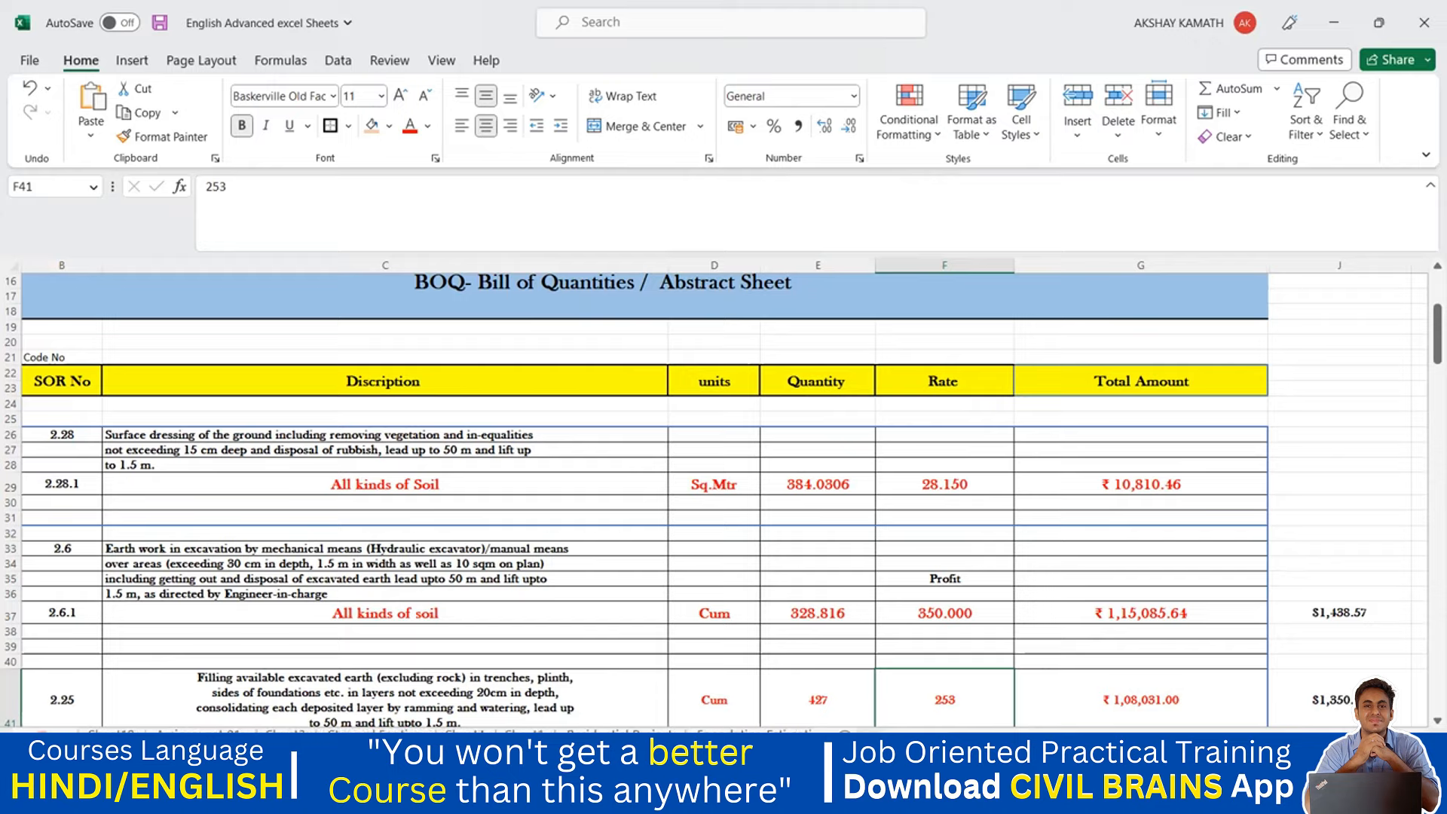
- Insert a new blank worksheet beside the material cost sheet
left_click(43, 737)
left_click(484, 730)
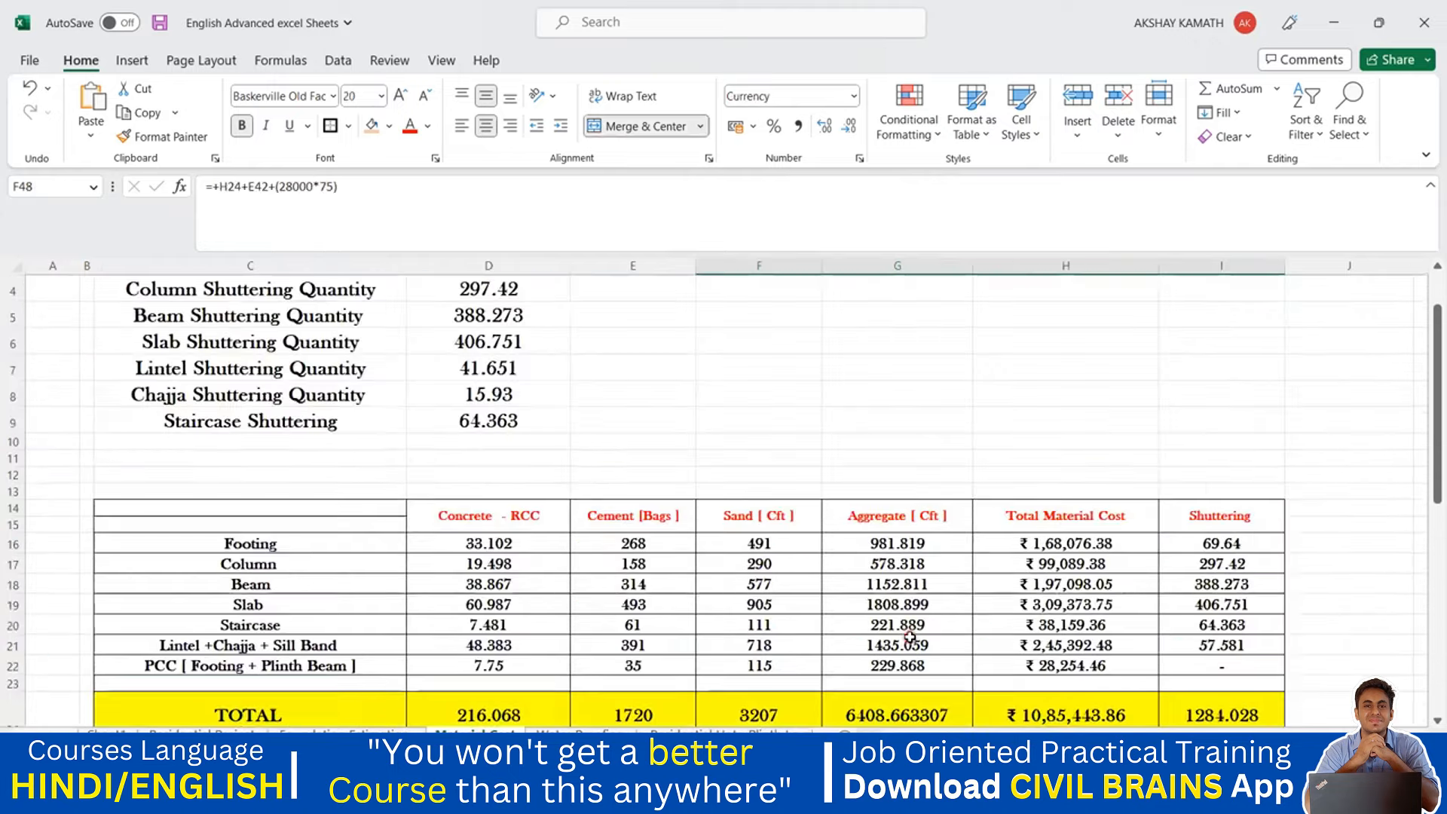
scroll(909, 635, "down", 3)
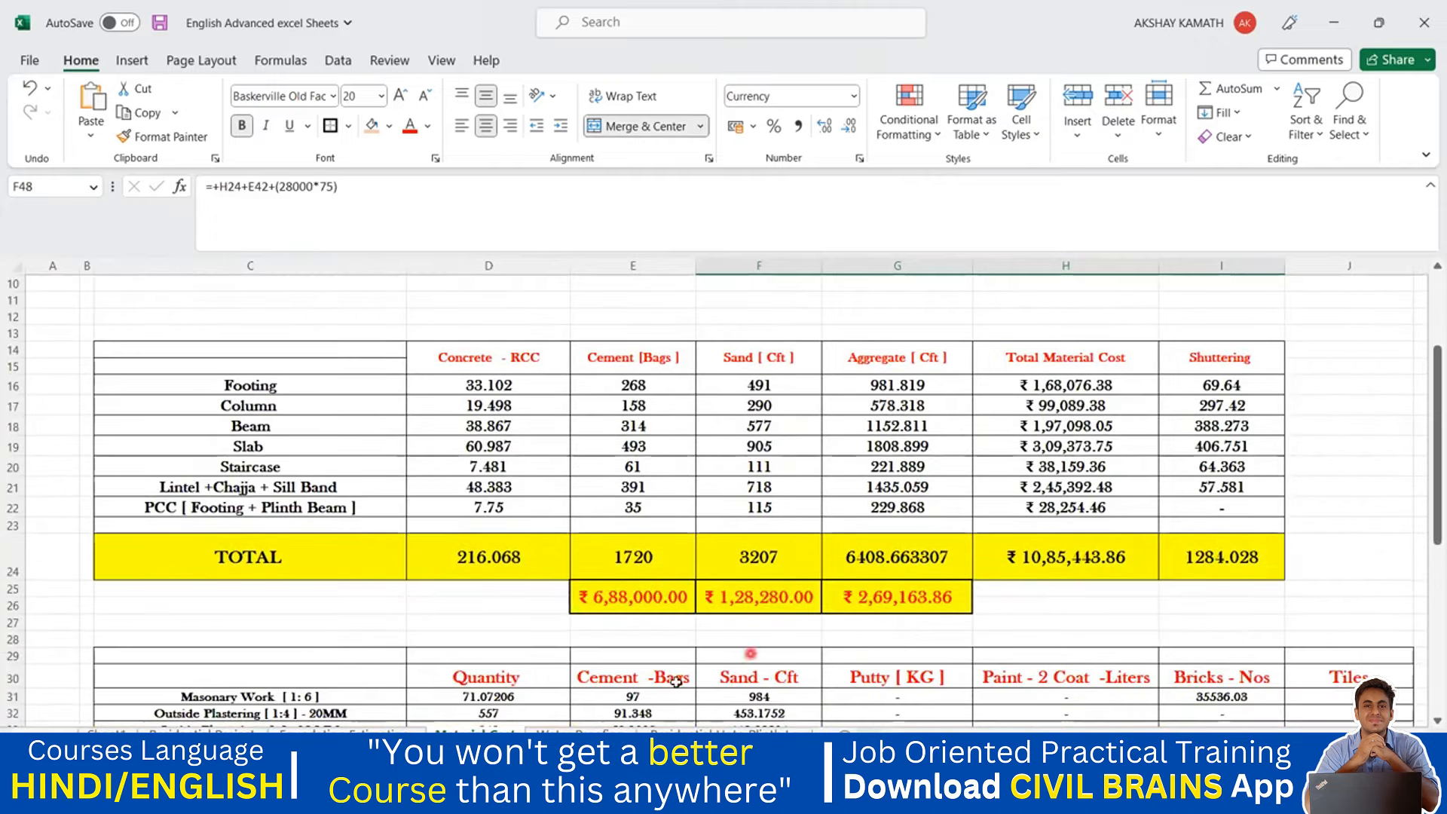
right_click(513, 731)
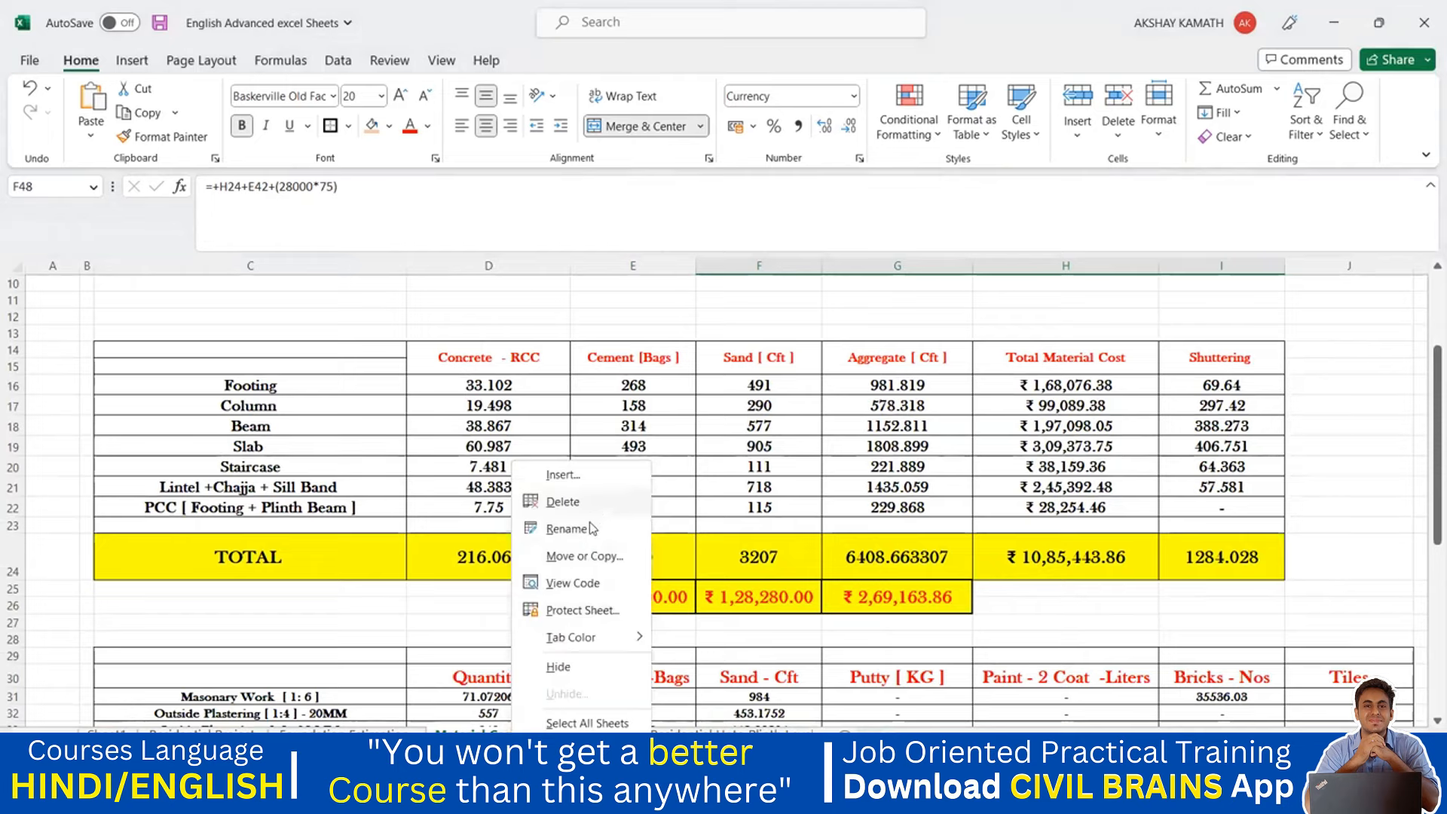
left_click(603, 476)
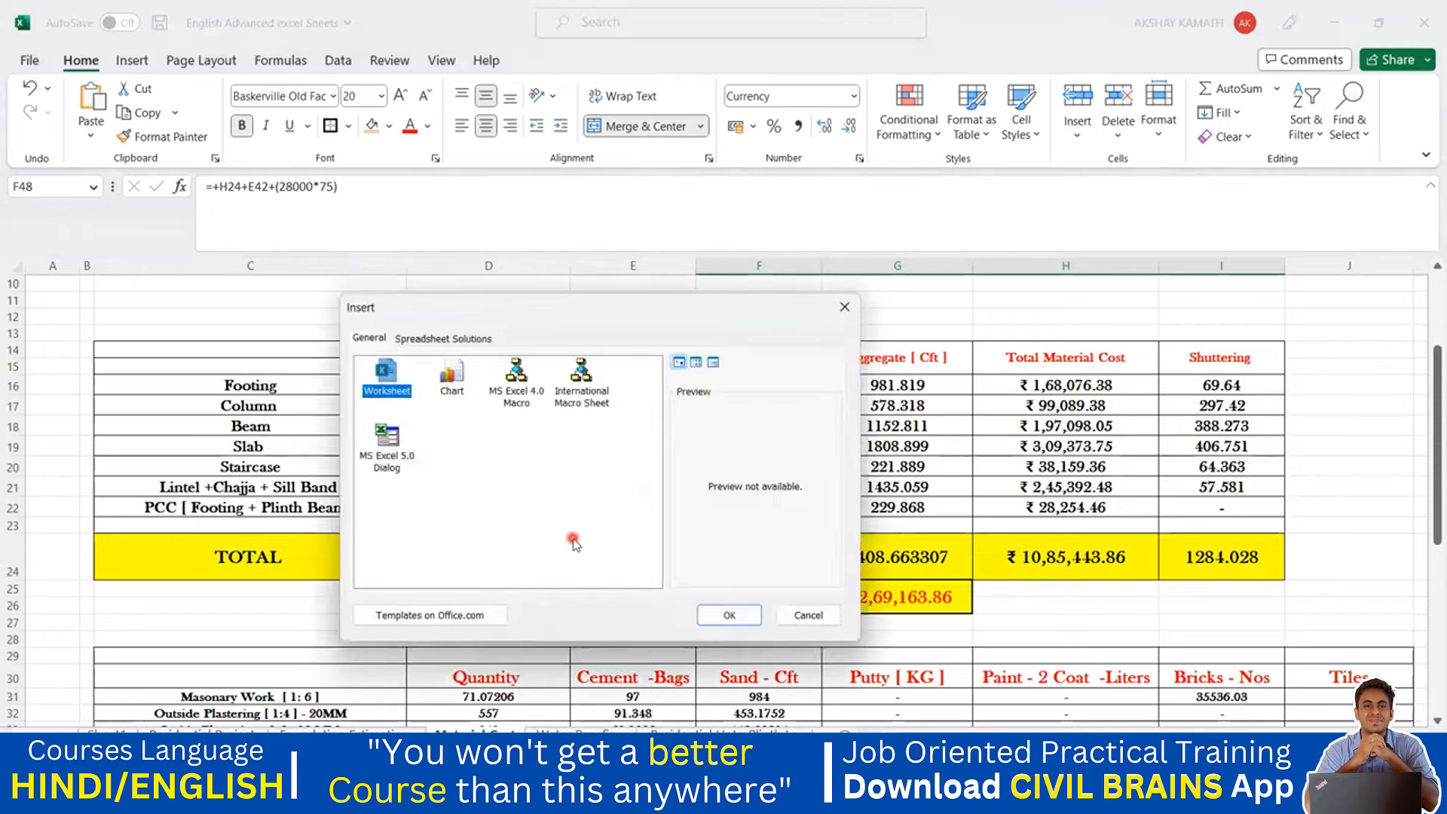
left_click(736, 616)
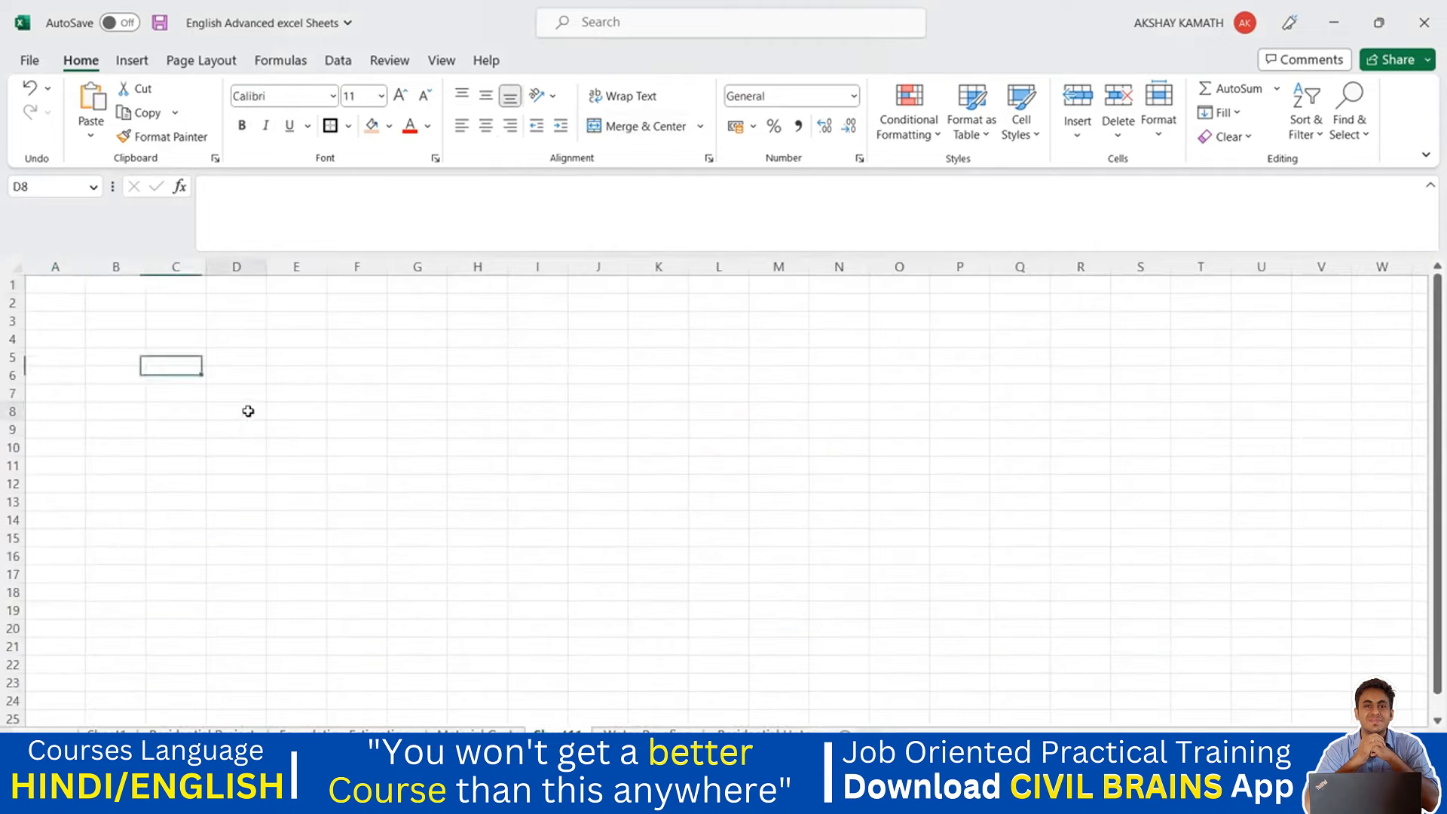
- List FOOTING, COLUMN, BEAM, SLAB, STAIRCASE and LINTEL down column D, starting in D8
left_click(254, 412)
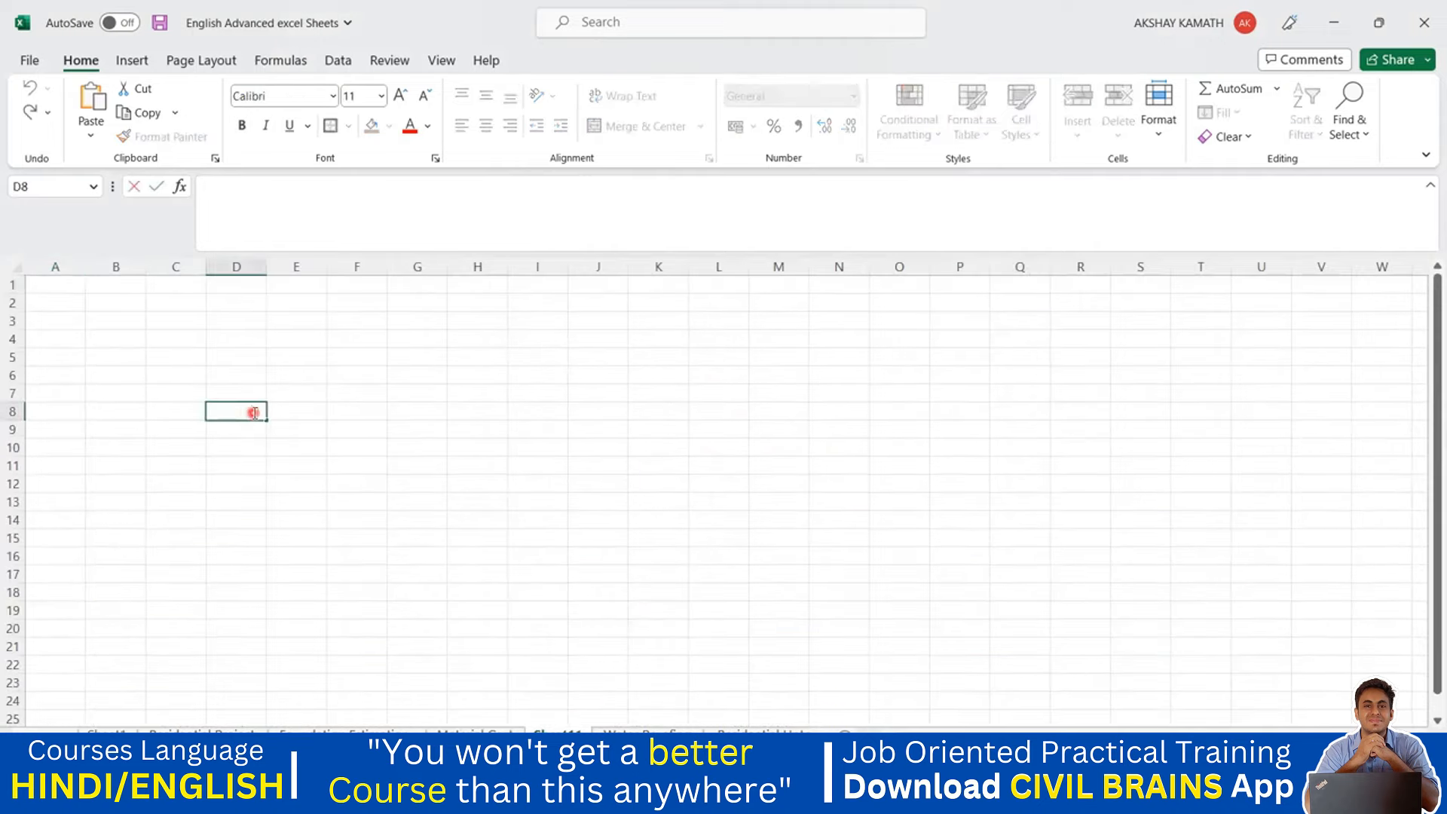
type("FF")
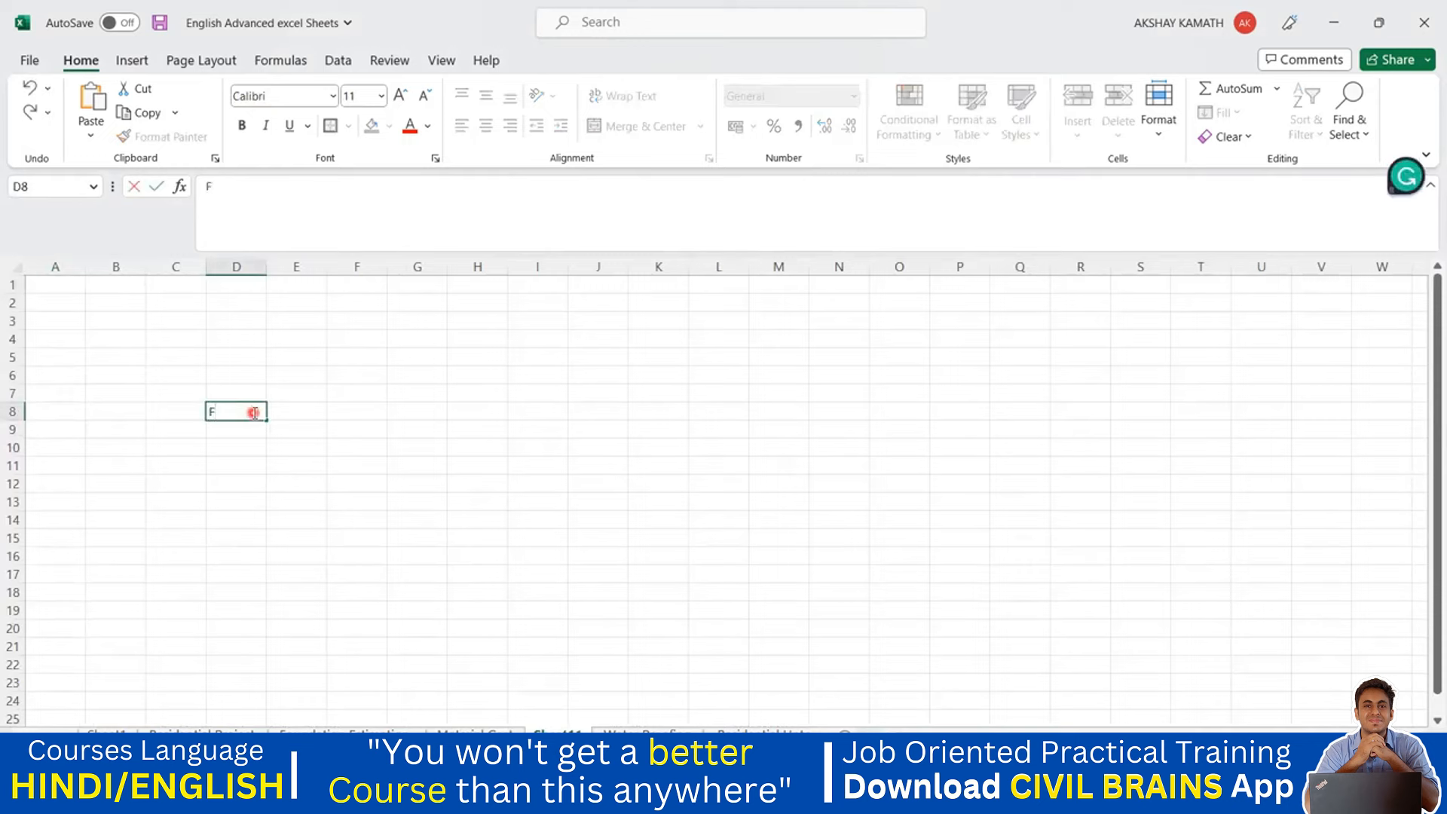
key("Return")
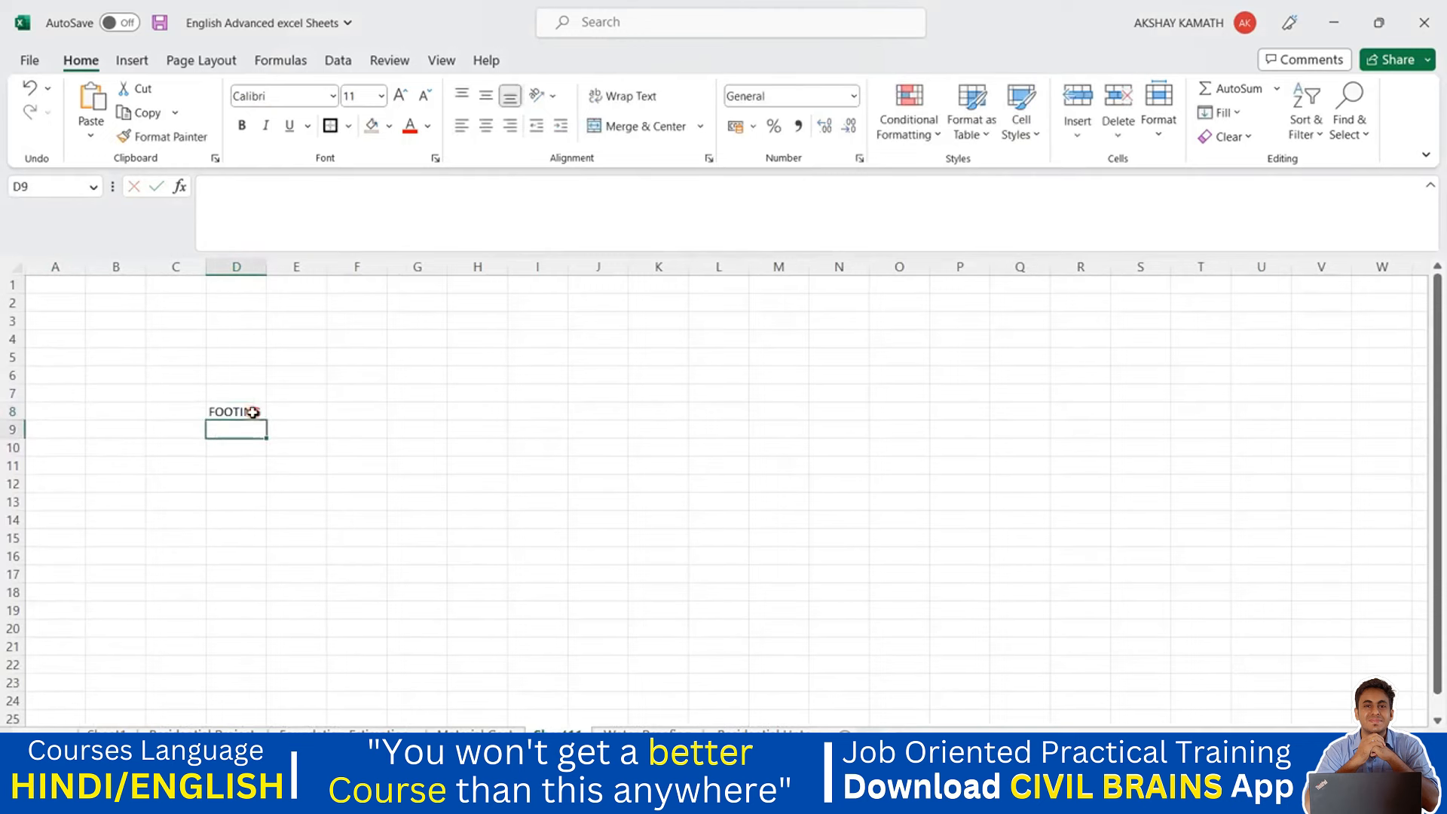
type("COLUMN")
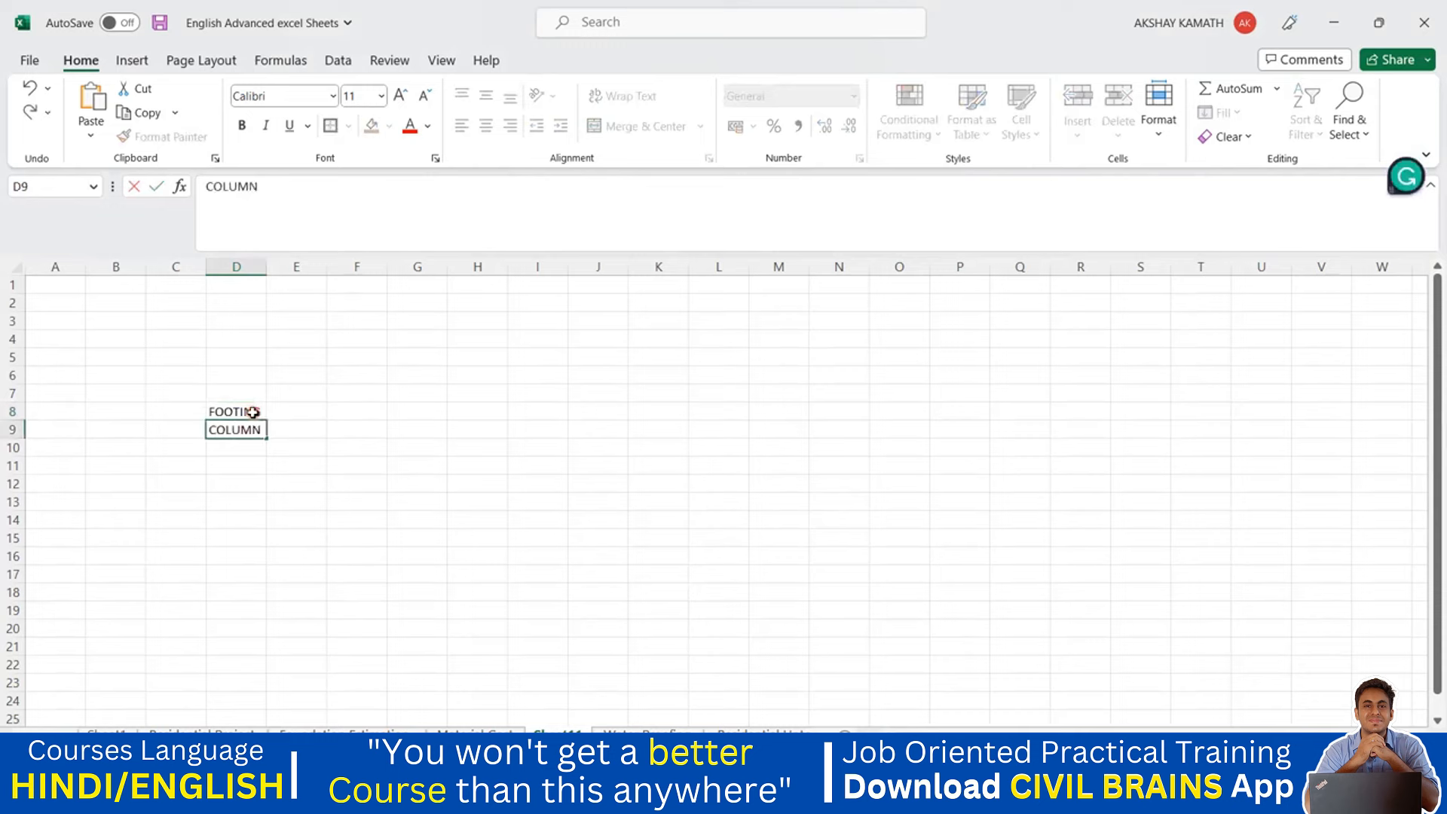
key("Return")
type("BEAM")
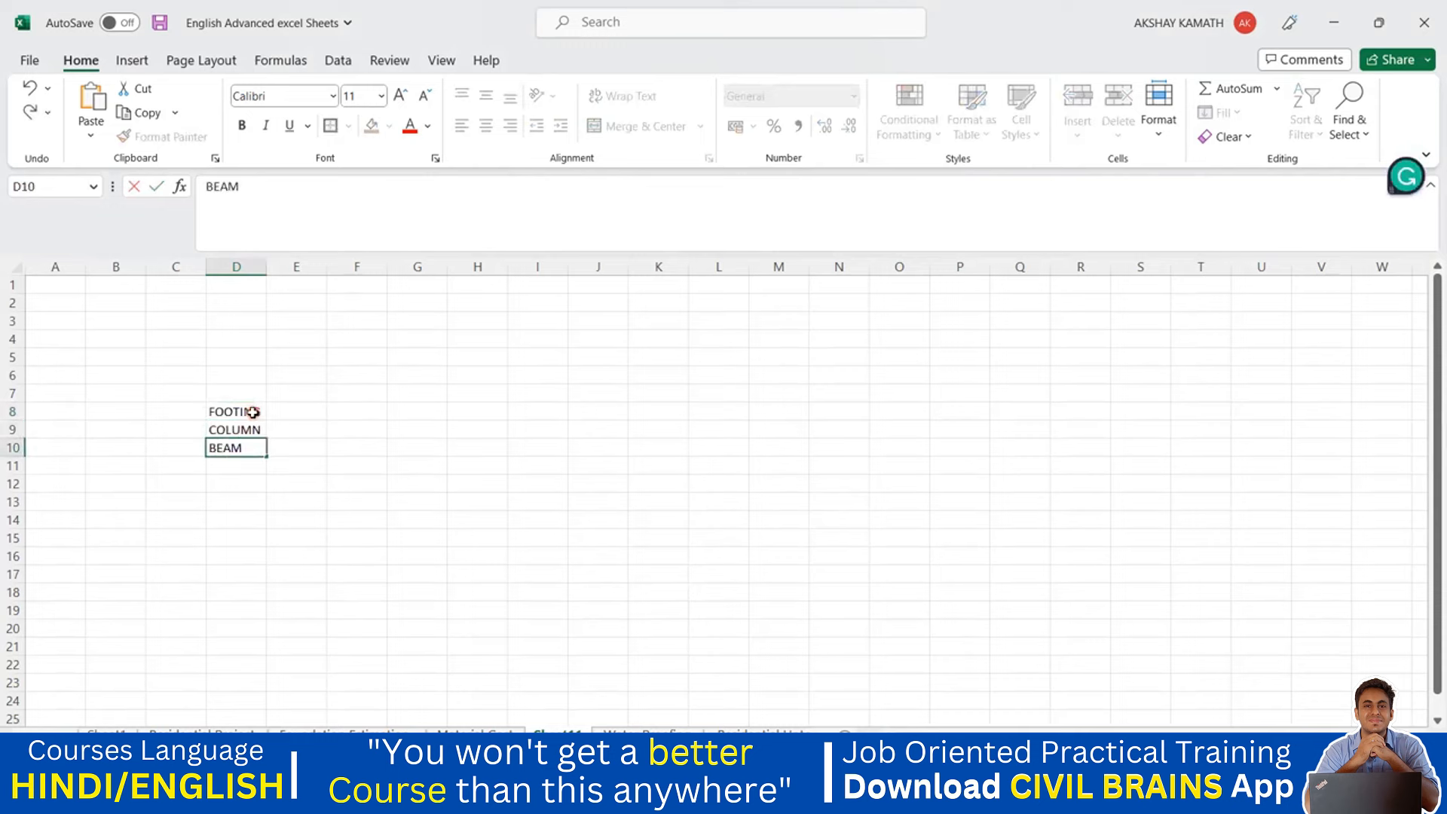
key("Return")
type("SLAB")
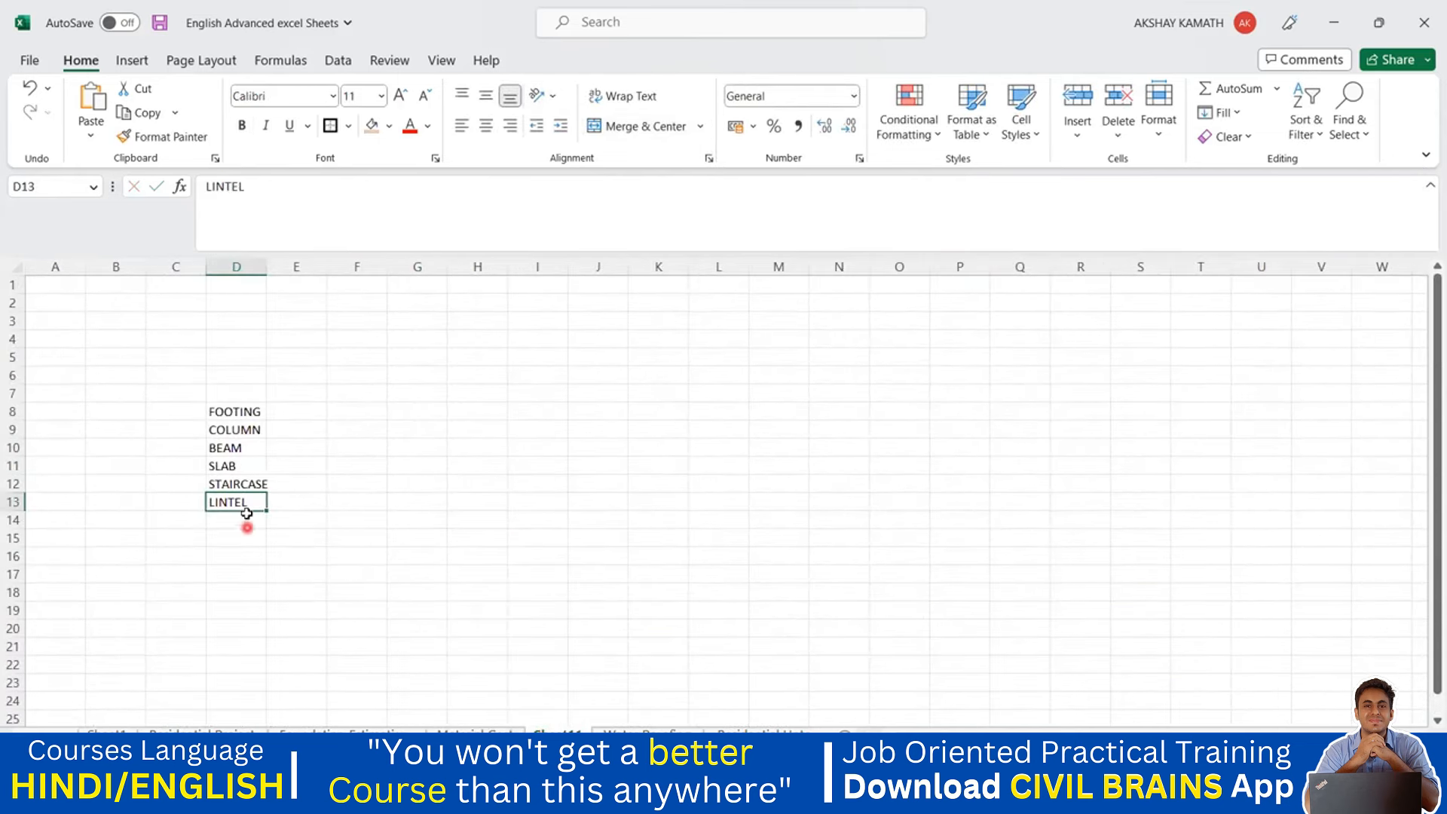
- Complete D13 as "LINTEL + CHAJJA +SILL" and D14 as "PCC- FOOTING + PLINTH BEAM", with column D widened to fit
double_click(250, 503)
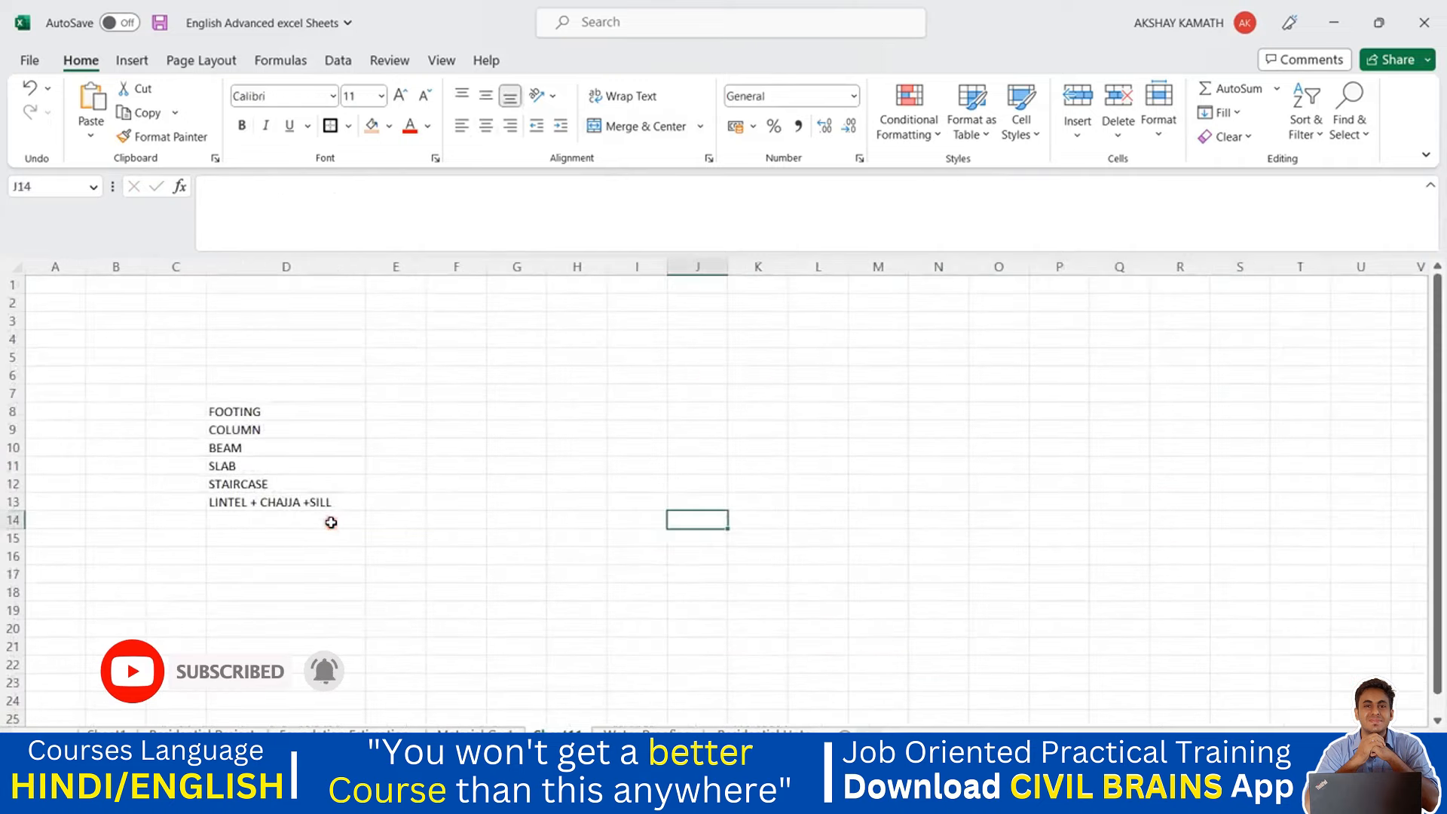
double_click(331, 522)
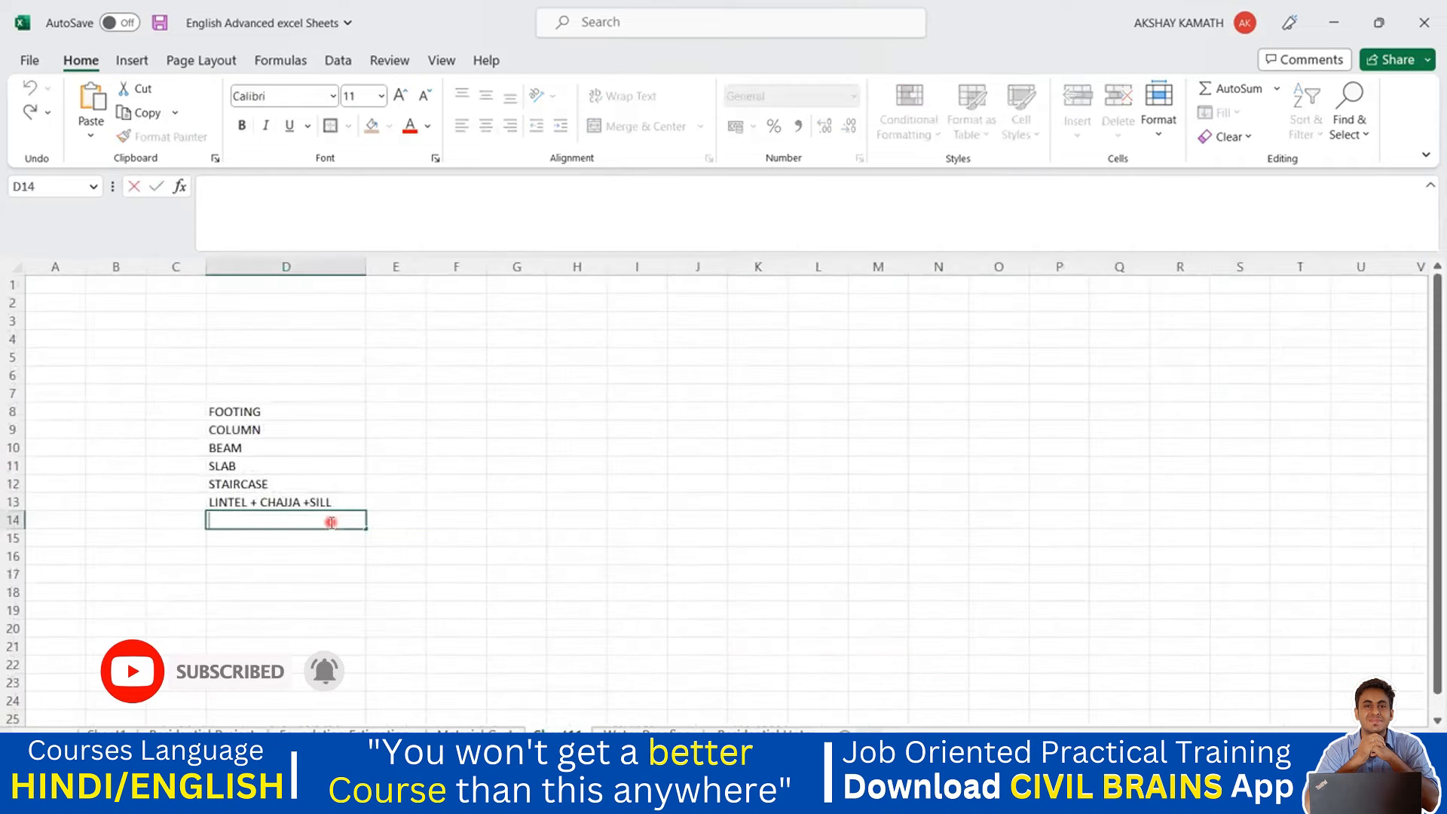
type("PCC-")
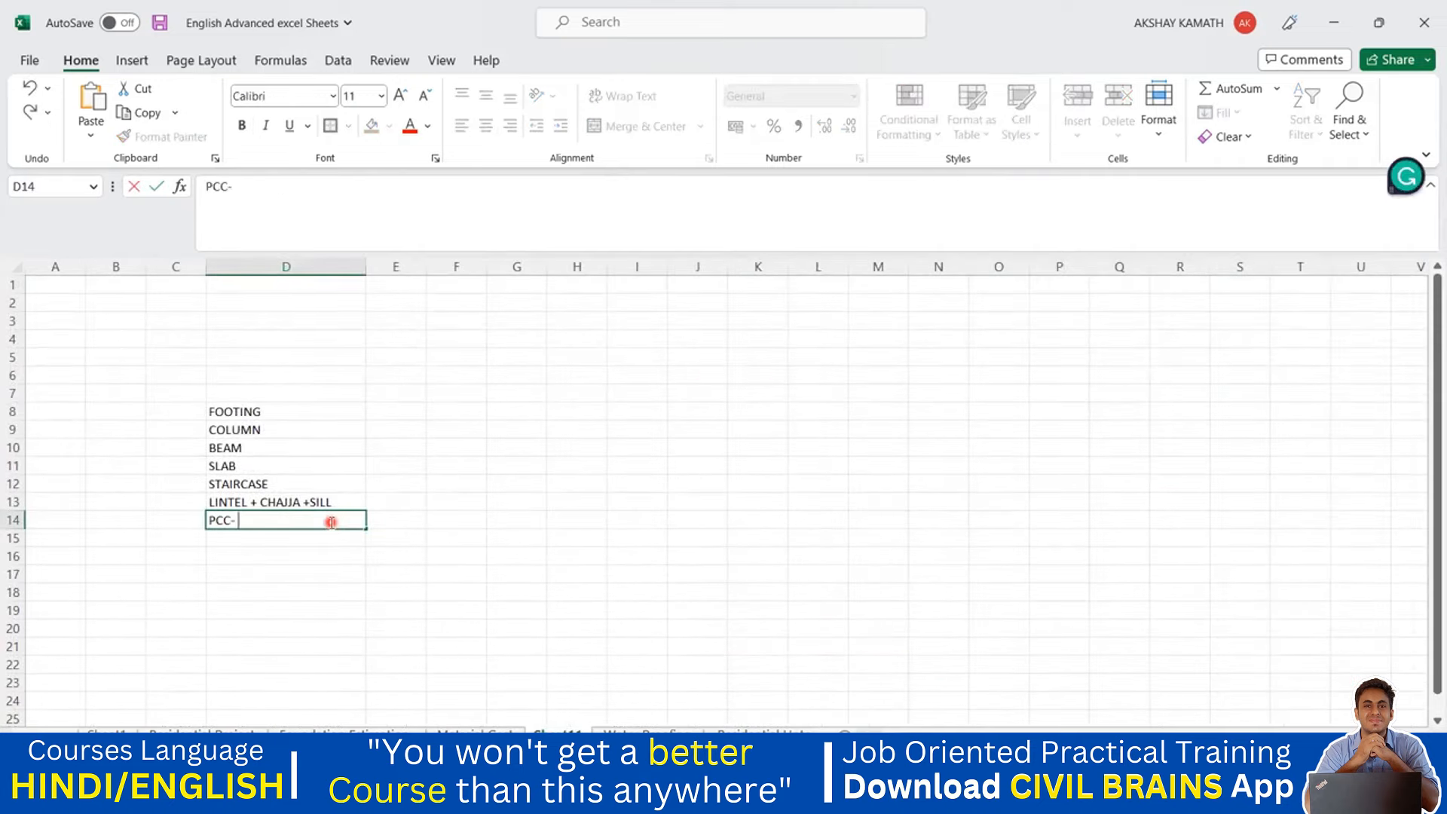
type(" FOOTING + PLINTH B")
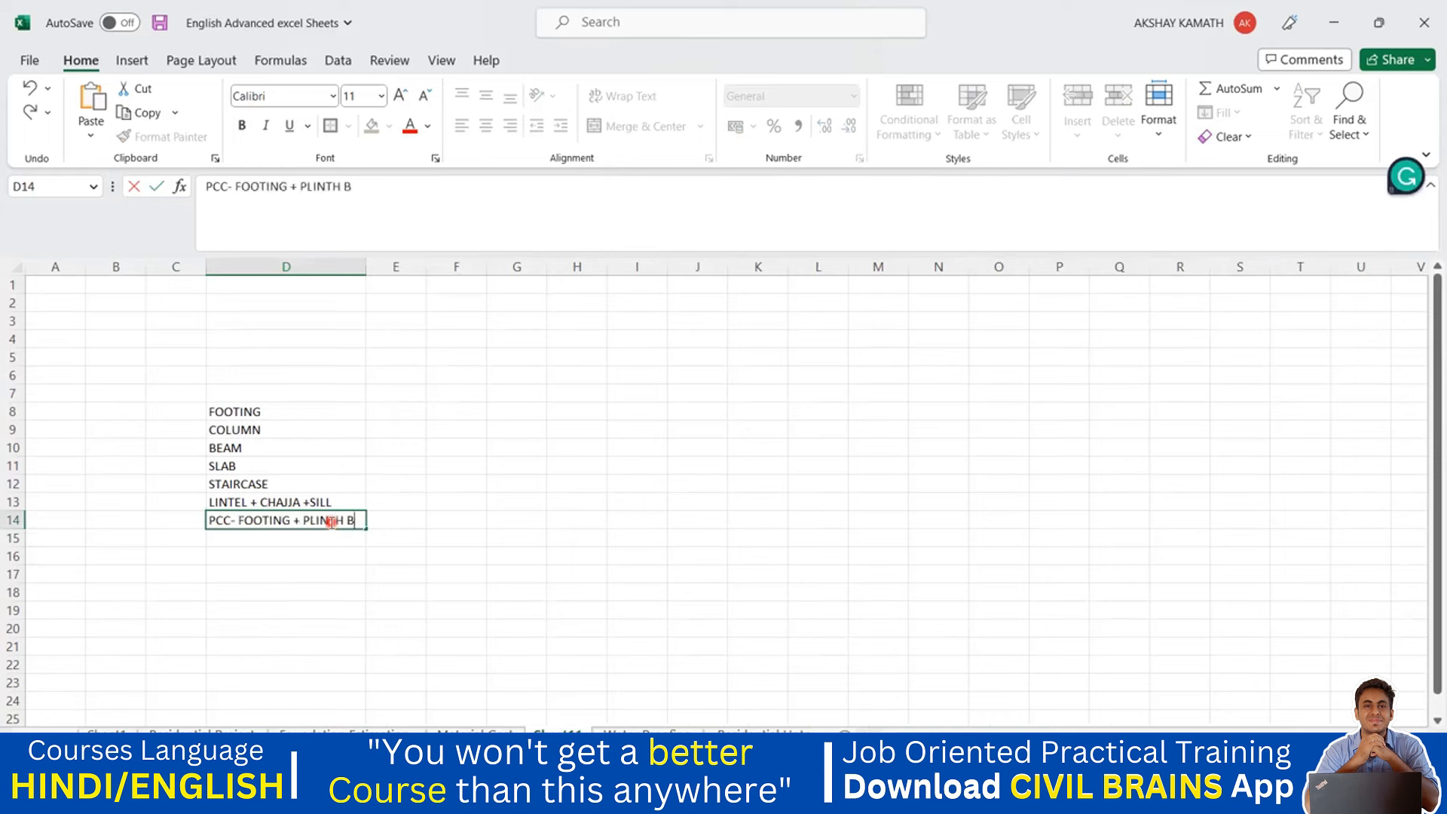
type("EAM")
left_click(430, 535)
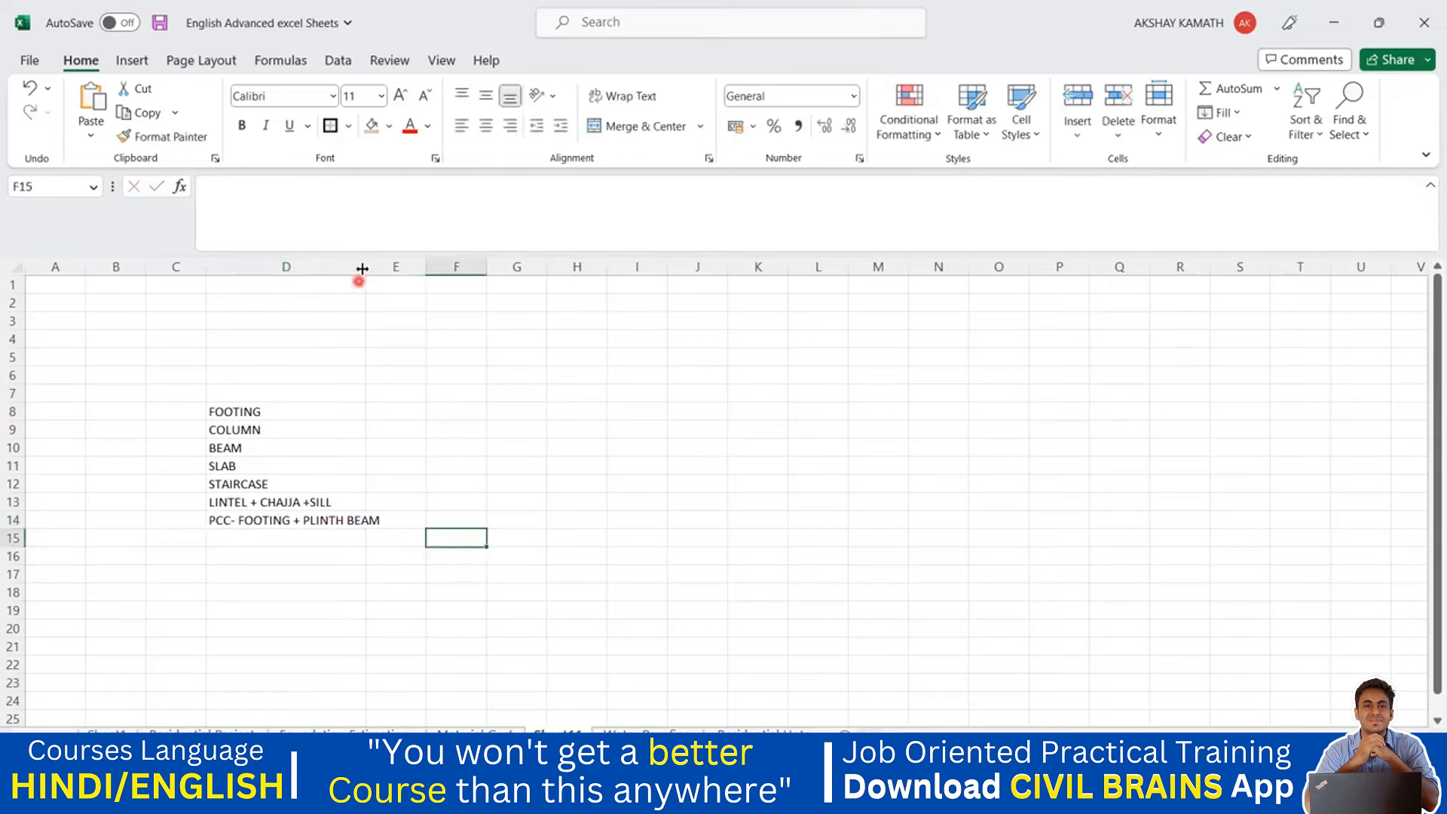
left_click_drag(362, 269, 429, 271)
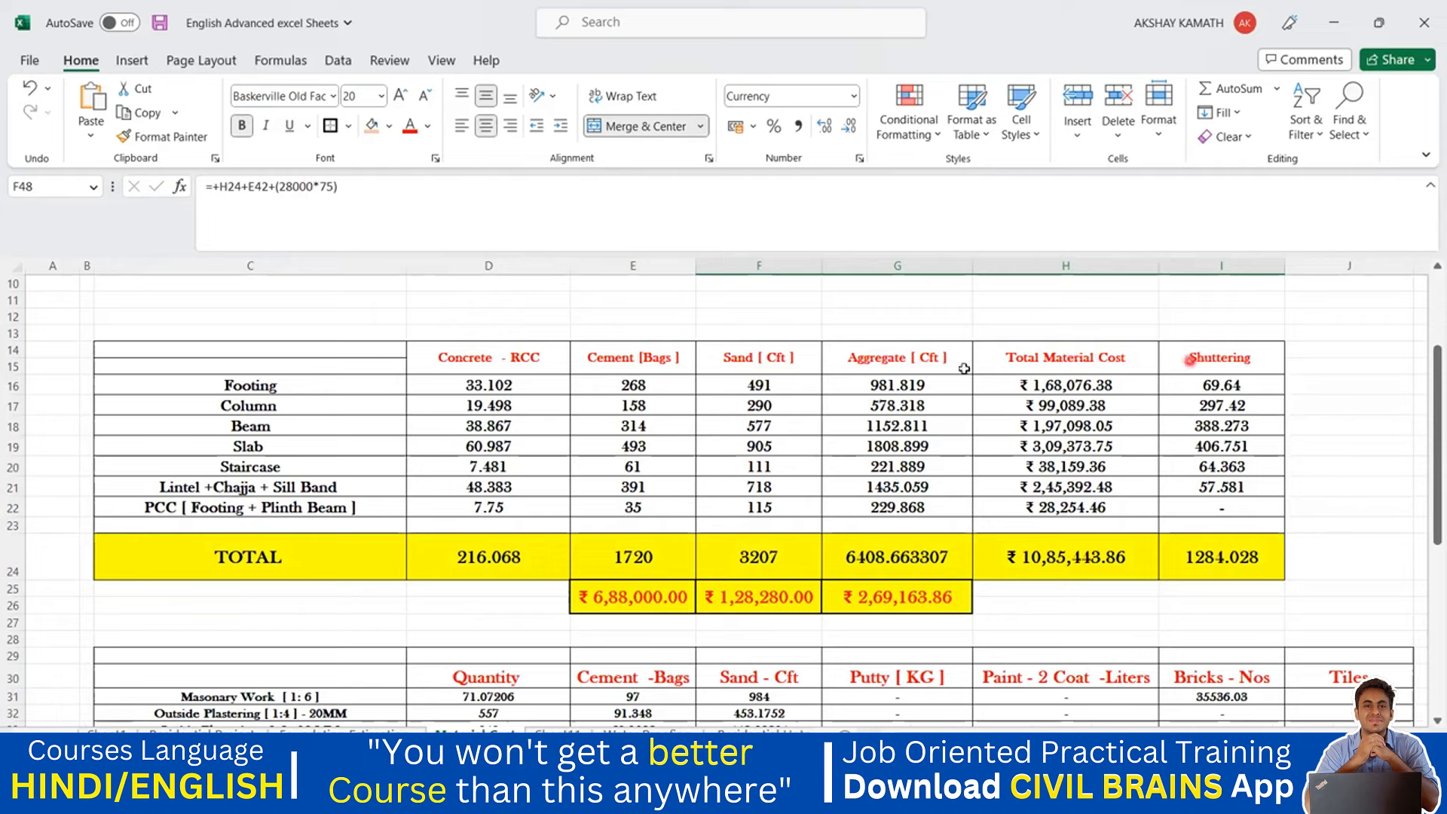
- Copy the headings from Concrete - RCC through Shuttering on the material cost sheet into the new sheet, starting at E7
left_click_drag(468, 360, 1190, 356)
key("ctrl+c")
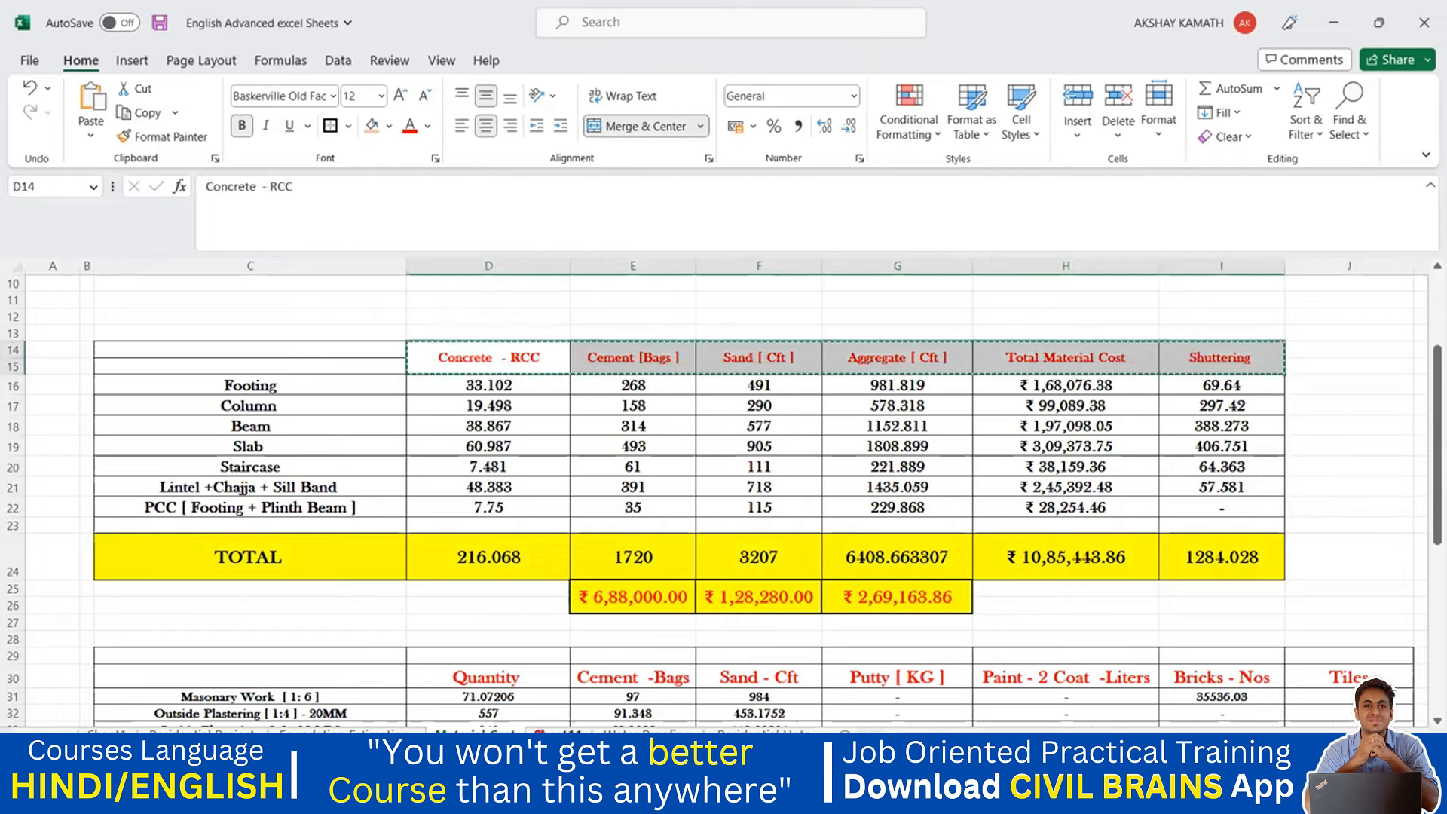
left_click(539, 728)
left_click(469, 392)
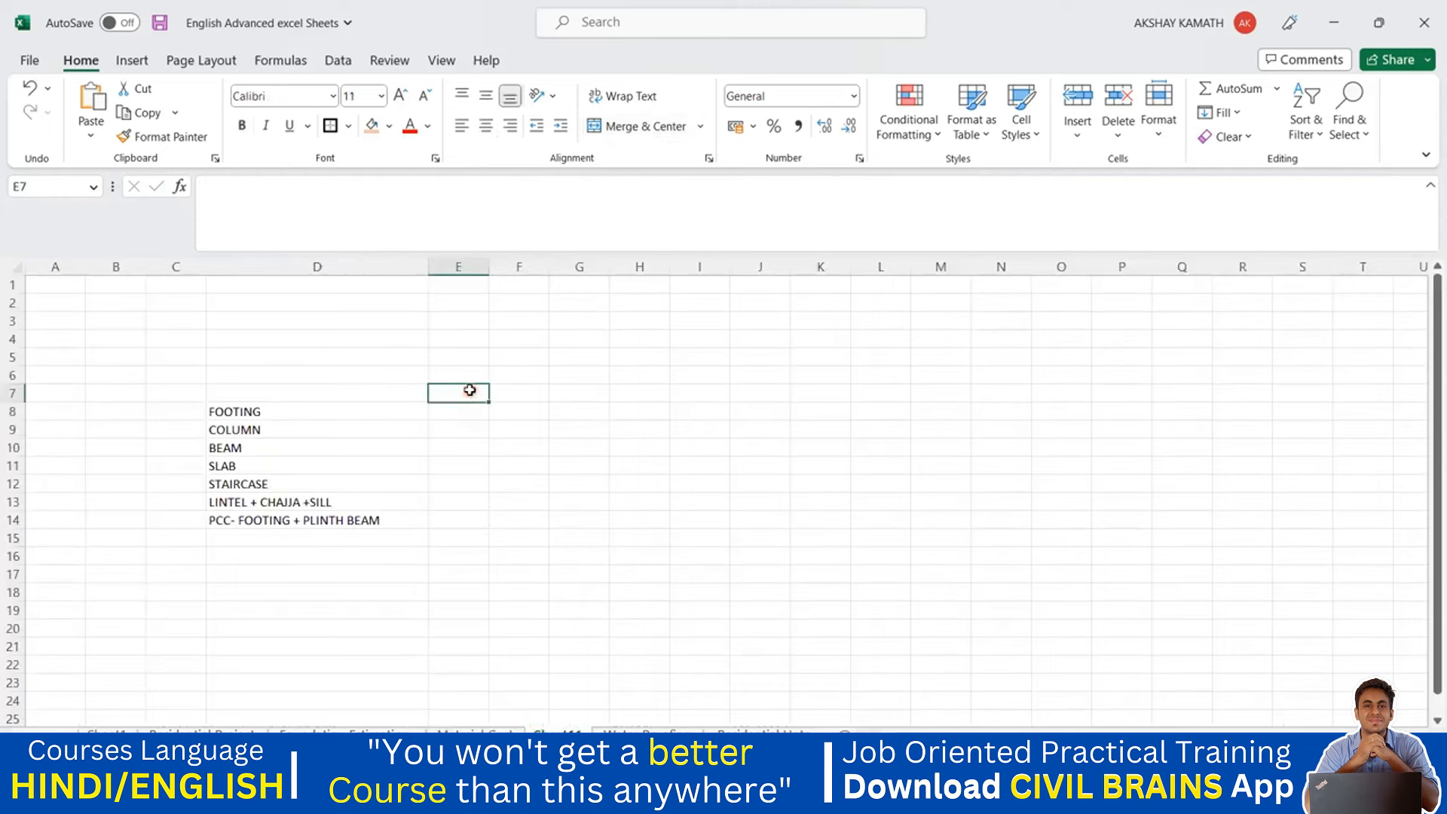
key("ctrl+v")
- Widen columns E to J so that every copied heading fits in its cell
left_click_drag(488, 266, 840, 274)
left_click_drag(741, 266, 805, 268)
left_click(1034, 318)
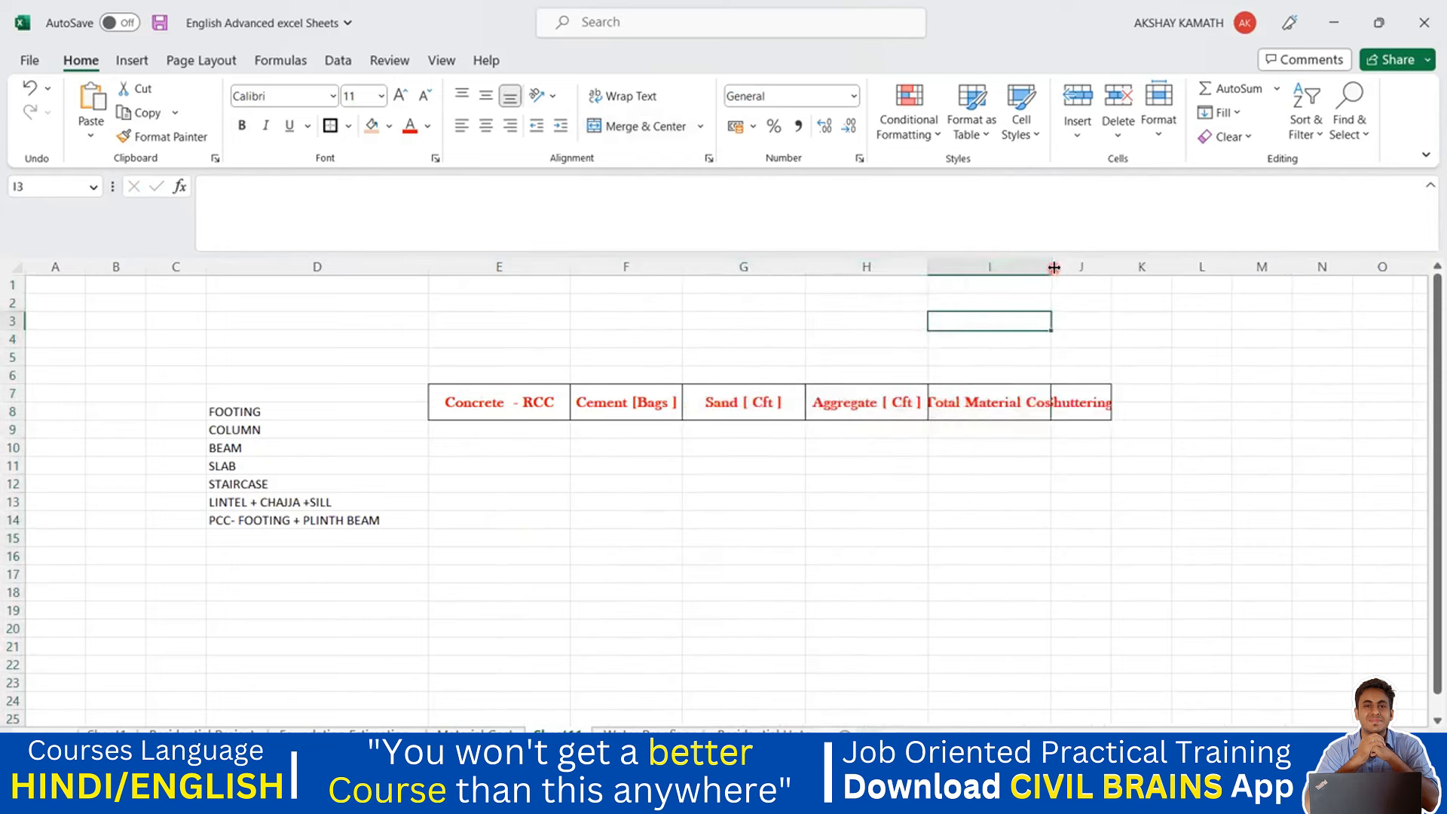
left_click_drag(1052, 268, 1241, 268)
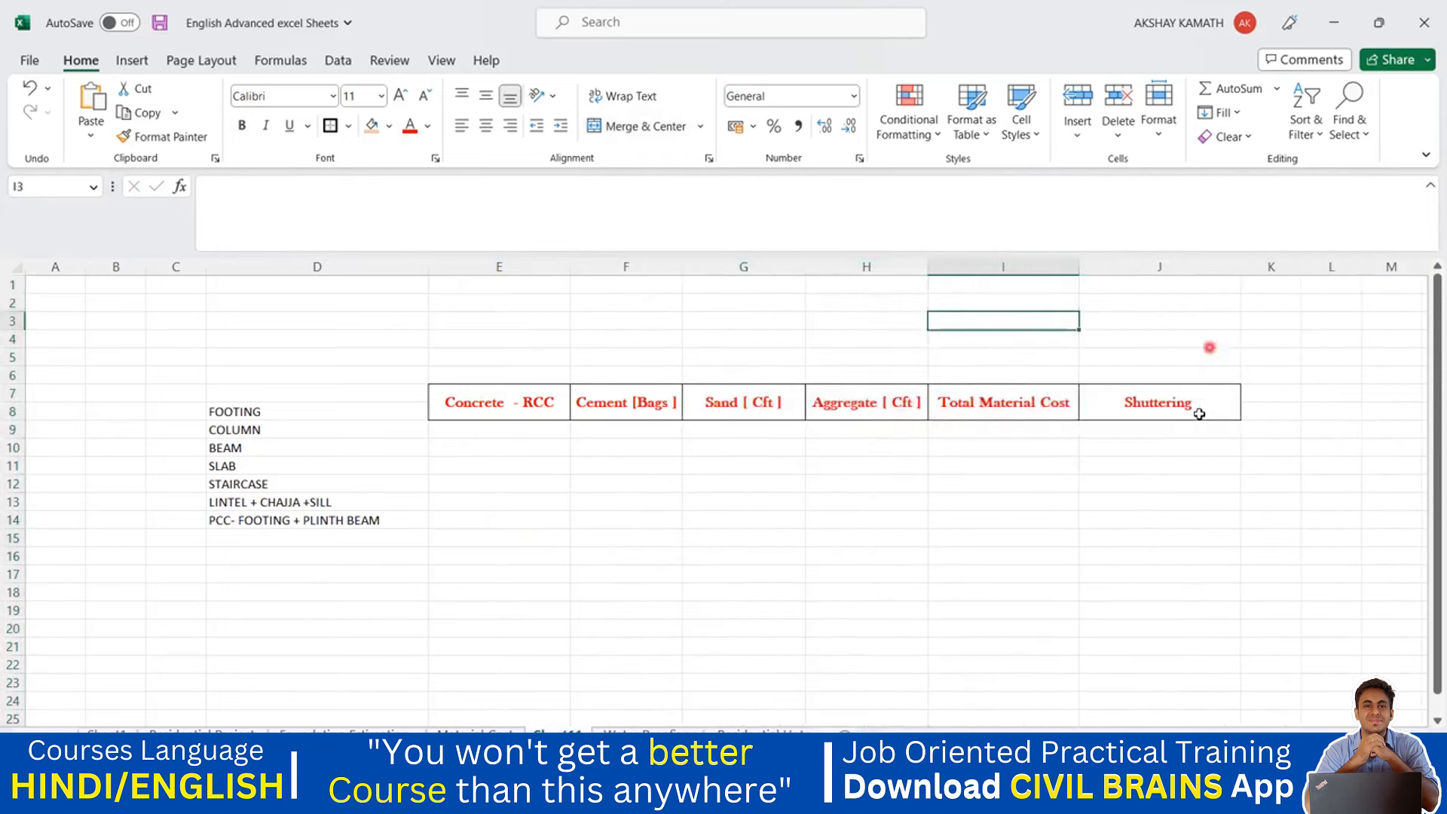
left_click(1194, 468)
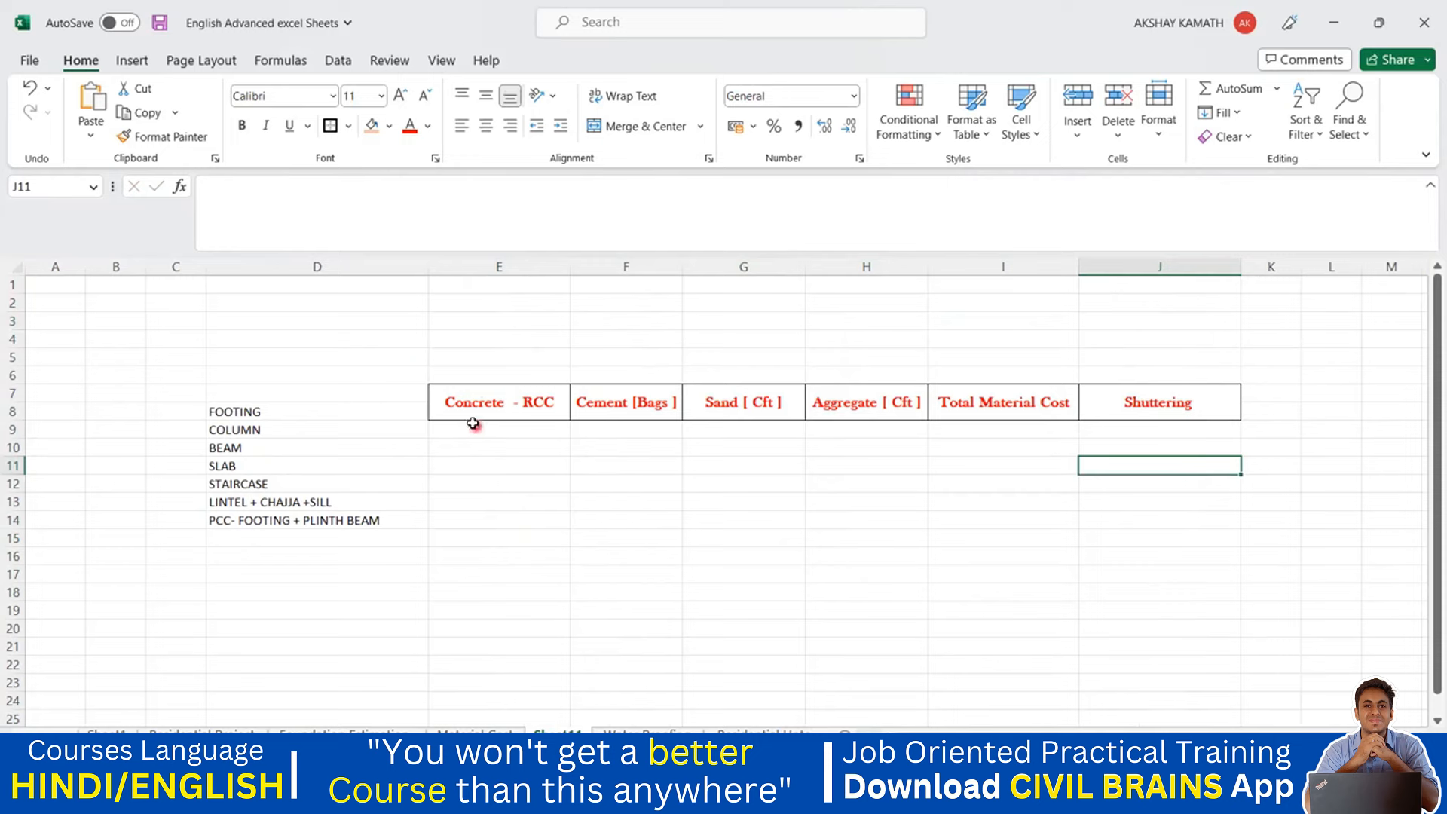
- Insert a row above the FOOTING row so the item labels begin in row 9
left_click(11, 411)
left_click(358, 499)
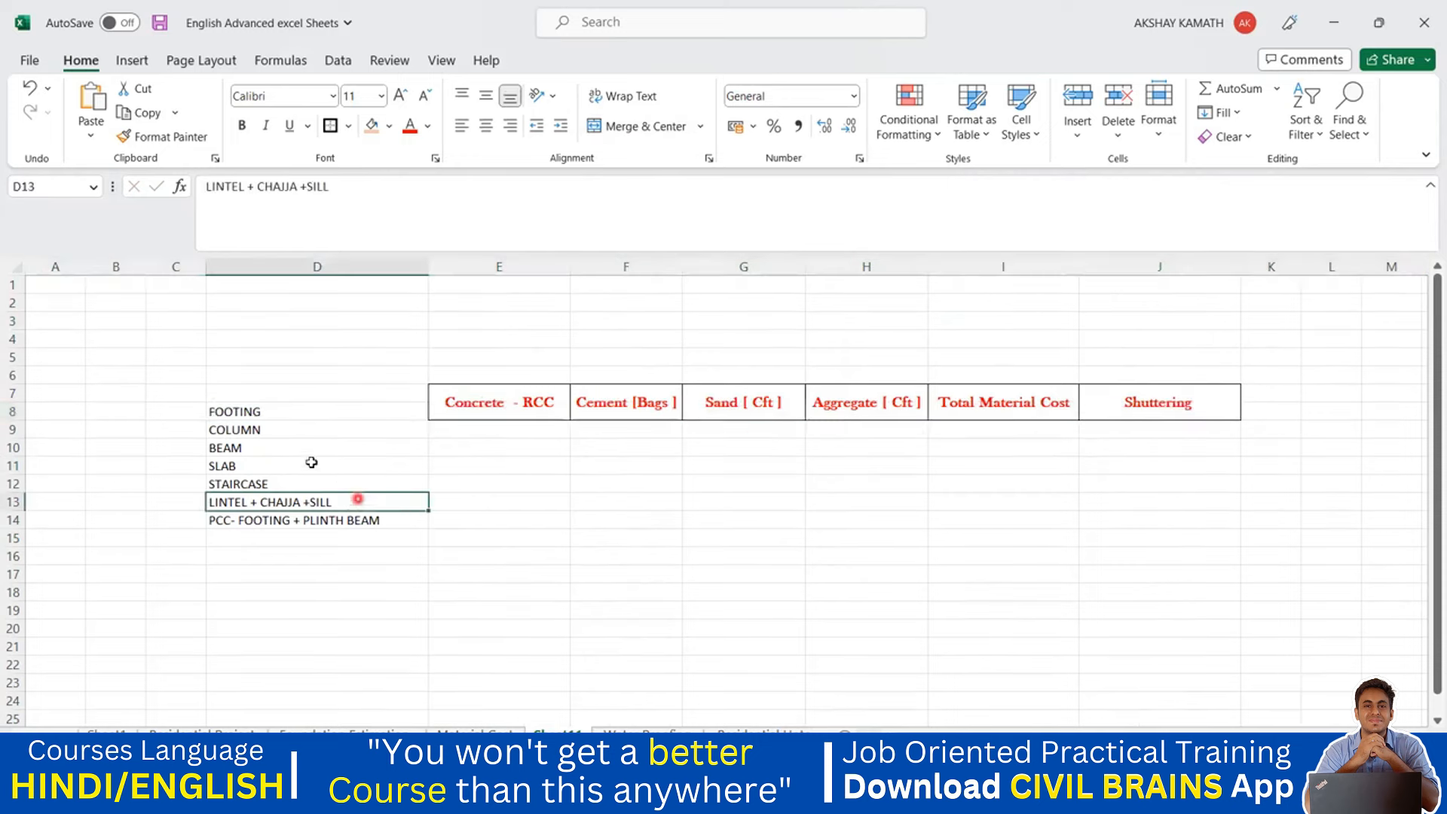
left_click(255, 413)
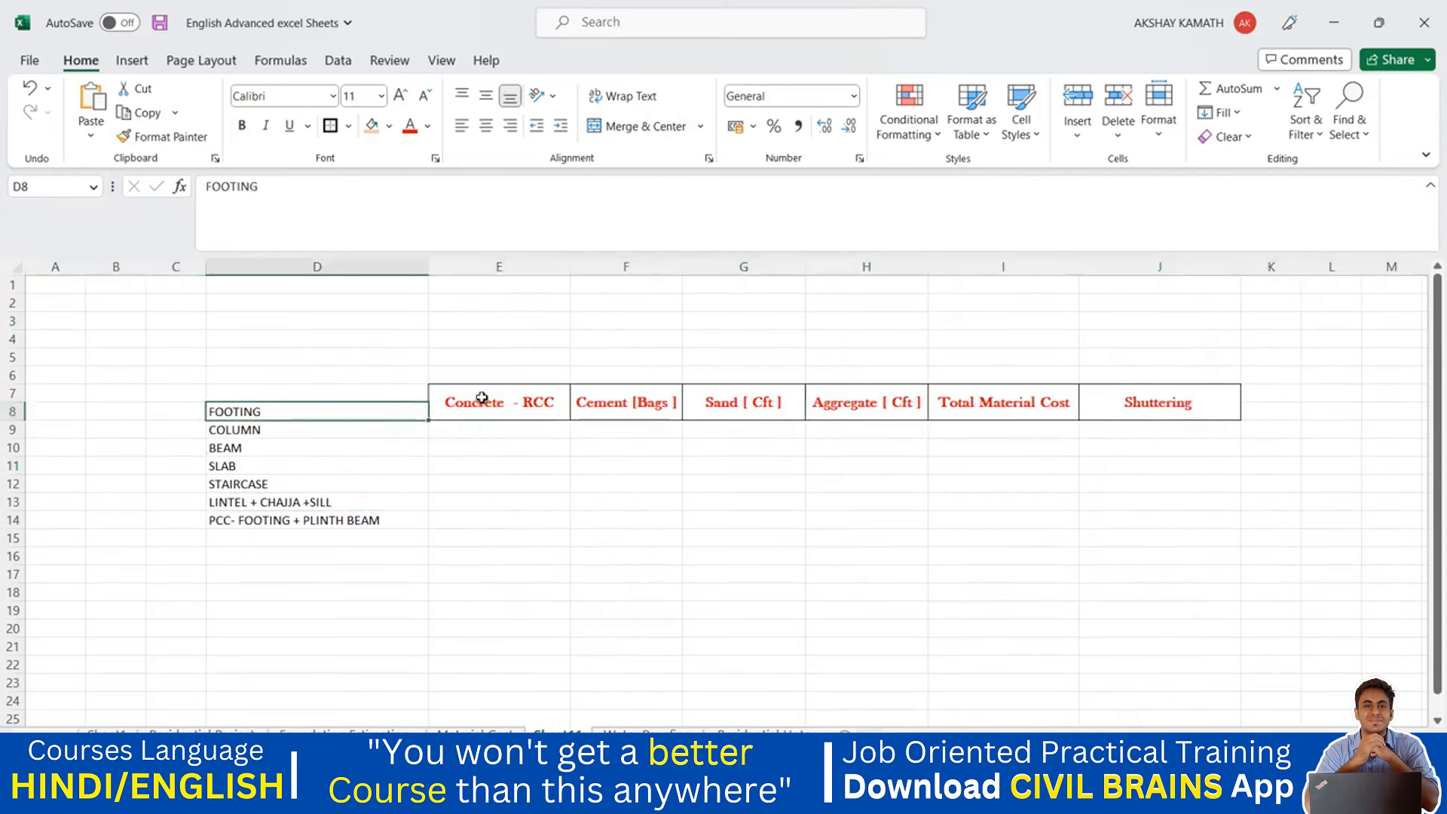
left_click(465, 433)
left_click(302, 414)
left_click(13, 414)
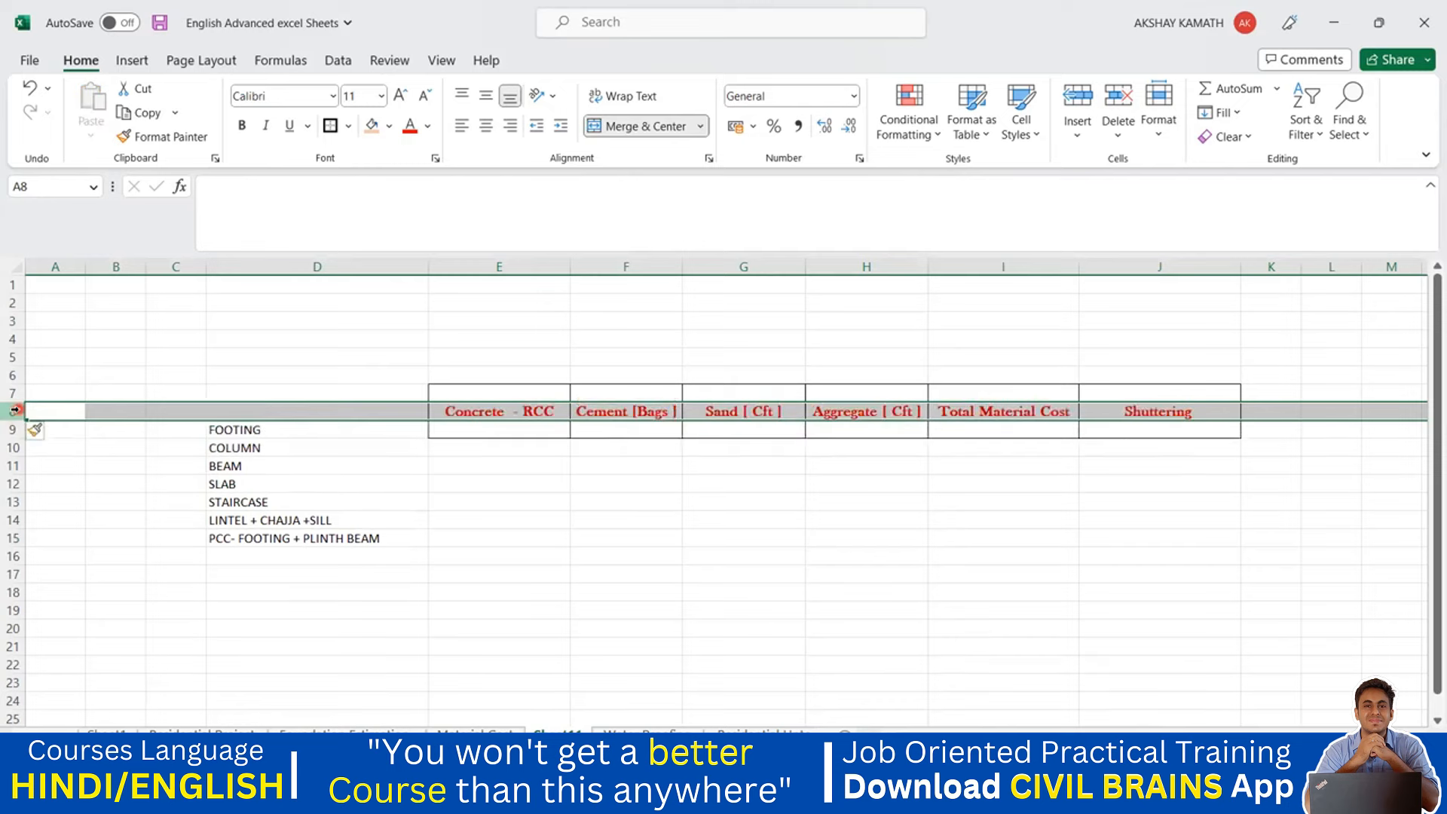
left_click(348, 573)
left_click(462, 419)
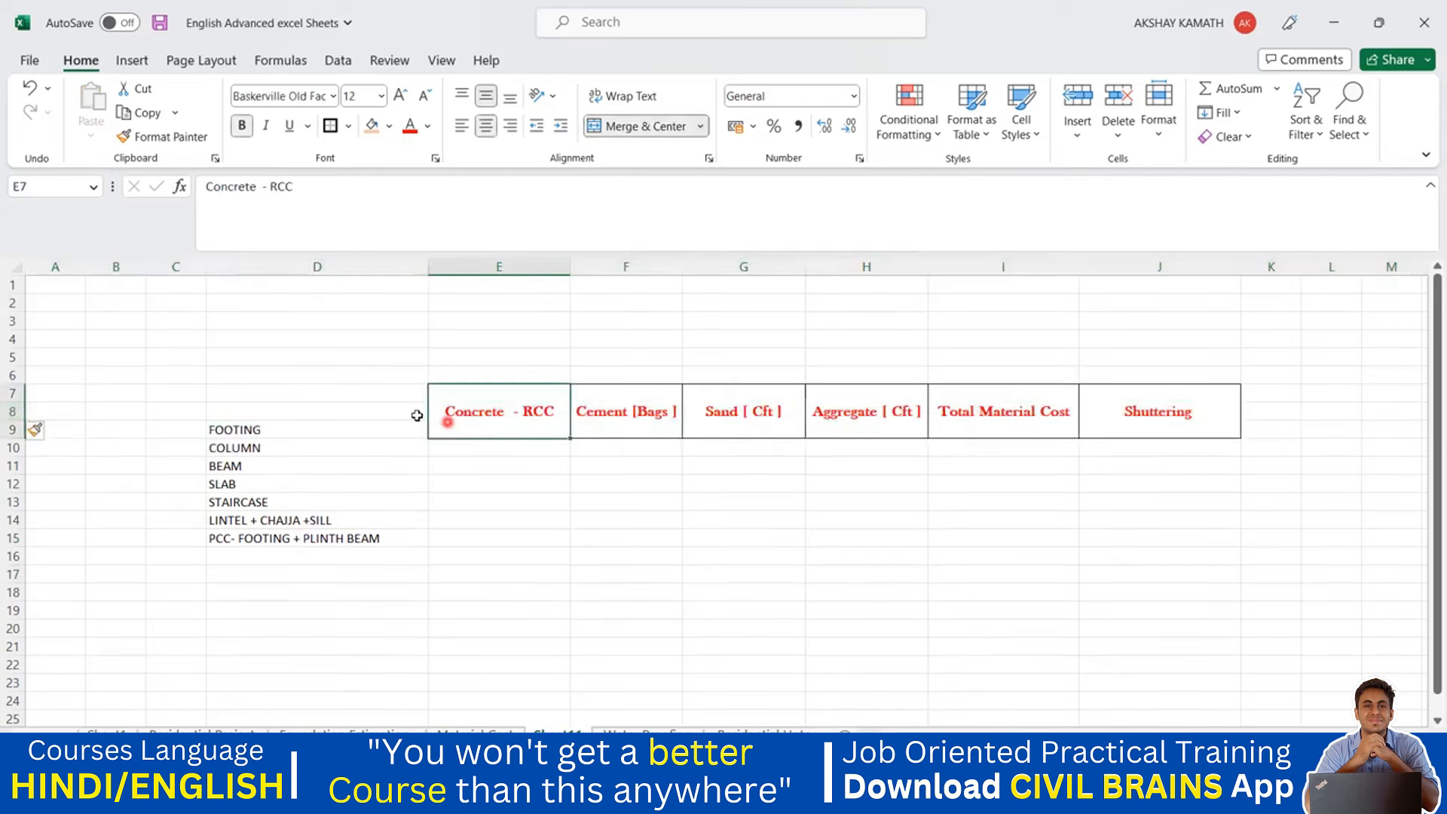
left_click(369, 426)
- Unmerge the heading cells from Concrete - RCC to Shuttering in E7:J9
left_click_drag(439, 404, 1190, 433)
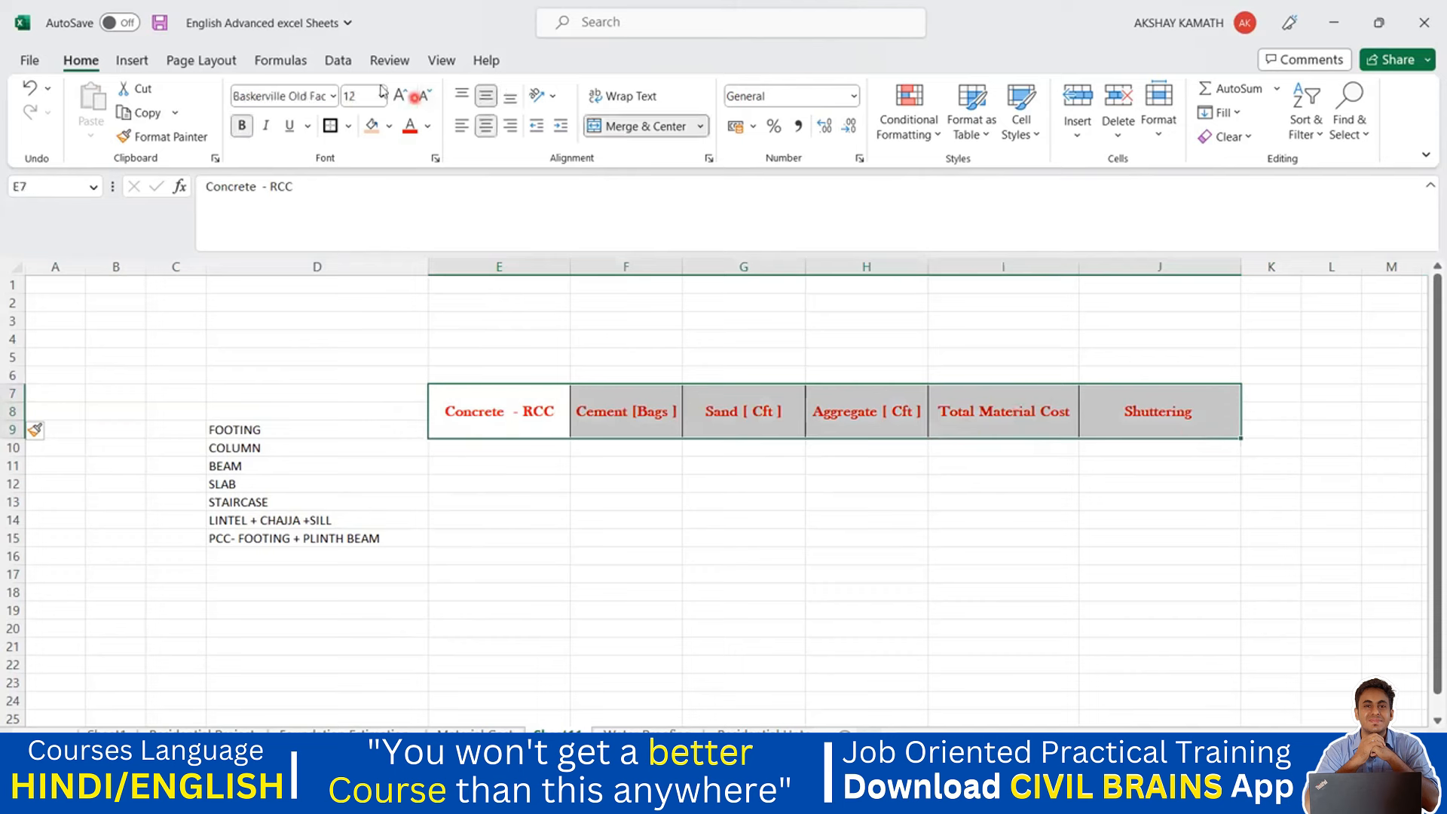
left_click(493, 408)
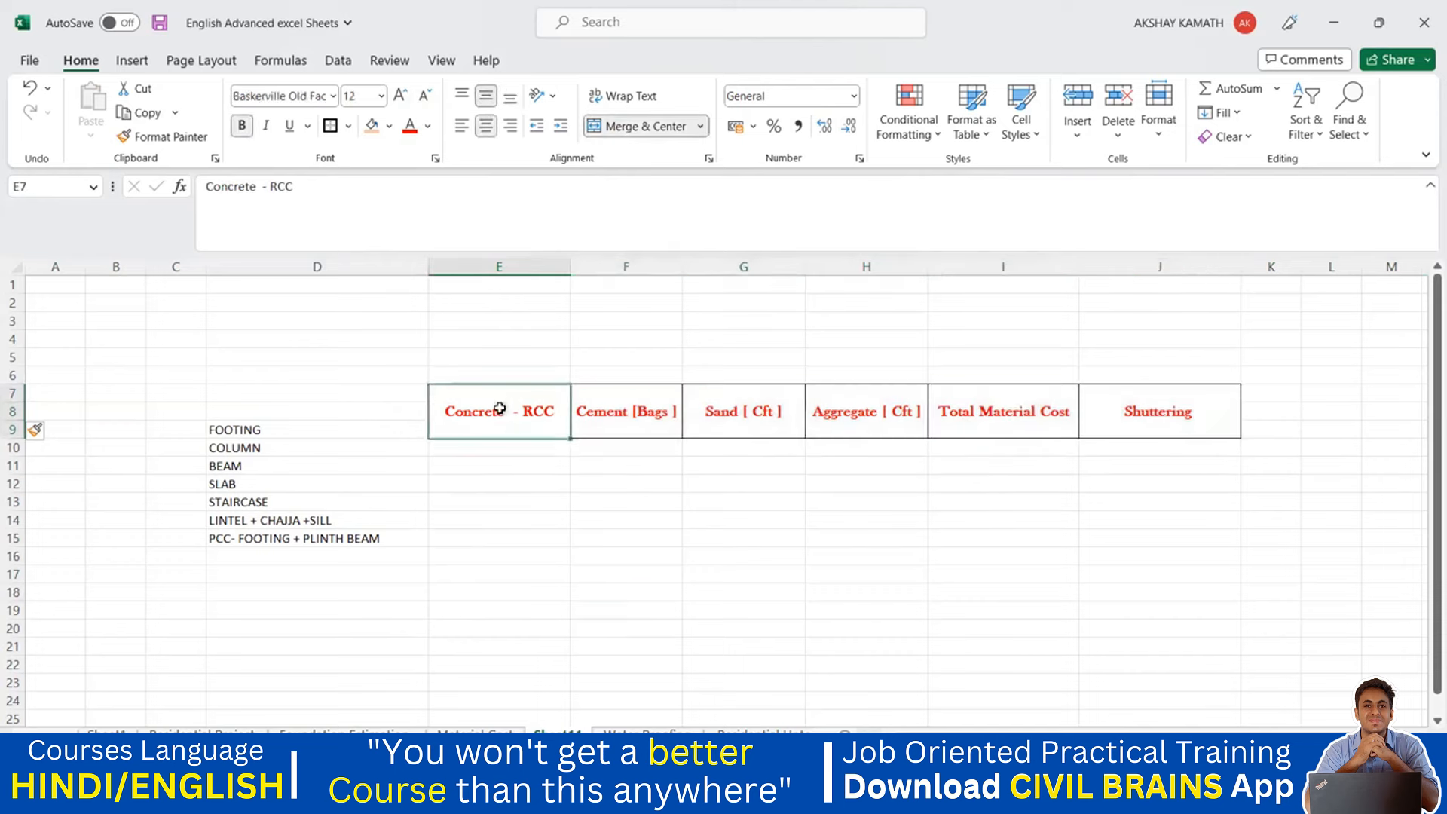
left_click_drag(657, 404, 1157, 411)
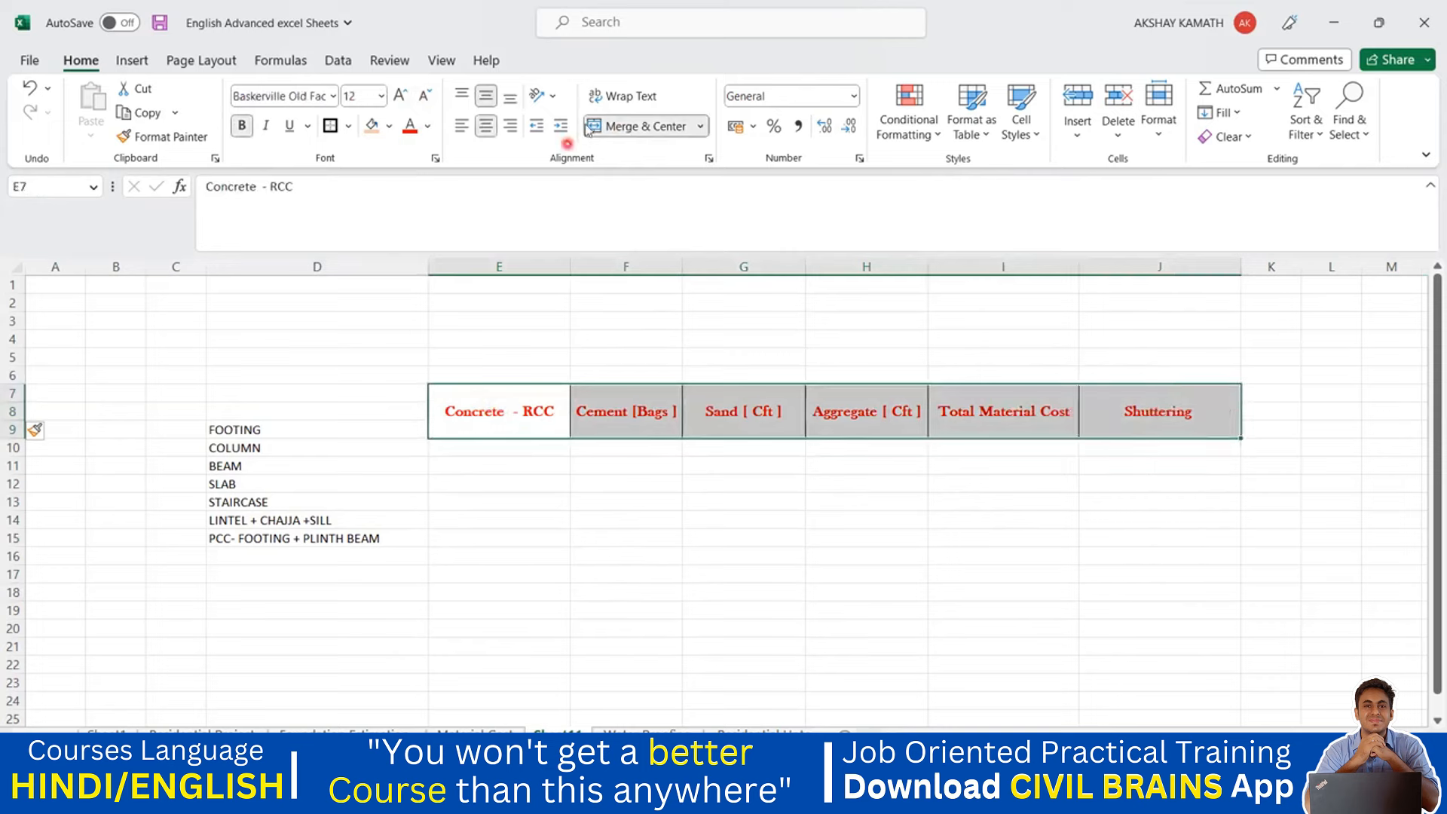
left_click(623, 126)
left_click(655, 484)
left_click_drag(501, 403, 1178, 416)
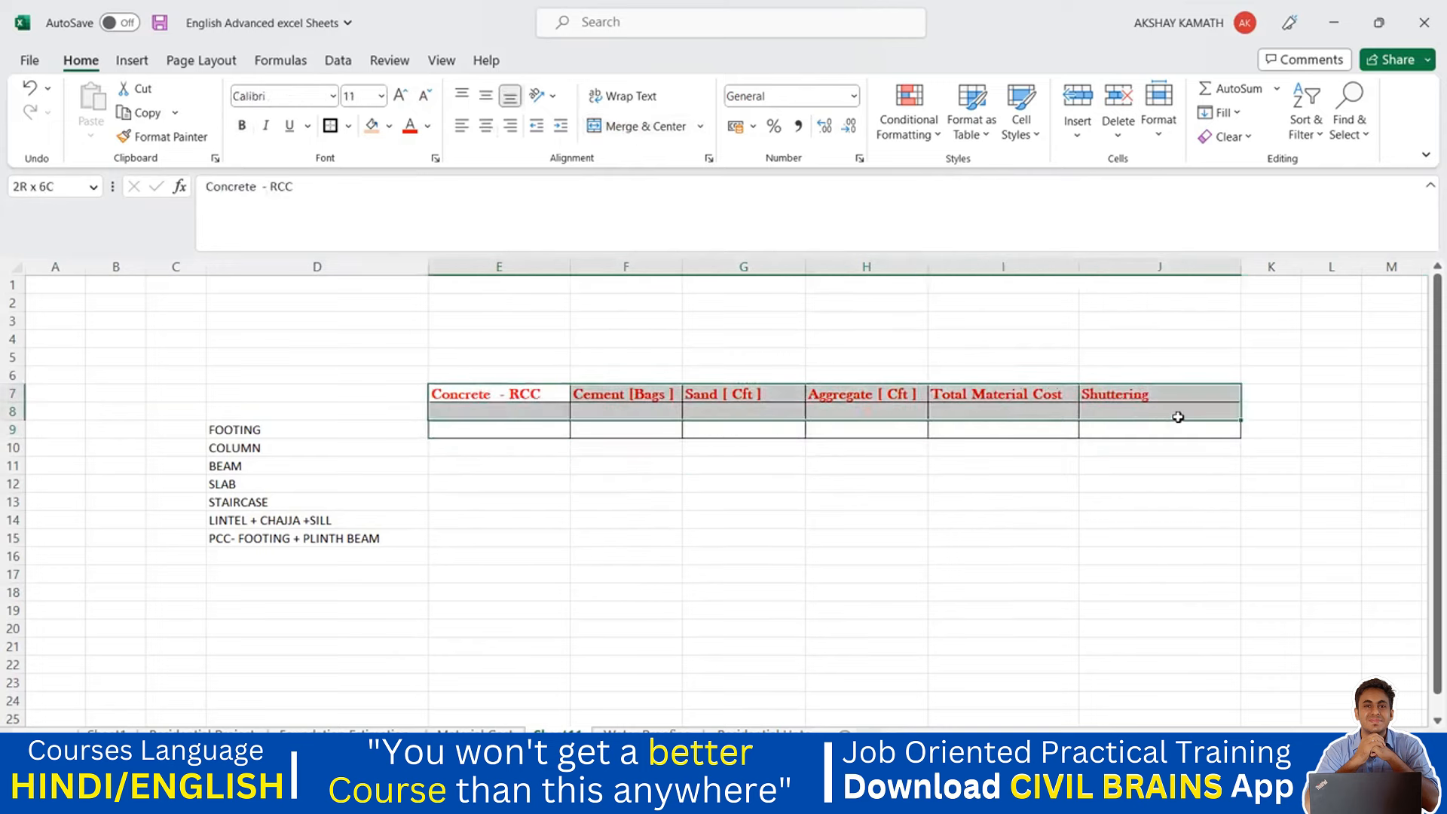
left_click(623, 127)
left_click(905, 368)
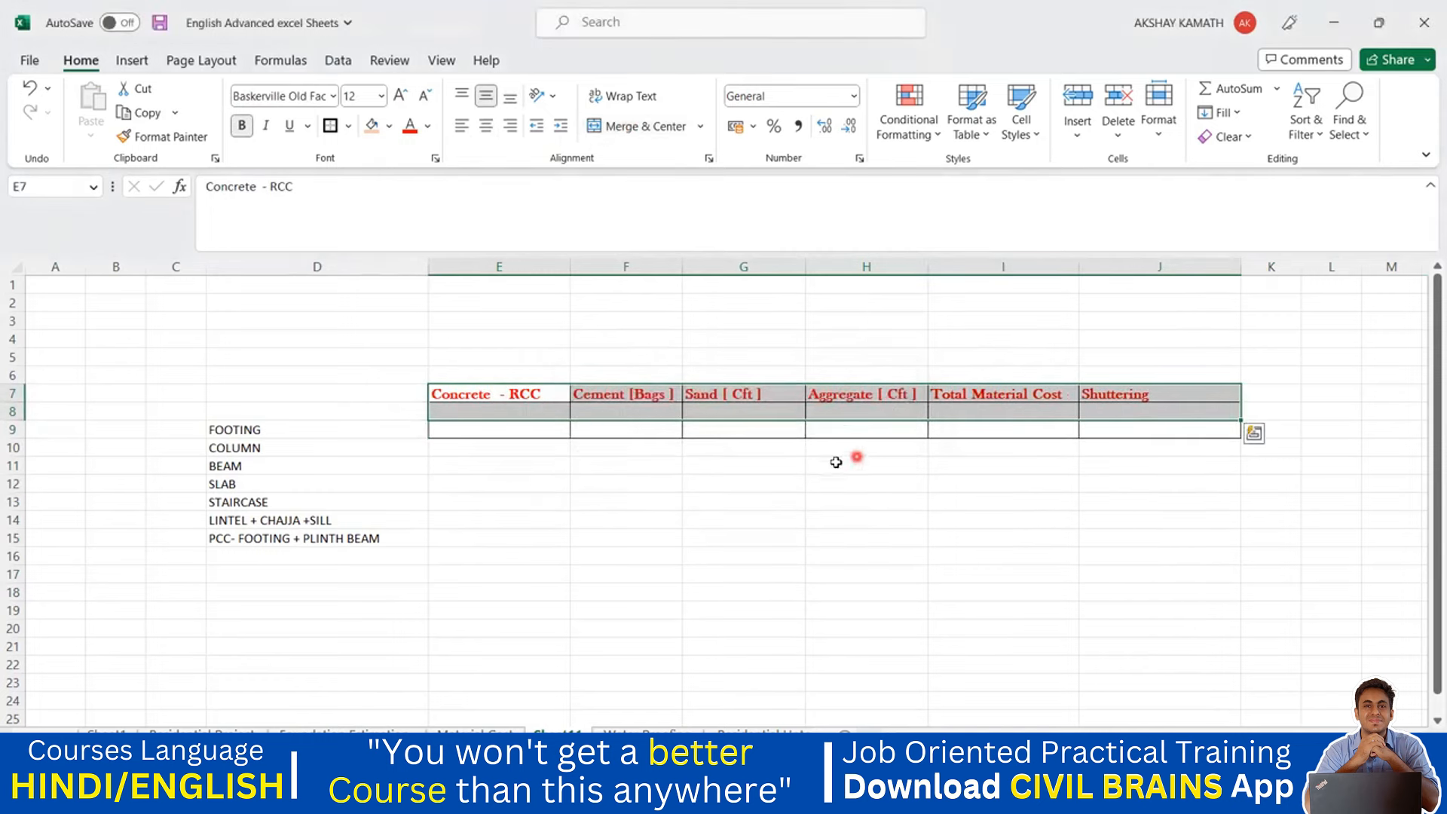
left_click(745, 481)
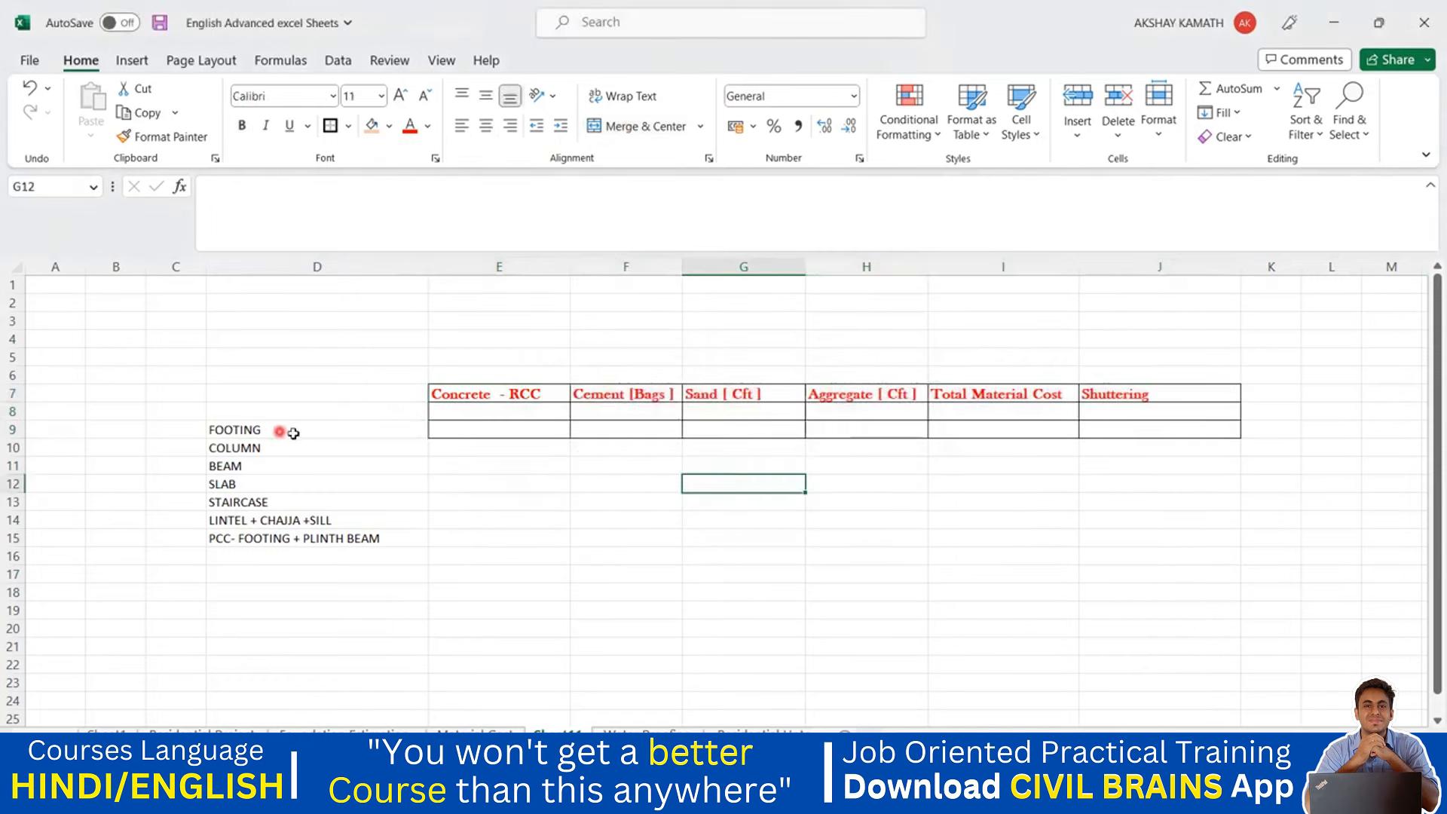
- Merge and center each heading in columns E to J separately across rows 7 and 8
left_click_drag(462, 396, 468, 410)
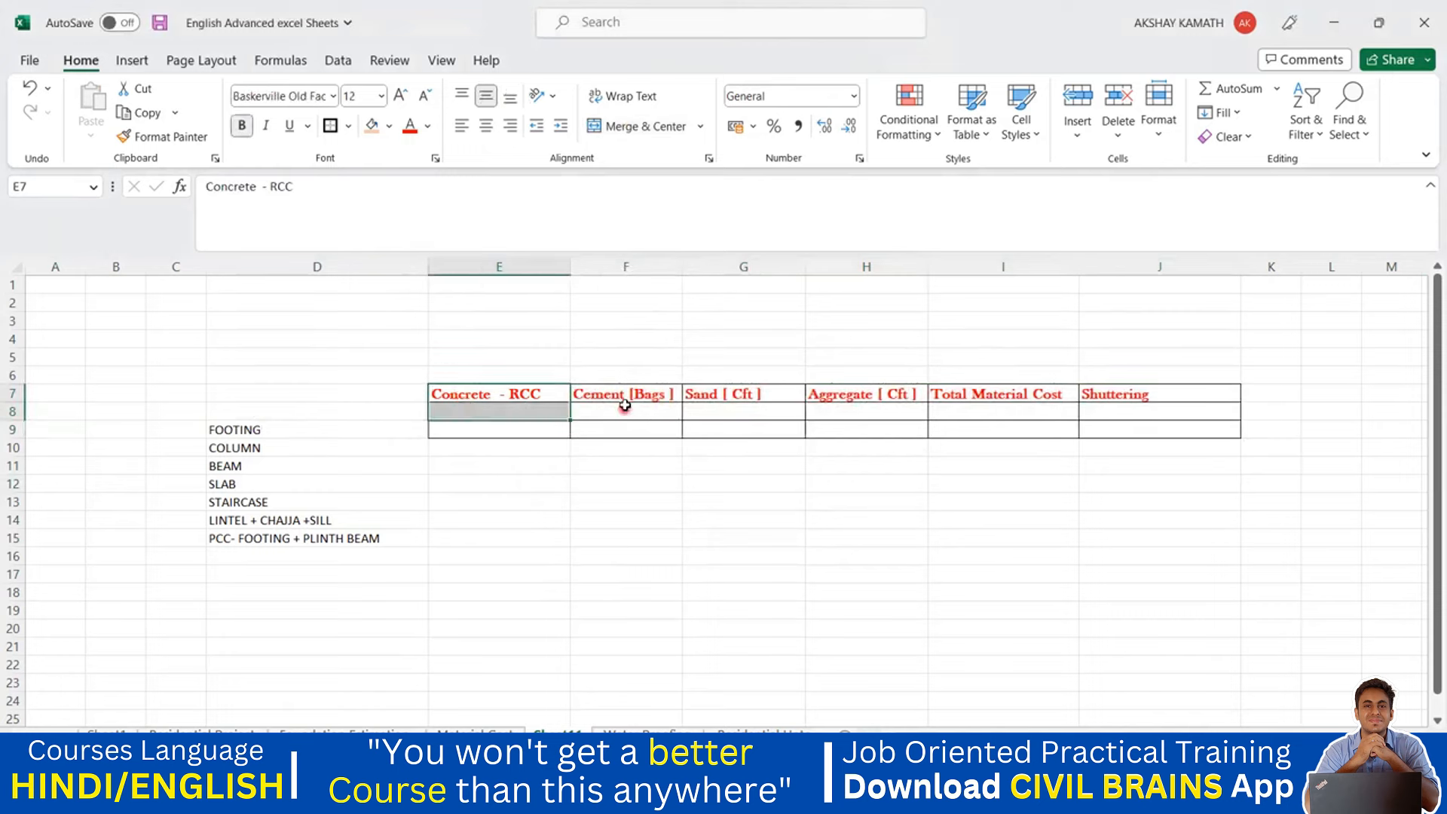
left_click_drag(624, 396, 625, 408, "ctrl")
left_click_drag(739, 396, 741, 411, "ctrl")
left_click_drag(844, 399, 865, 412, "ctrl")
left_click_drag(979, 395, 997, 412, "ctrl")
left_click_drag(1104, 398, 1110, 413, "ctrl")
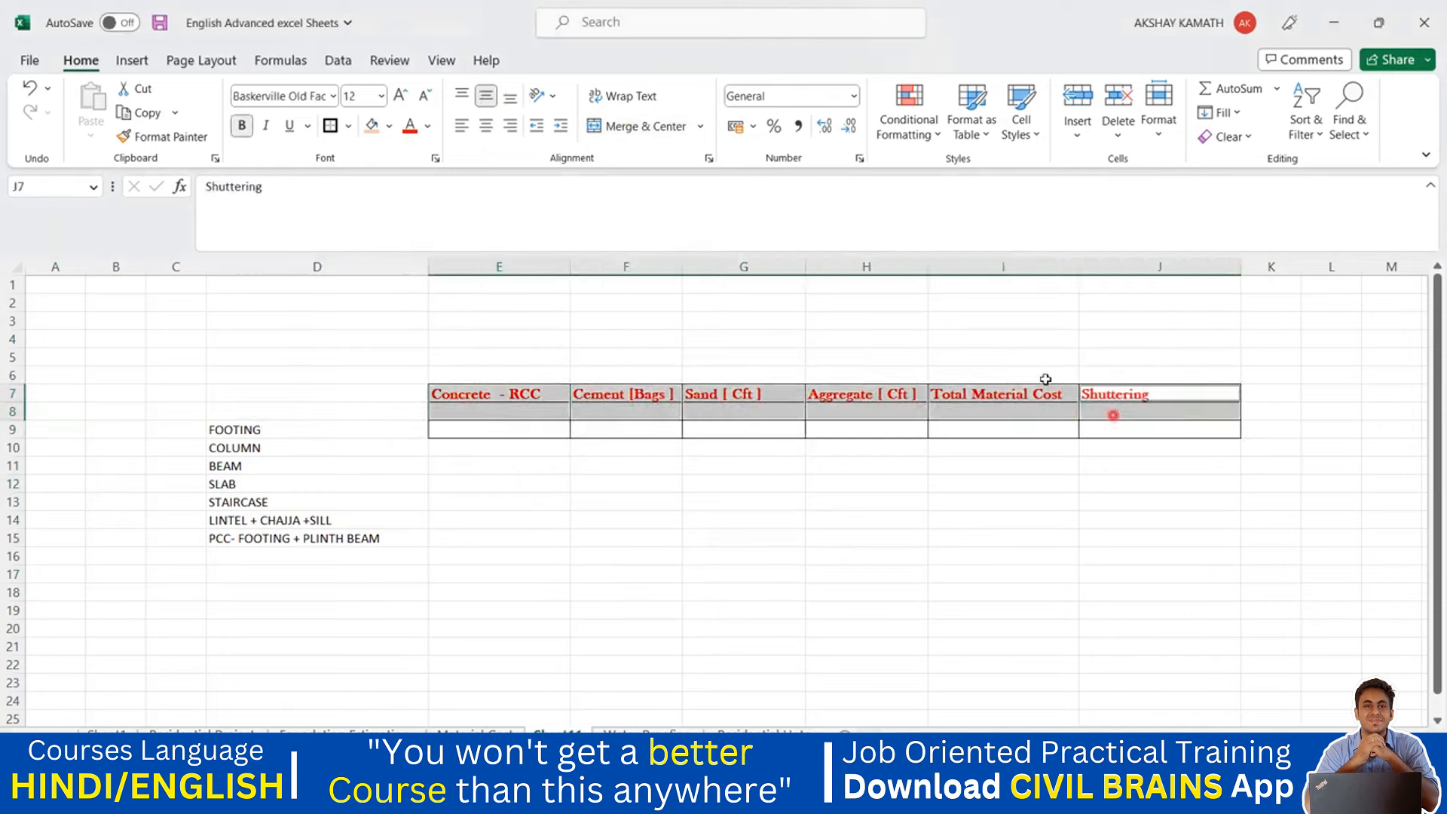
left_click(633, 128)
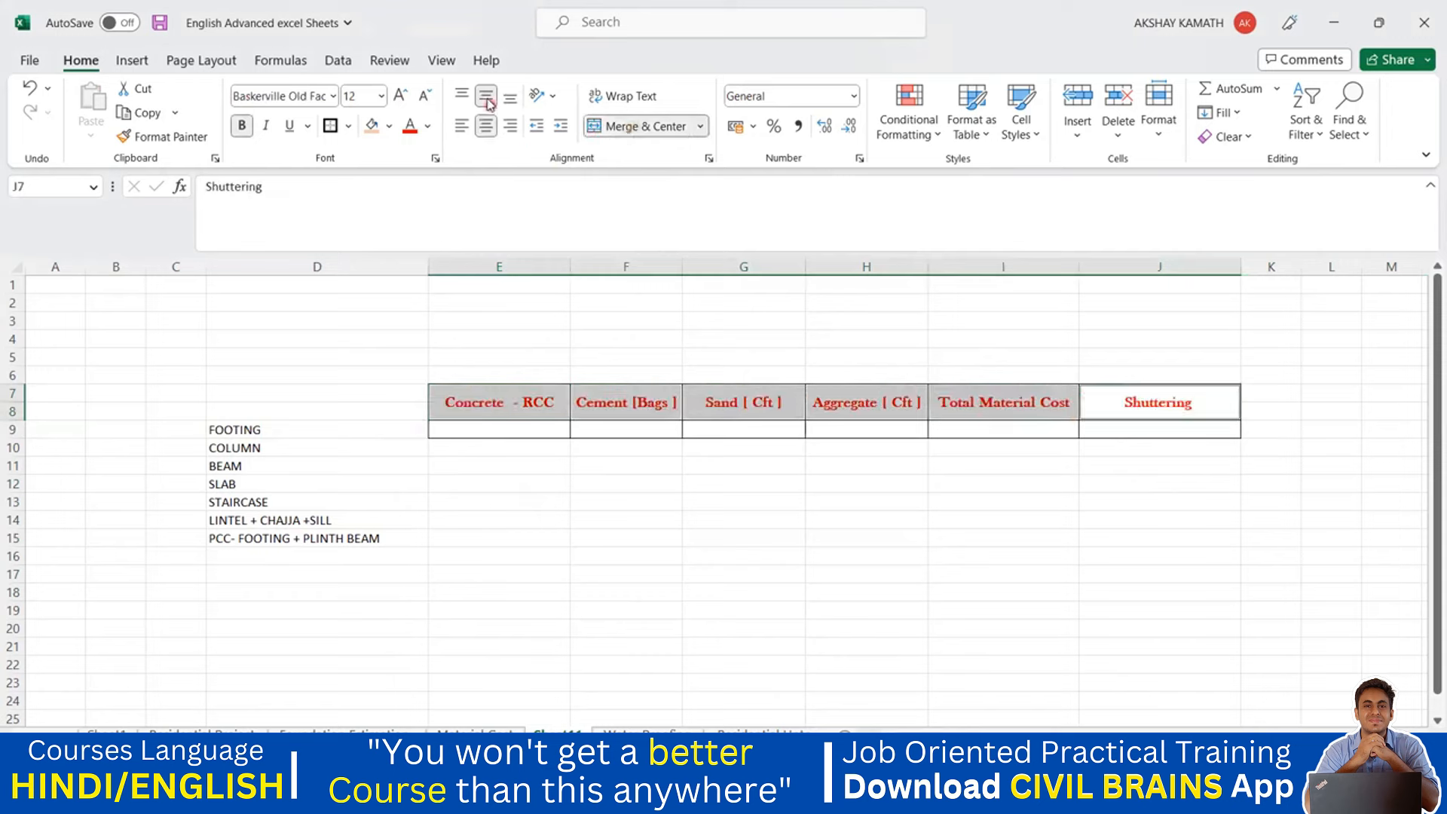
- Apply all borders to D9:J16 and center the item labels horizontally
left_click(596, 570)
left_click_drag(238, 431, 1153, 558)
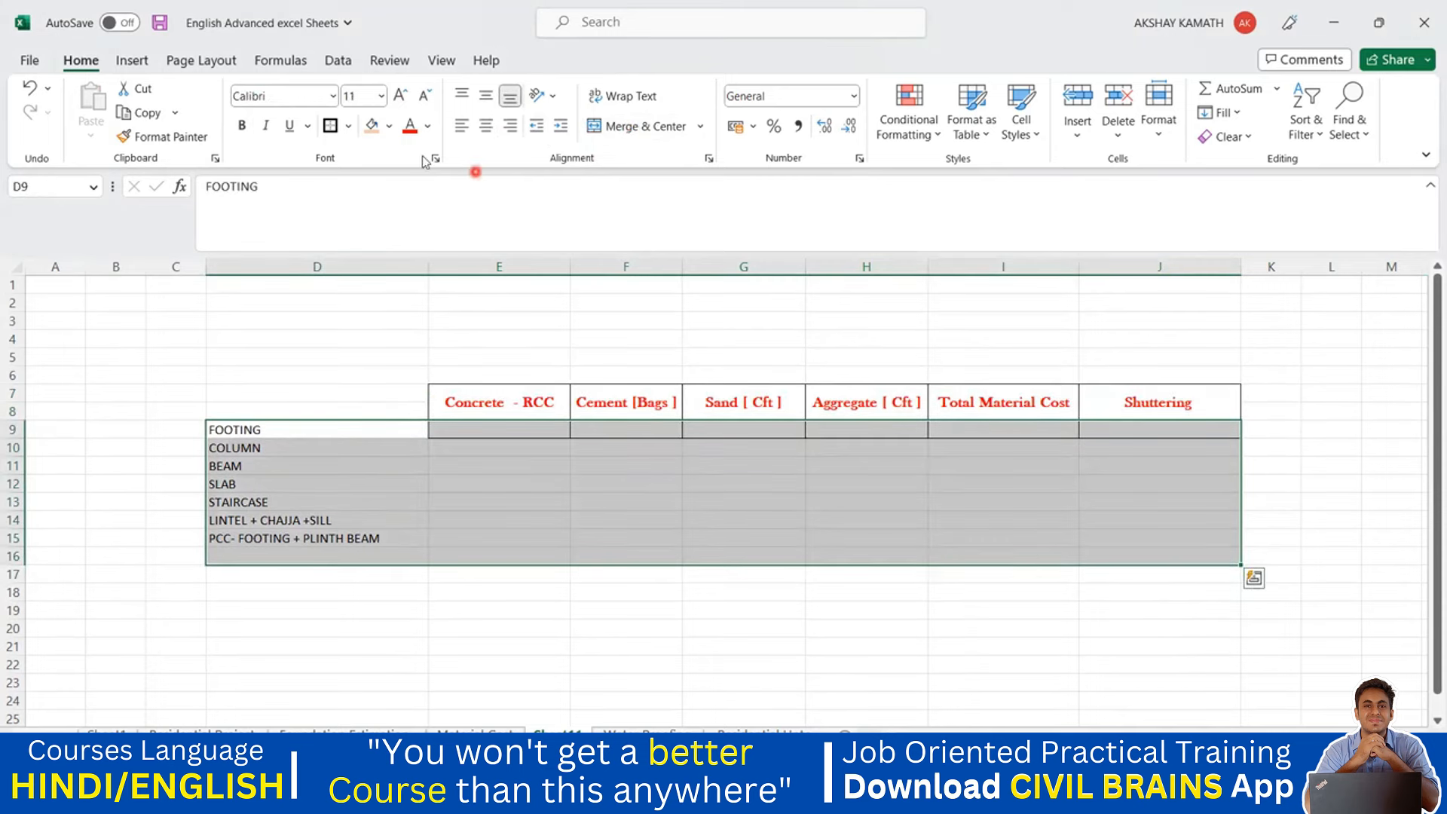
left_click(348, 125)
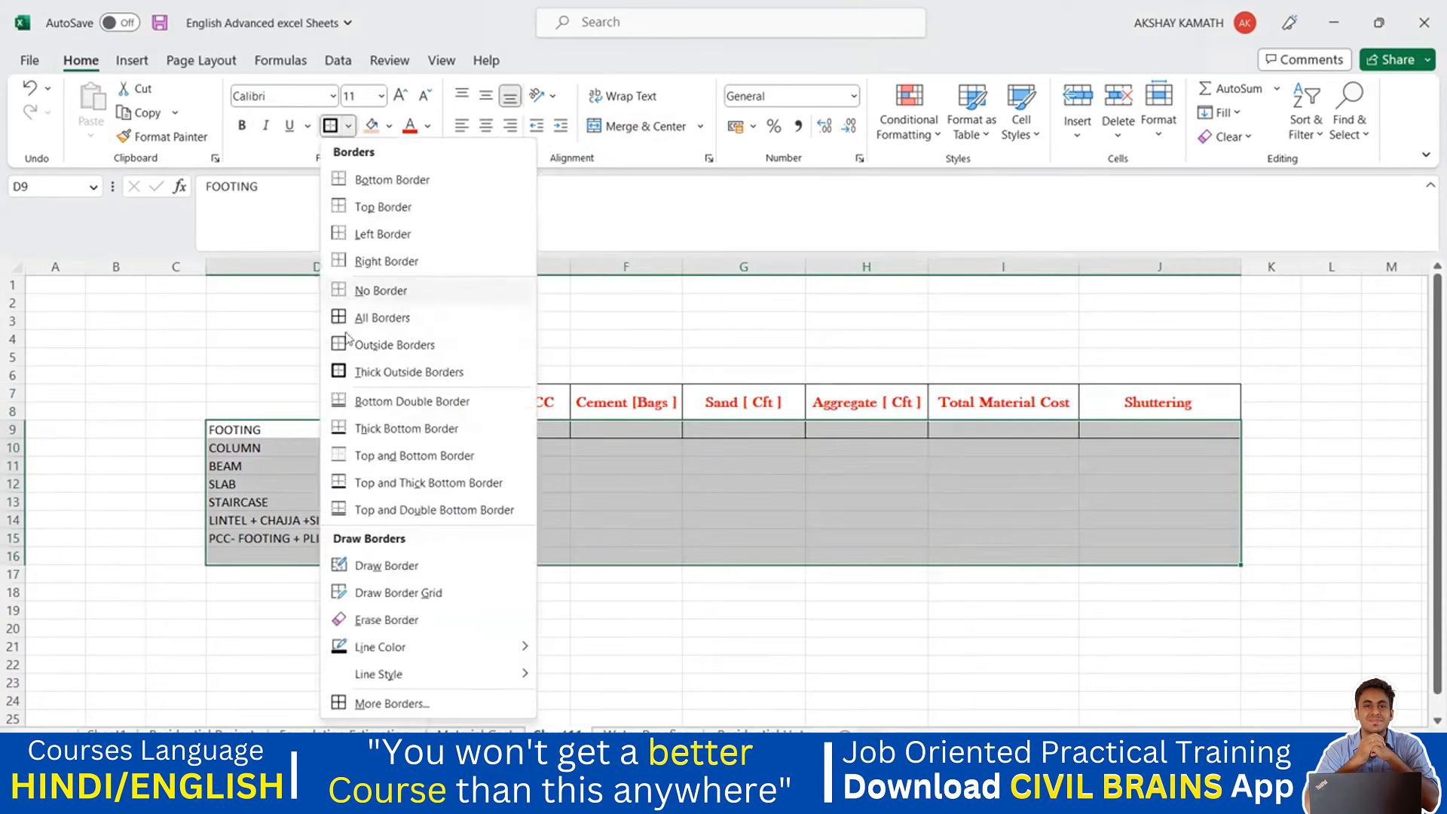
left_click(403, 317)
left_click(486, 127)
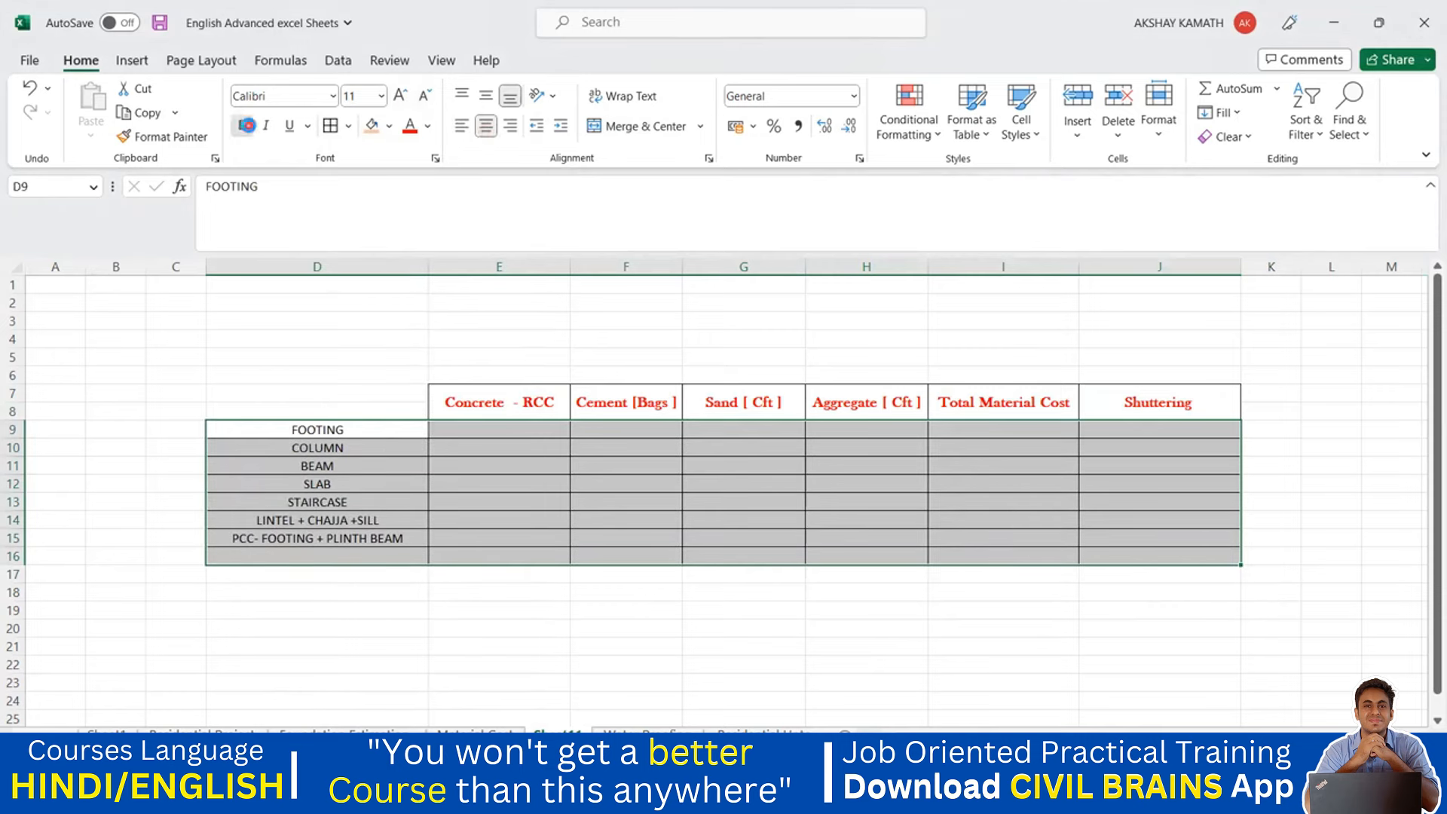
- Make D9:J16 bold in Bookman Old Style and widen column D to fit the longest item label
left_click(242, 126)
left_click(332, 96)
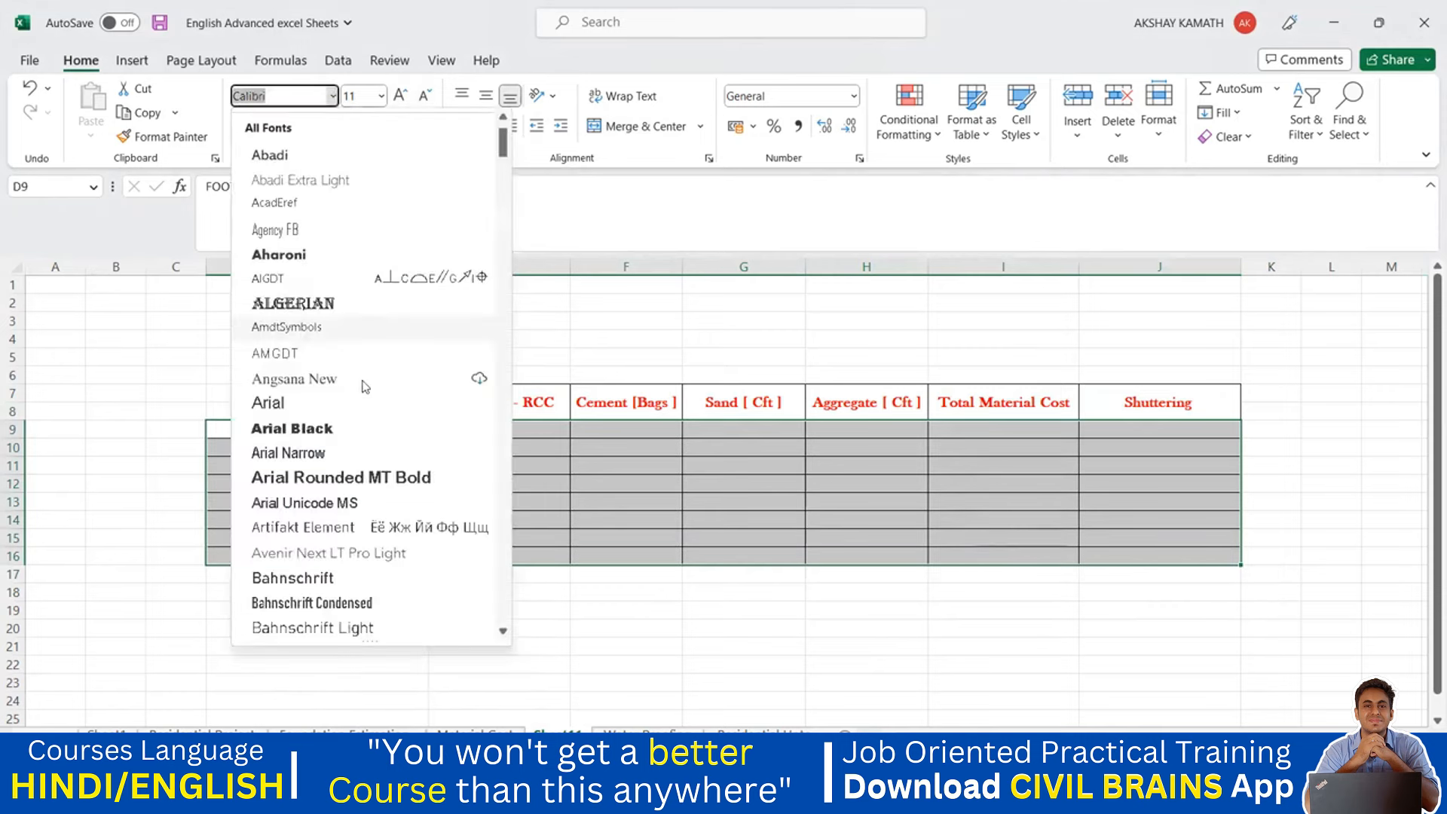
scroll(369, 407, "down", 10)
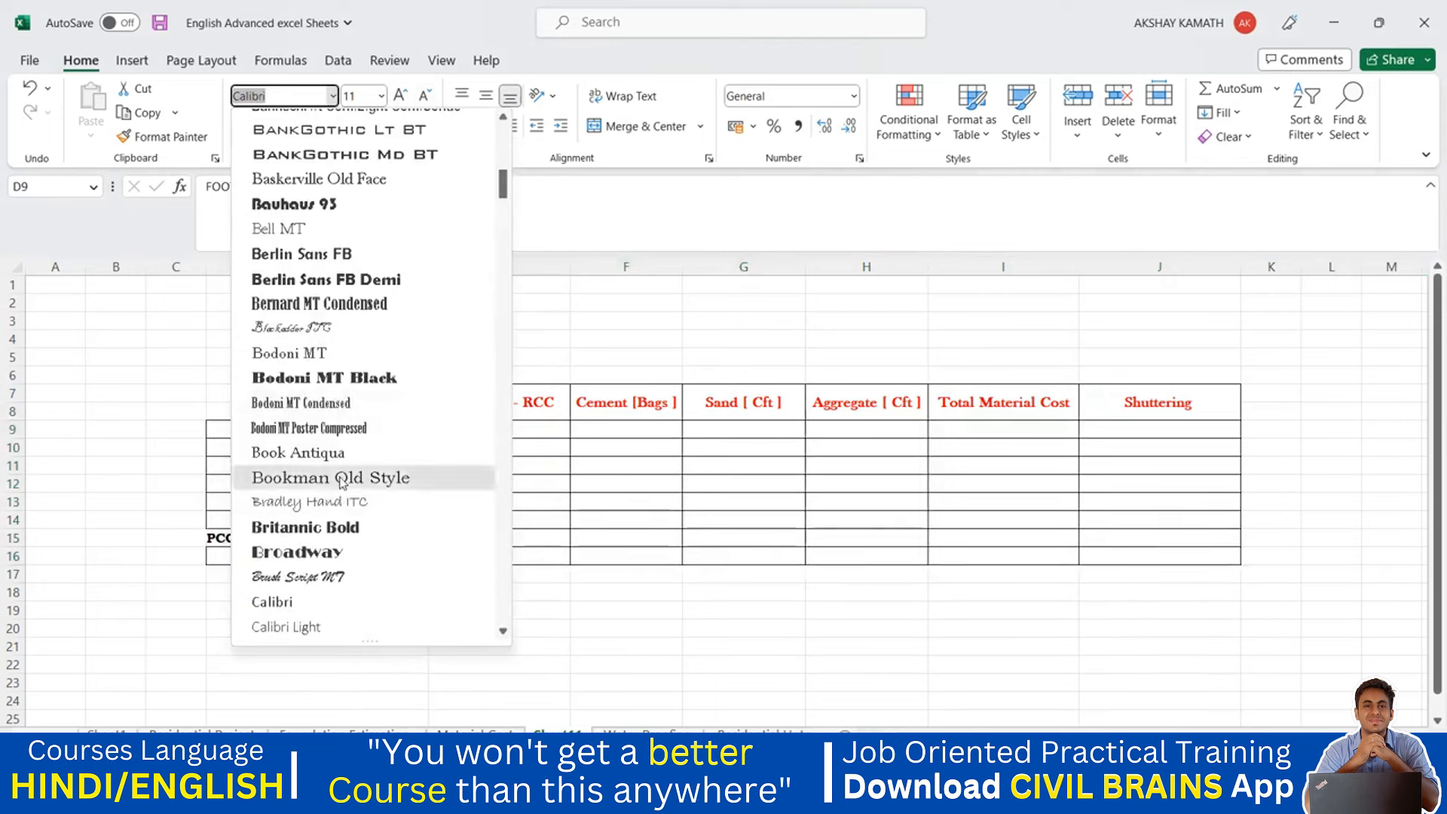
left_click(359, 480)
left_click(582, 648)
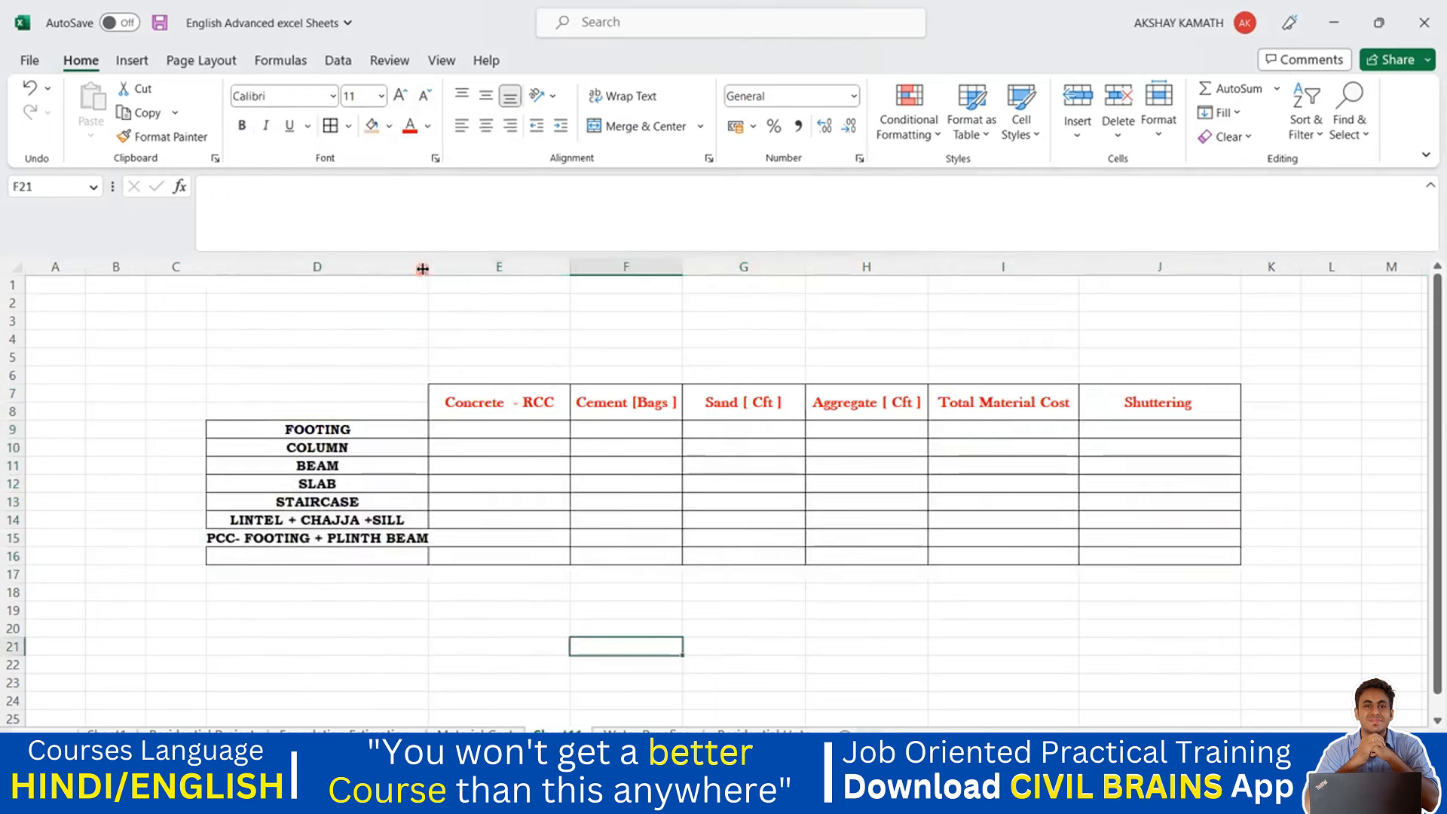
left_click_drag(428, 267, 456, 267)
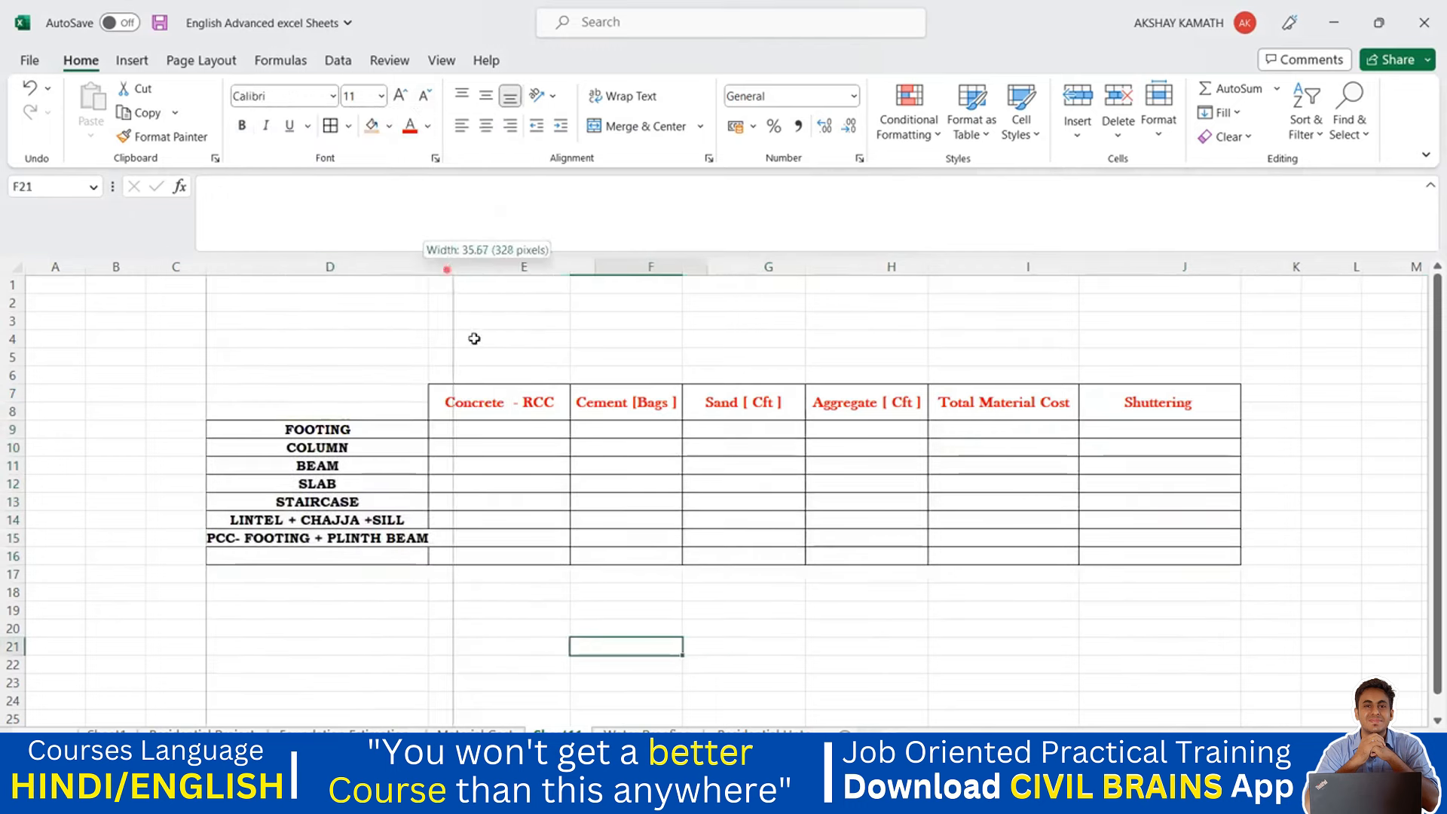
left_click(519, 425)
left_click(510, 437)
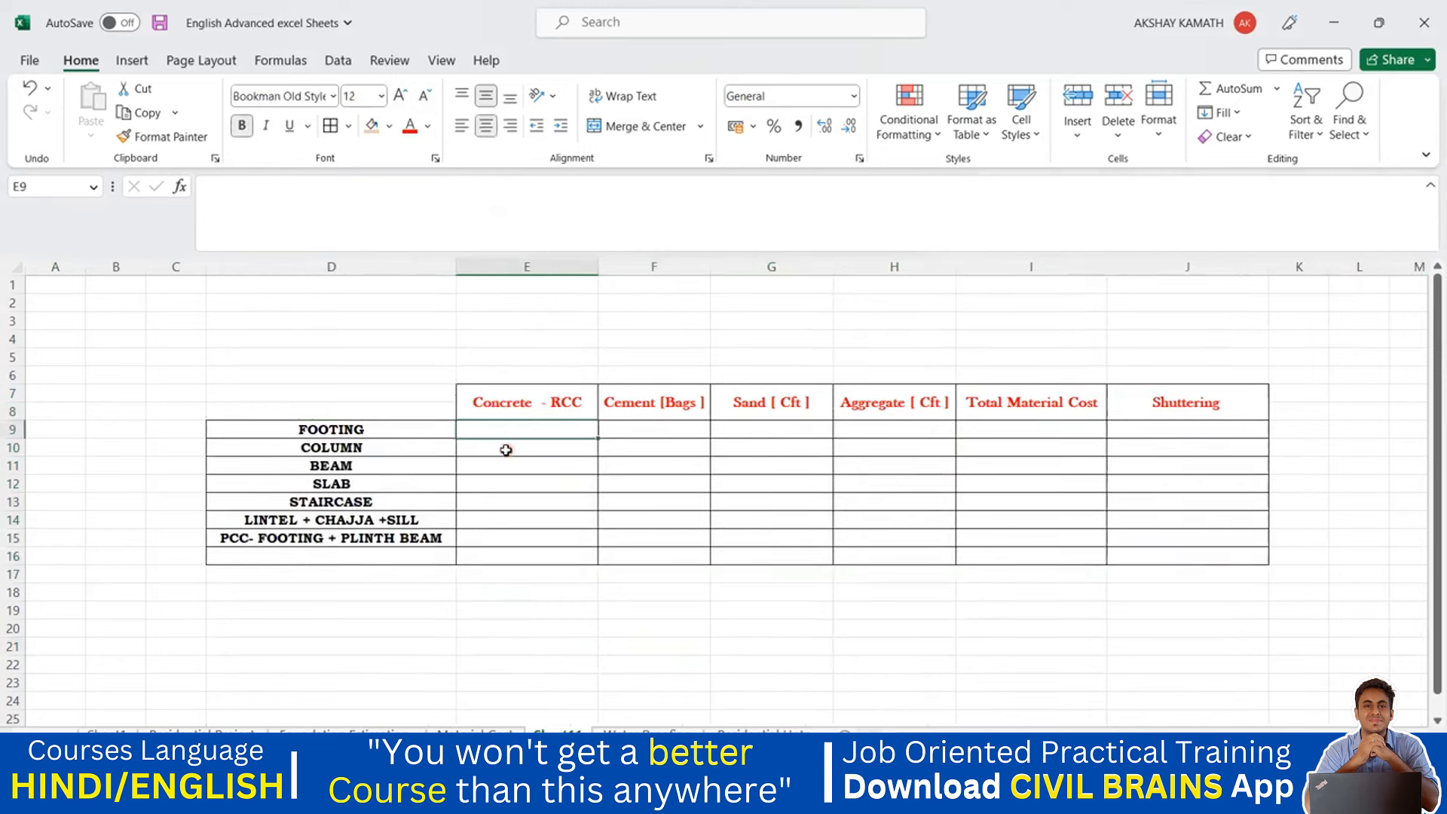
left_click(361, 731)
double_click(498, 430)
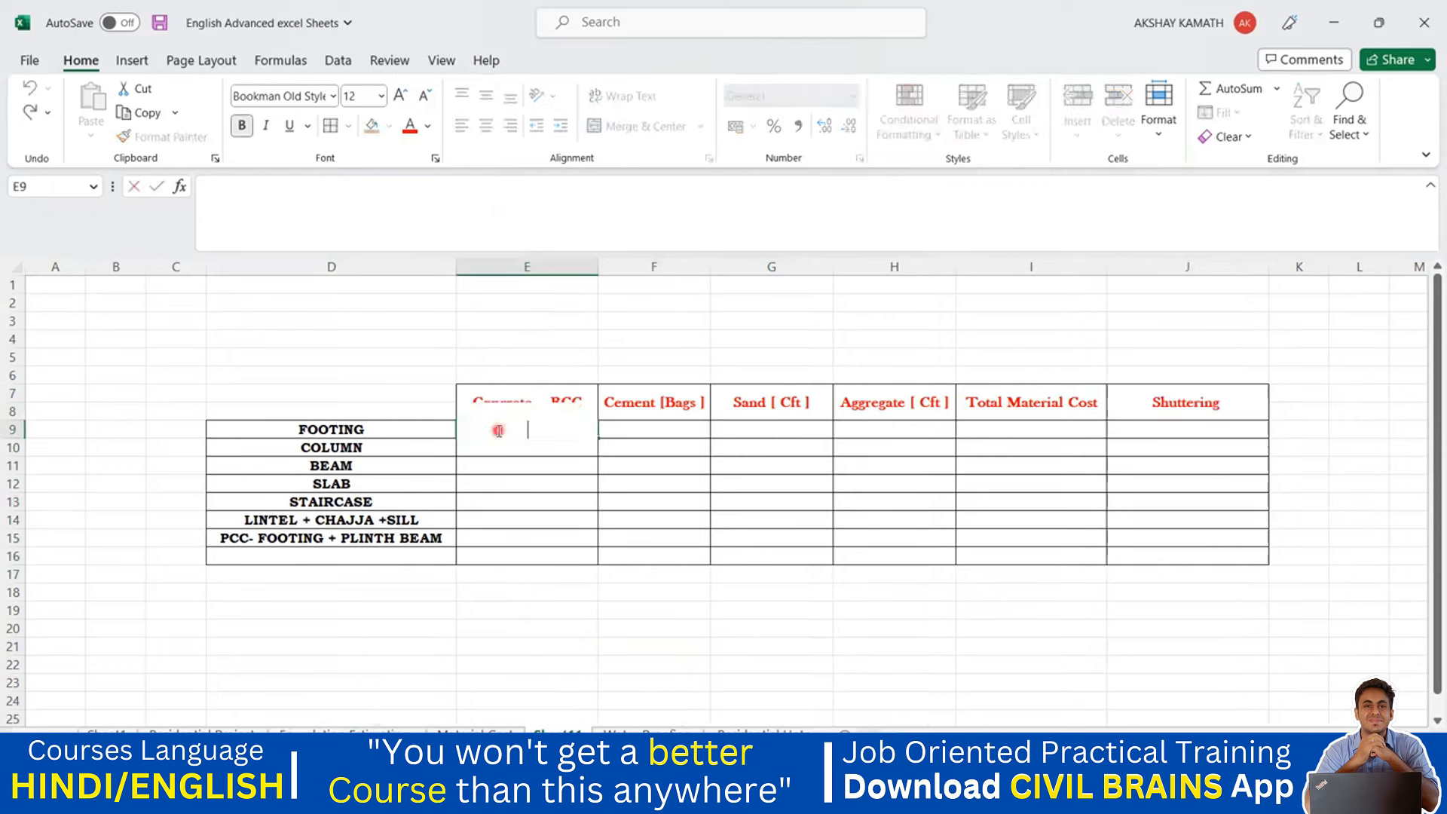
left_click(512, 466)
double_click(485, 428)
left_click(495, 504)
double_click(481, 430)
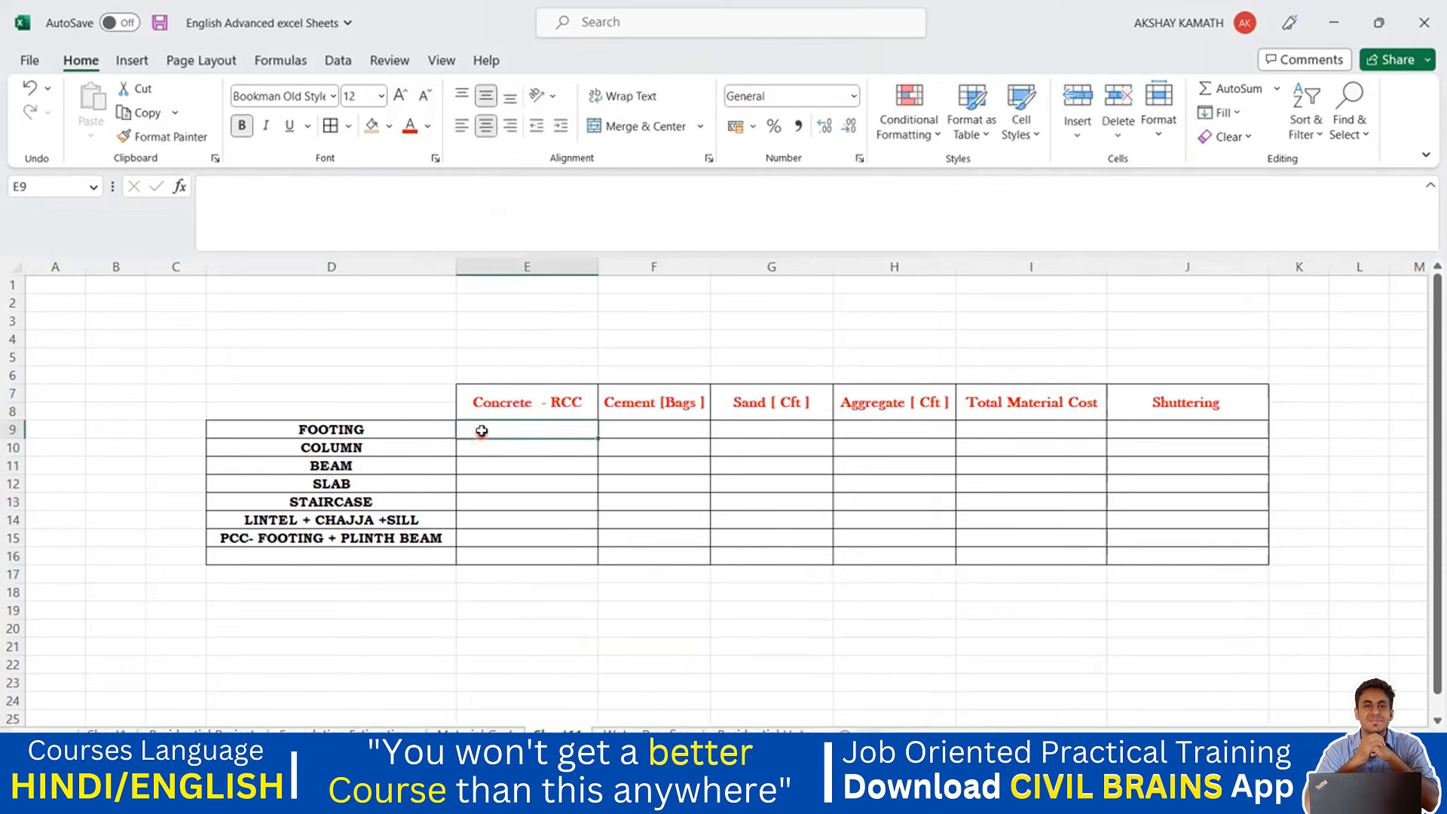
- Try to link E9 to the Total Concrete Quantity for Footing cell on the Foundation Estimation sheet
type("+")
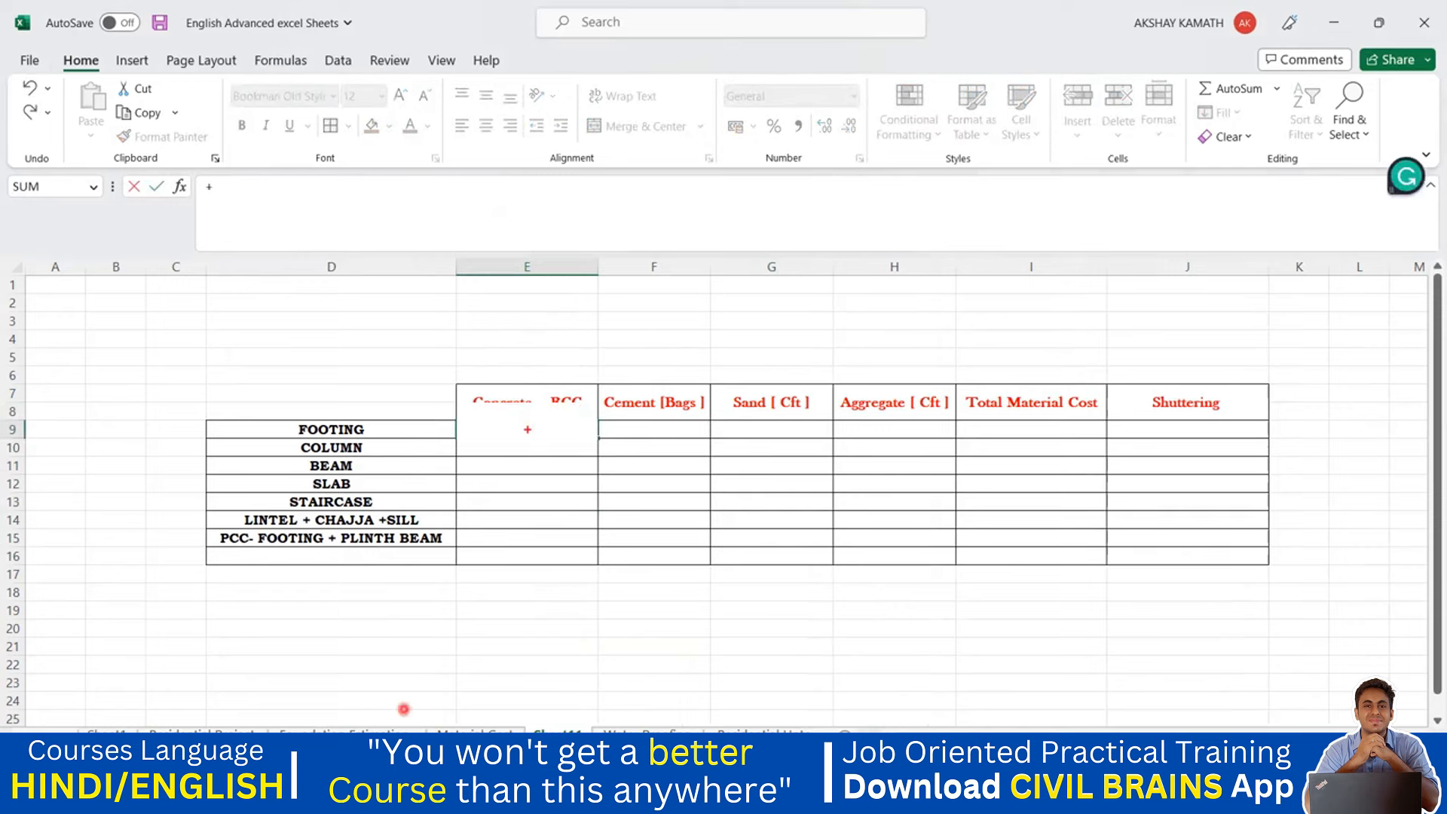
left_click(341, 729)
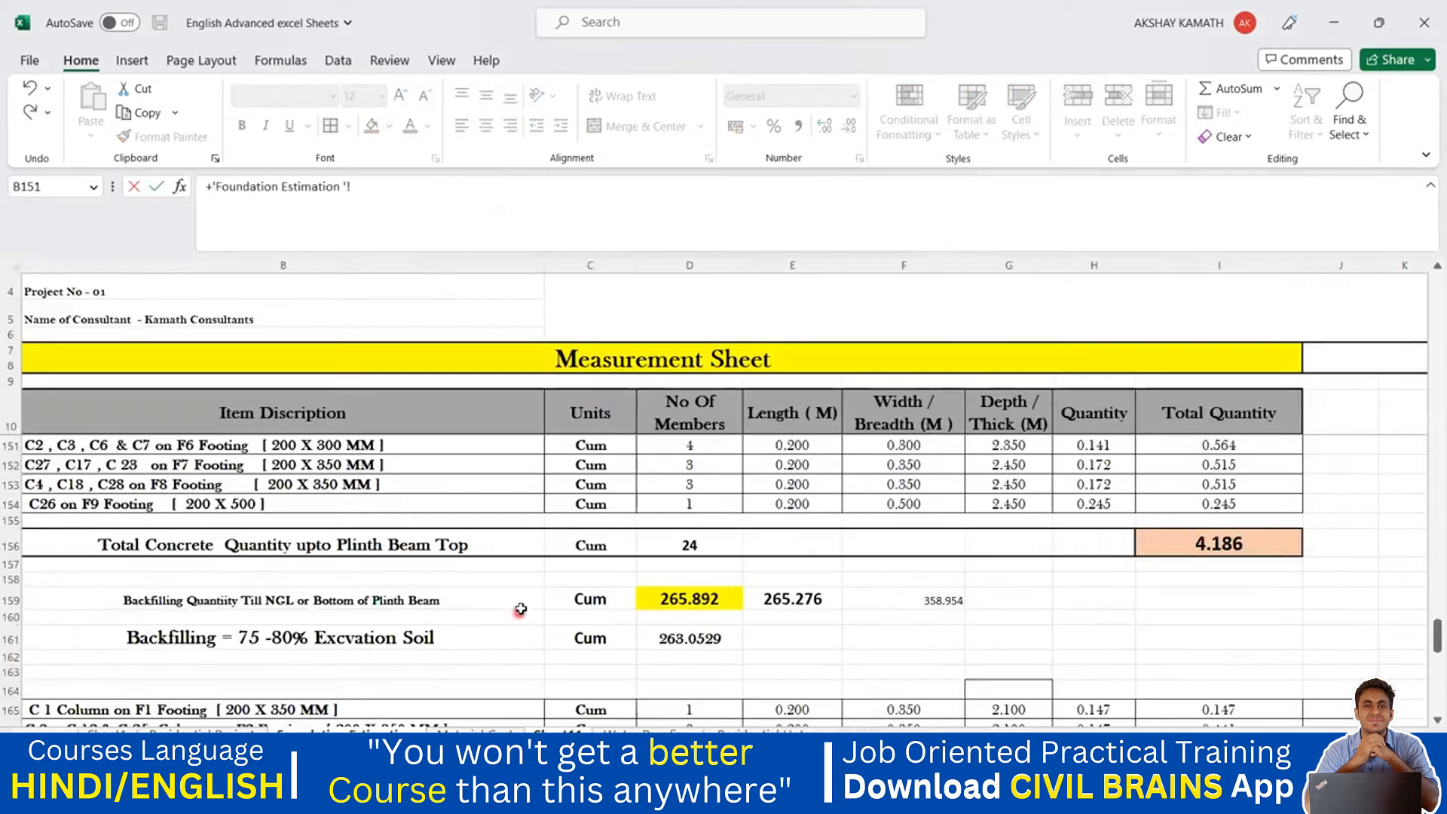
scroll(540, 587, "up", 18)
scroll(573, 555, "up", 7)
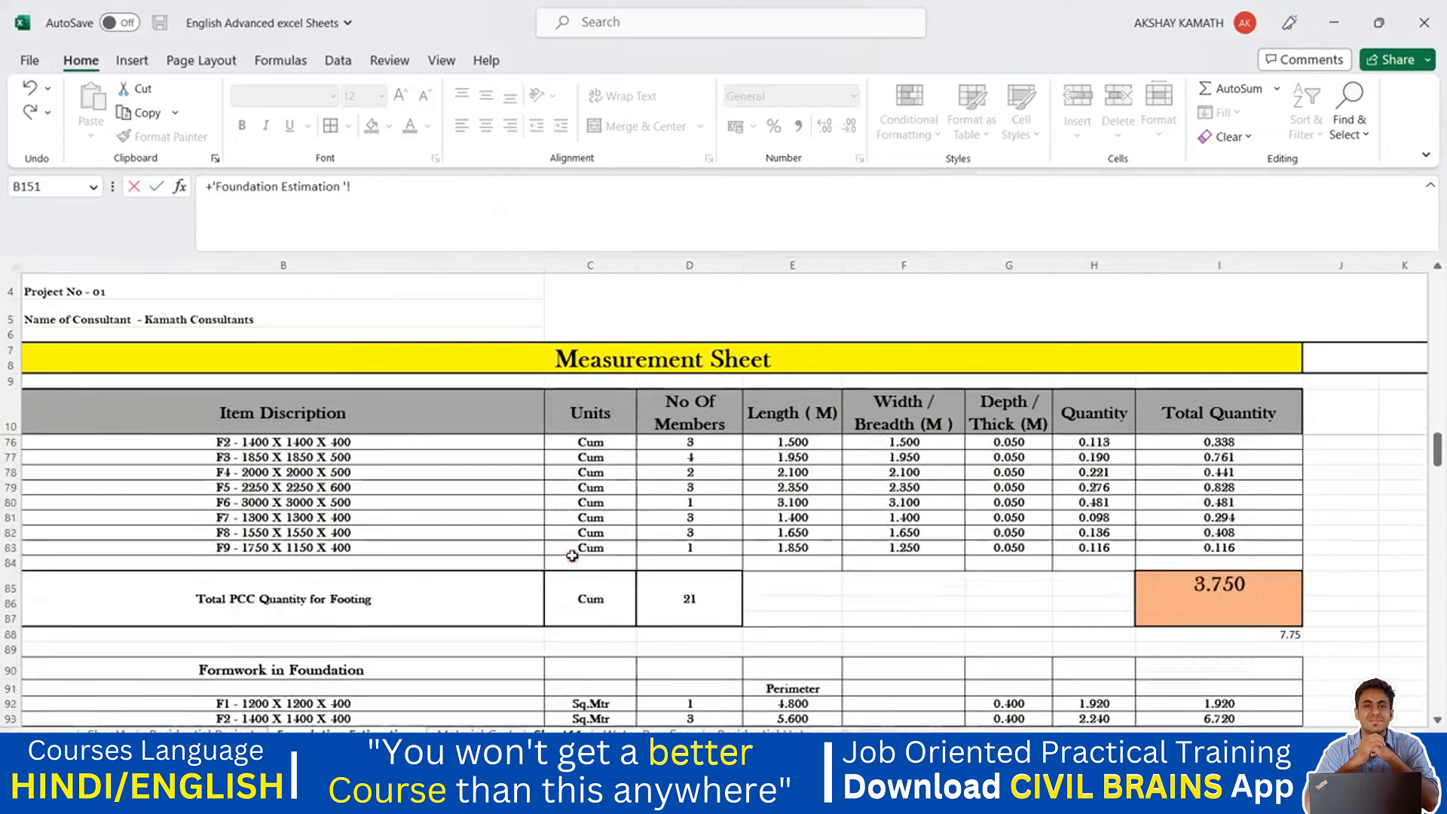
scroll(453, 603, "down", 7)
scroll(452, 603, "down", 5)
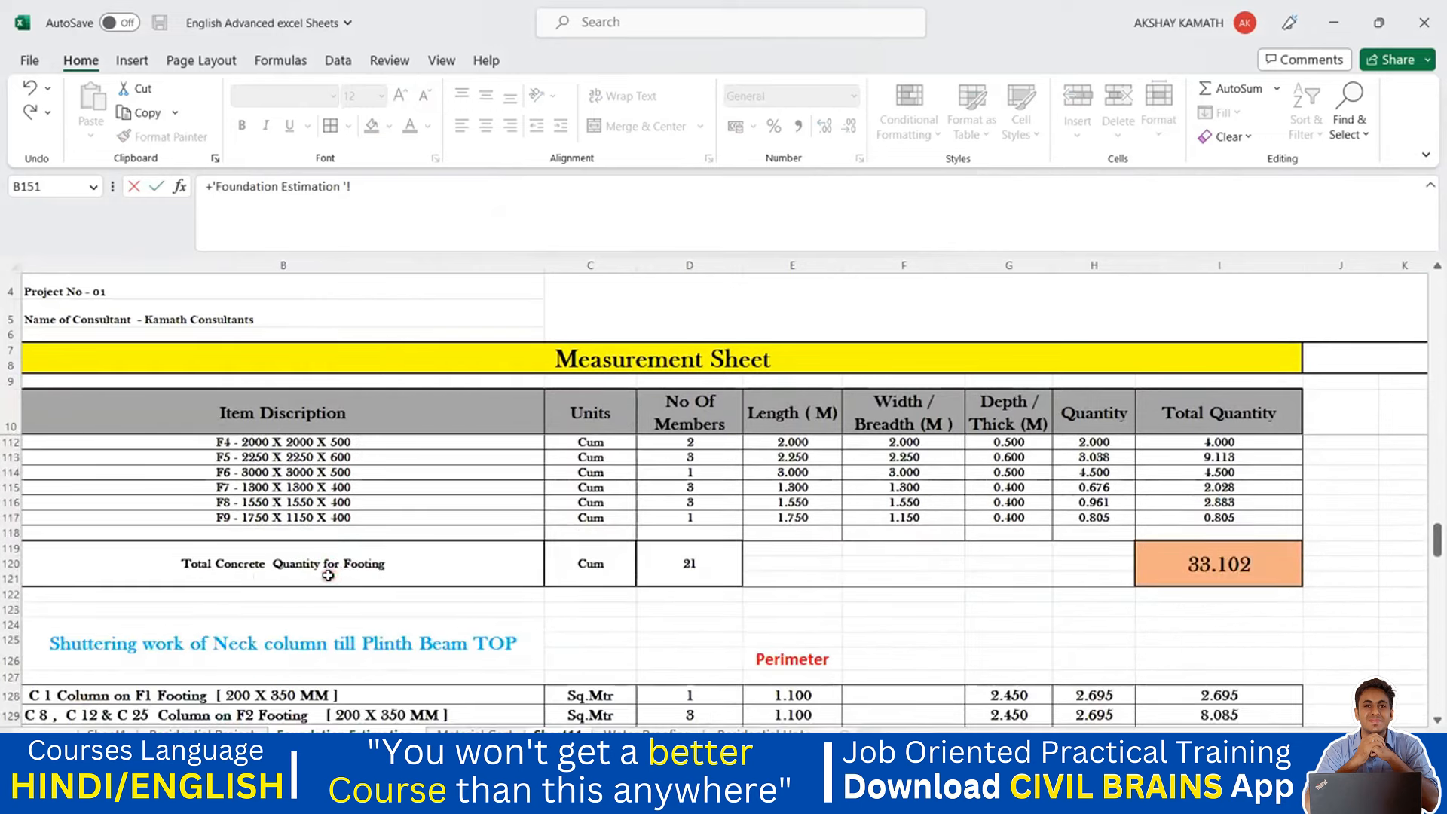
left_click(1225, 561)
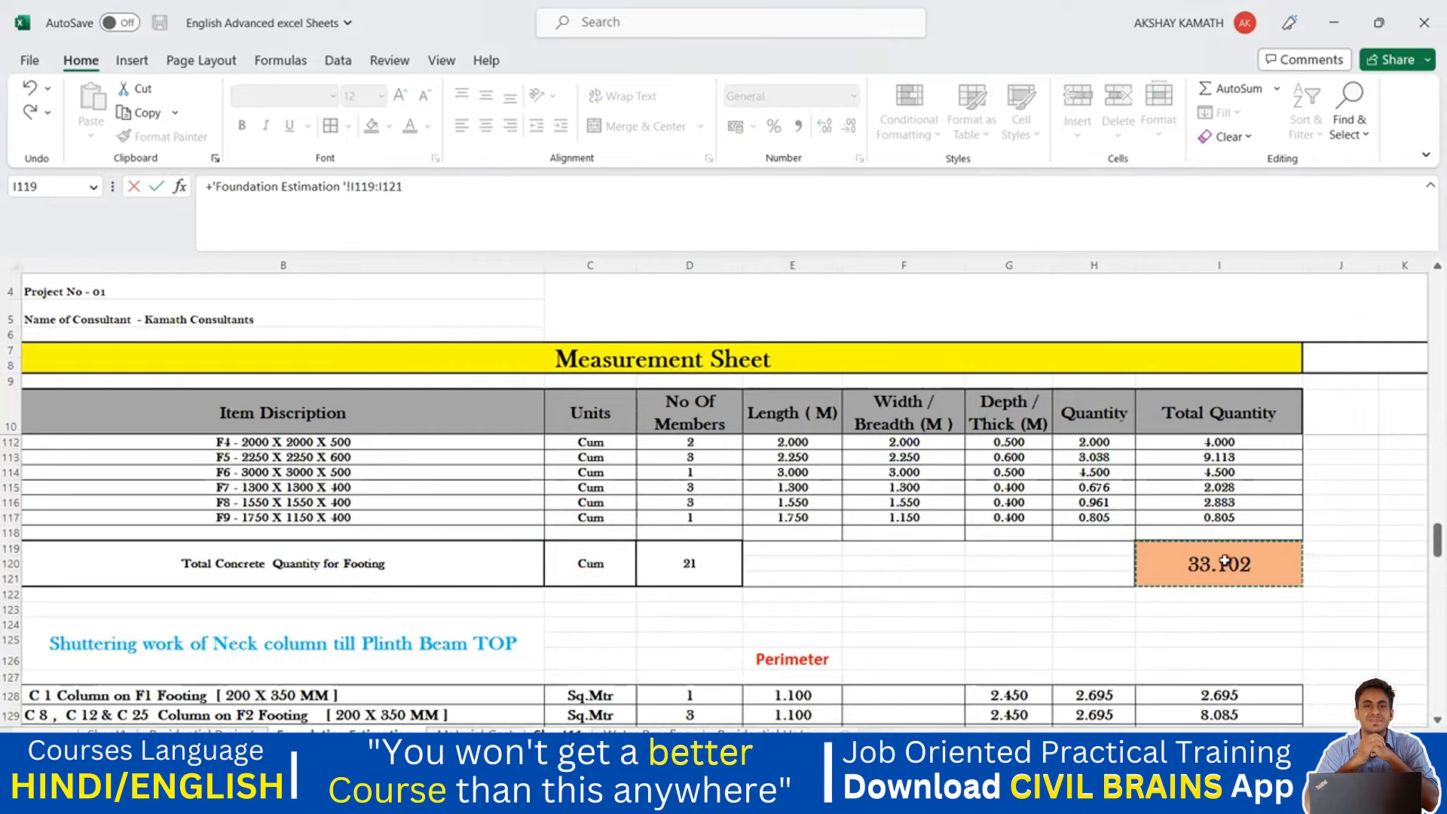
key("Return")
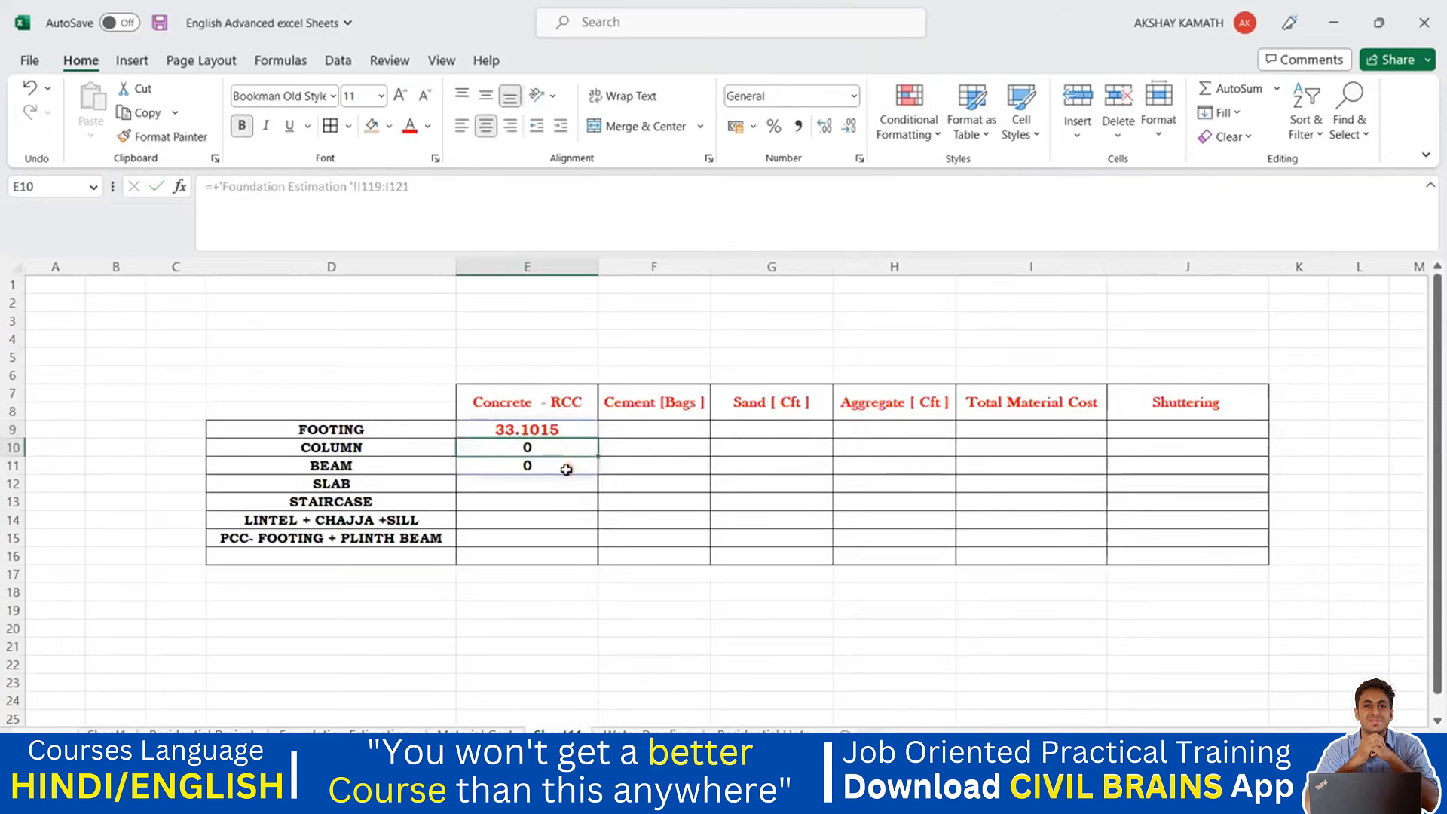
- Clear the linked footing formula and its results from E9:E11
left_click_drag(549, 428, 559, 463)
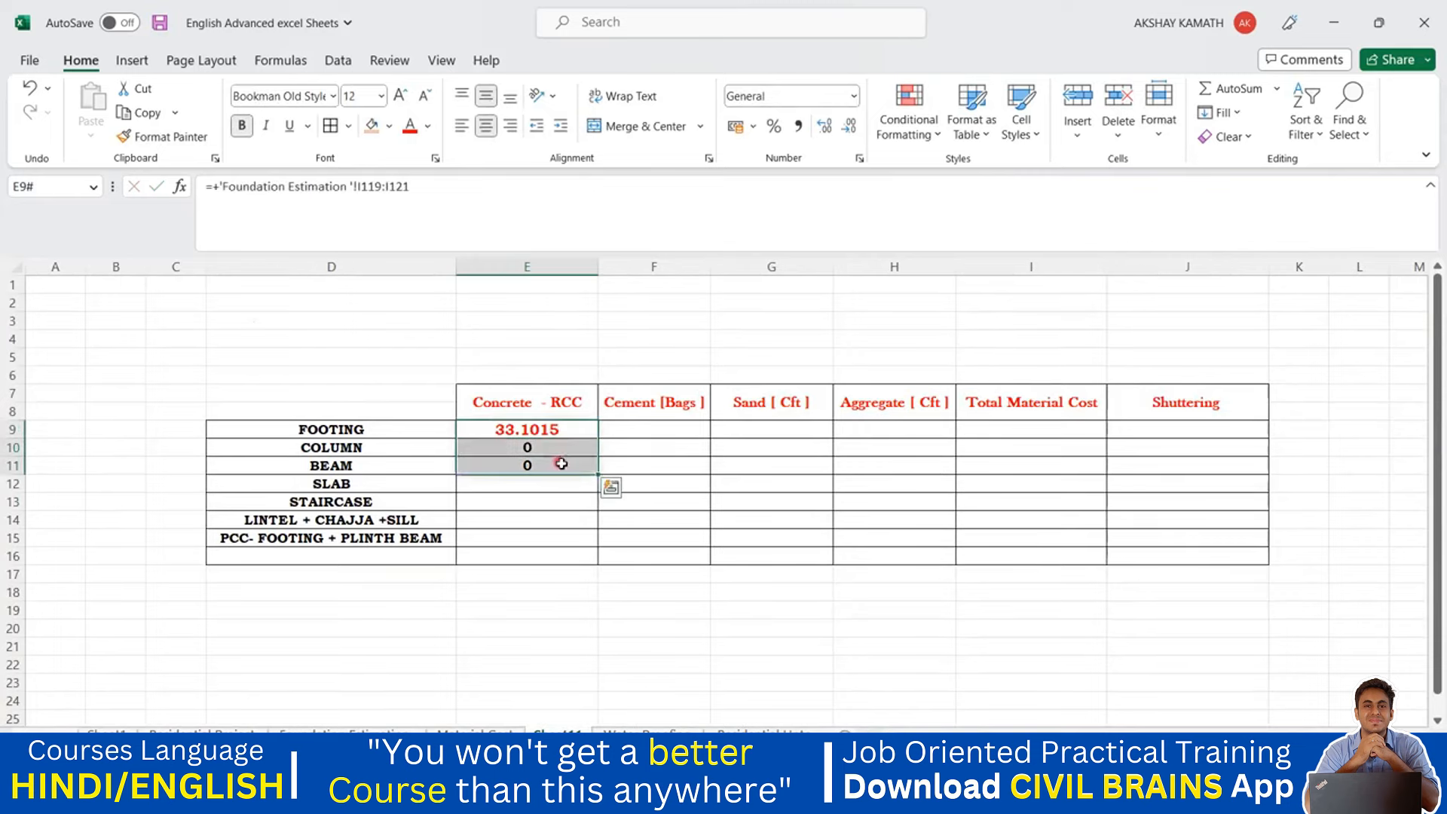
key("Delete")
left_click(621, 536)
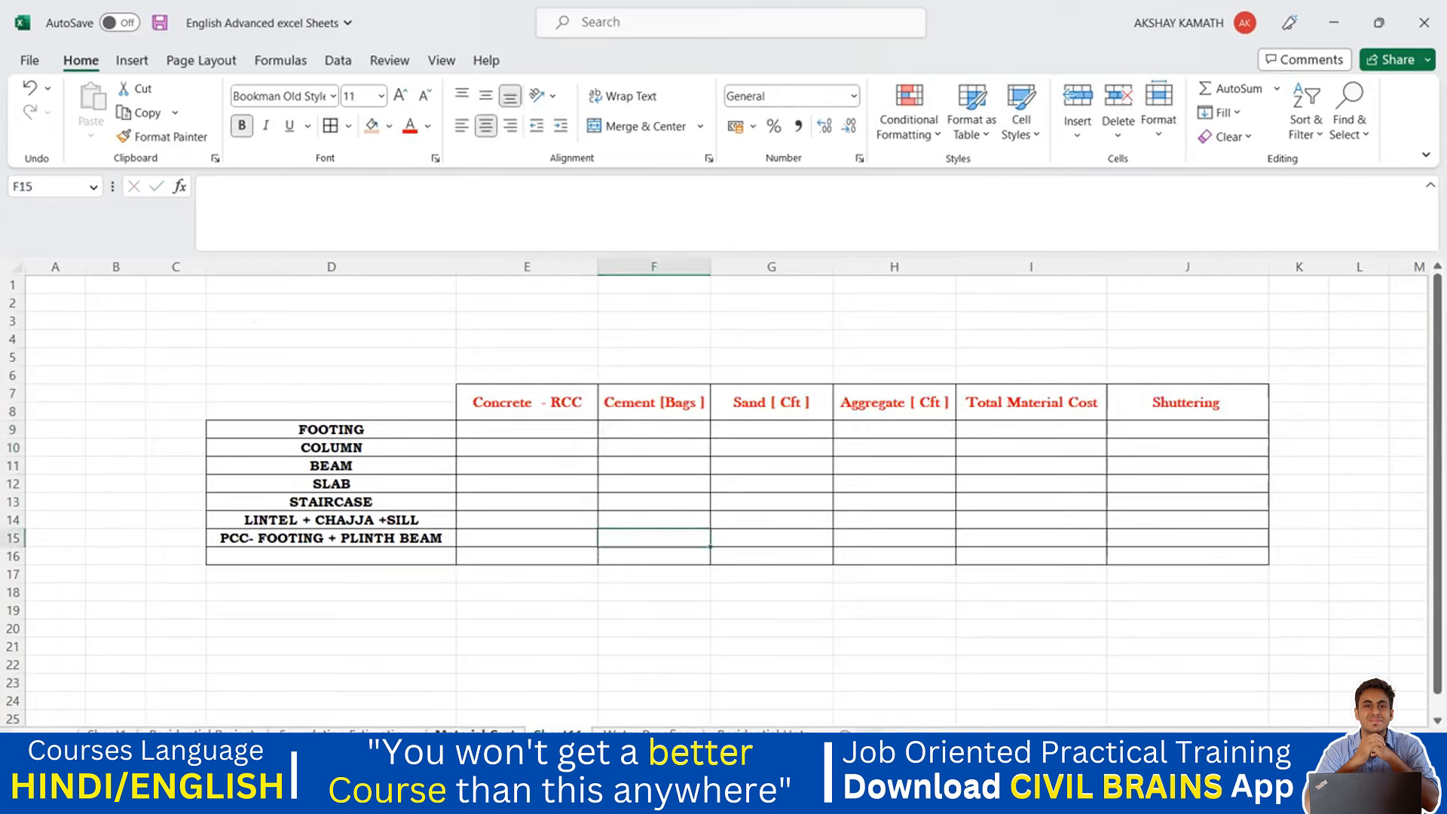
left_click(474, 731)
left_click(558, 731)
left_click(530, 446)
type("33")
left_click(766, 606)
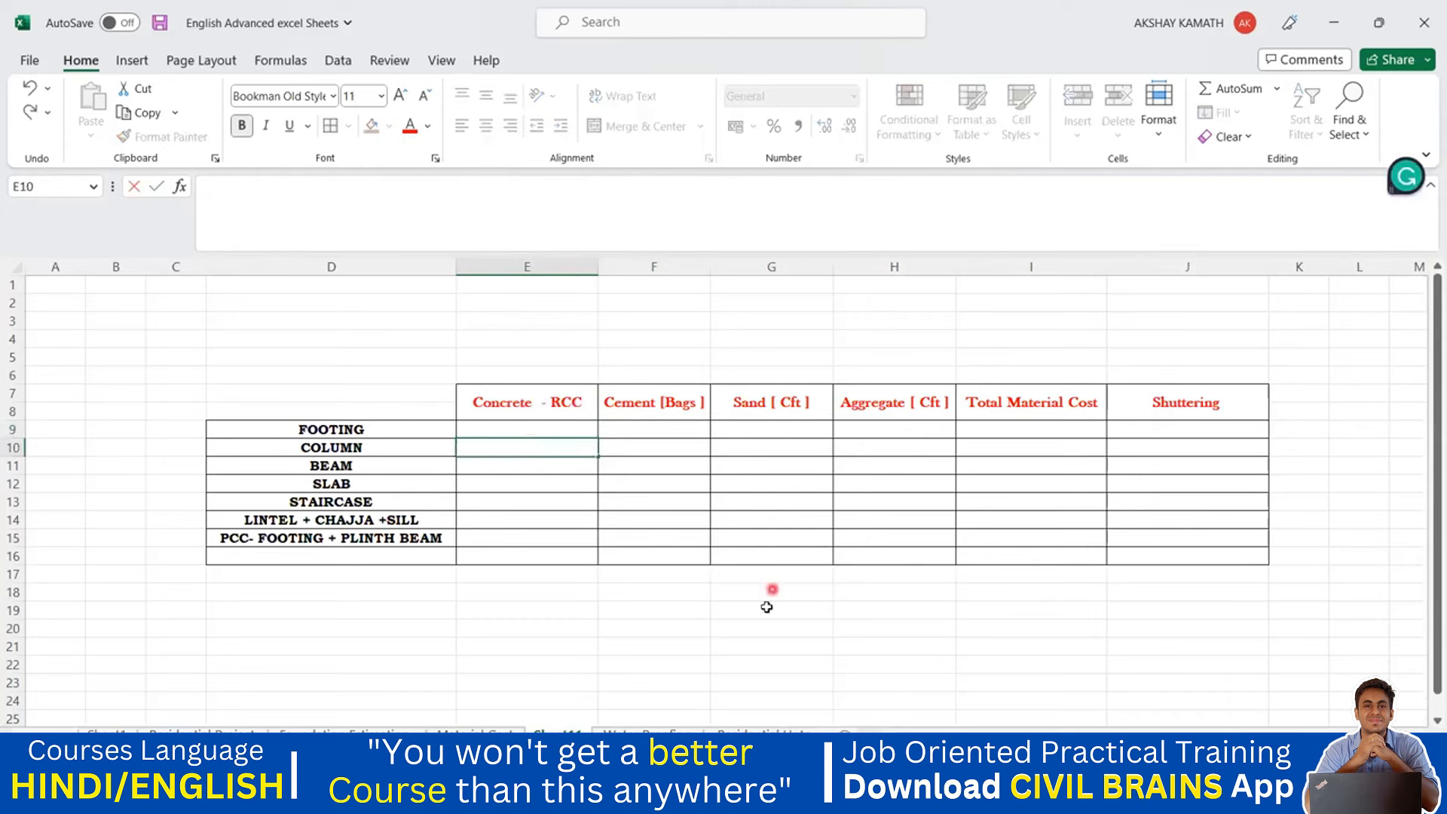
- Enter 33.102 as the FOOTING quantity in the Concrete - RCC column, cell E9
double_click(533, 426)
type("33.102")
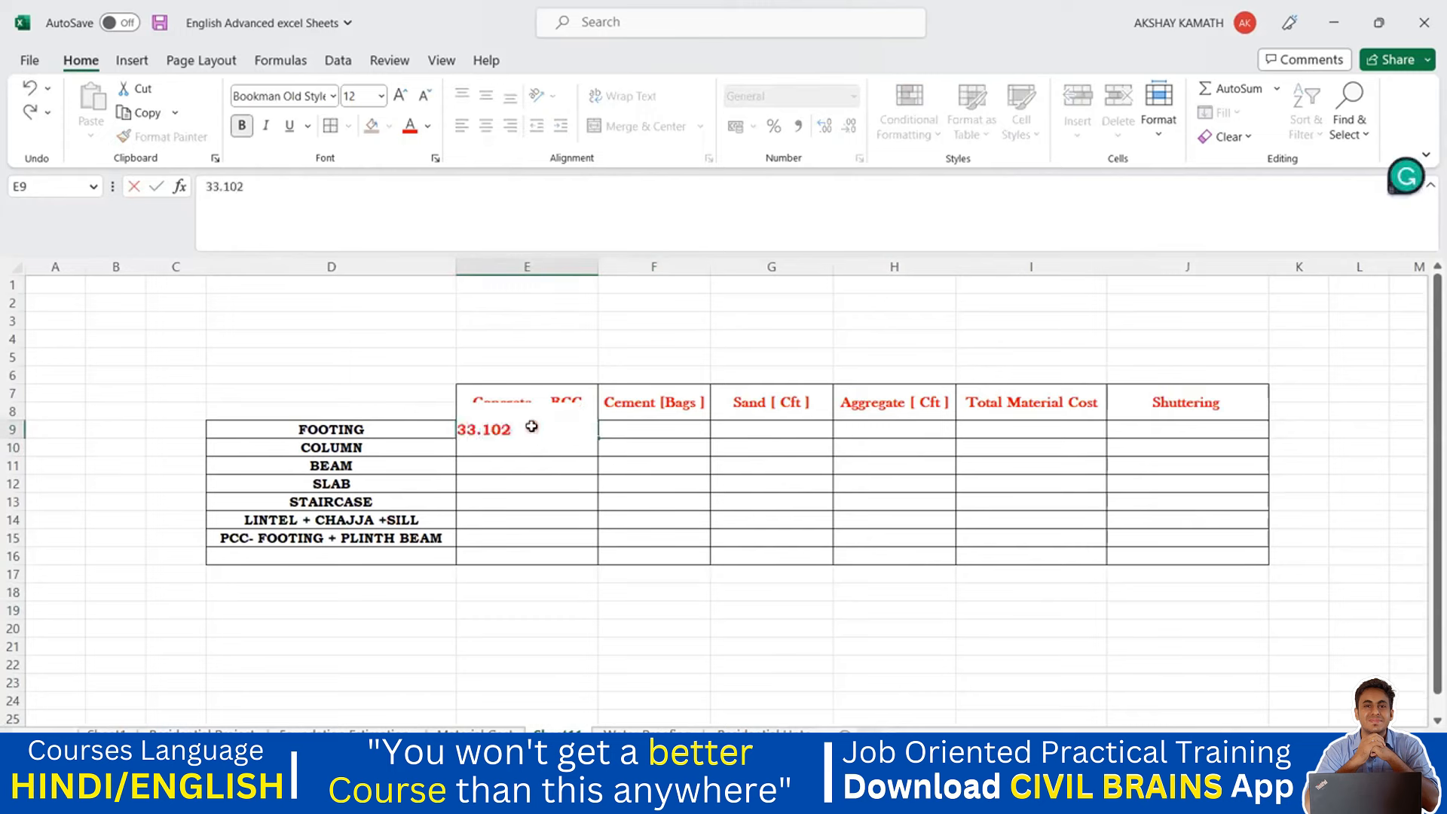
key("Return")
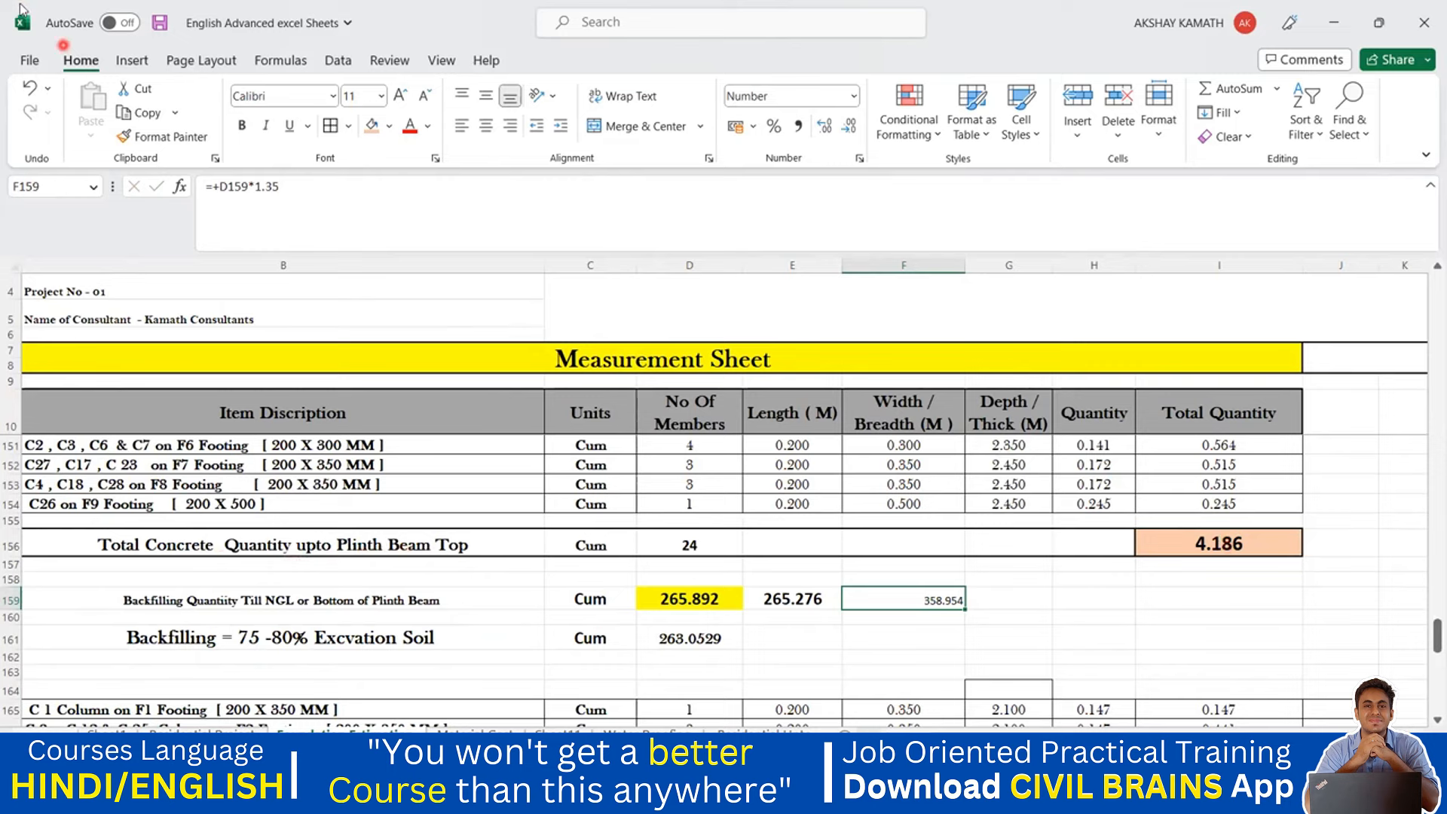
- Start an on-screen text note above the Foundation Estimation sheet with 4.186+ for the concrete up to plinth beam top
left_click(482, 215)
type("4.18")
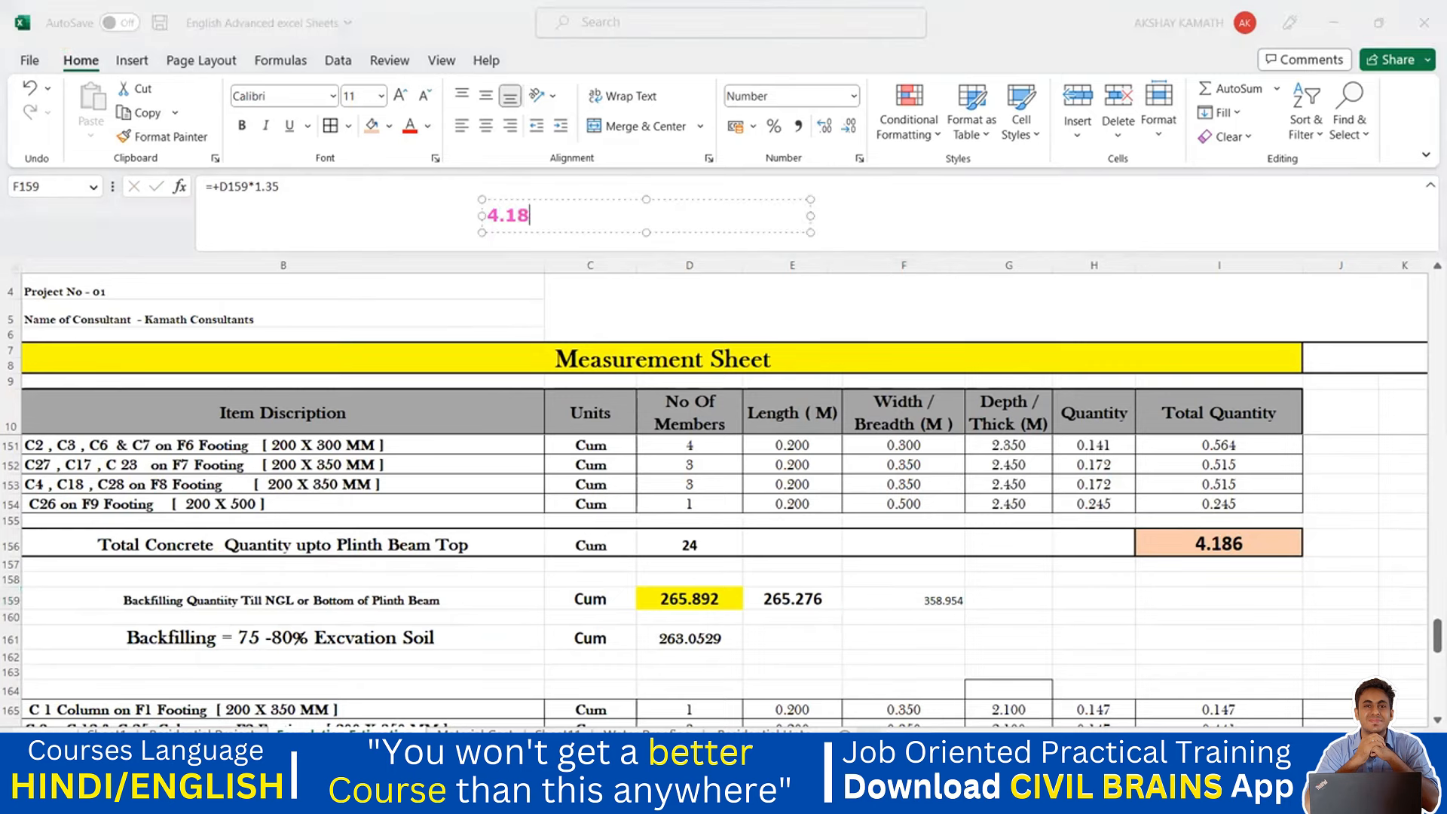
type("6+")
- Locate the Total Ground Floor Column Concrete Quantity on its floor sheet and append 5.808+ to the on-screen sum
left_click(688, 725)
left_click(736, 733)
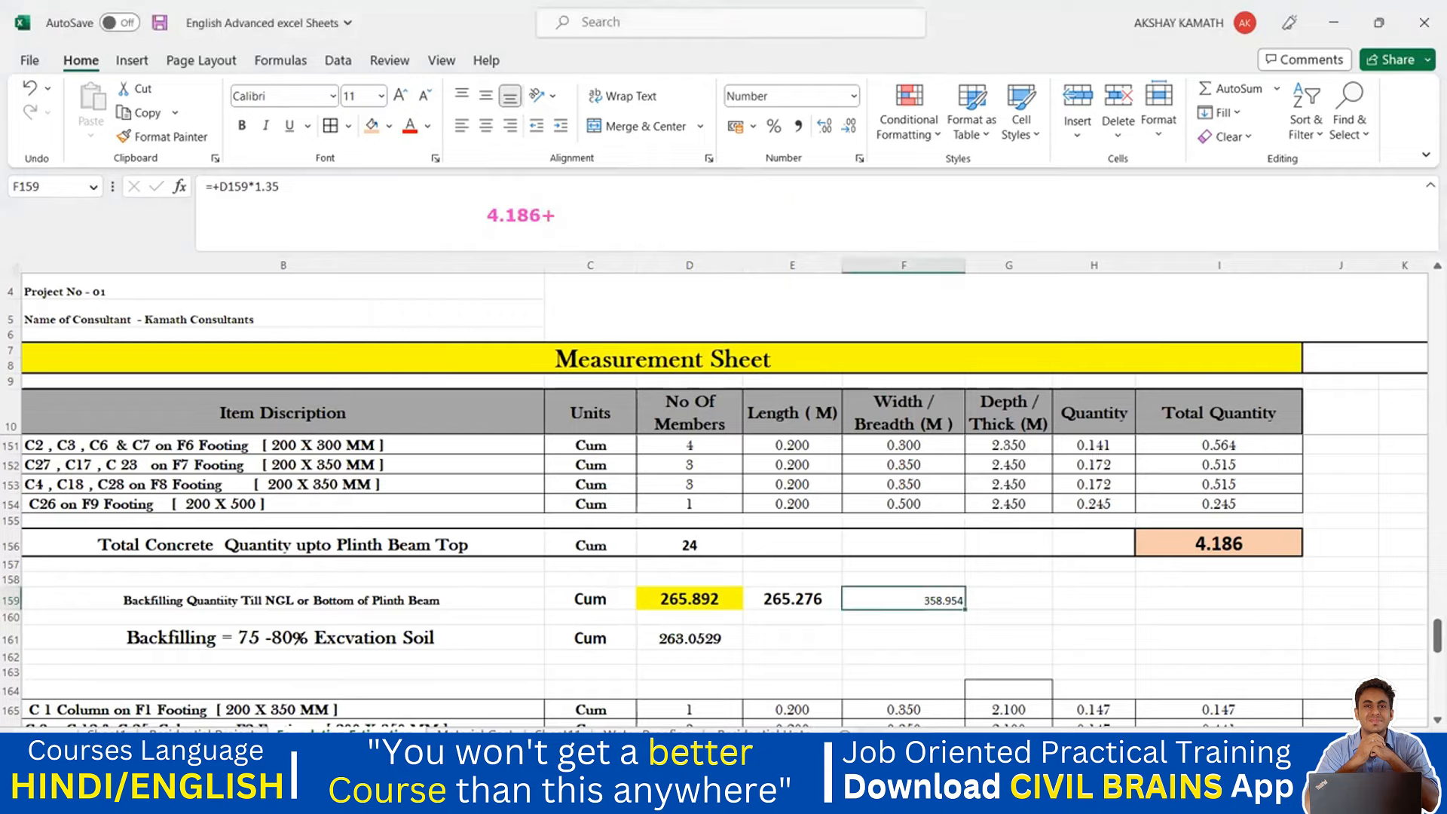
scroll(527, 649, "up", 10)
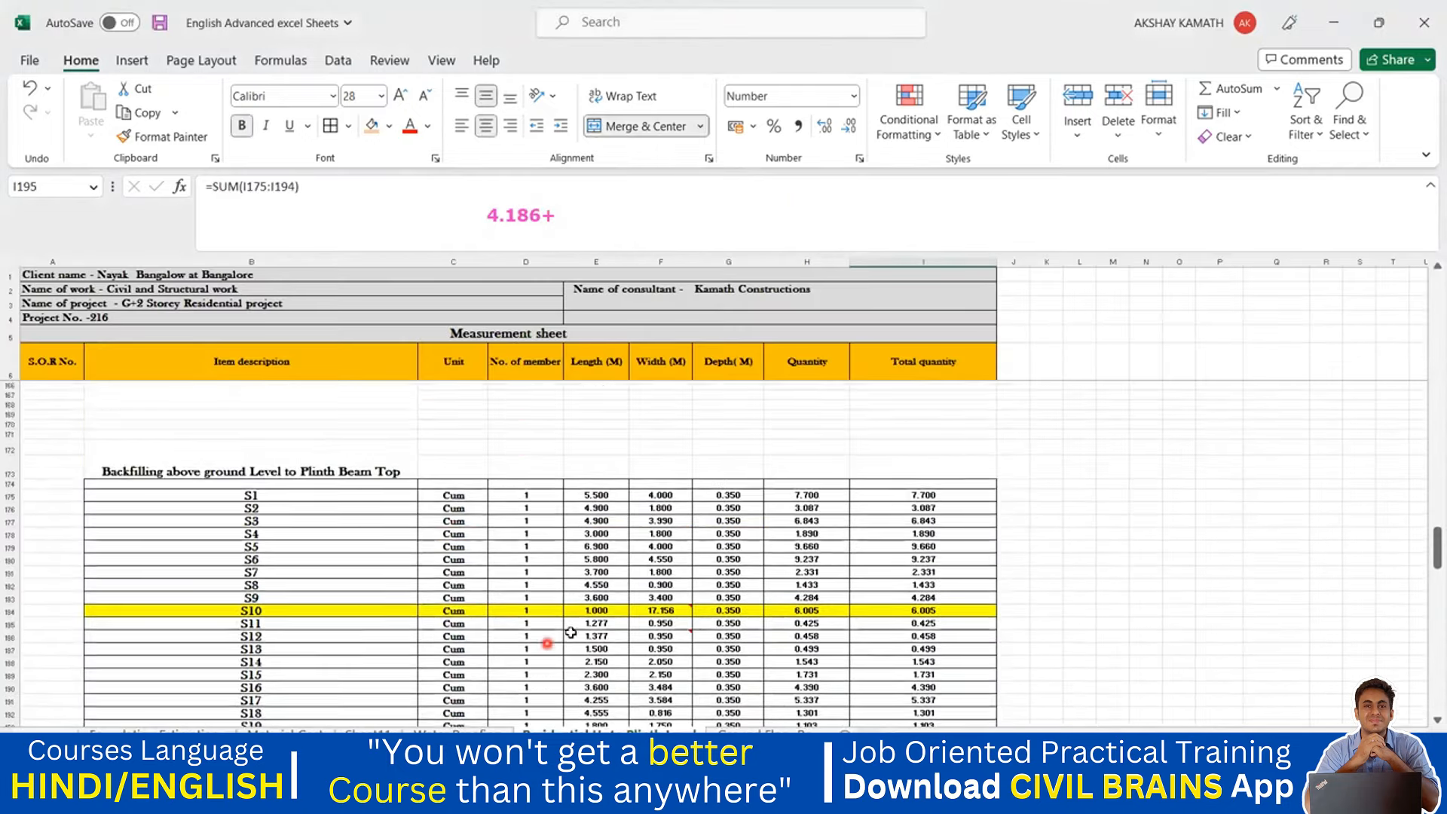
scroll(541, 575, "up", 15)
scroll(542, 576, "up", 20)
left_click(764, 731)
scroll(647, 624, "up", 20)
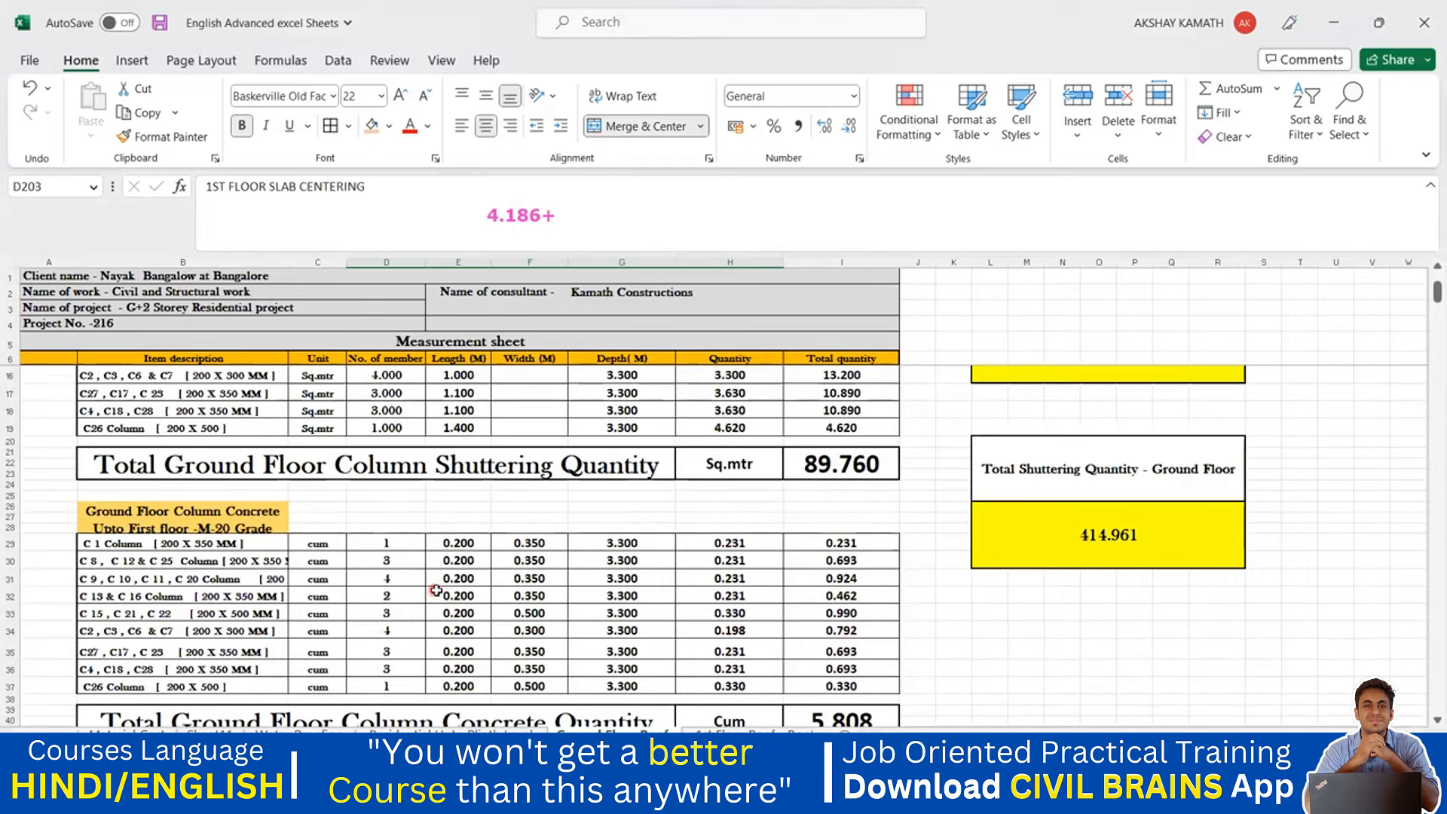
scroll(402, 613, "down", 5)
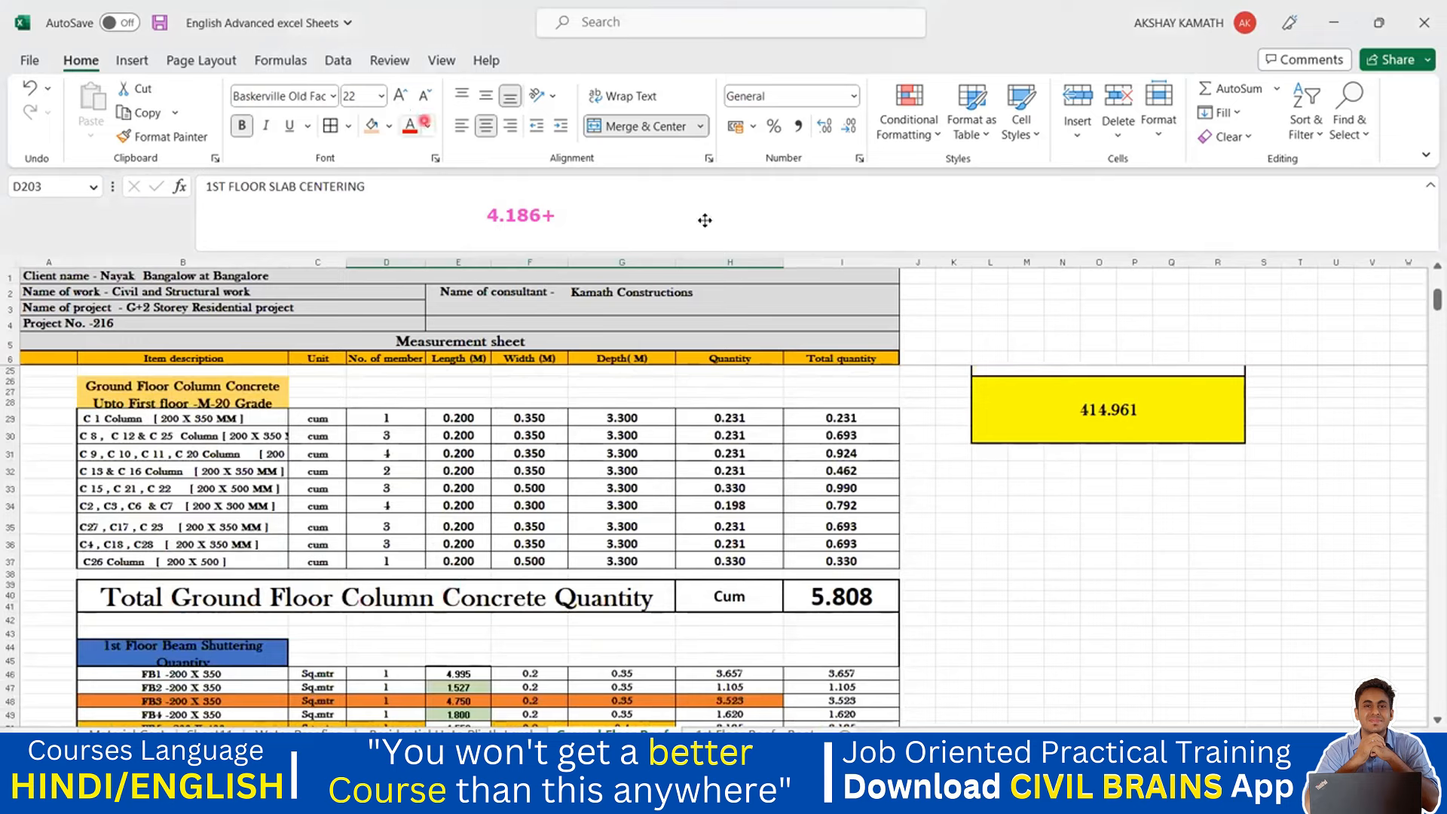
left_click(671, 219)
type("5.8")
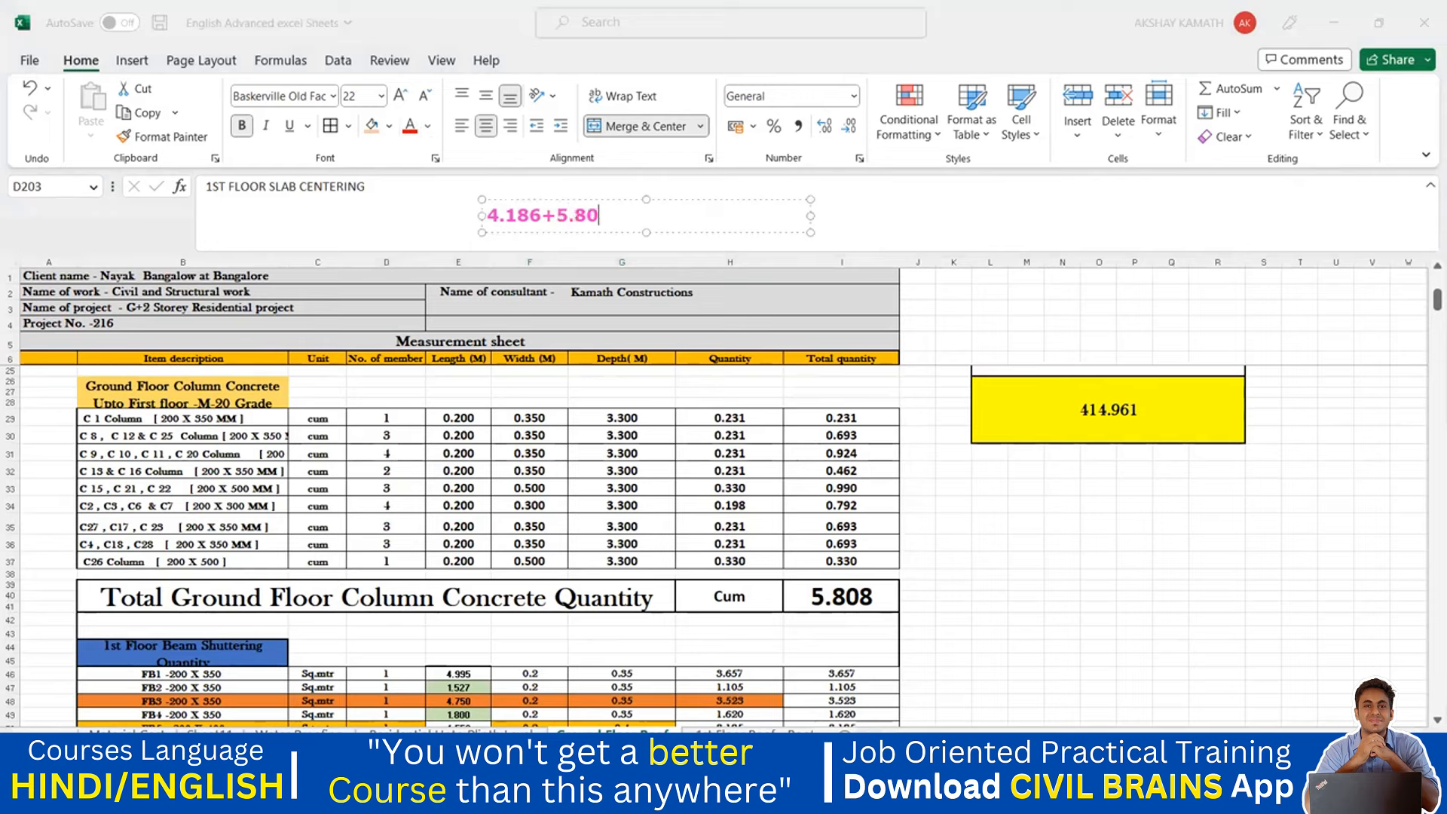
key("BackSpace")
type("808+")
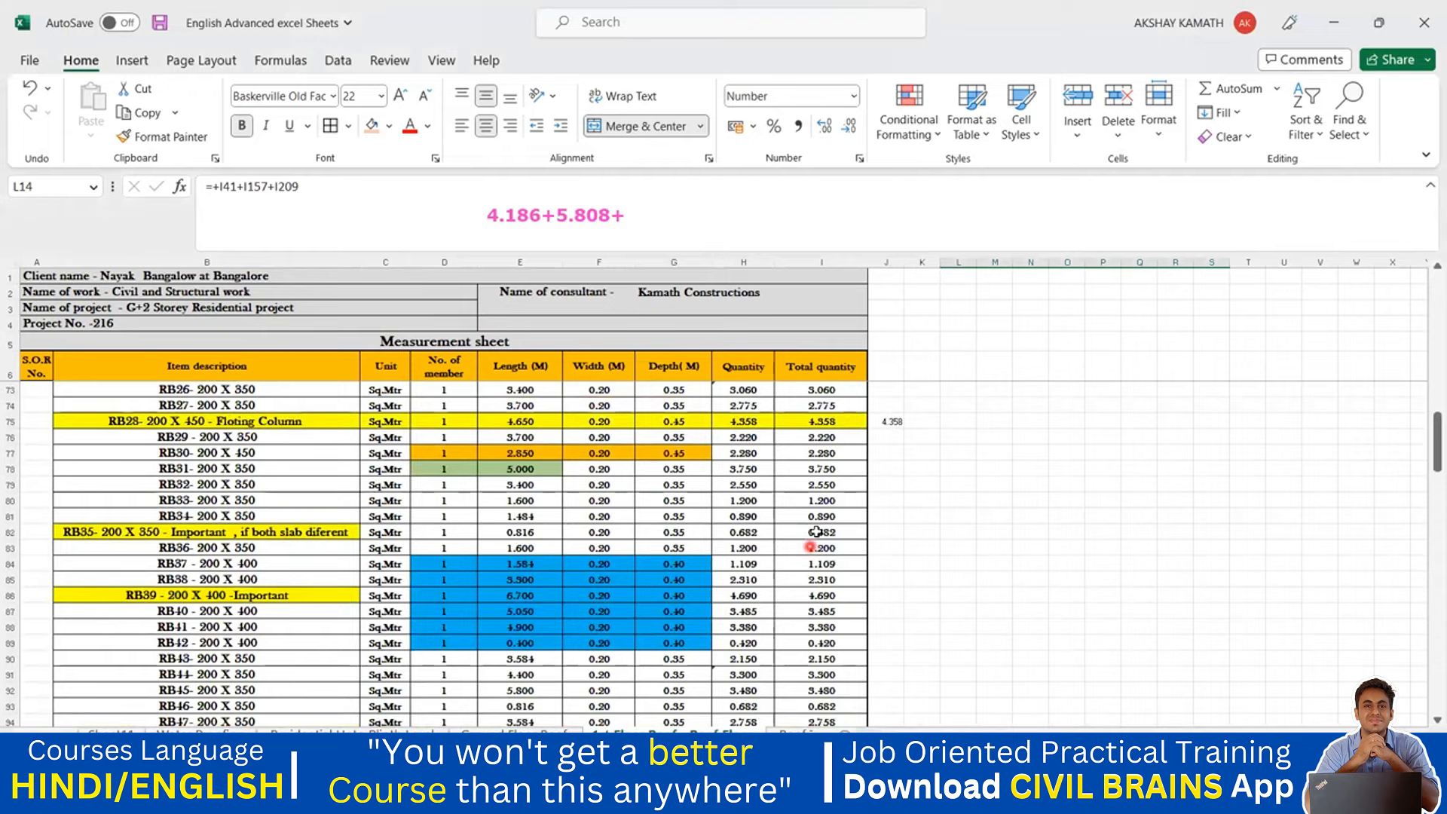
- Append the 2nd floor column concrete quantity to the on-screen sum as 3.036=
scroll(342, 583, "up", 5)
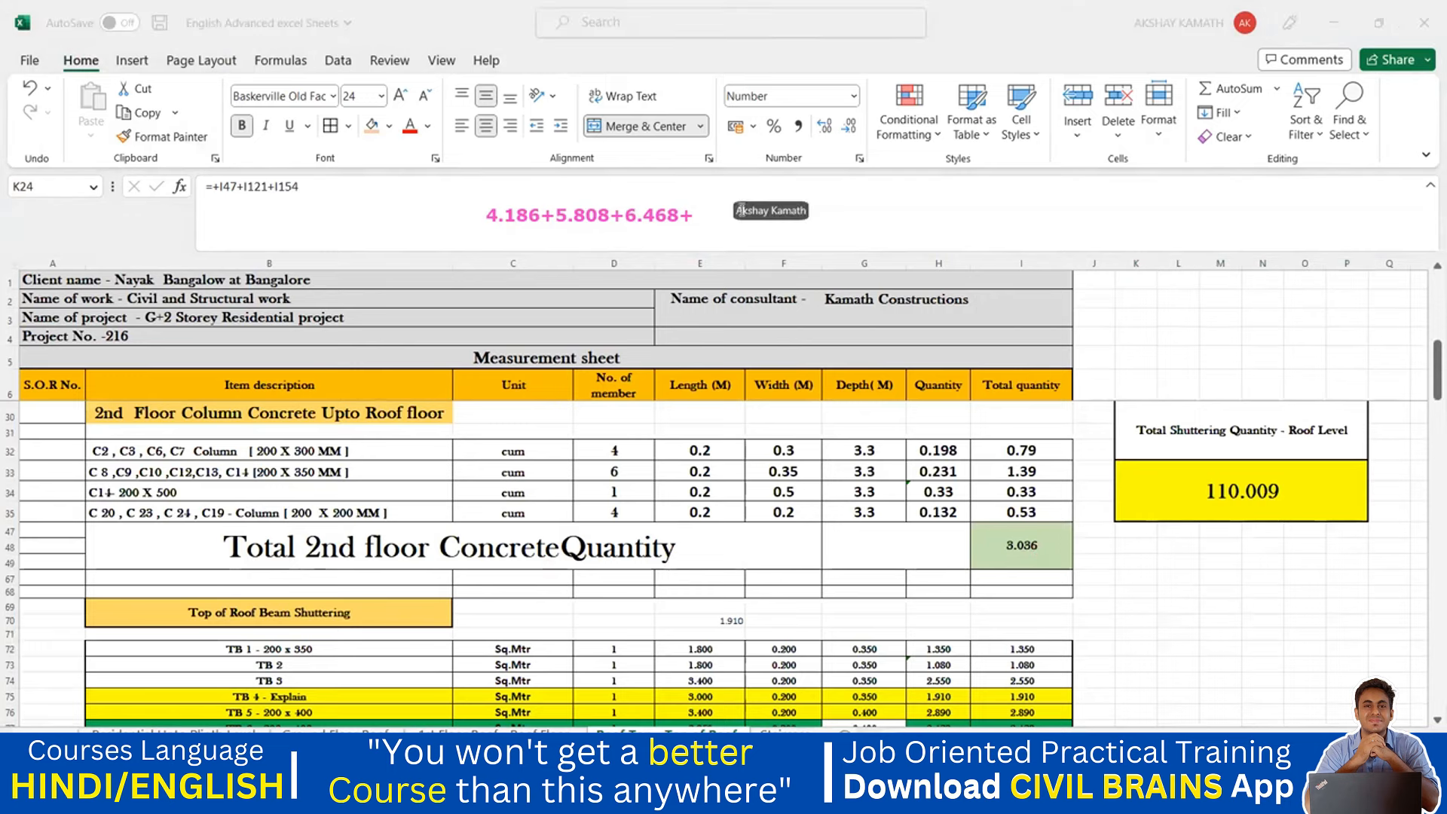
left_click(742, 211)
type("3.036=")
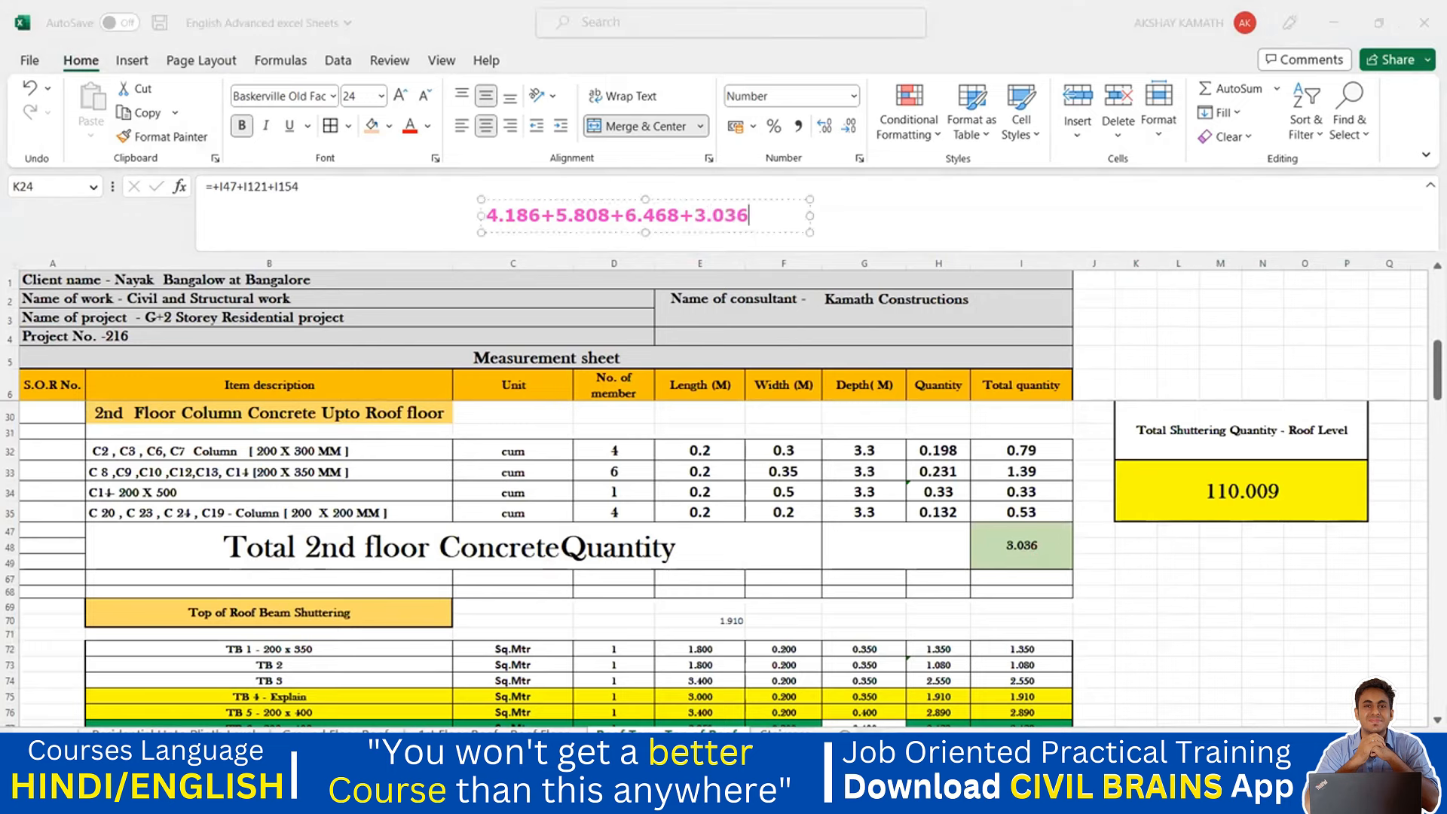
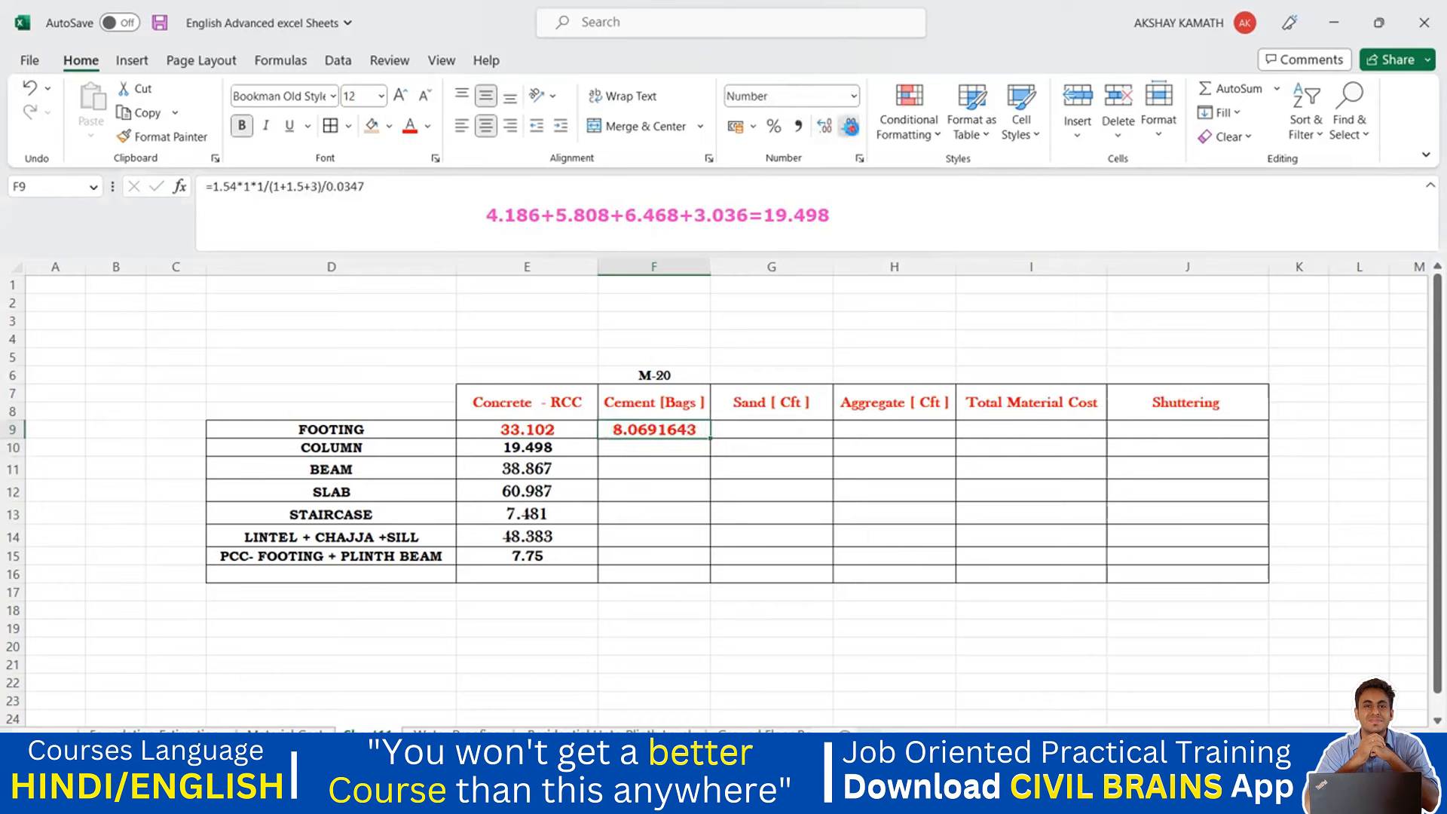
- Reduce the FOOTING cement value in F9 to three decimal places
left_click(850, 130)
left_click(849, 129)
left_click(850, 129)
left_click(851, 129)
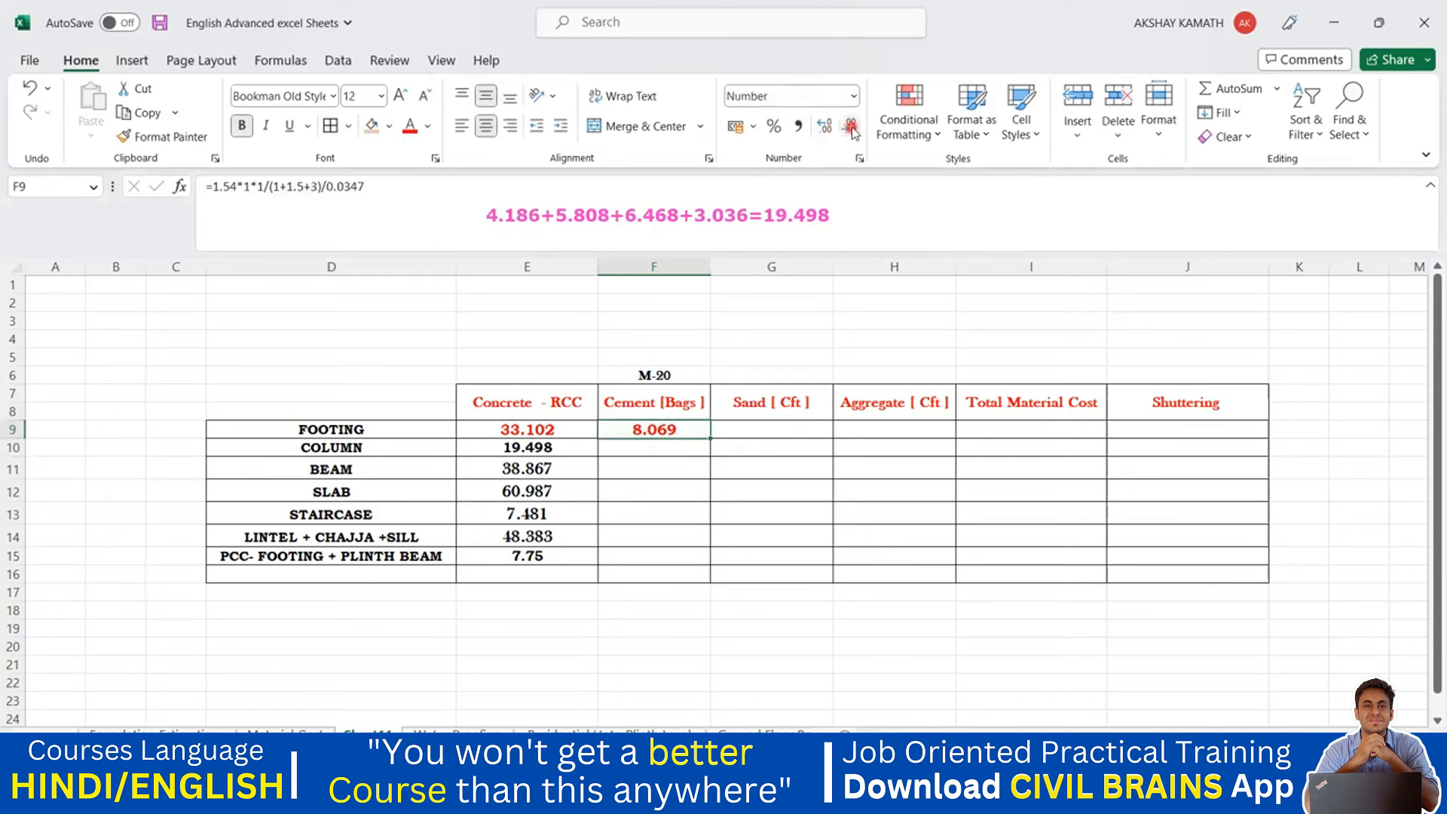
left_click(798, 405)
left_click(664, 432)
left_click(654, 556)
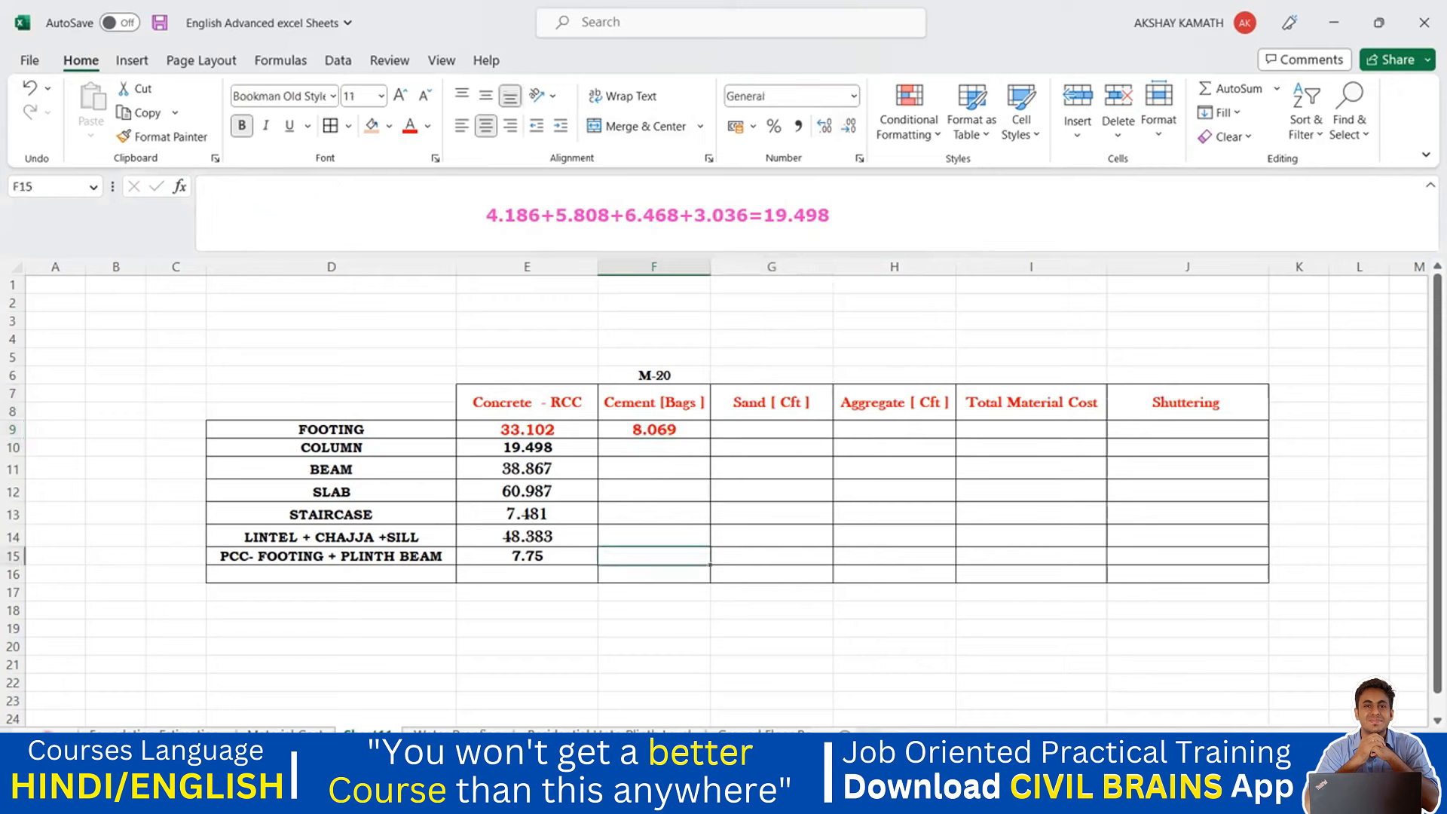
- Search the workbook's other sheets for the concrete element calculator with length, breadth, thickness and 1:1.5:3 mix ratio inputs
left_click(48, 737)
left_click(47, 737)
left_click(47, 737)
left_click(47, 737)
left_click(48, 737)
left_click(47, 737)
left_click(47, 737)
left_click(48, 736)
left_click(48, 736)
left_click(570, 735)
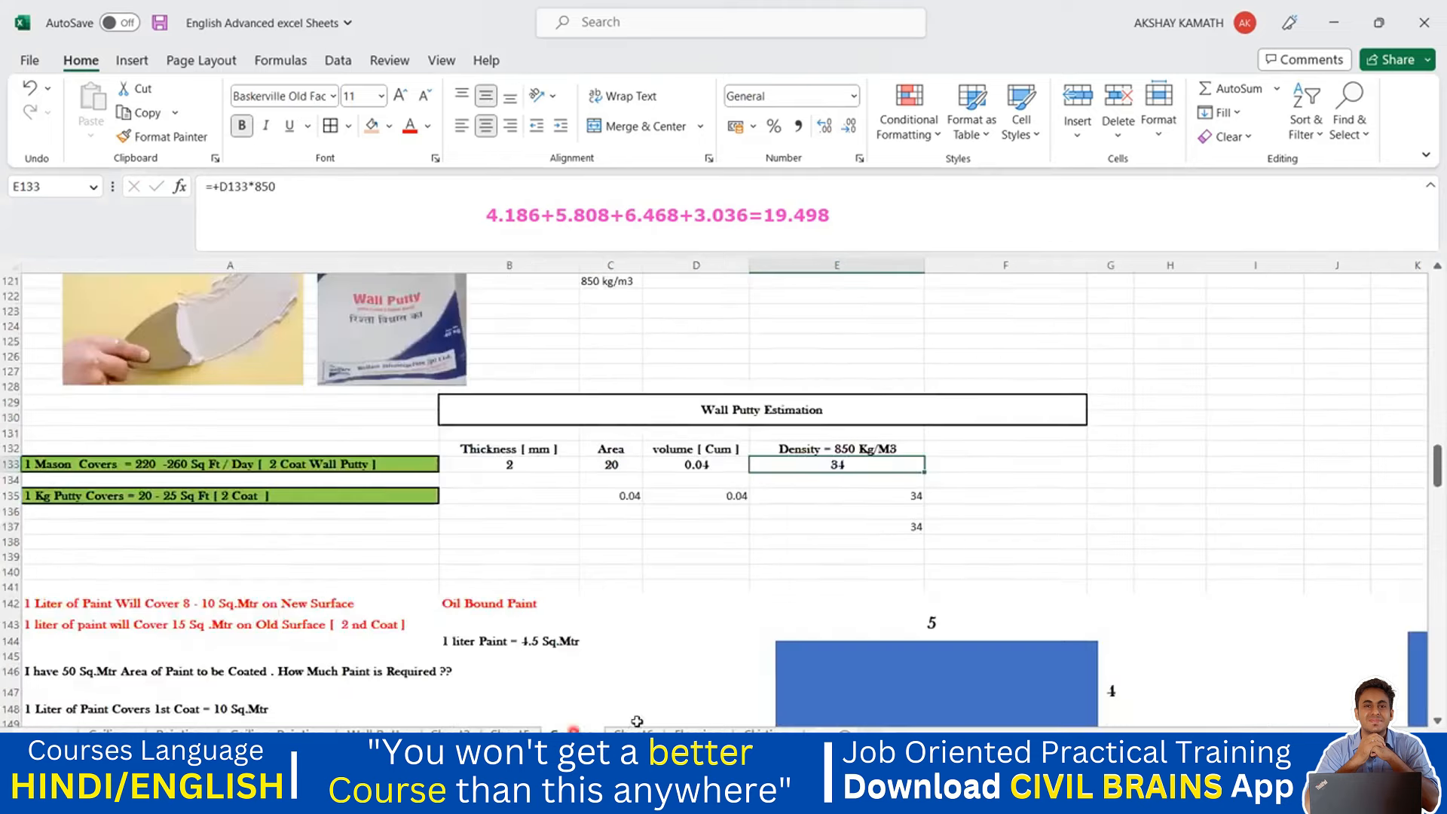
scroll(952, 552, "up", 4)
mouse_move(1036, 735)
left_mouse_down()
mouse_move(1192, 726)
mouse_move(1043, 729)
left_mouse_up()
scroll(942, 551, "down", 3)
scroll(942, 551, "down", 9)
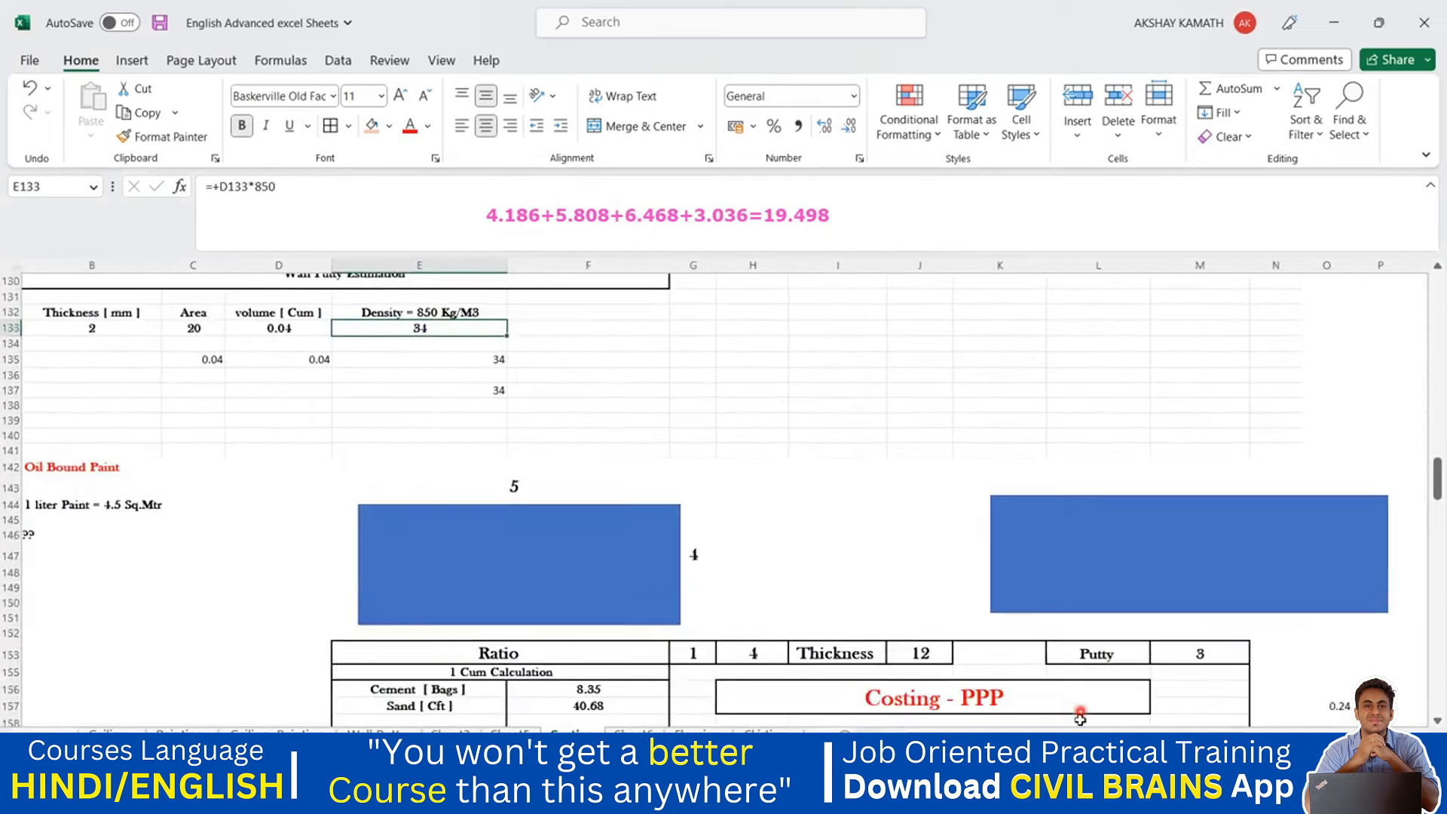
scroll(980, 648, "up", 8)
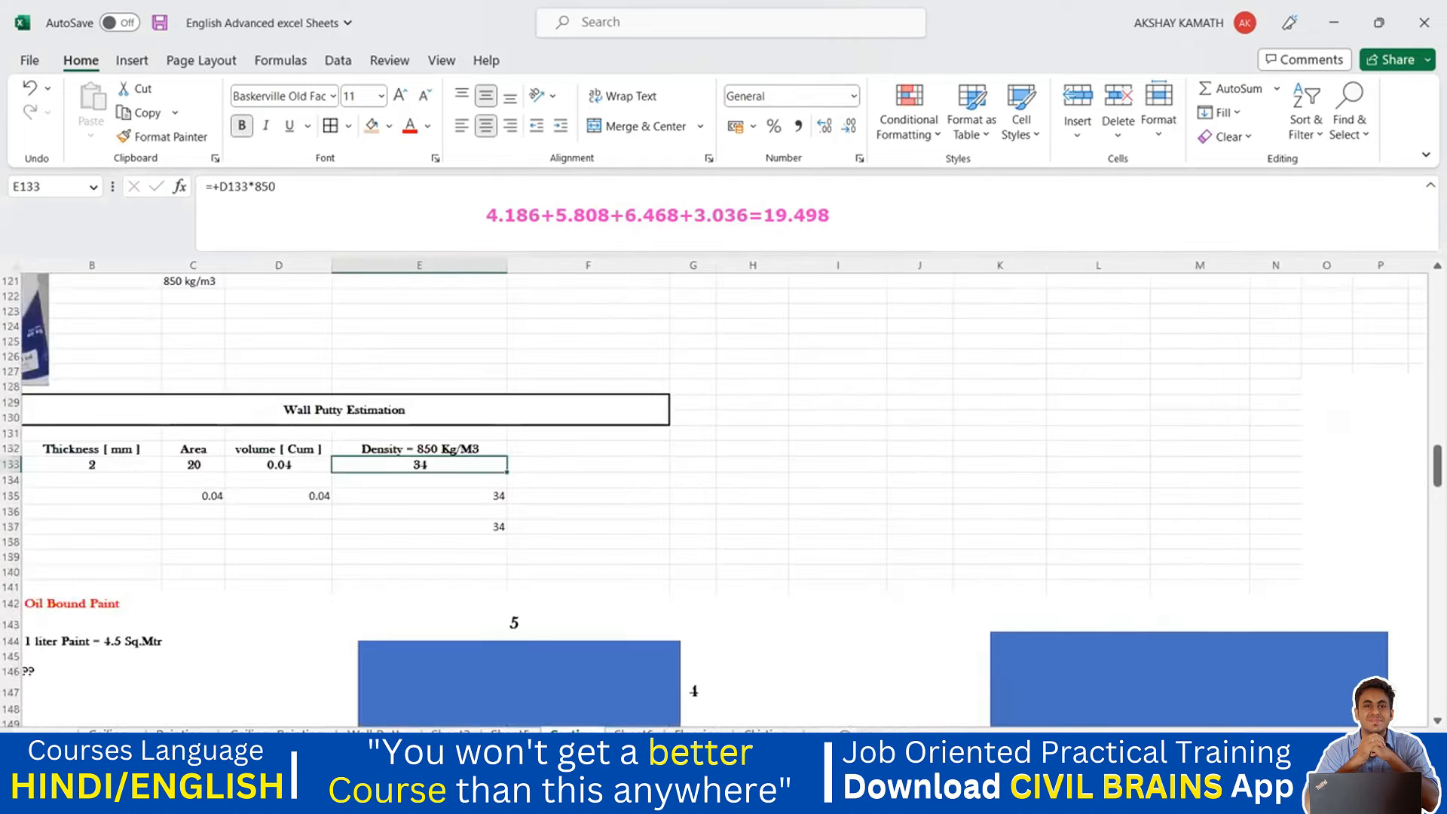
scroll(862, 629, "down", 6)
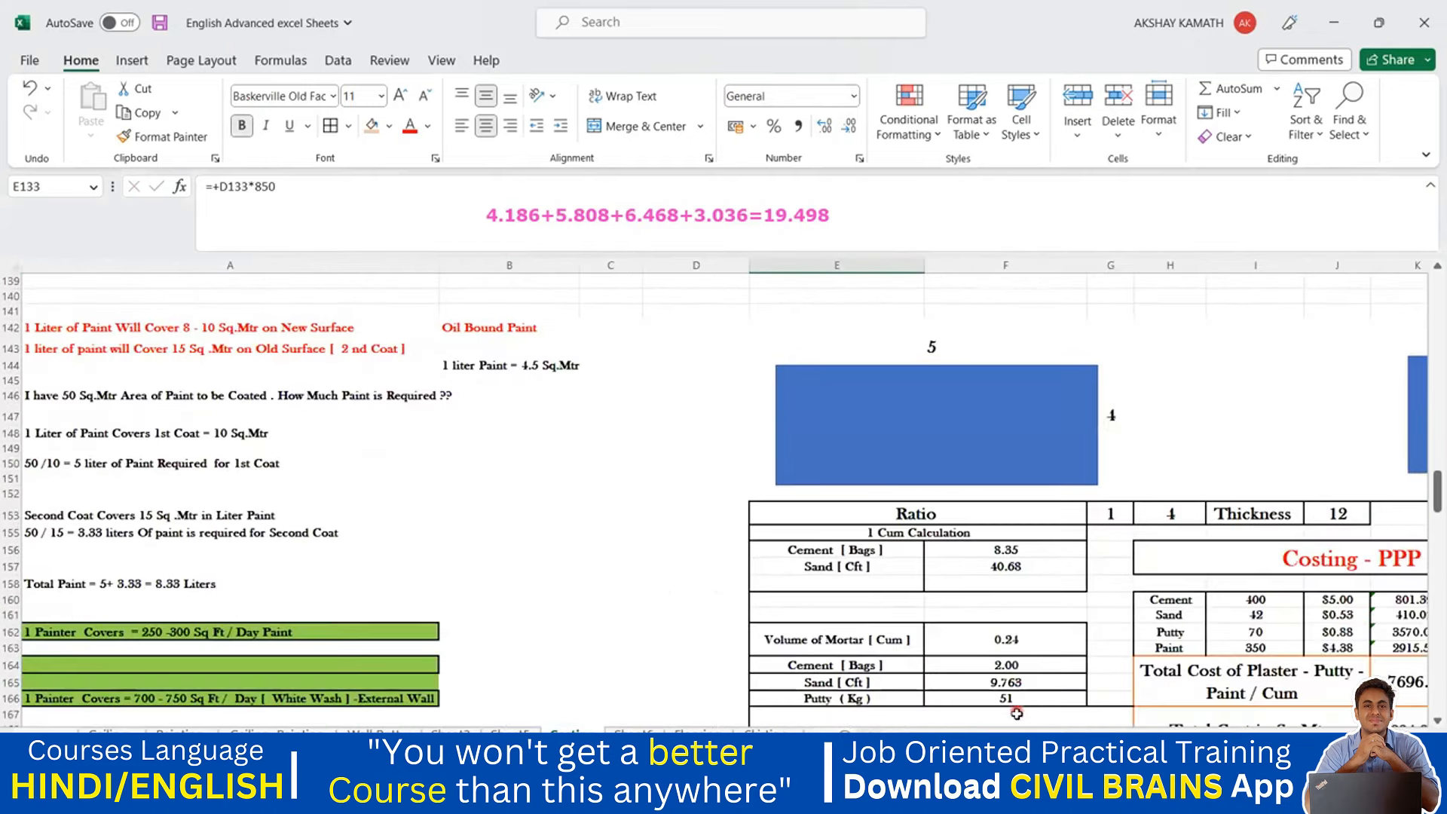
scroll(861, 630, "up", 15)
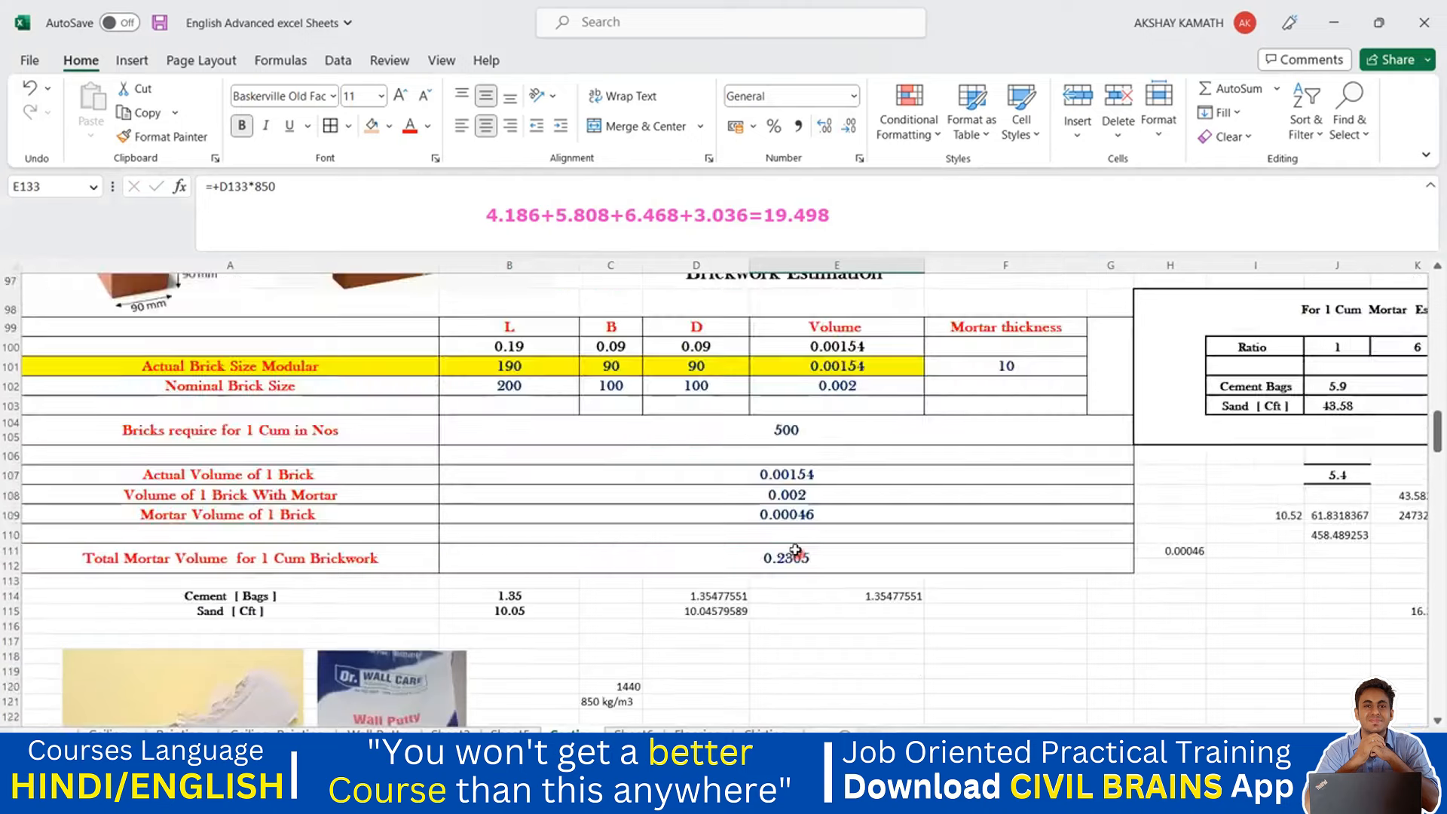
scroll(1086, 521, "up", 2)
left_click_drag(1080, 735, 1114, 735)
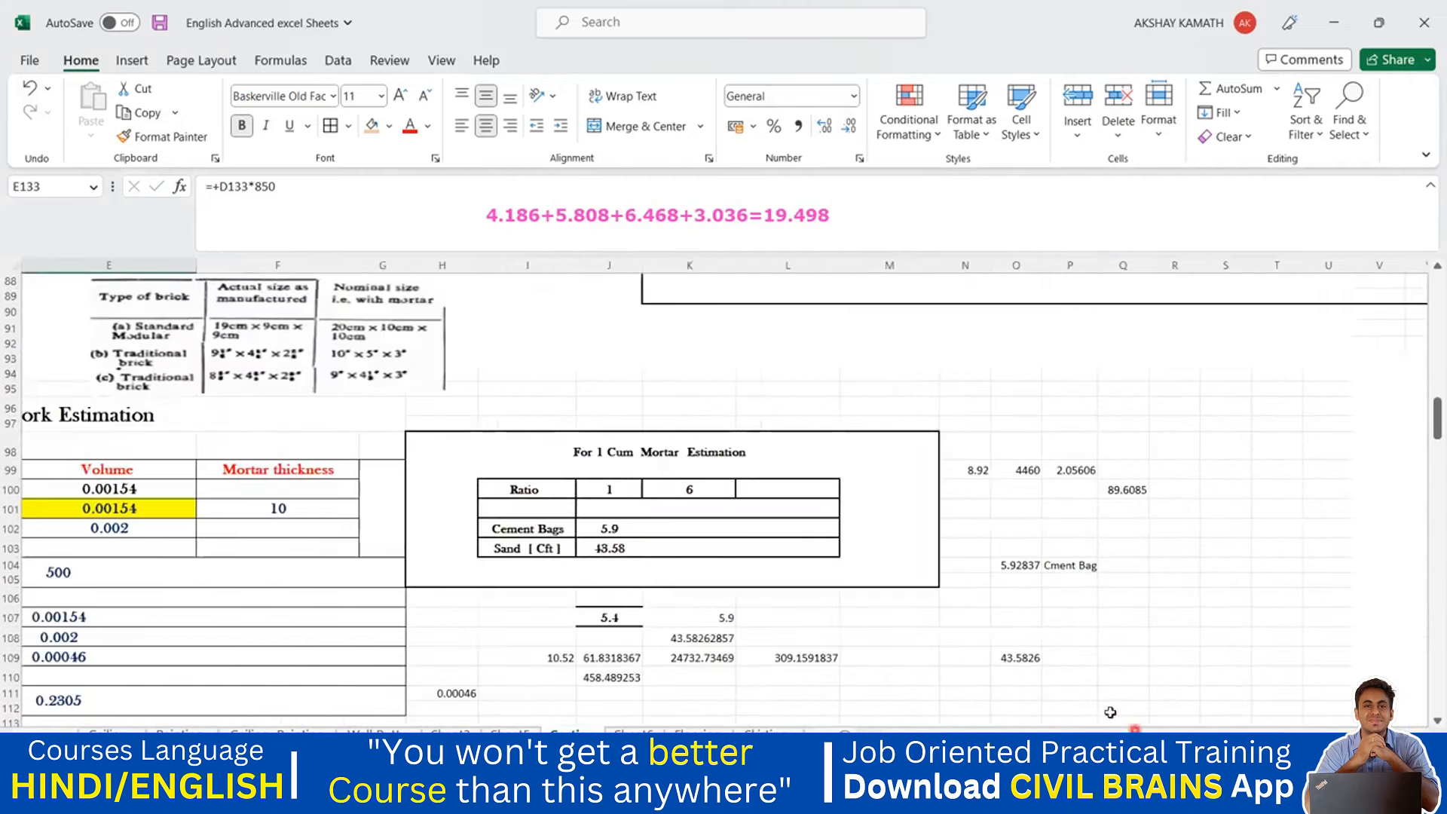
scroll(820, 601, "up", 3)
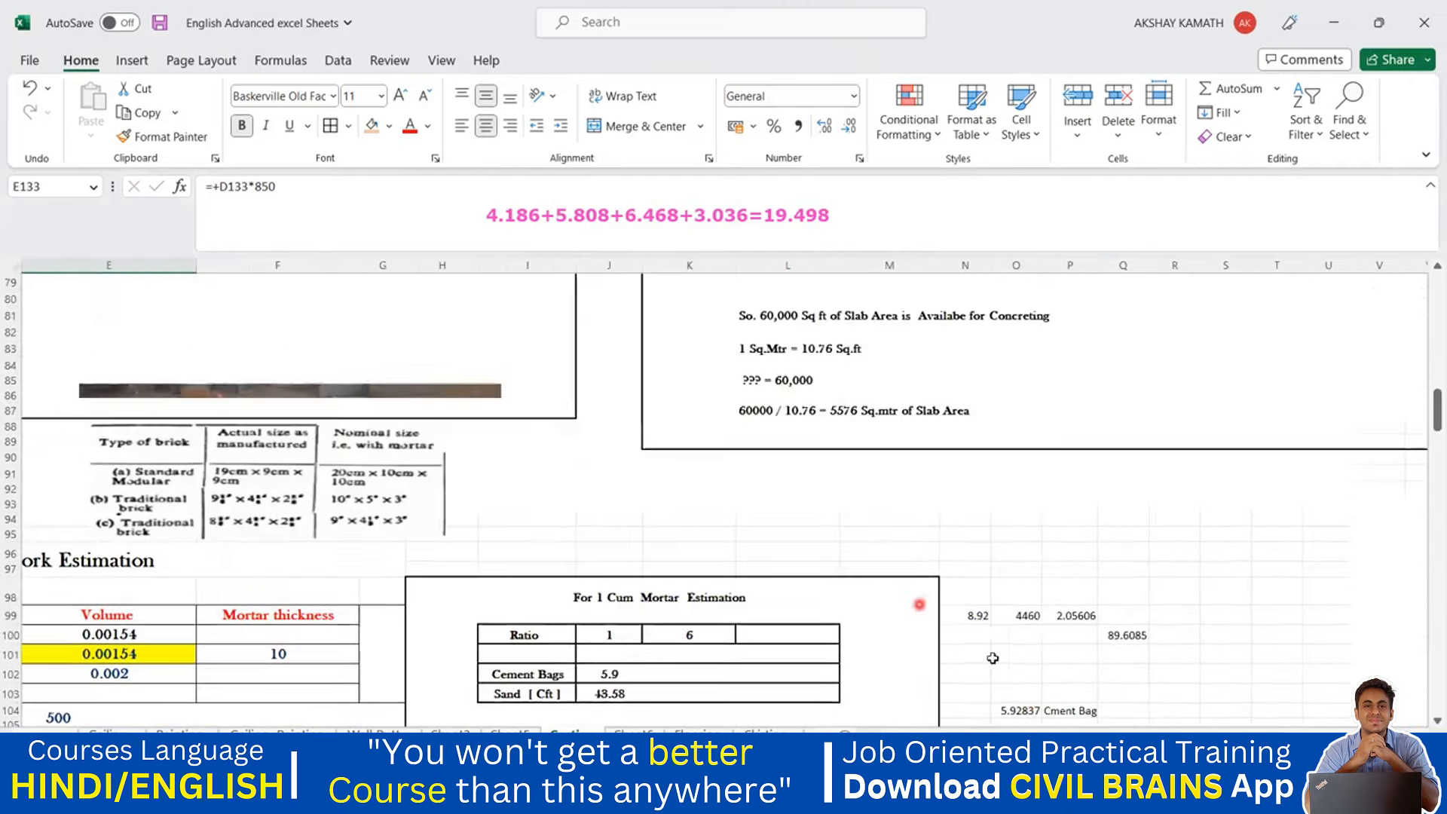
scroll(476, 520, "left", 4)
scroll(625, 456, "up", 19)
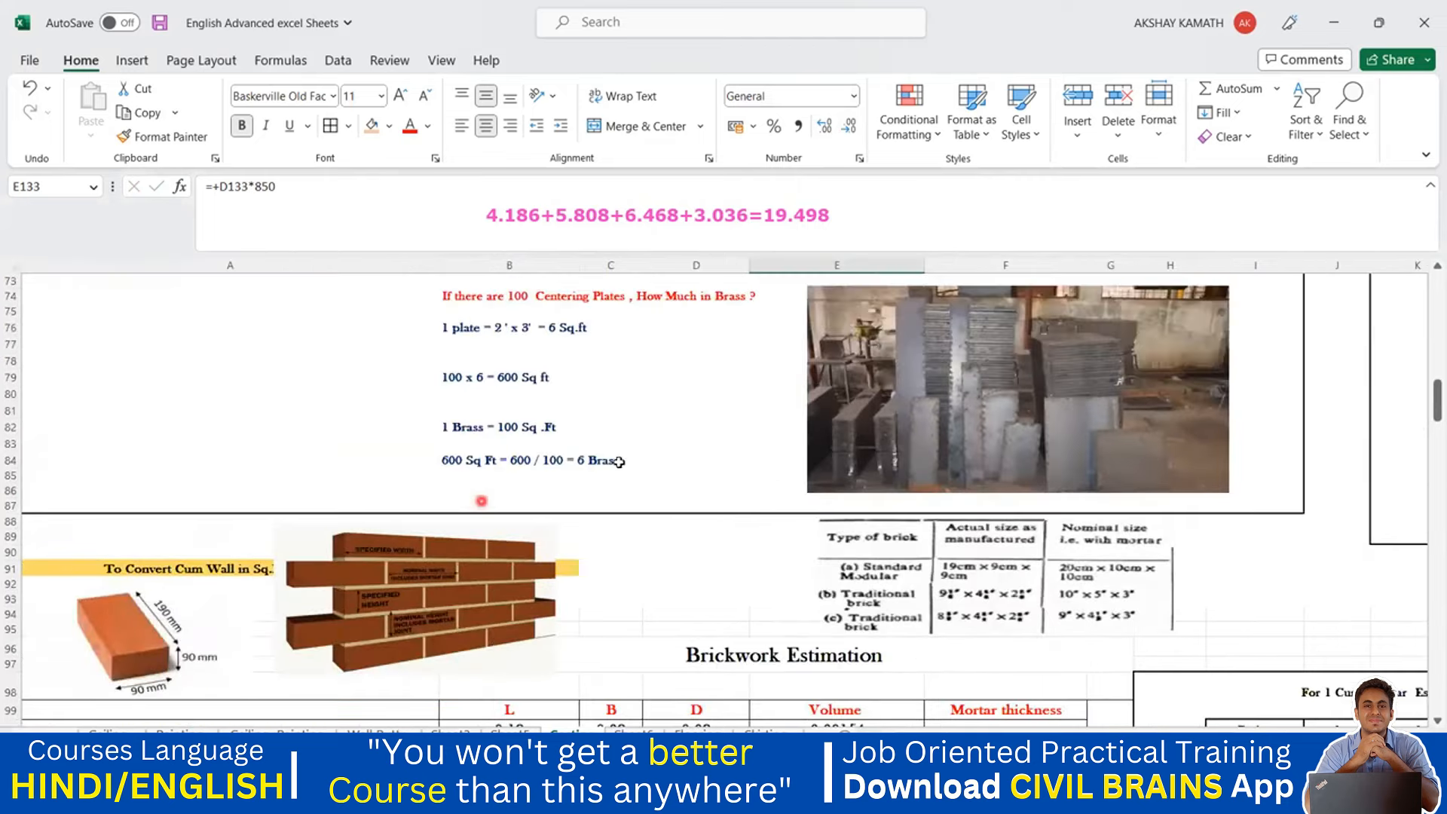
scroll(646, 449, "up", 2)
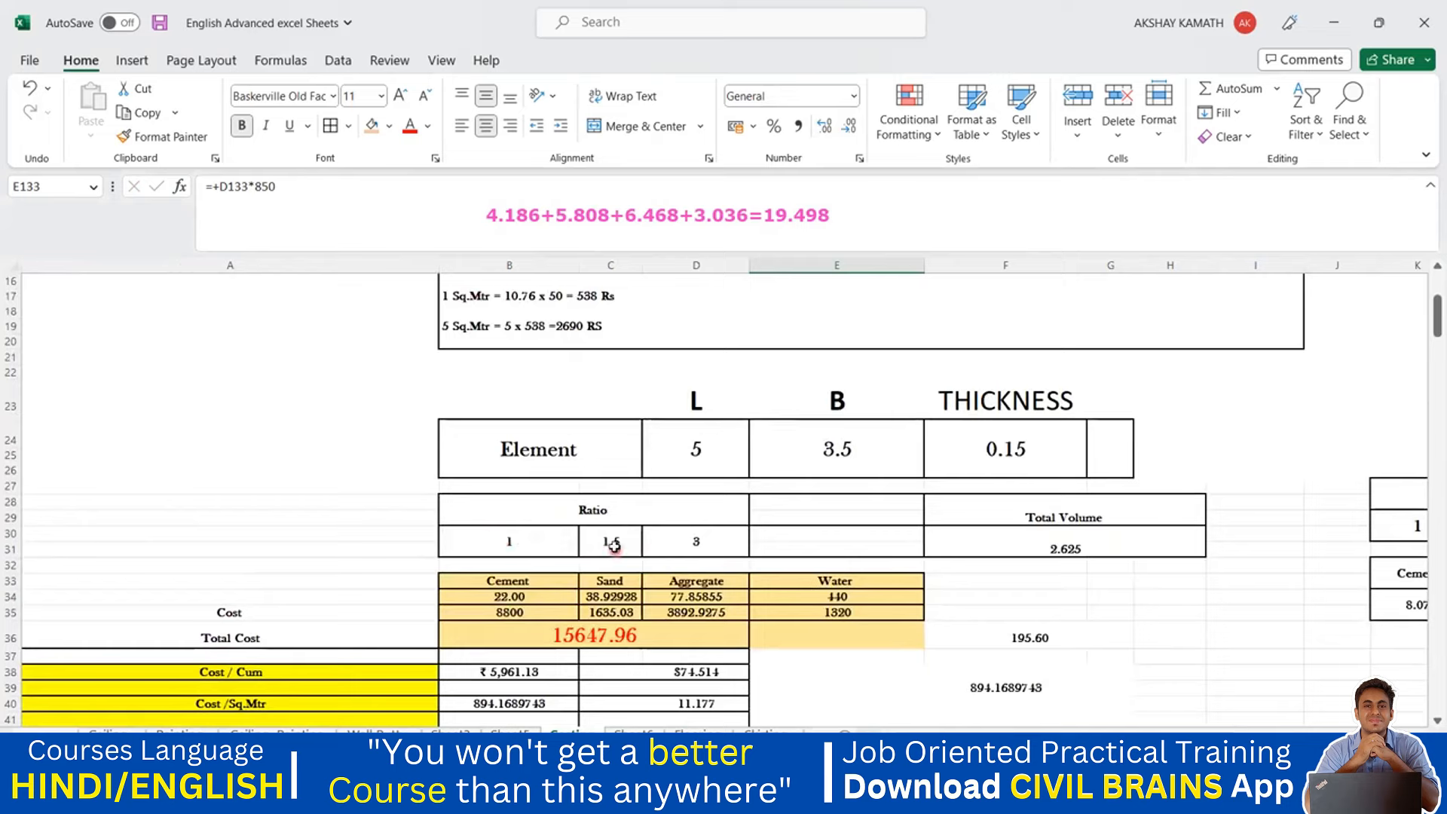
- Set the concrete element's length, breadth and thickness each to 1 in the calculator
left_click(1016, 546)
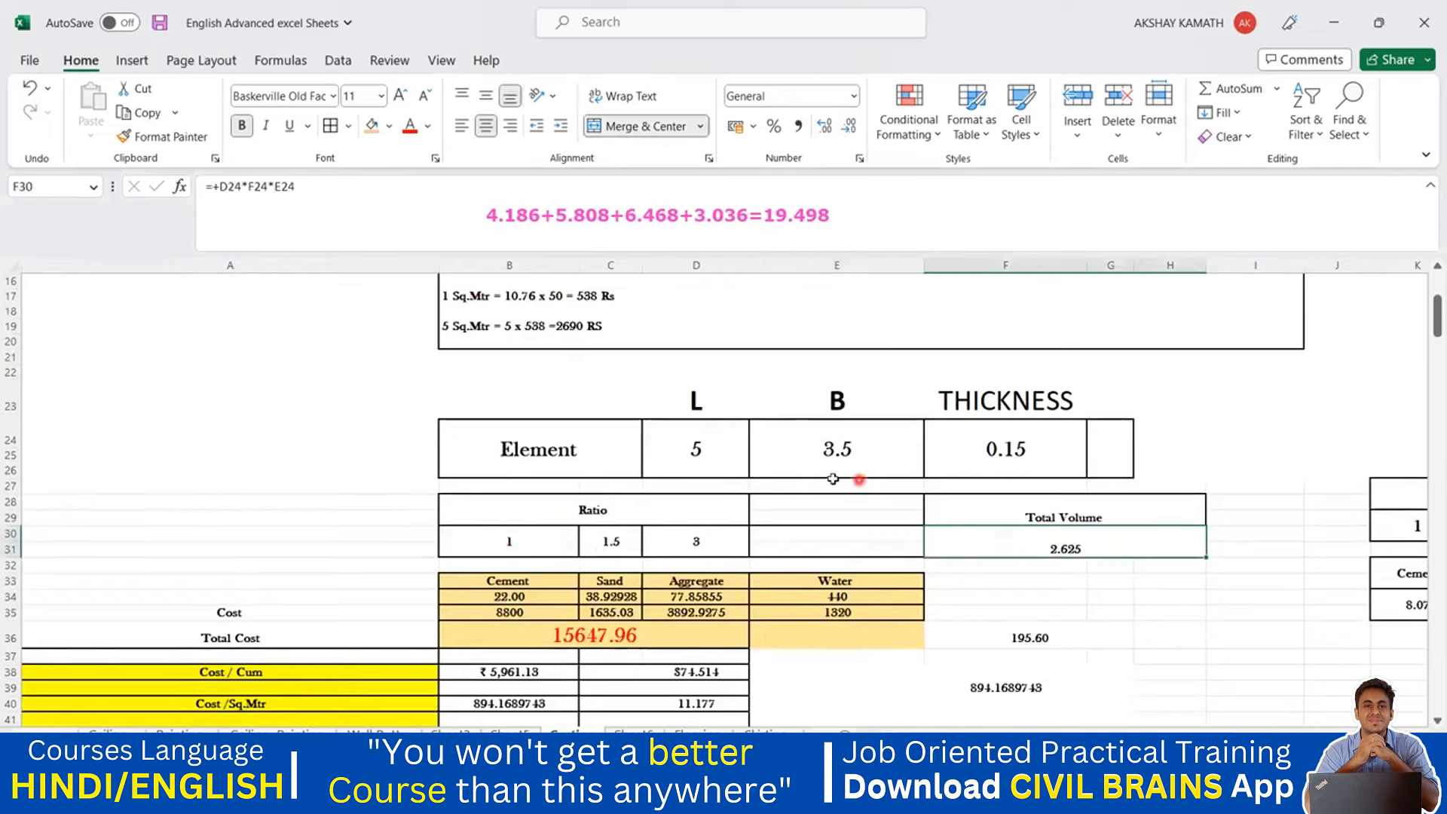
left_click(727, 456)
type("1")
left_click(812, 449)
type("1")
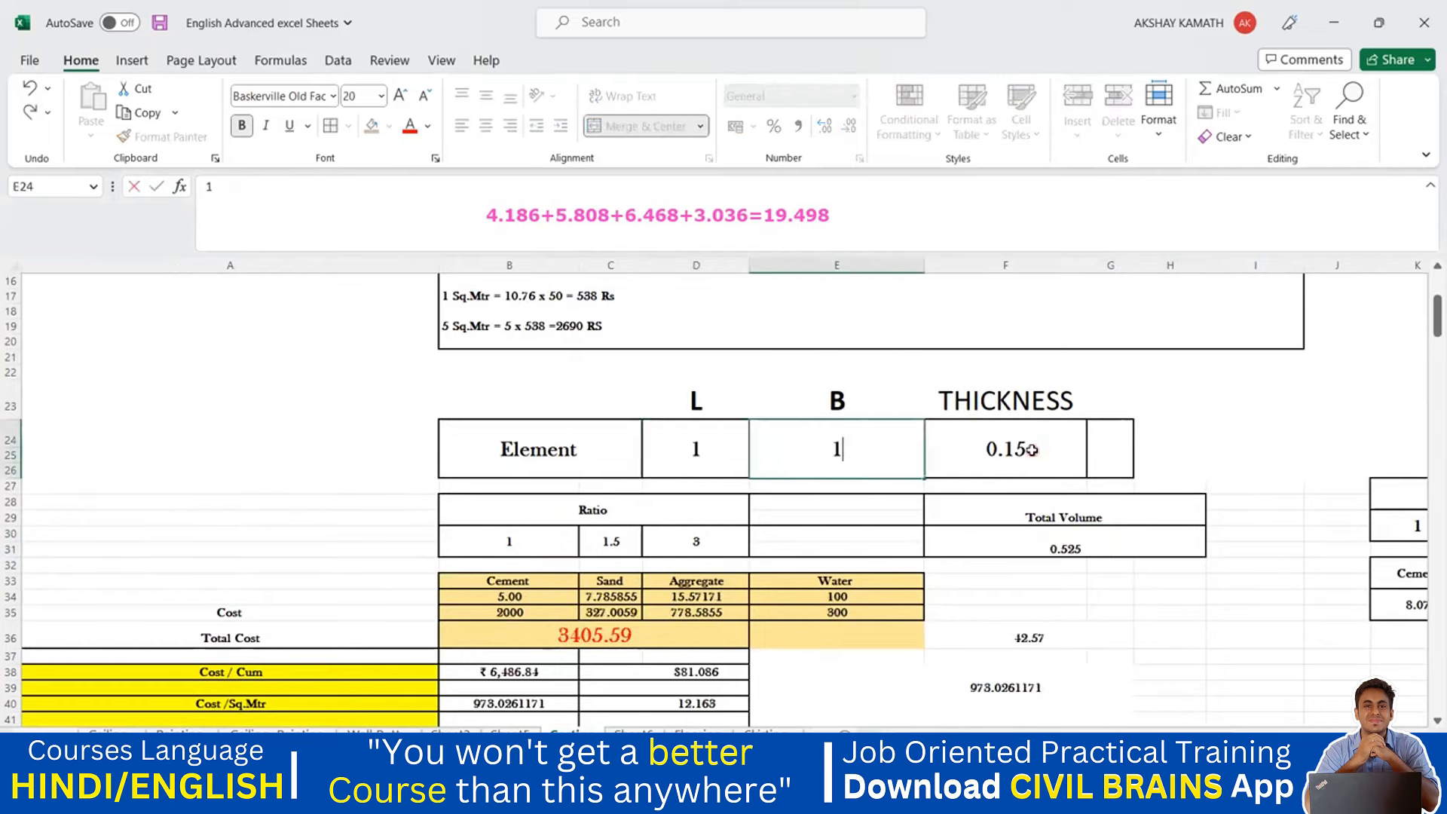
left_click(1028, 450)
type("1")
left_click(1273, 472)
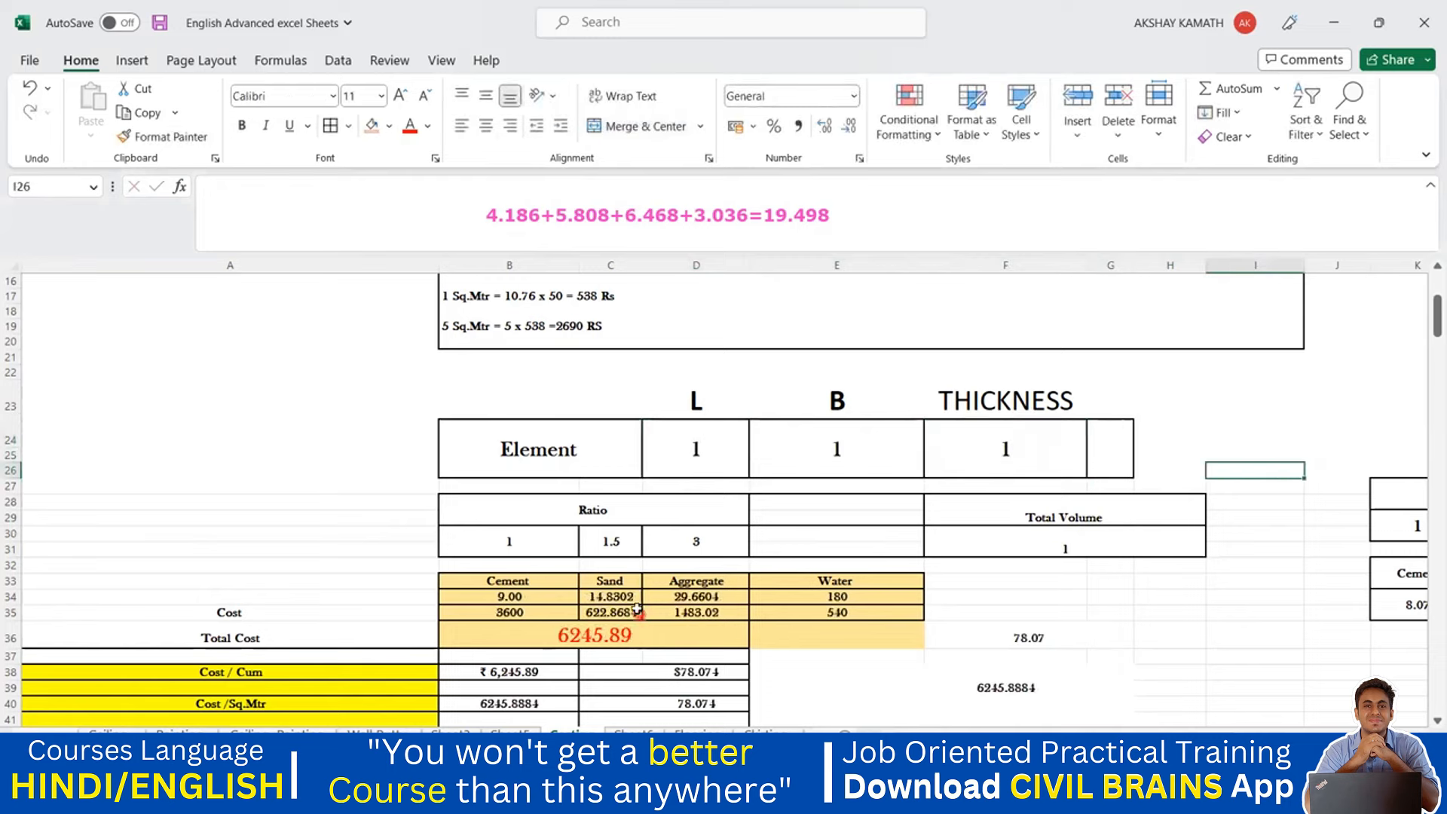
- Examine the calculator's cement and sand formulas, and return to the structural item table's sheet
left_click(529, 599)
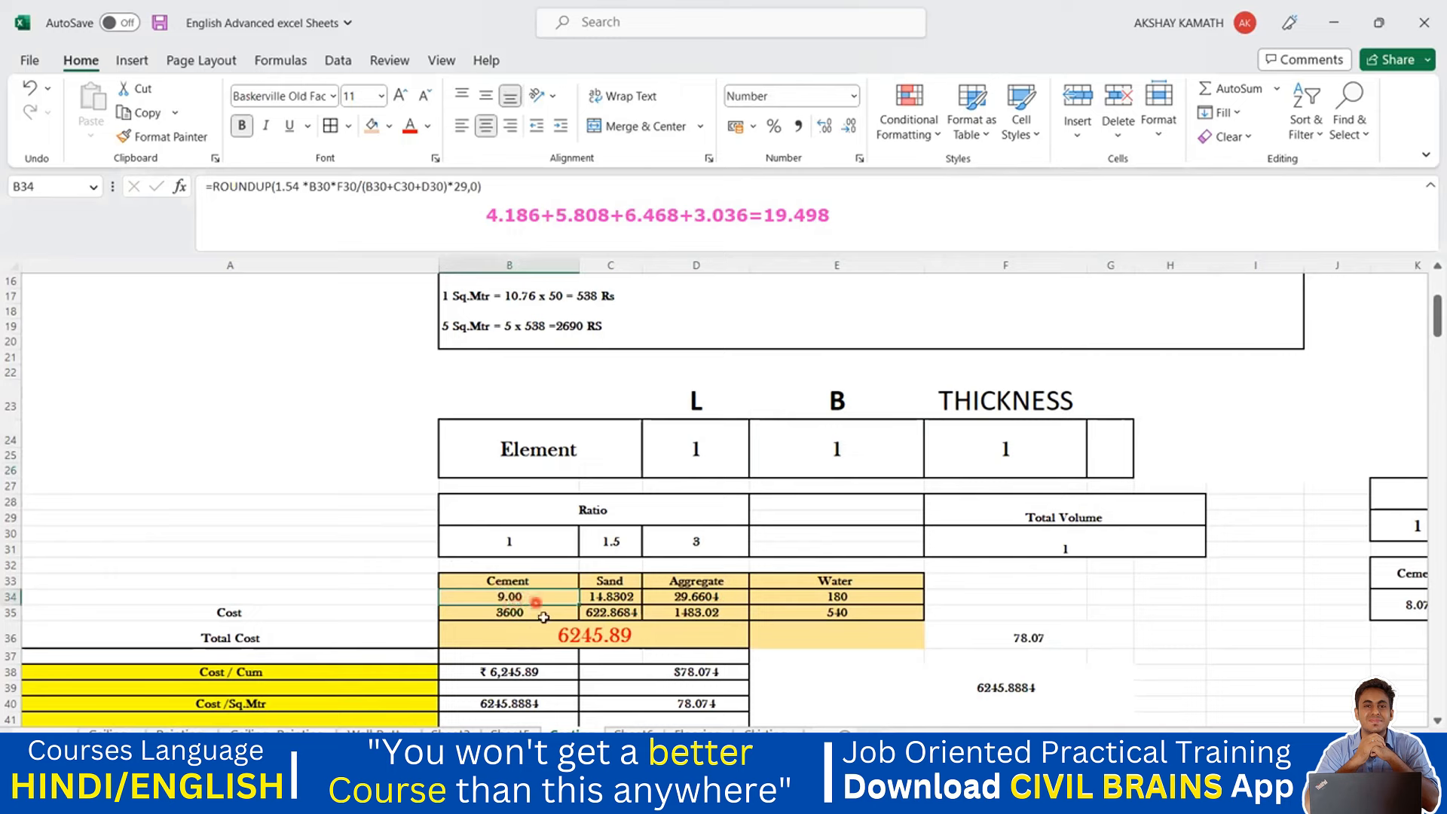
left_click(632, 601)
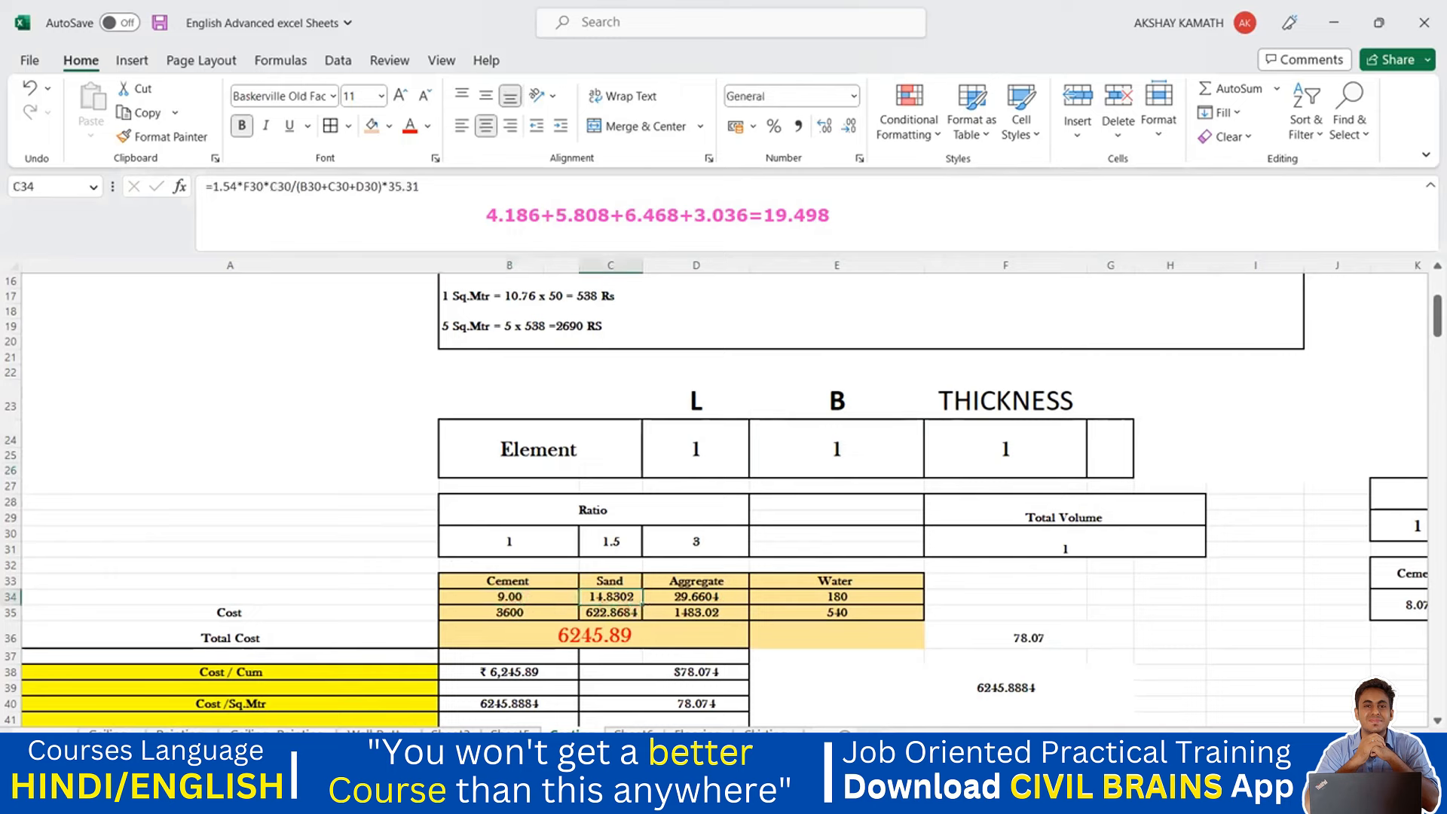
left_click(51, 735)
left_click(498, 731)
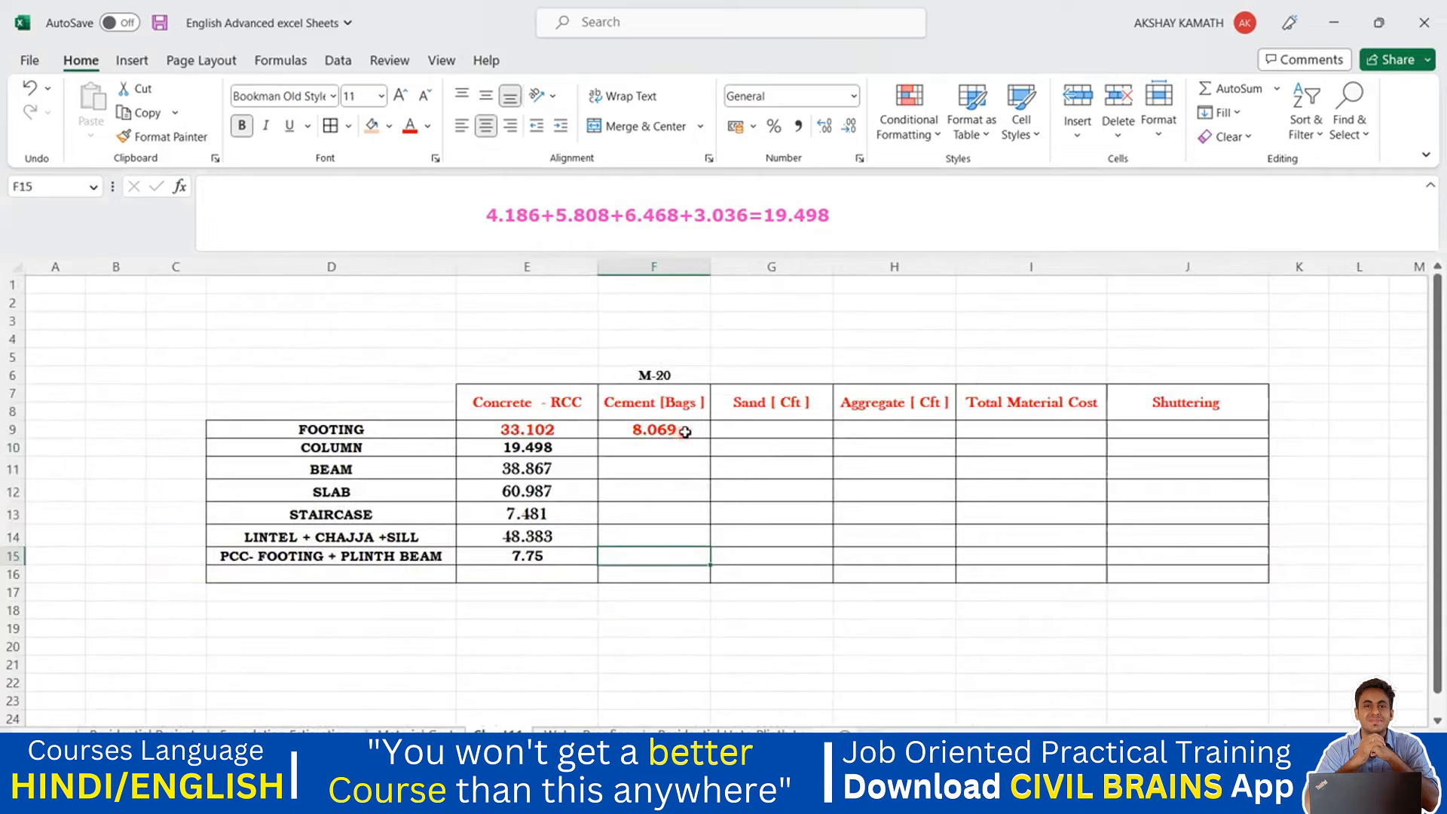
- Multiply the FOOTING cement formula in F9 by the concrete quantity in E9 and compare it with the Material Cost sheet's footing cement
left_click(685, 430)
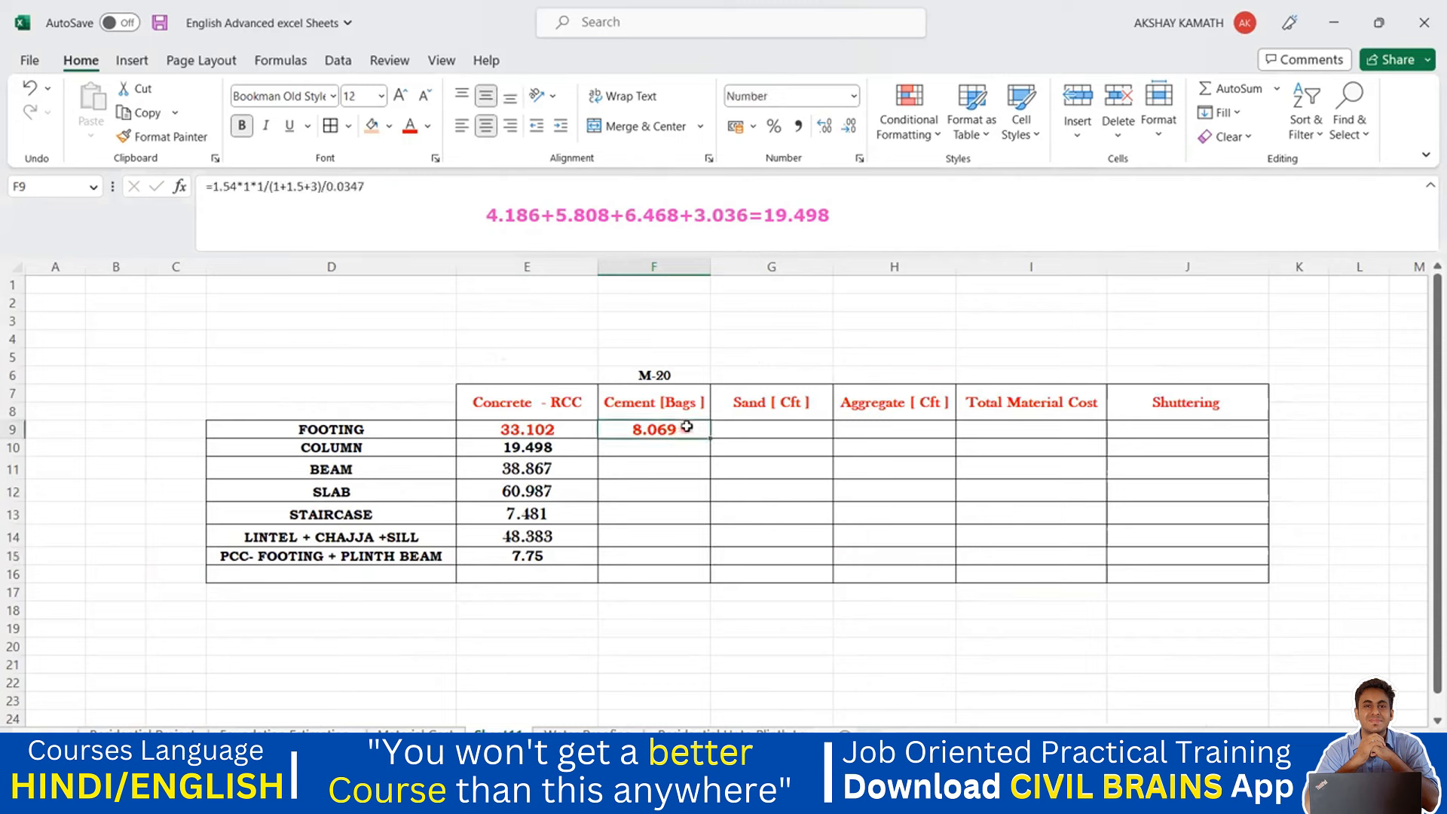
left_click(431, 188)
type("*")
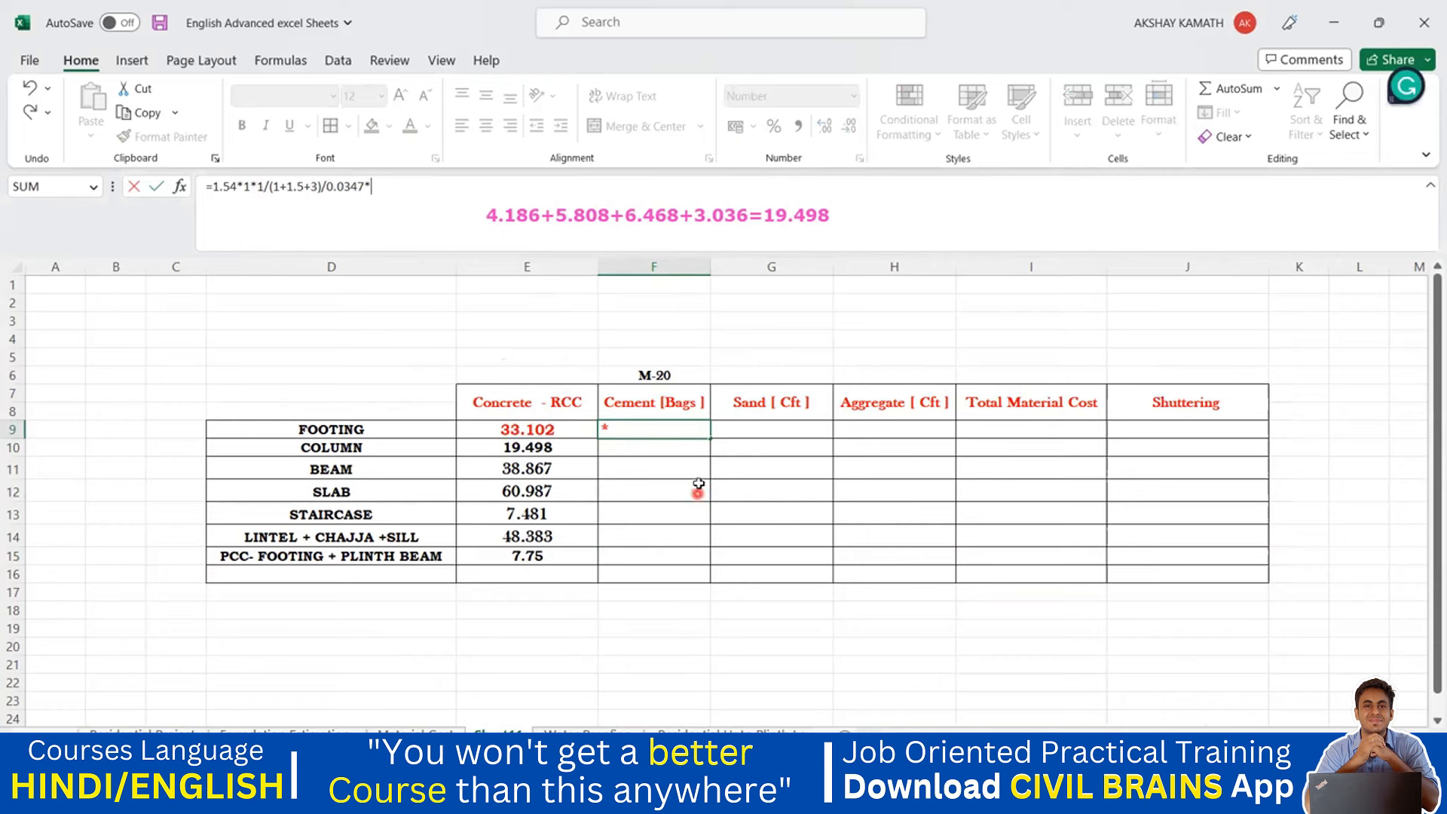
left_click(543, 429)
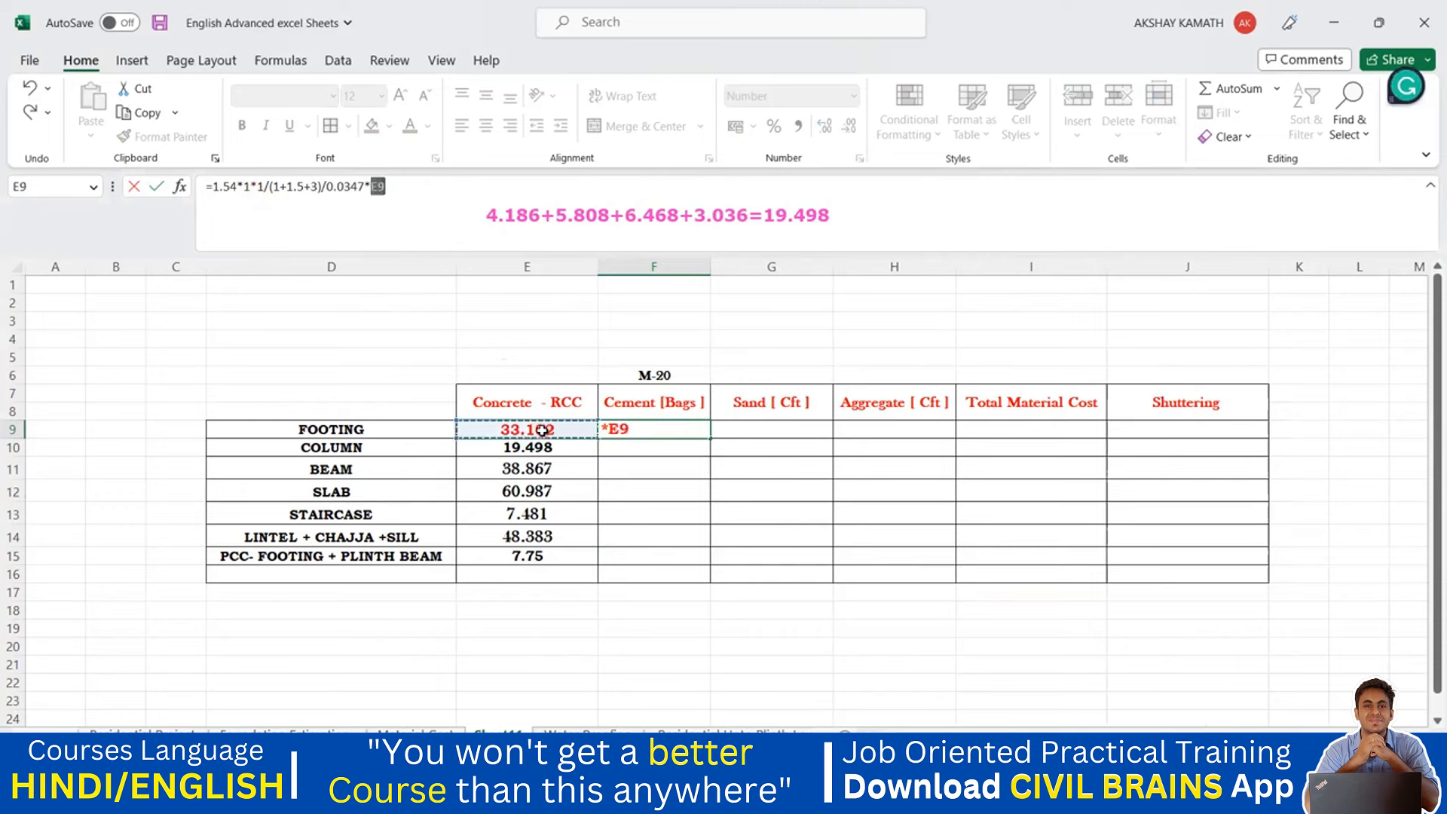
key("Return")
left_click(642, 431)
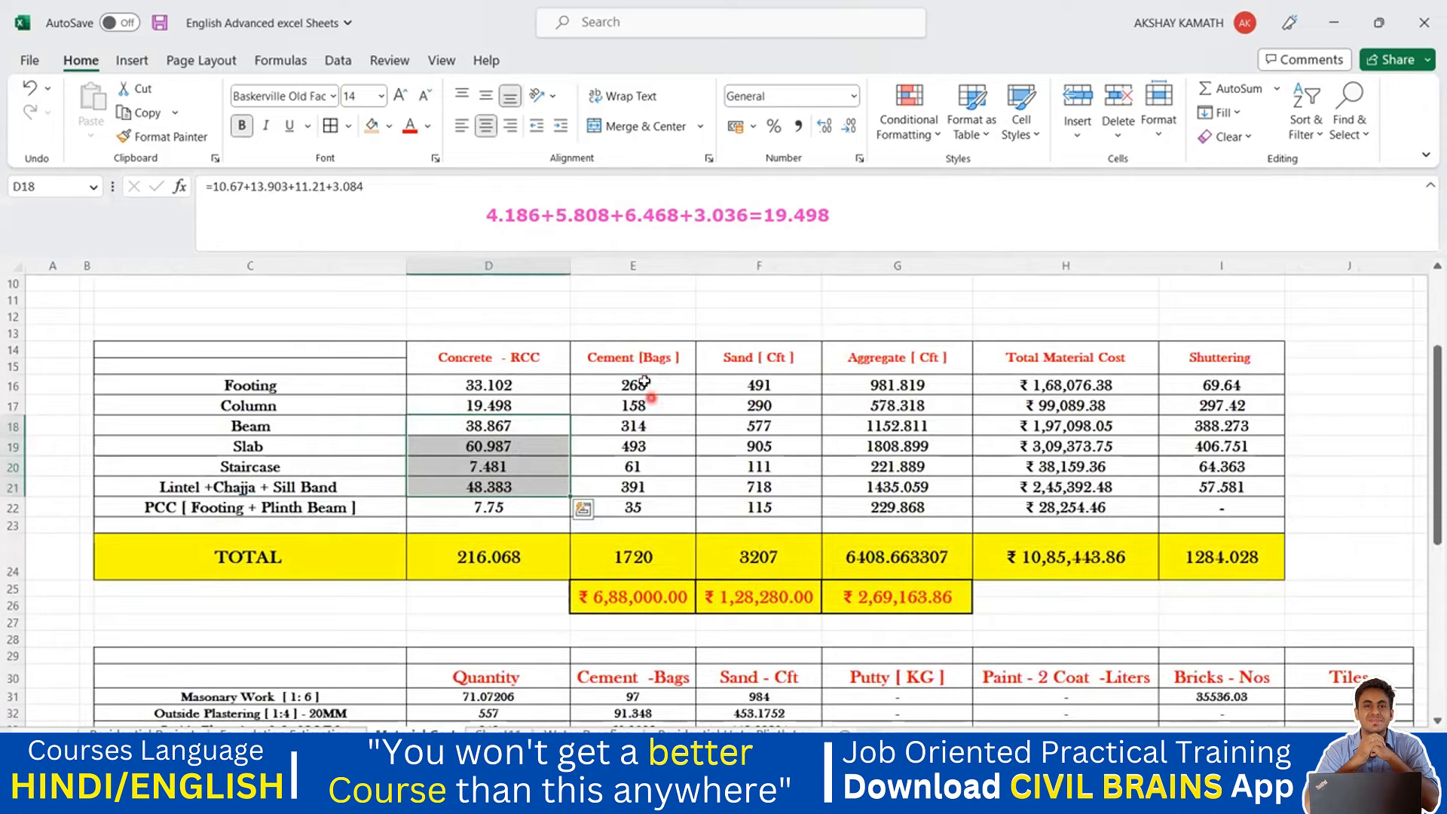
left_click(644, 384)
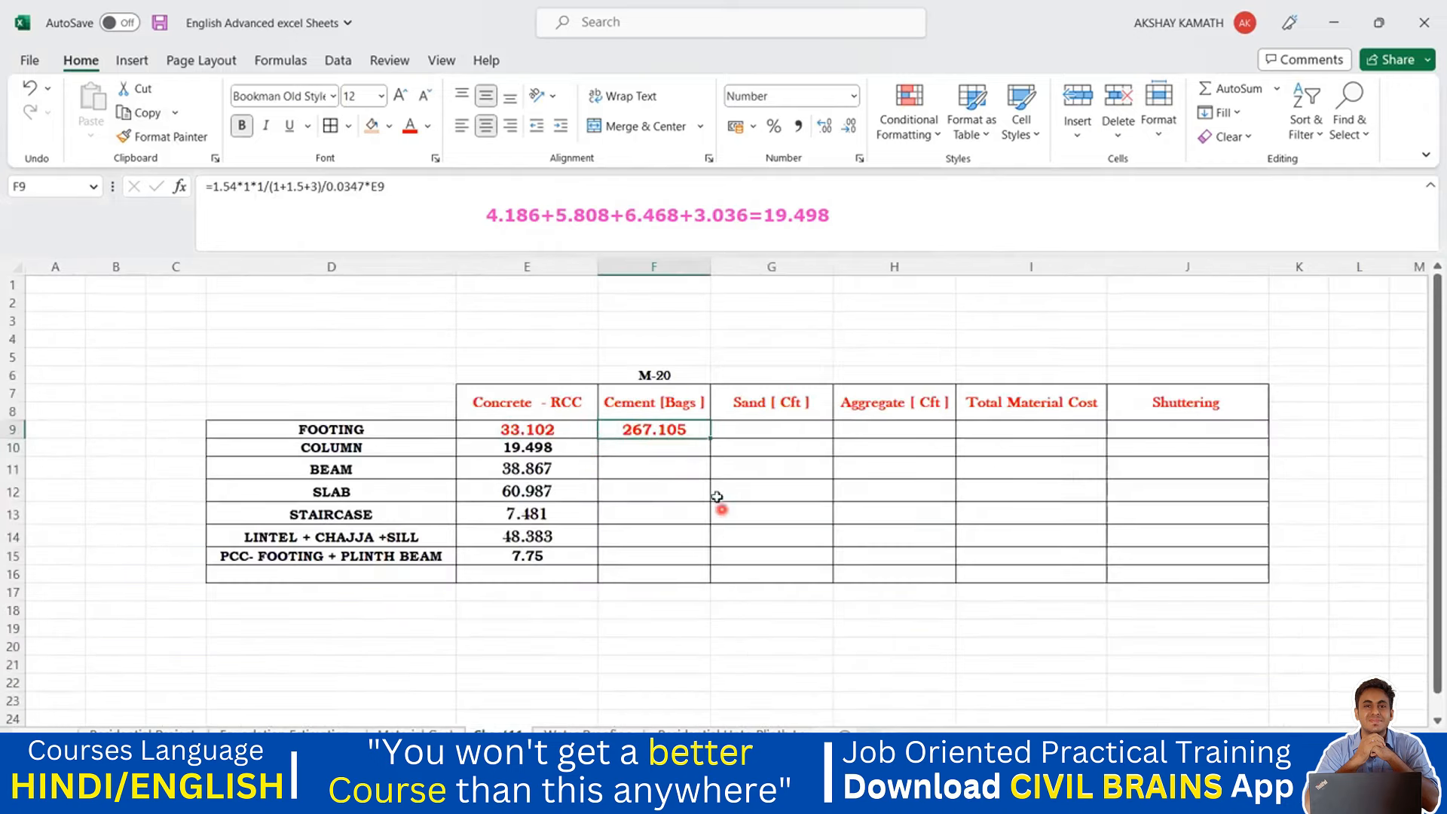
- Fill the cement formula from F9 down through F14 for column, beam, slab, staircase and lintel + chajja + sill
left_click(771, 596)
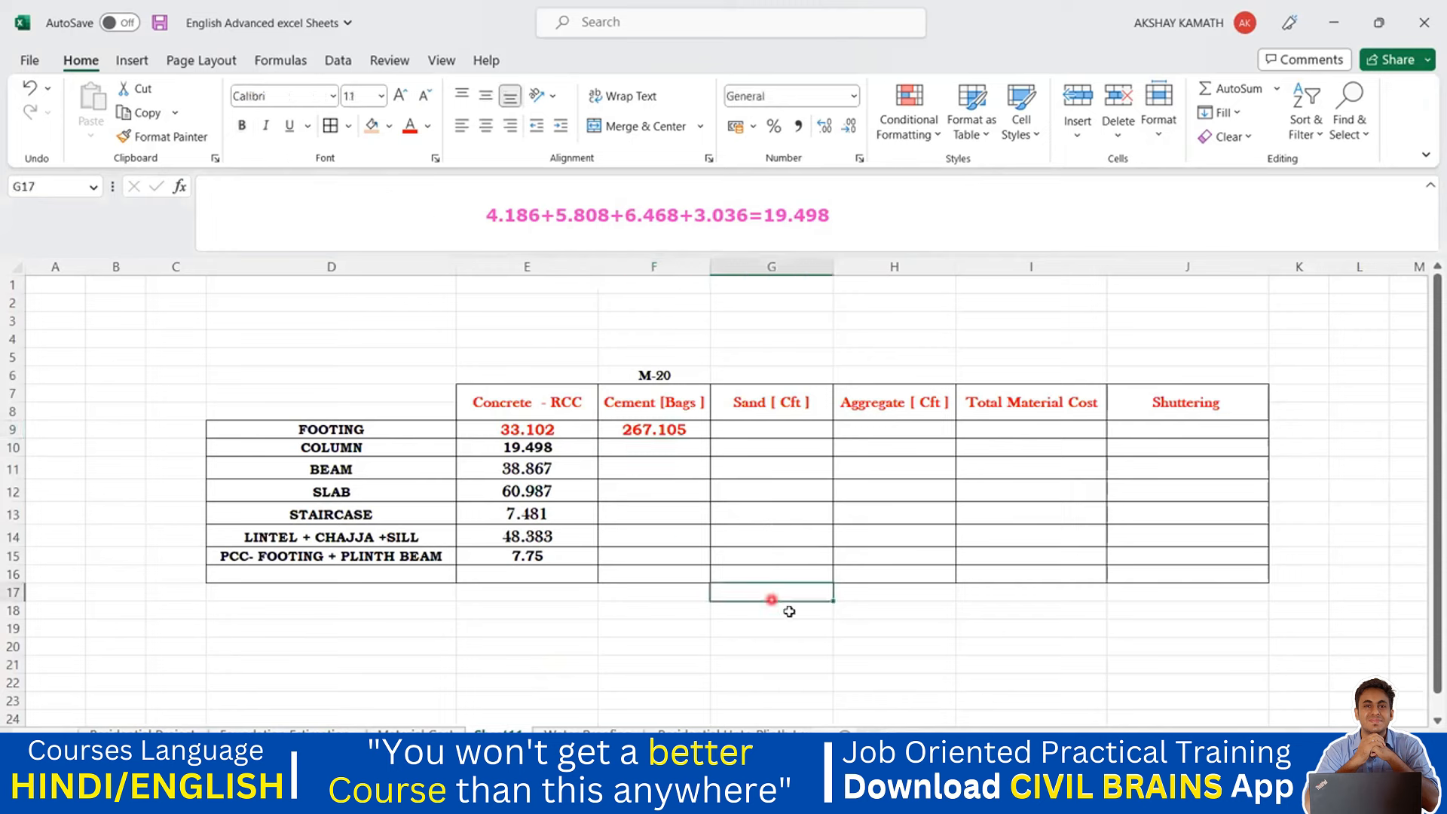
left_click(756, 427)
left_click(753, 486)
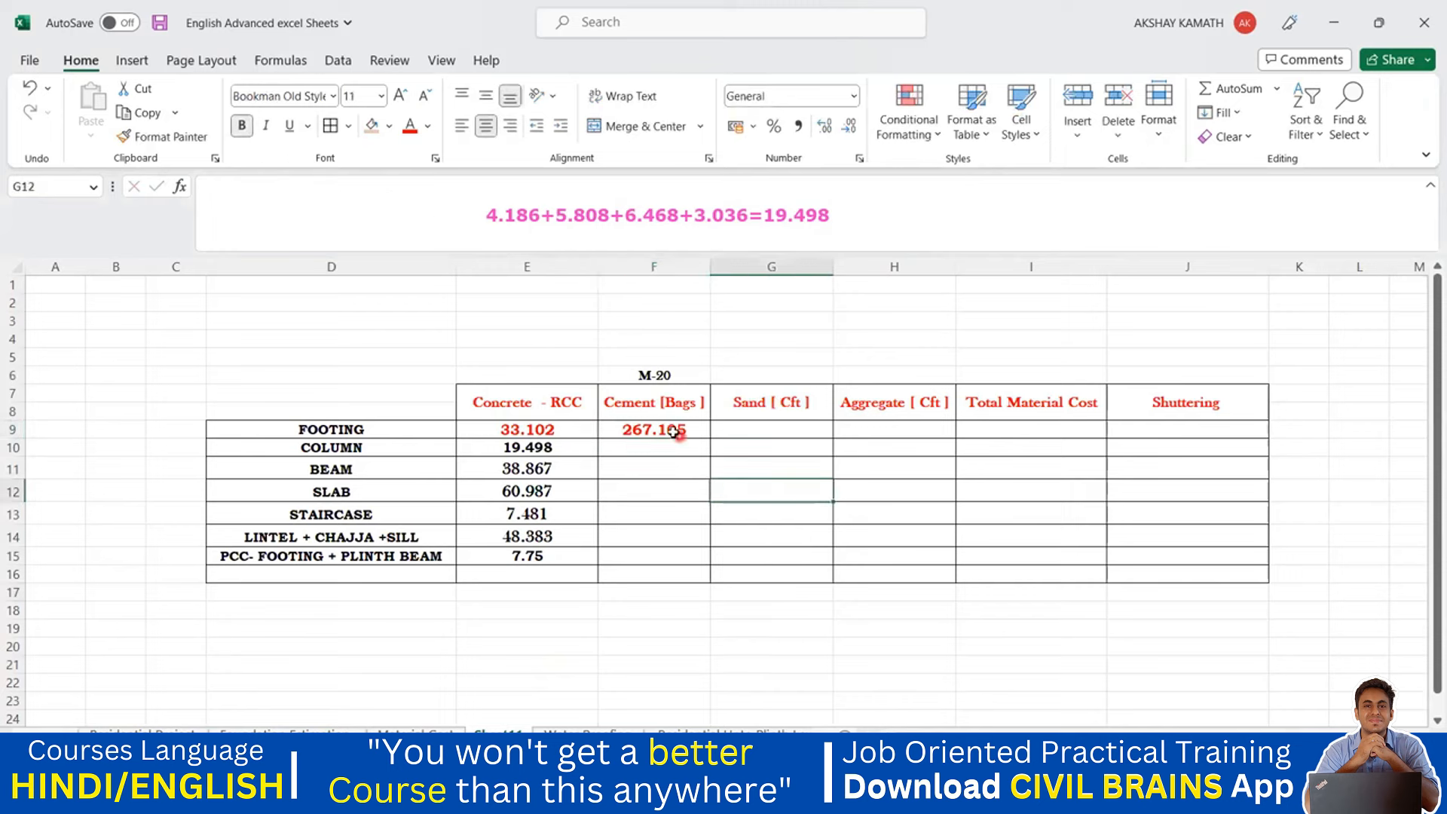
left_click(671, 430)
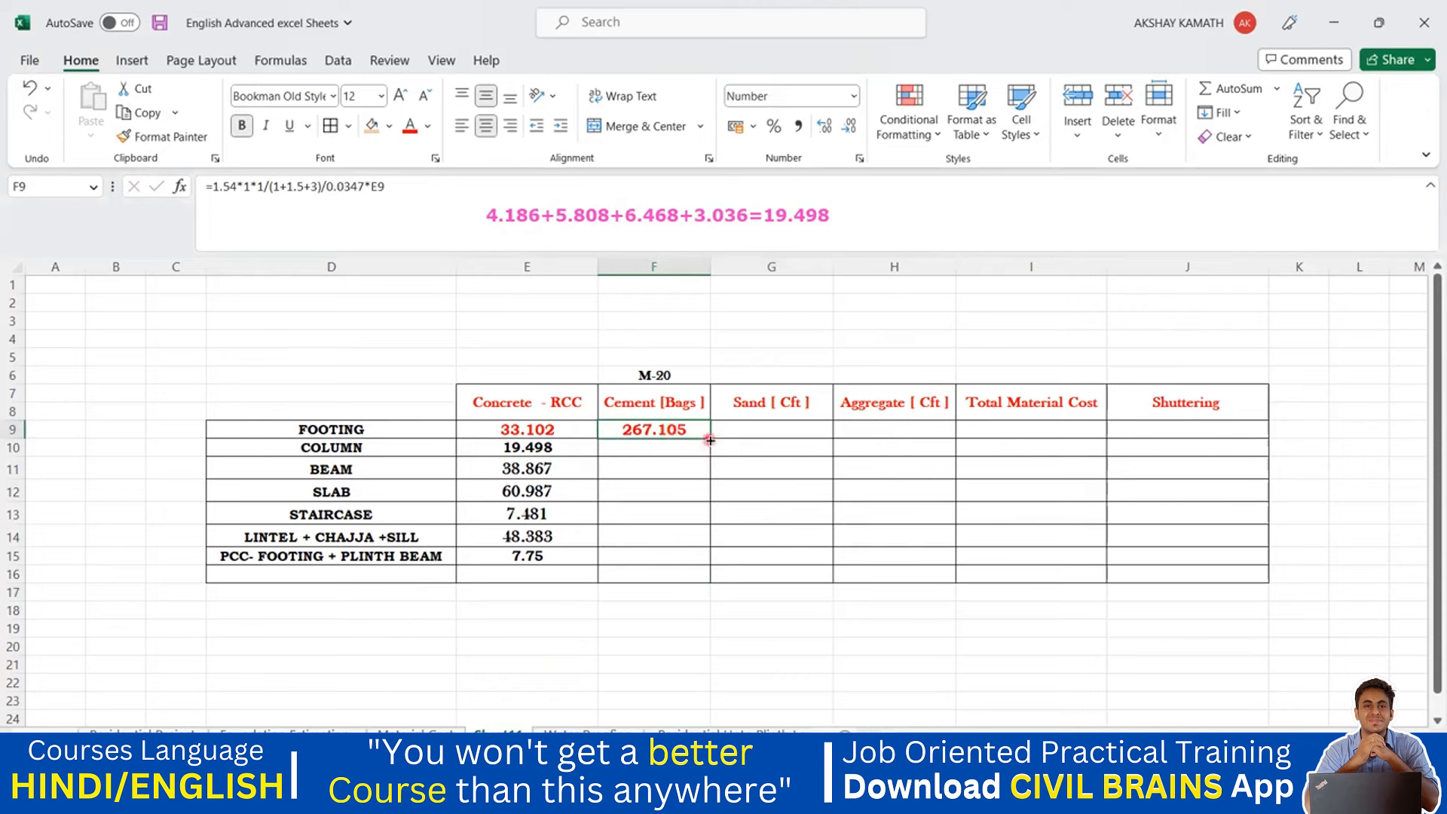
left_click_drag(711, 449, 711, 542)
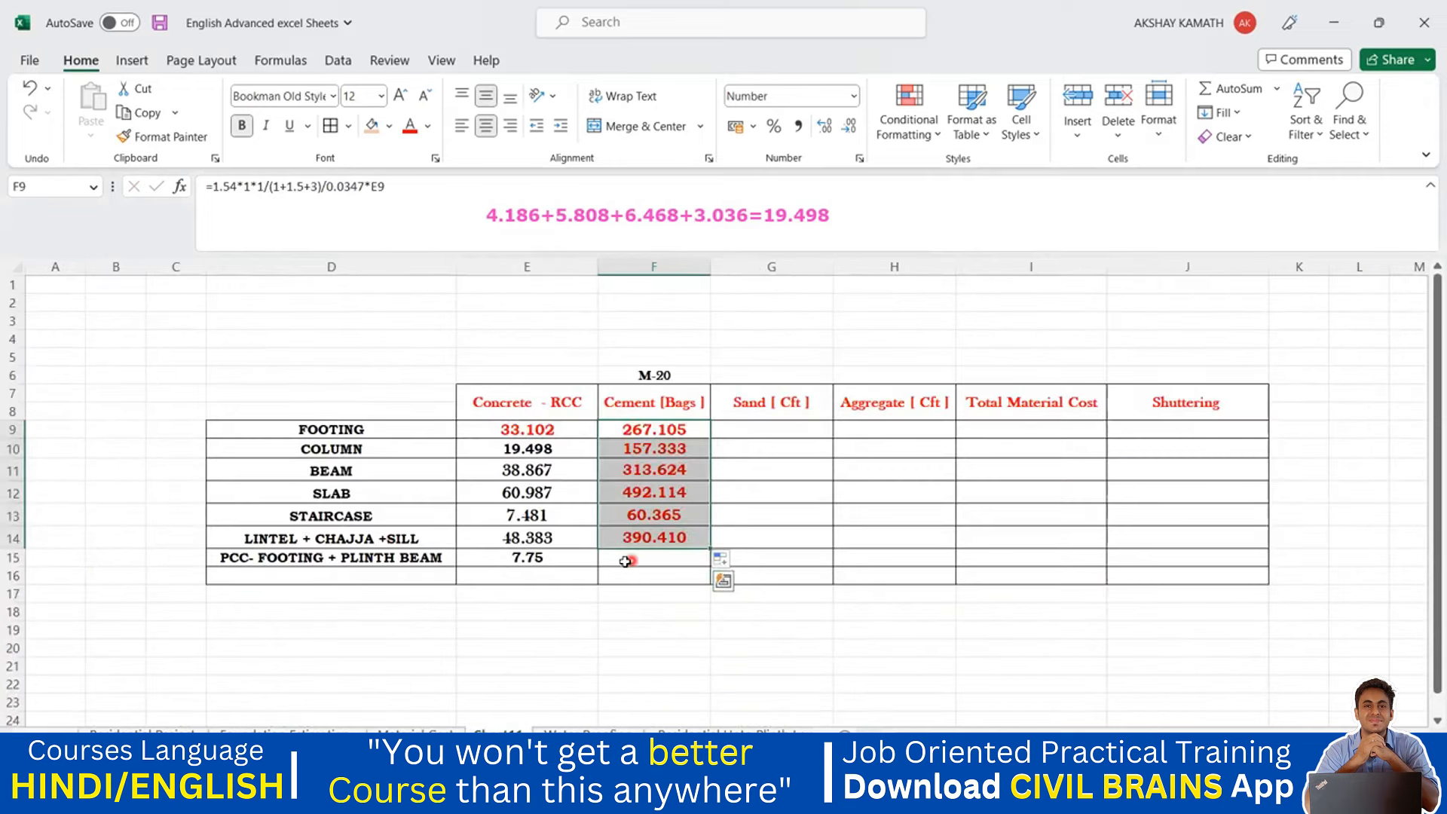
- Add an on-screen text note reading 1:3:6 above the table for the PCC mix ratio
left_click(609, 557)
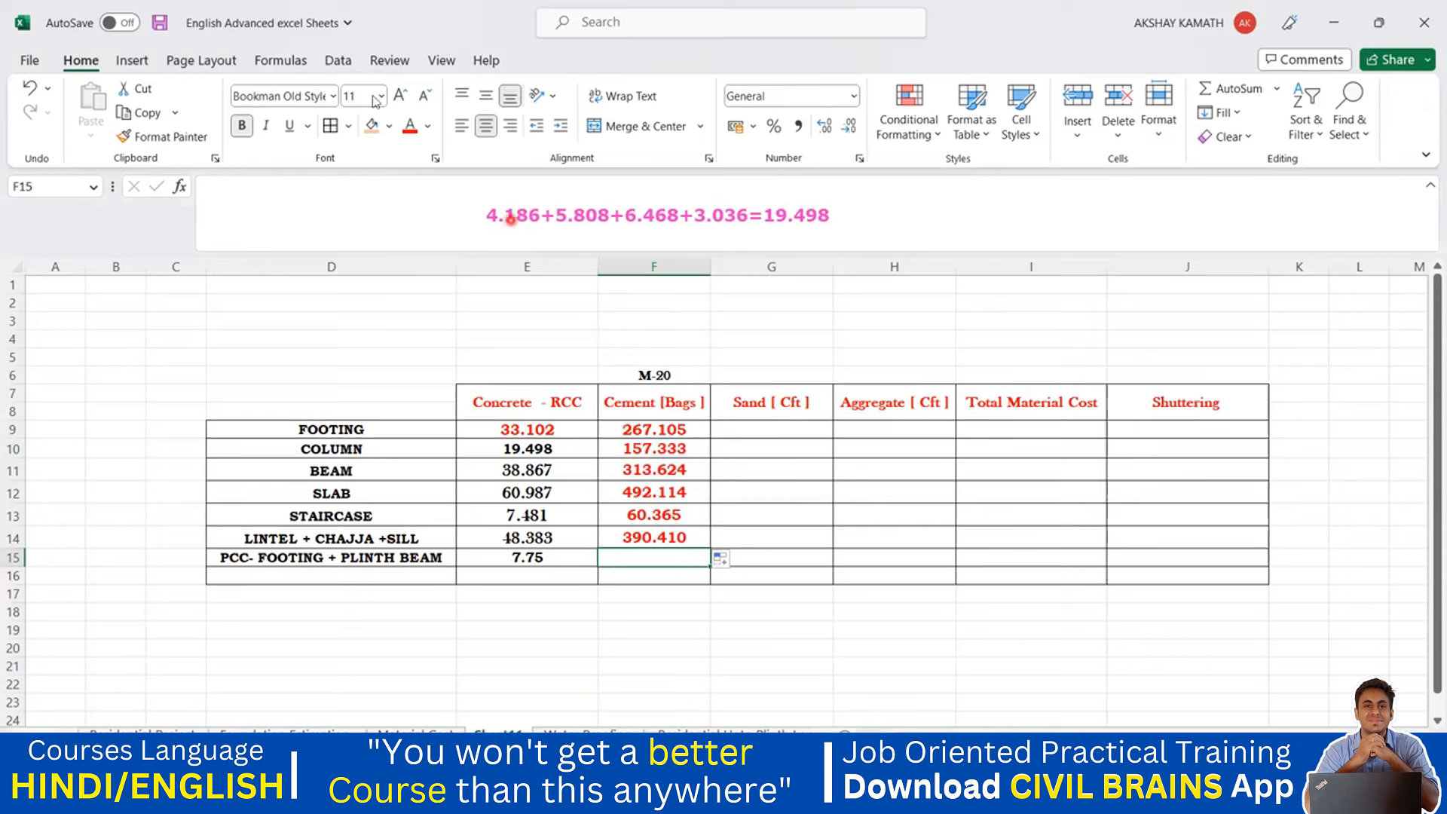
left_click(686, 297)
type("1:3:6")
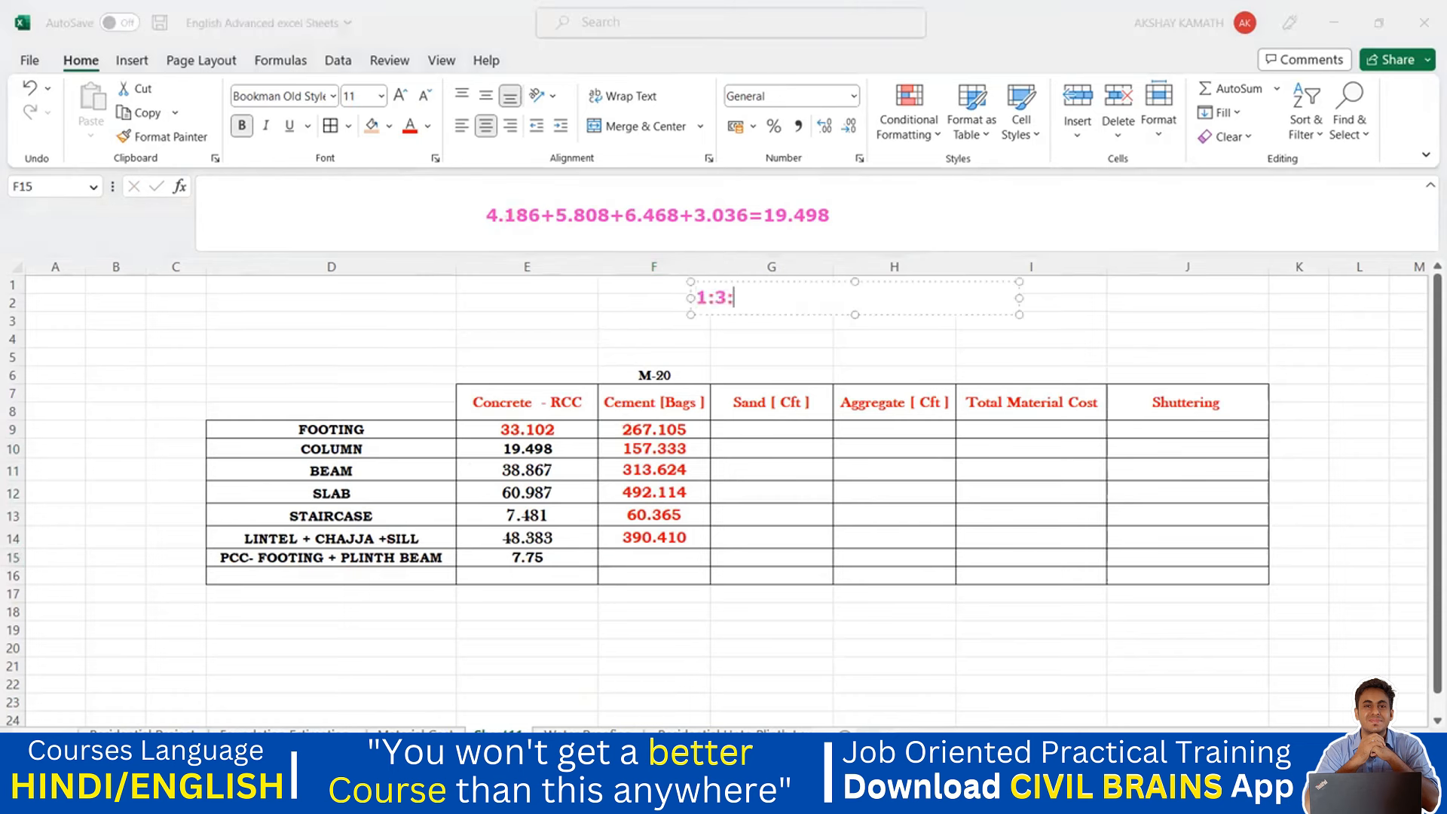
left_click(848, 344)
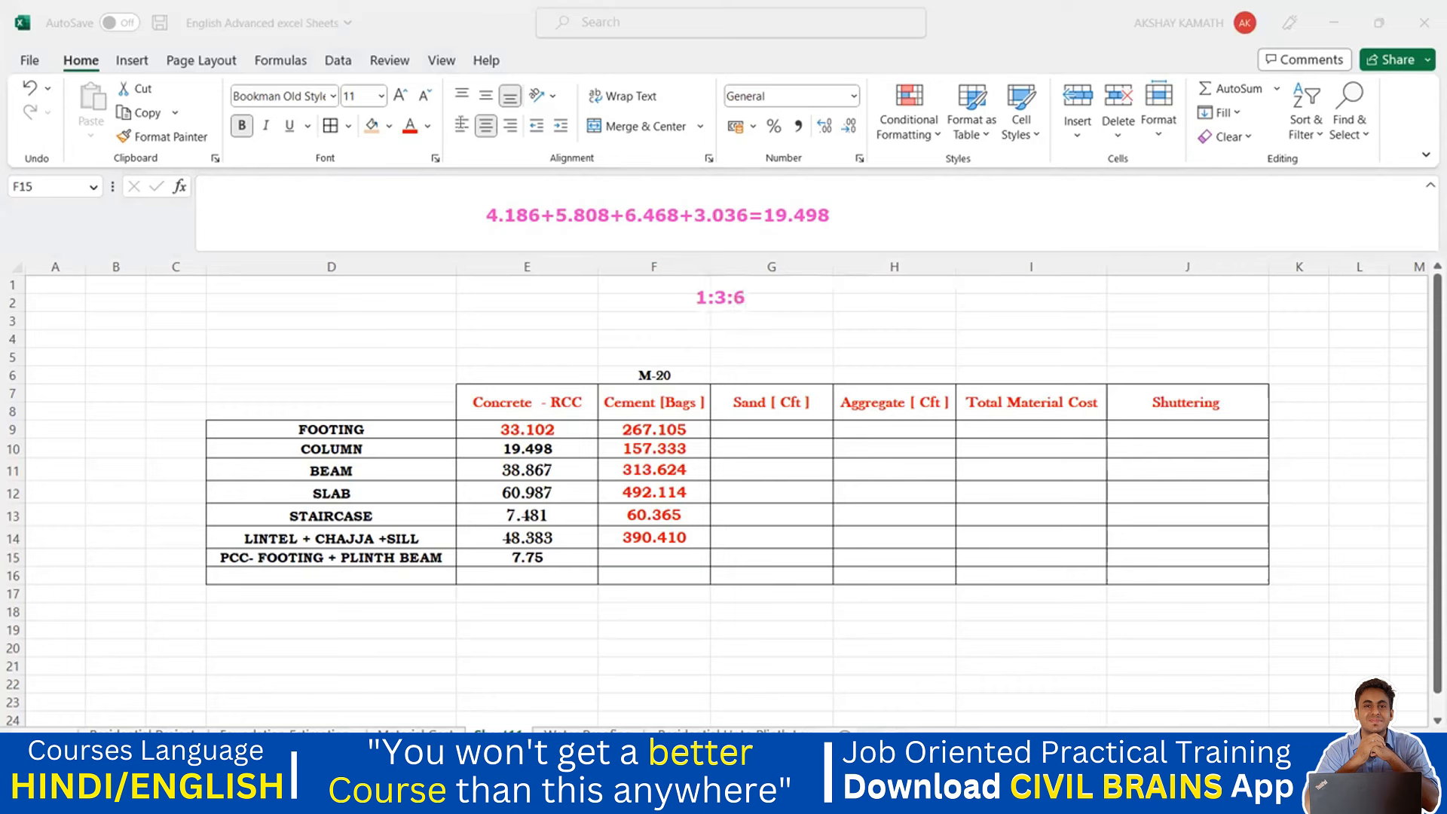
- Extend the cement formula to the PCC row in F15 with its ratio sum changed to (1+3+6), and check it against the Material Cost sheet
left_click(680, 540)
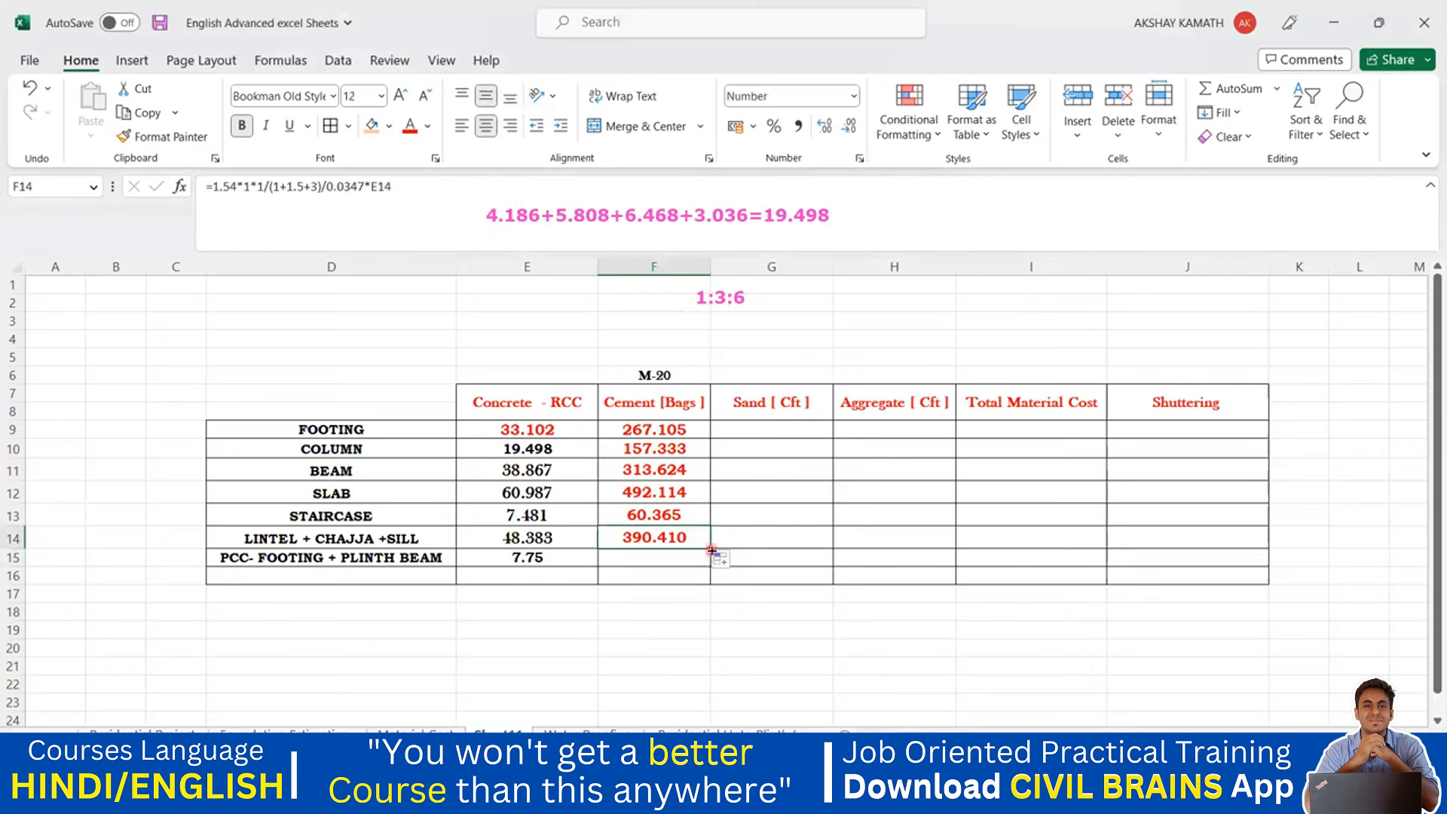
left_click_drag(710, 554, 710, 573)
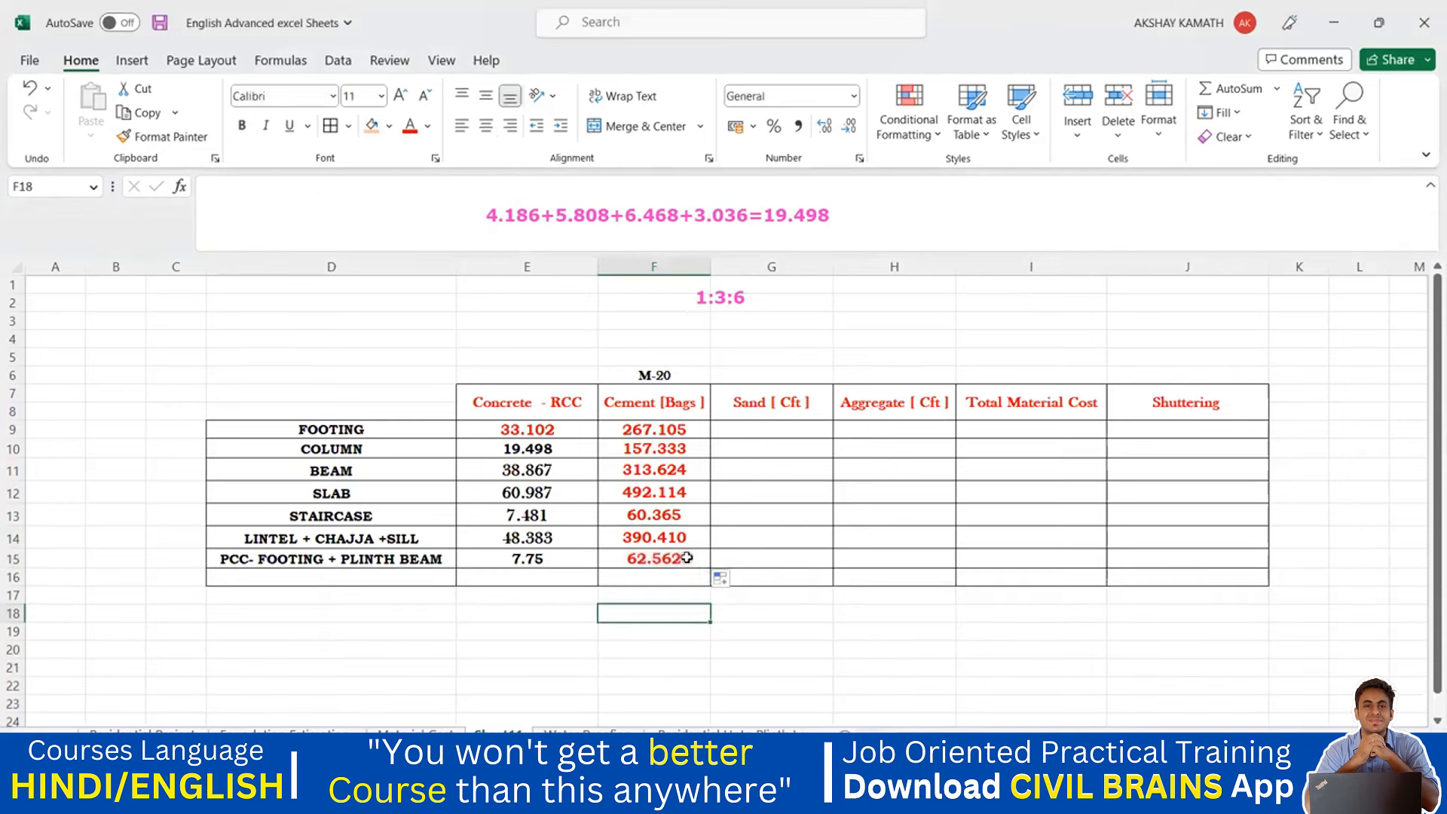
left_click(293, 186)
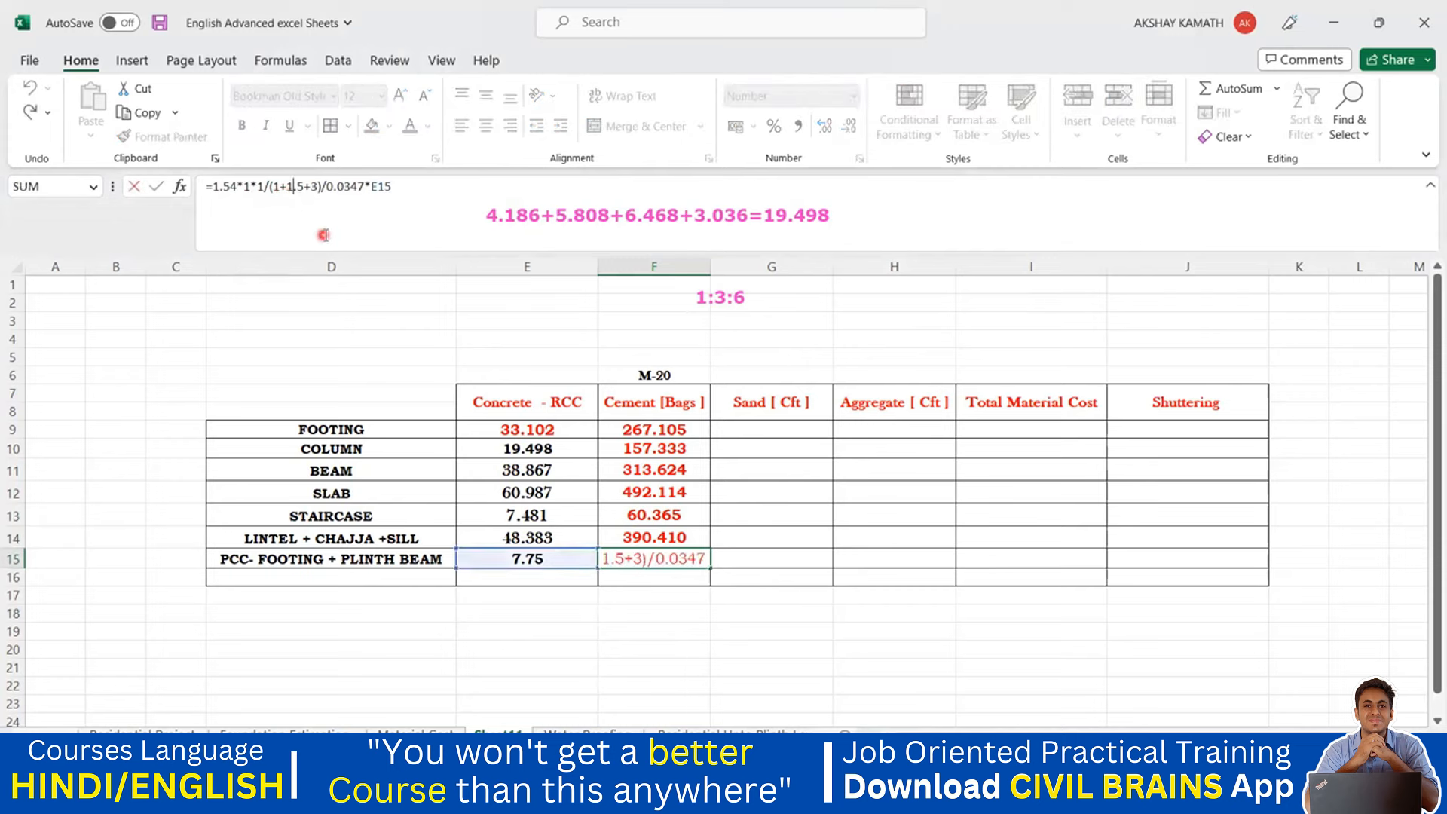
key("Right")
key("BackSpace")
key("BackSpace")
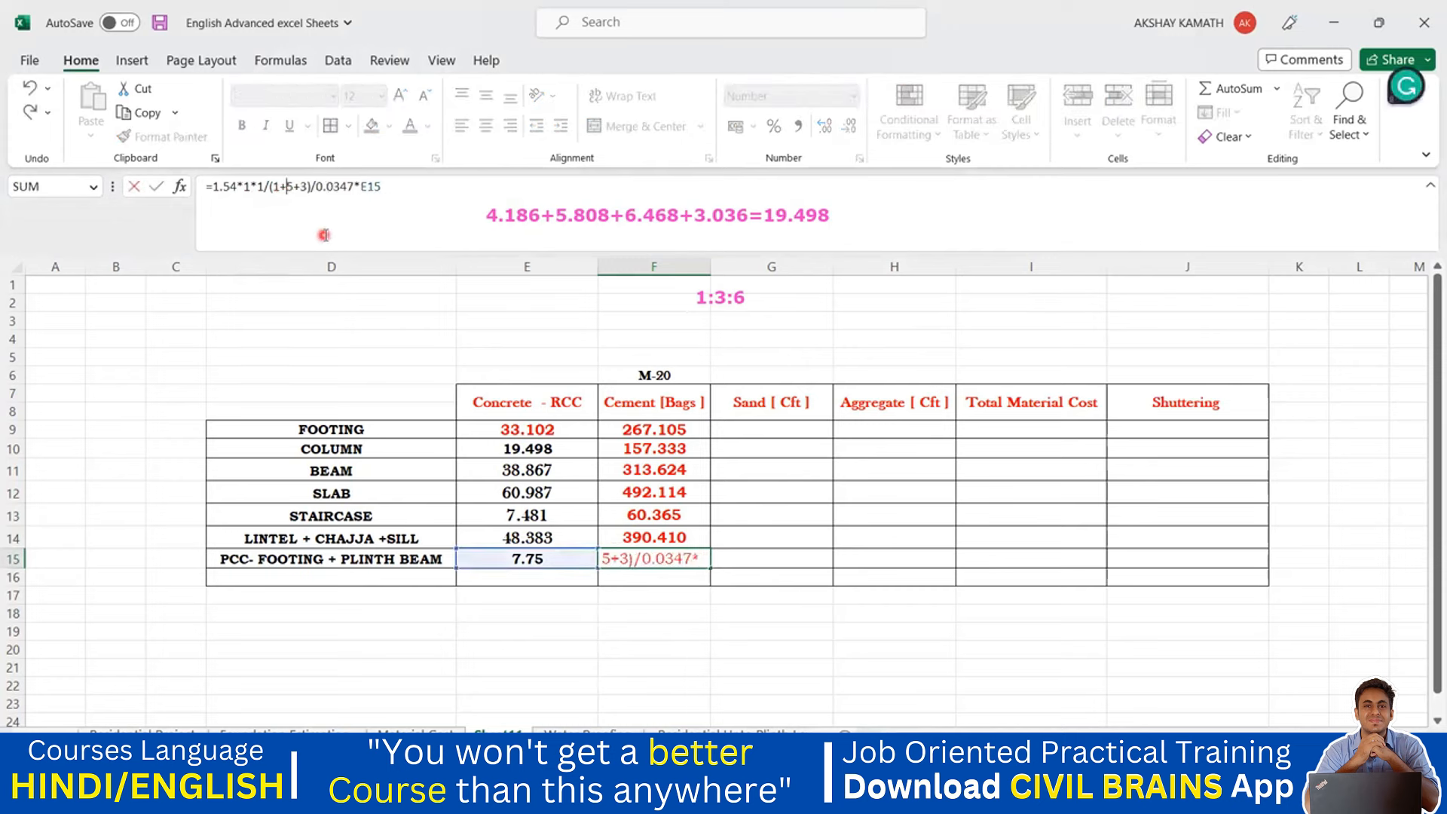
type("3")
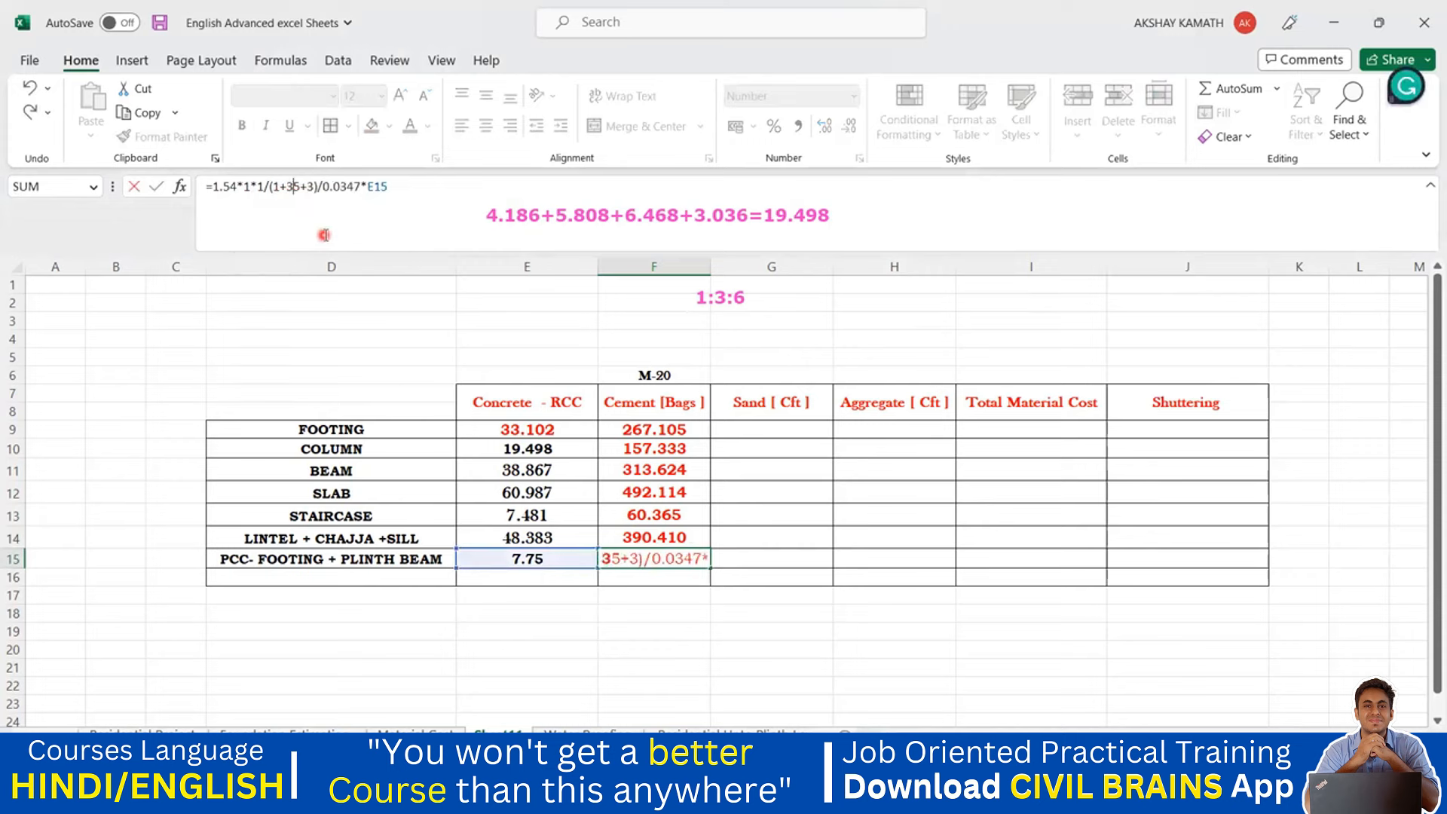
key("Delete")
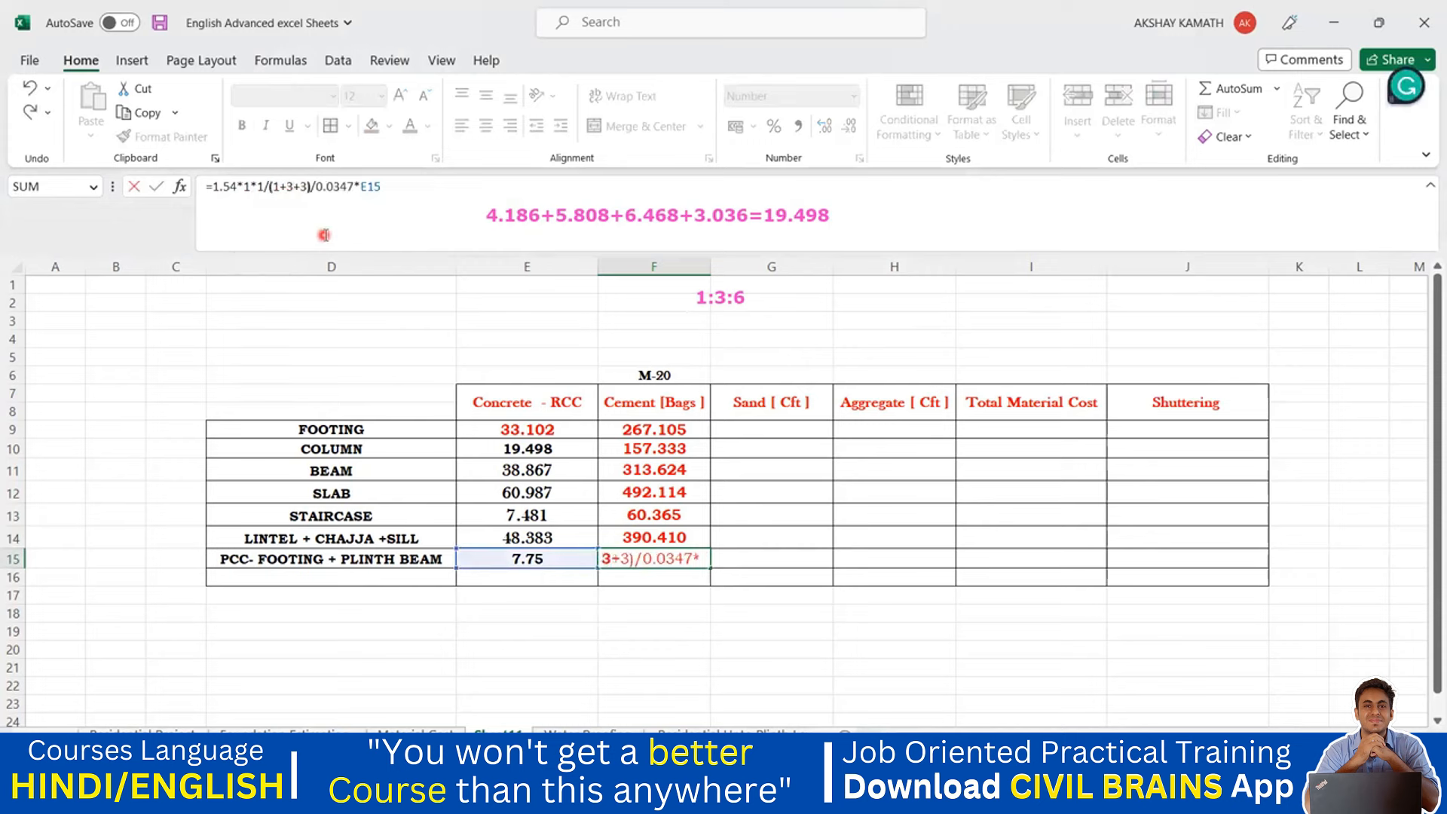
key("BackSpace")
type("6")
left_click(444, 191)
key("Return")
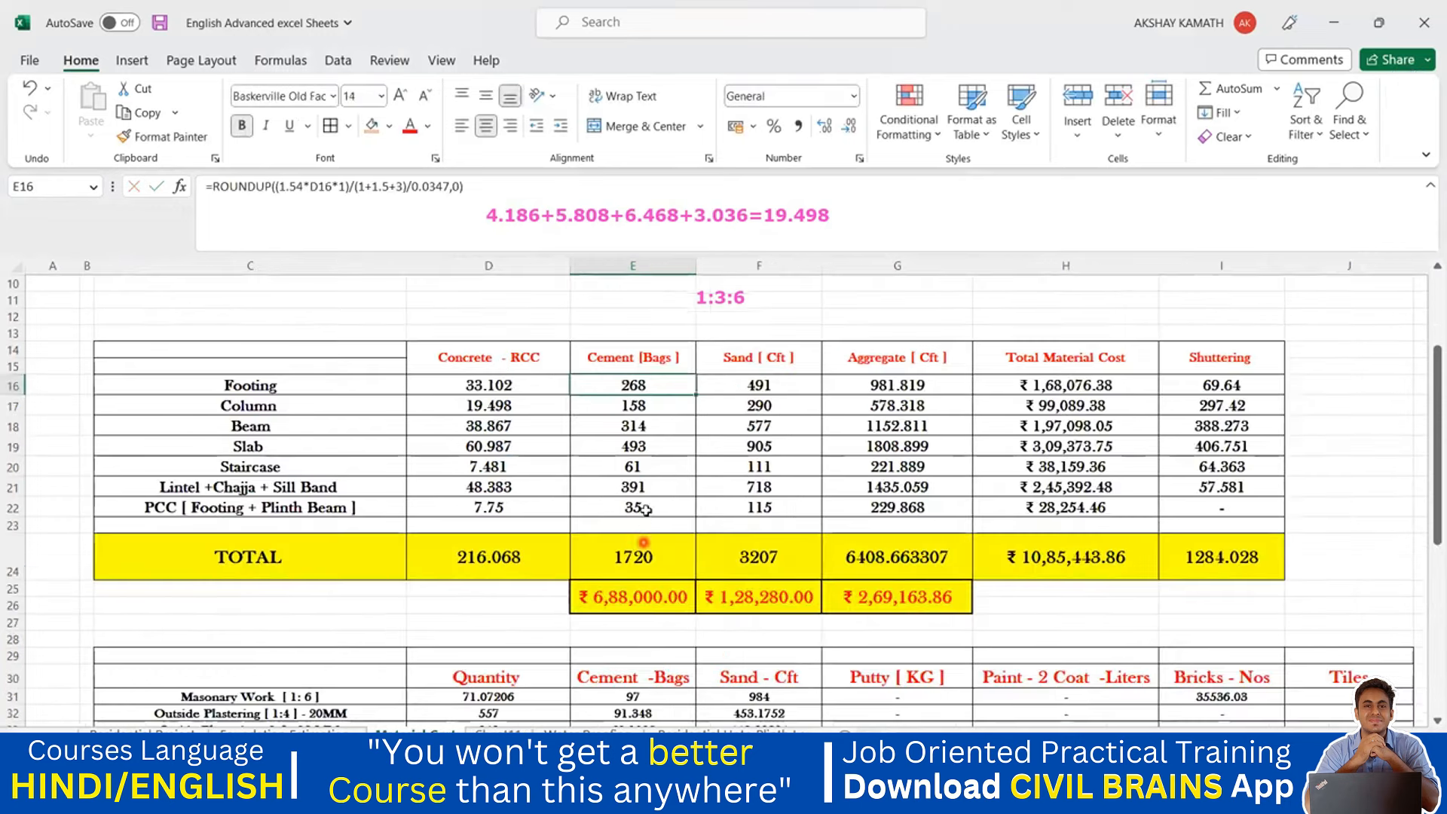
left_click(647, 507)
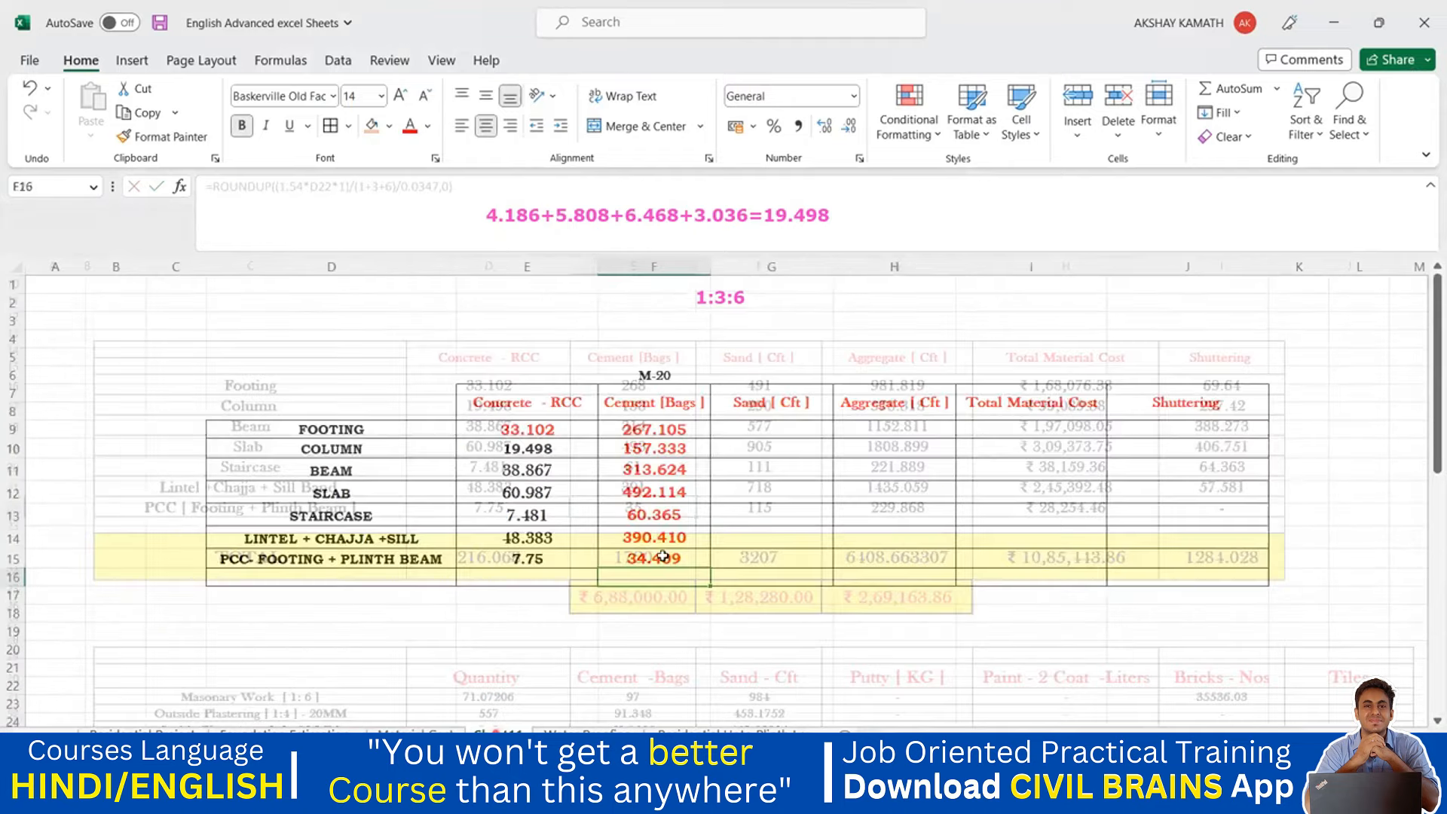
- Look up the sand quantity per cubic metre for the 1:1.5:3 ratio on the costing sheet and return to the table
left_click(663, 556)
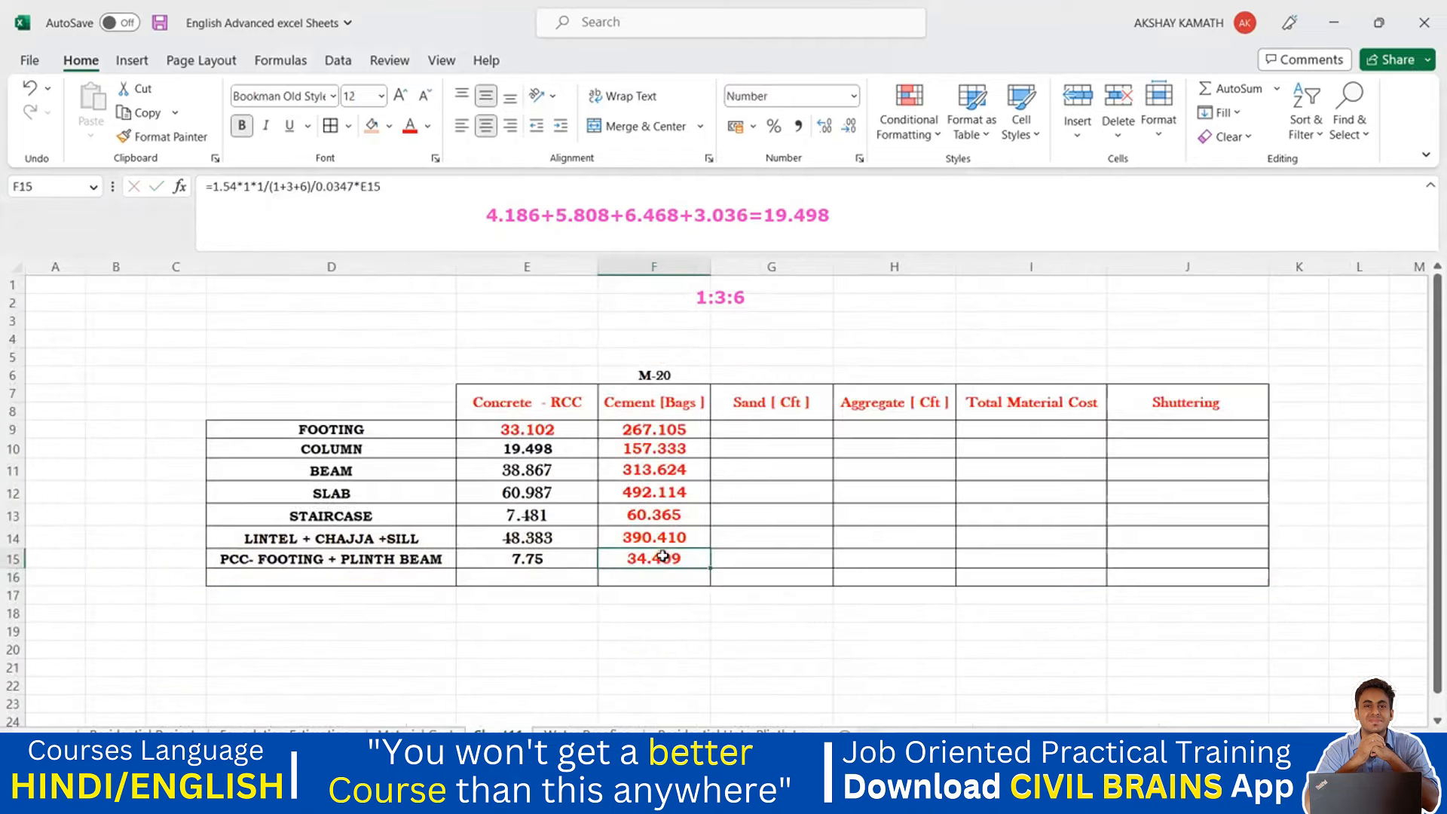
left_click(796, 582)
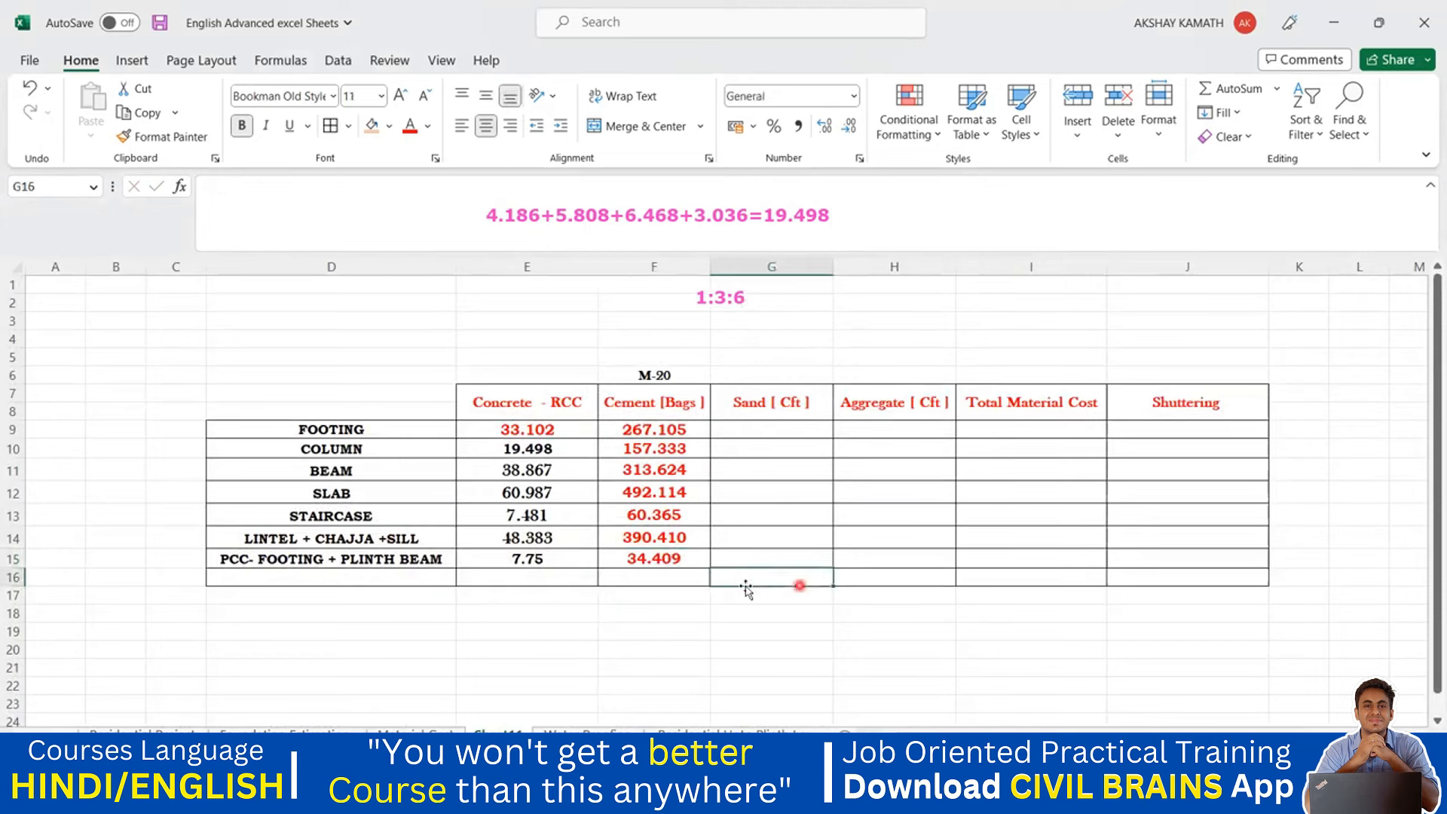
left_click(780, 428)
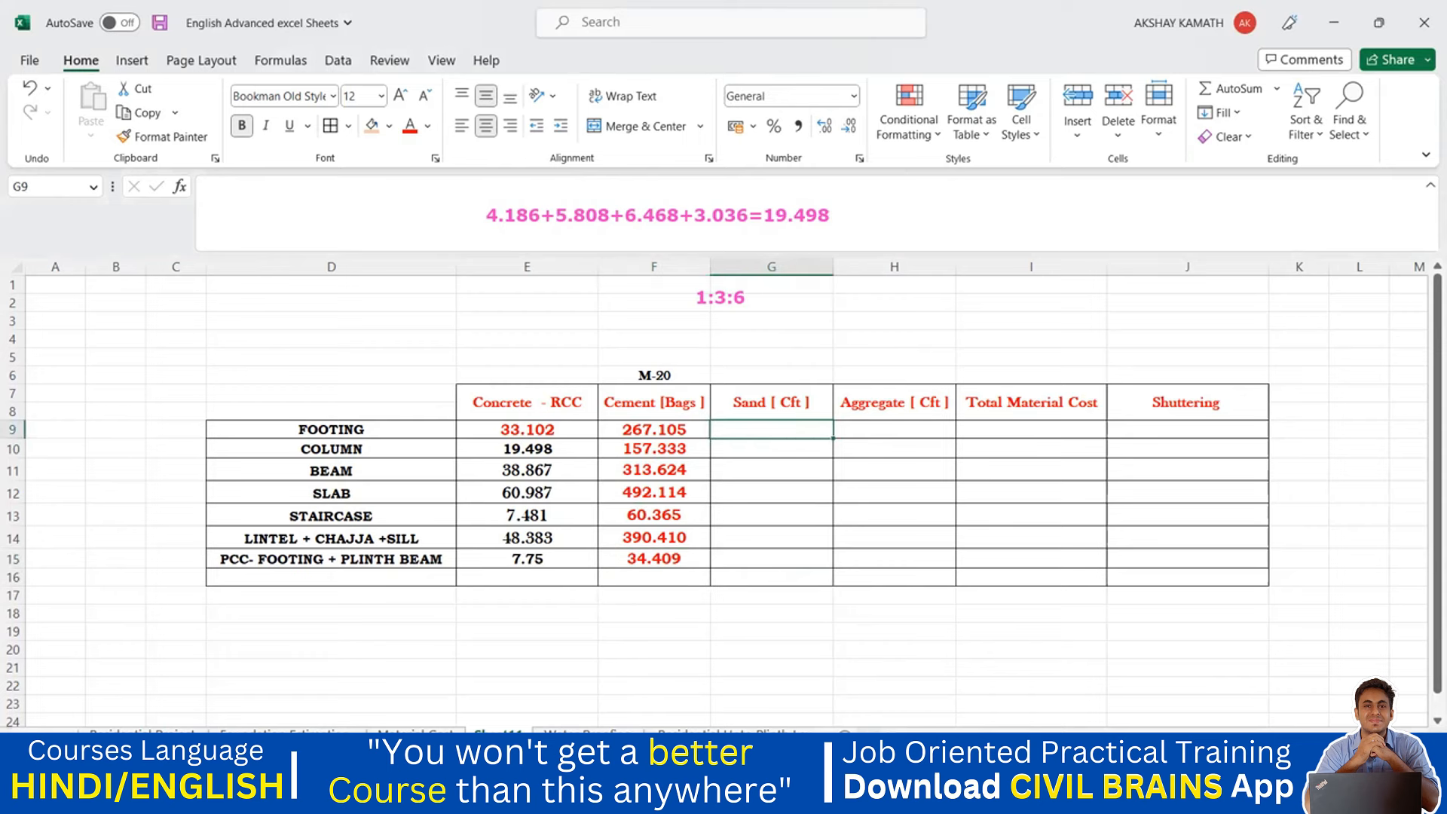
left_click(54, 741)
left_click(55, 741)
left_click(54, 741)
left_click(54, 740)
left_click(54, 741)
left_click(55, 740)
left_click(54, 741)
left_click(54, 741)
left_click(55, 741)
left_click(54, 741)
left_click(662, 729)
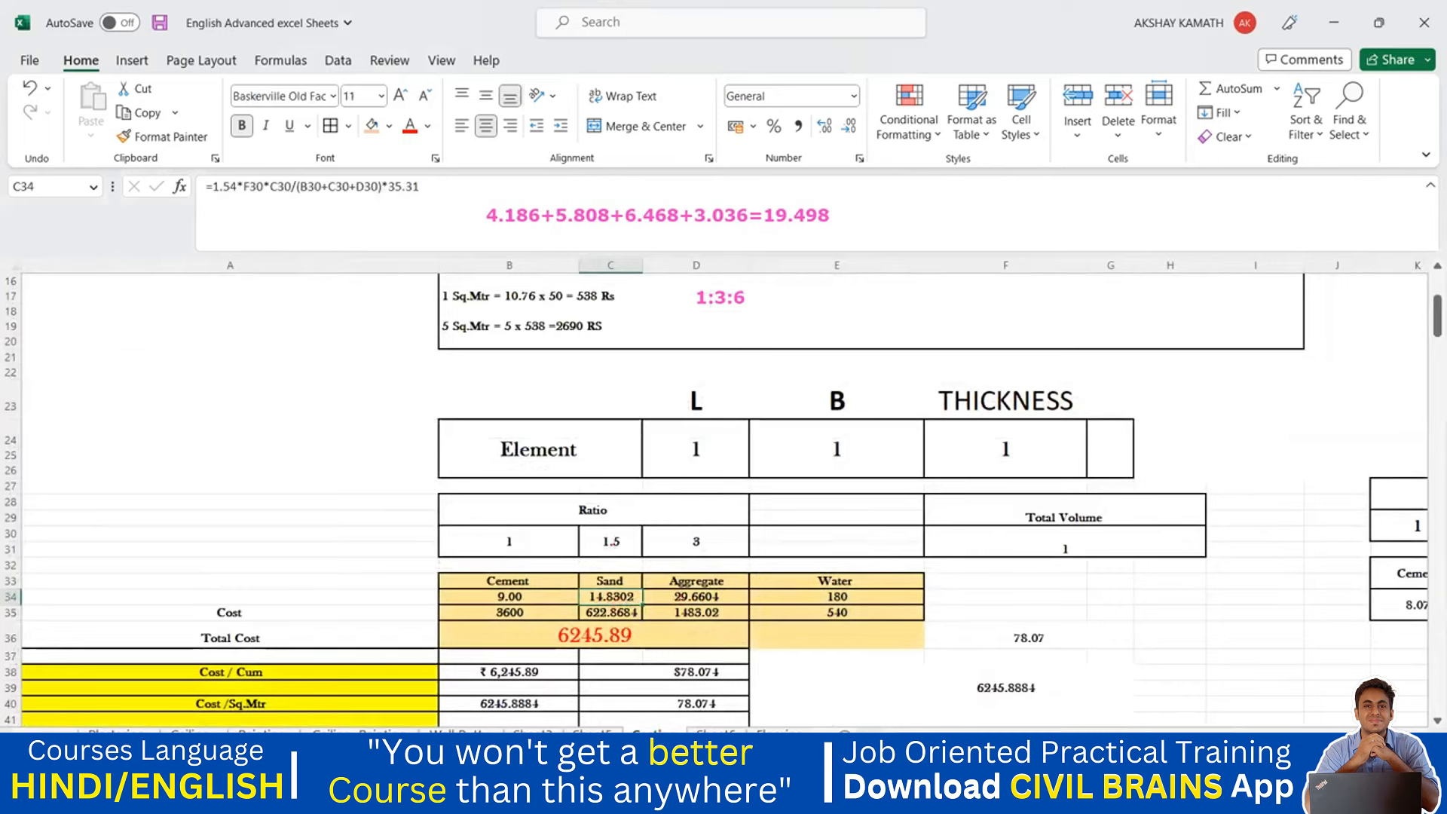
left_click(54, 736)
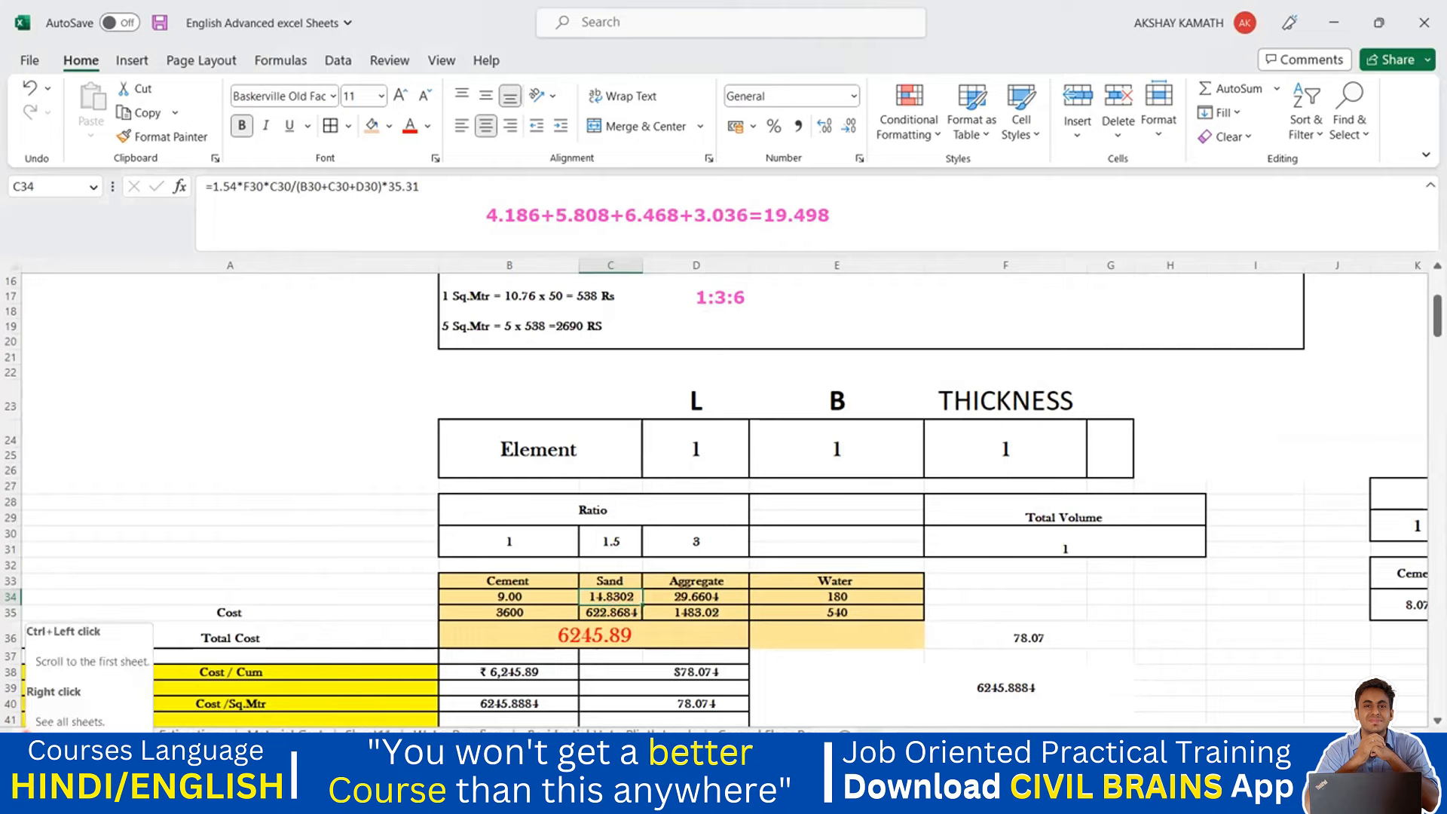
left_click(299, 734)
left_click(368, 733)
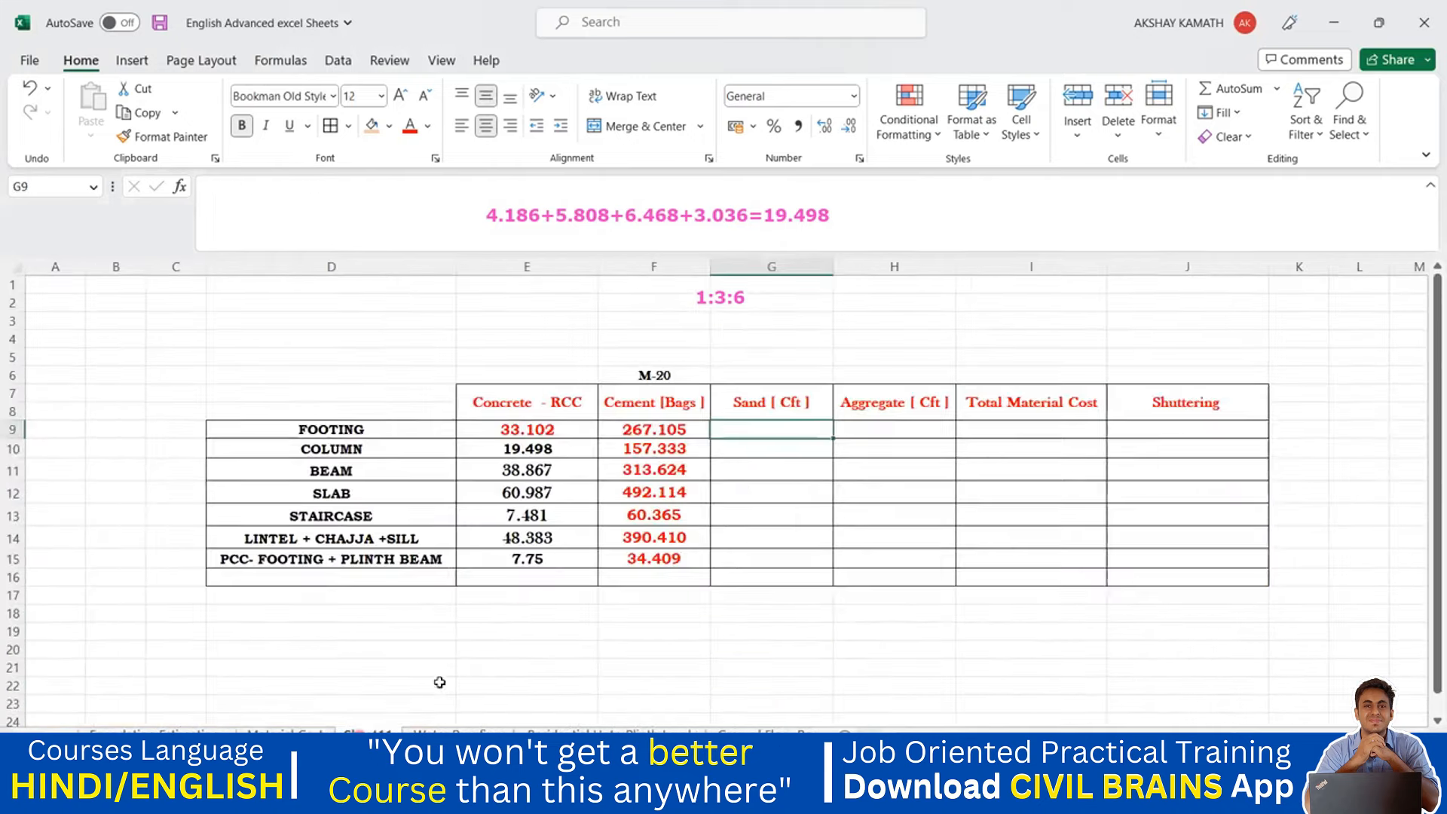
- Enter the FOOTING sand formula in G9 as 14.83 multiplied by the concrete quantity in E9
double_click(759, 427)
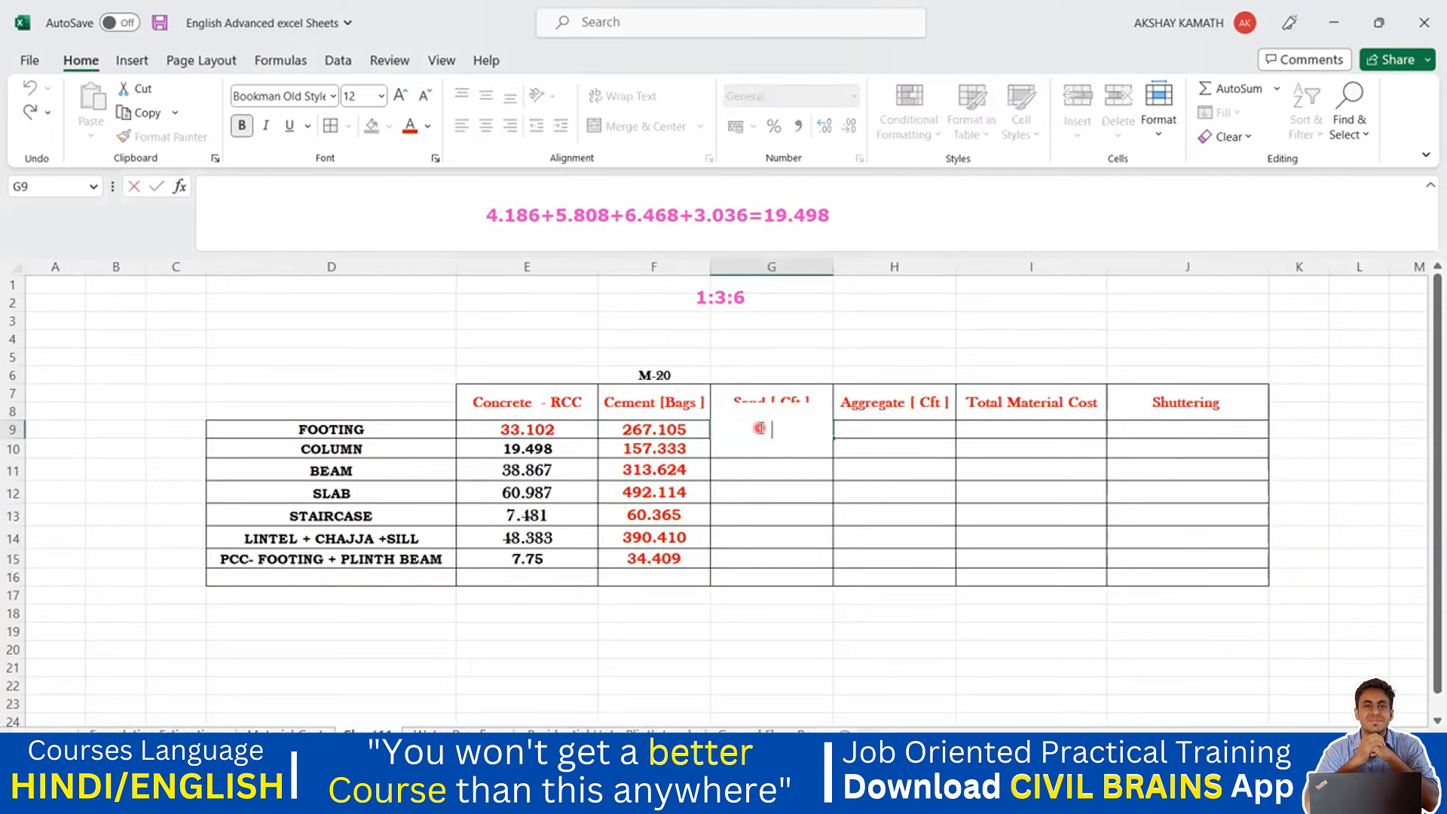
type("14.83")
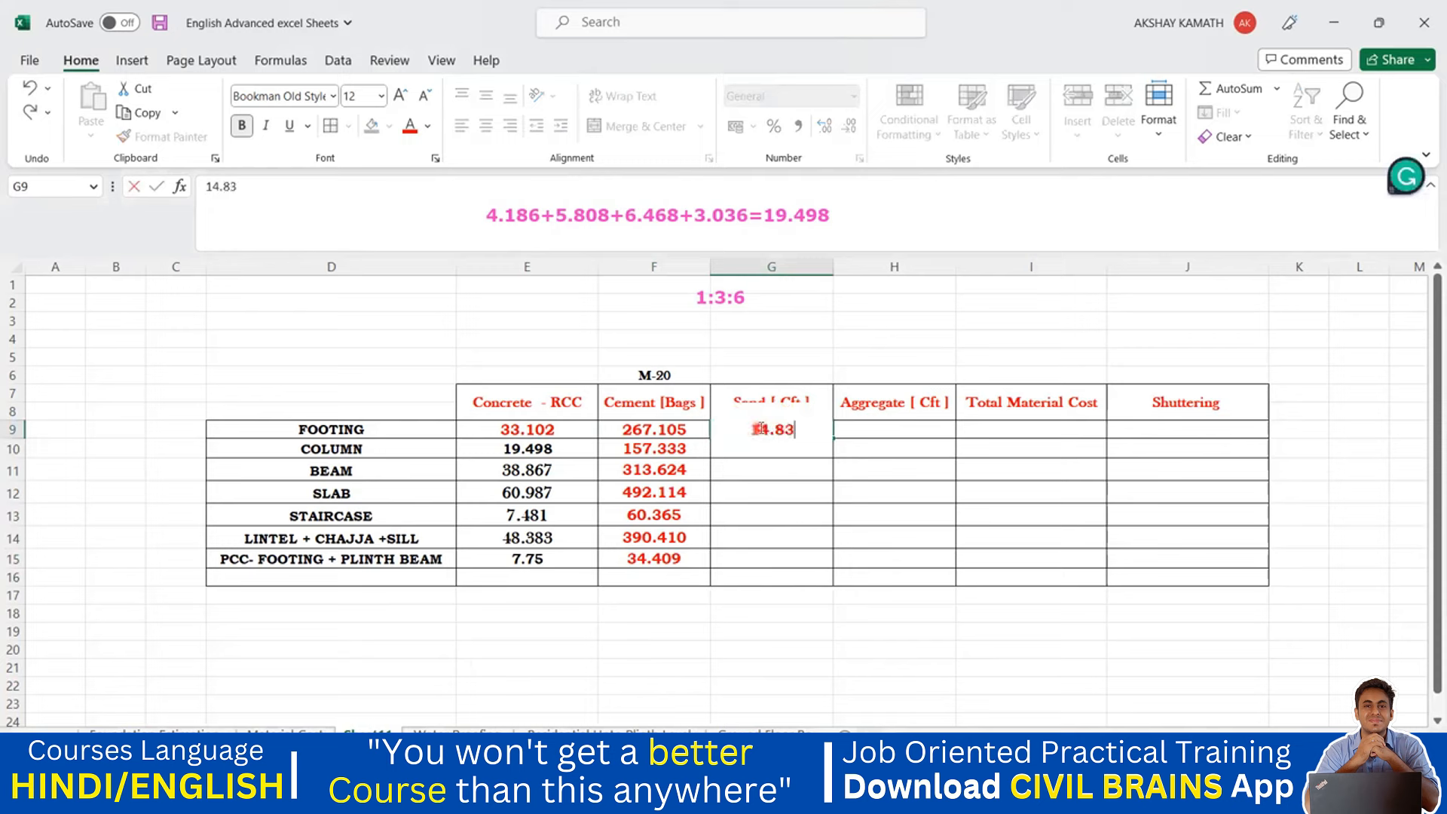
type("*")
left_click(557, 428)
key("Down")
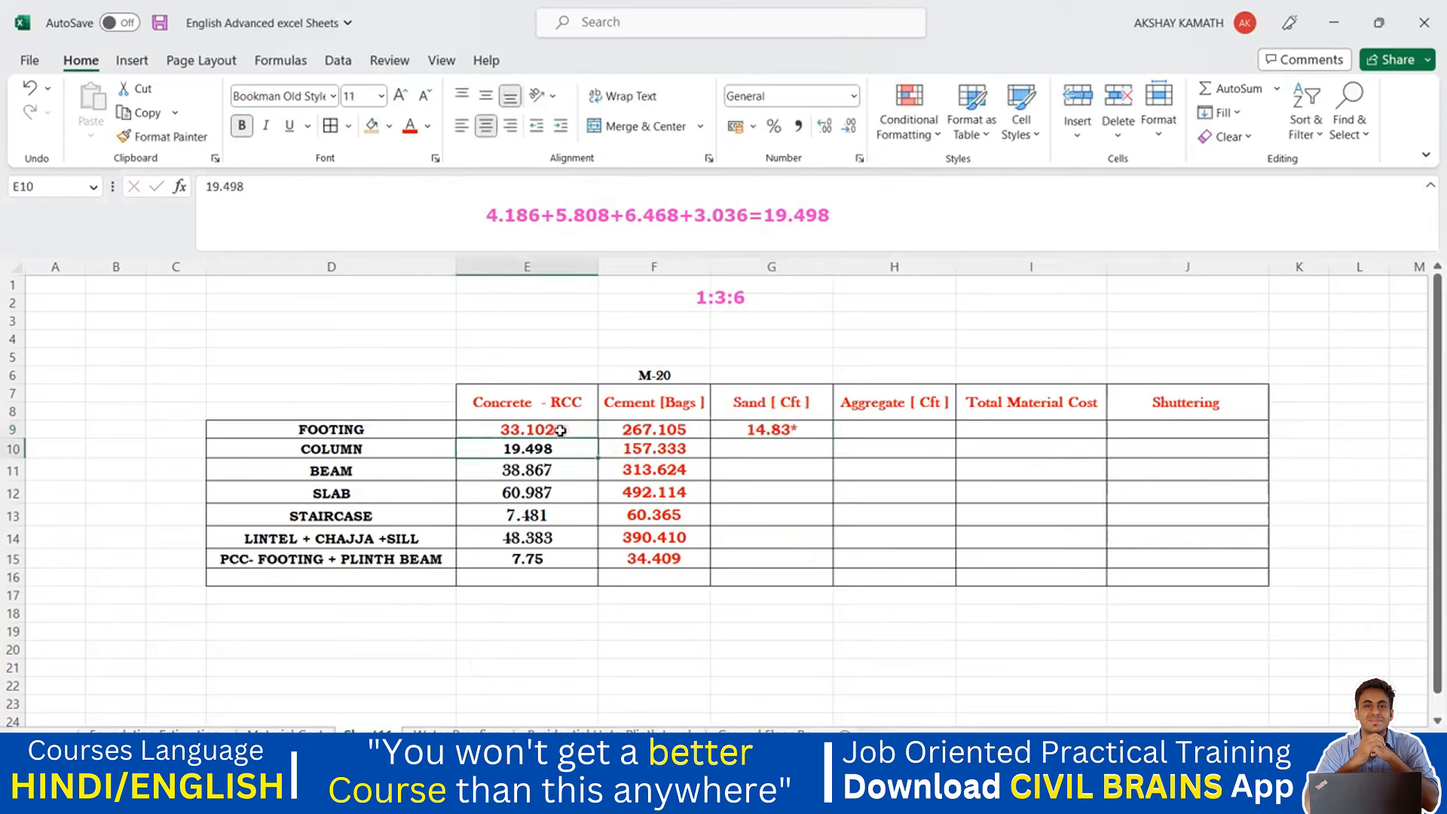
double_click(785, 429)
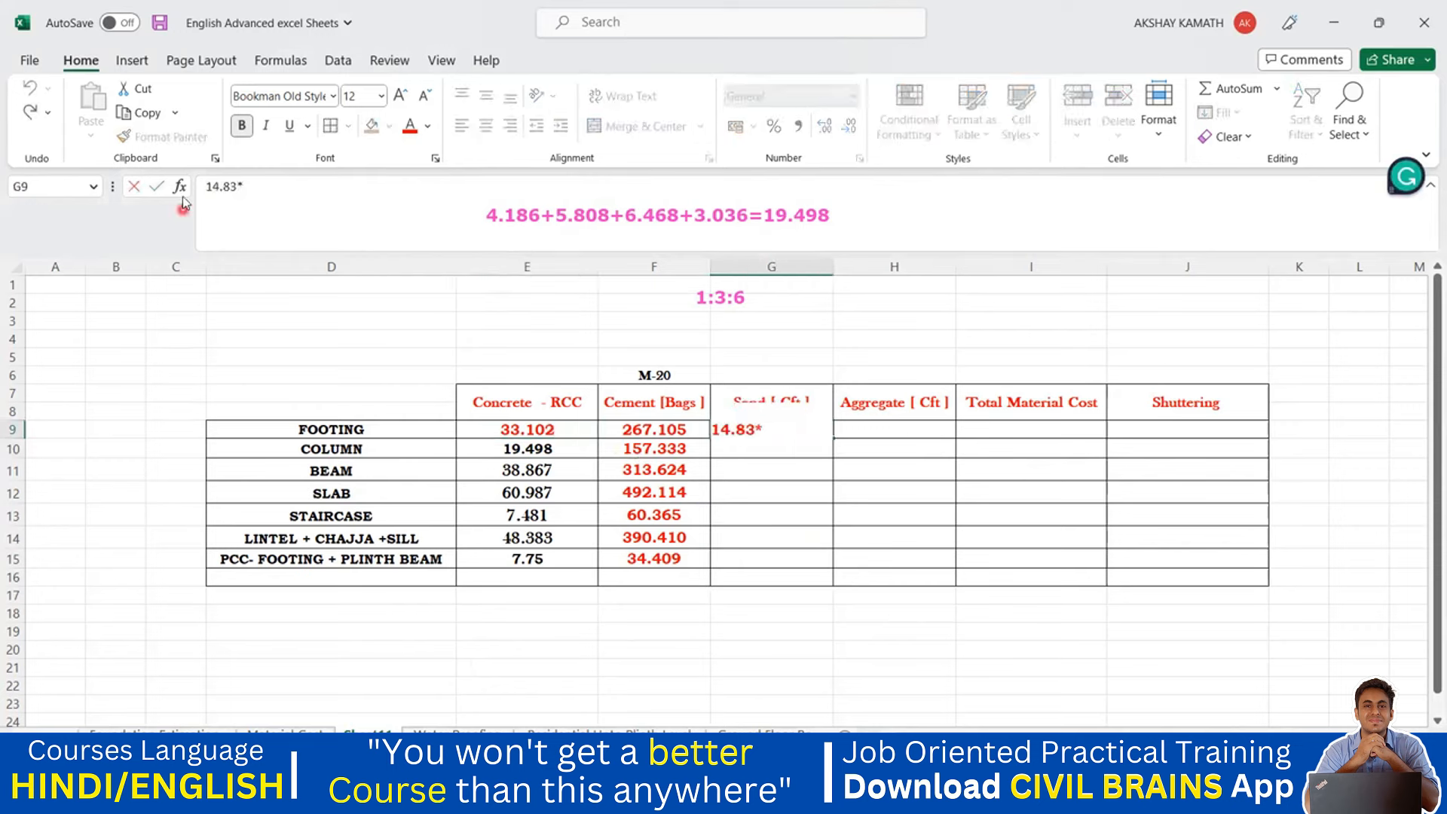
left_click(207, 187)
type("+")
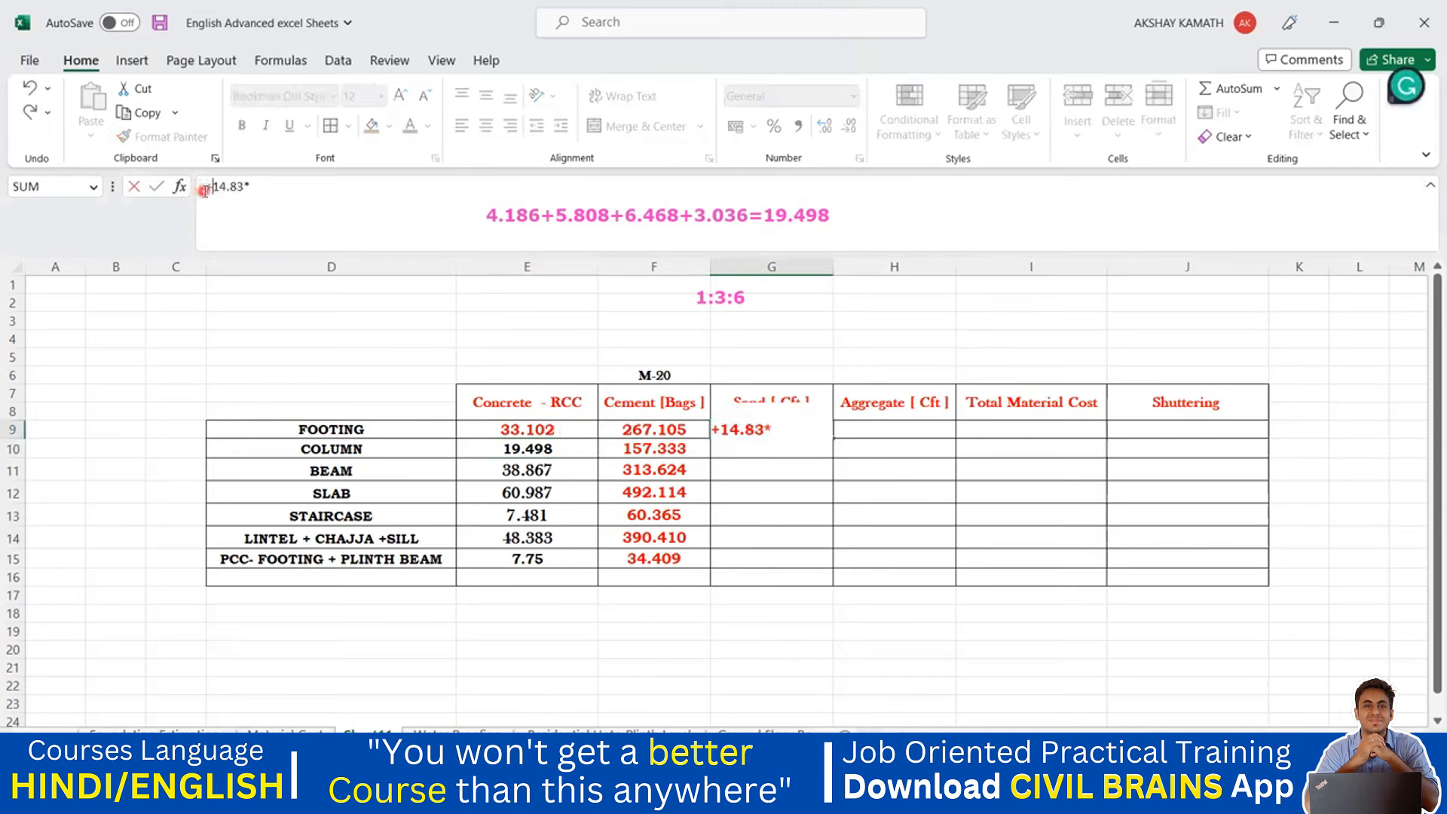
left_click(554, 430)
key("Return")
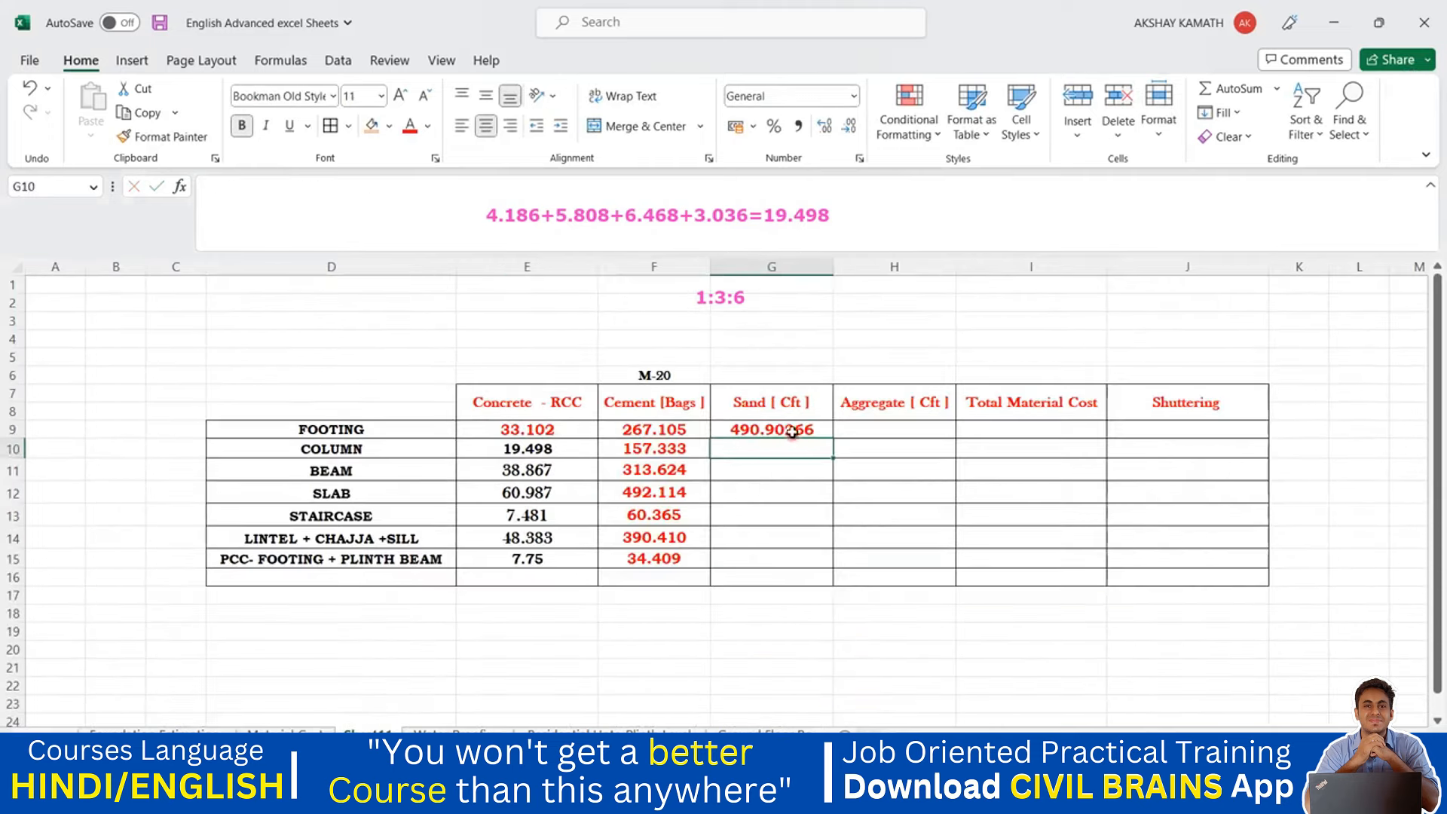
- Fill the sand formula from G9 down through G14 for column, beam, slab, staircase and lintel + chajja + sill
left_click(796, 432)
left_click_drag(829, 465, 817, 544)
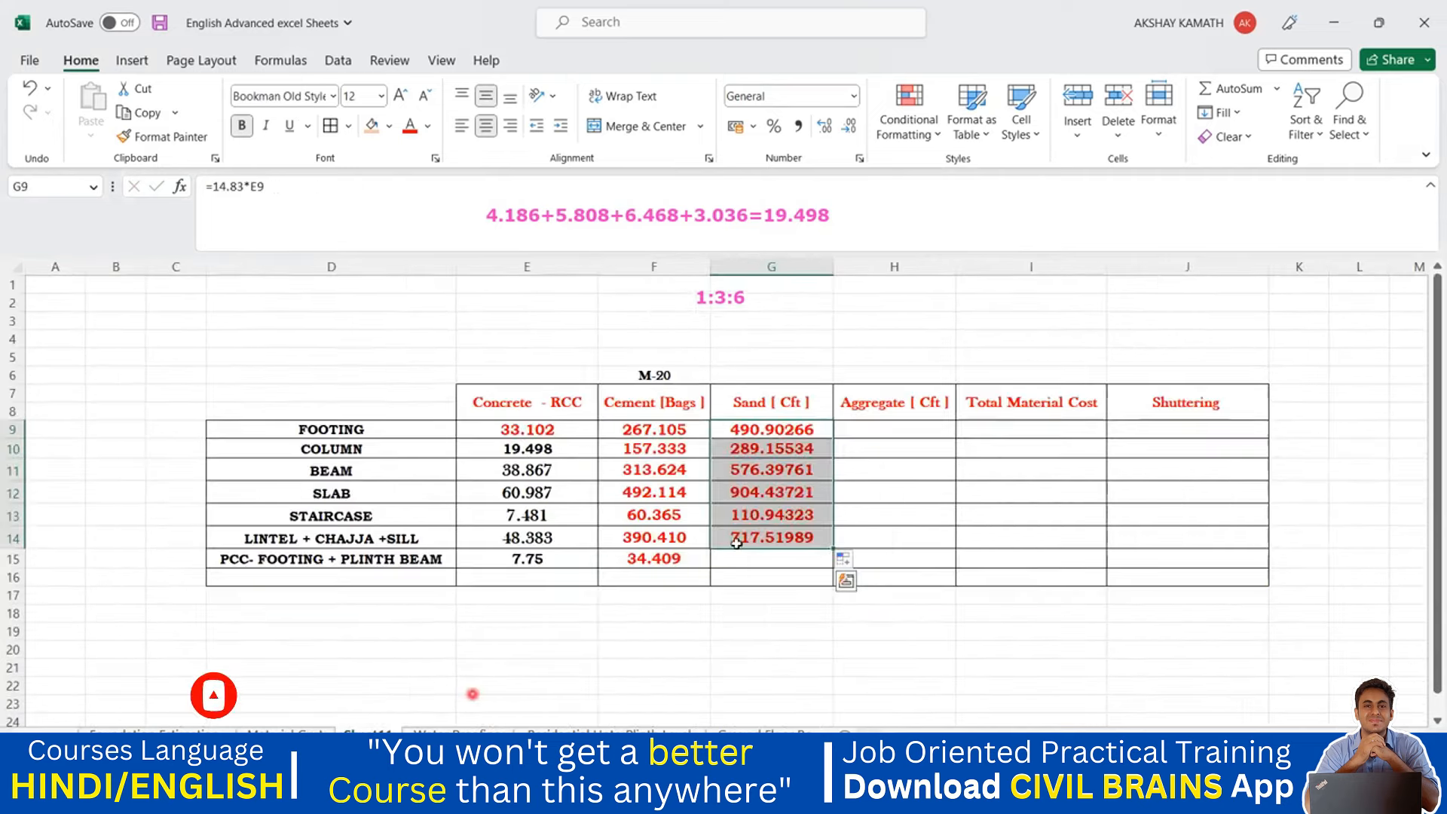
left_click(786, 537)
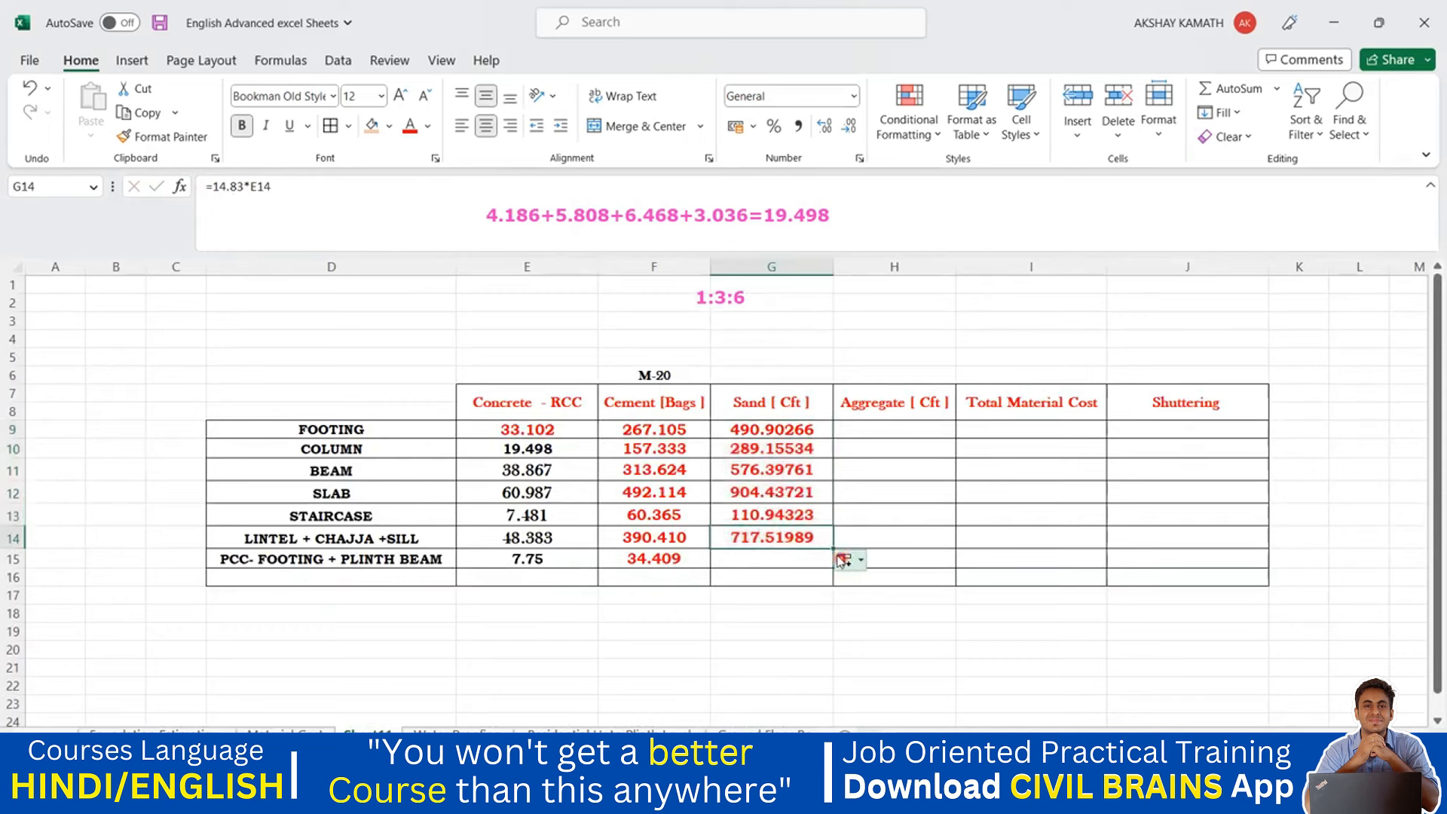
mouse_move(834, 549)
left_mouse_down()
mouse_move(834, 562)
mouse_move(832, 547)
left_mouse_up()
- Change the mix ratio on the costing sheet to 1:3:6 to obtain the PCC sand quantity per cubic metre
left_click(806, 562)
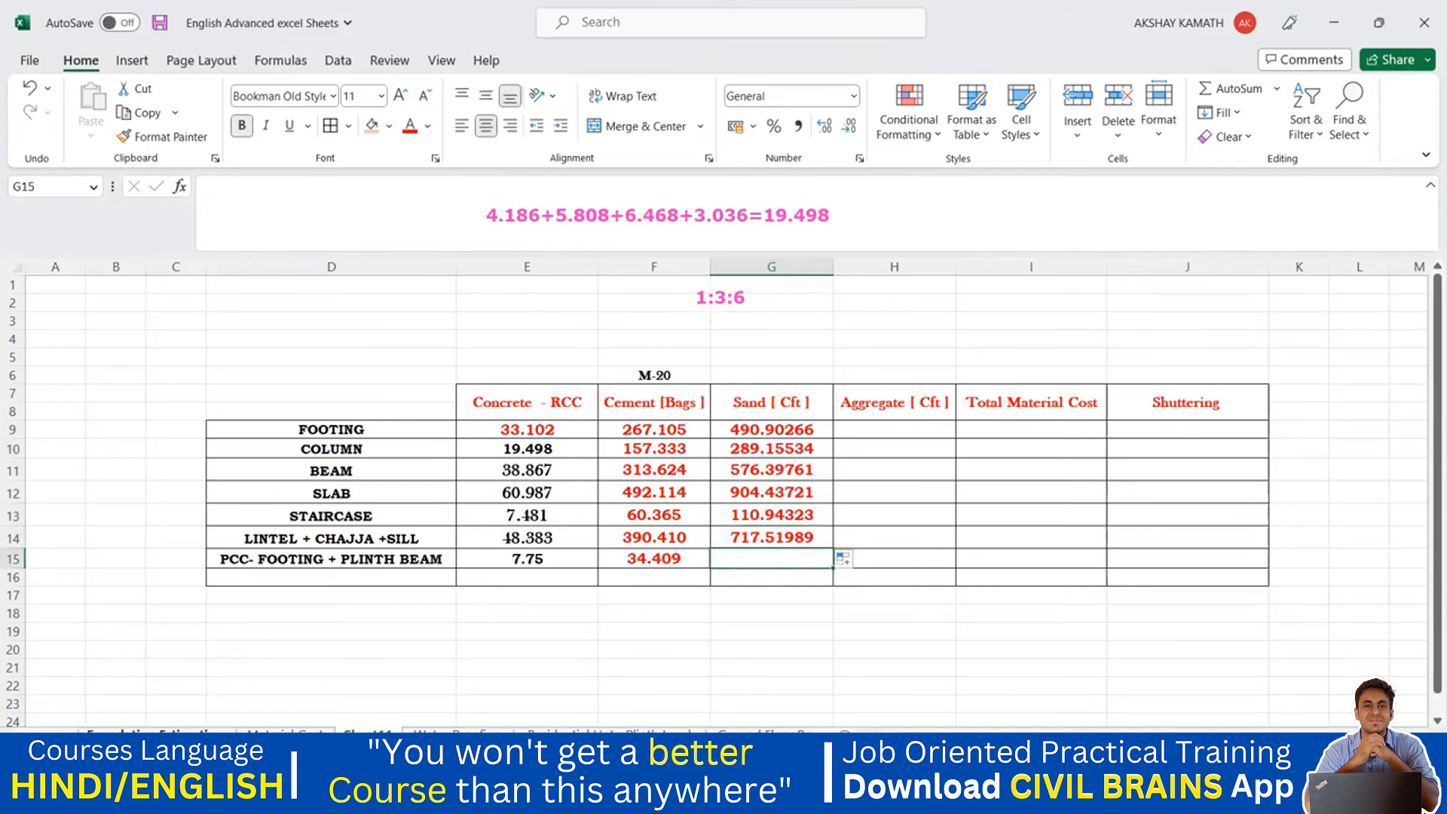
left_click(51, 736)
left_click(51, 736)
left_click(52, 736)
left_click(51, 736)
left_click(51, 736)
left_click(51, 737)
left_click(51, 737)
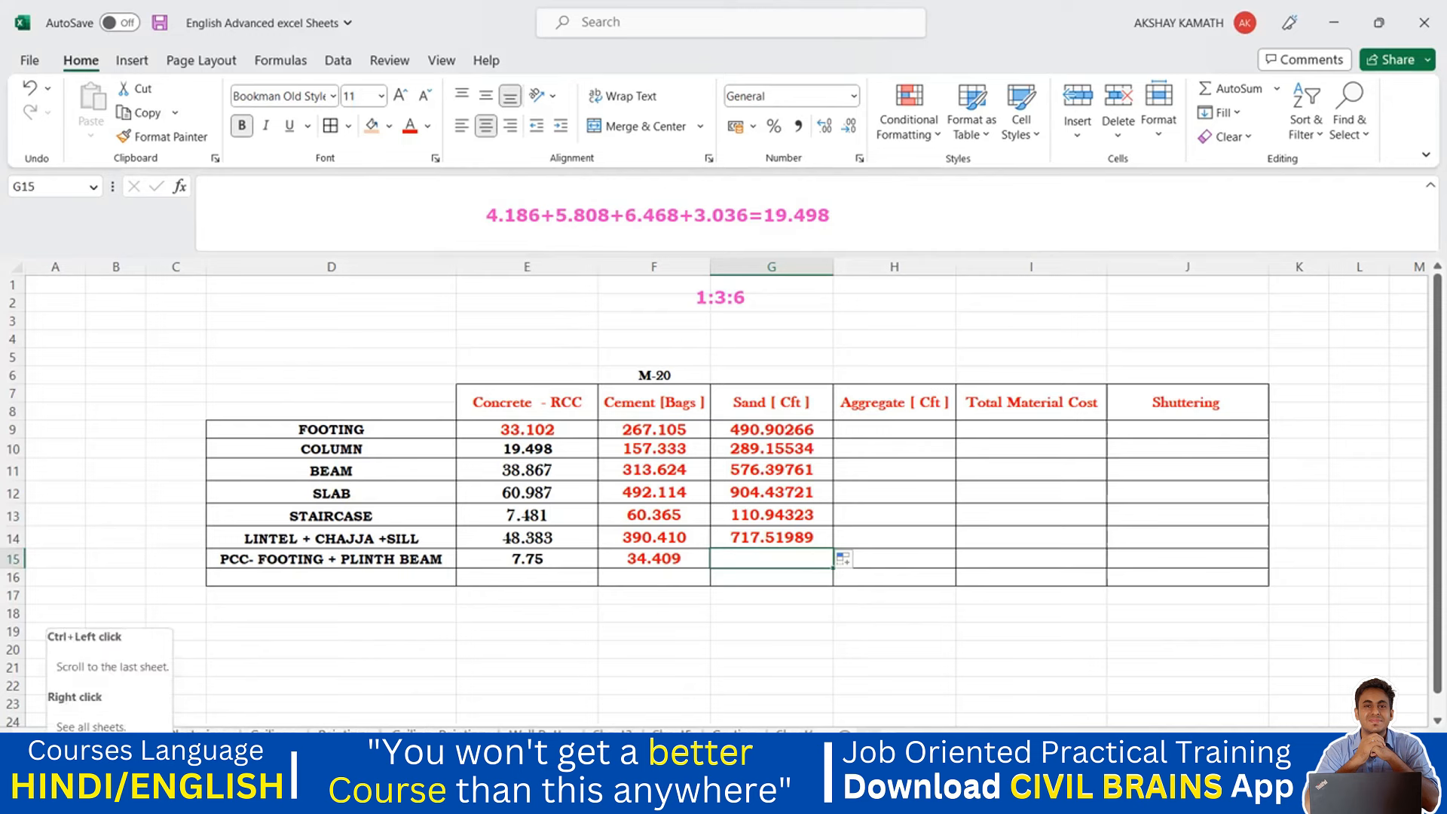
left_click(729, 735)
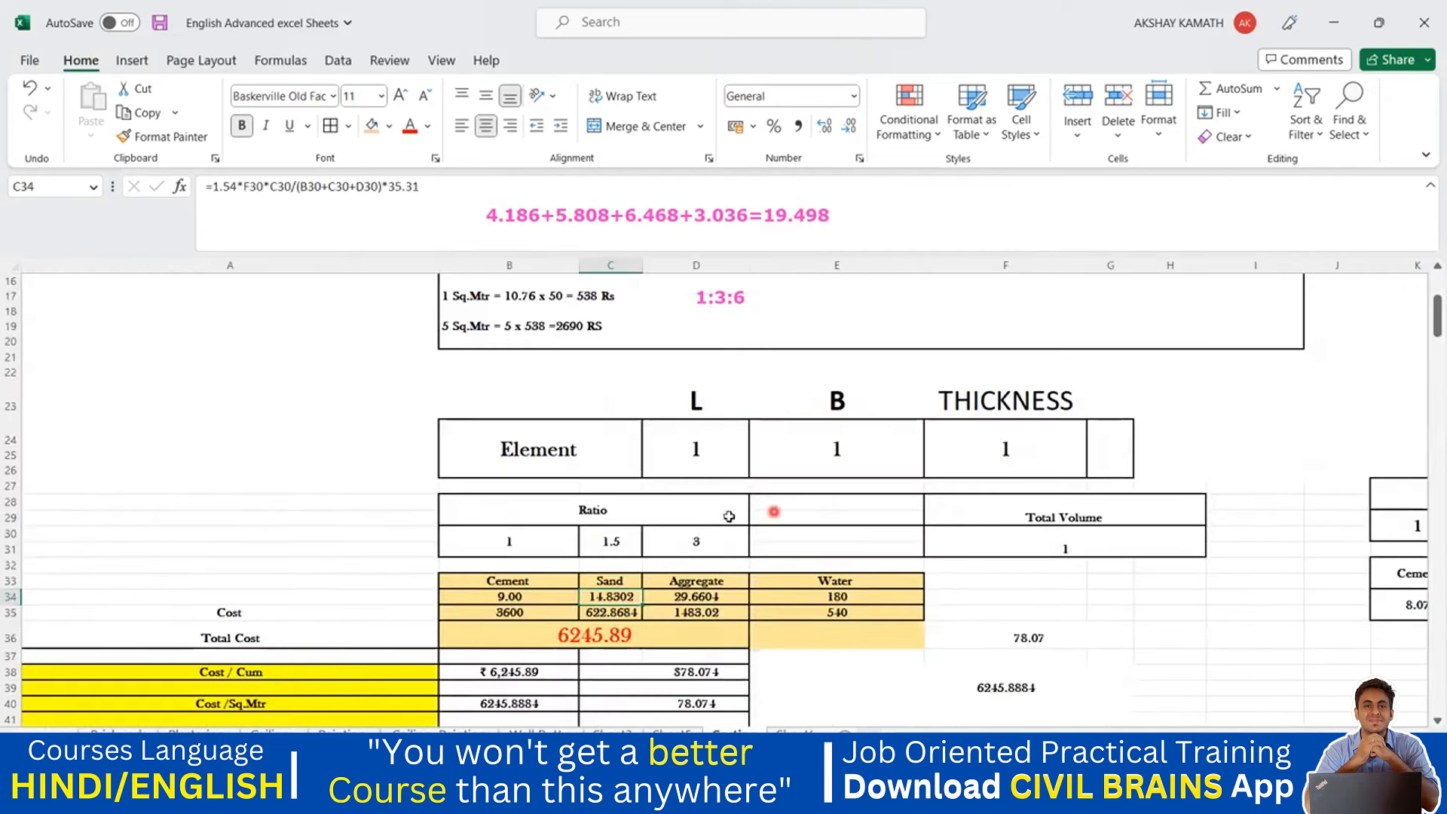
left_click(617, 541)
type("3")
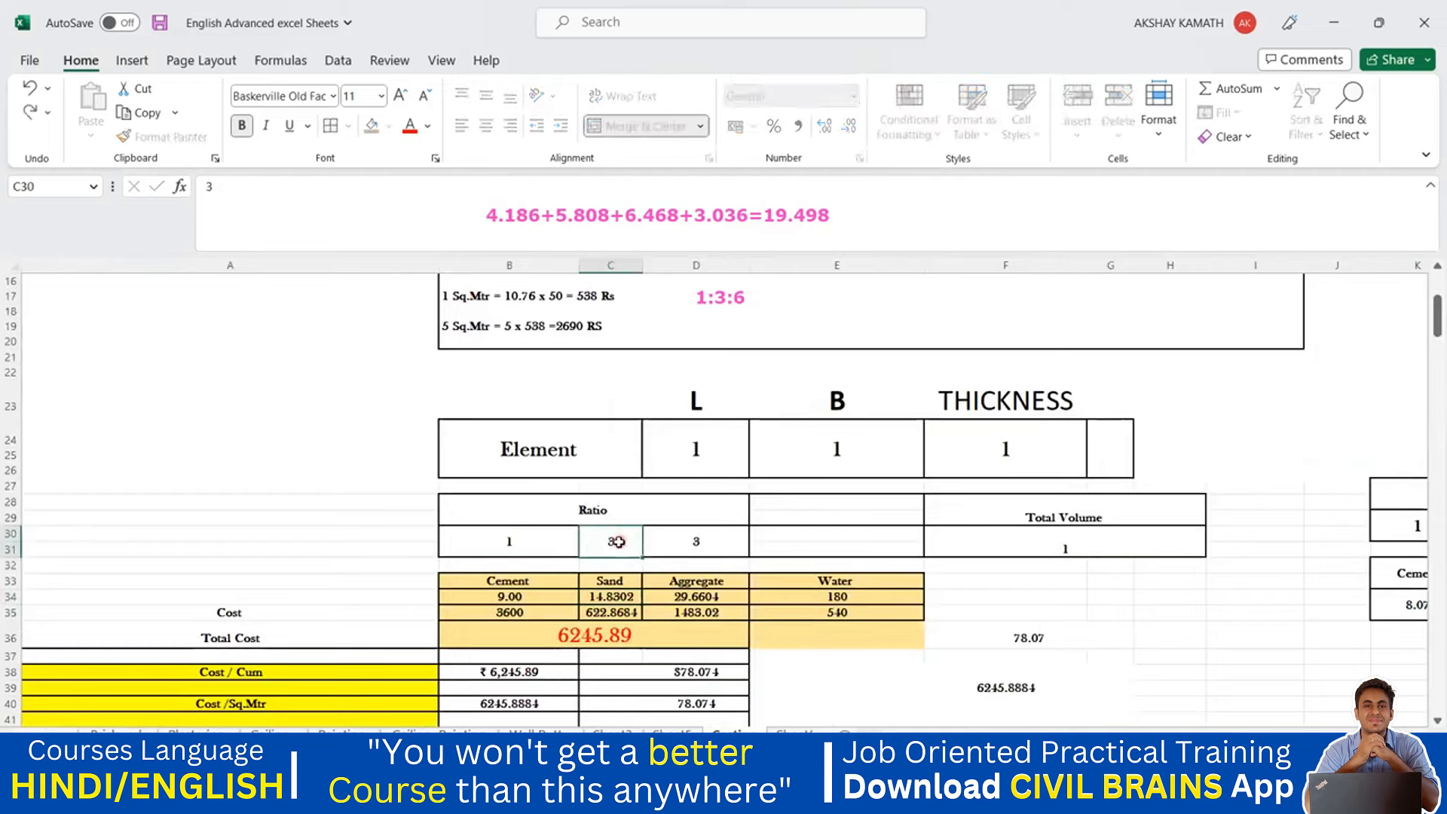
key("Tab")
type("6")
key("Tab")
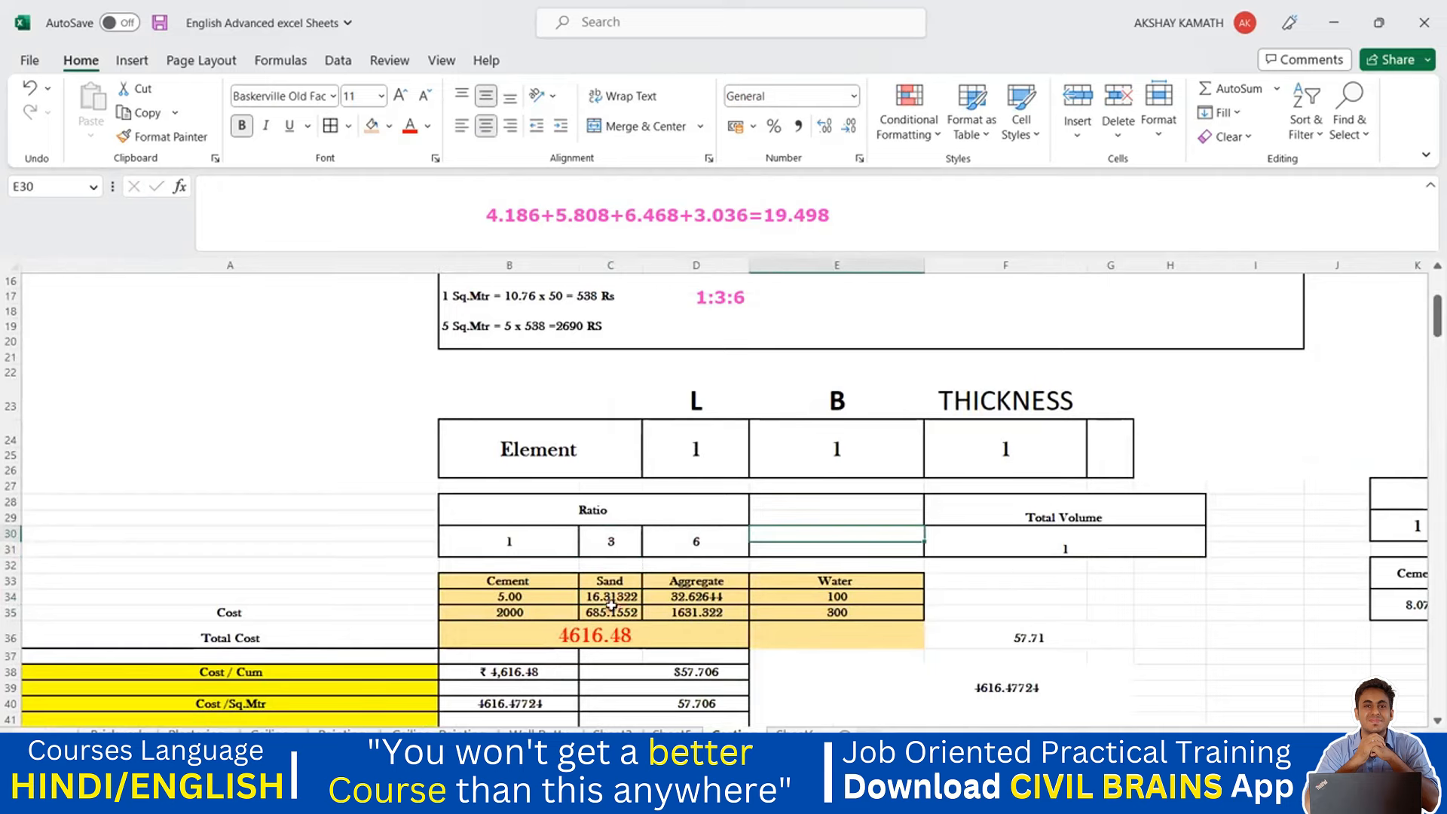
- Return to the table and enter the PCC sand formula in G15 as 16.31 multiplied by the concrete quantity in E15
left_click(30, 738)
left_click(30, 737)
left_click(30, 738)
left_click(31, 737)
left_click(30, 738)
left_click(30, 737)
left_click(360, 730)
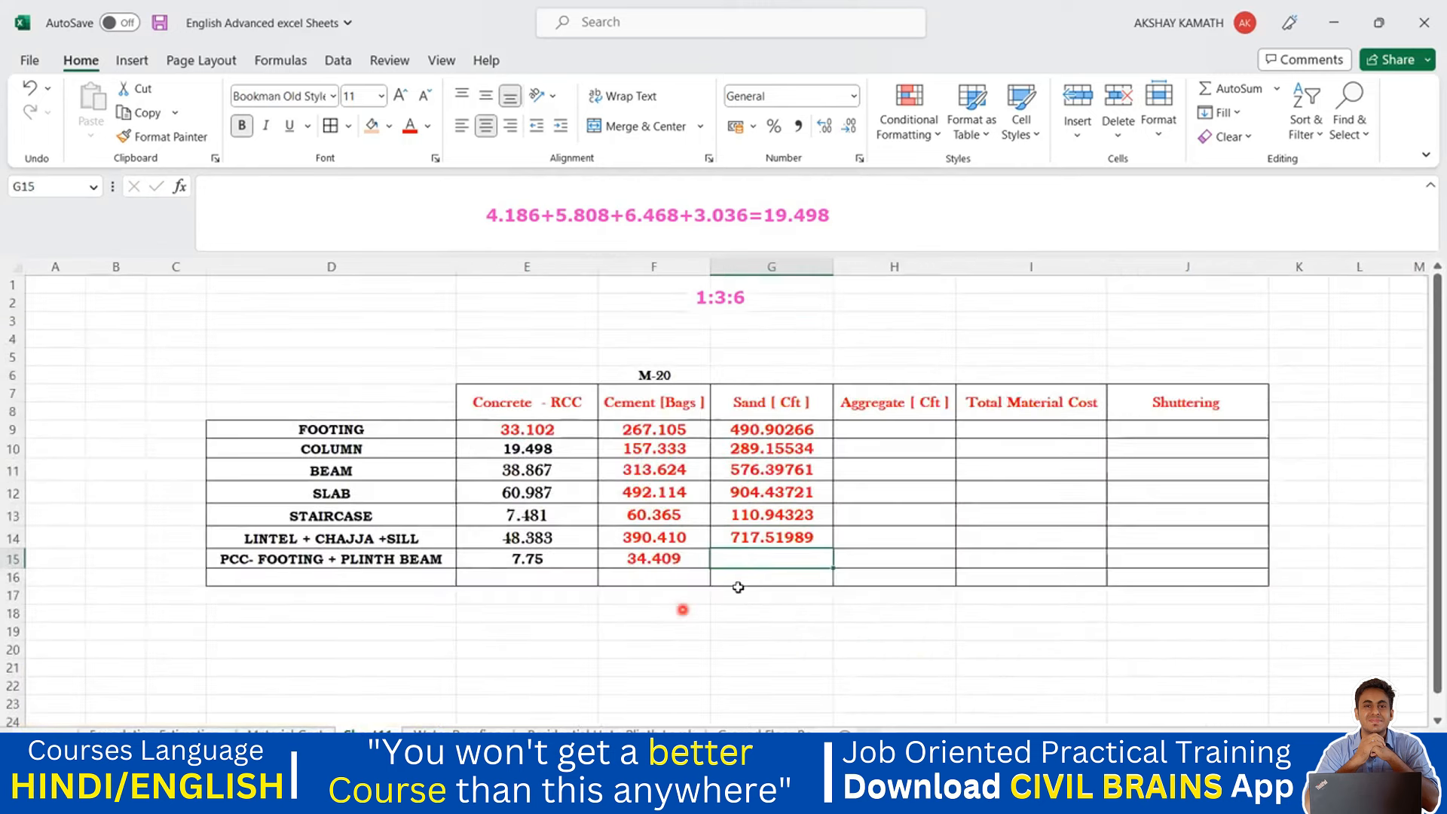
double_click(764, 556)
type("1")
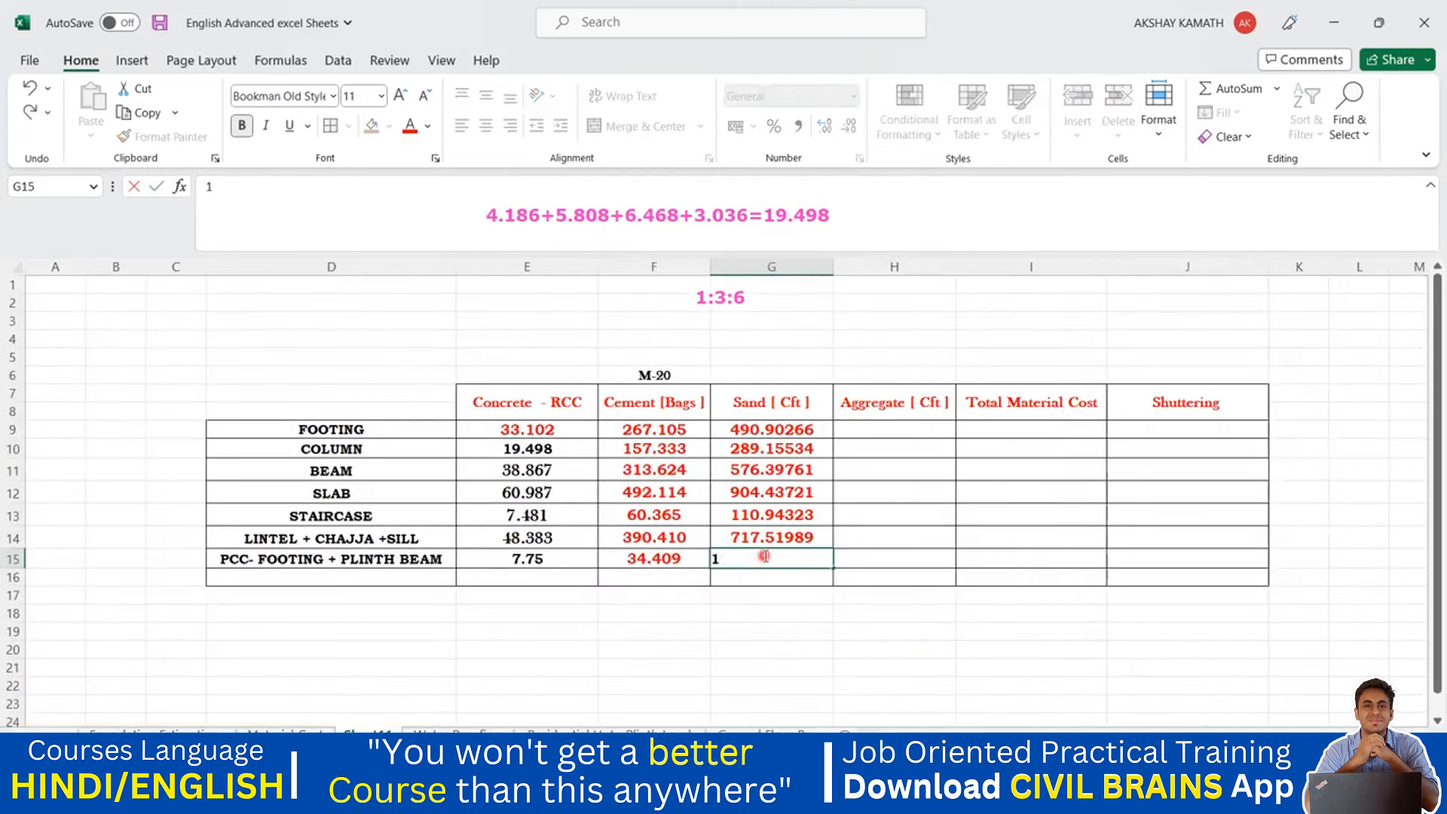
type("6.31*")
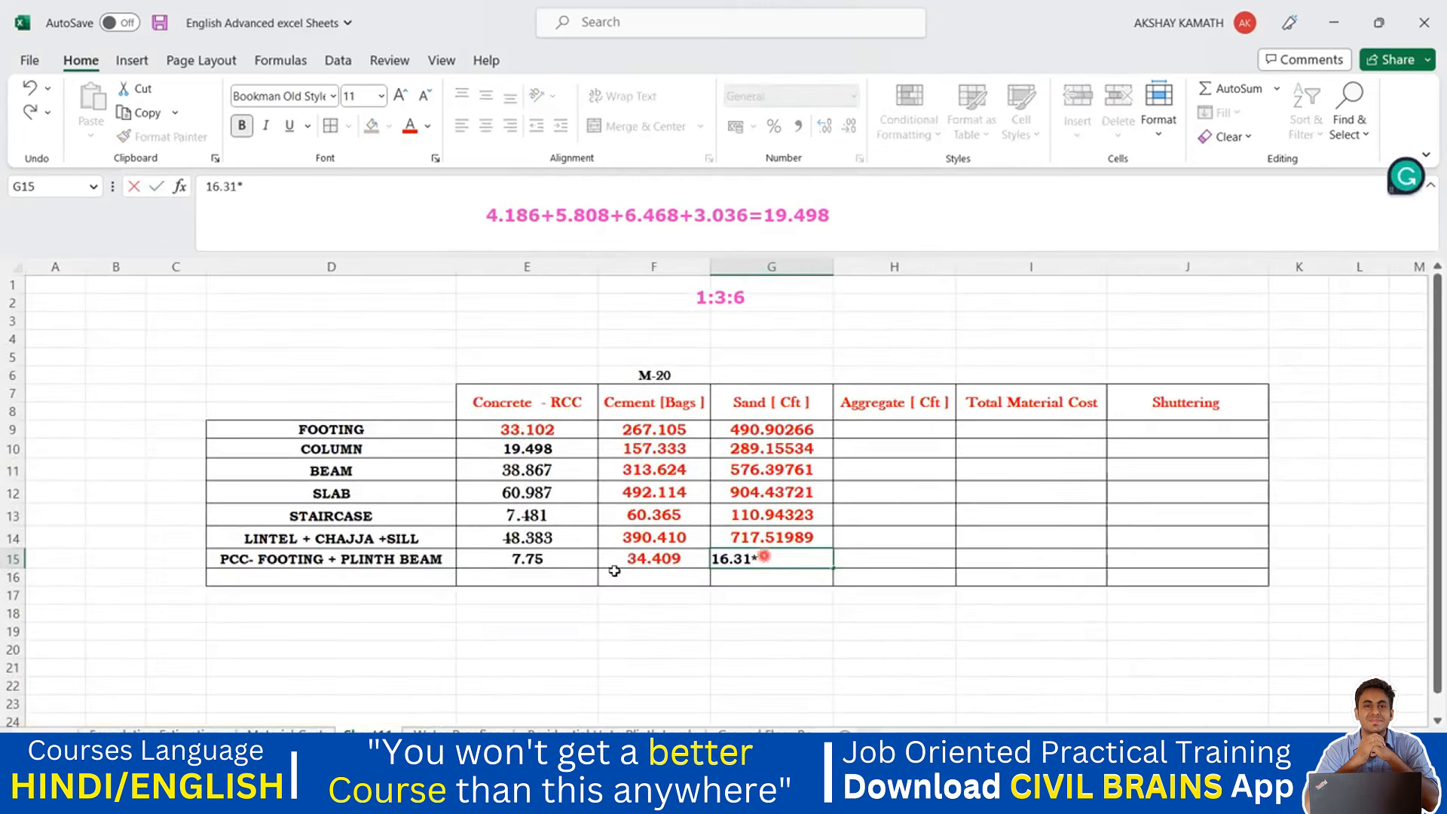
left_click(570, 551)
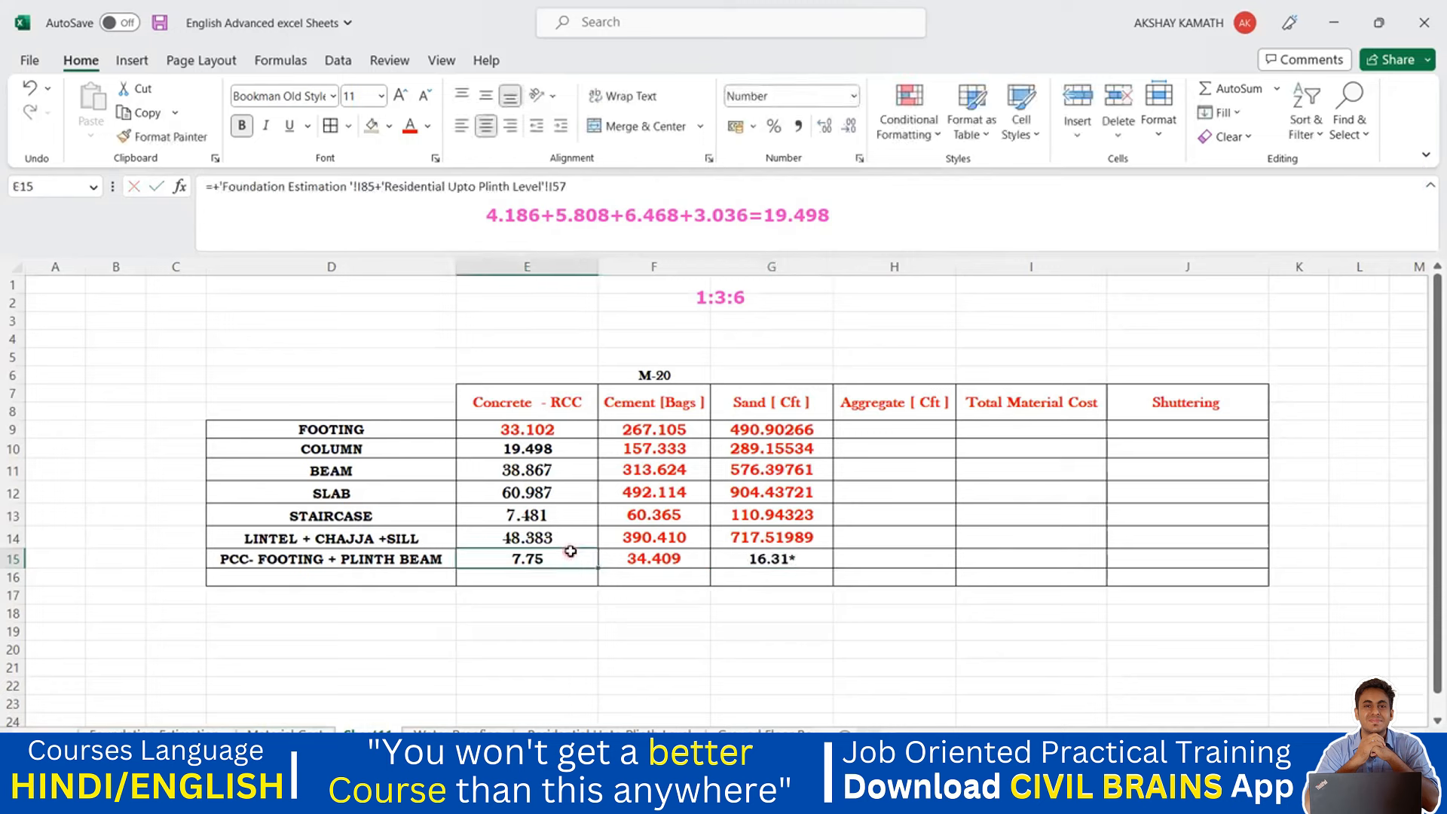
left_click(794, 595)
left_click(783, 562)
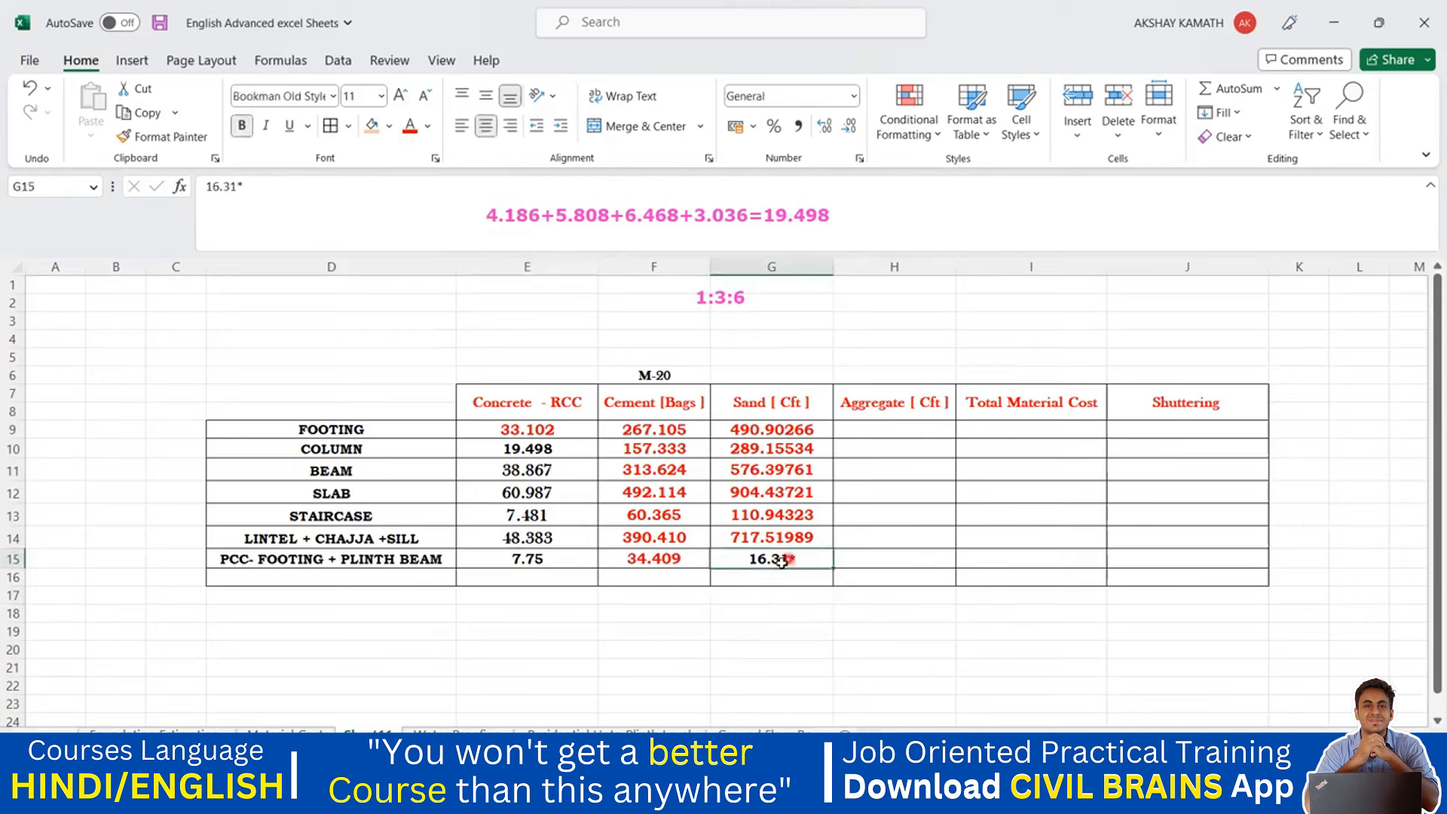
left_click(208, 187)
type("+")
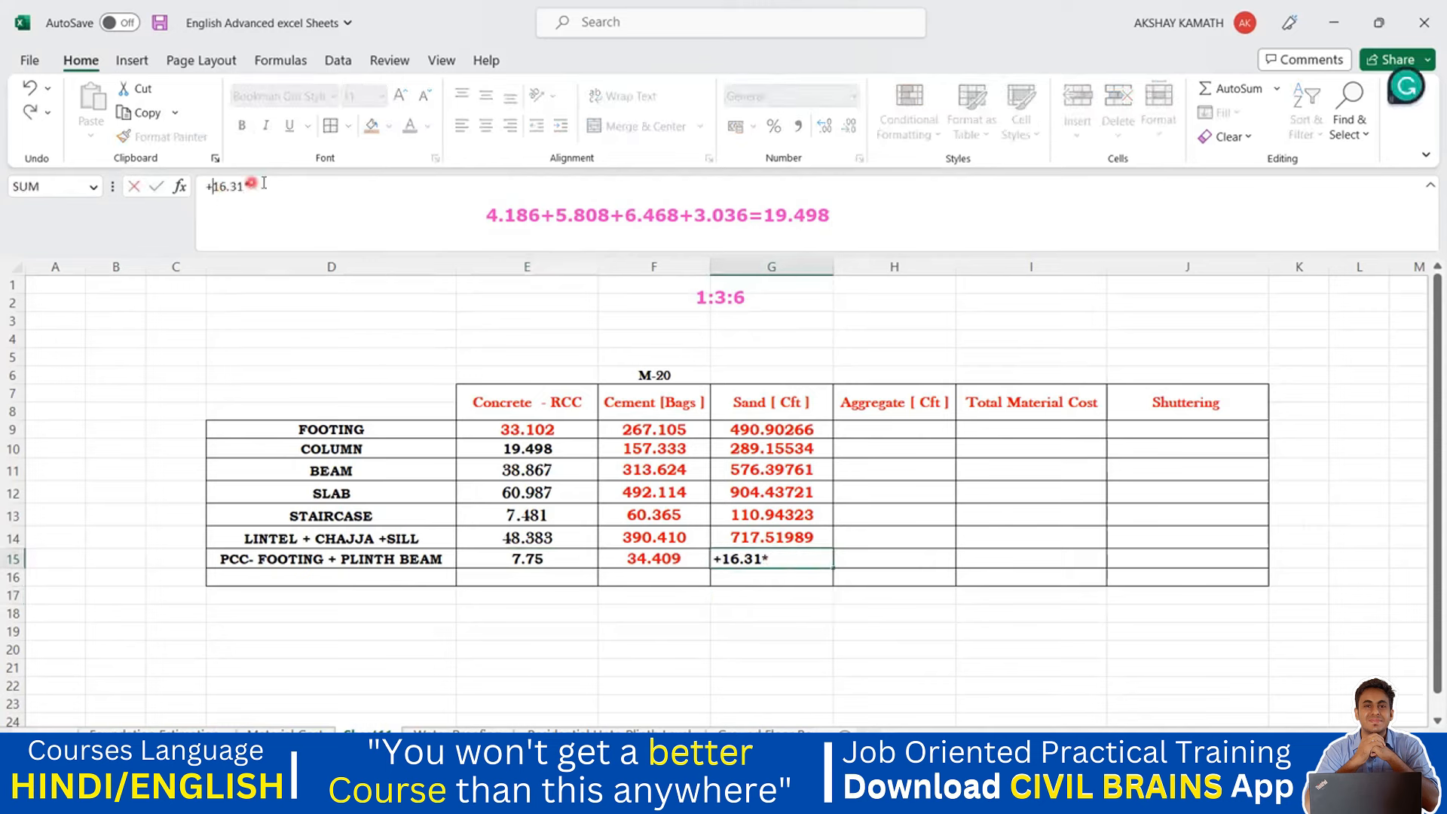
left_click(263, 183)
left_click(571, 556)
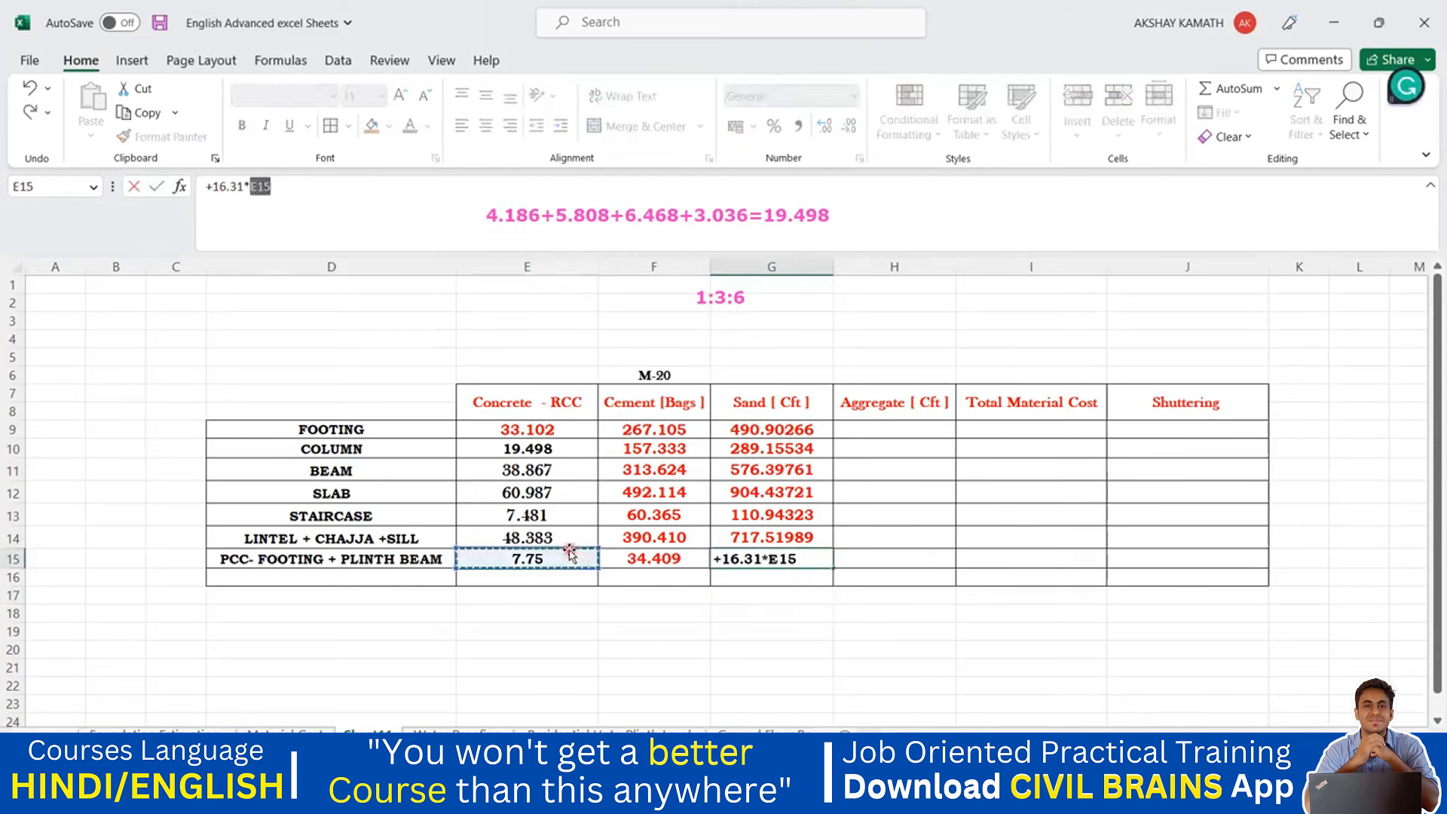
key("Return")
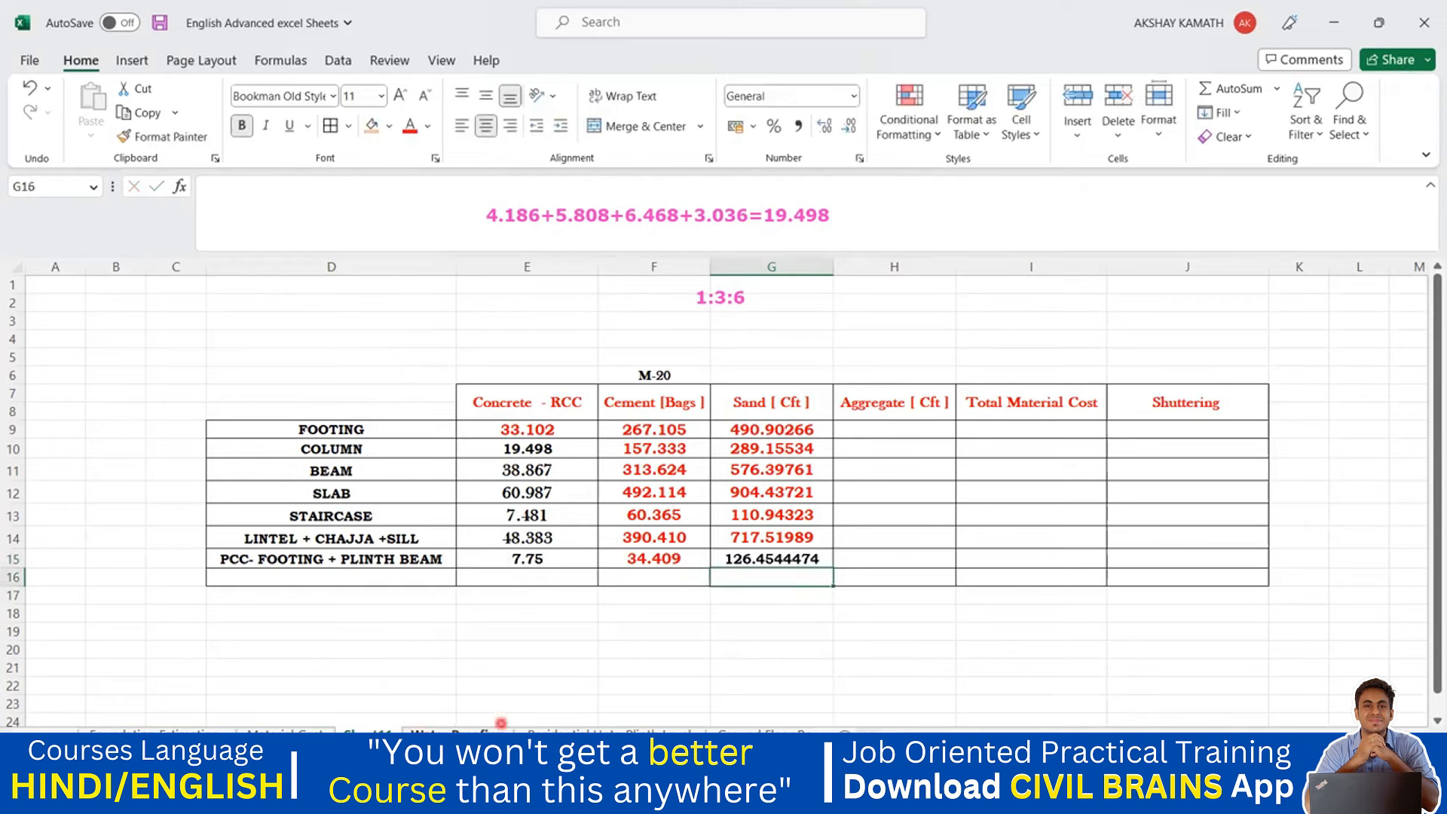
- Compare the PCC sand with the formula in F22 of the Material Cost sheet, and recheck the sand formulas in G14 and G15
left_click(320, 731)
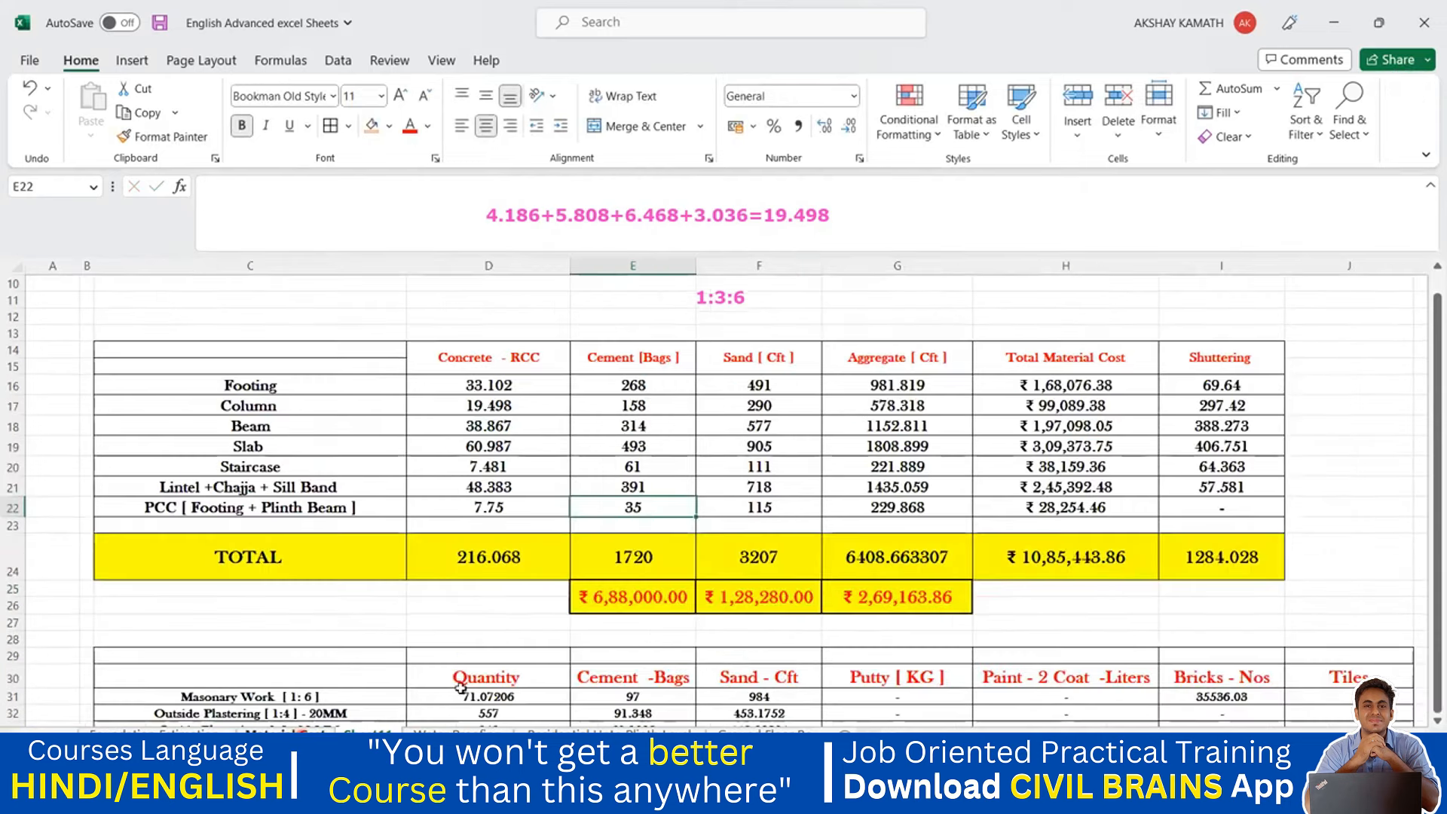
left_click(788, 508)
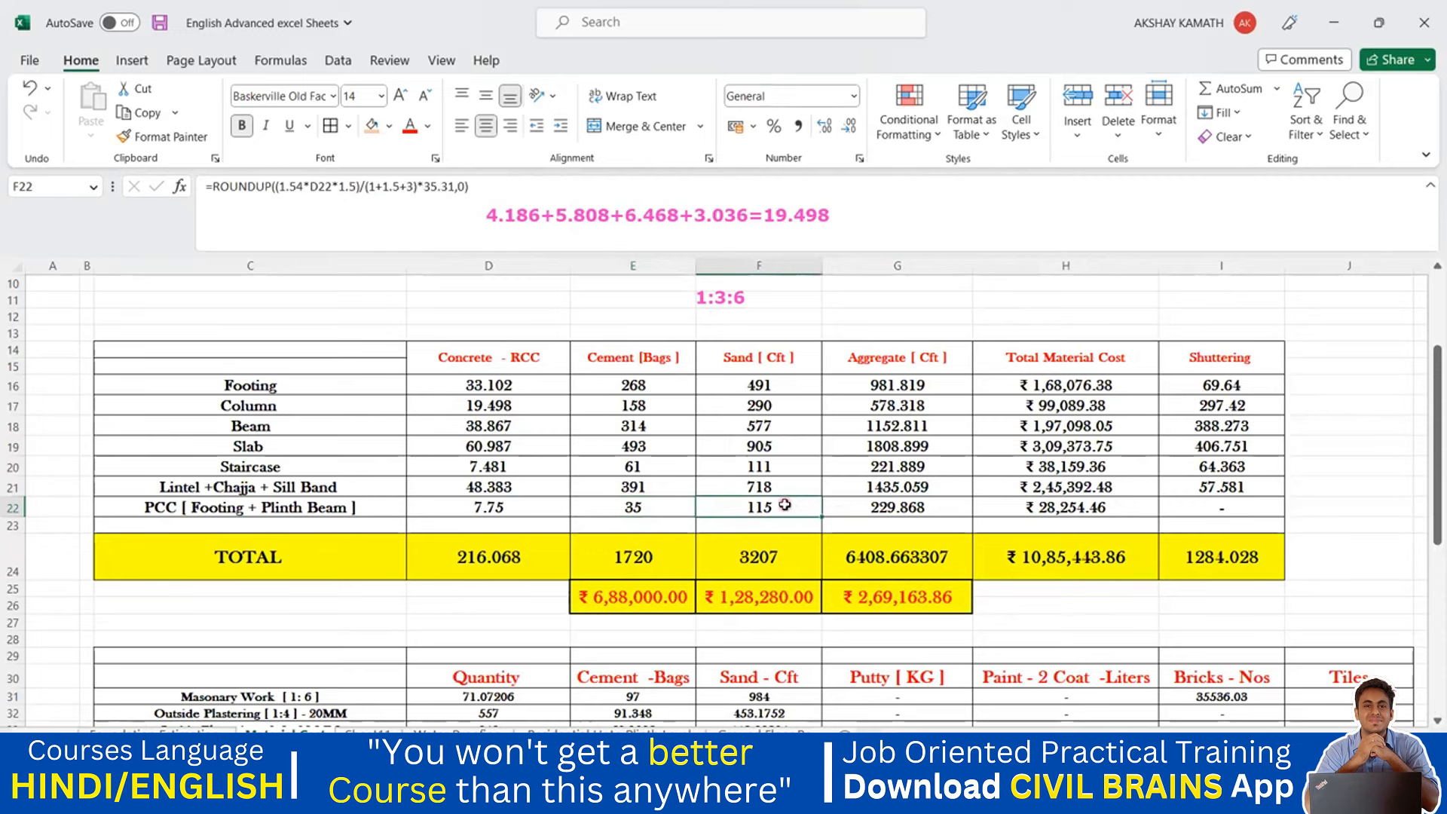
left_click(780, 508)
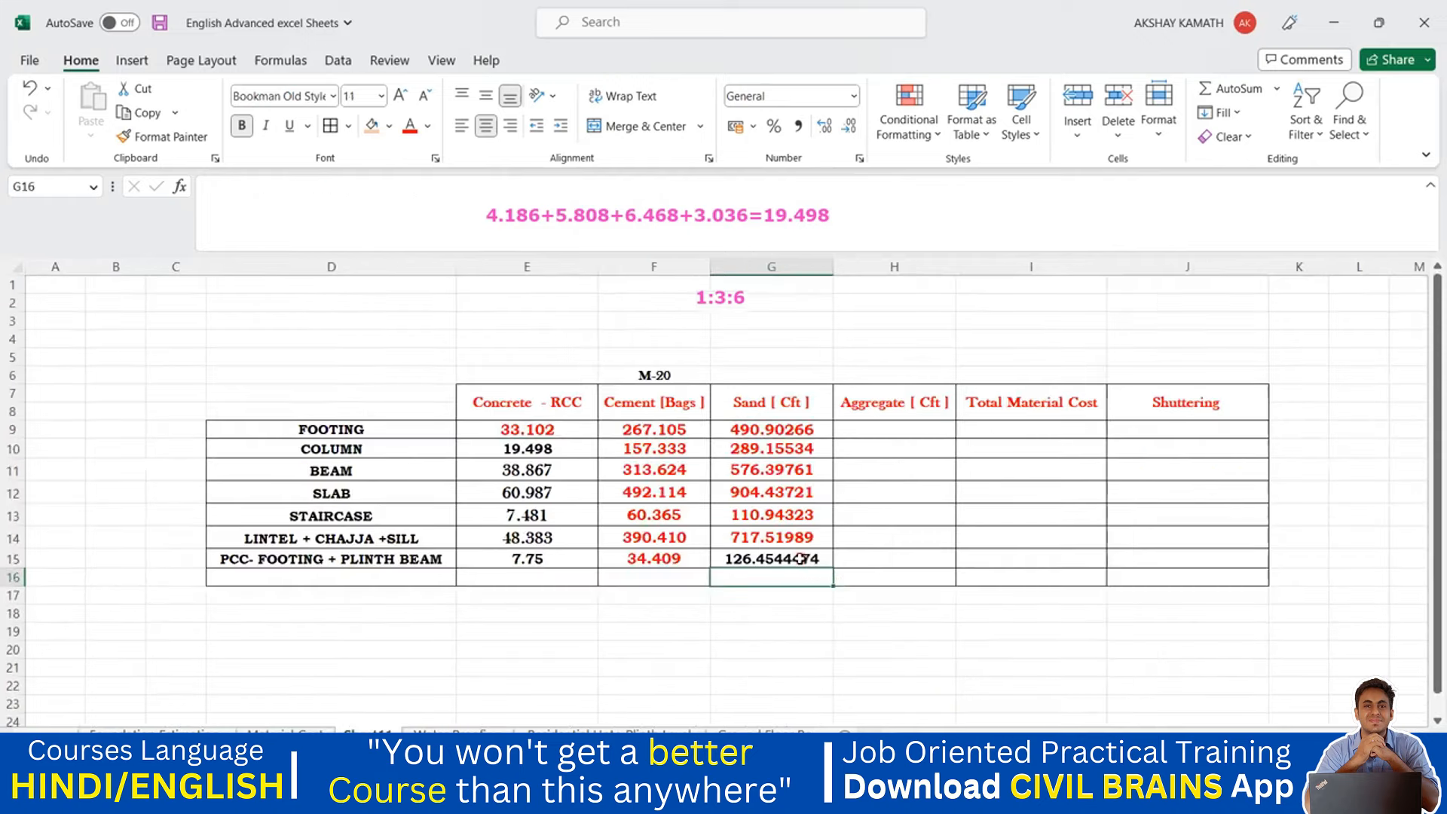
left_click(797, 554)
key("Up")
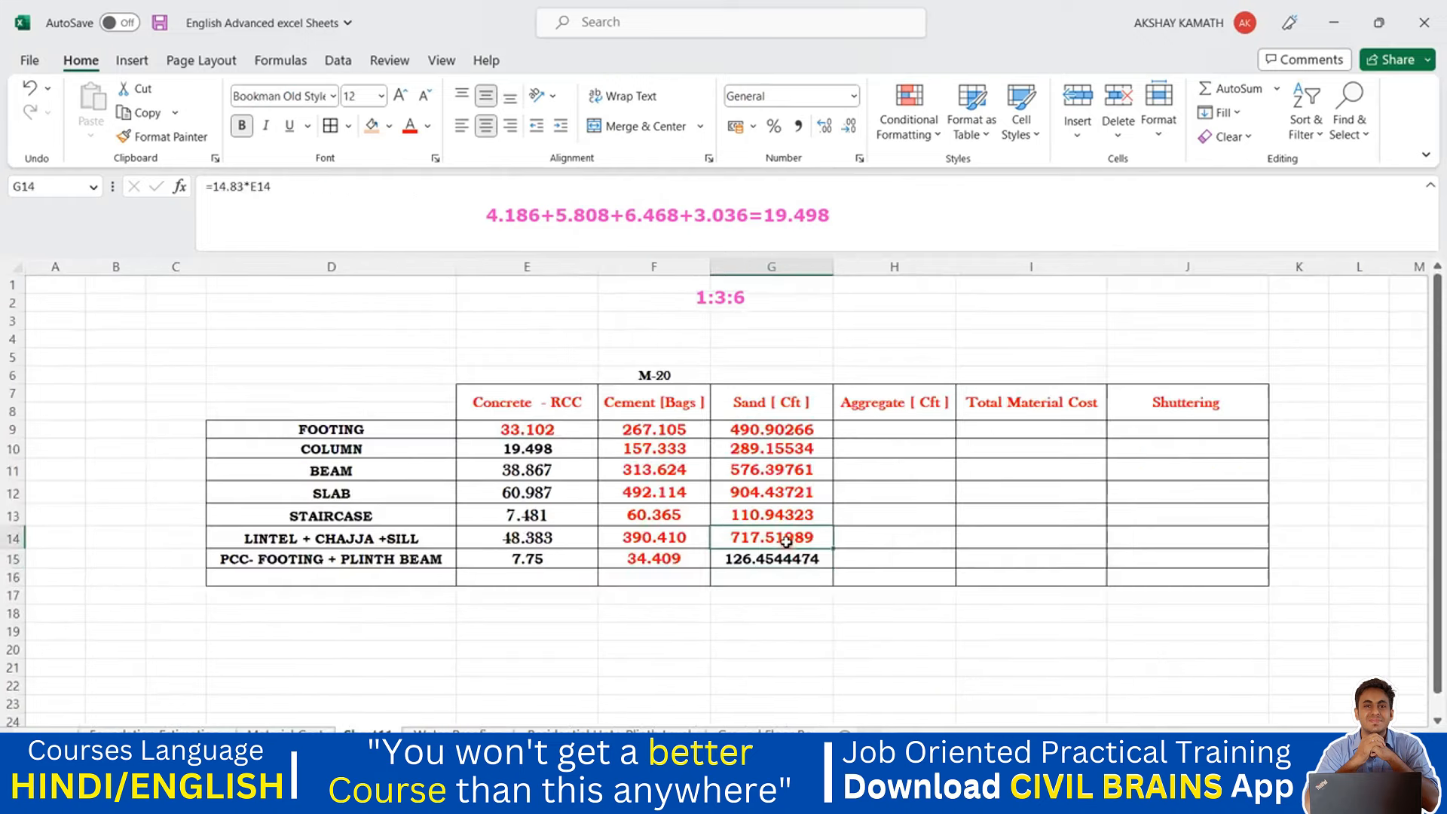
left_click(787, 556)
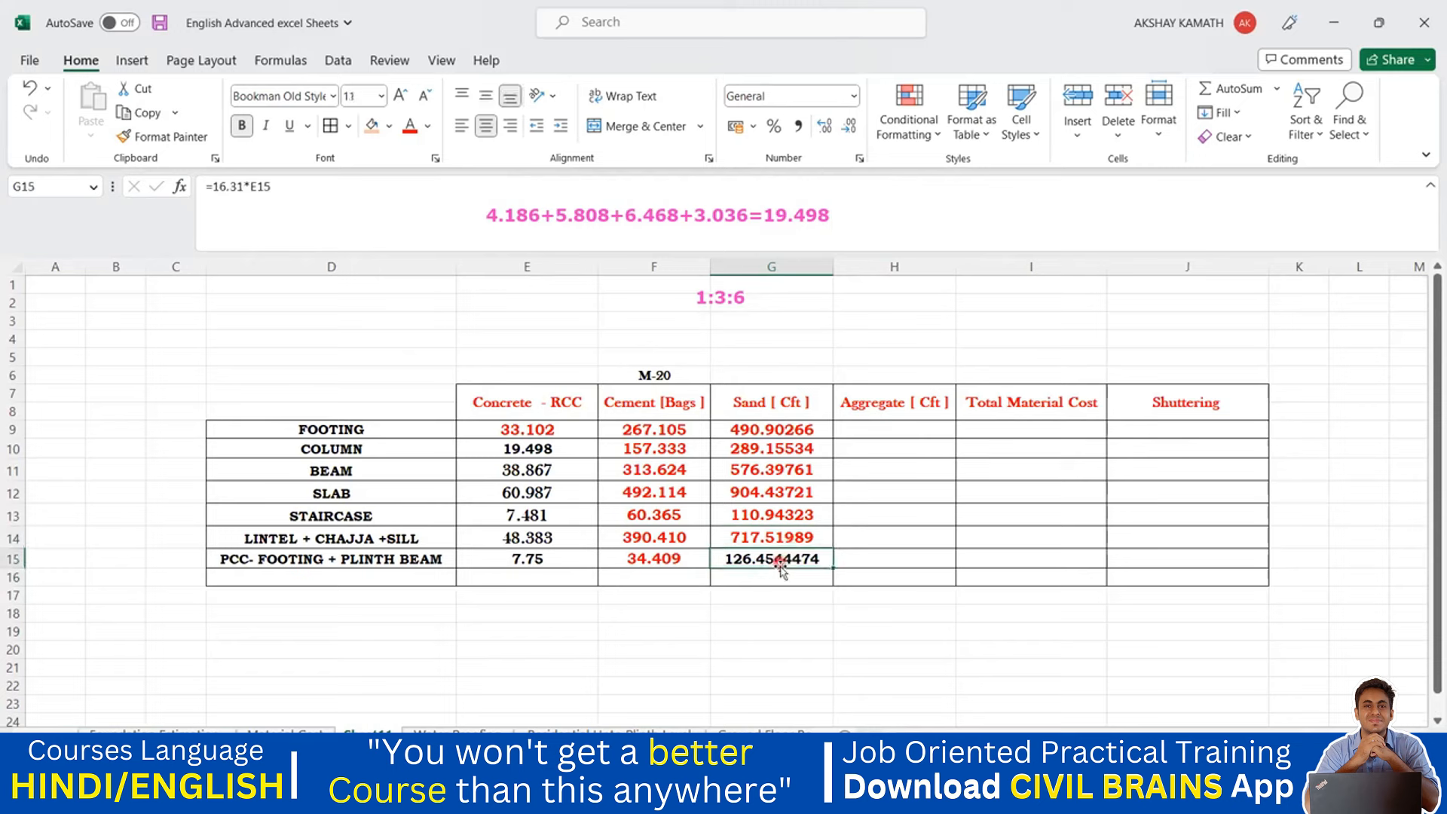
- Enter a check calculation in G18 below the table: 1.54*1*3/(1+3+6)/.0347
left_click(819, 682)
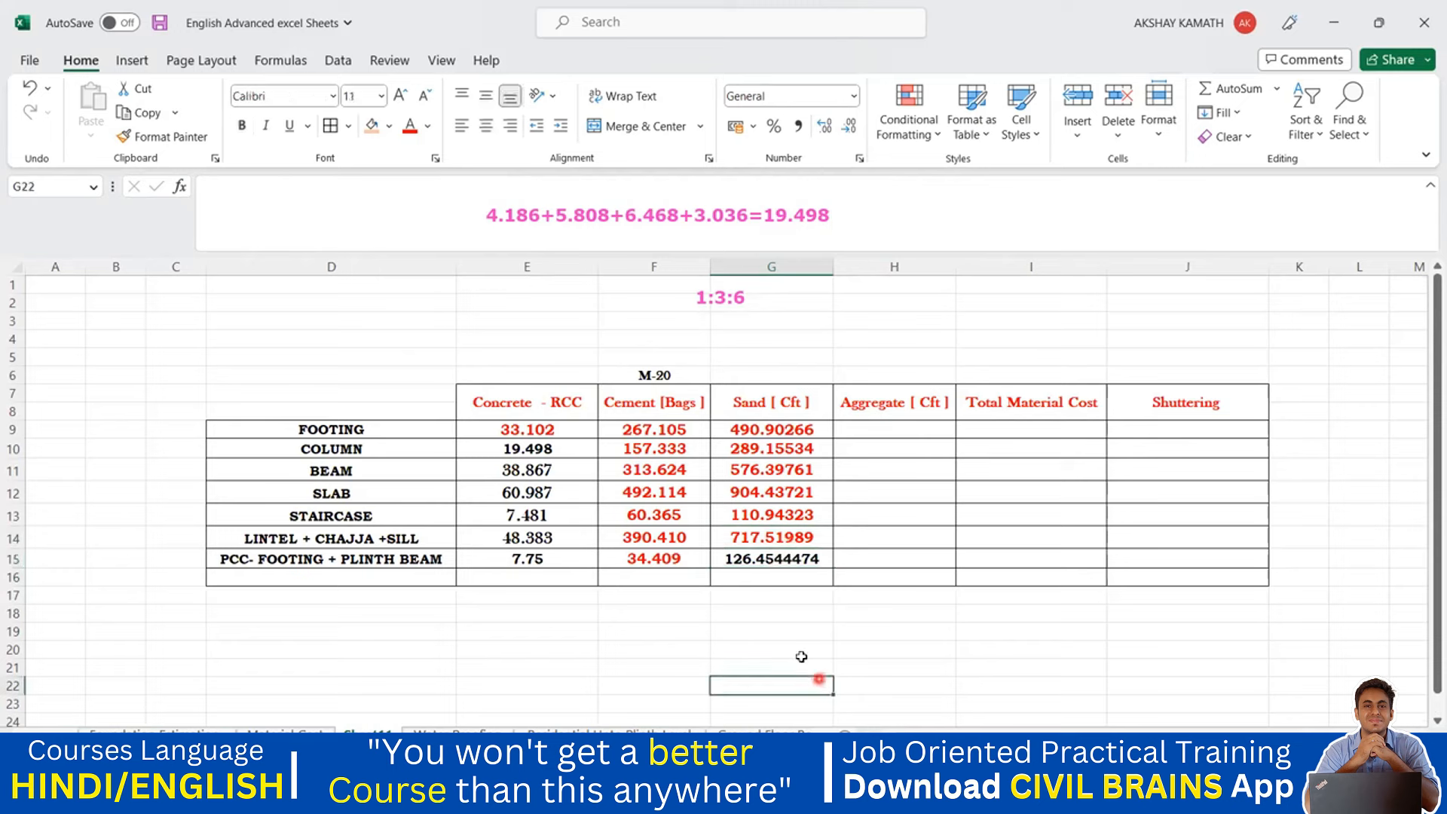
left_click(752, 614)
double_click(752, 614)
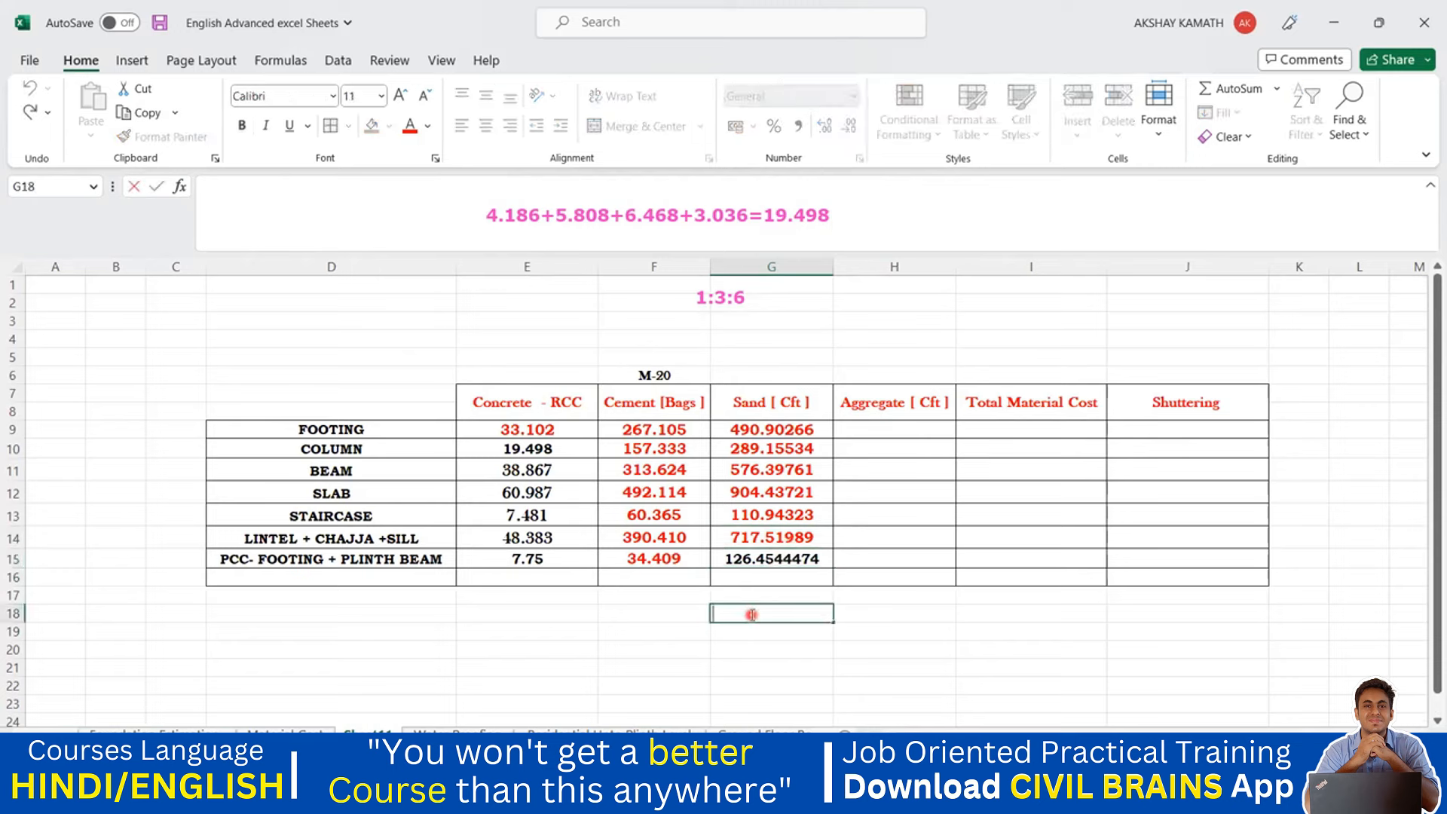
type("+1.54*1*3/(1+3+6)/")
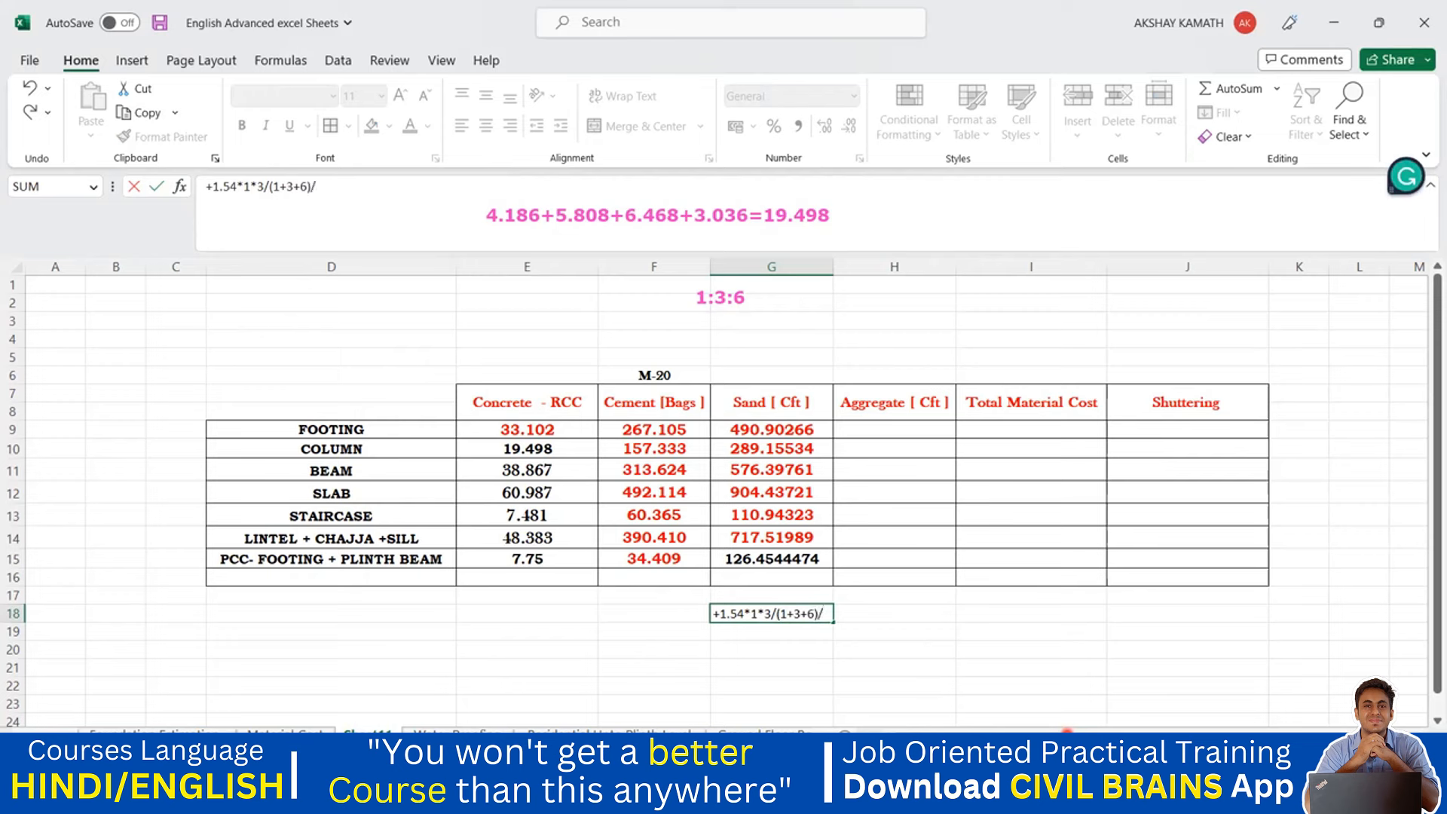
type(".0347")
key("Return")
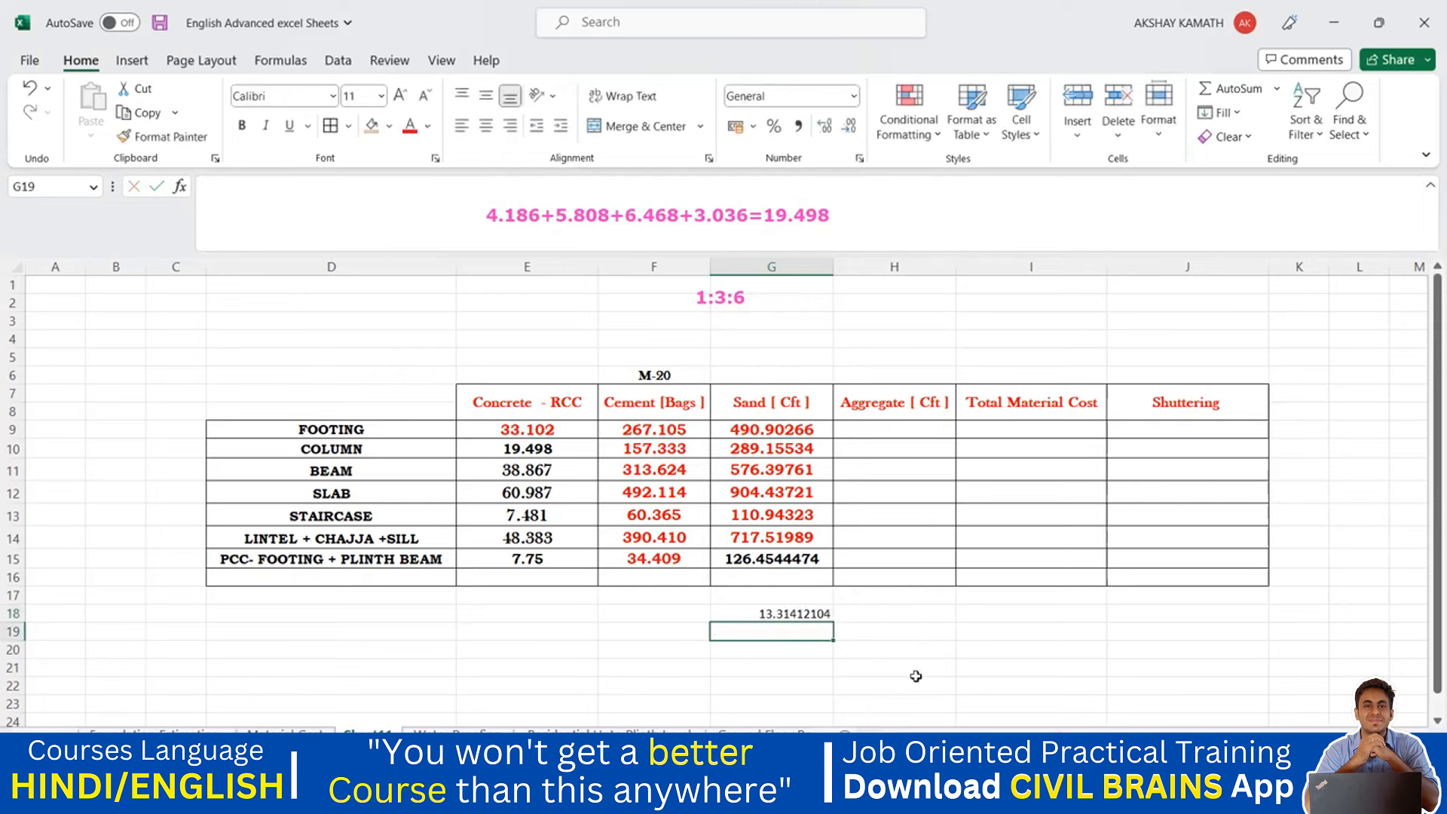
- Correct the G18 check formula by replacing the division by 0.0347 with multiplication by 35.31
left_click(809, 612)
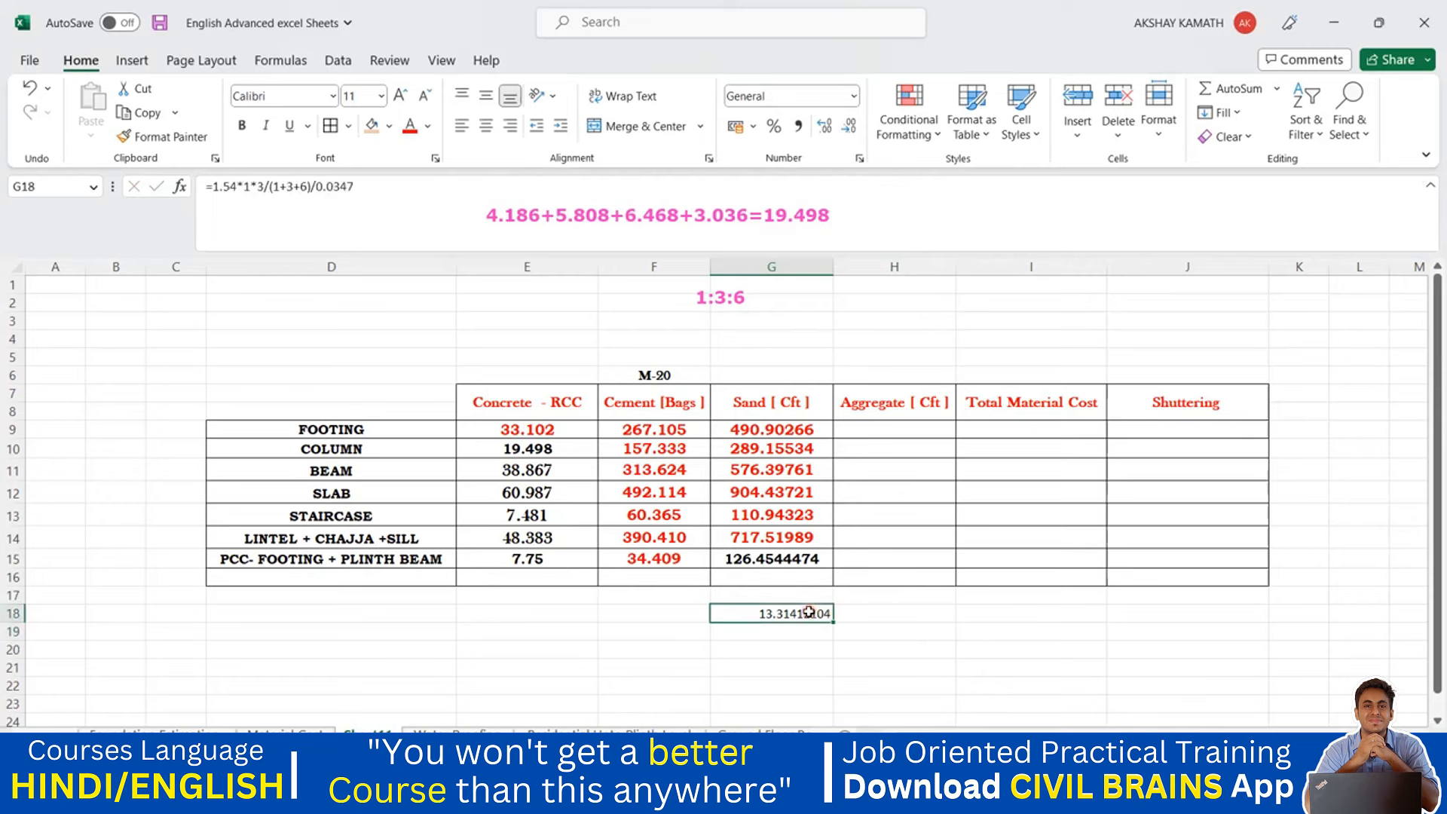
left_click(421, 196)
key("BackSpace")
key("BackSpace")
key("BackSpace")
key("BackSpace")
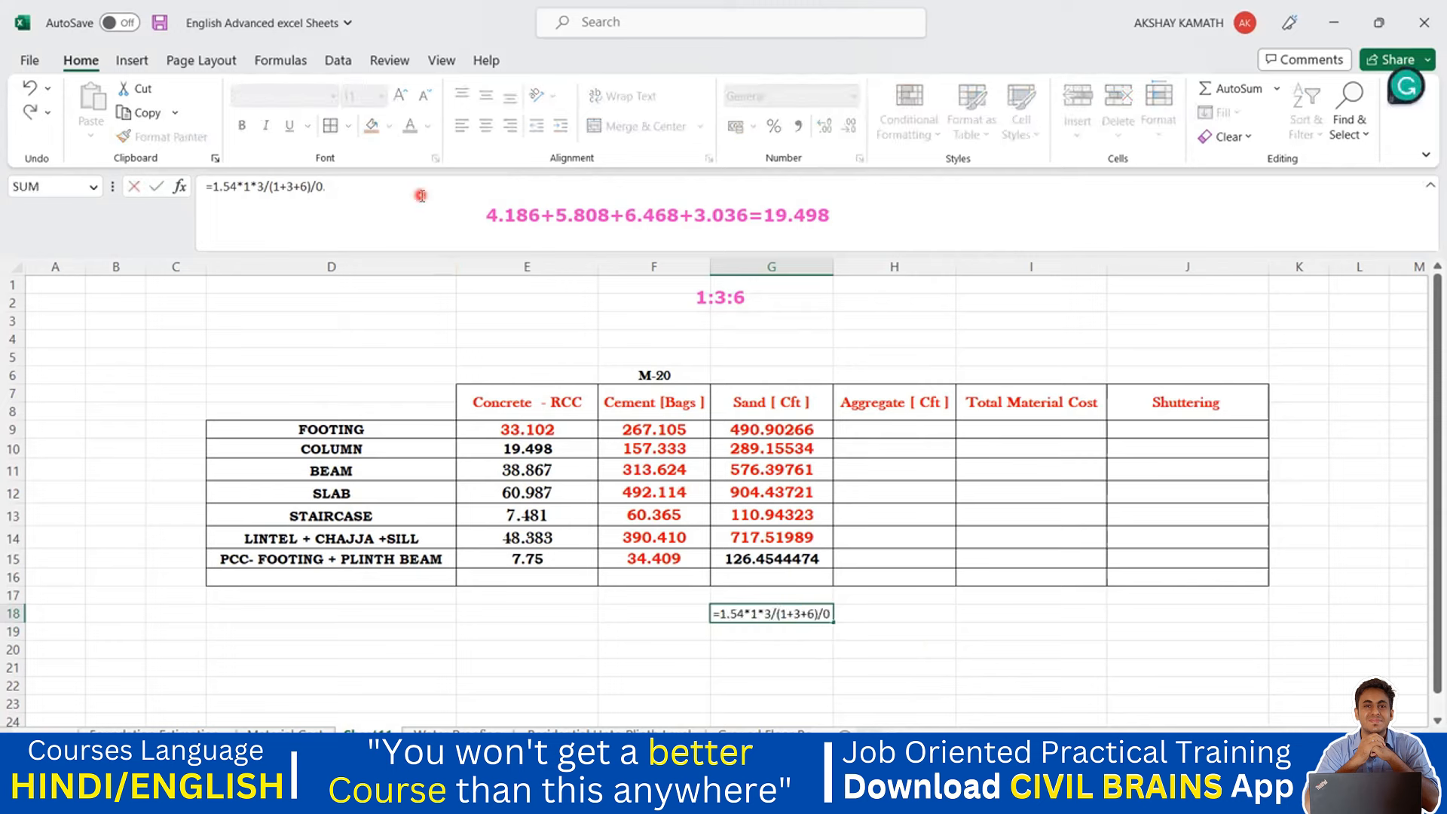
type("*35.31")
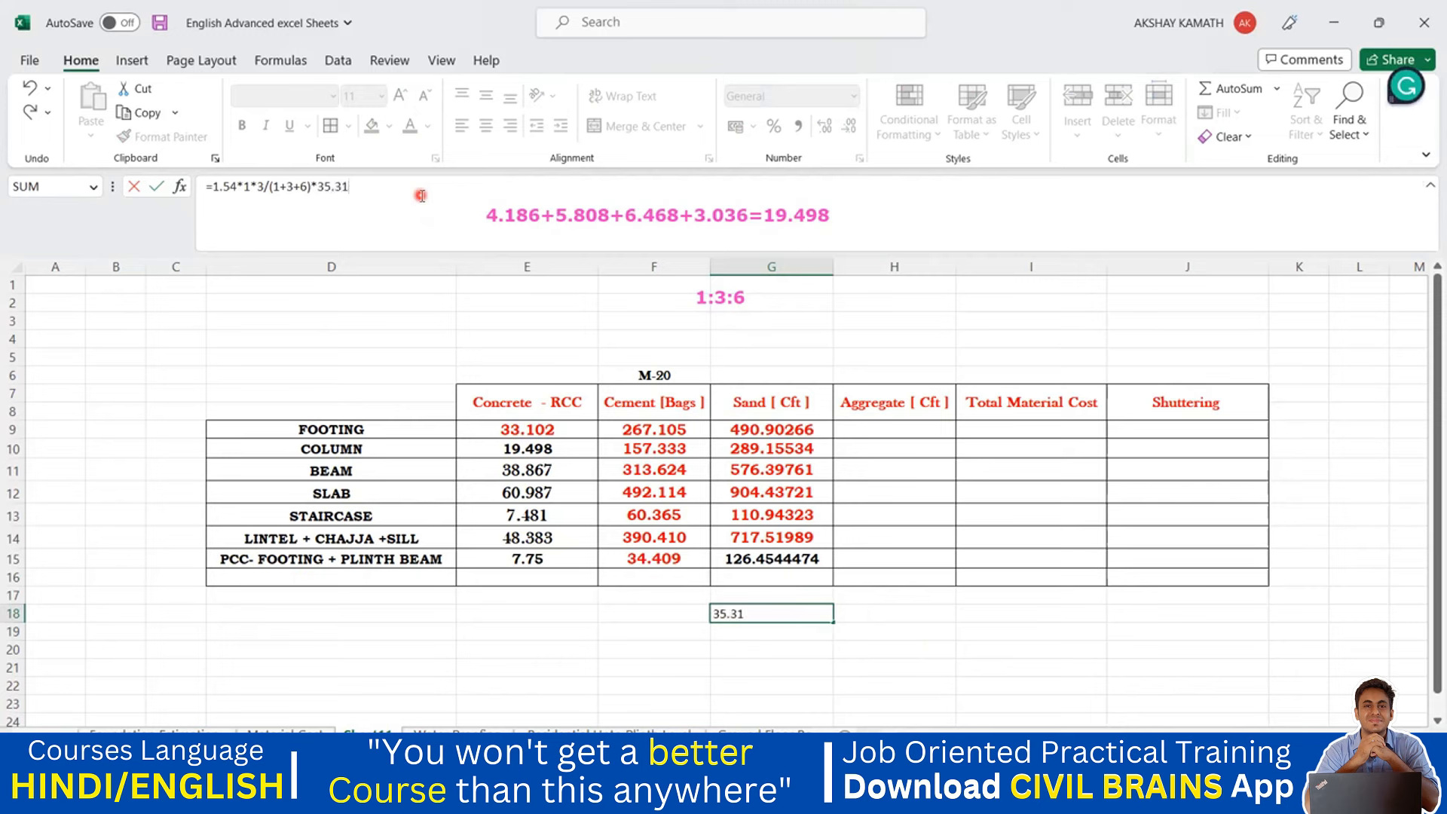
key("Return")
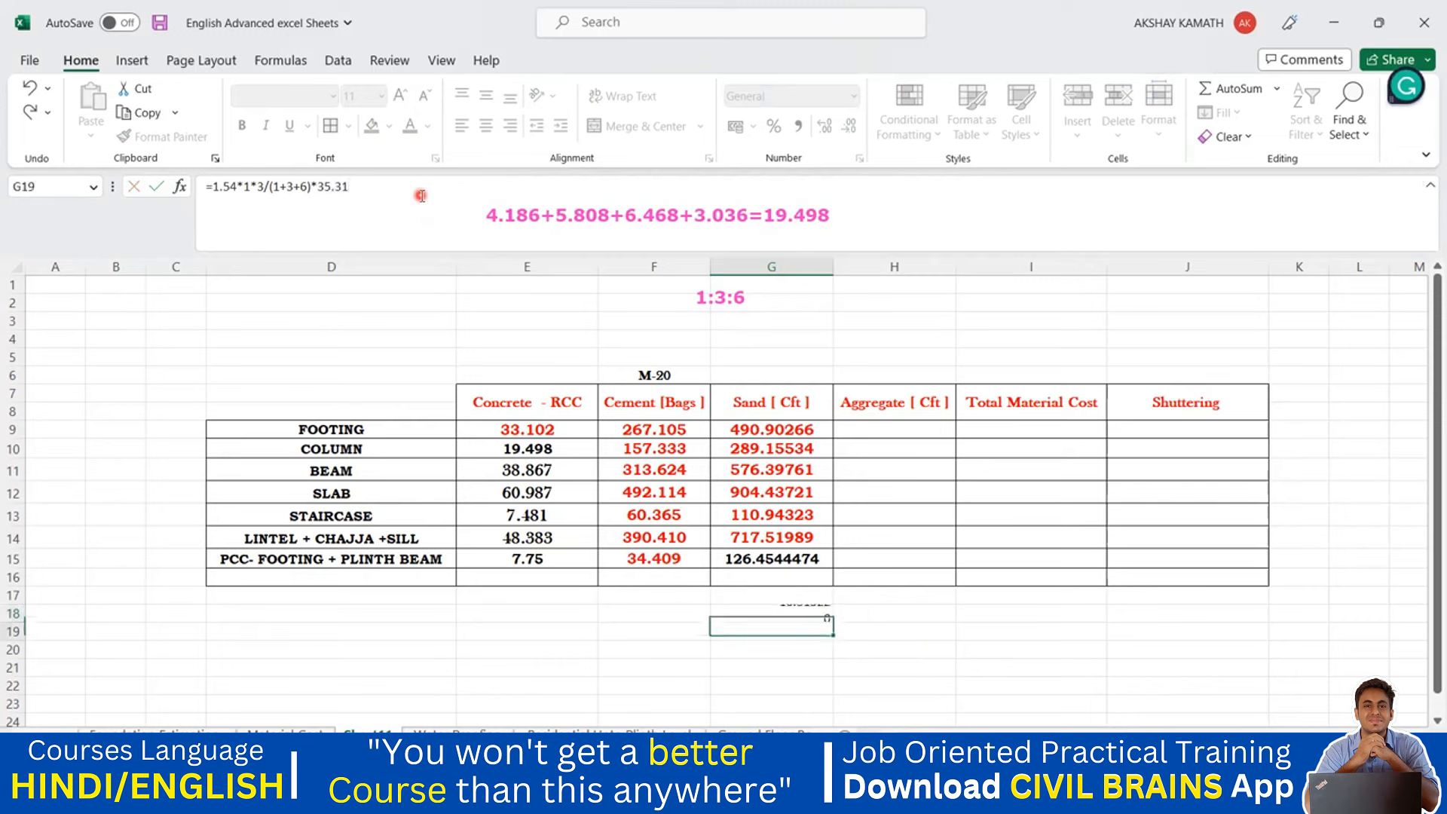
- Multiply the G18 check formula by the PCC concrete quantity in E15 and compare it with the PCC sand formula in G15
left_click(816, 614)
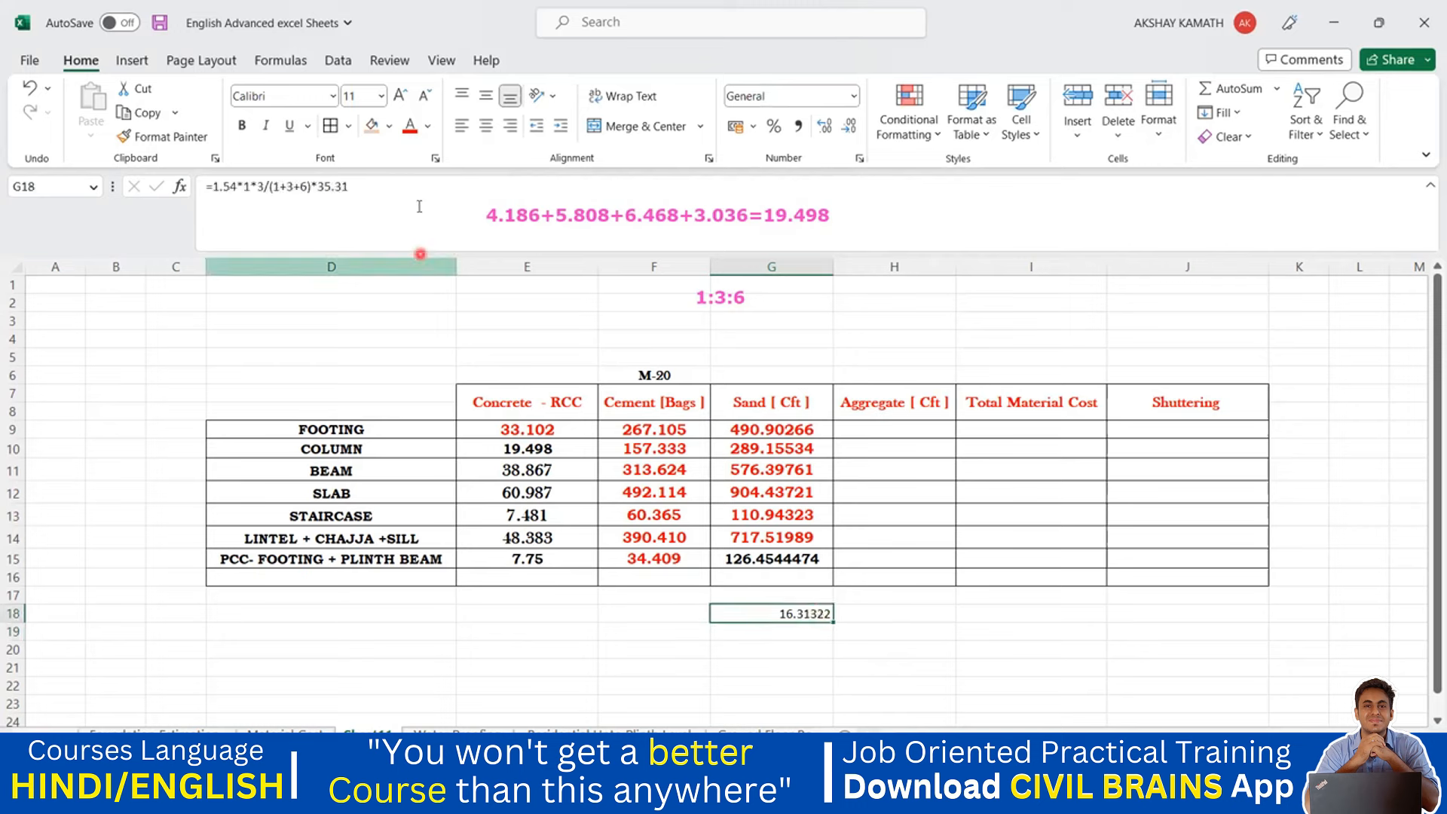
left_click(414, 197)
type("*")
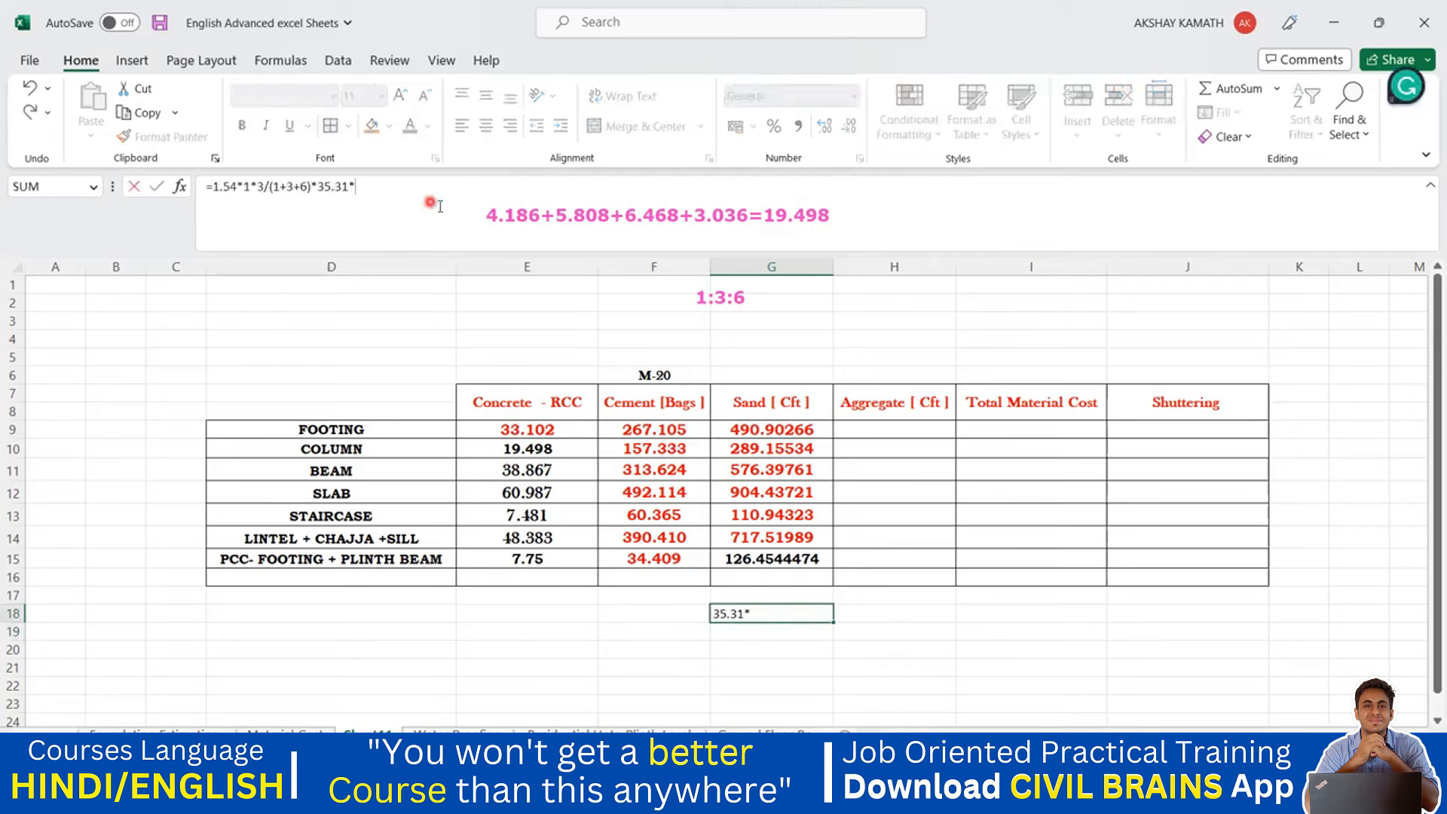
left_click(542, 559)
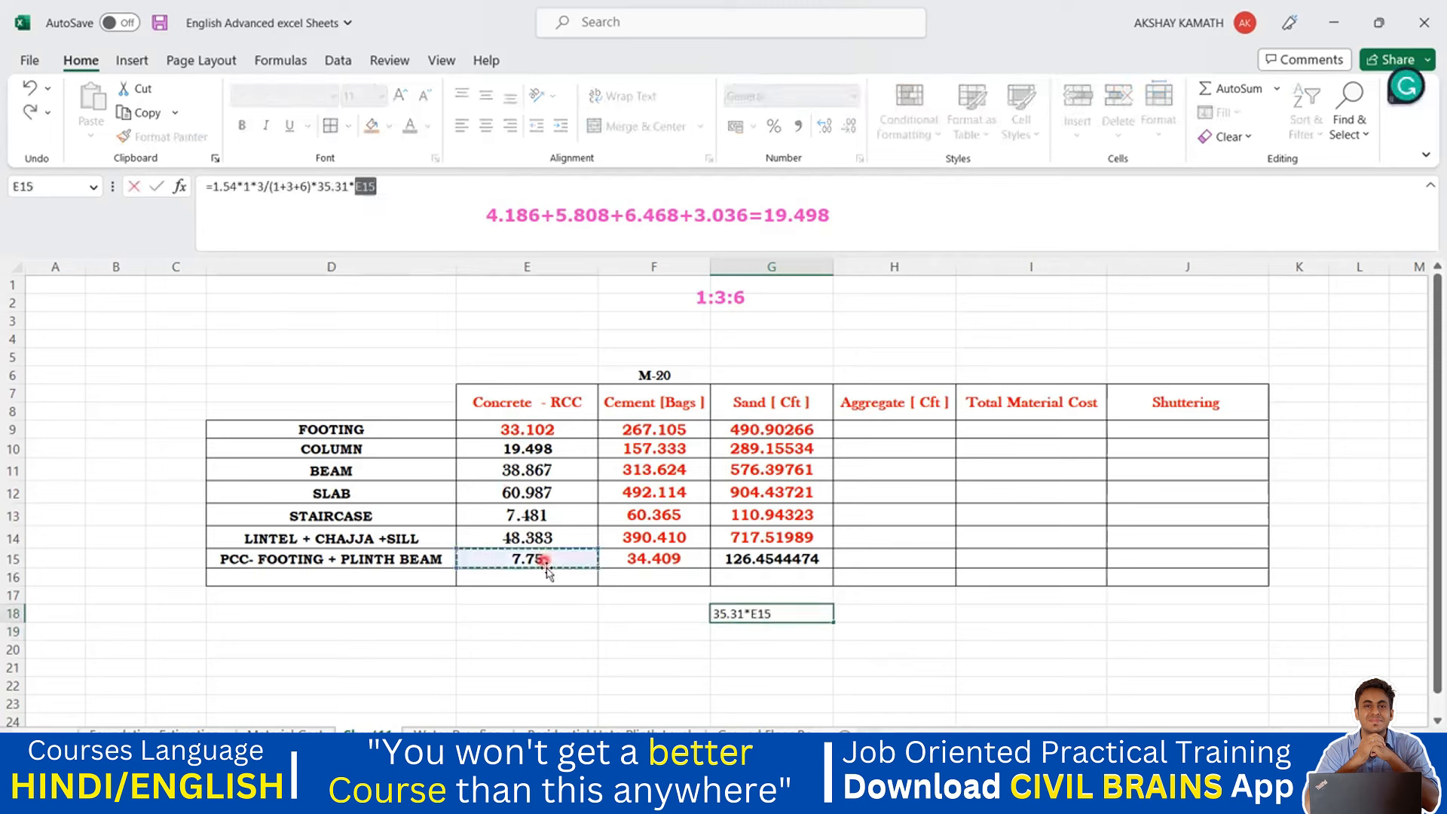
key("Return")
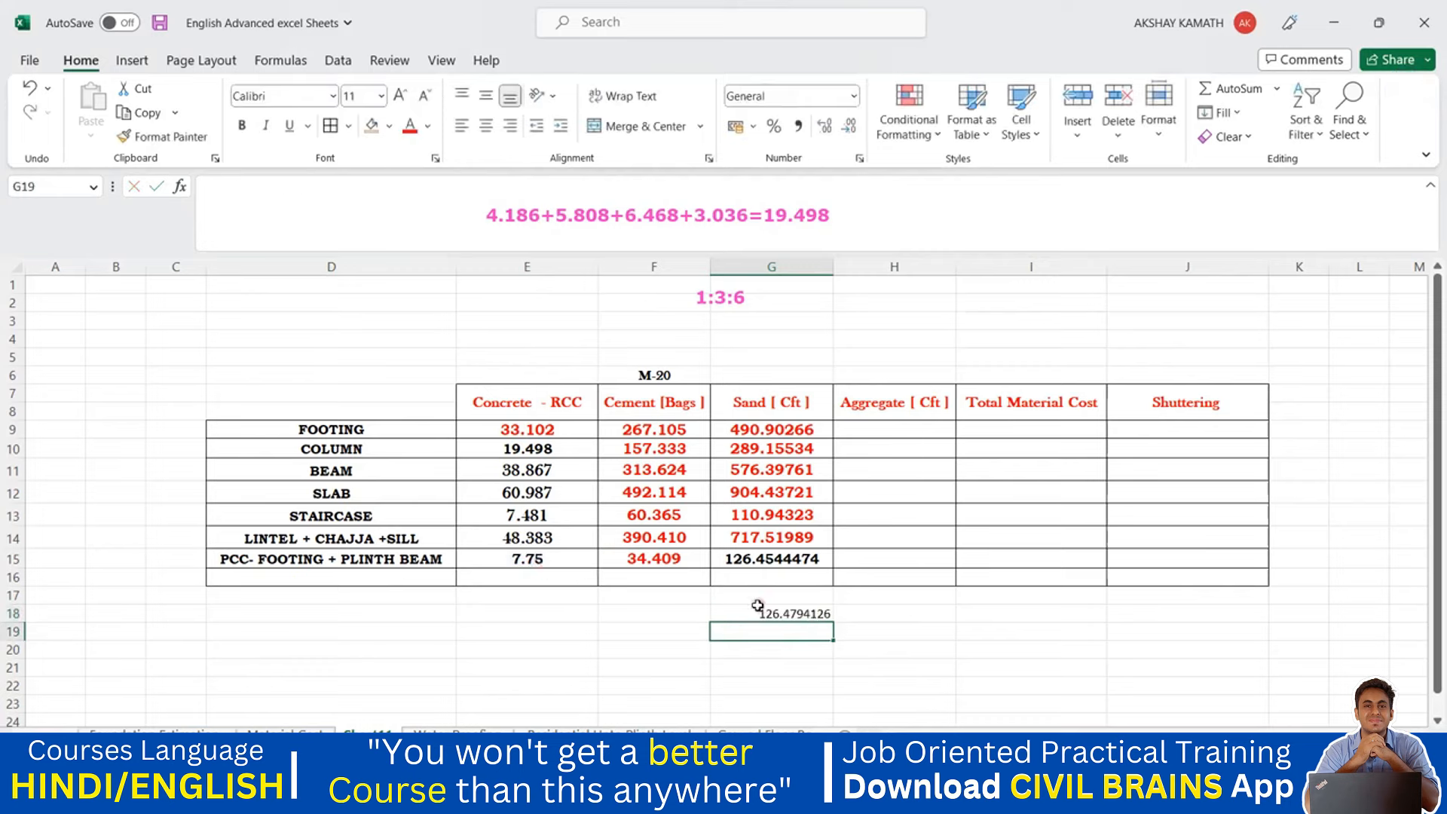
left_click(763, 559)
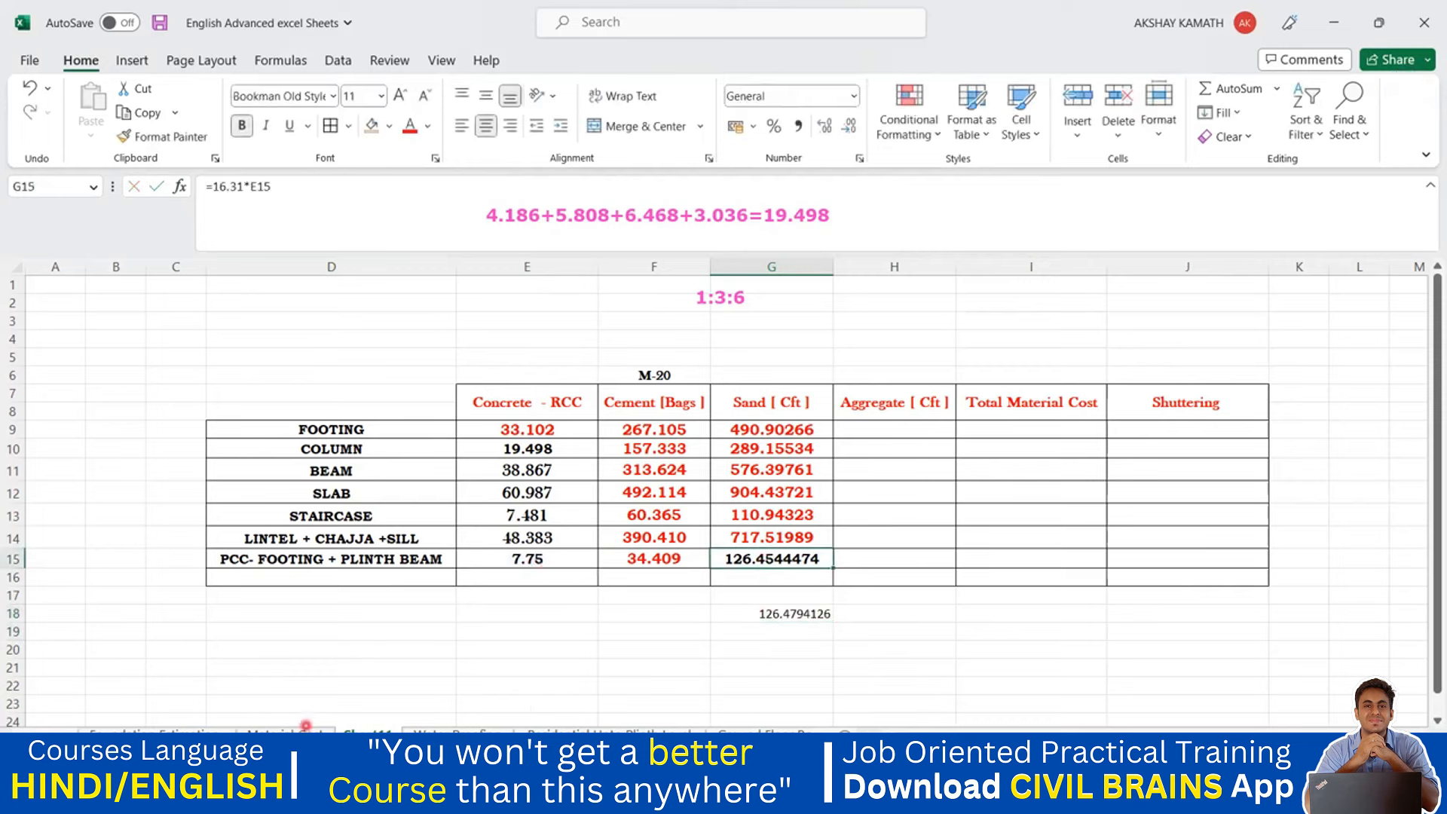
- On the Material Cost sheet, change the ratio sum in the PCC sand formula in F22 to (1+3+6)
left_click(304, 728)
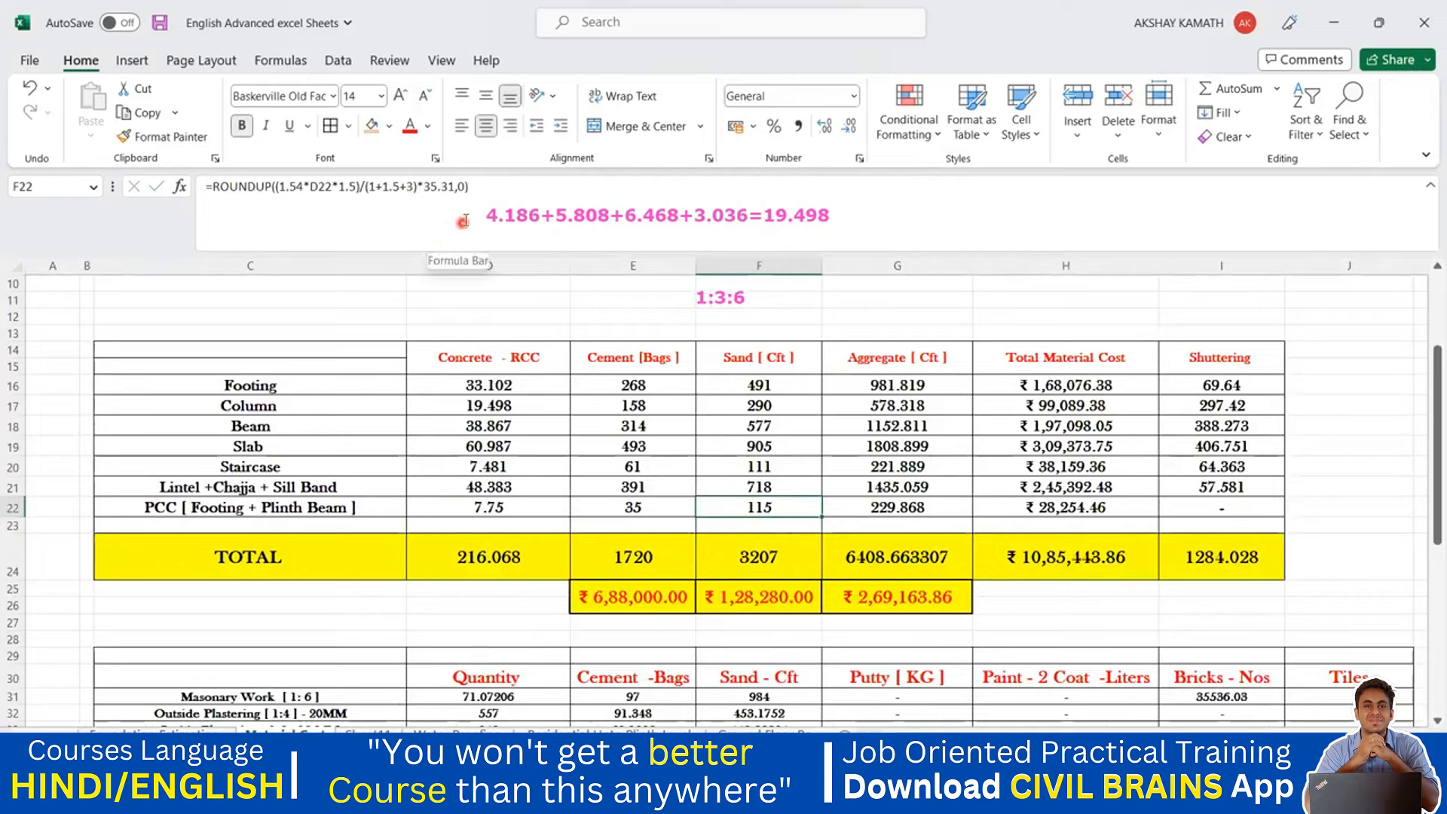
left_click(410, 189)
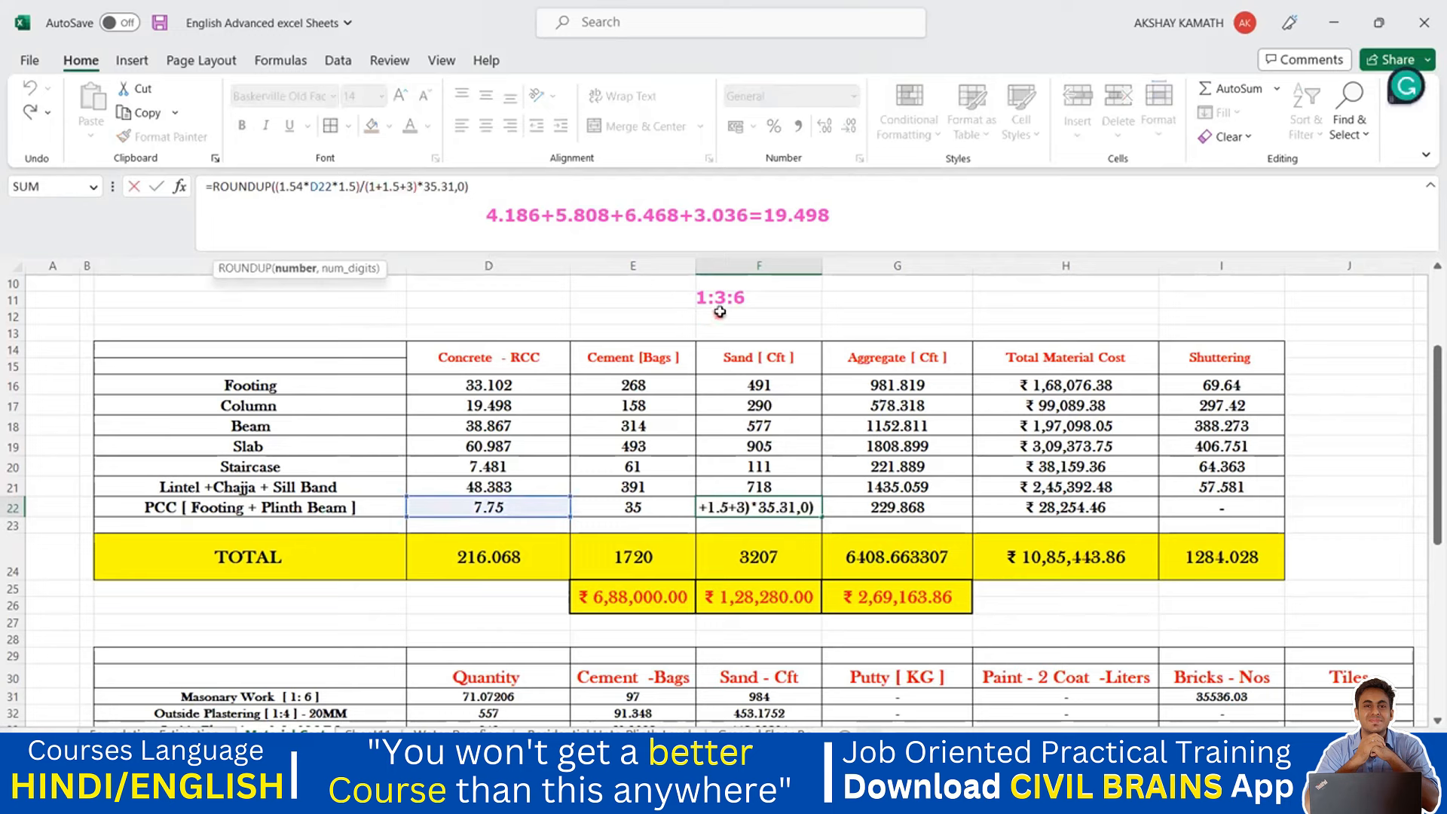
key("BackSpace")
key("BackSpace")
key("BackSpace")
key("BackSpace")
key("BackSpace")
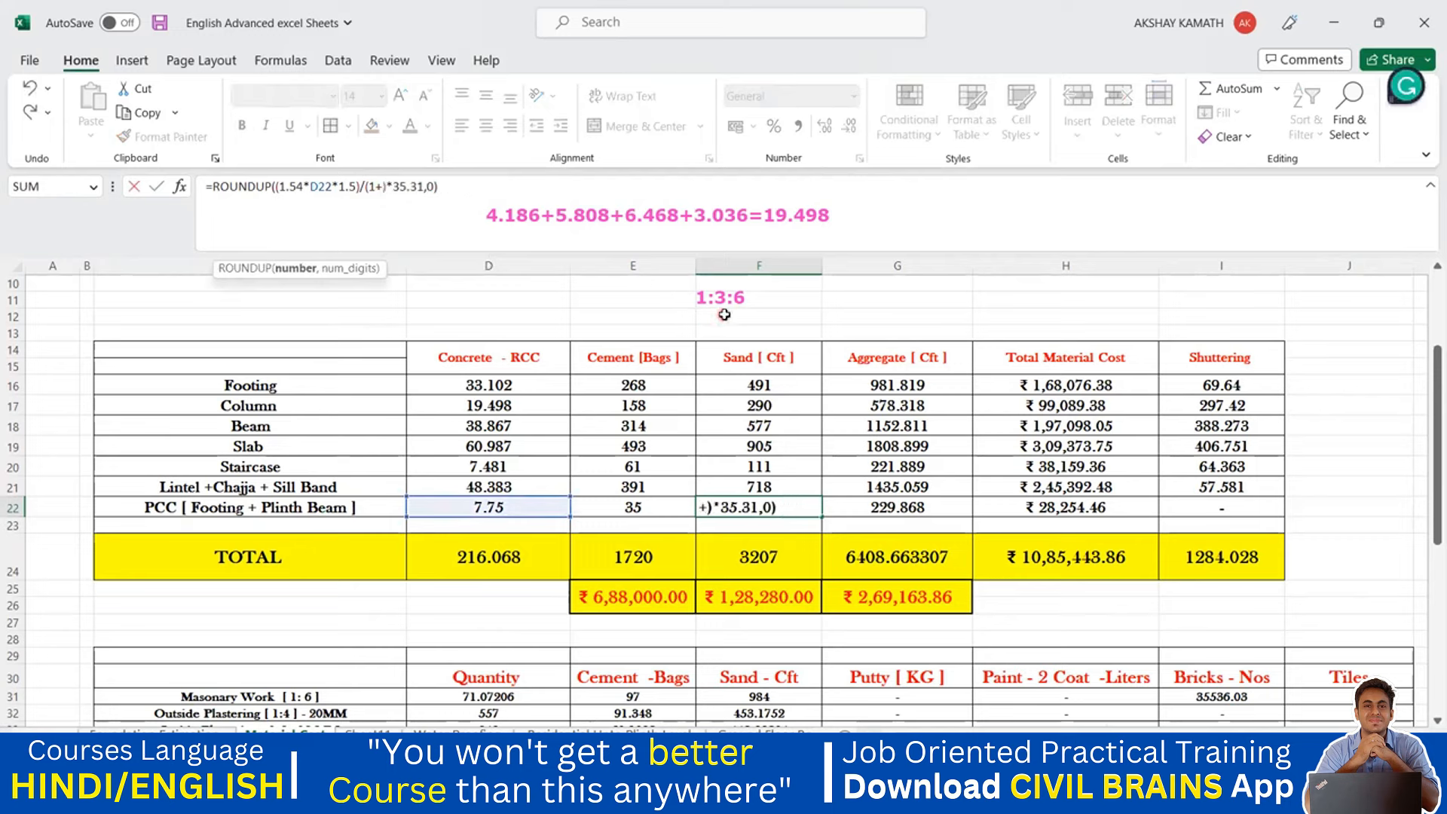
type("3+6")
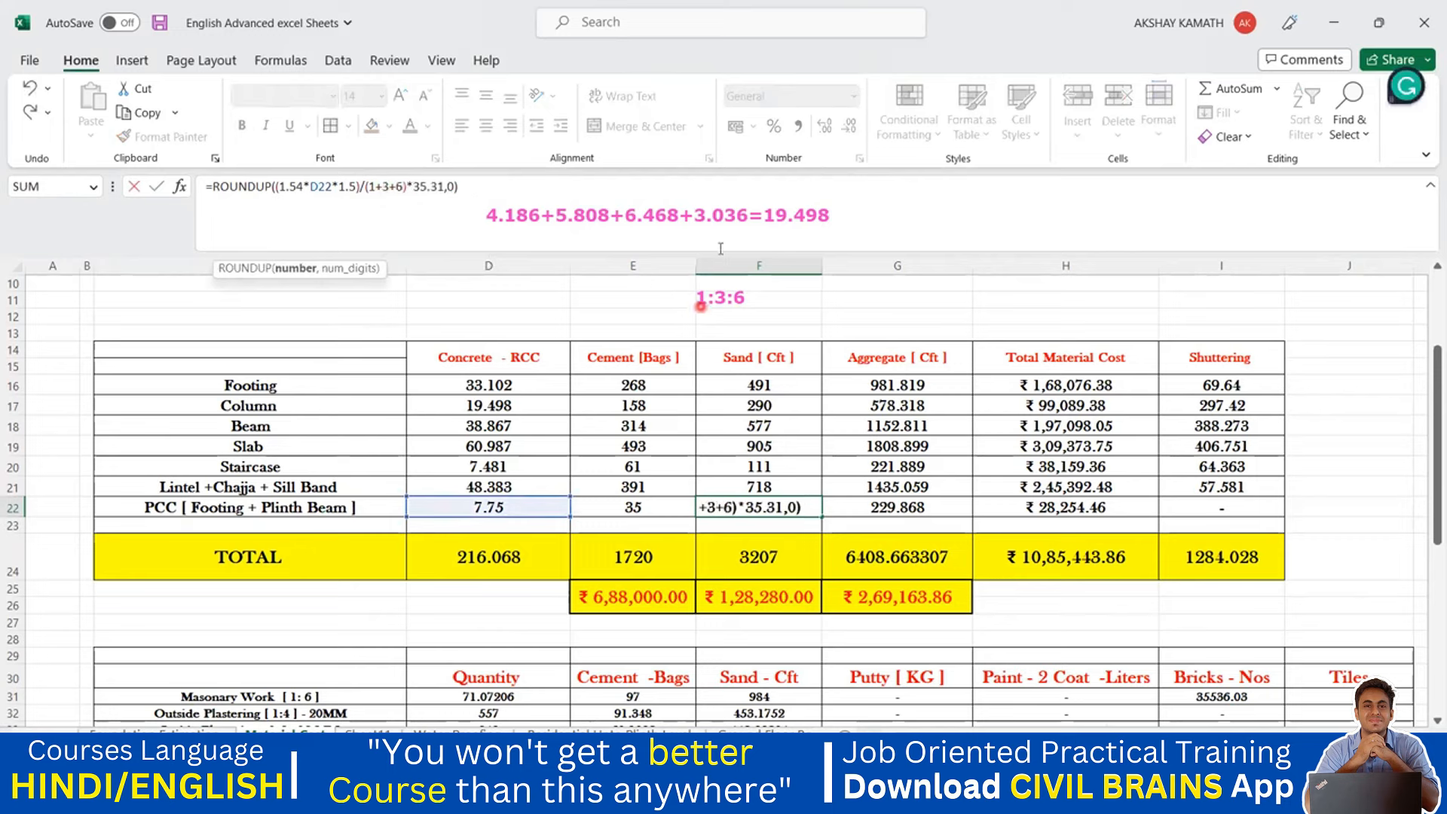
left_click(520, 188)
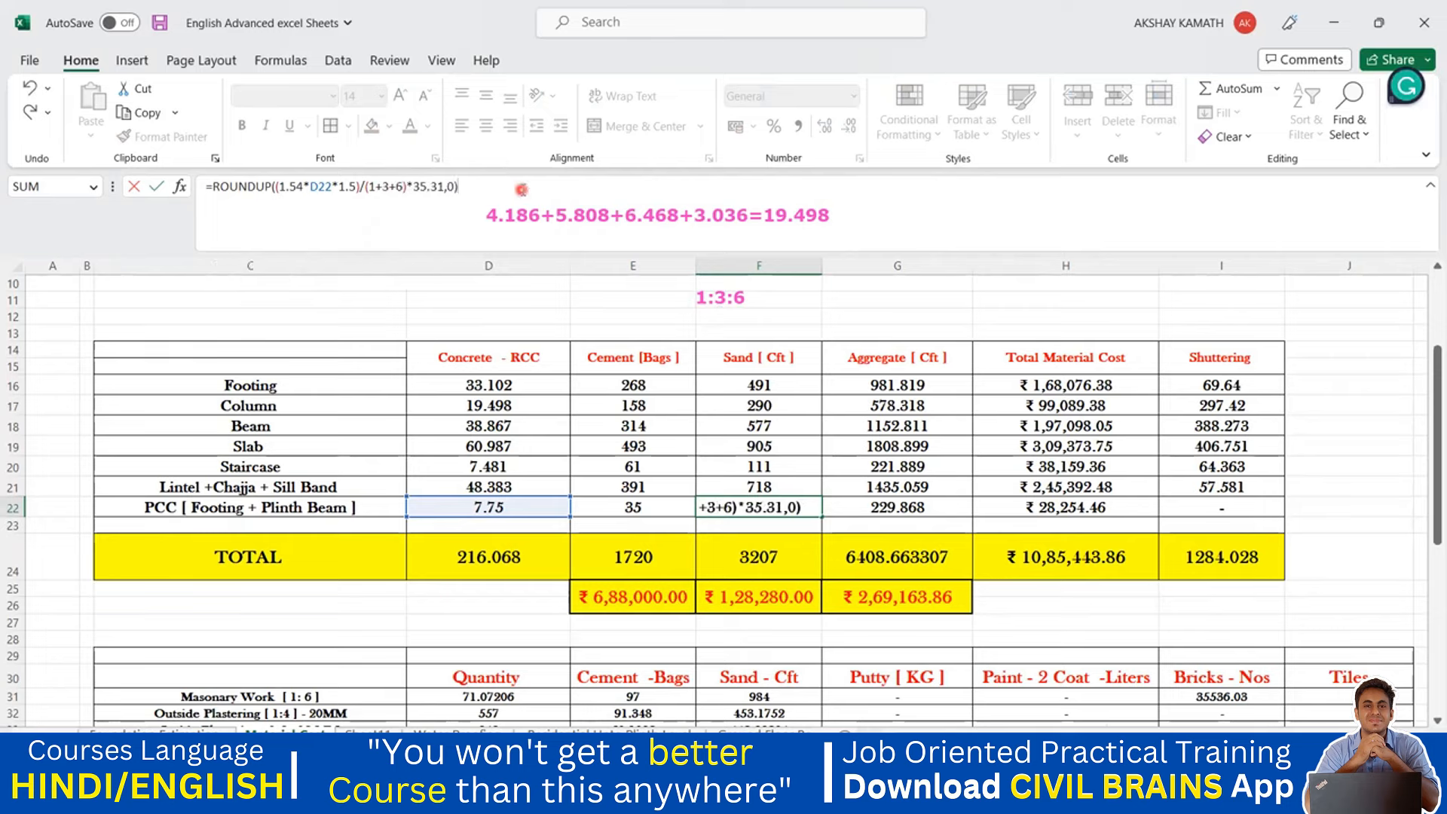
key("ctrl+Return")
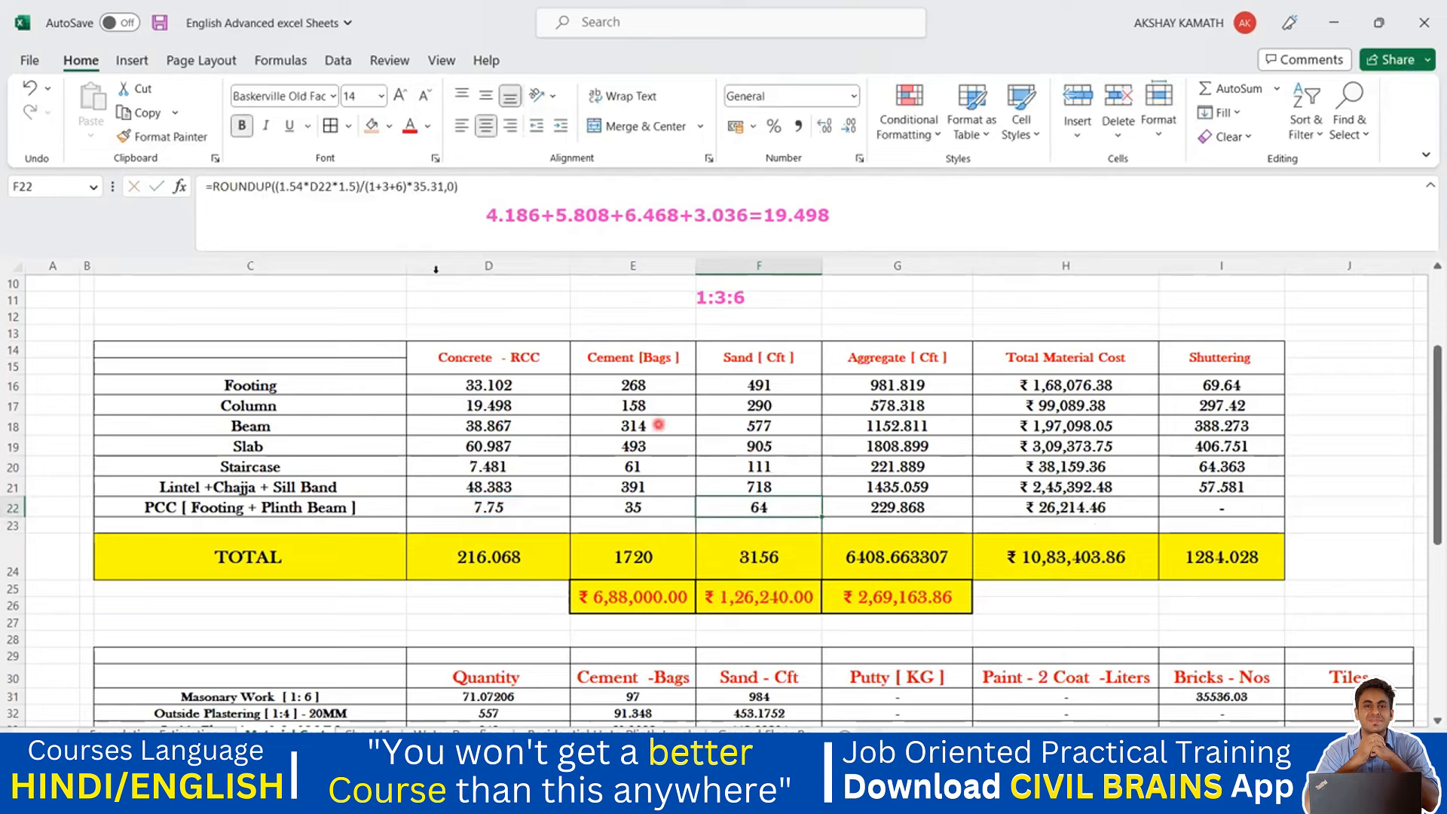
- Change the sand proportion in the F22 formula to 3, giving =ROUNDUP((1.54*D22*3)/(1+3+6)*35.31,0)
double_click(763, 509)
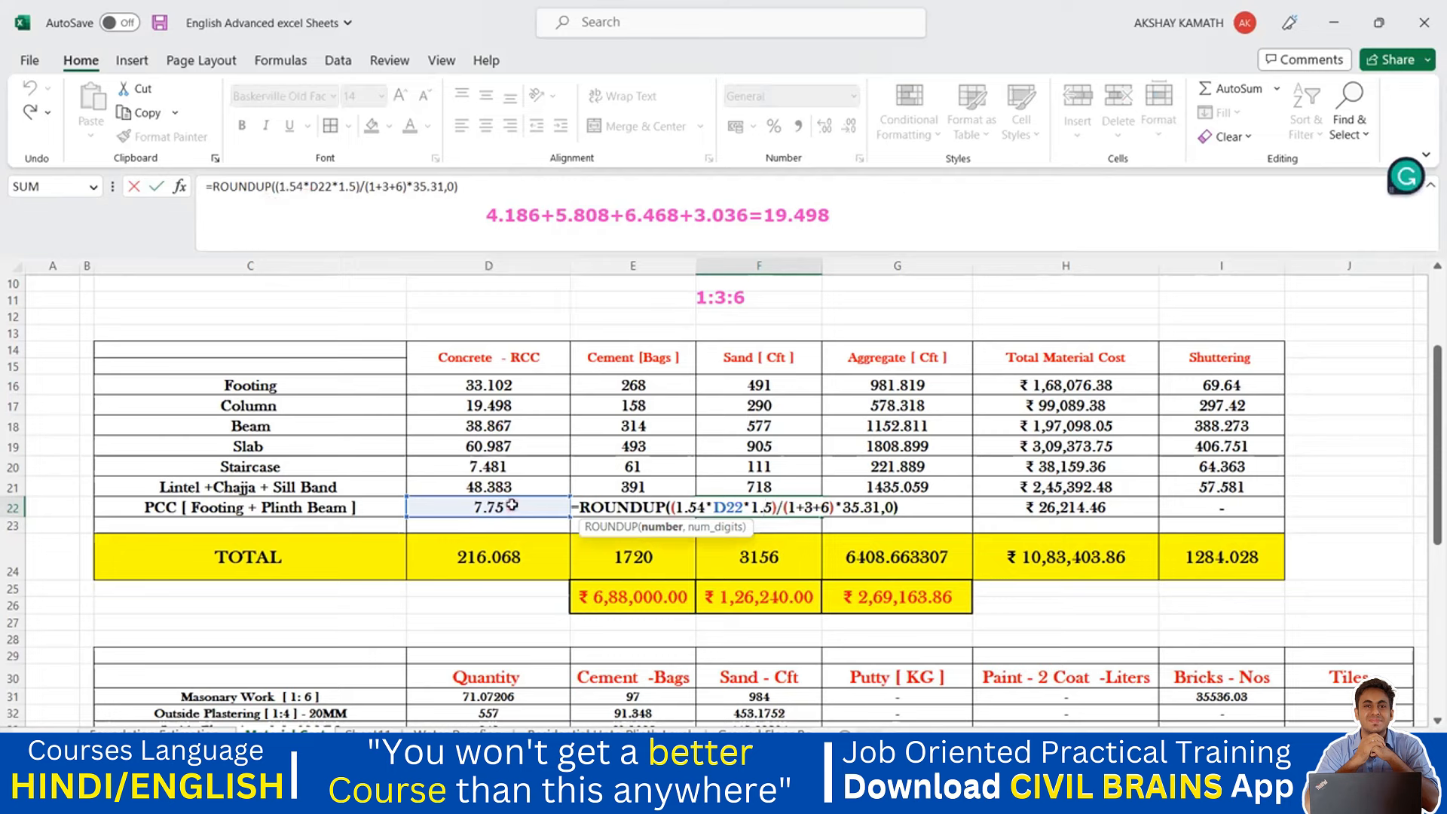
left_click(345, 199)
left_click(357, 187)
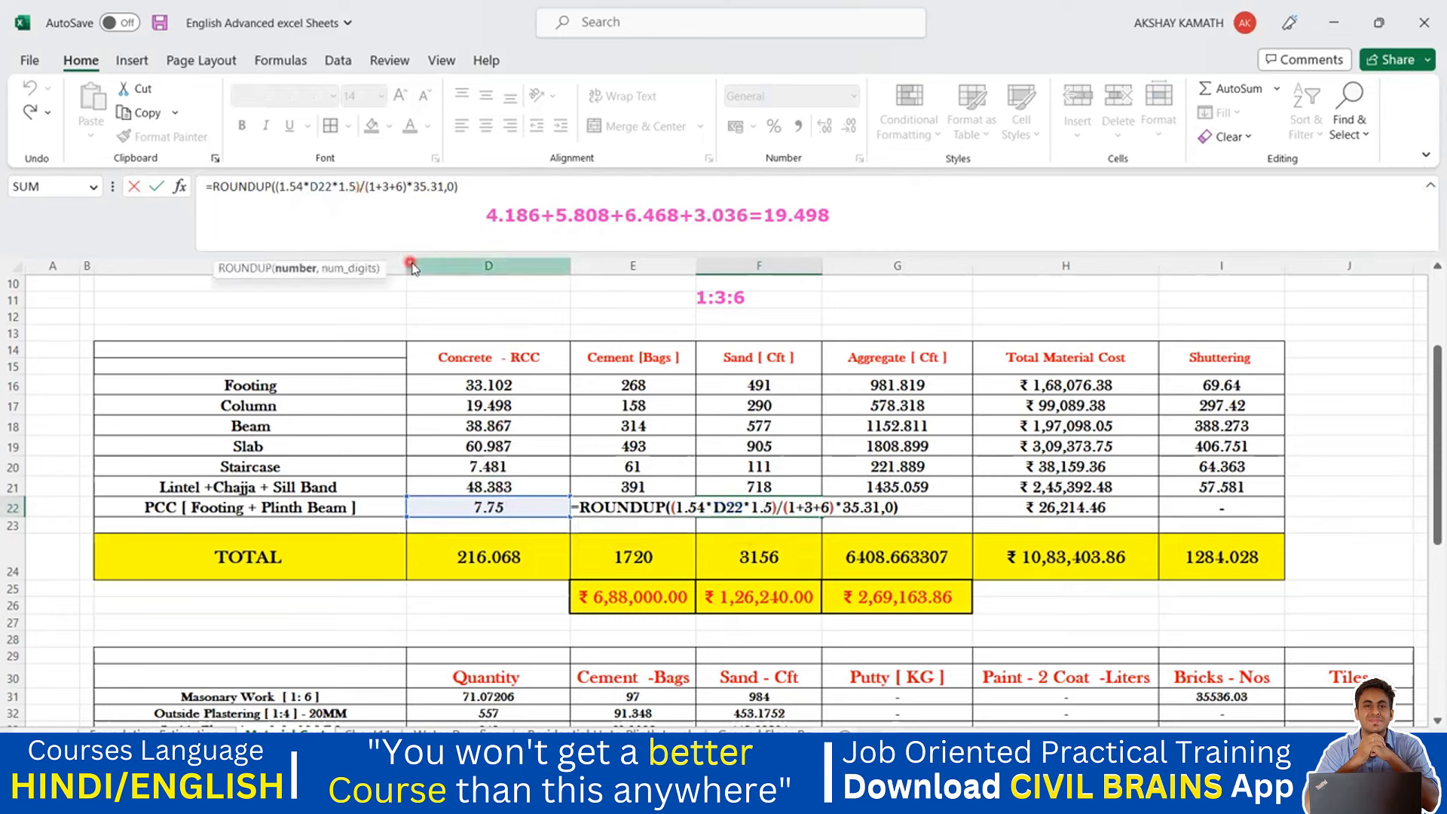
key("BackSpace")
key("BackSpace")
key("BackSpace")
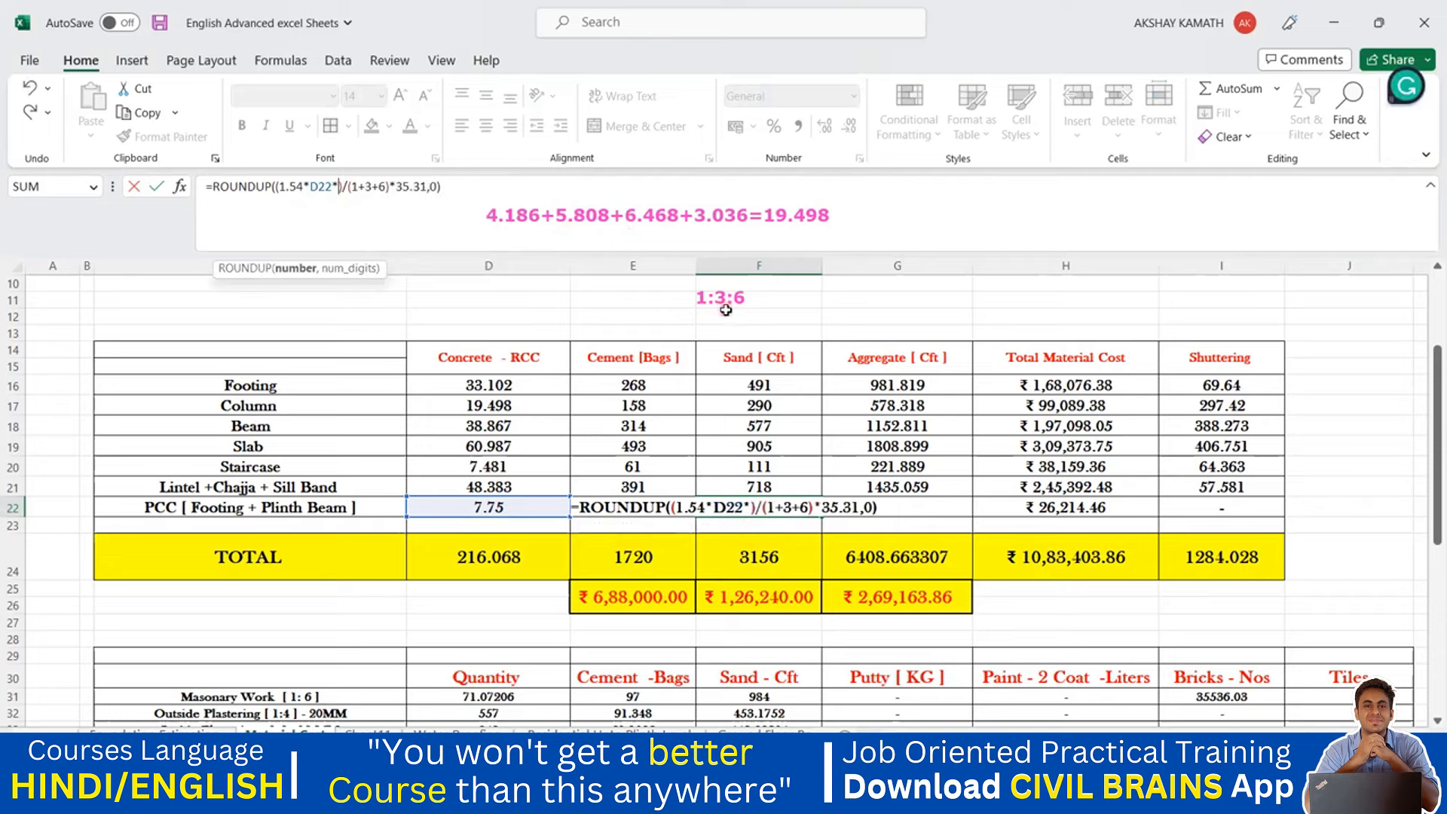
type("3")
key("Return")
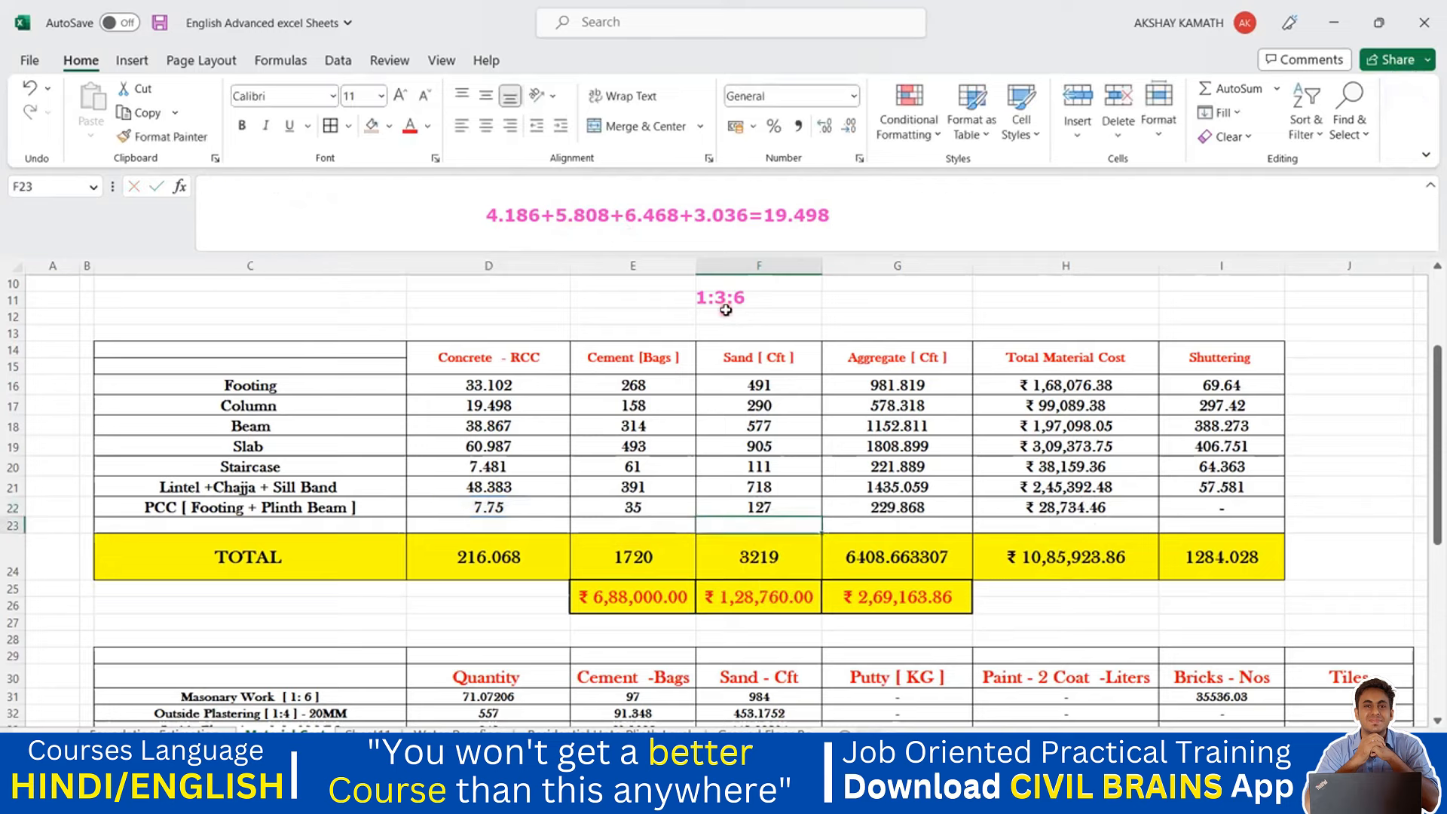
left_click(790, 511)
- Return to the new table, wrap the footing cement formula in F9 in ROUNDUP with 0 digits and fill it down through F15
left_click(368, 734)
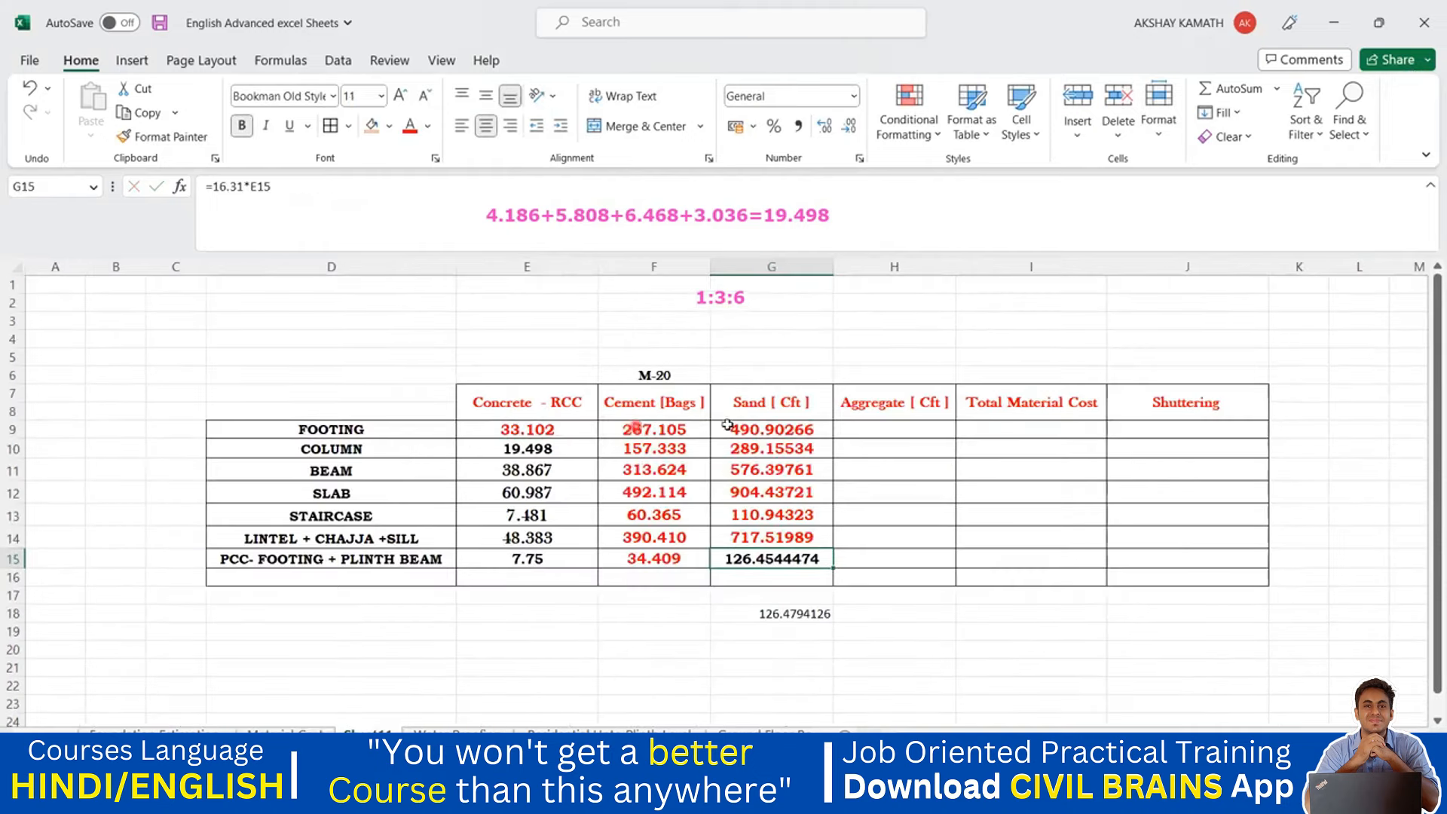
left_click(659, 429)
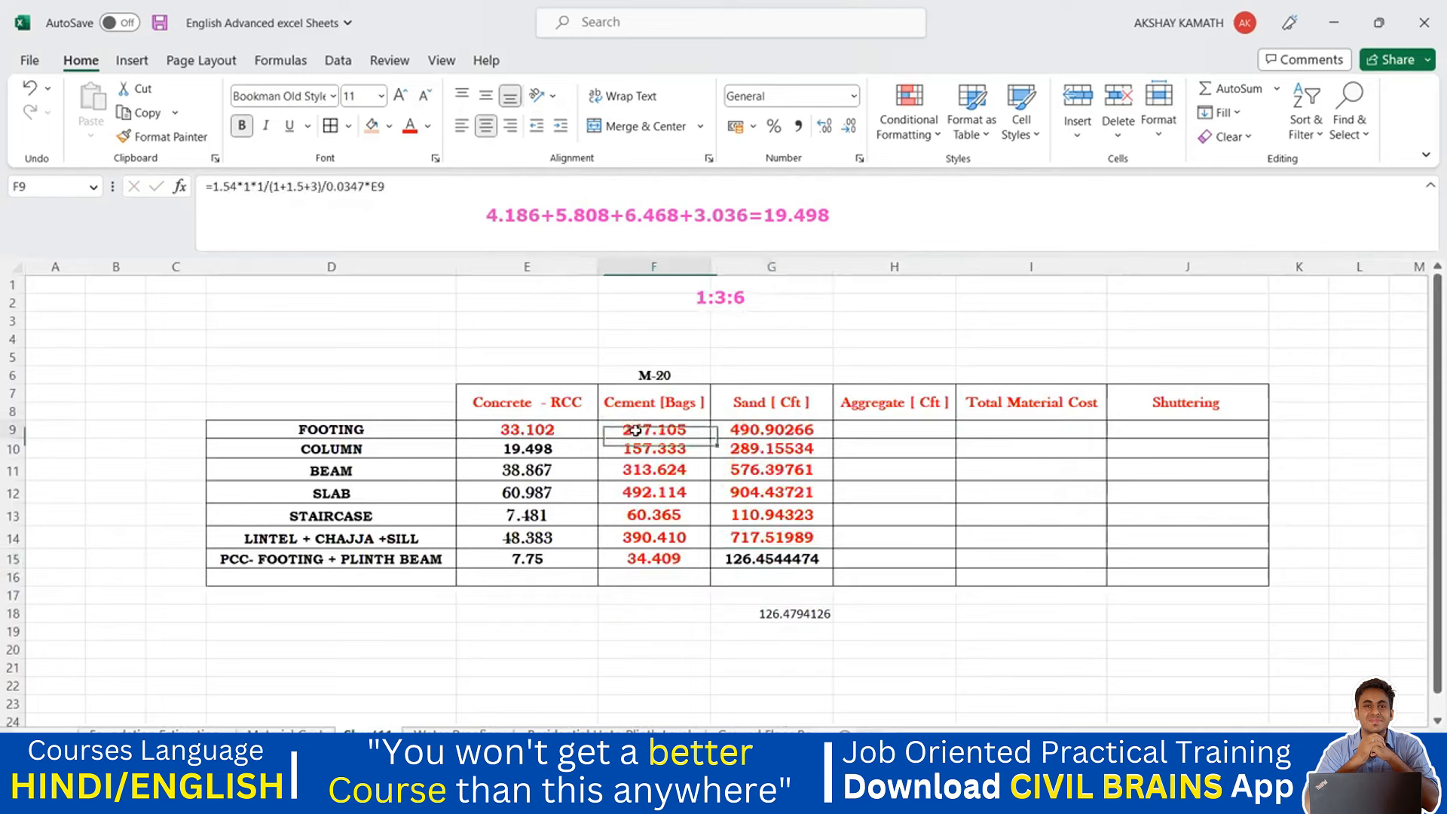
left_click(216, 187)
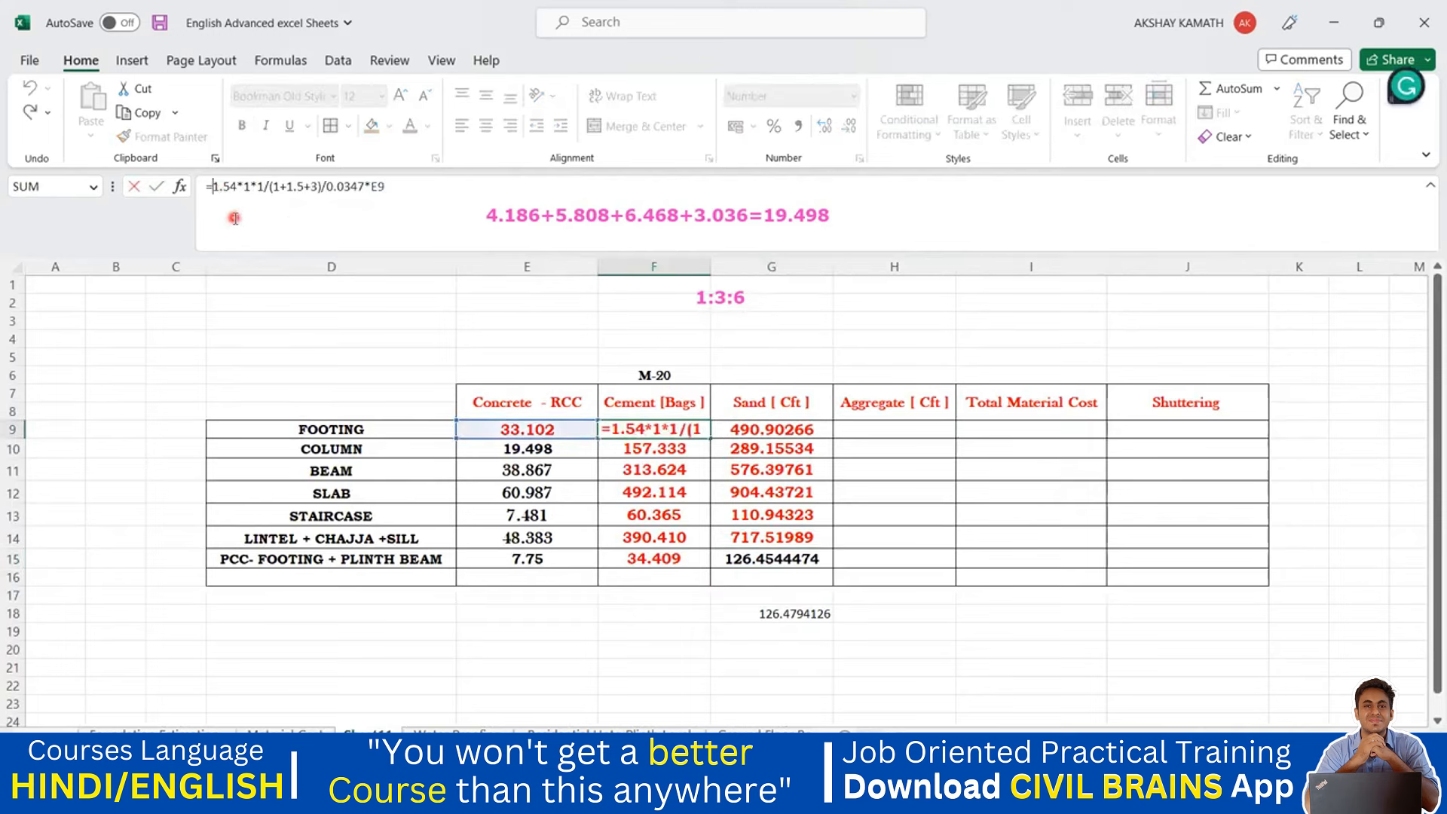
type("ROUND")
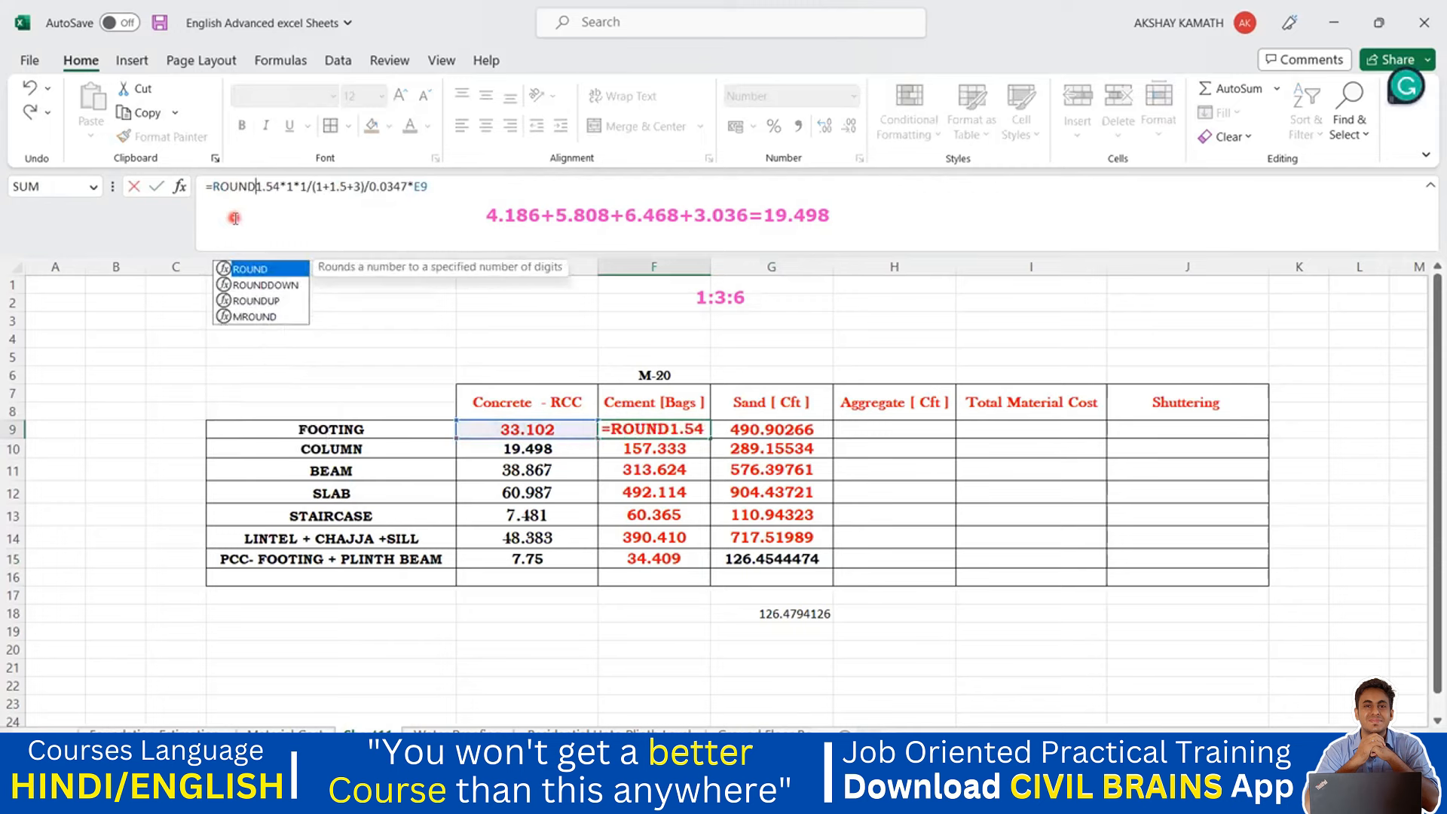
type("UP")
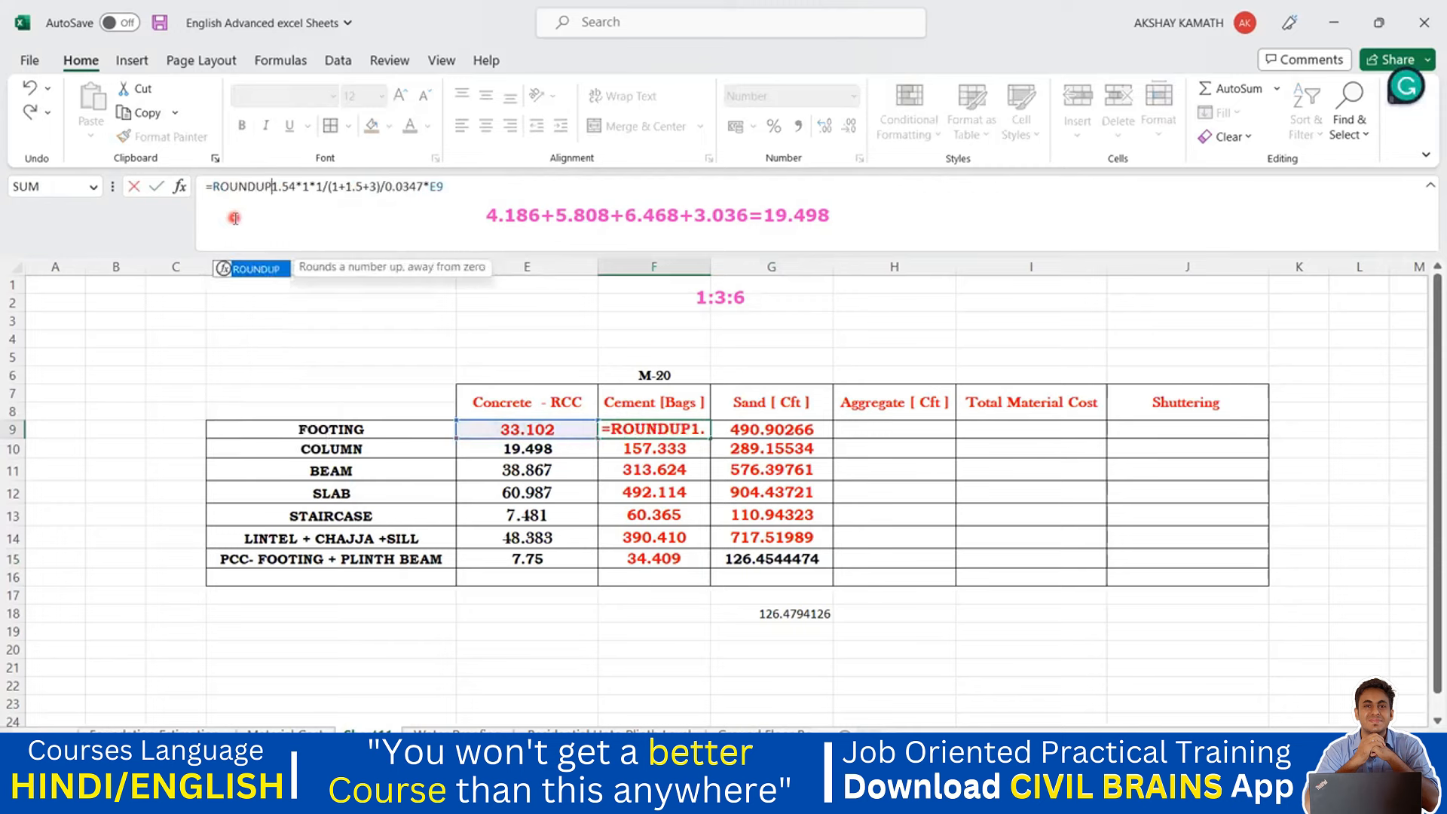
type("(")
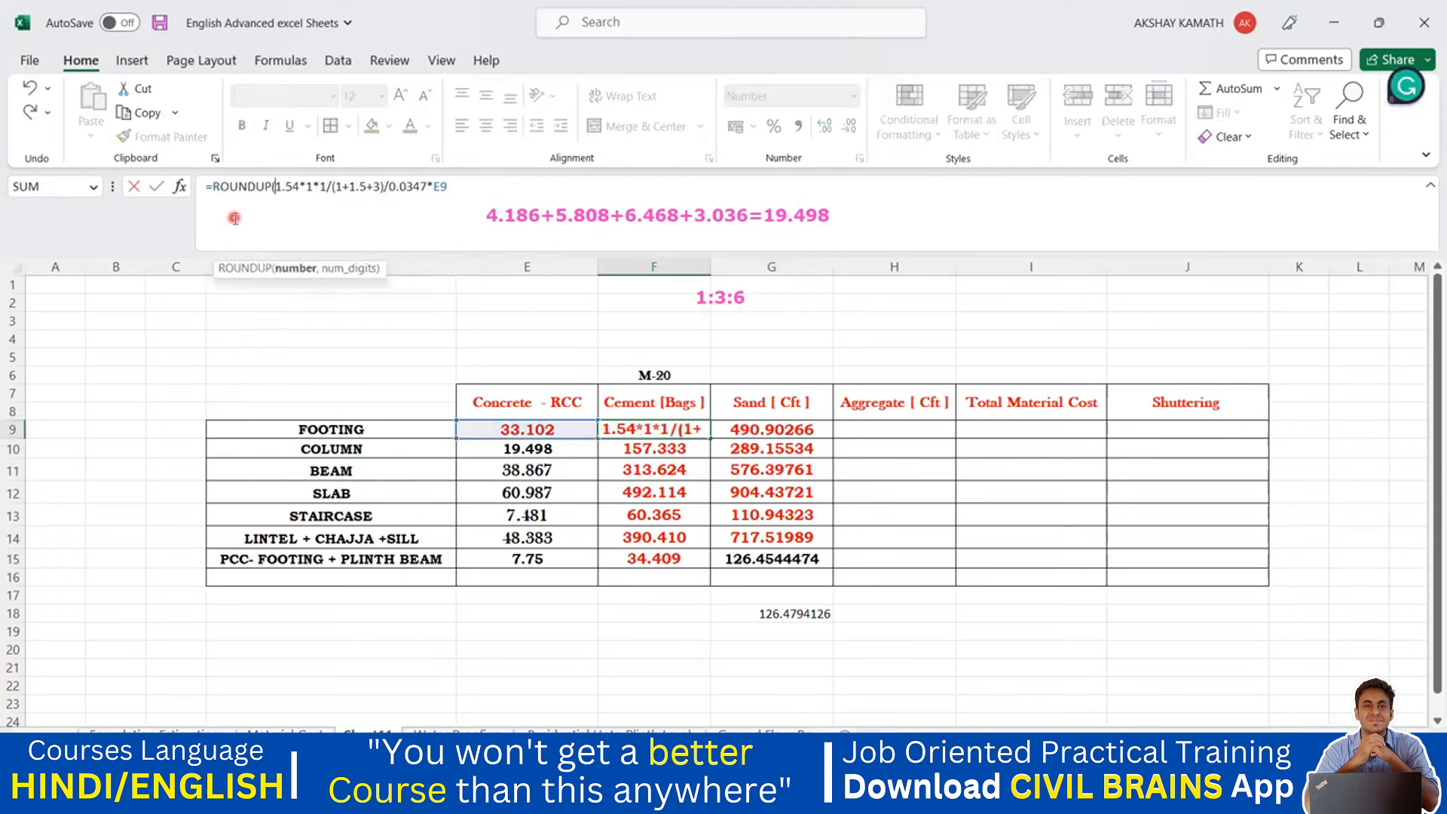
left_click(485, 180)
type(",")
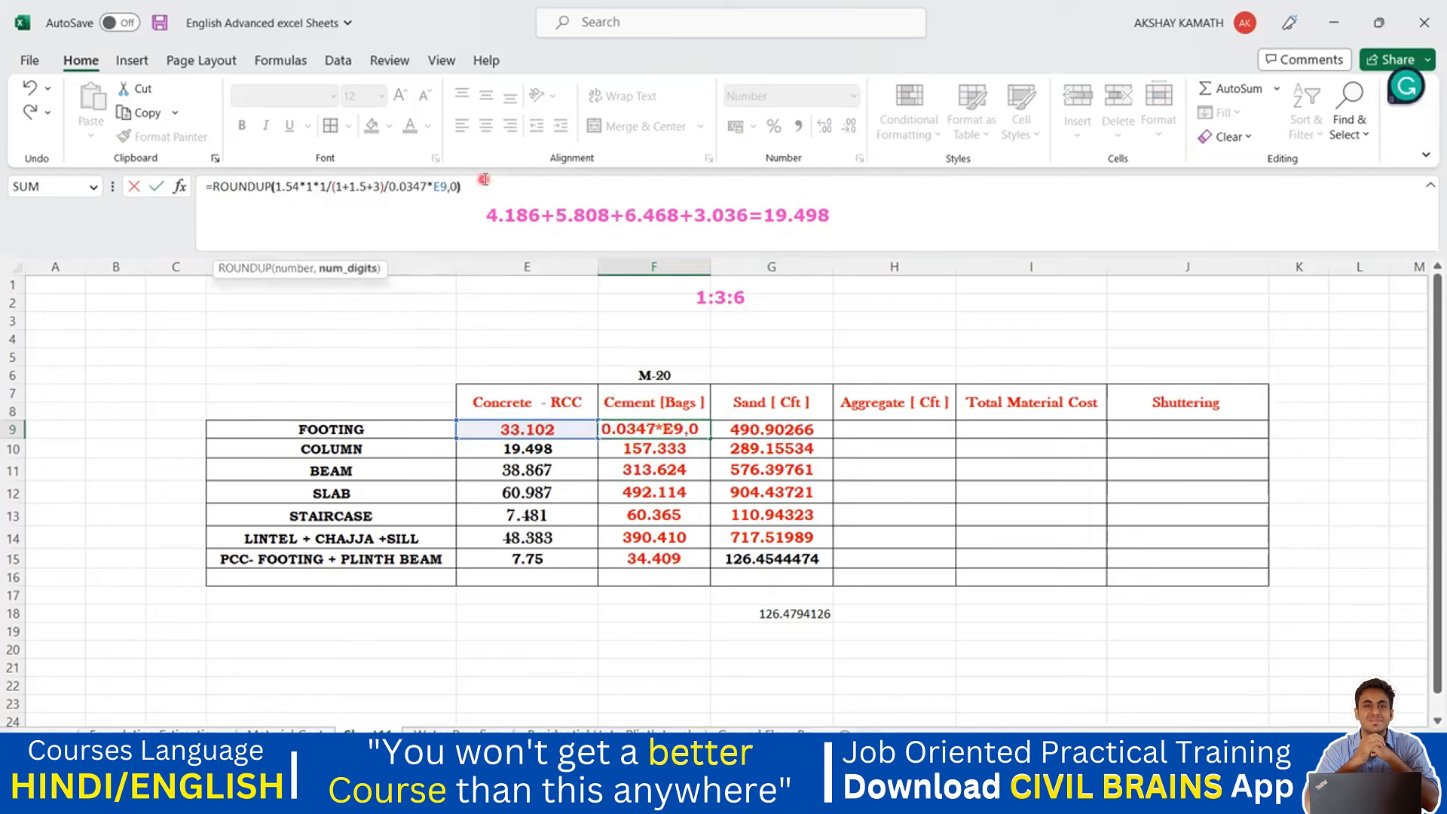
type("0)")
key("Return")
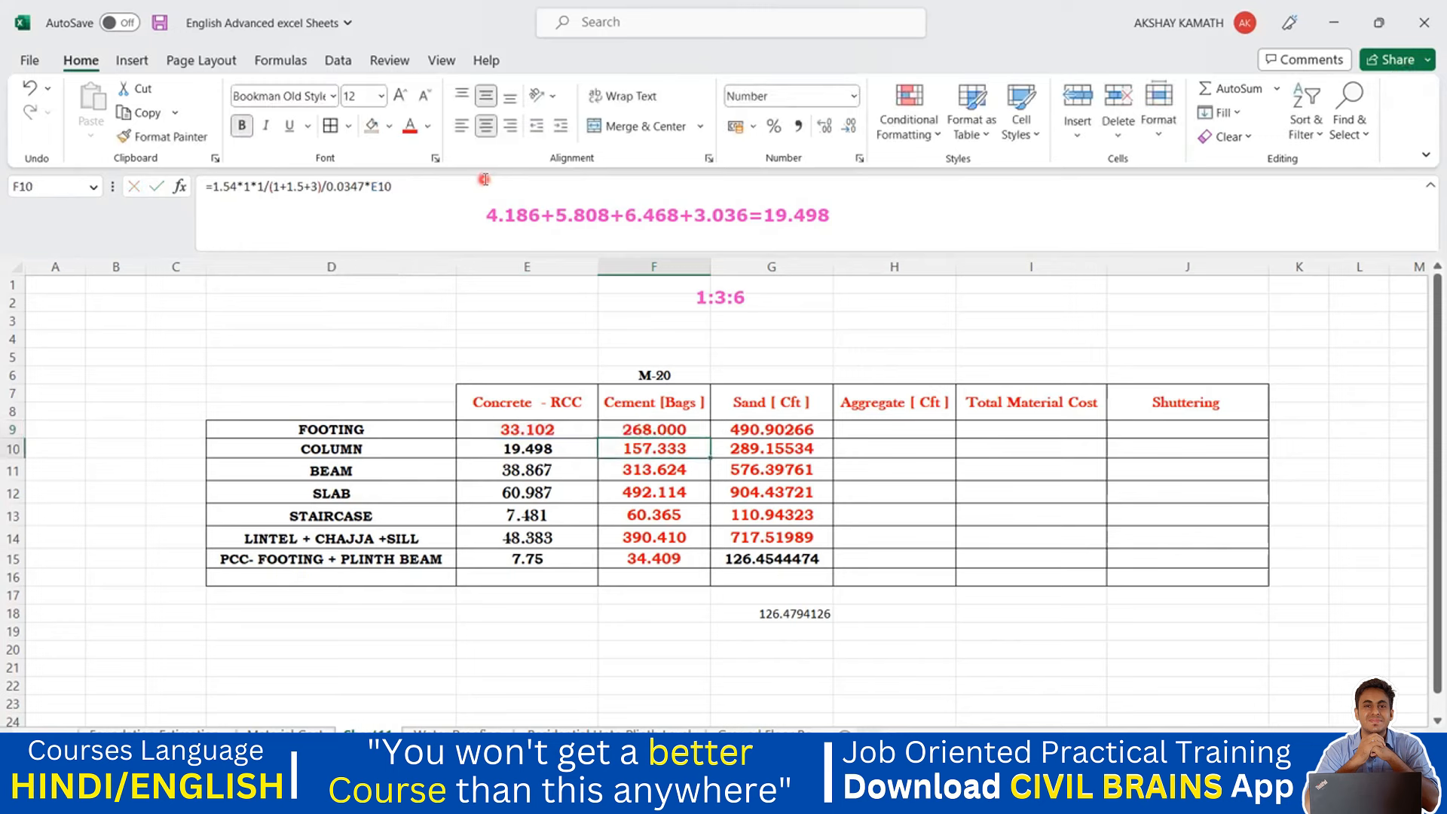
left_click(668, 431)
left_click_drag(710, 438, 694, 562)
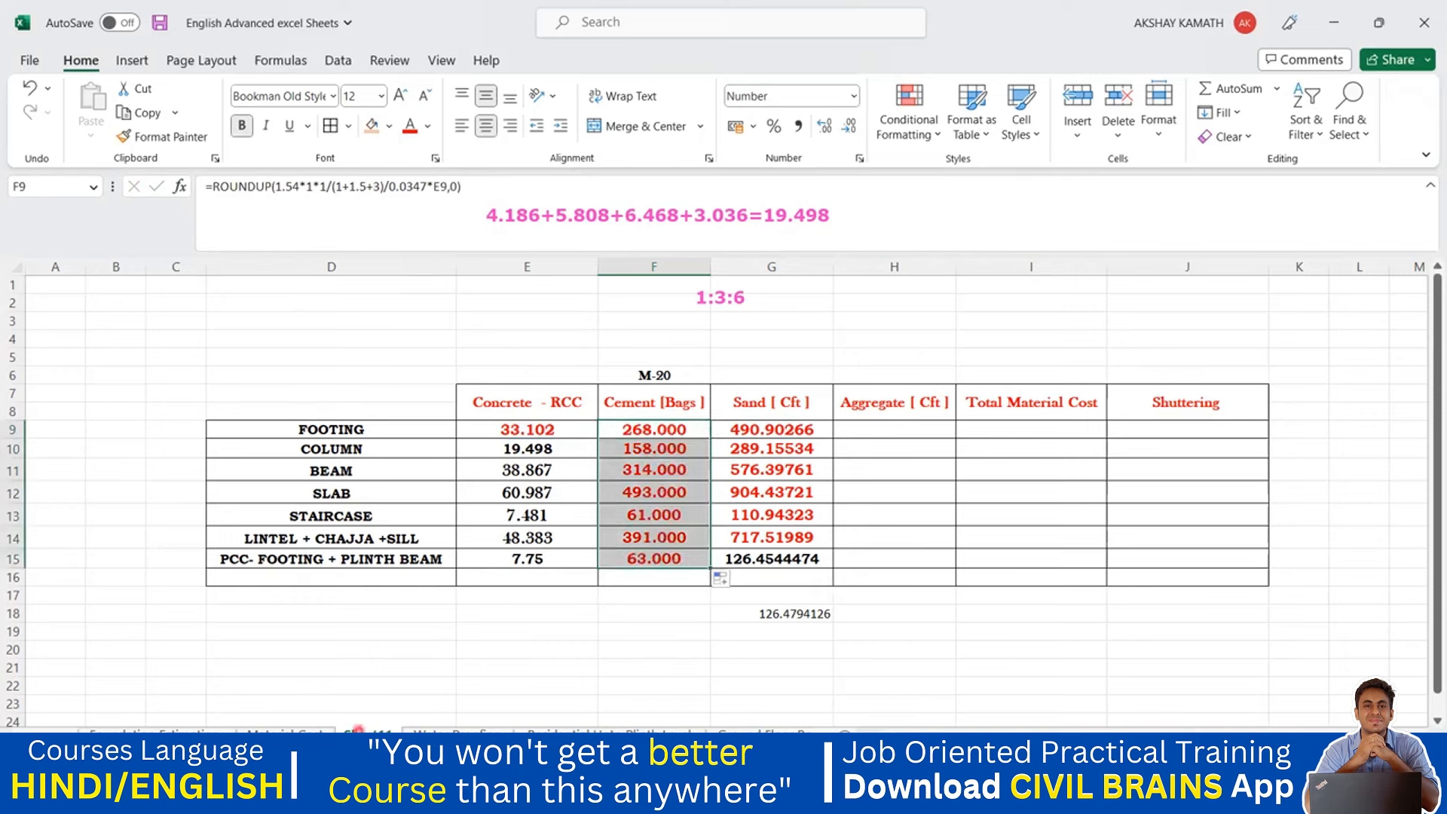
- Compare the PCC cement in F15 with the Material Cost sheet and change the ratio sum in its ROUNDUP formula to (1+3+6)
left_click(284, 733)
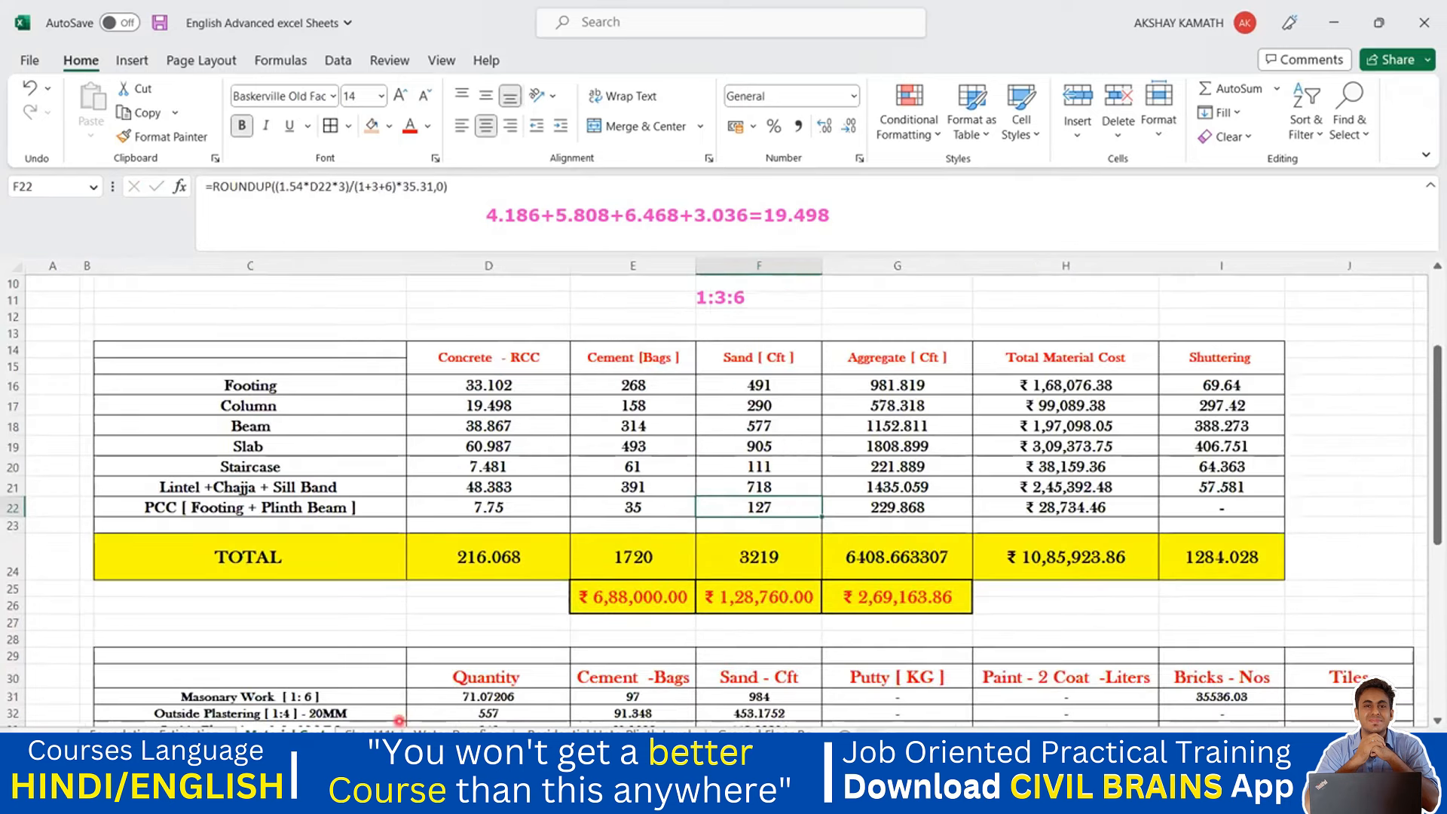
left_click(368, 732)
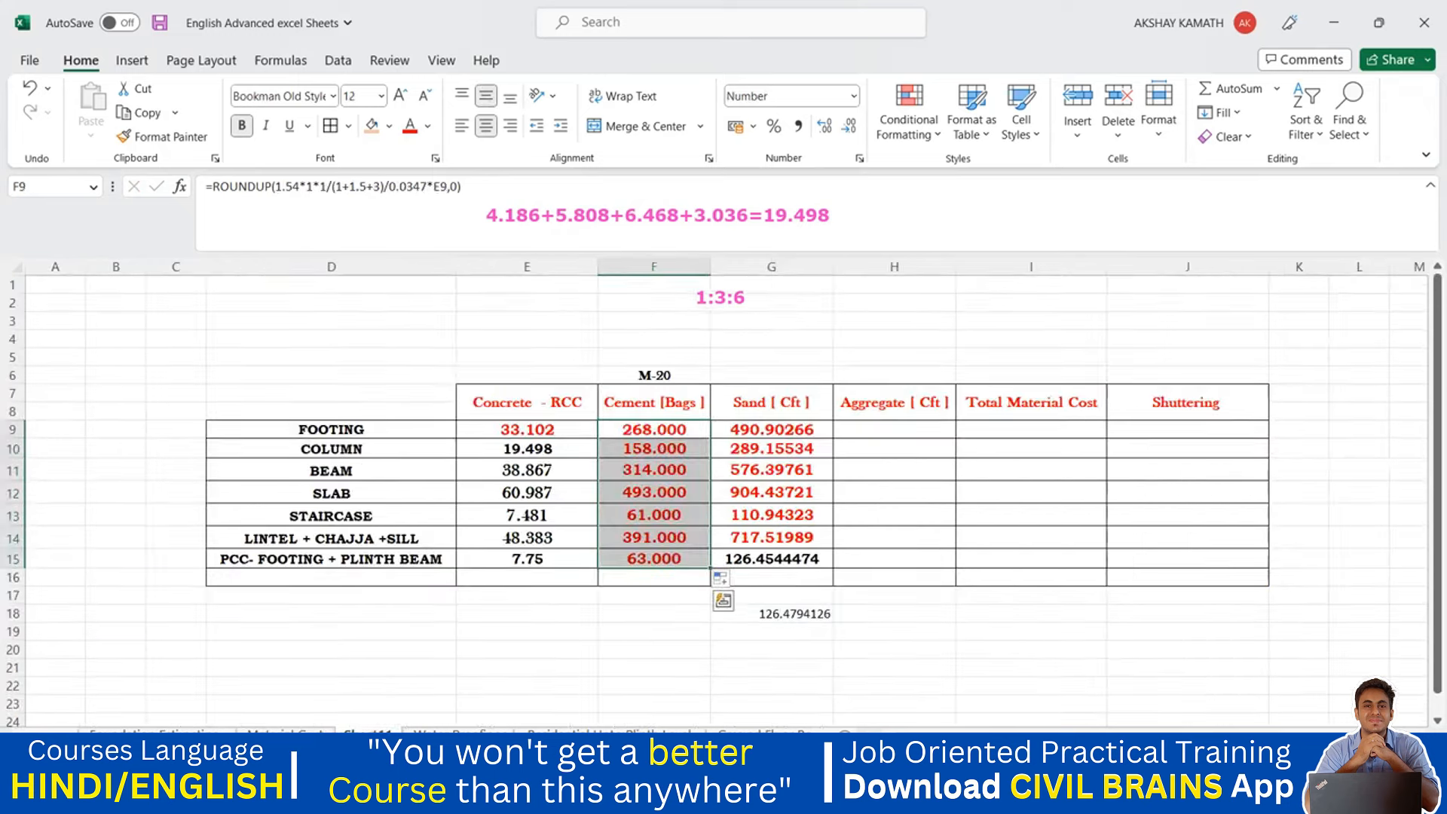
left_click(663, 559)
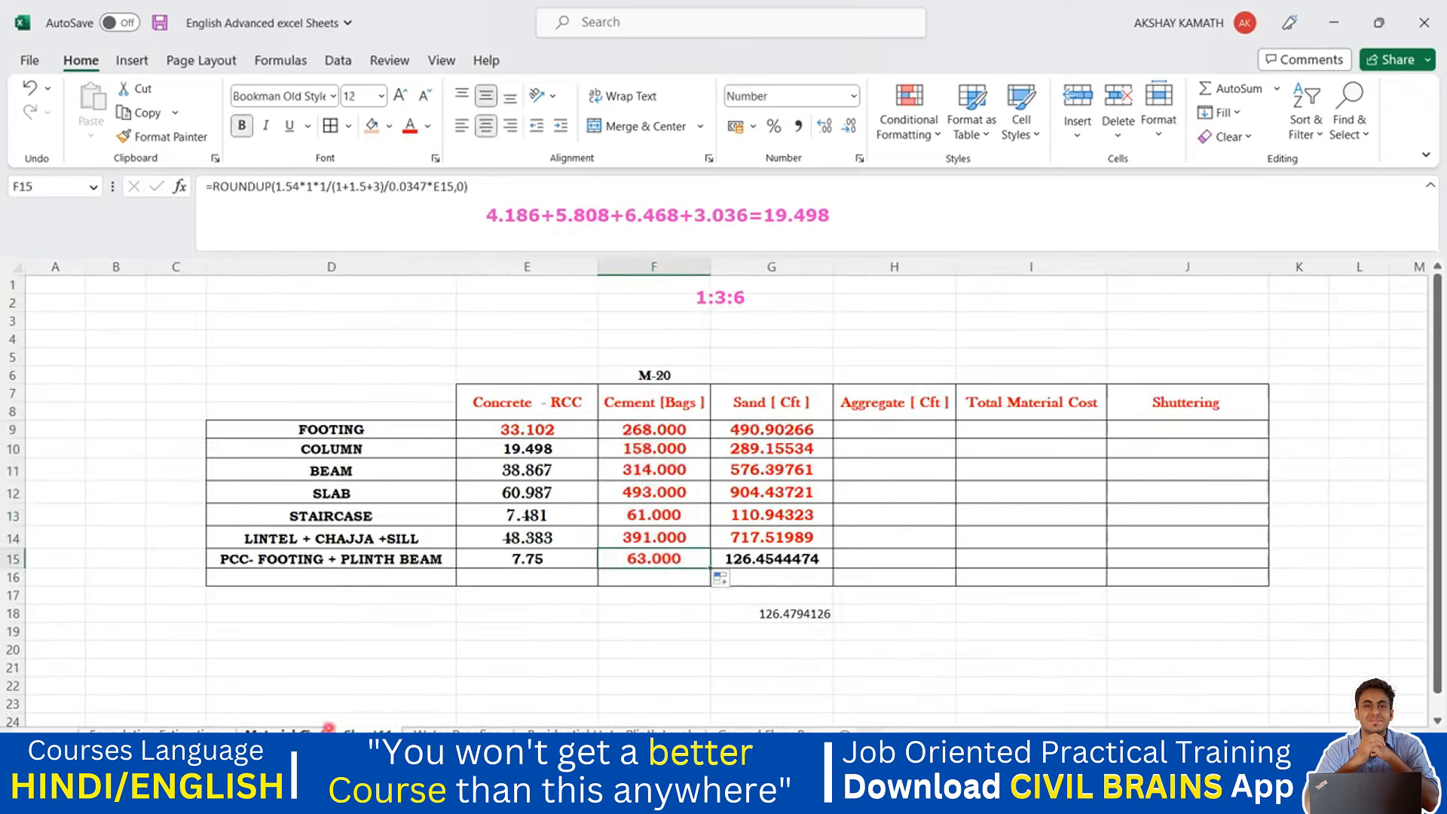
left_click(297, 730)
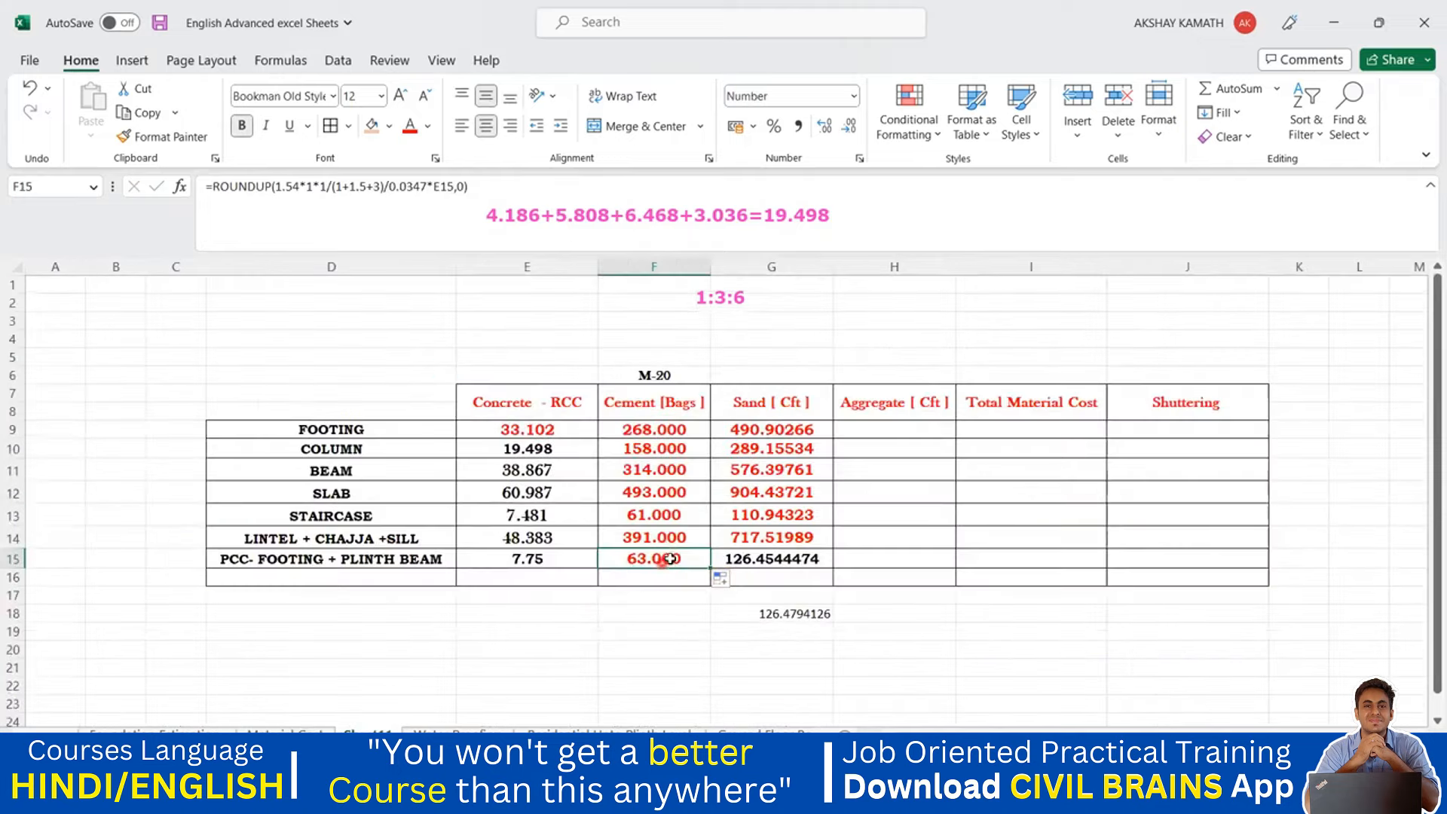
double_click(673, 558)
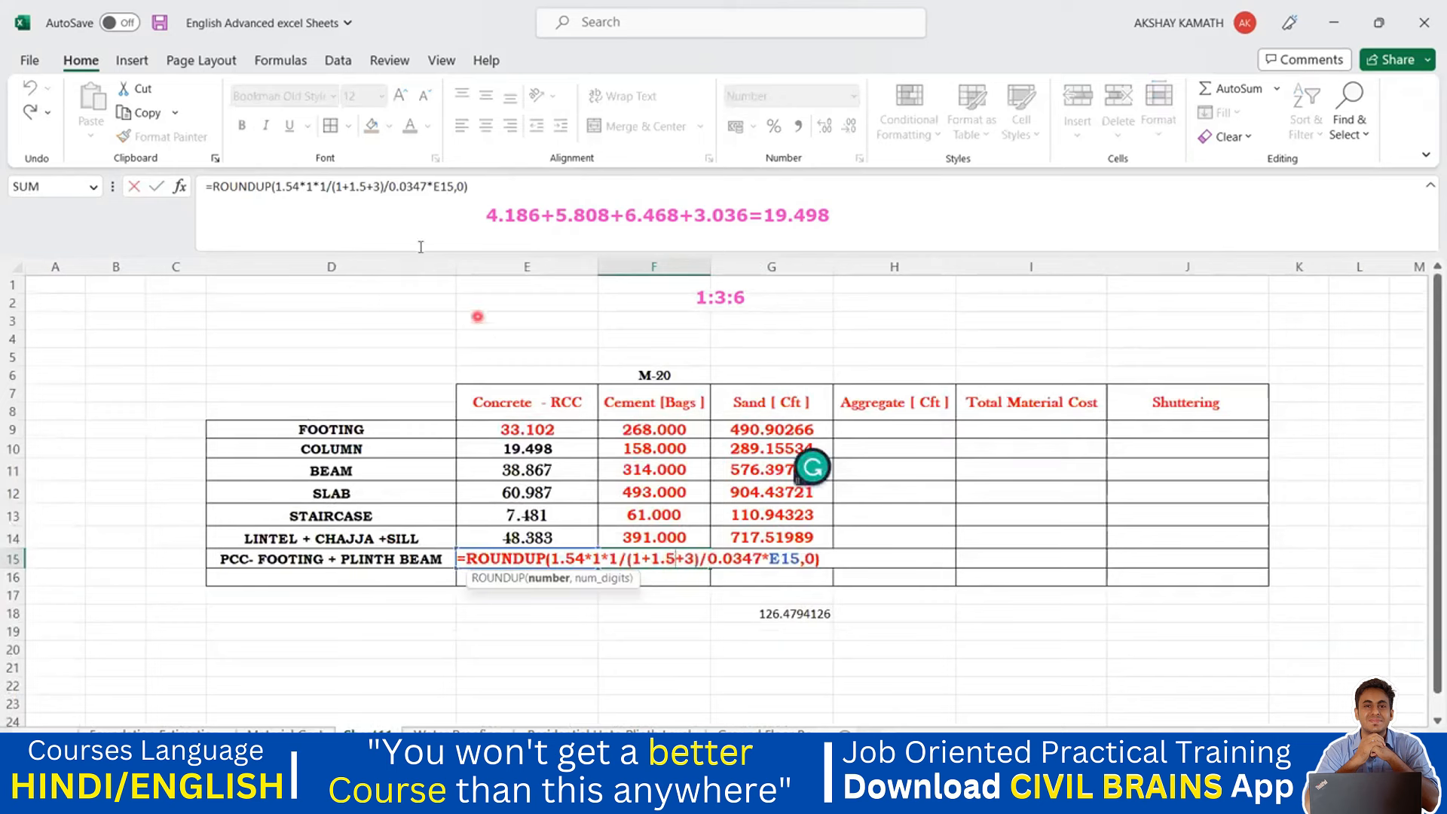
left_click(376, 190)
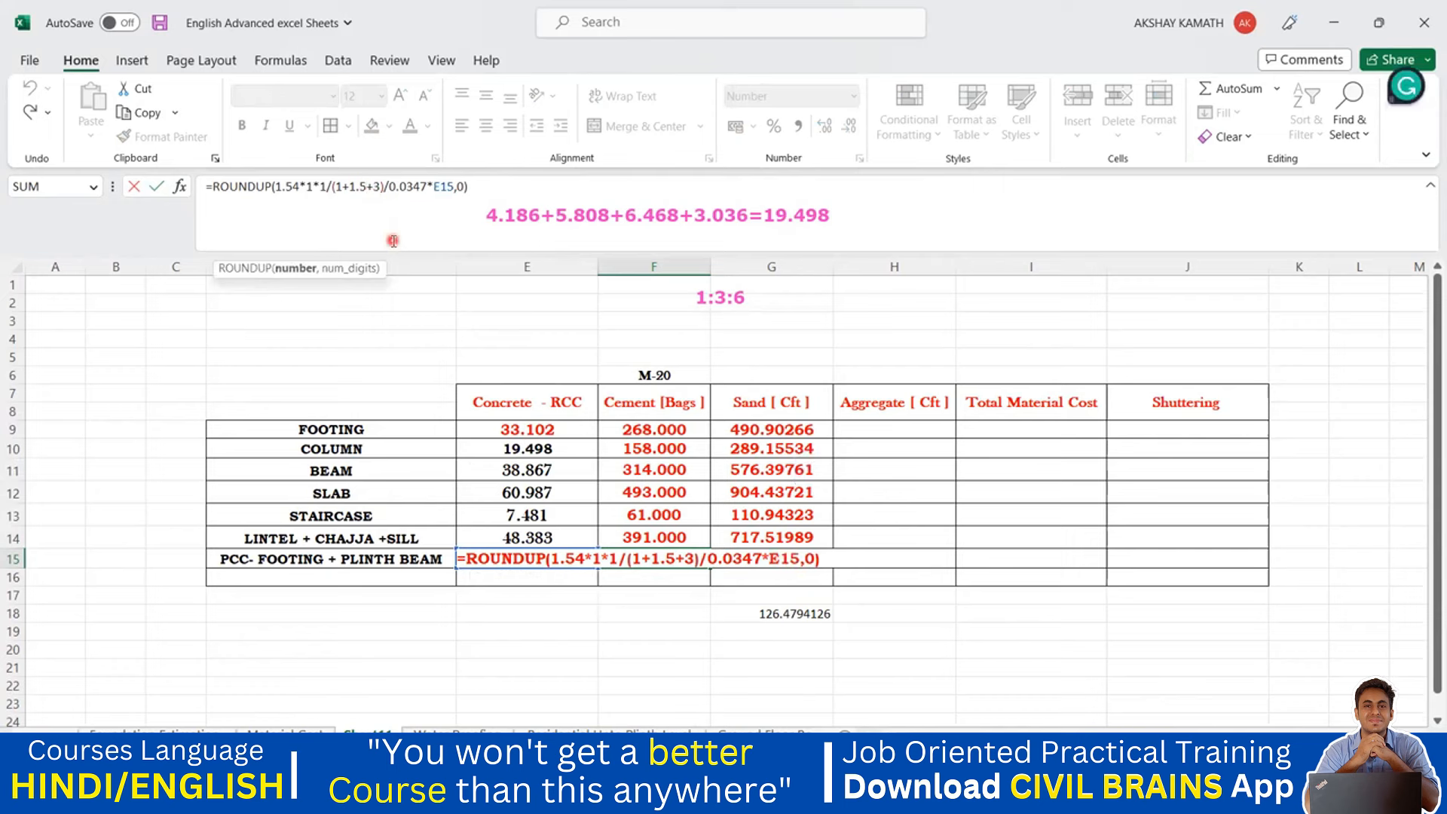
key("BackSpace")
key("BackSpace")
key("BackSpace")
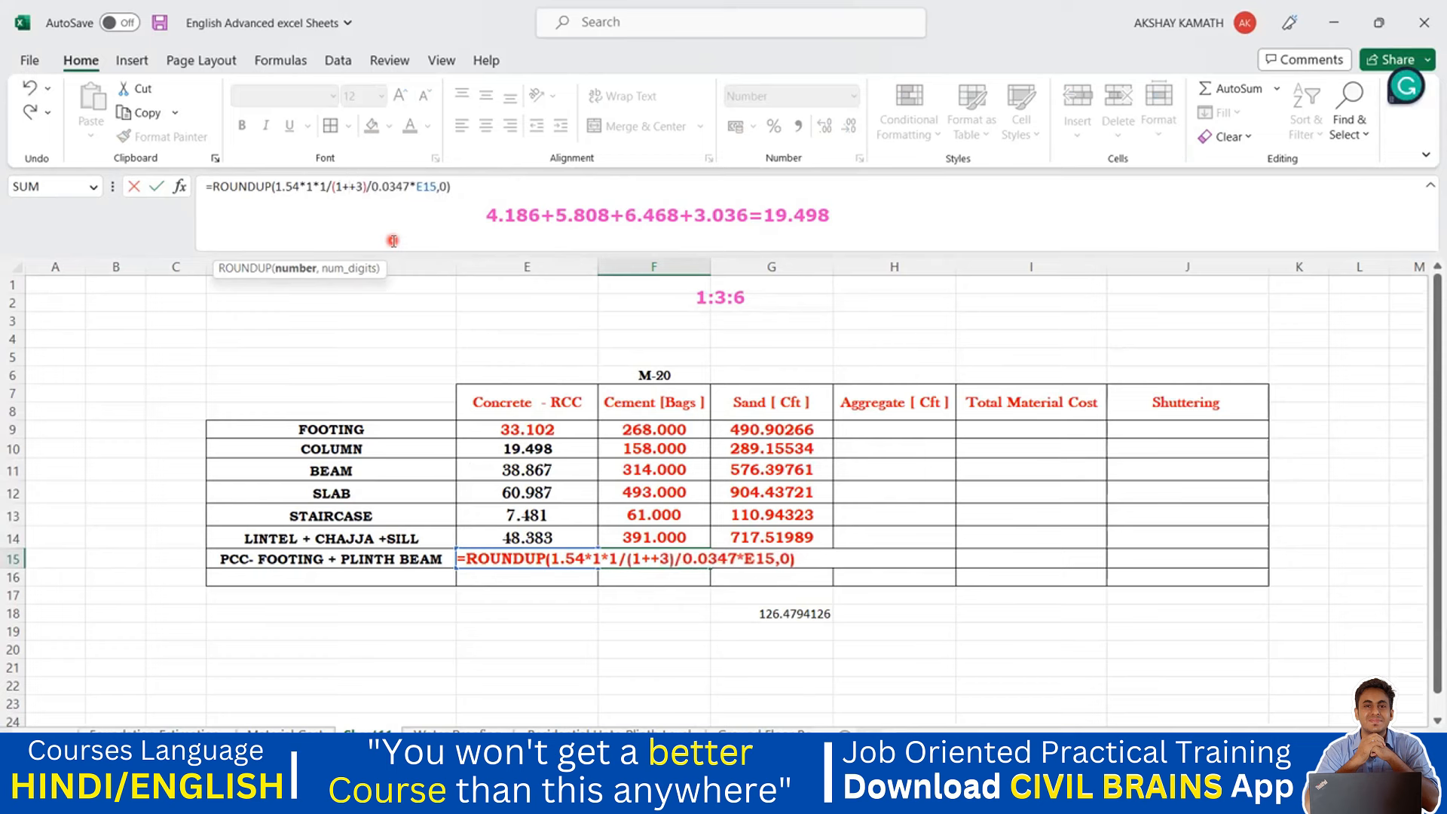
type("3")
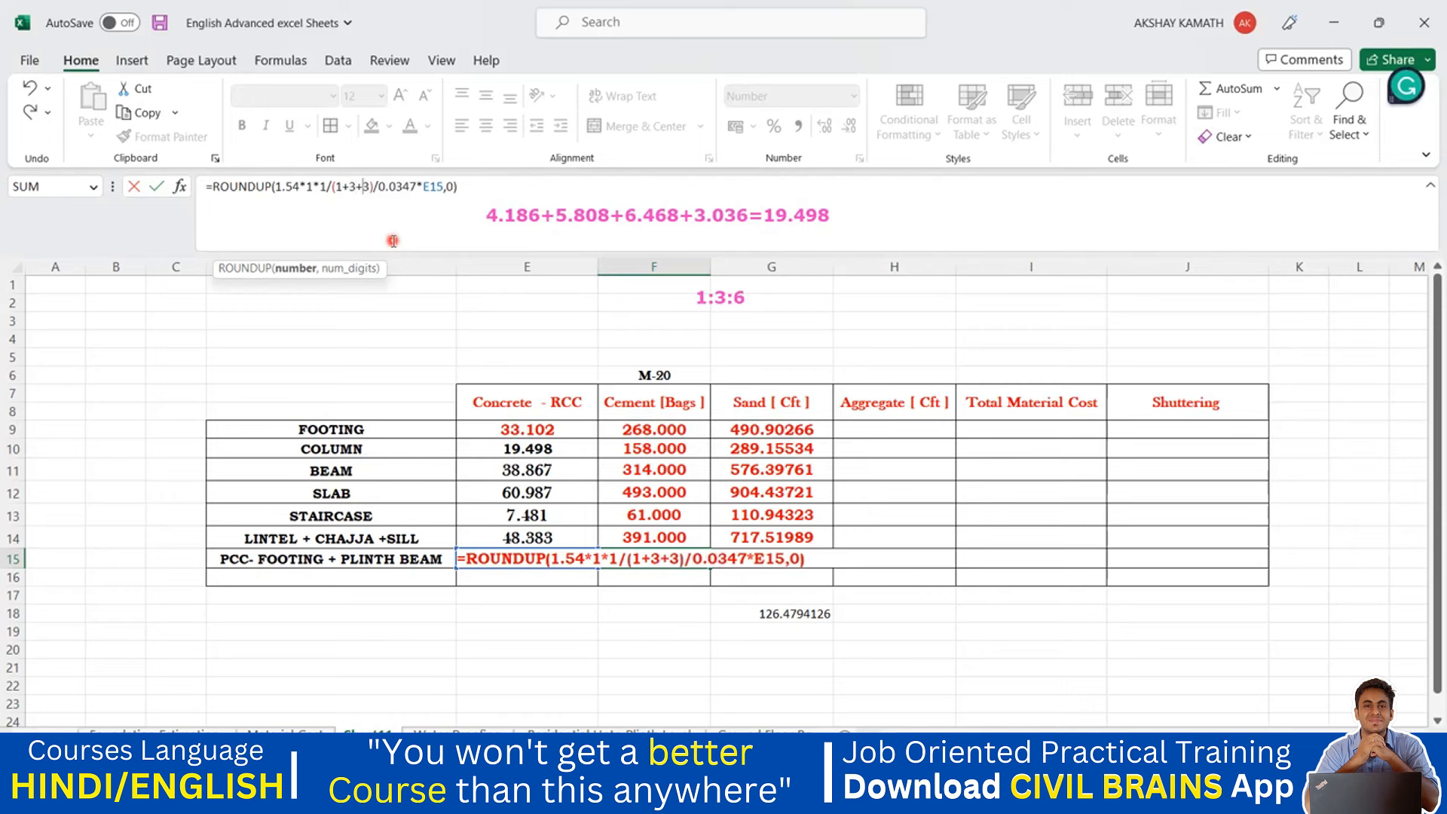
key("BackSpace")
type("6")
left_click(487, 182)
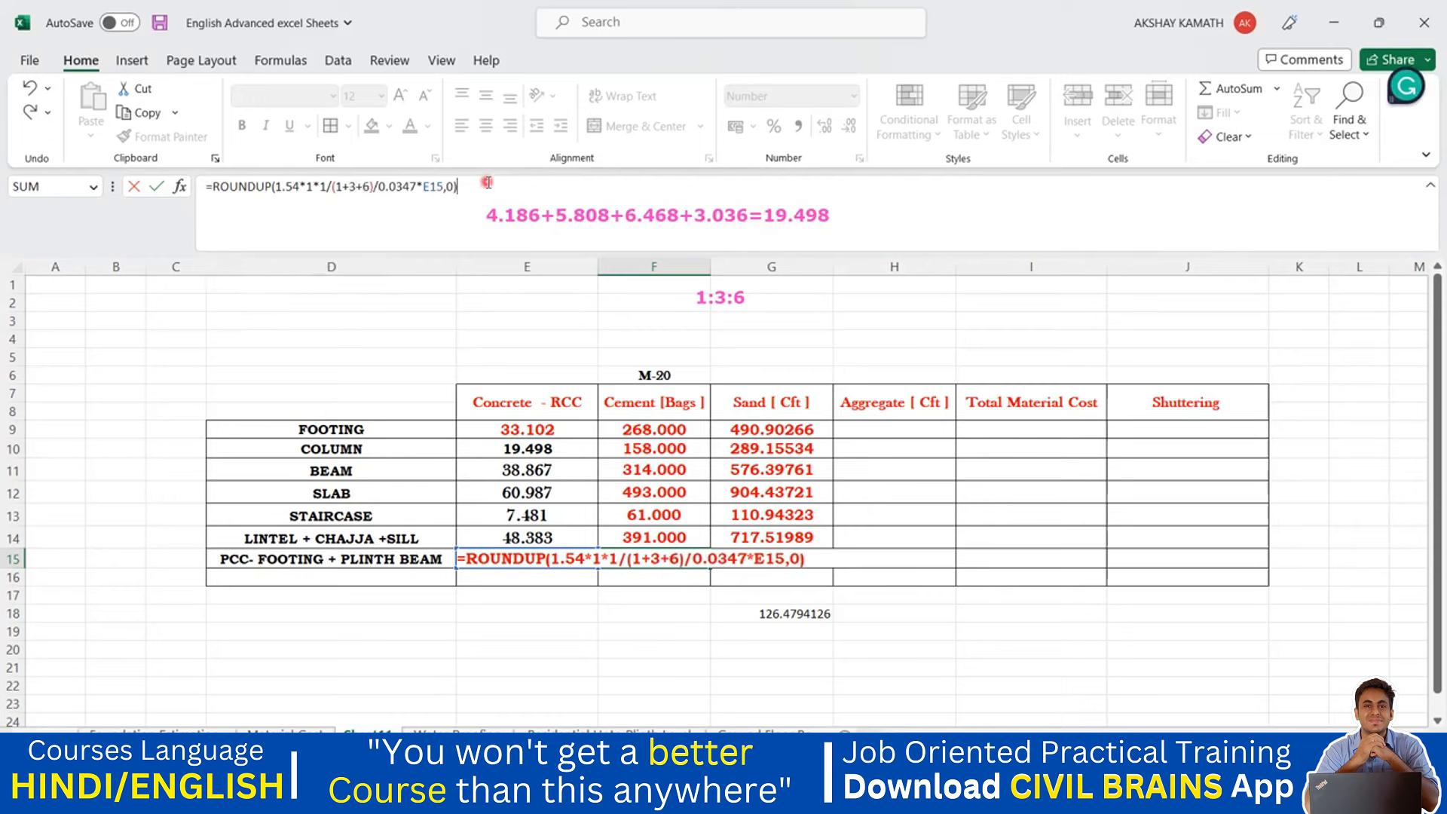
key("Return")
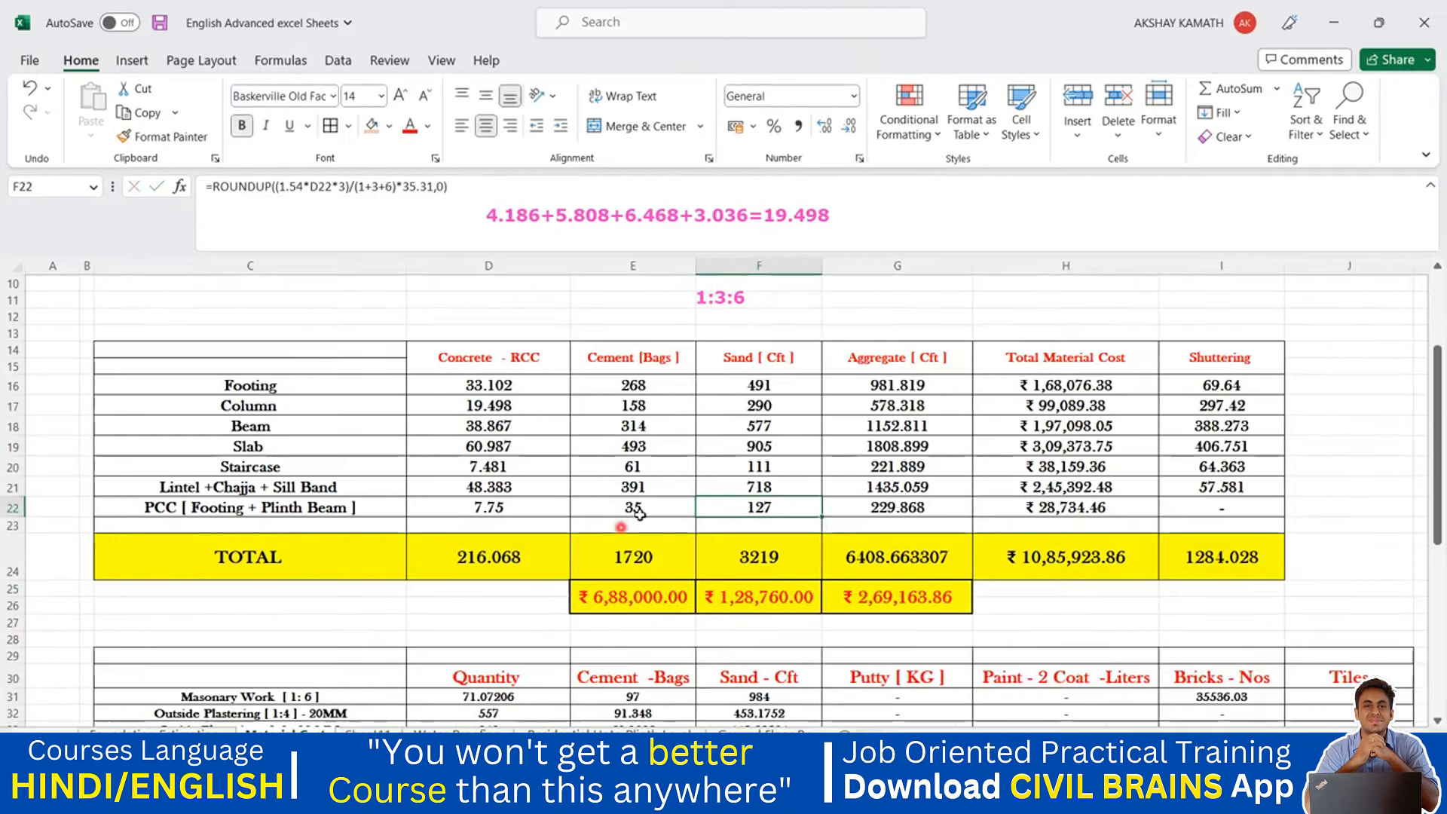
left_click(636, 513)
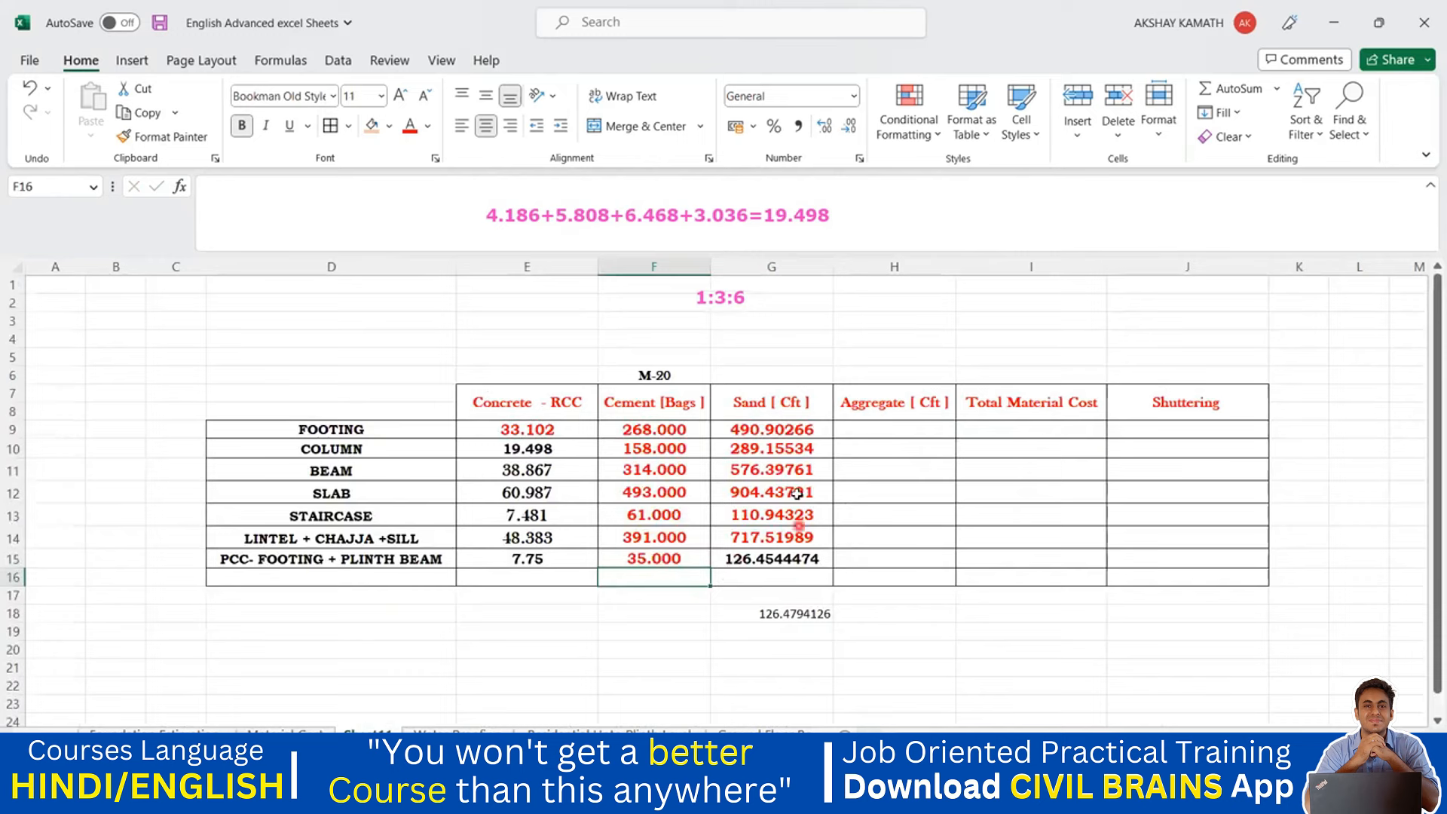
- Wrap the footing sand formula in G9 in ROUNDUP with 0 digits, giving =ROUNDUP(14.83*E9,0), and fill it down through G15
left_click(769, 431)
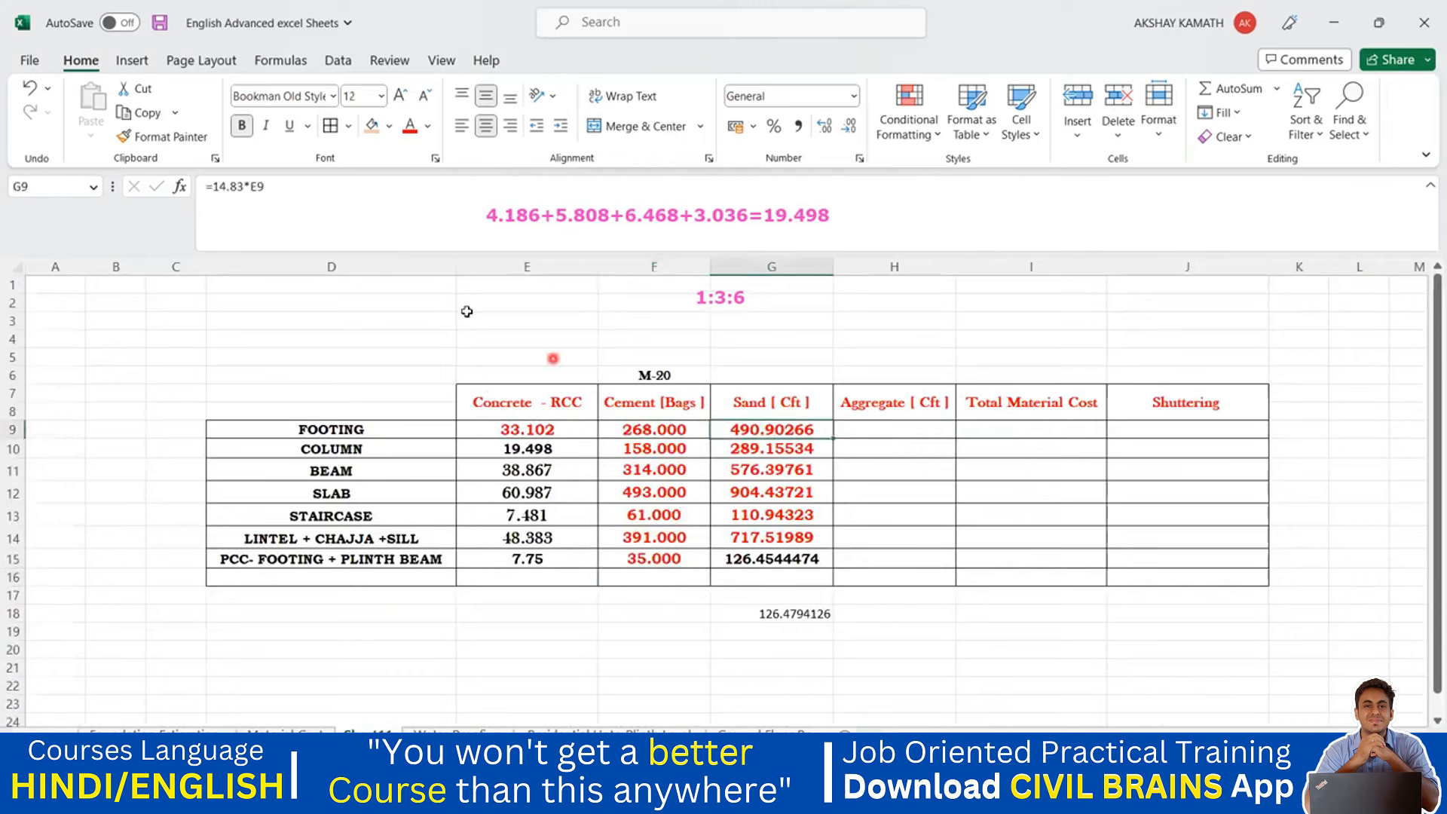
left_click(217, 193)
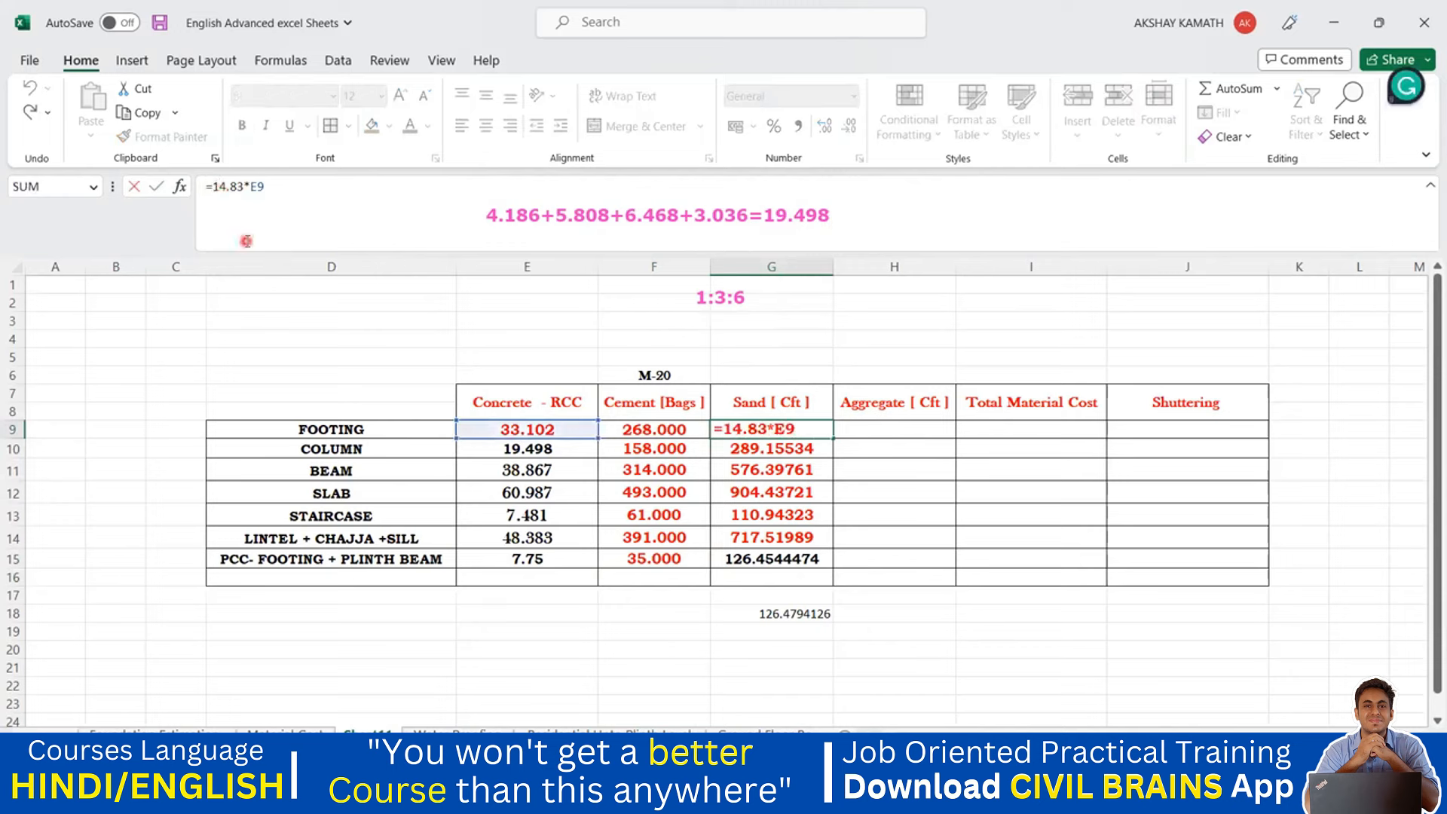
type("ROUND")
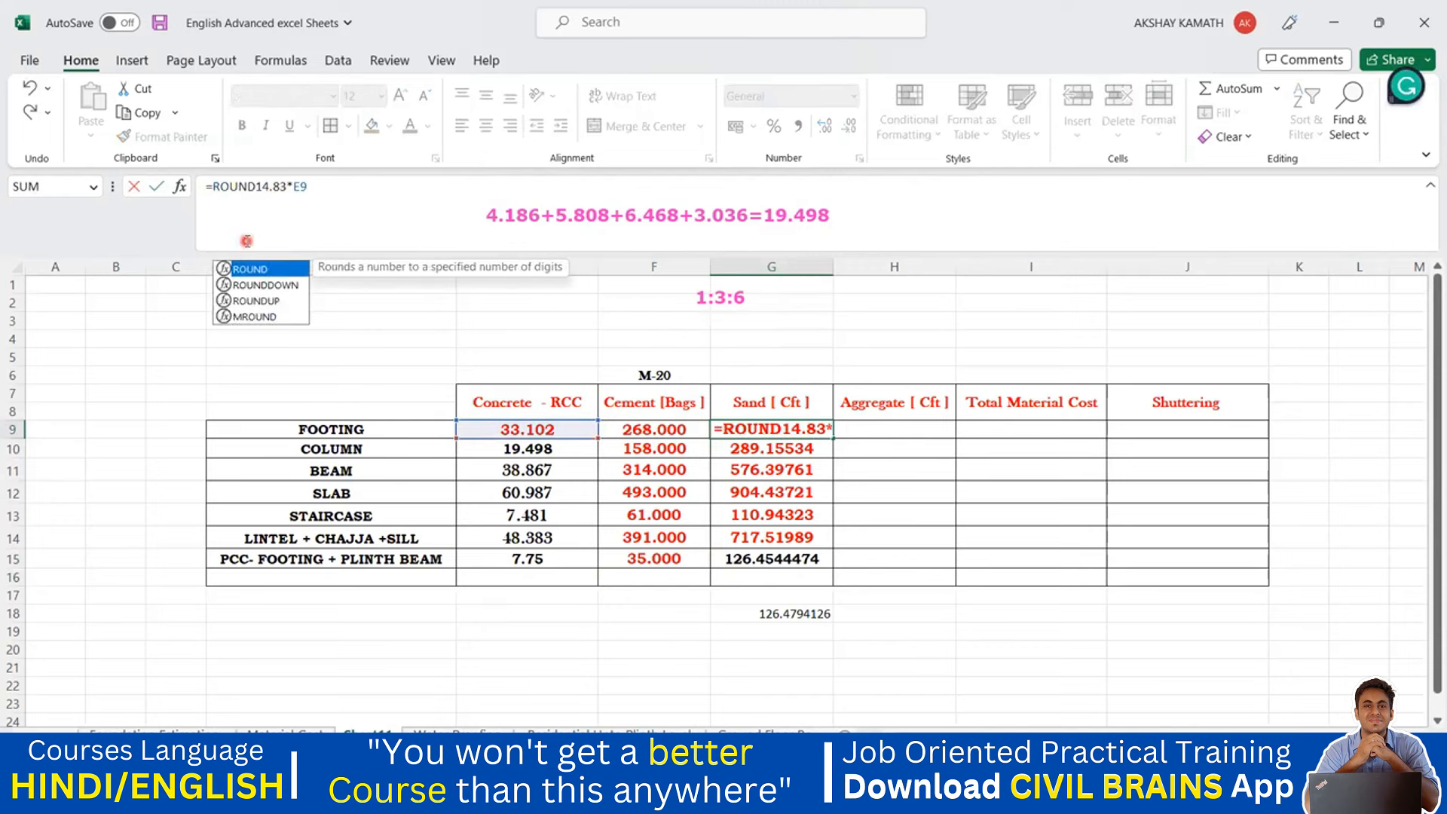
type("UP")
key("Tab")
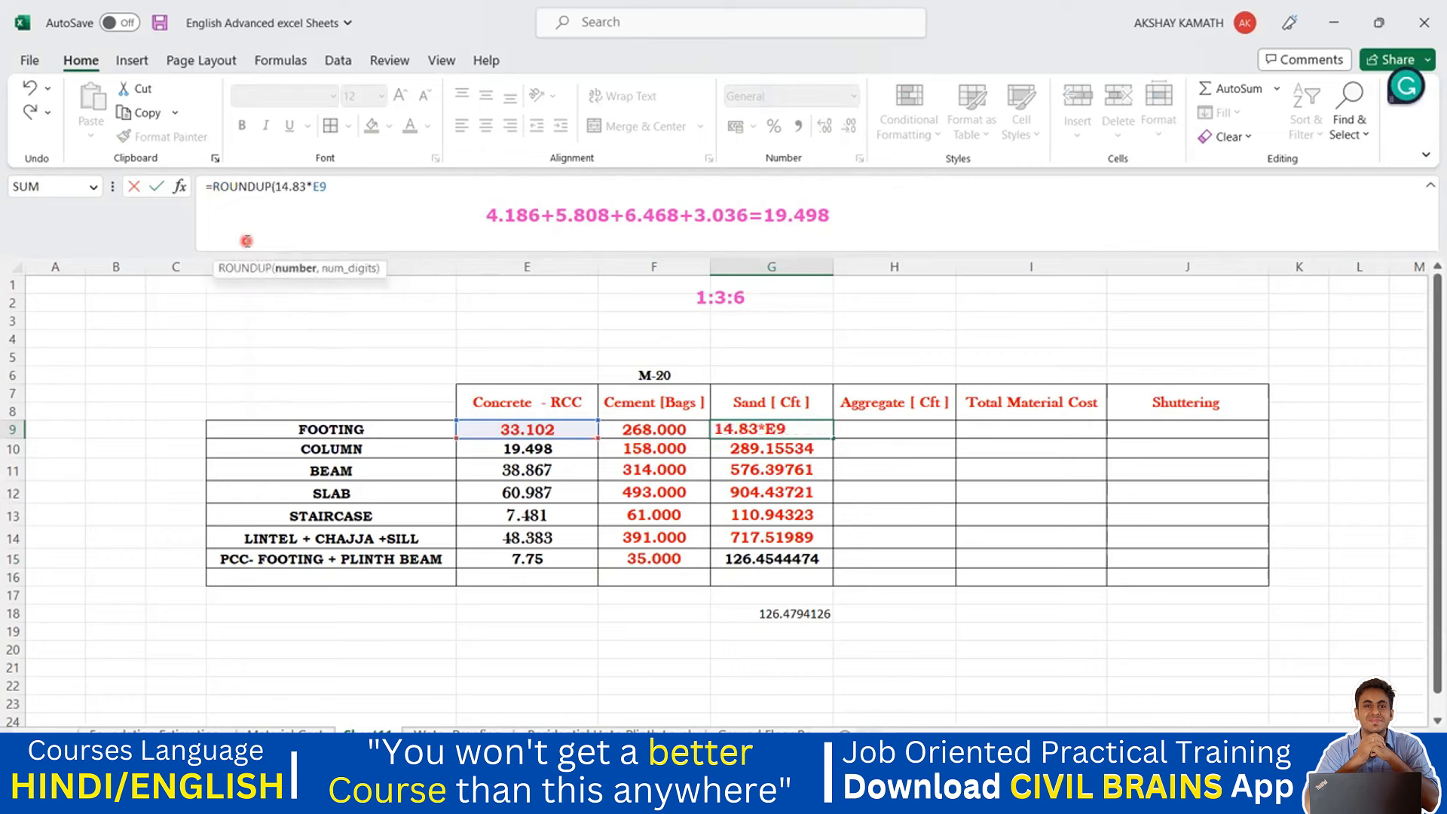
left_click(356, 186)
type(",0)")
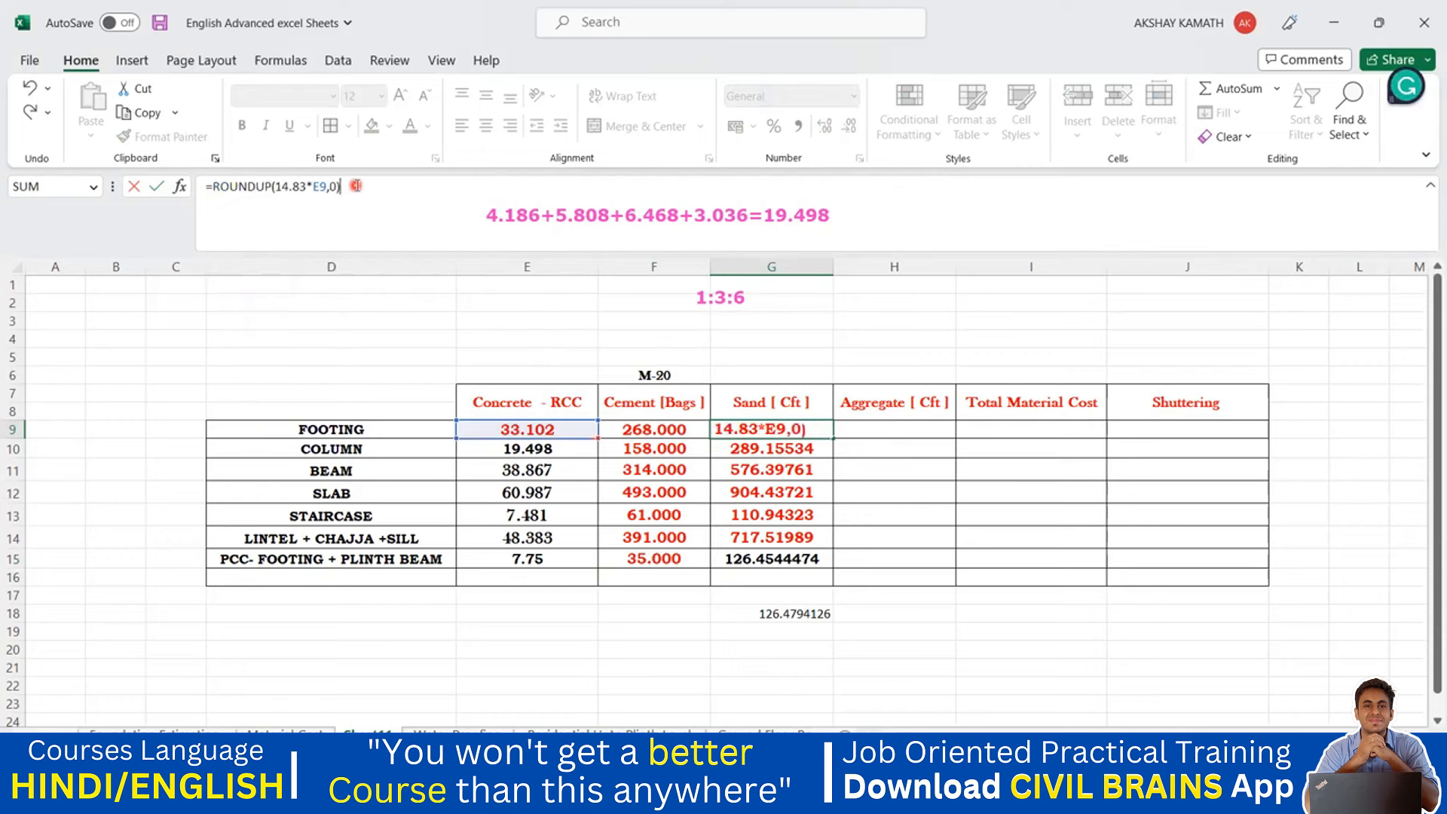
key("Return")
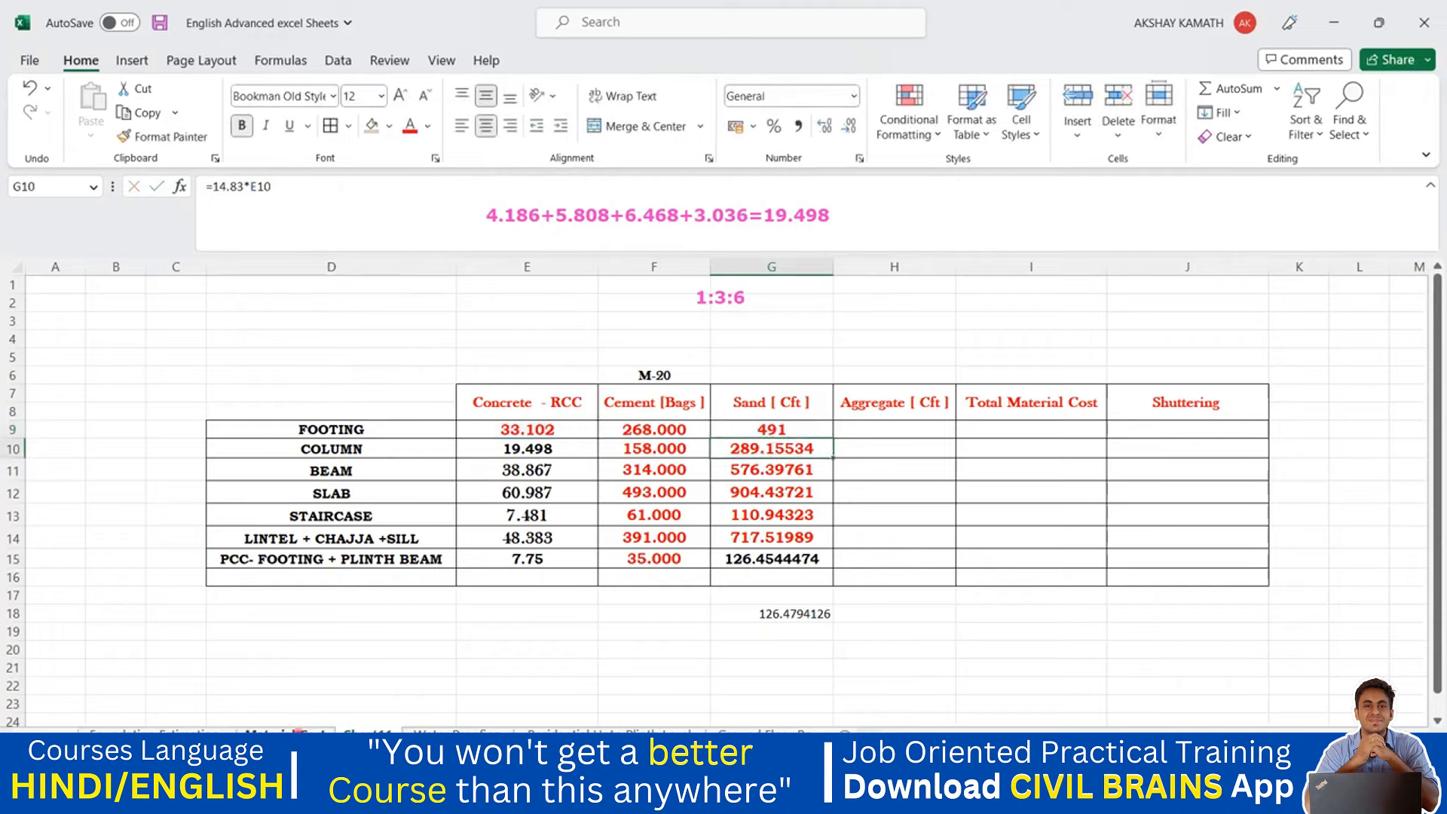
left_click(307, 734)
key("ctrl+Page_Down")
left_click_drag(834, 438, 825, 559)
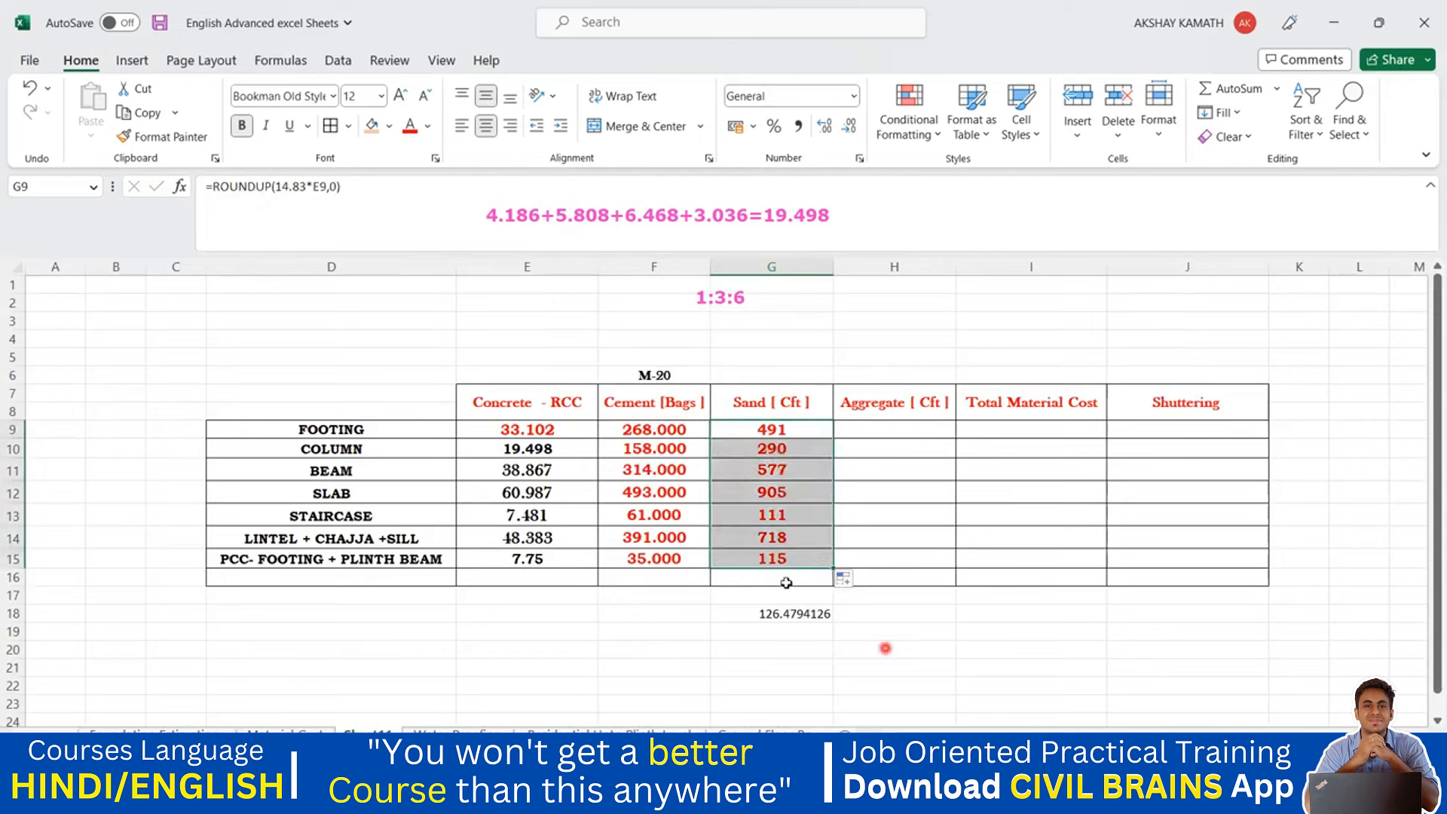
- Compare the PCC sand formula in G15 with the Material Cost sheet and the G18 check, and clear G15
left_click(715, 588)
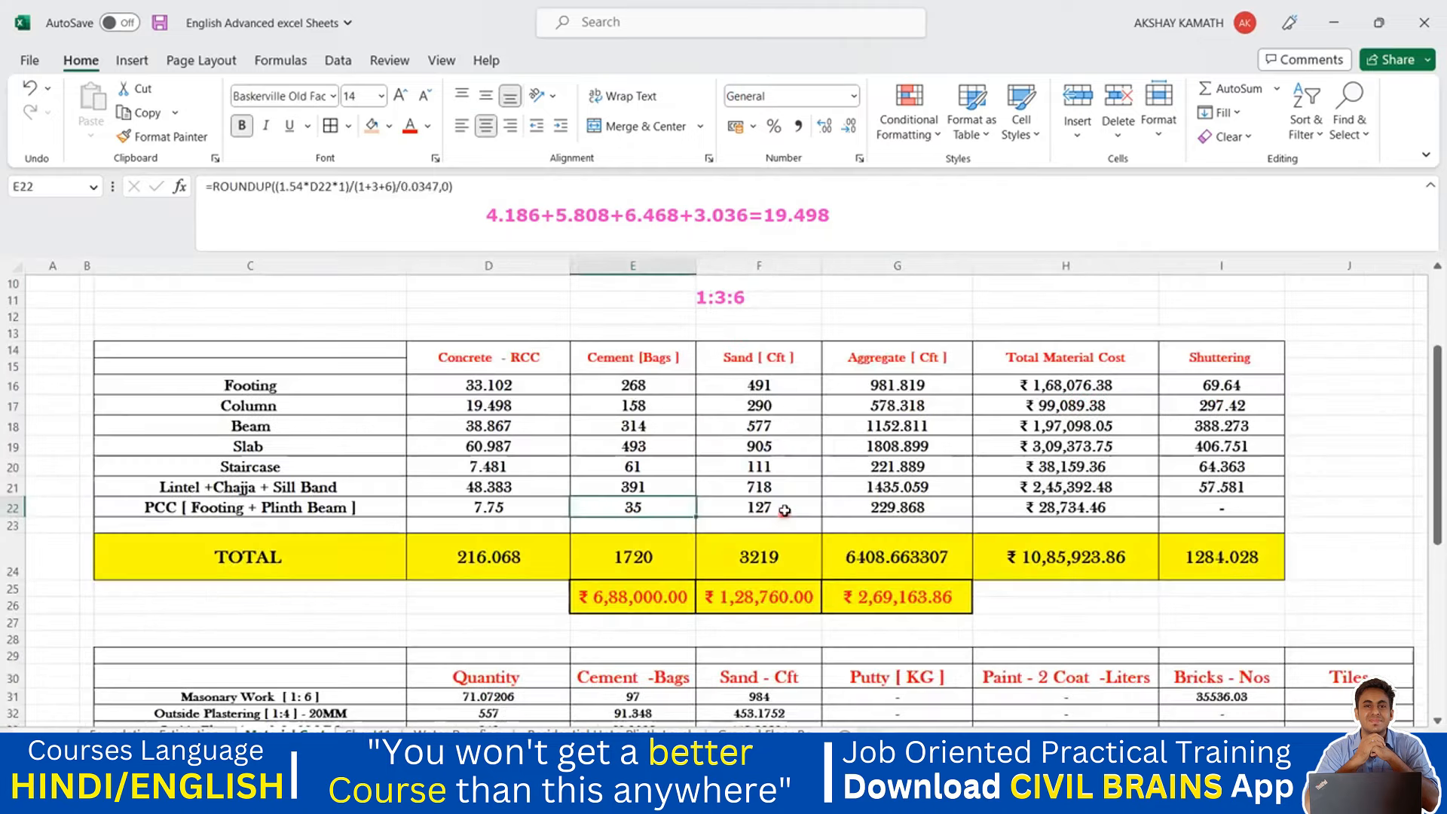
left_click(785, 510)
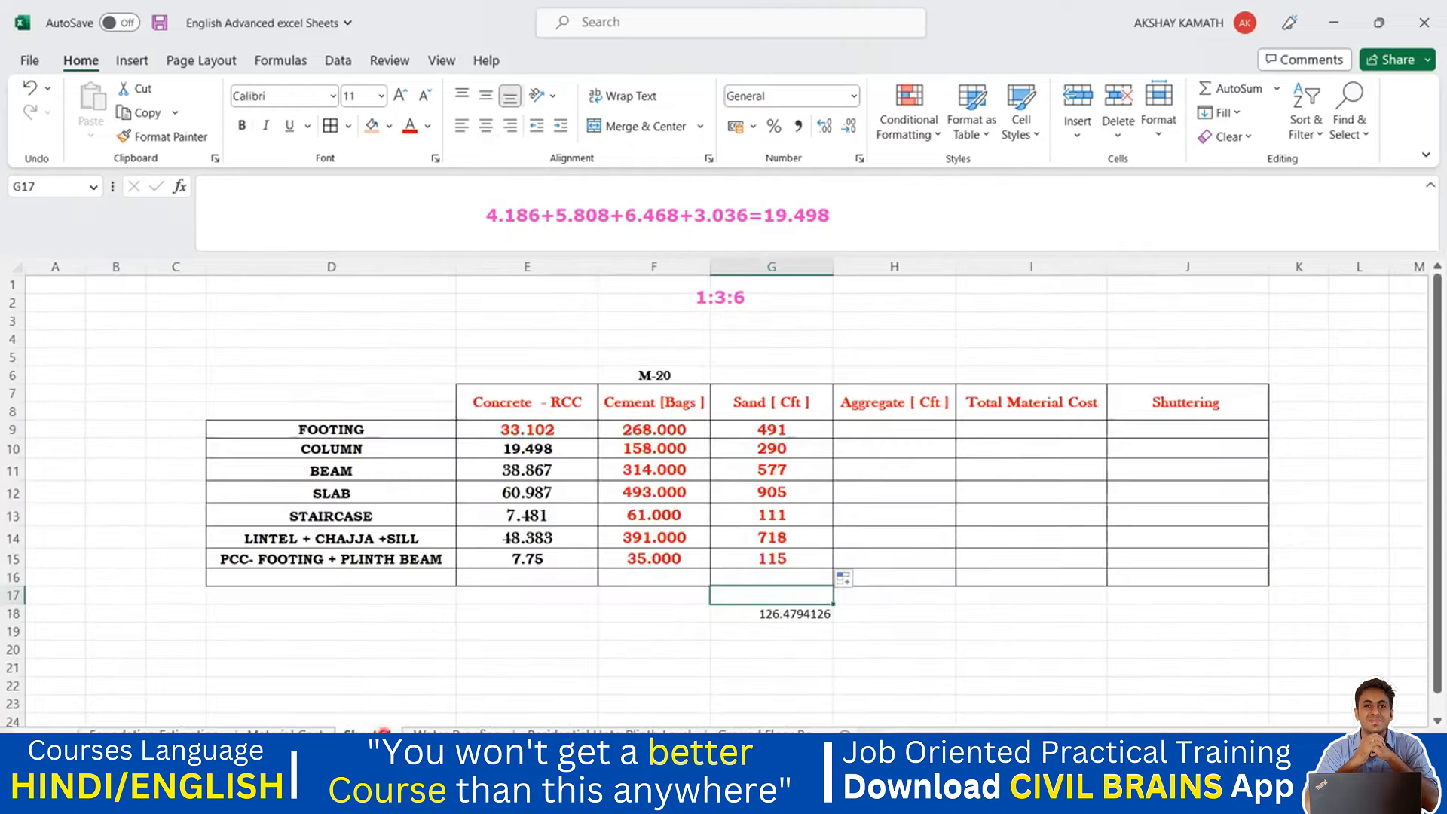
left_click(801, 558)
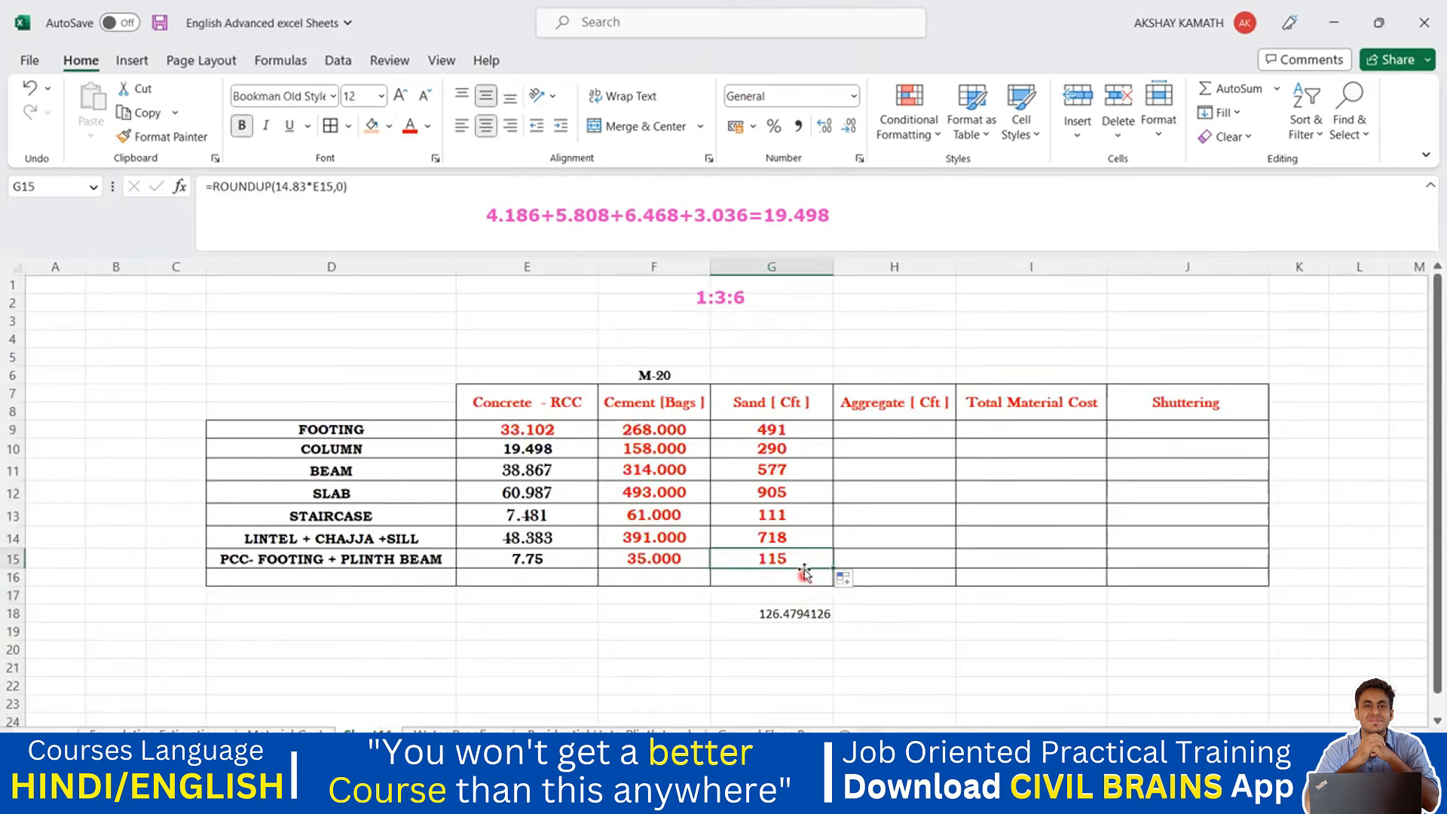
left_click(792, 614)
left_click(801, 562)
double_click(801, 562)
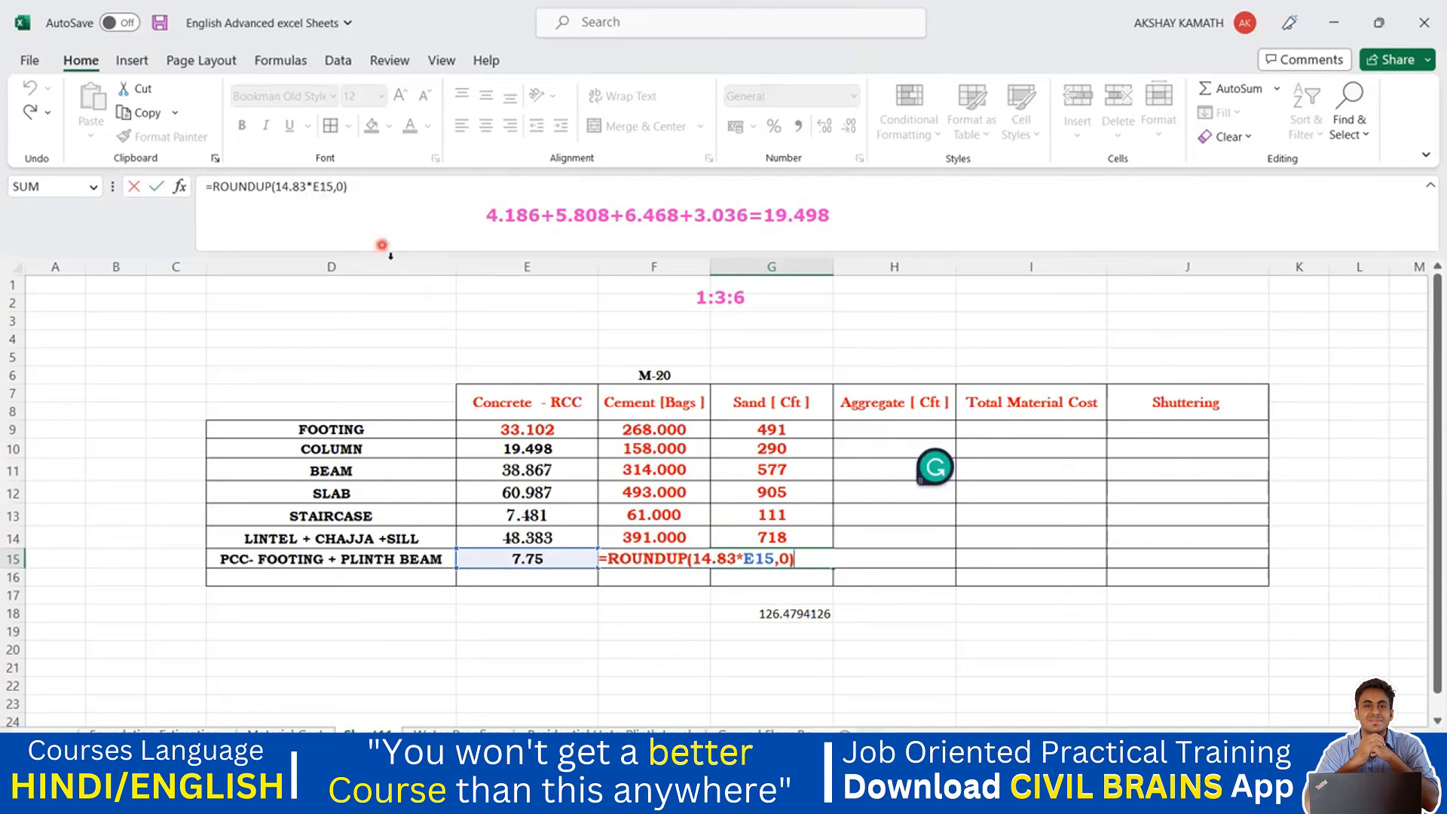
key("ctrl+Return")
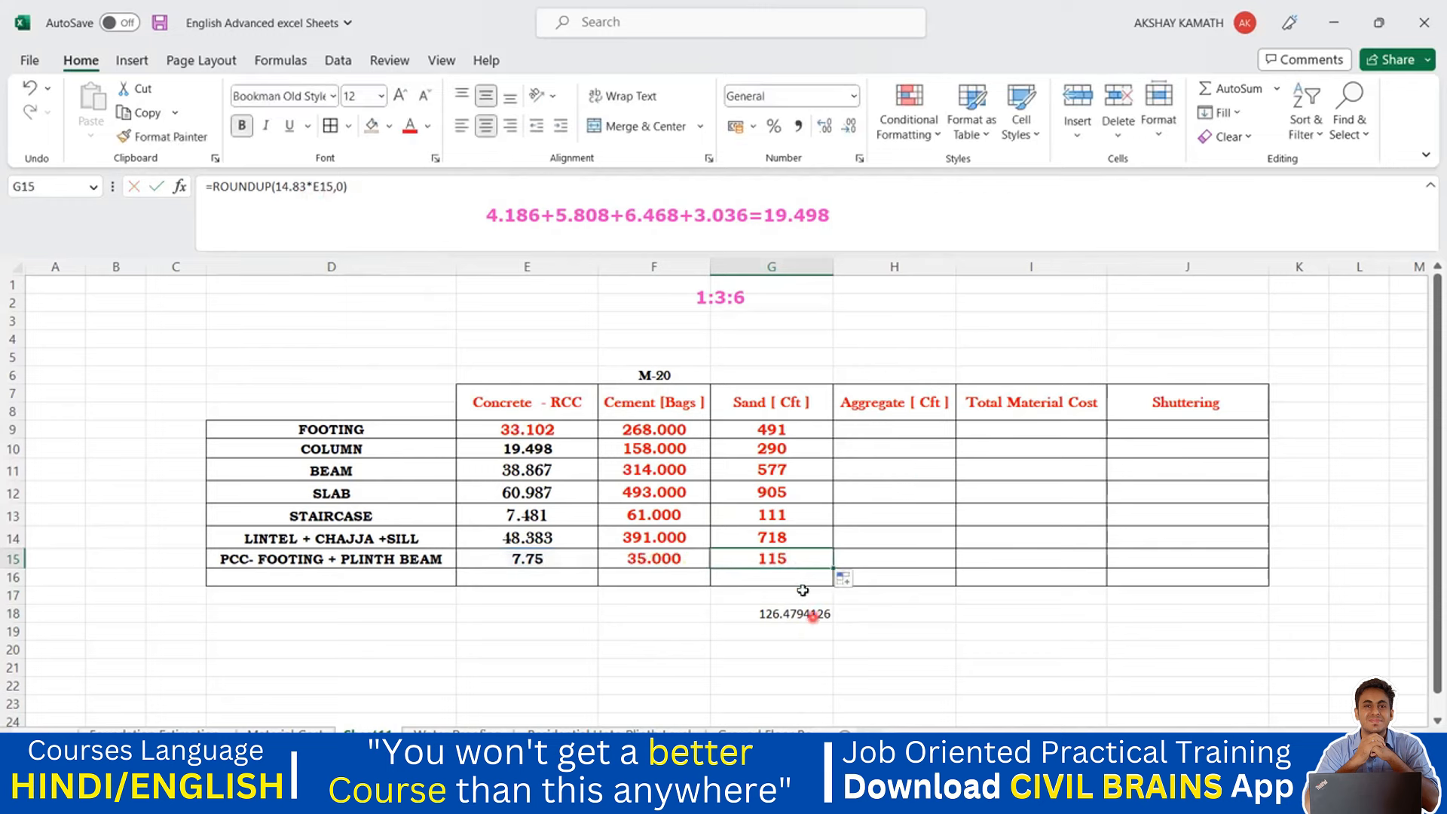
left_click_drag(359, 188, 58, 194)
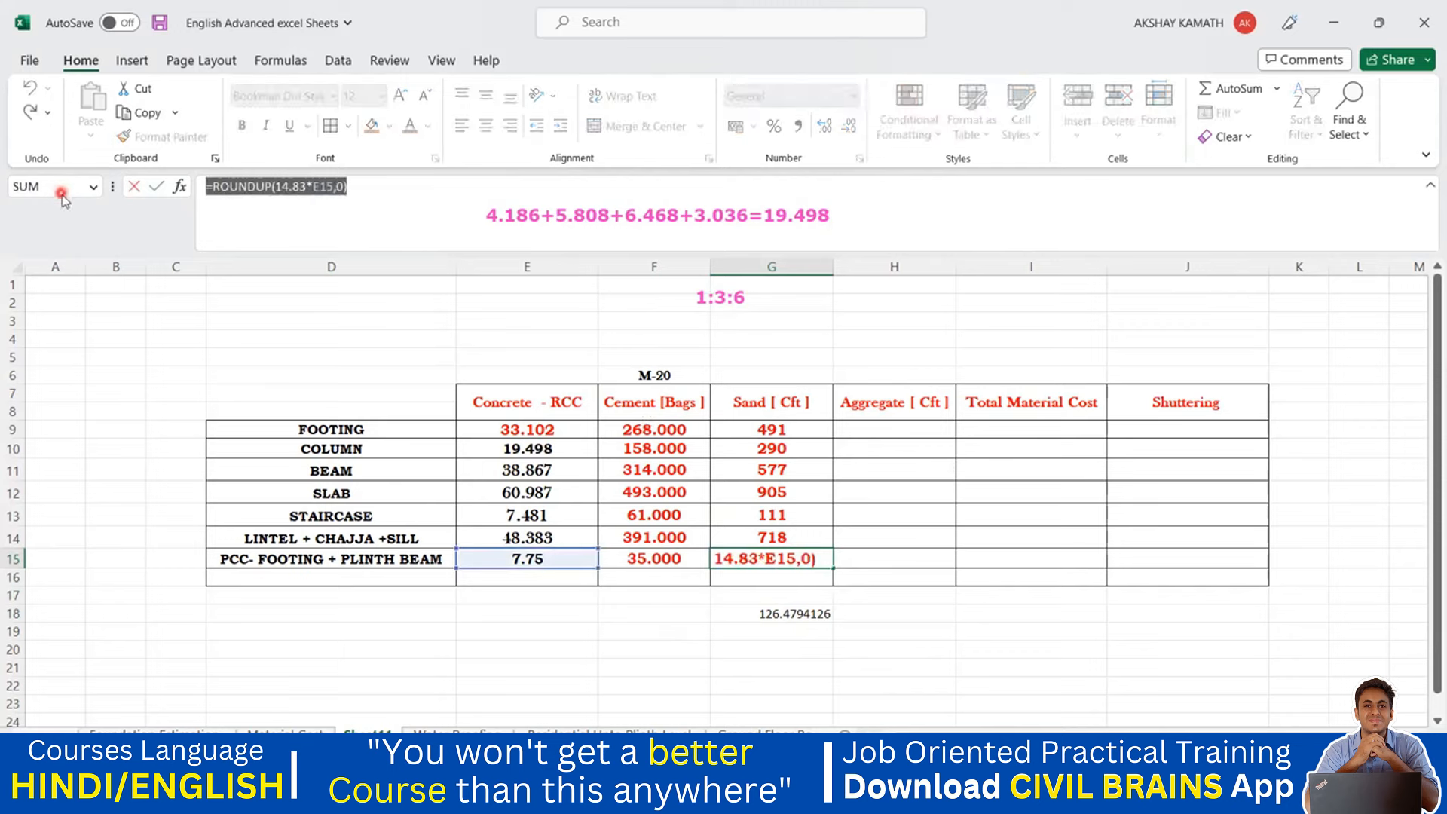
key("BackSpace")
key("Return")
- Copy the G18 check formula into G15 and point its quantity reference to E15, giving =1.54*1*3/(1+3+6)*35.31*E15
left_click(767, 615)
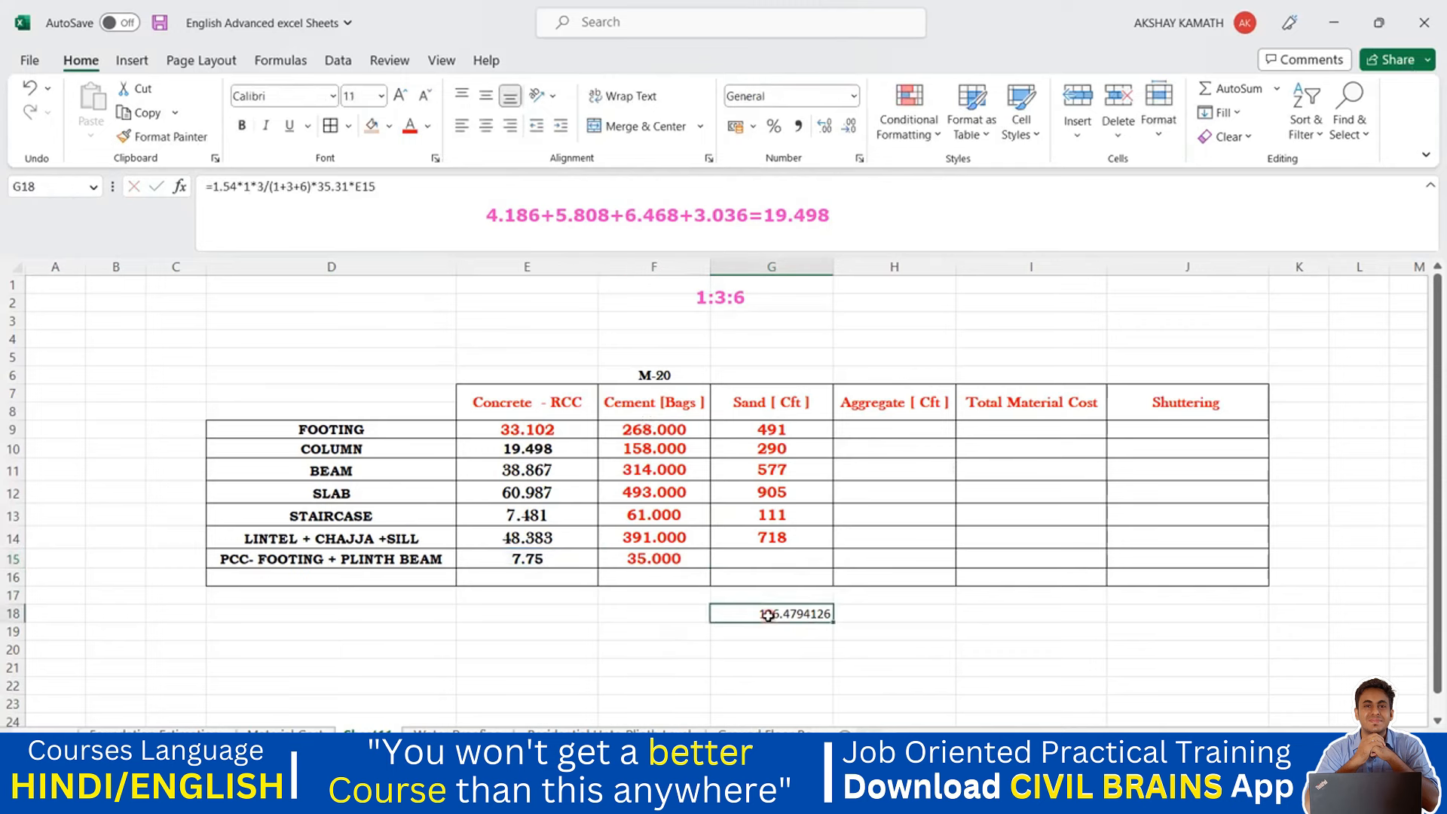
key("ctrl+c")
left_click(765, 559)
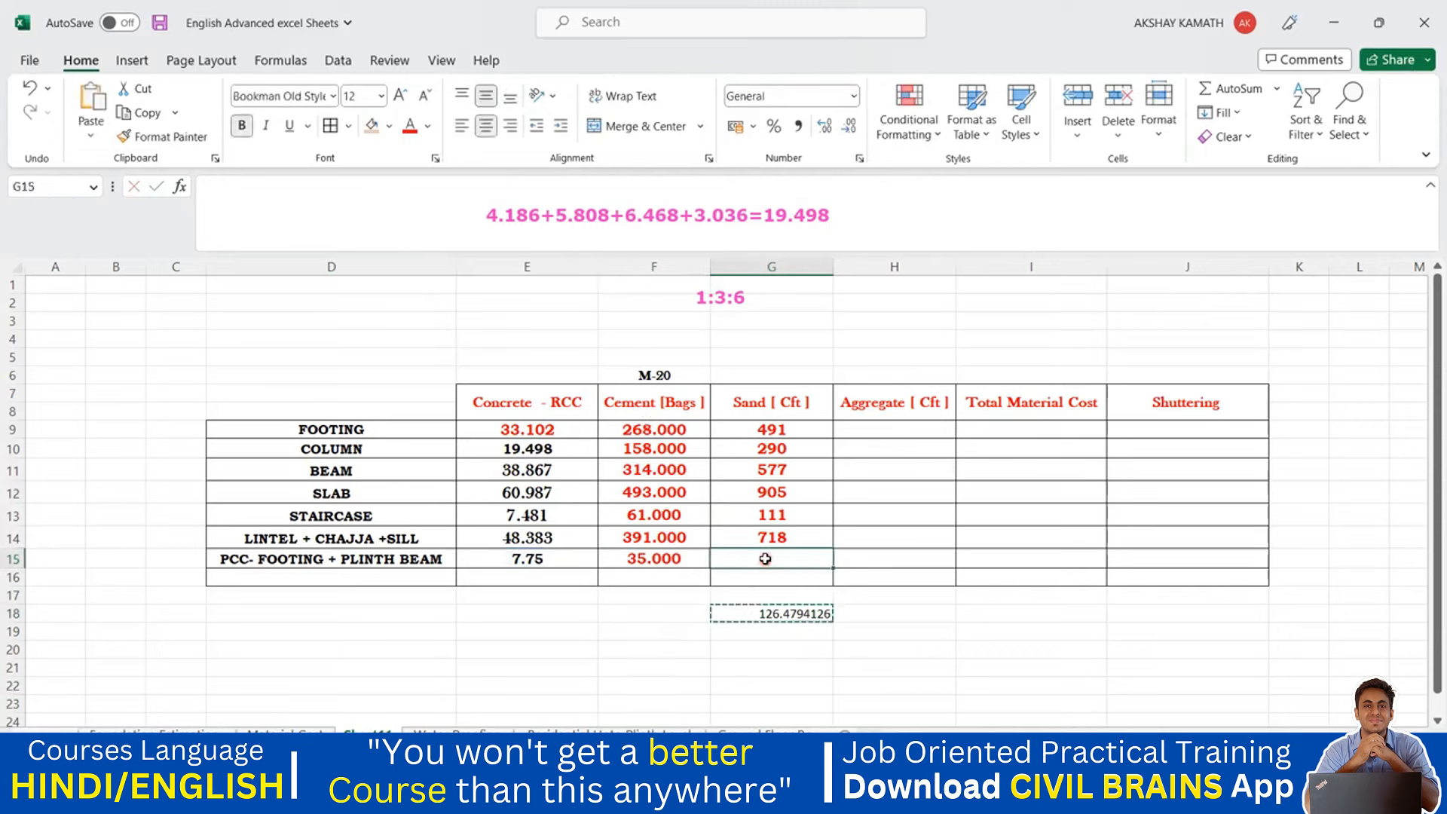
key("ctrl+v")
left_click(678, 652)
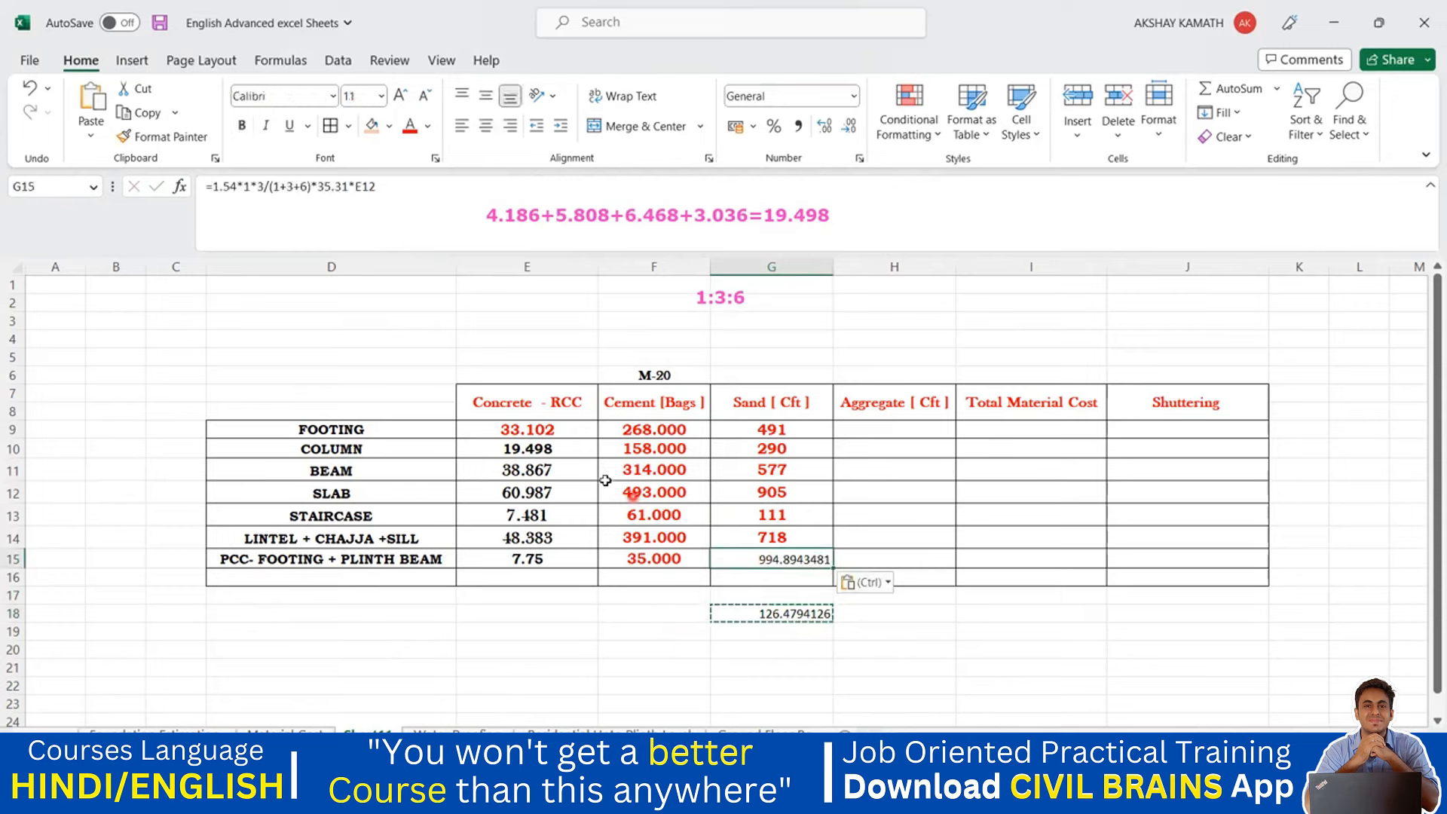
double_click(754, 560)
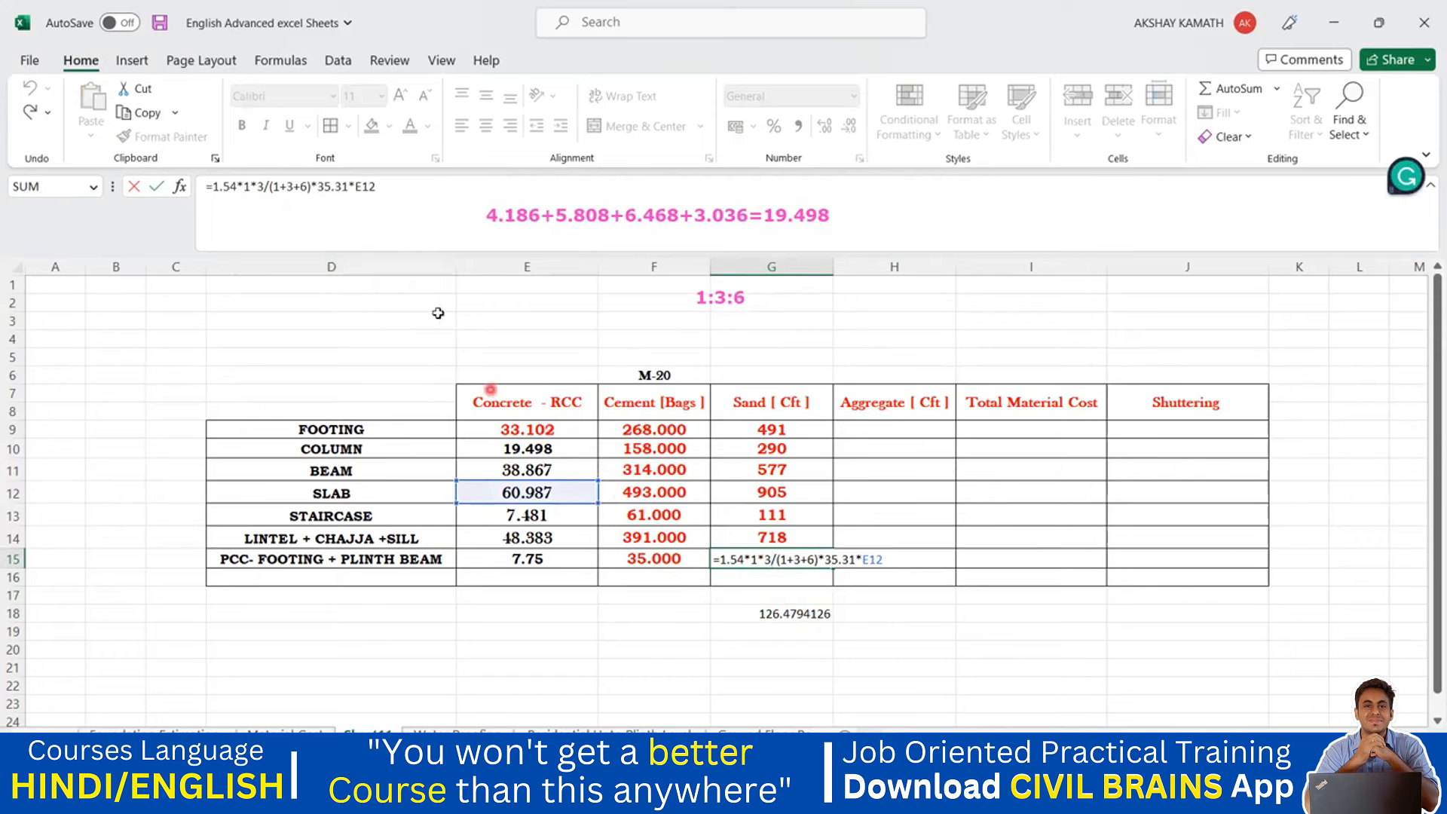
left_click(415, 187)
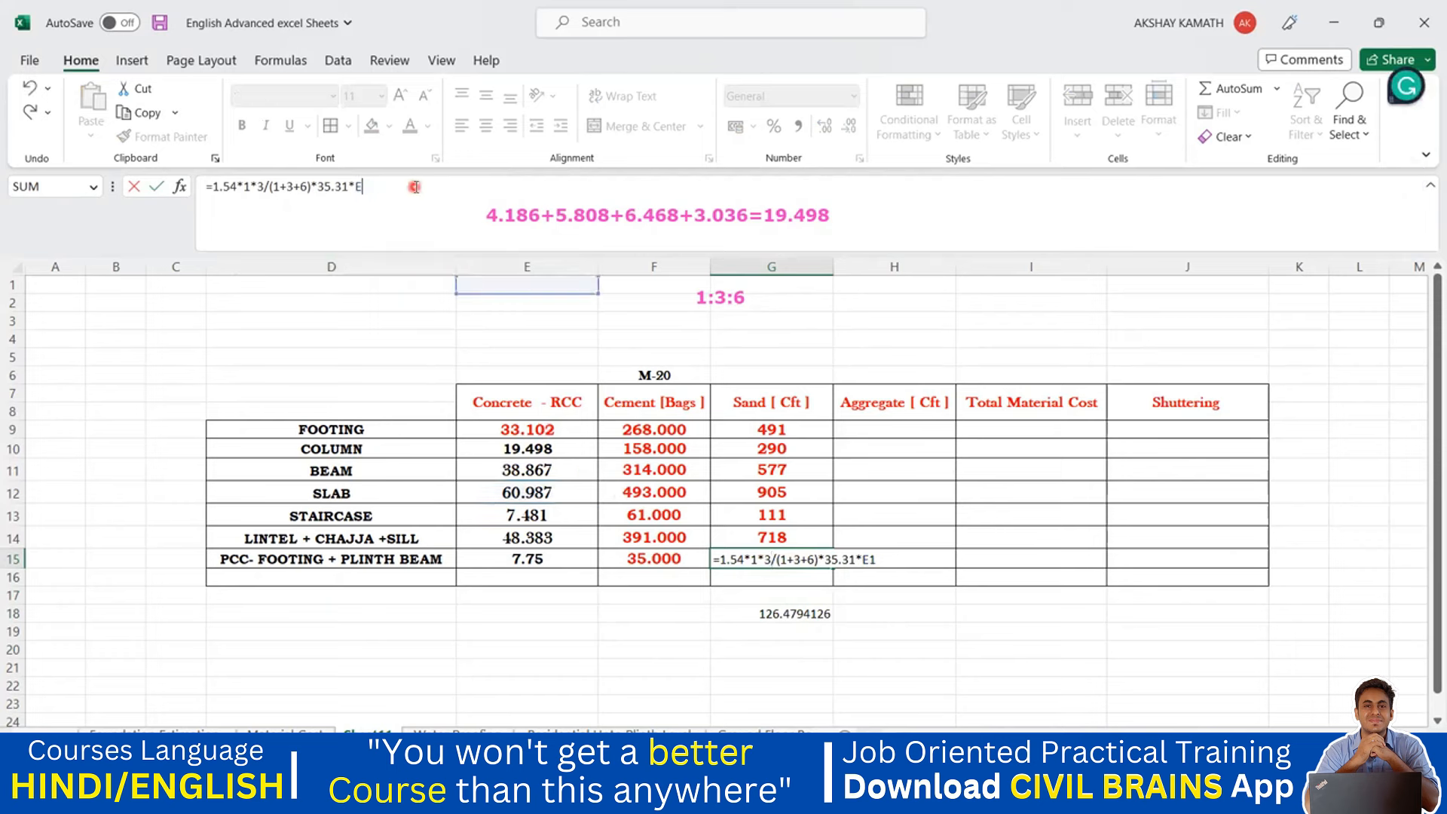
left_click(557, 559)
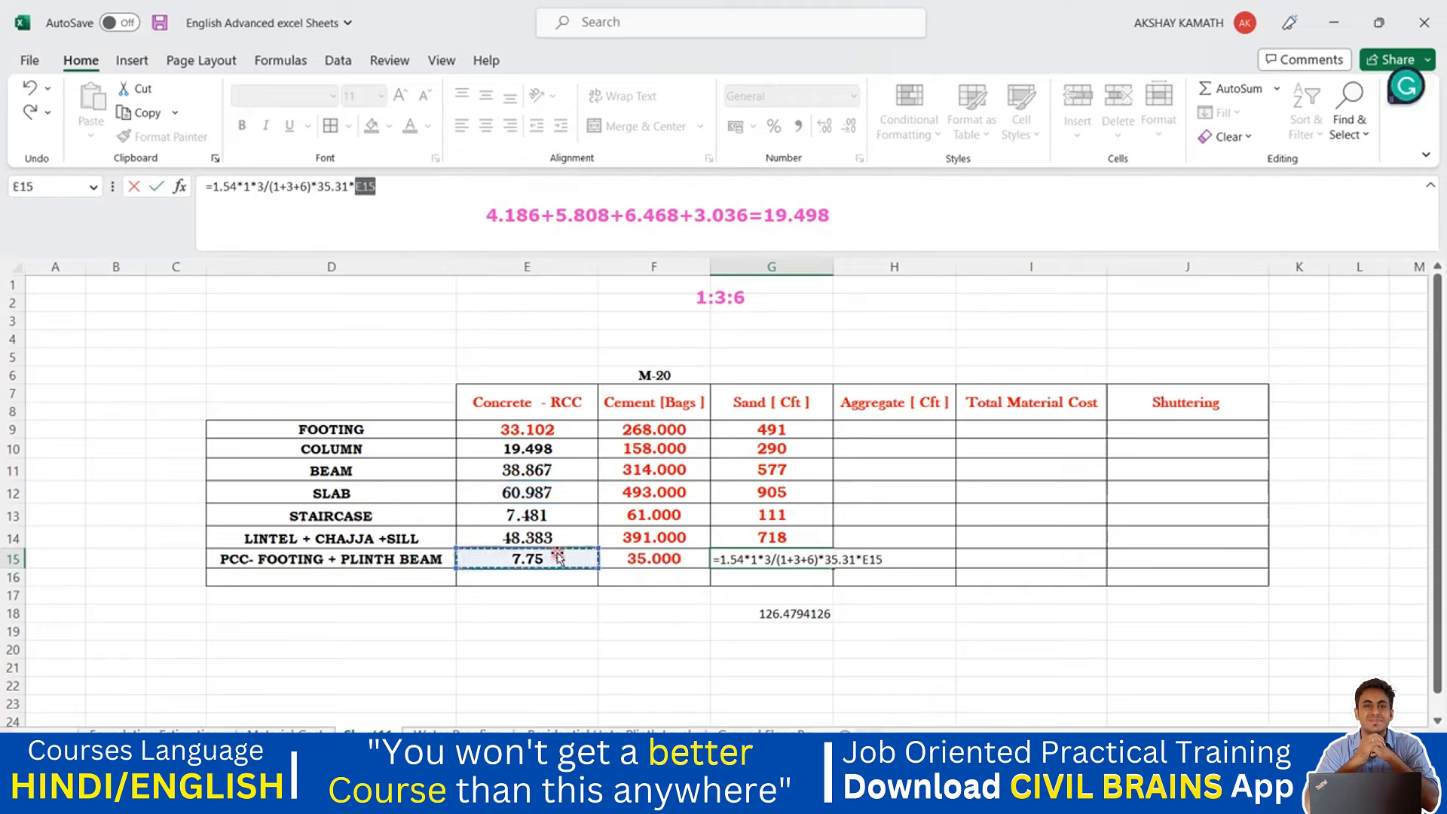
key("ctrl+Return")
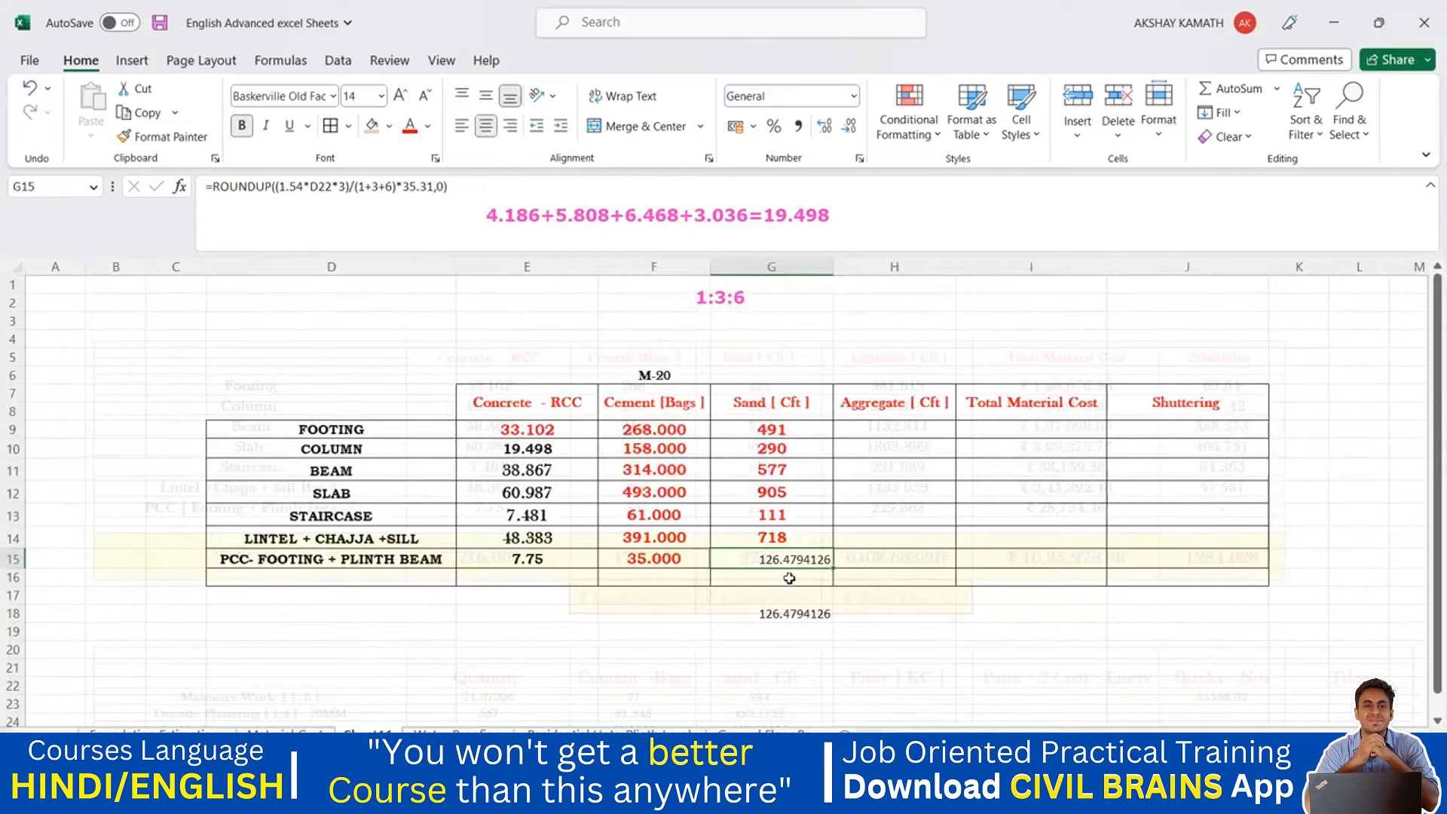
left_click(826, 544)
left_click_drag(830, 555, 831, 568)
key("ctrl+z")
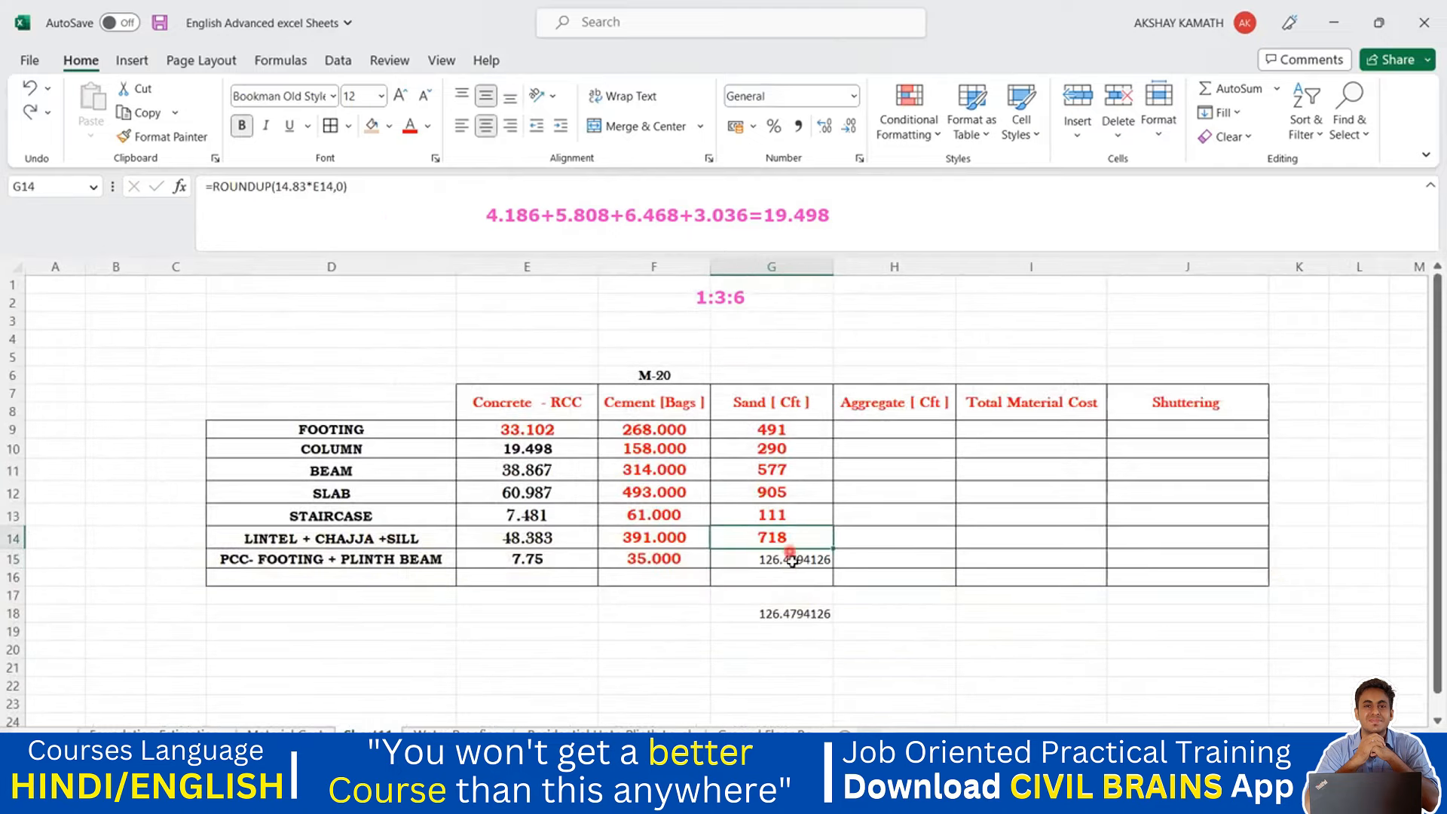
- Wrap the PCC sand formula in G15 in ROUNDUP with 0 digits, giving =ROUNDUP(1.54*1*3/(1+3+6)*35.31*E15,0)
left_click(790, 555)
left_click(217, 188)
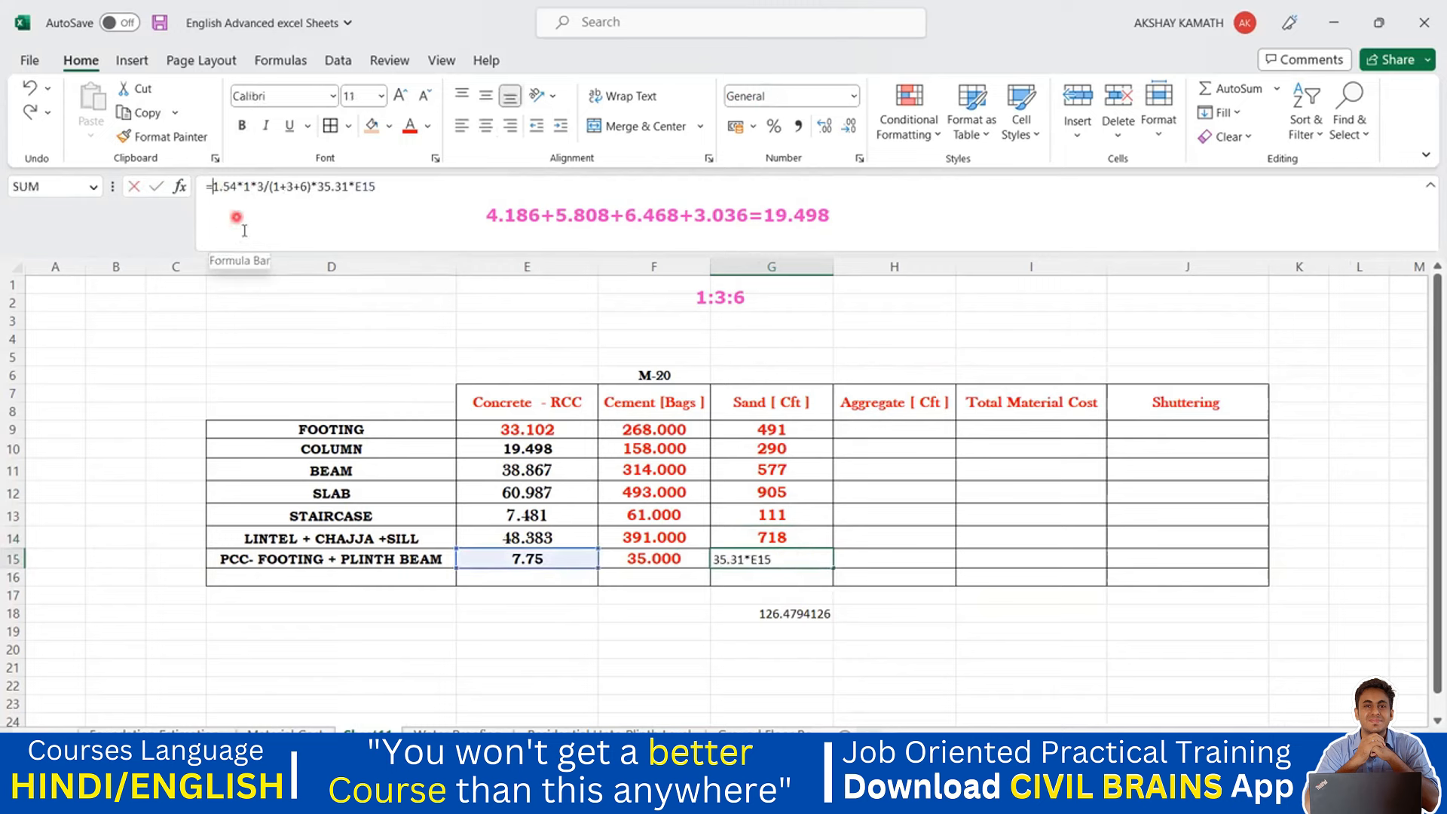
type("ROUND")
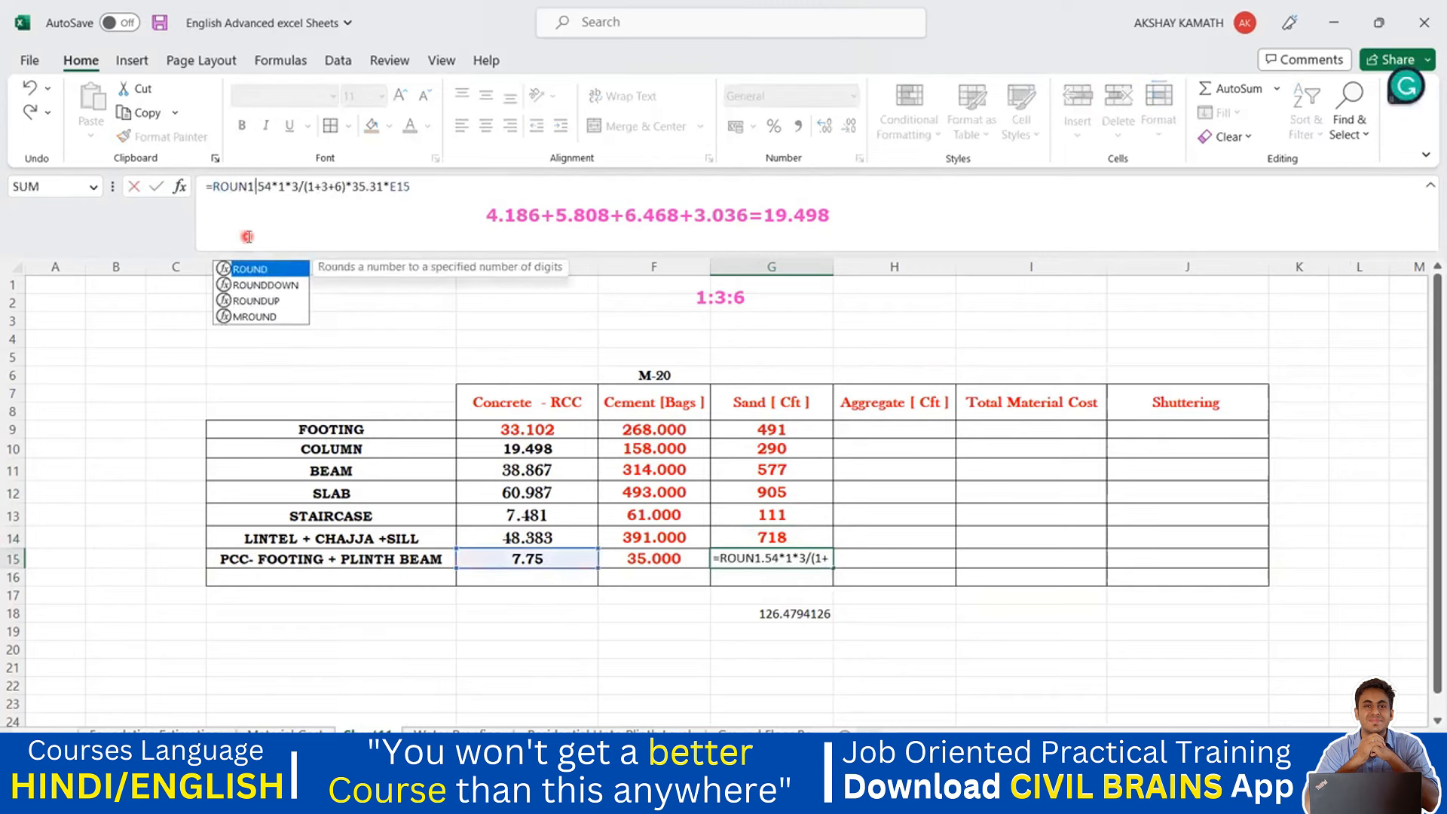
type("UP")
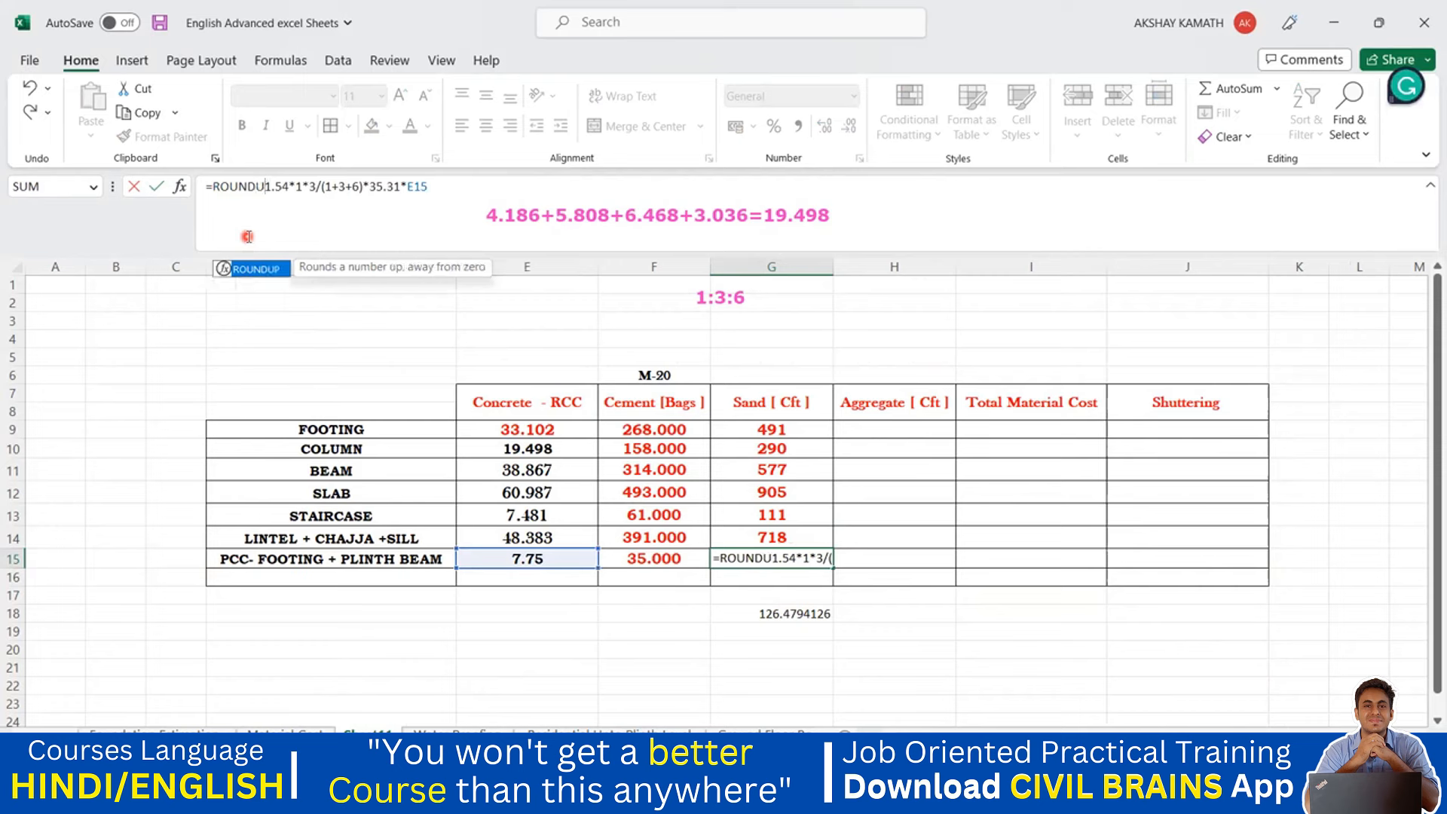
type("(")
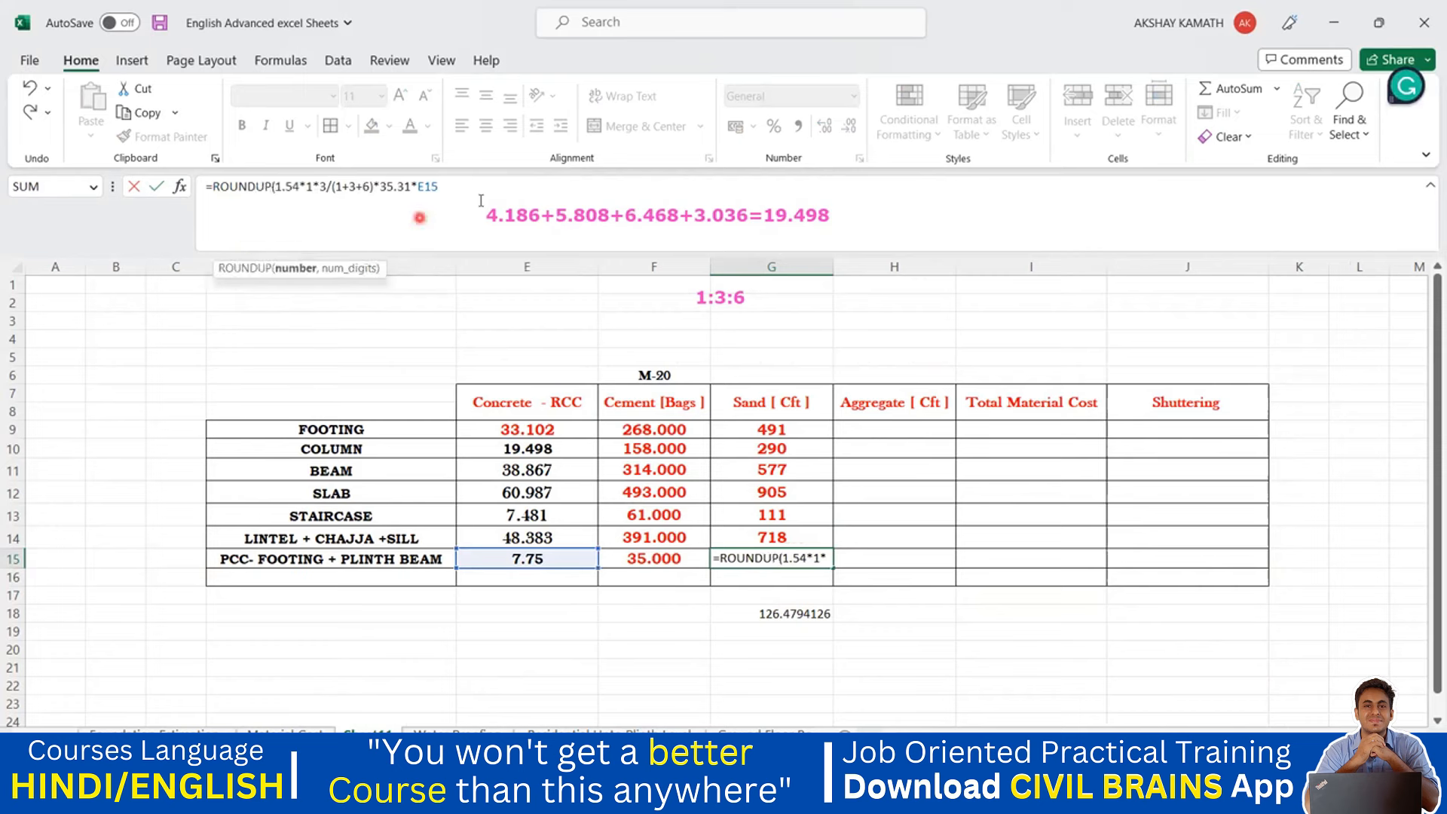
type(",0")
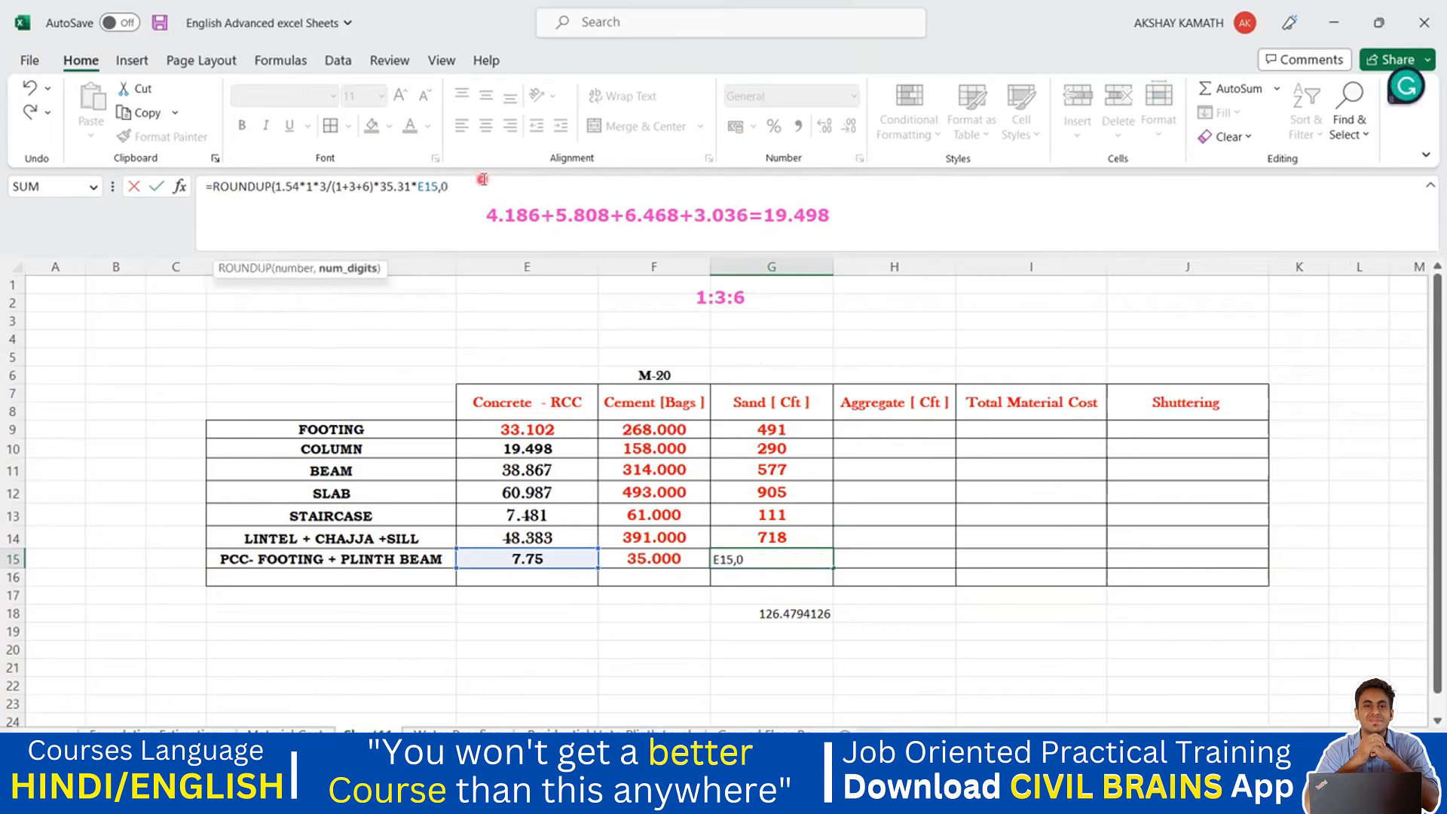
type(")")
key("Return")
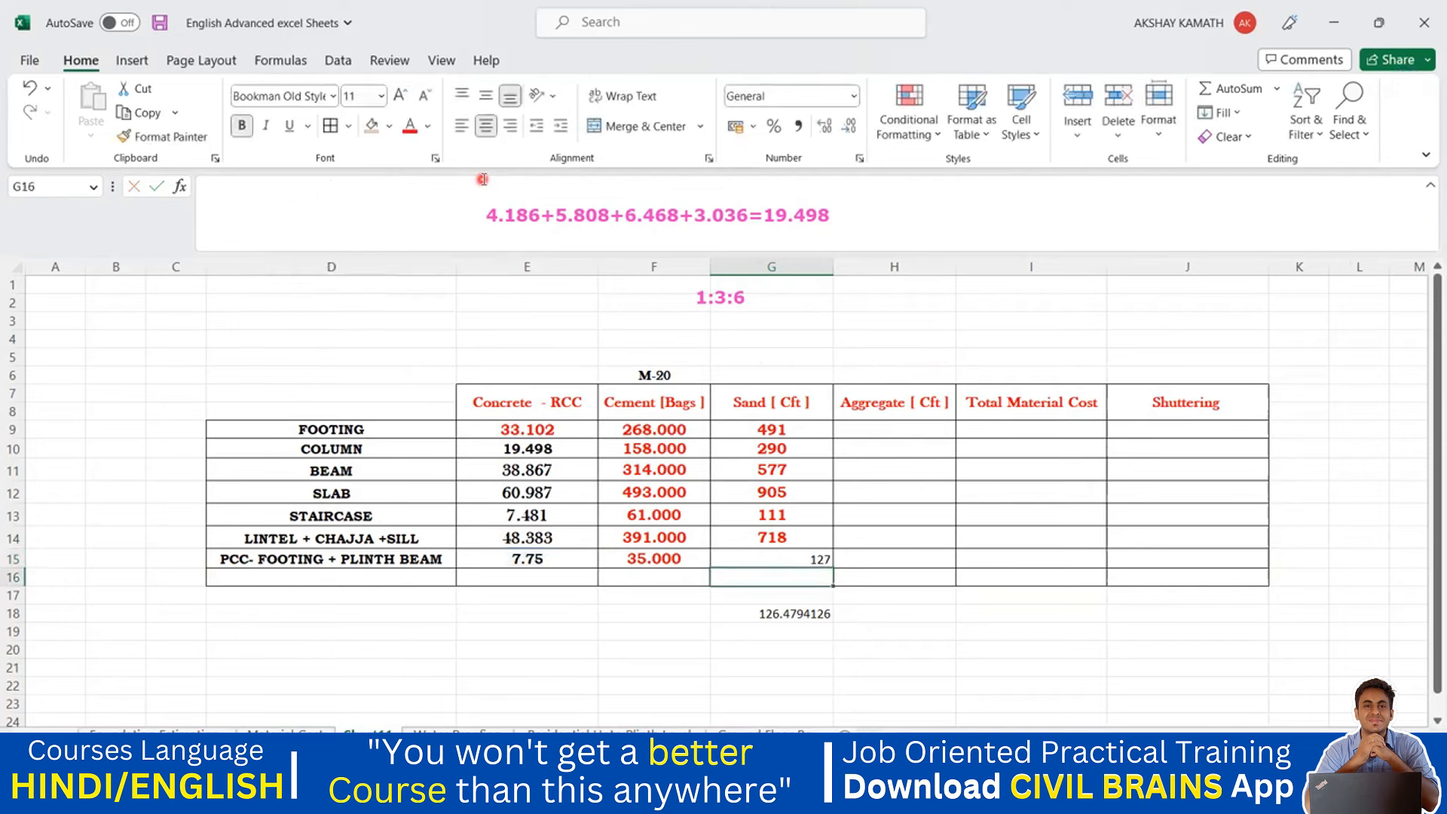
- Format the PCC sand value in G15 as centred, bold, red Baskerville Old Face
left_click(816, 558)
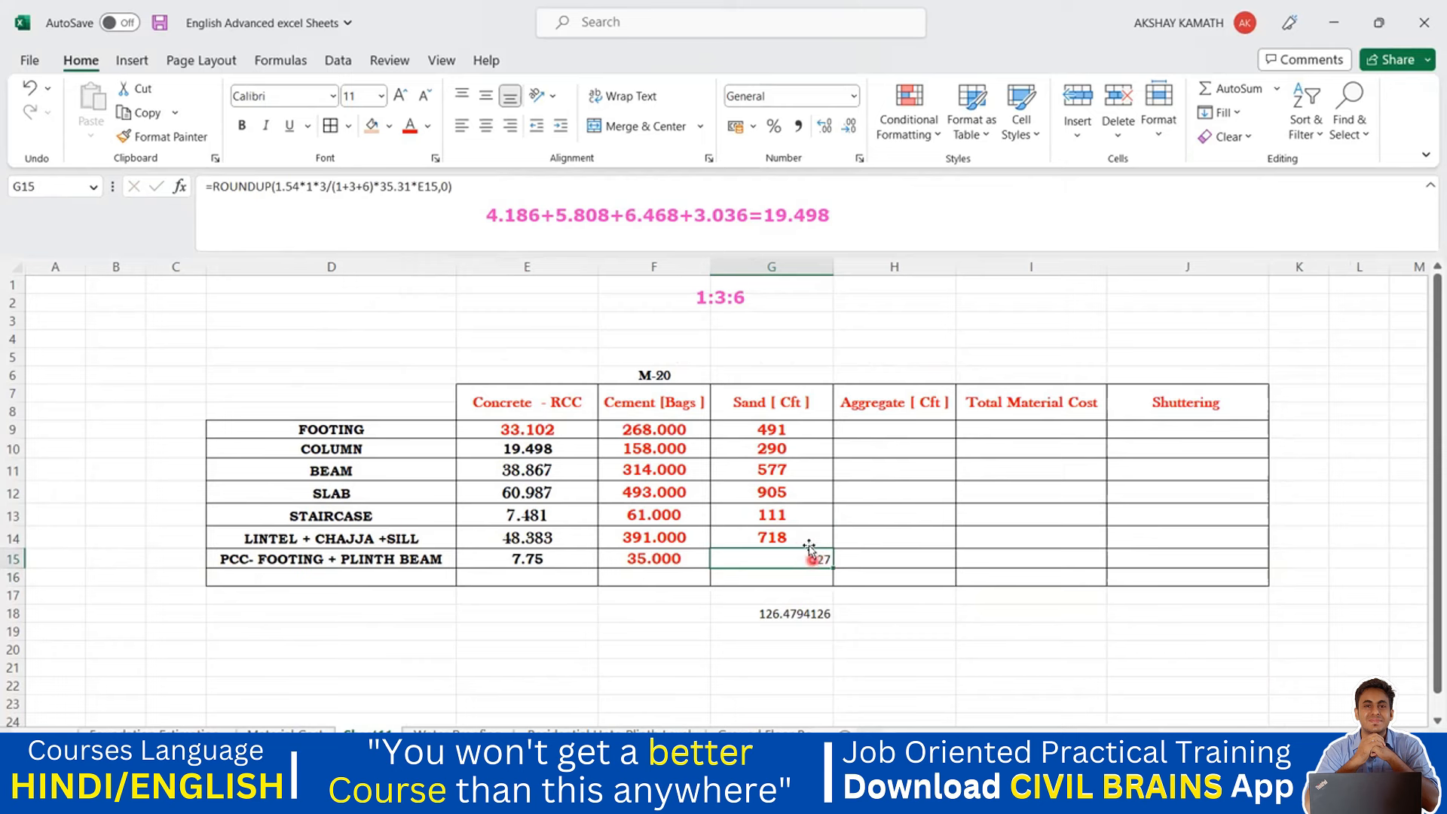
left_click(486, 125)
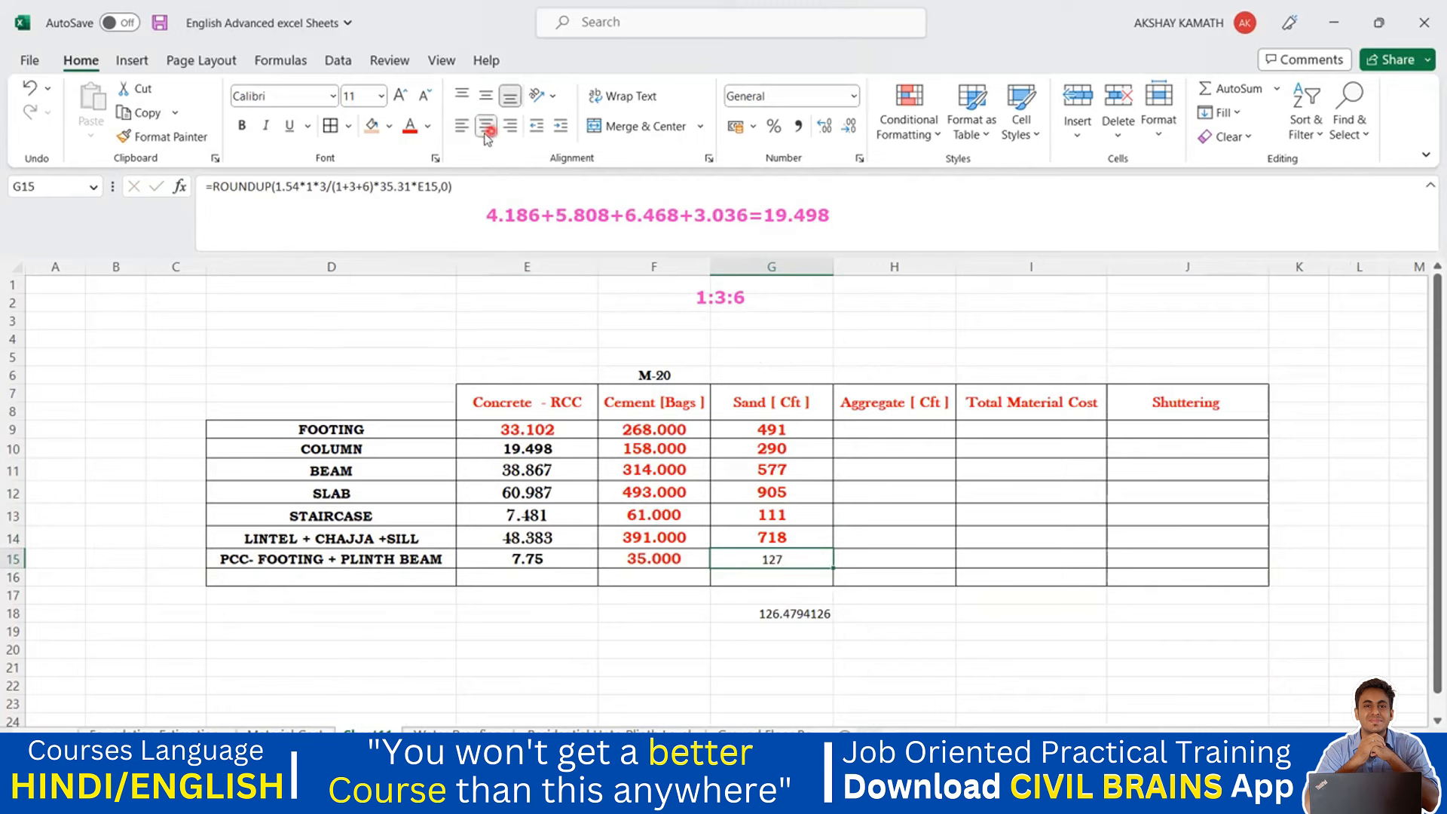
left_click(331, 96)
scroll(358, 401, "down", 10)
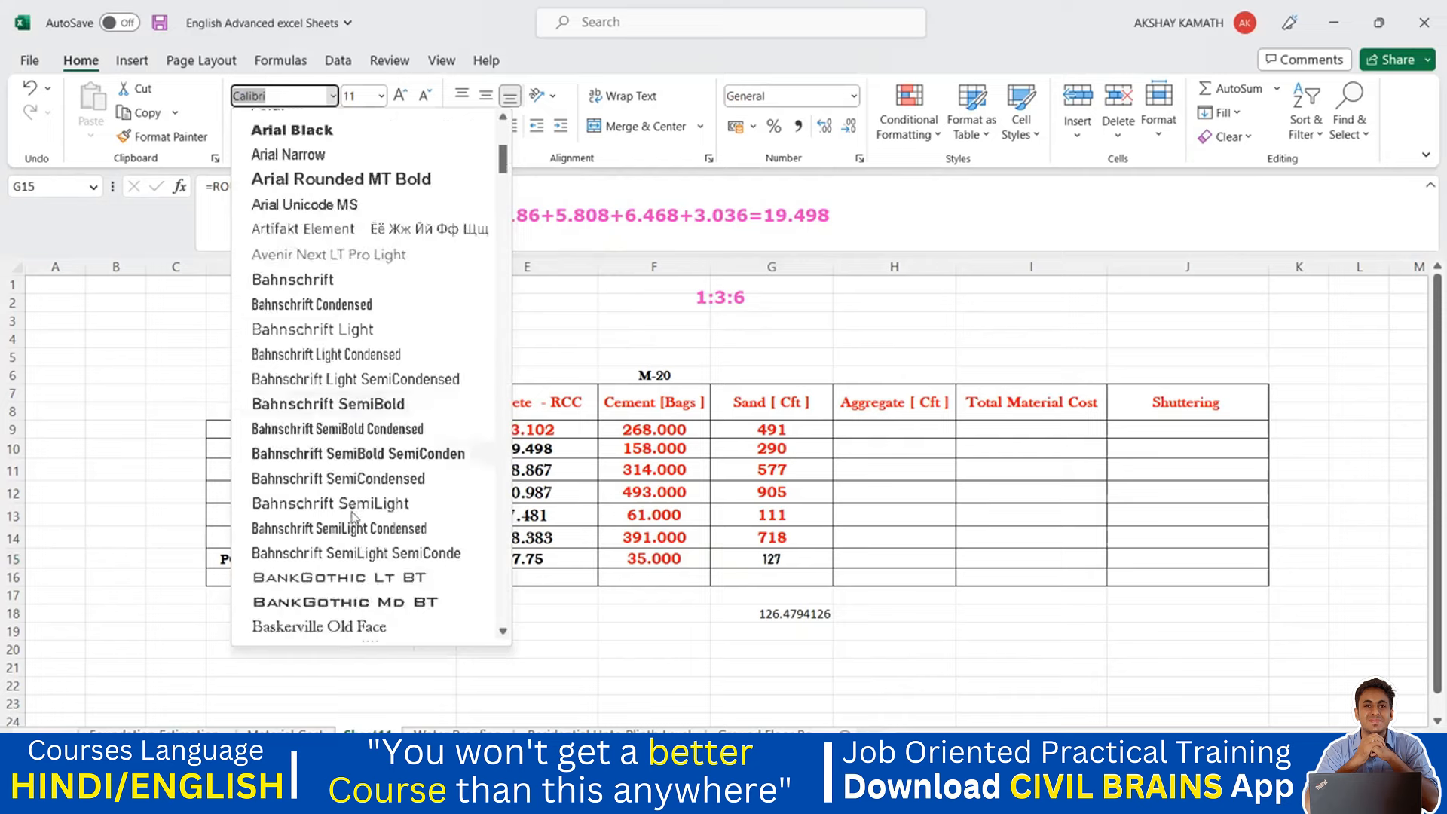
left_click(336, 407)
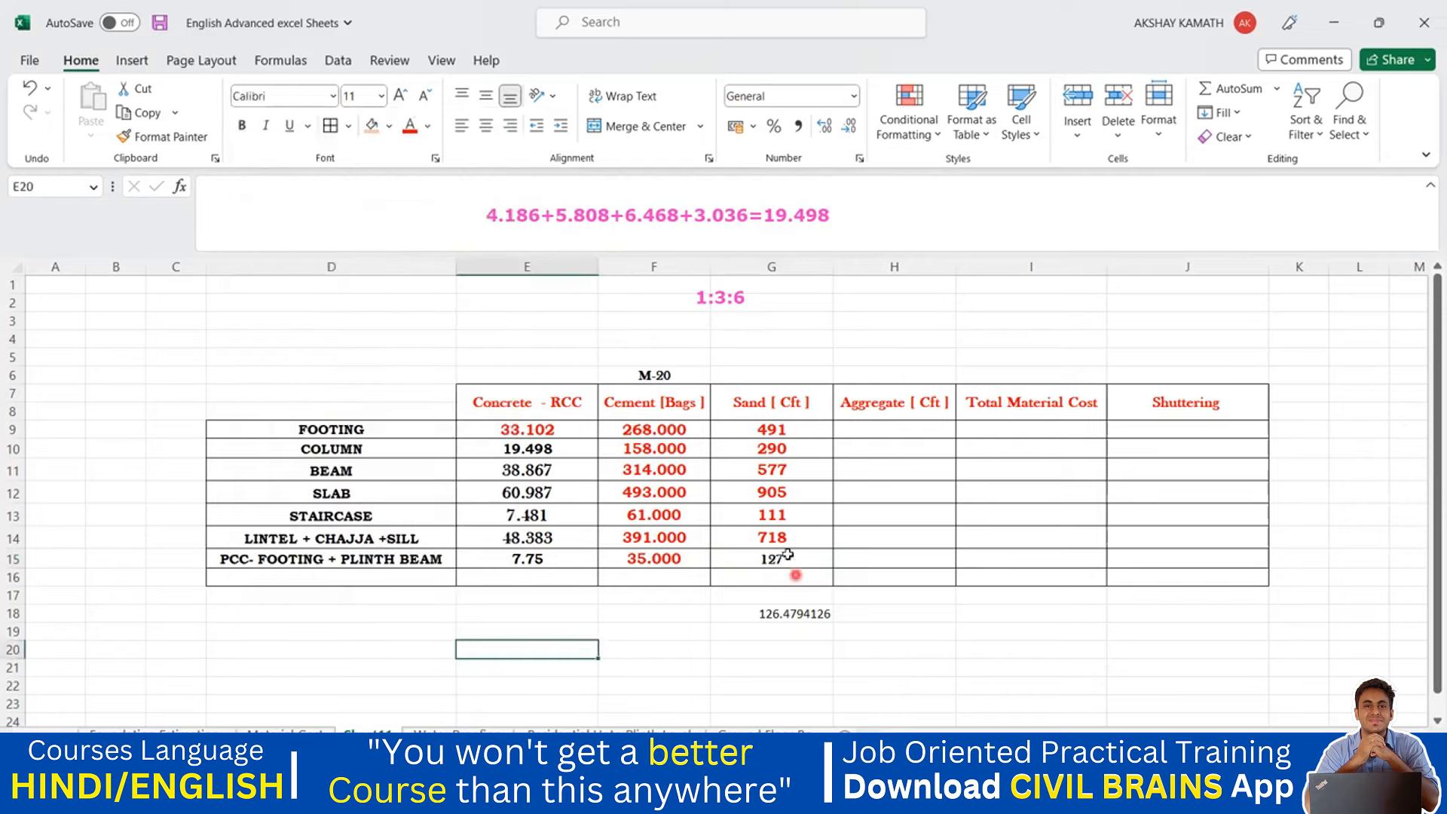
left_click(409, 132)
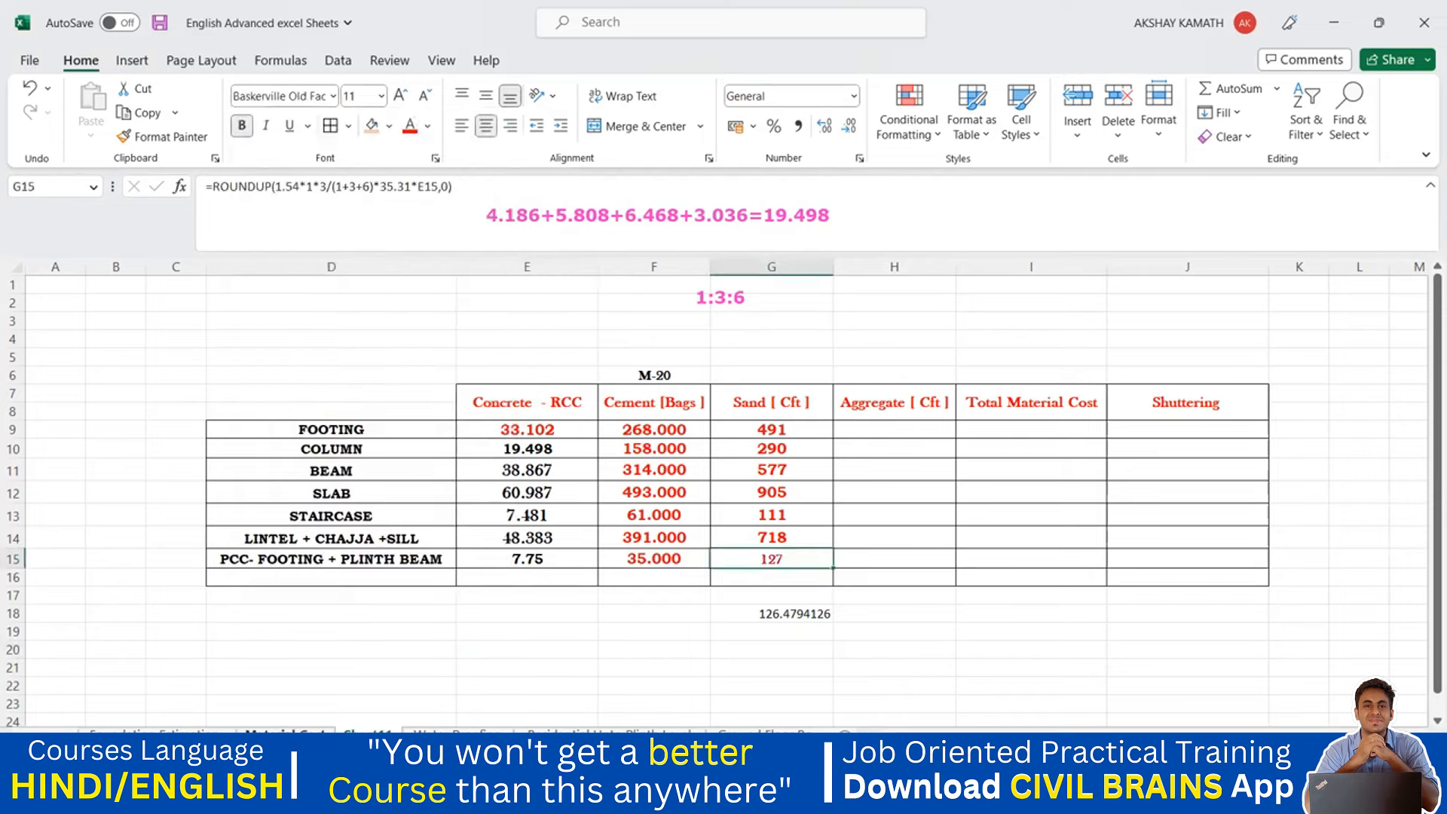
- Check the PCC sand quantity against F22 on the Material Cost sheet and return to the new table
left_click(287, 734)
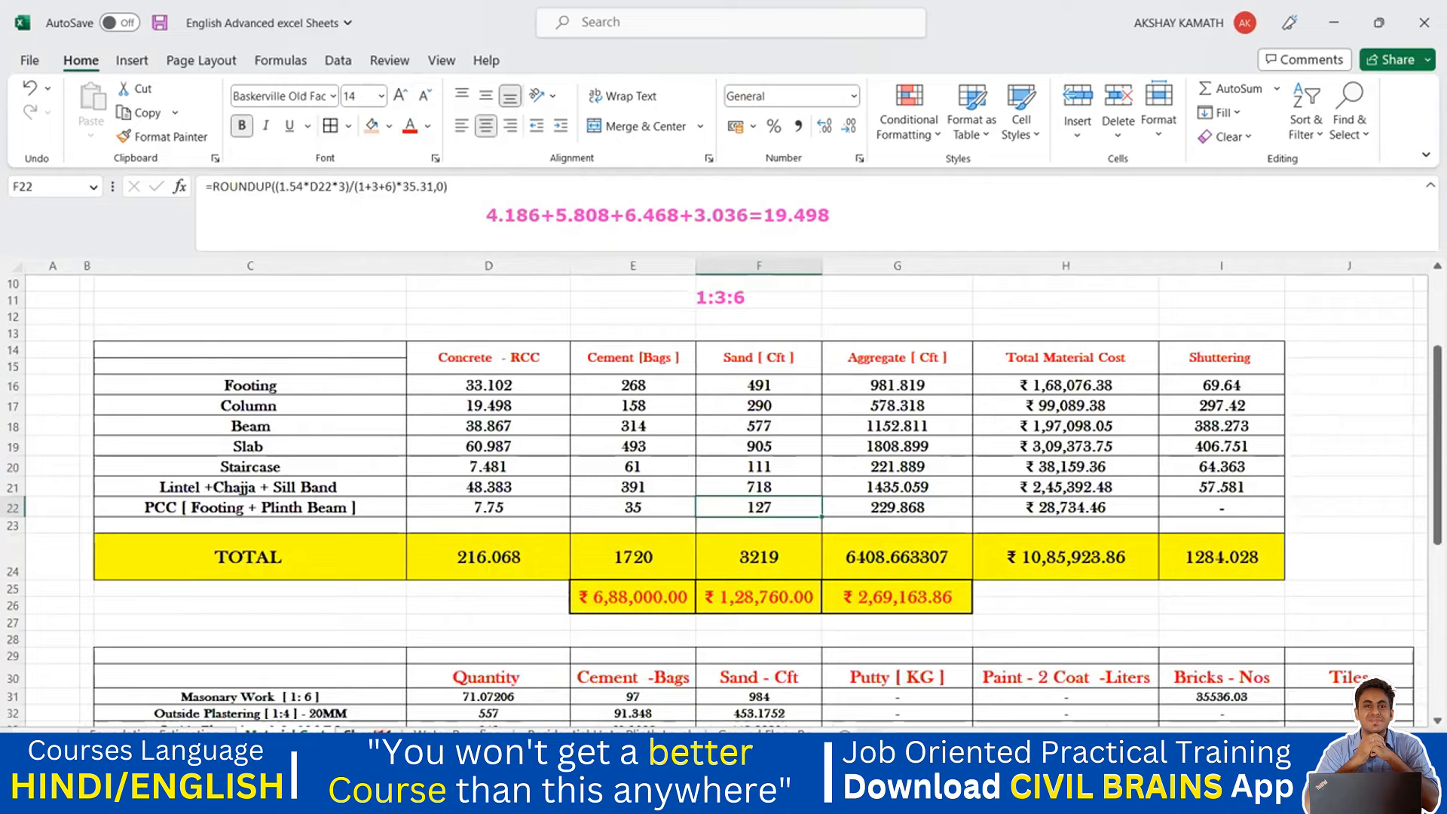
left_click(369, 731)
left_click(1017, 615)
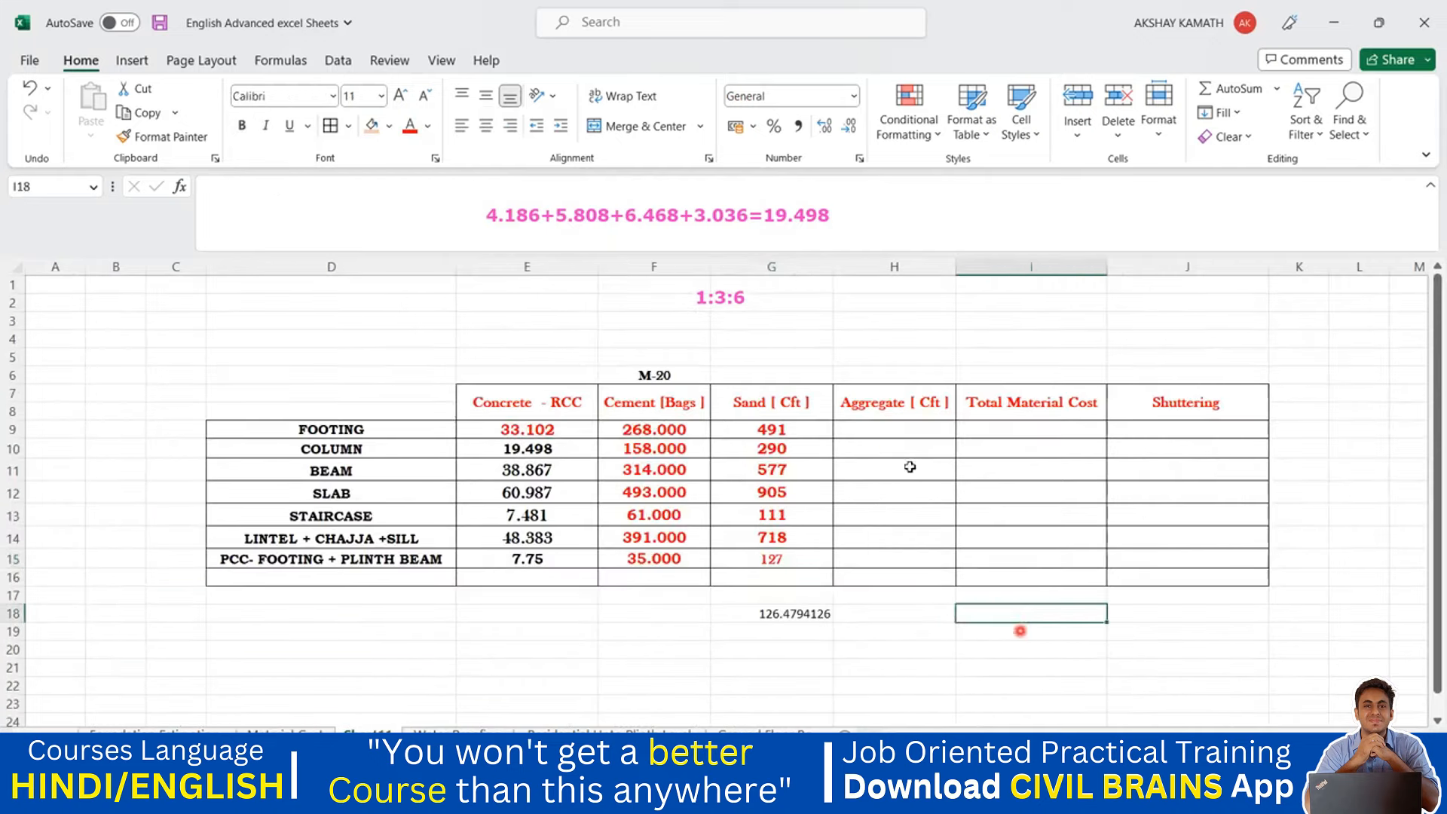
- Examine the footing aggregate formula in G16 of the Material Cost sheet as a reference for H9
left_click(892, 428)
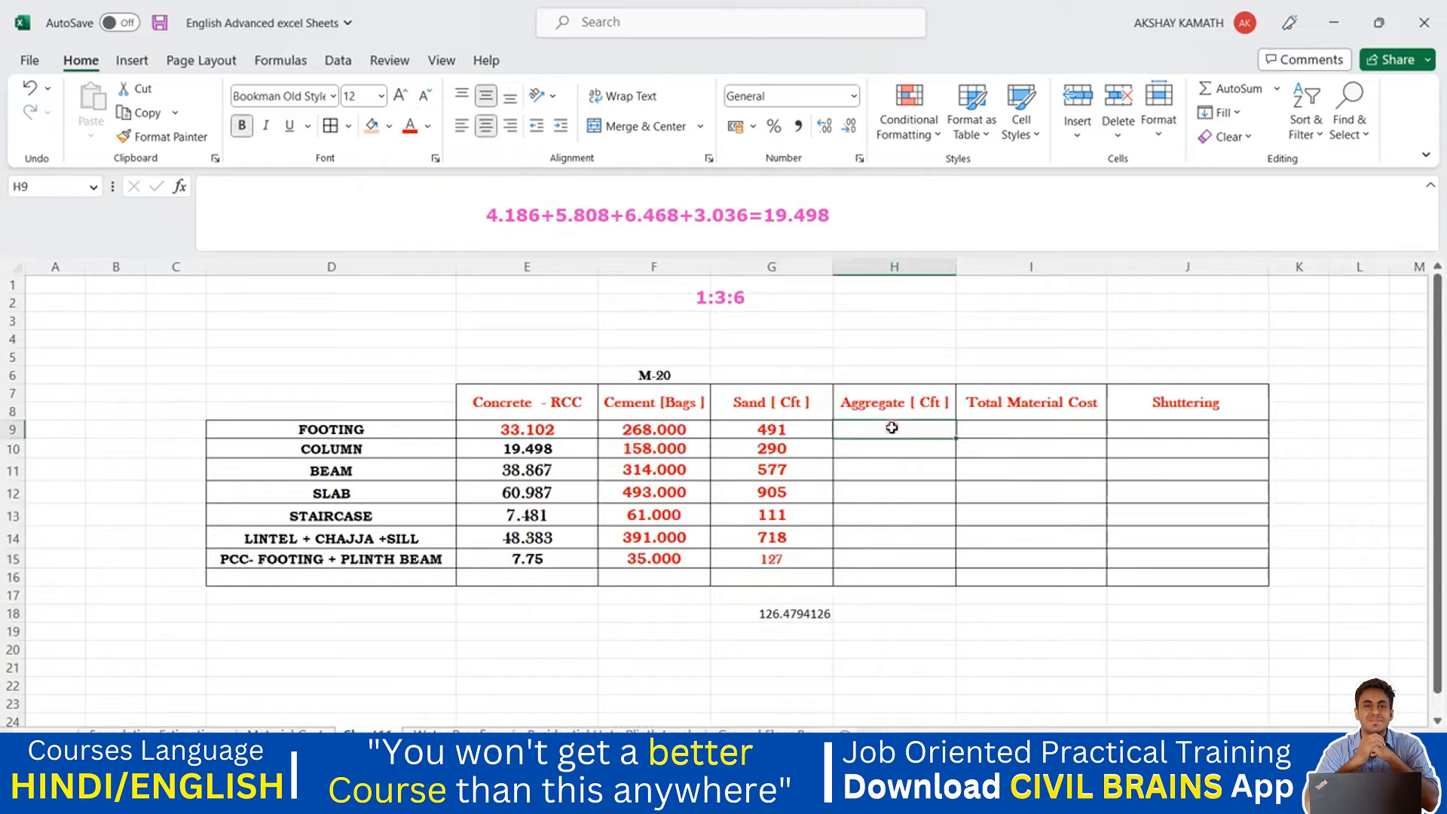
left_click(284, 733)
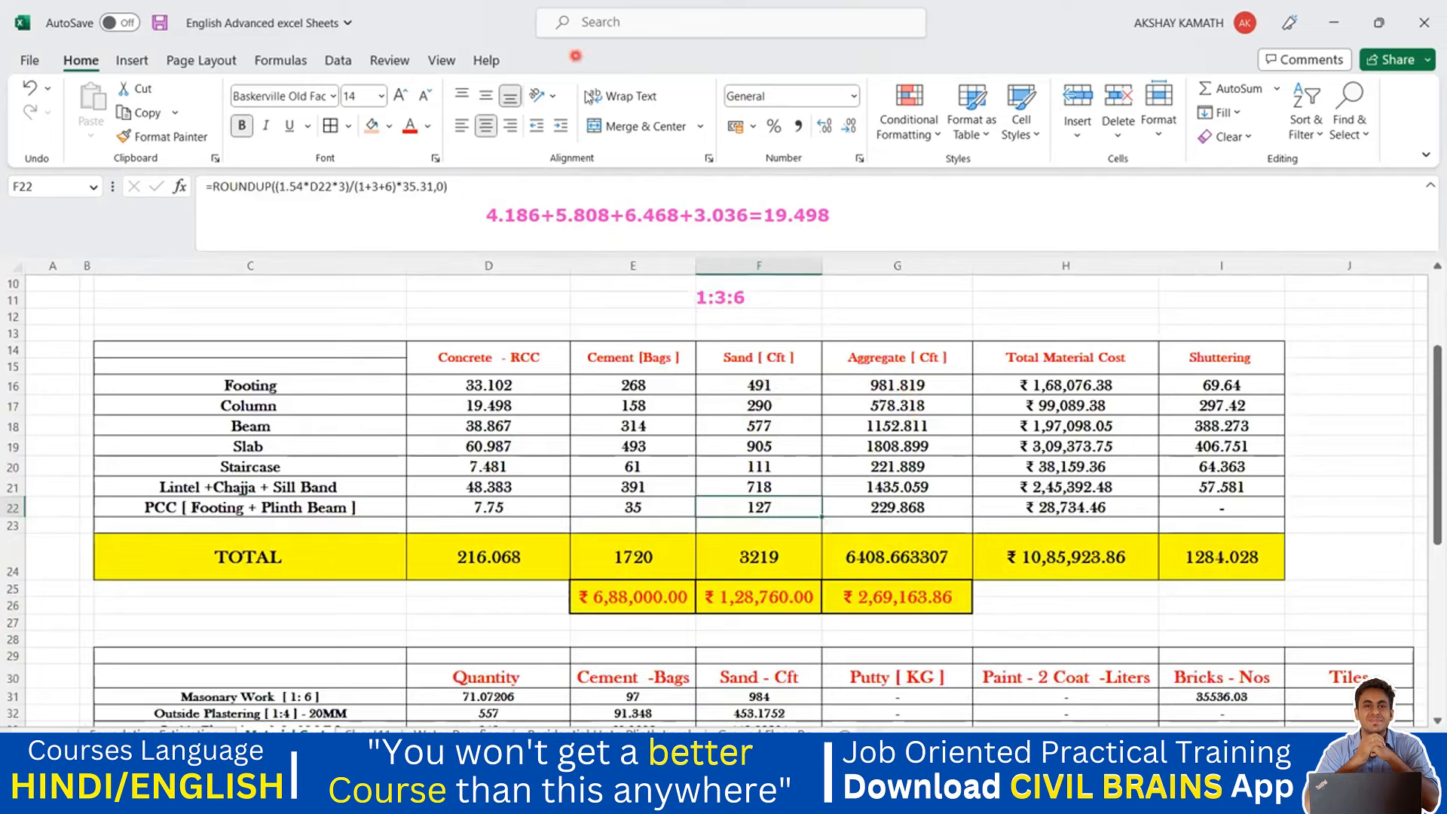
key("Up")
key("Up")
key("Up")
key("Up")
key("Up")
key("Up")
key("Right")
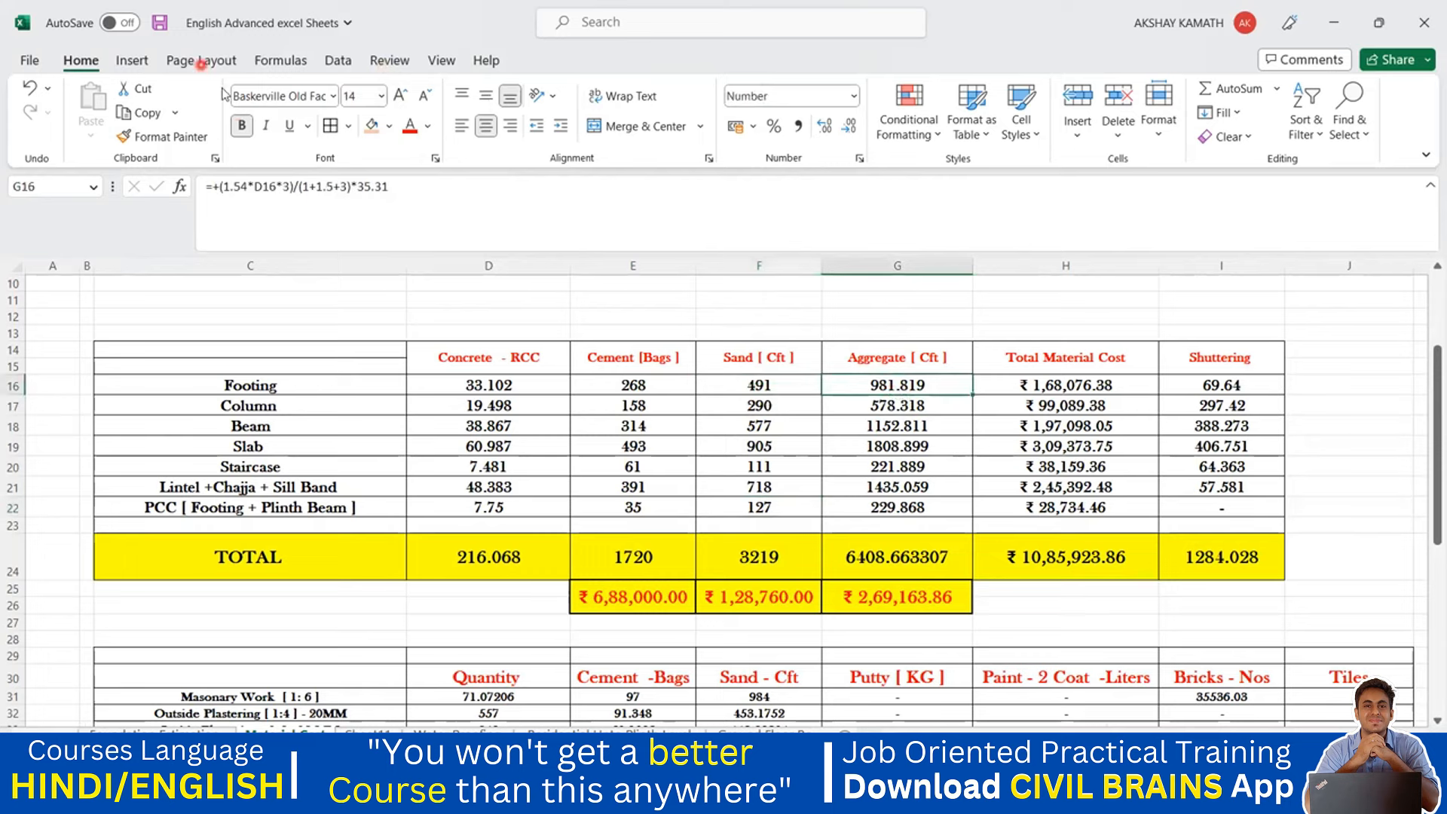
- Write the mix ratio 1:1.5:3 as an on-screen text annotation above the table
left_click(614, 294)
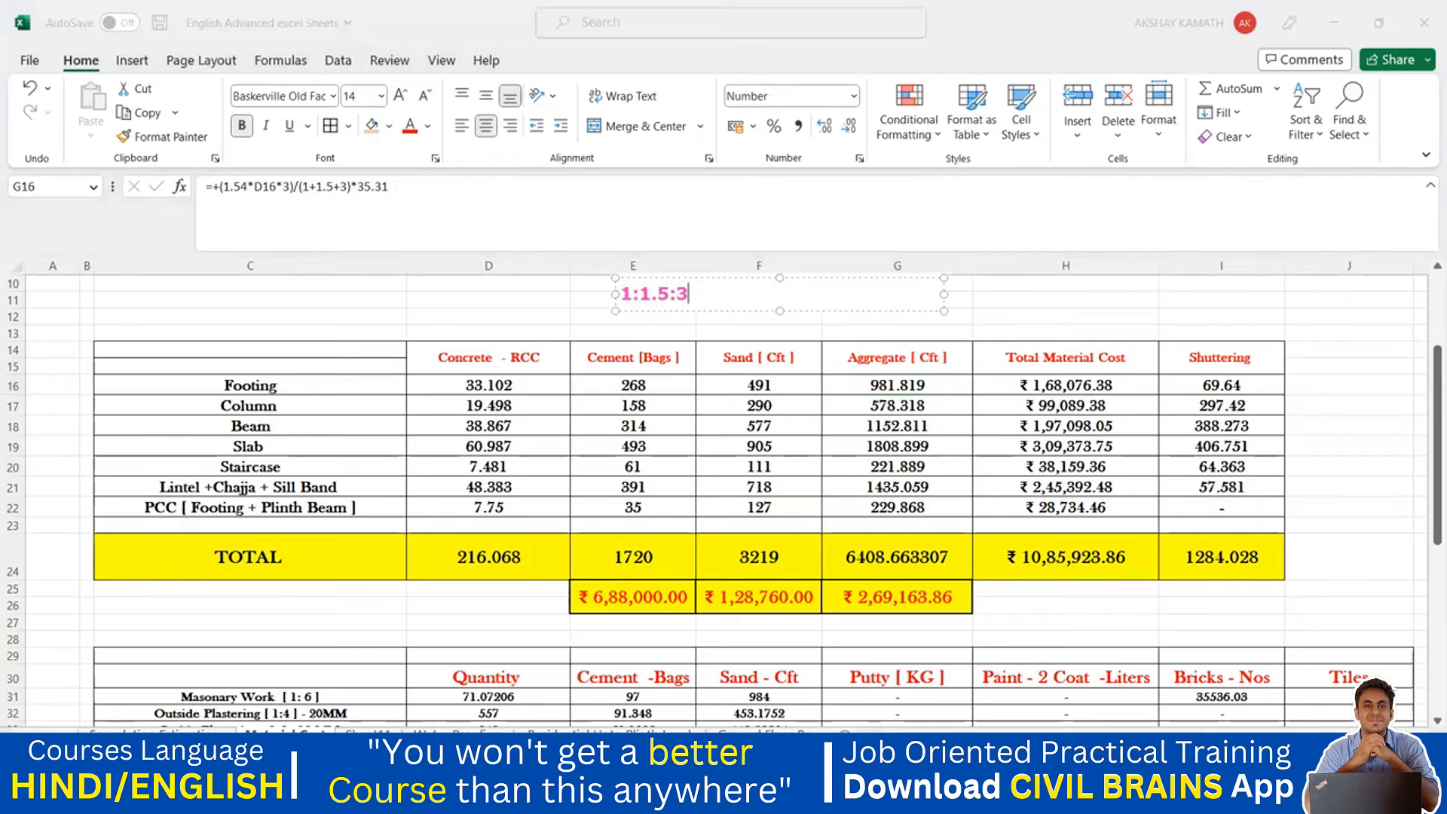
left_click(581, 88)
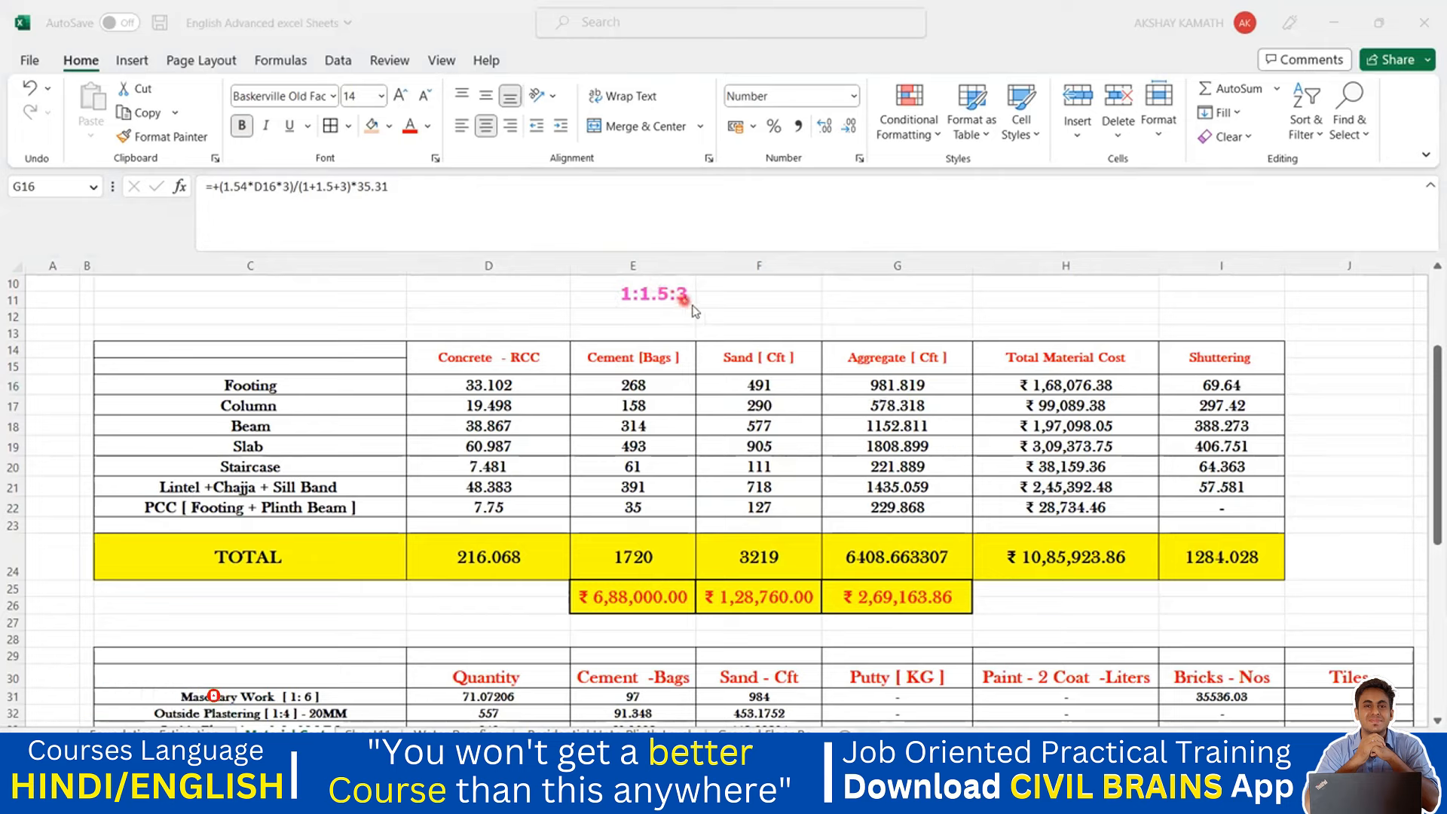
key("Escape")
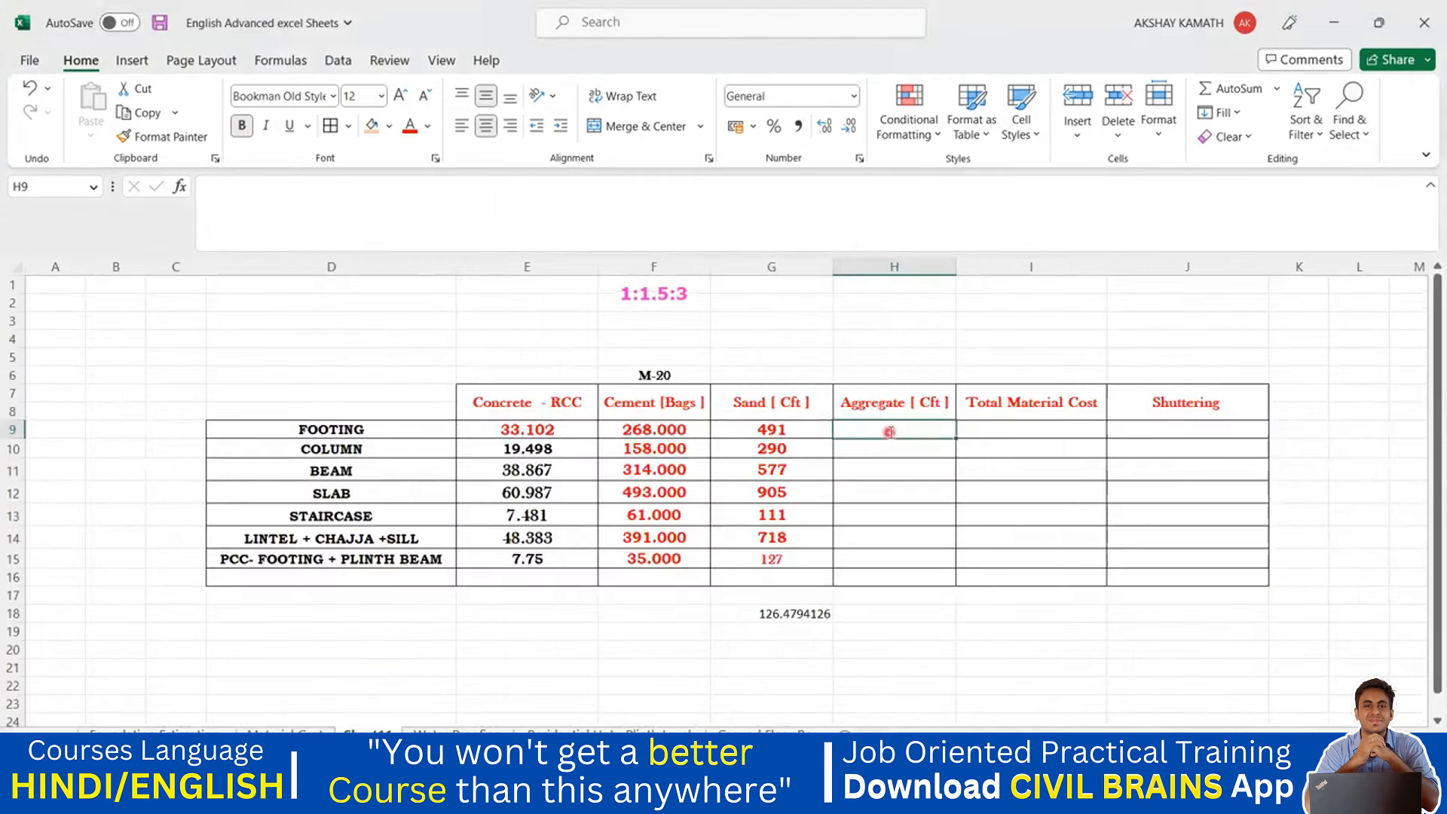
- Calculate the footing aggregate in H9 as twice the sand with +G9*2, and fill the formula down through H15
double_click(882, 429)
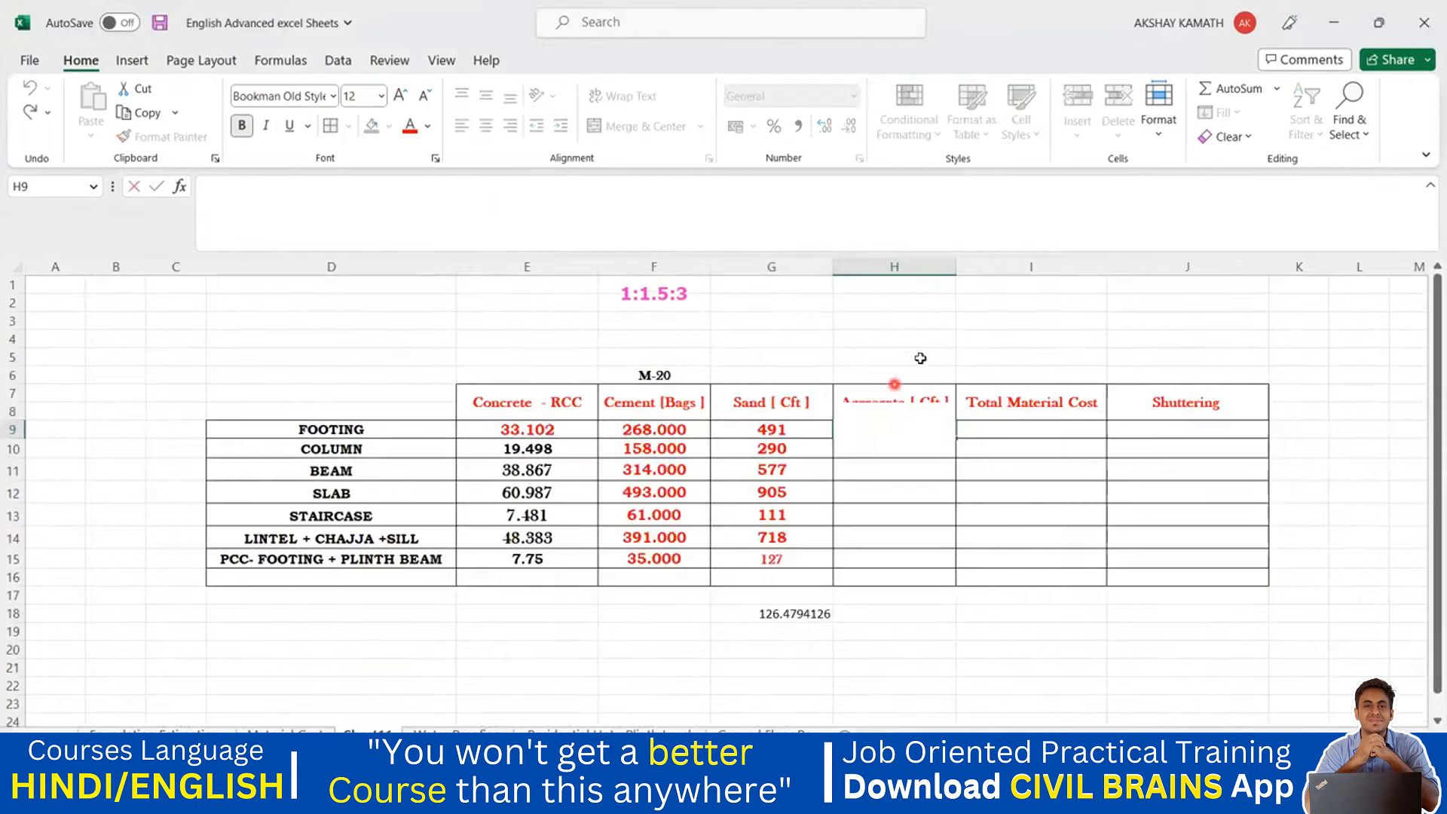
key("Escape")
double_click(892, 428)
type("+")
left_click(788, 428)
type("*")
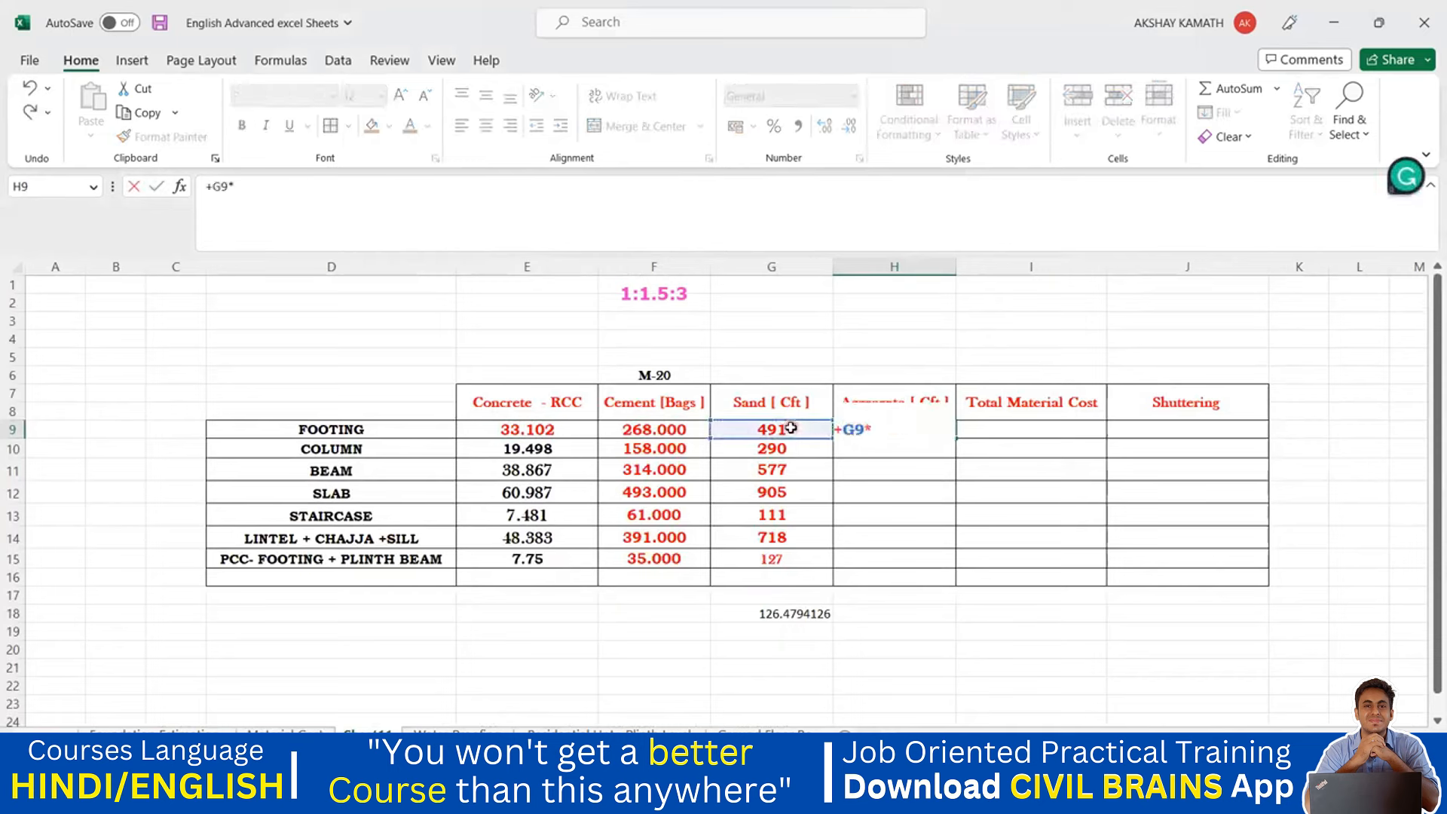
type("2")
key("Return")
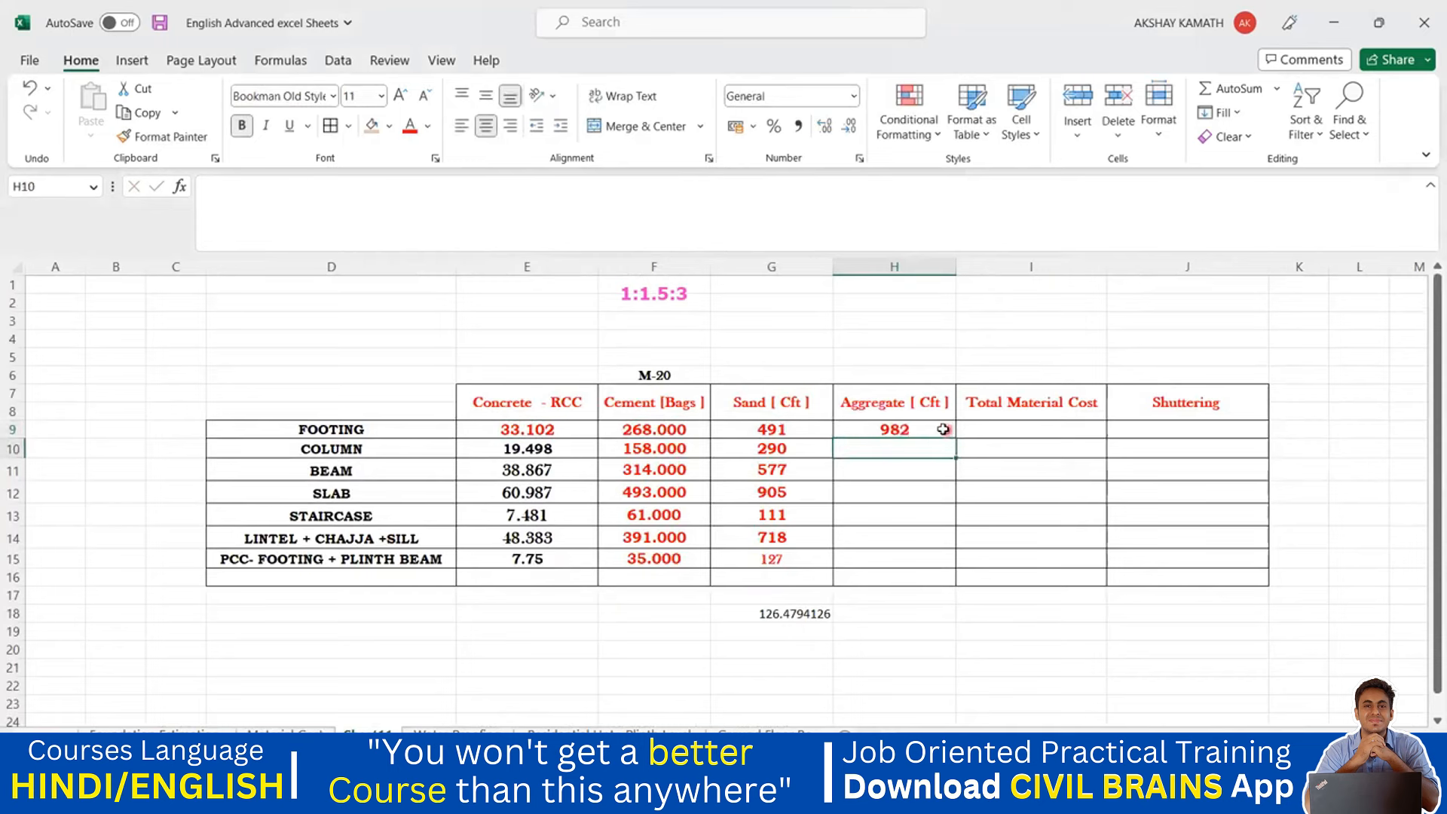
left_click(942, 432)
left_click_drag(953, 437, 927, 561)
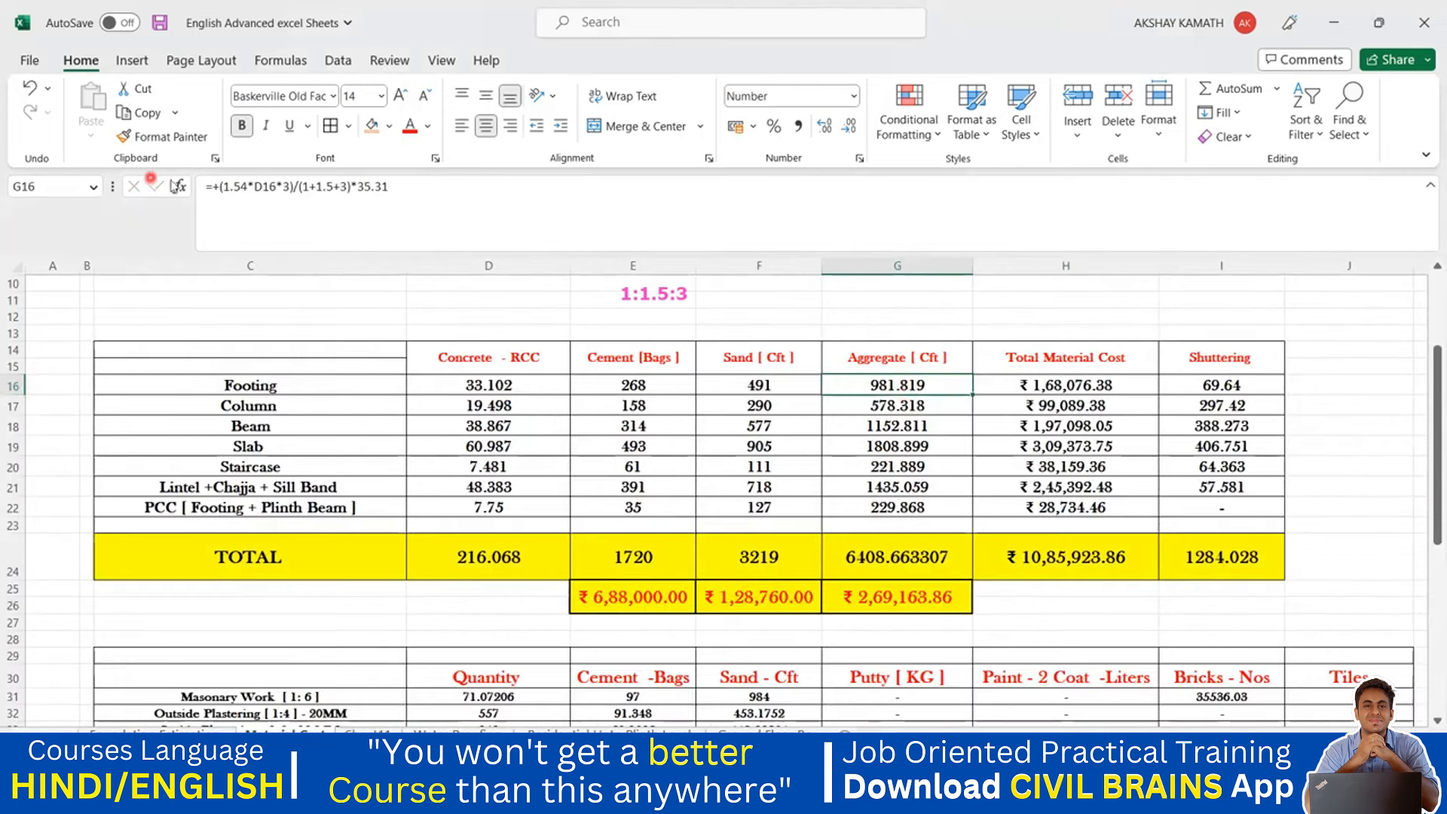
- Wrap the footing aggregate formula in G16 of the Material Cost sheet in ROUNDUP with 0 digits and fill it down through G21
left_click(217, 186)
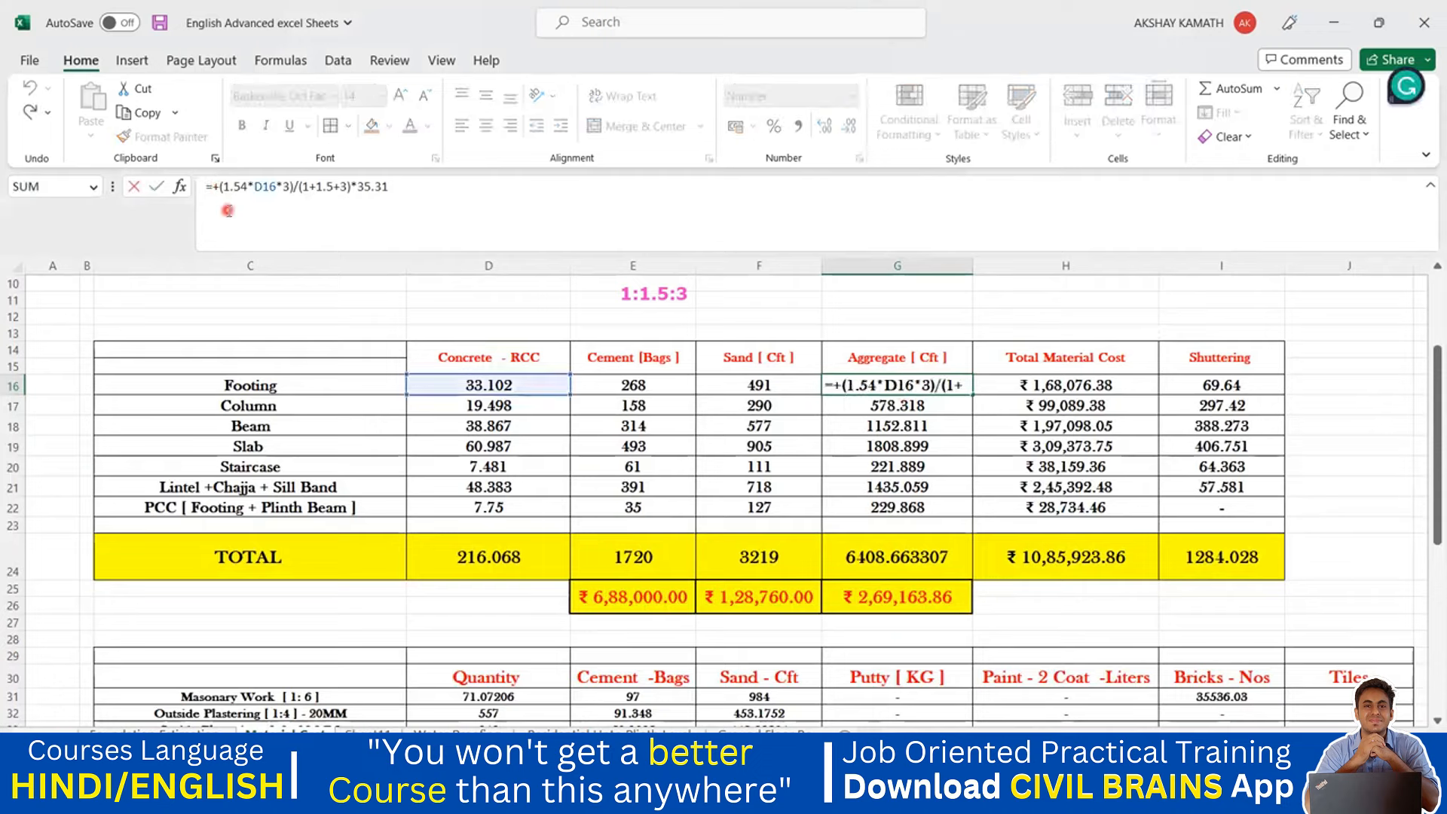
type("ROUD")
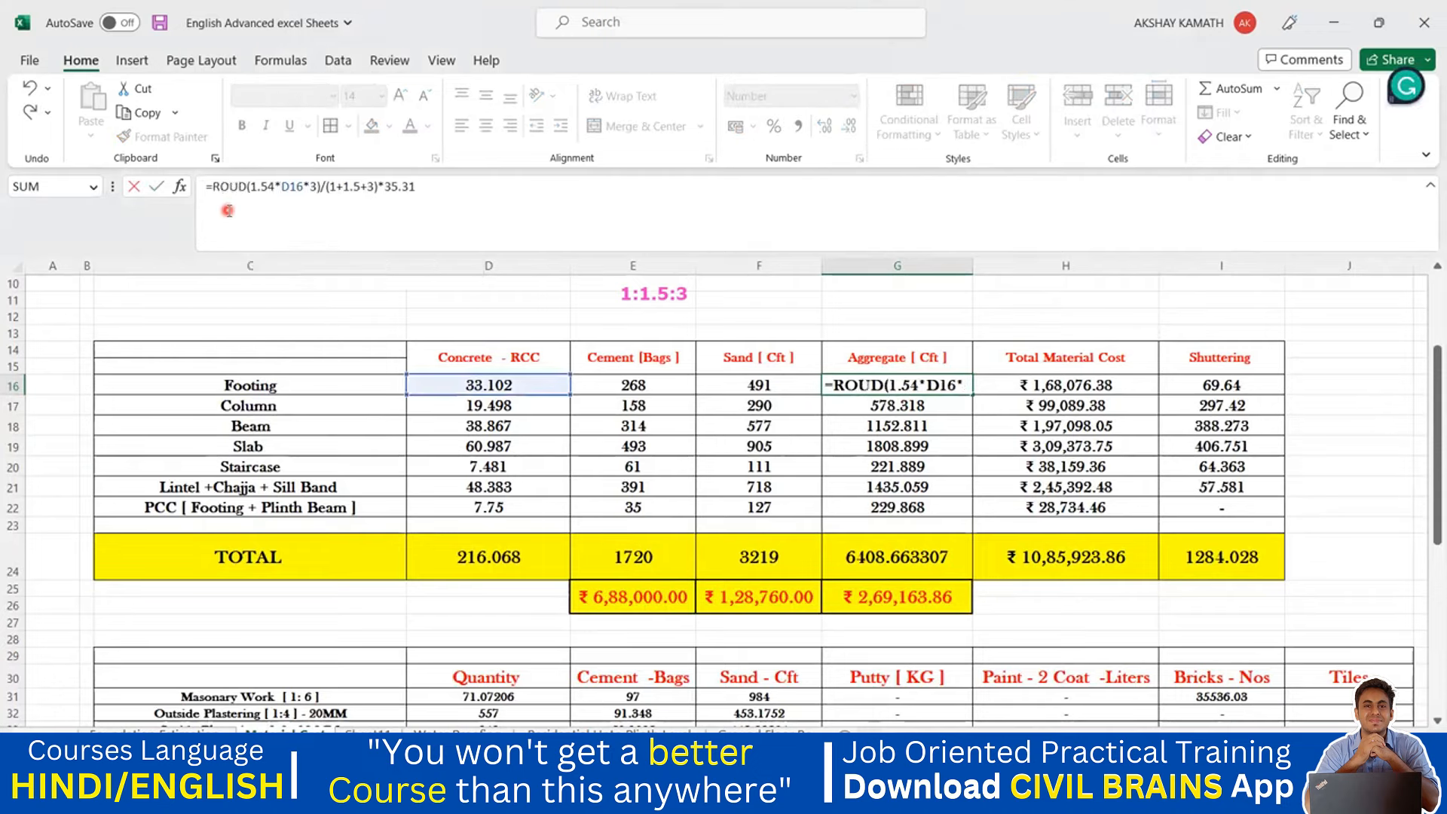
key("BackSpace")
type("NDUP")
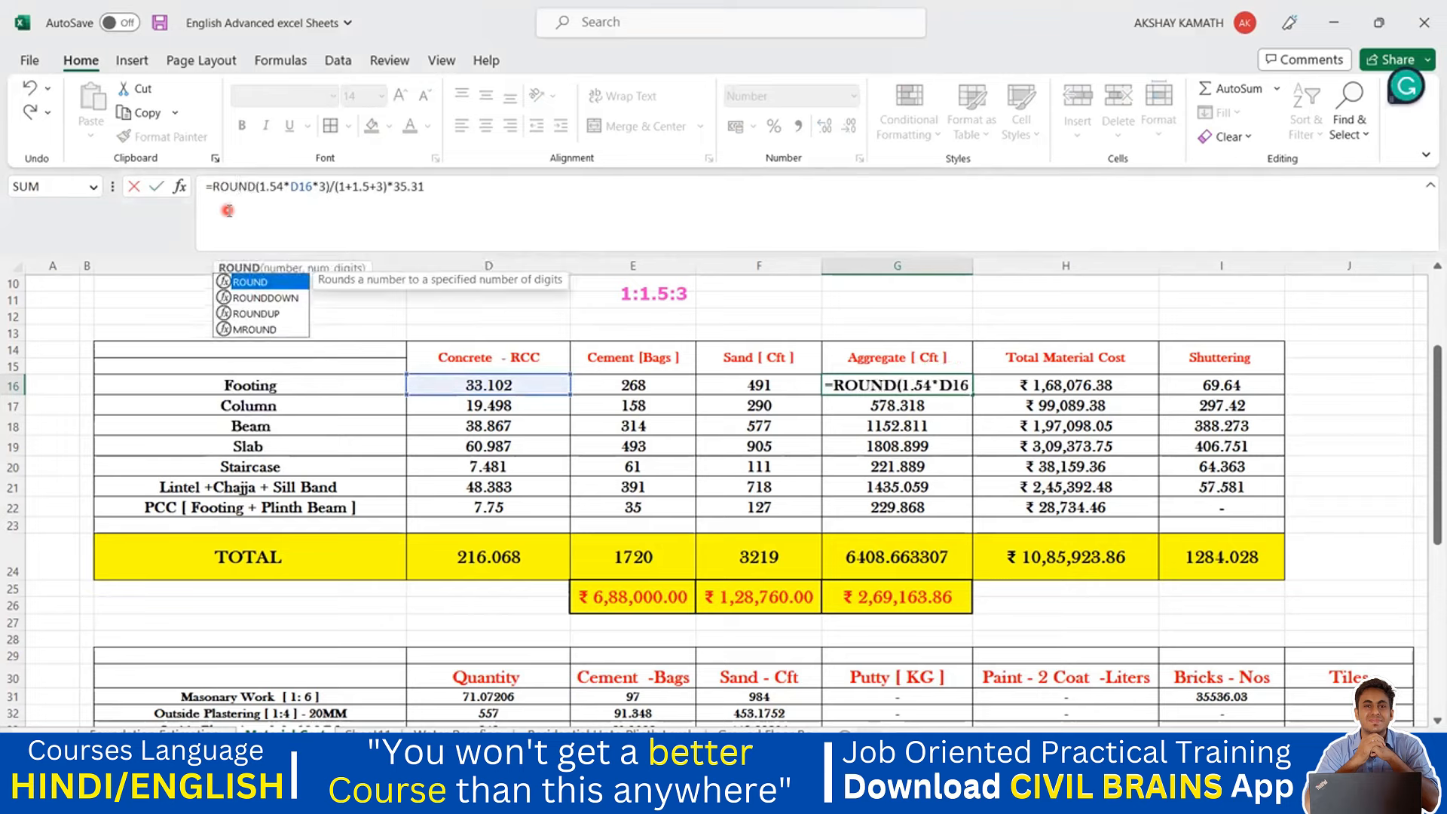
type("(")
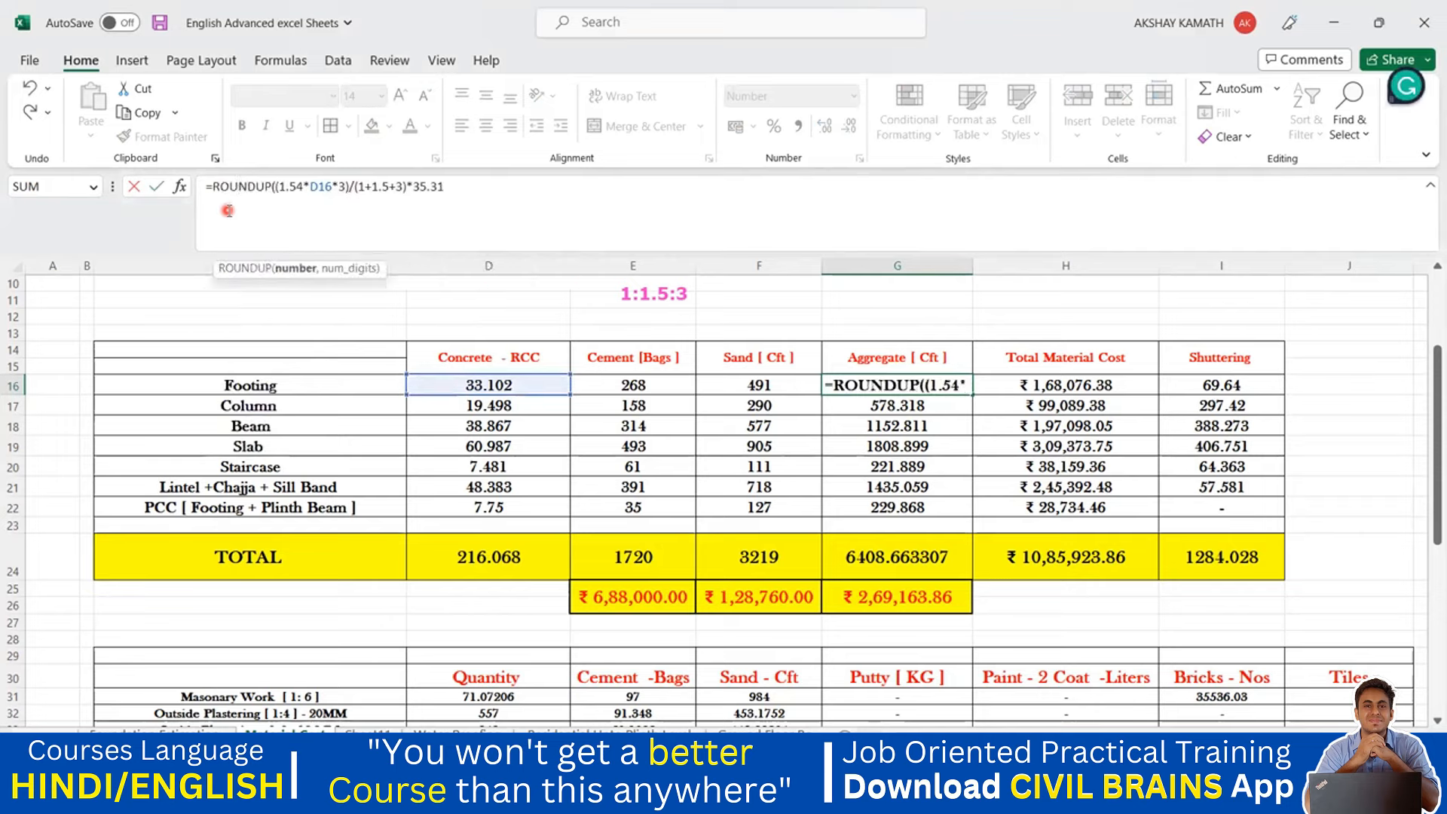
left_click(521, 185)
type(",")
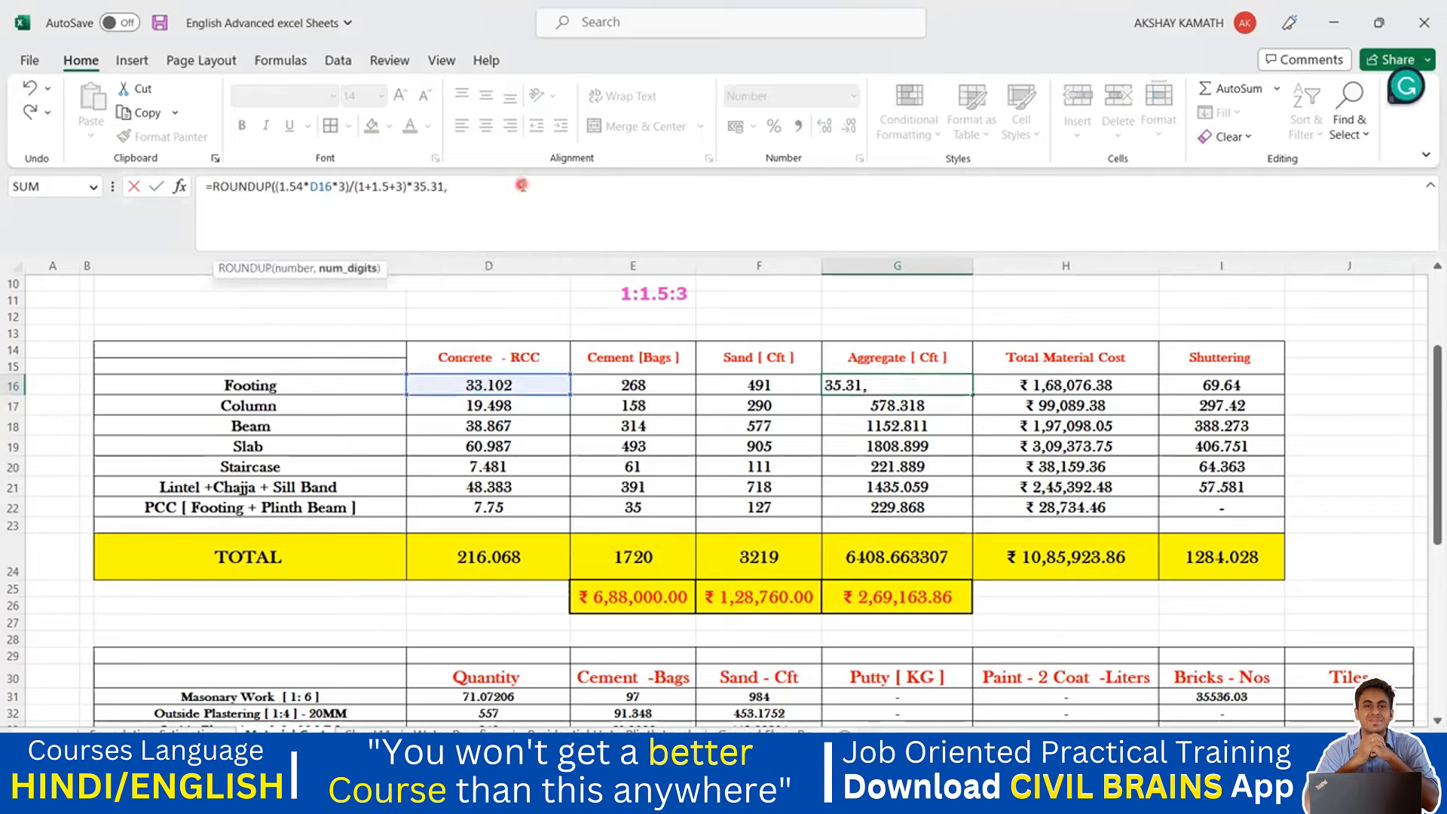
type("0)")
key("Return")
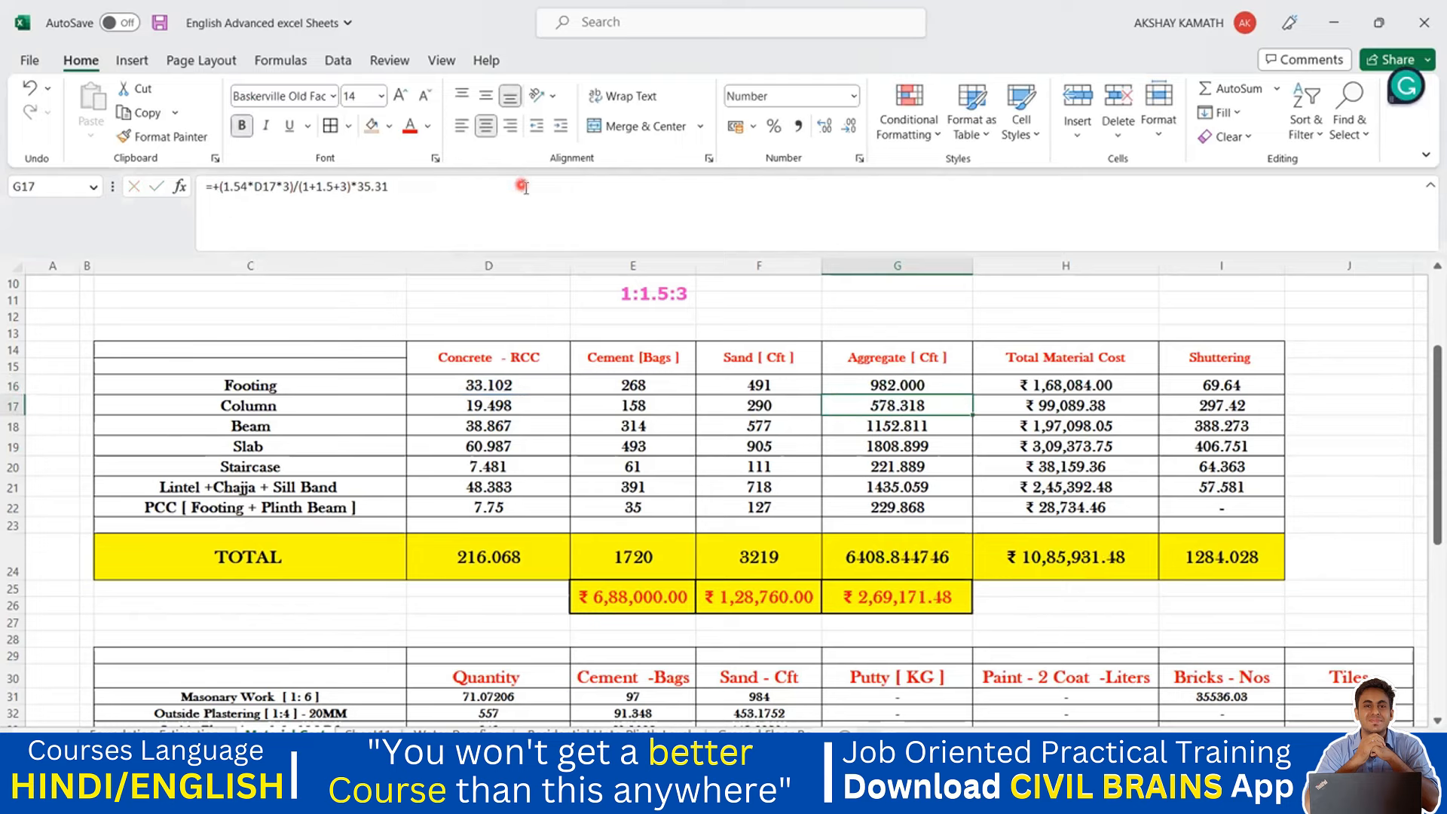
left_click(910, 390)
left_click_drag(968, 397, 969, 498)
- Wrap the PCC aggregate formula in G22 of the Material Cost sheet in ROUNDUP with 0 digits, and return to H15 in the new table
left_click(944, 505)
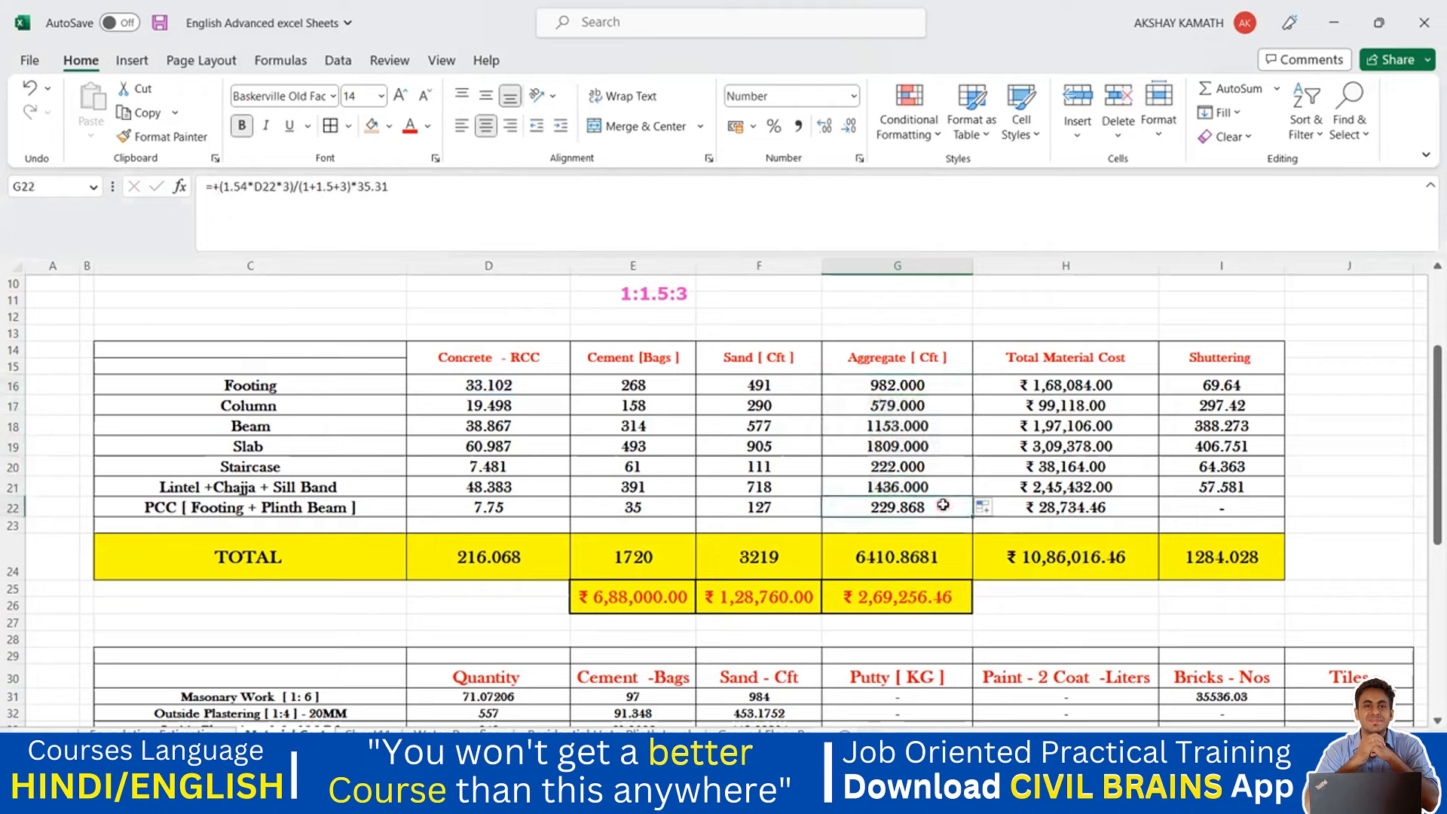
left_click(218, 190)
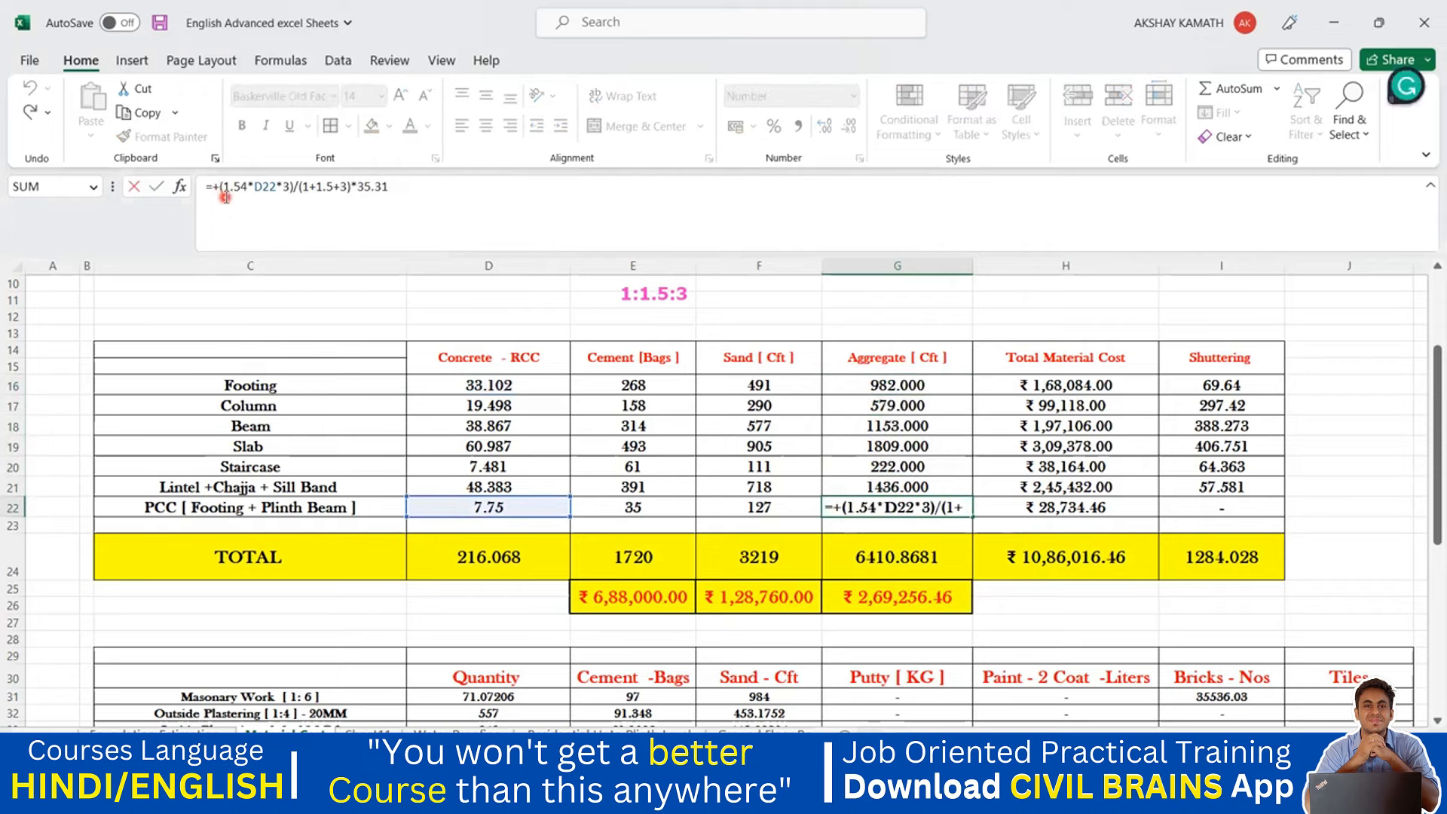
key("BackSpace")
type("ROUNDUP(")
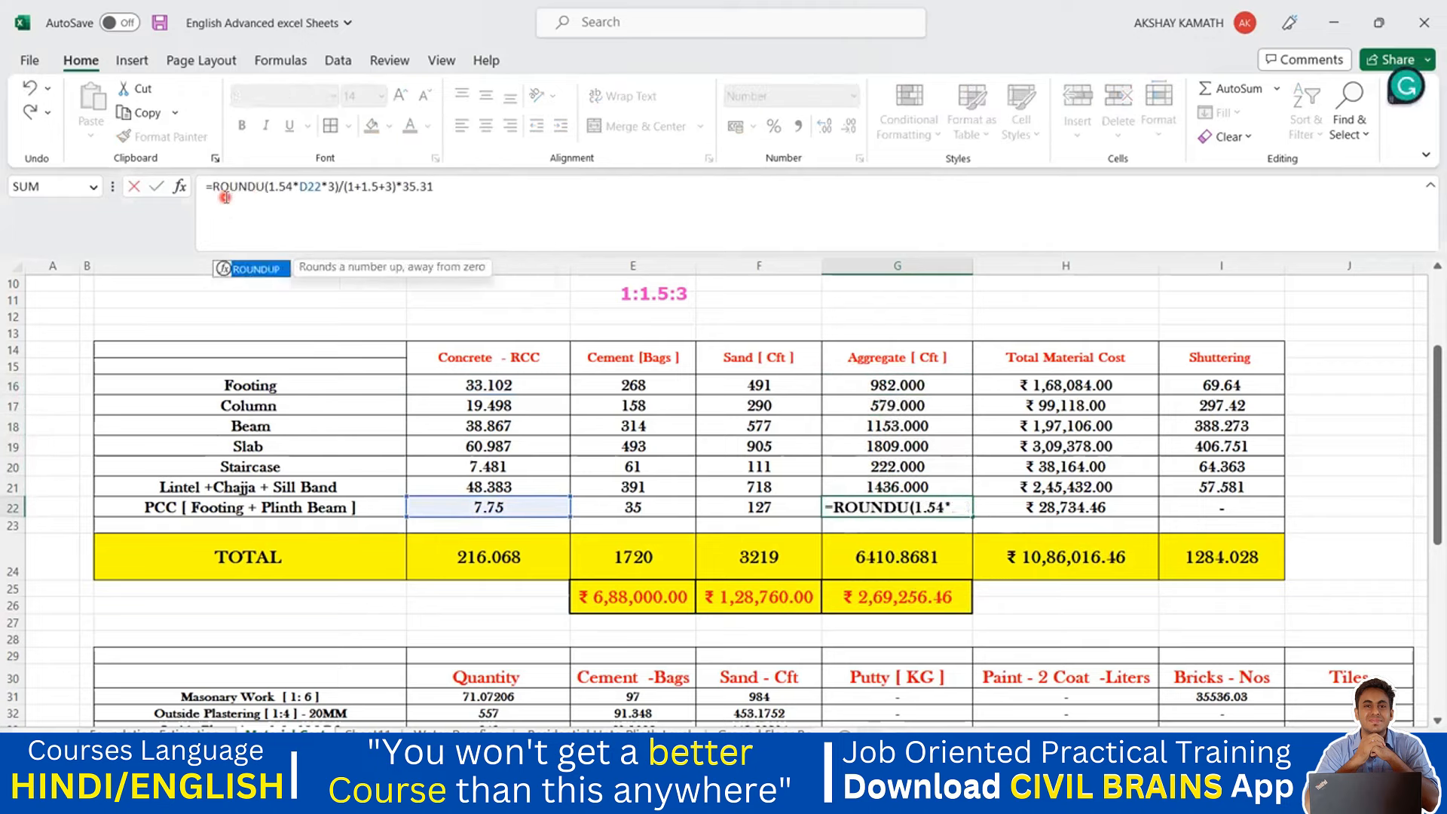
left_click(525, 187)
type(",")
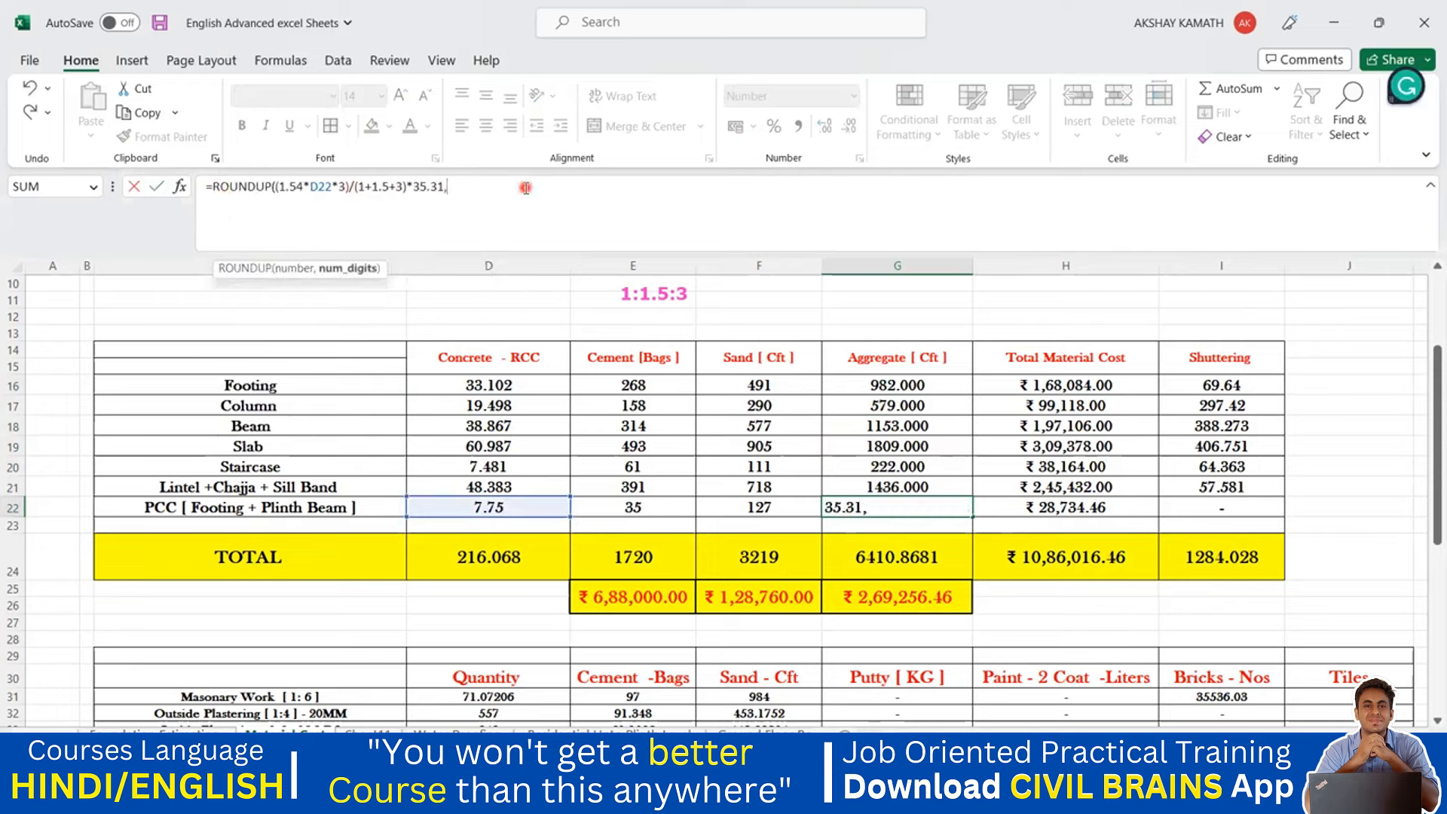
type("0")
key("Return")
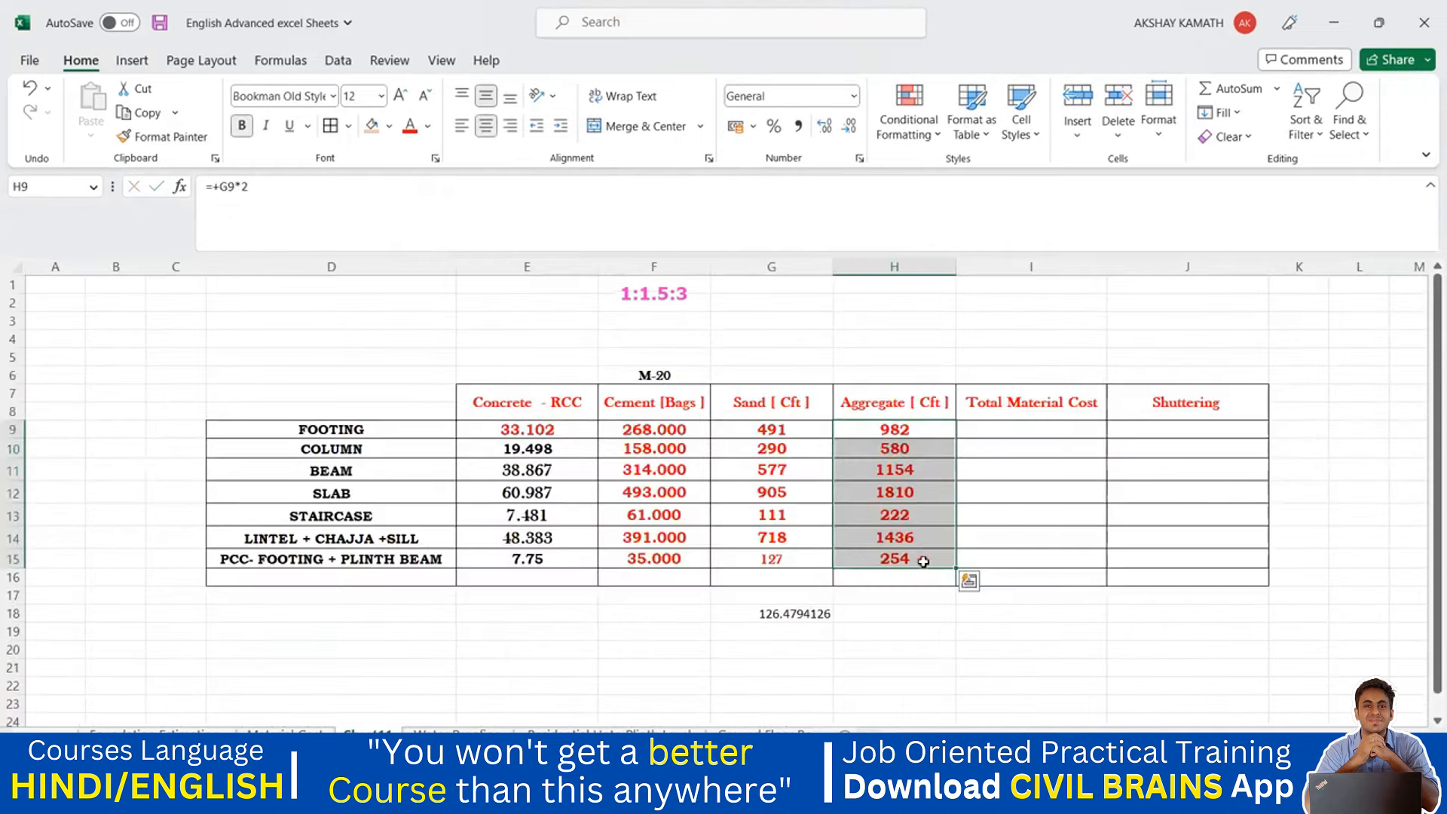
left_click(916, 560)
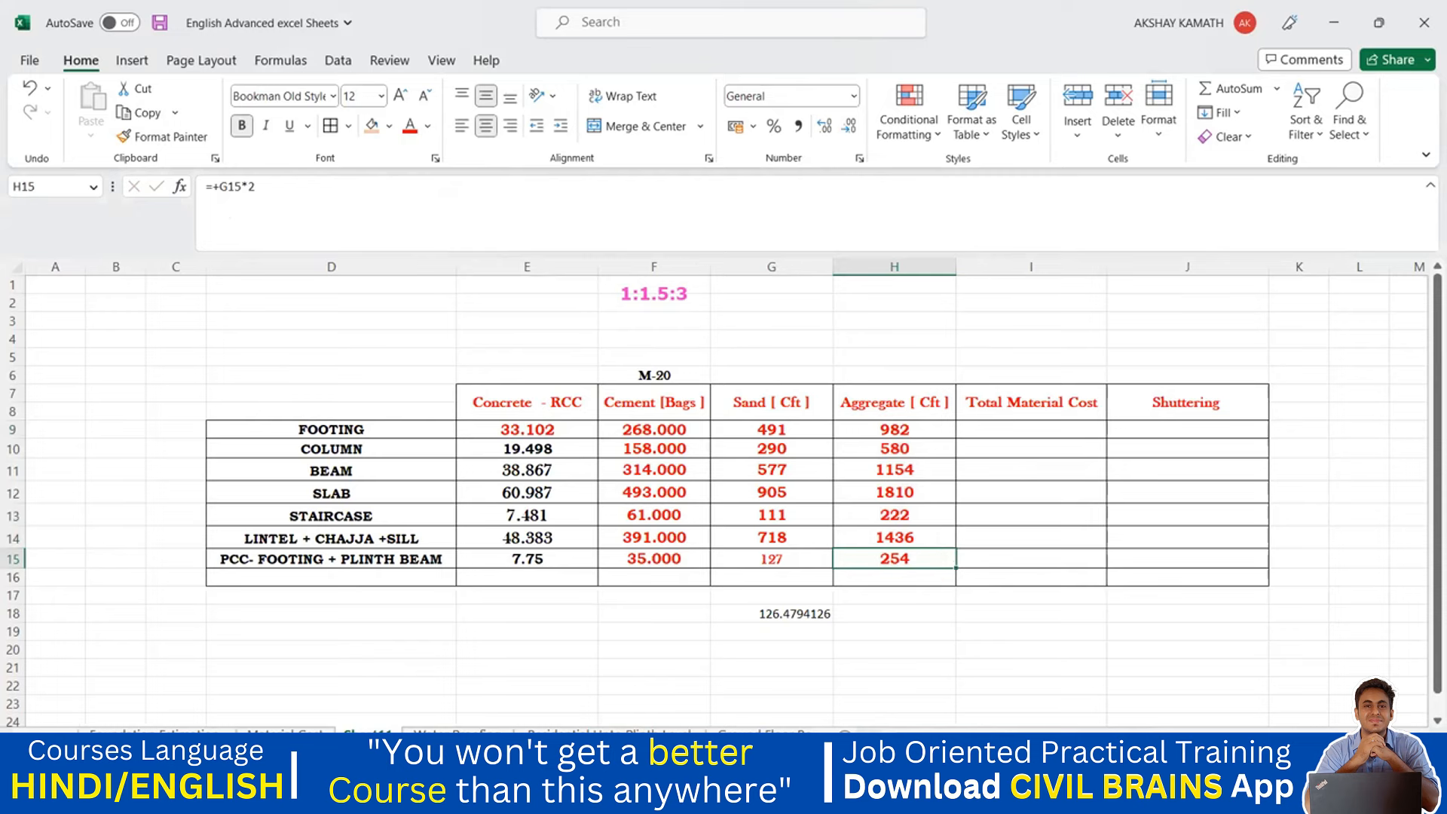
- Clear the PCC aggregate cell H15 in the new table, and shade F22:G22 of the Material Cost sheet light orange
key("Delete")
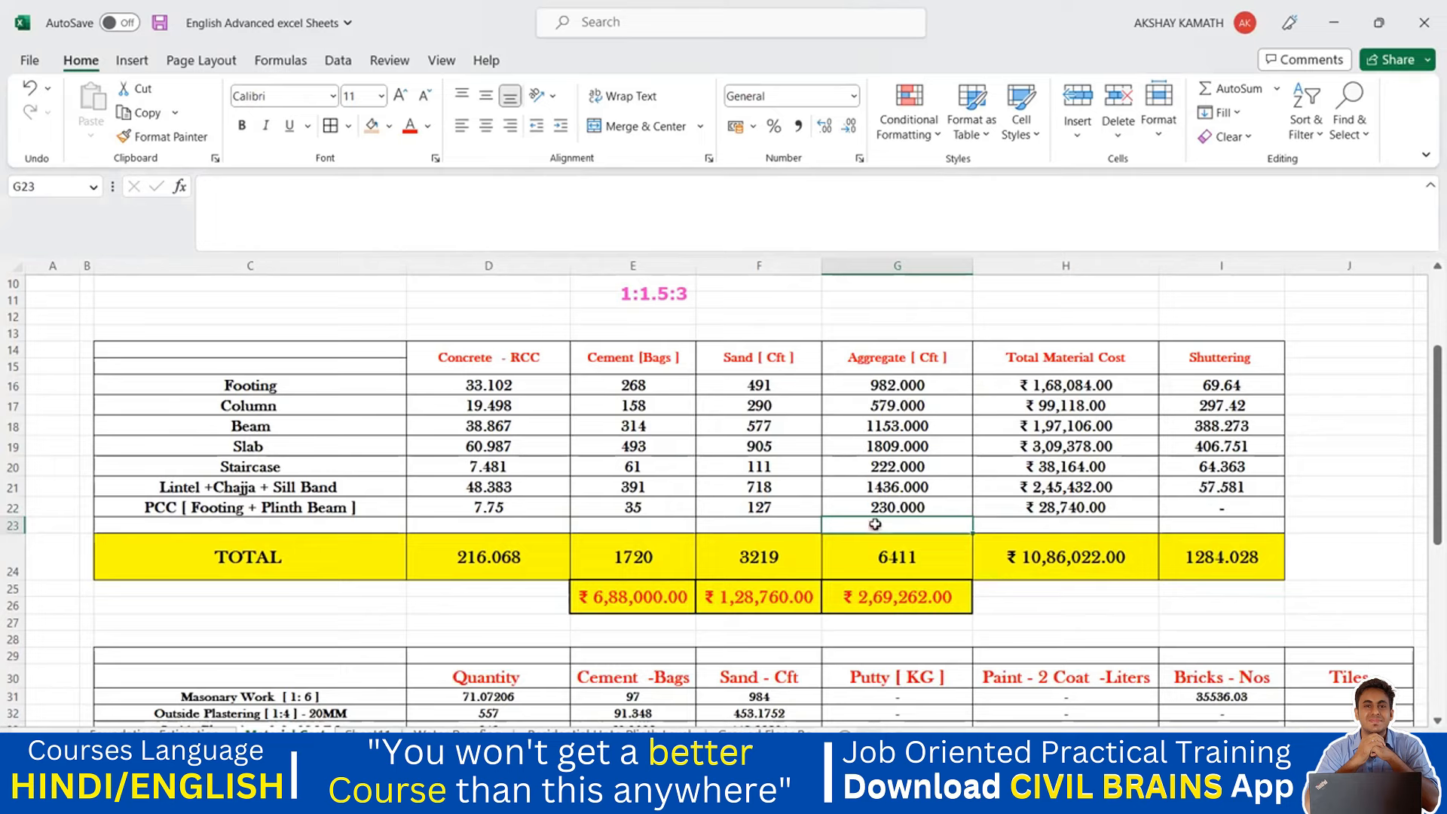
double_click(888, 506)
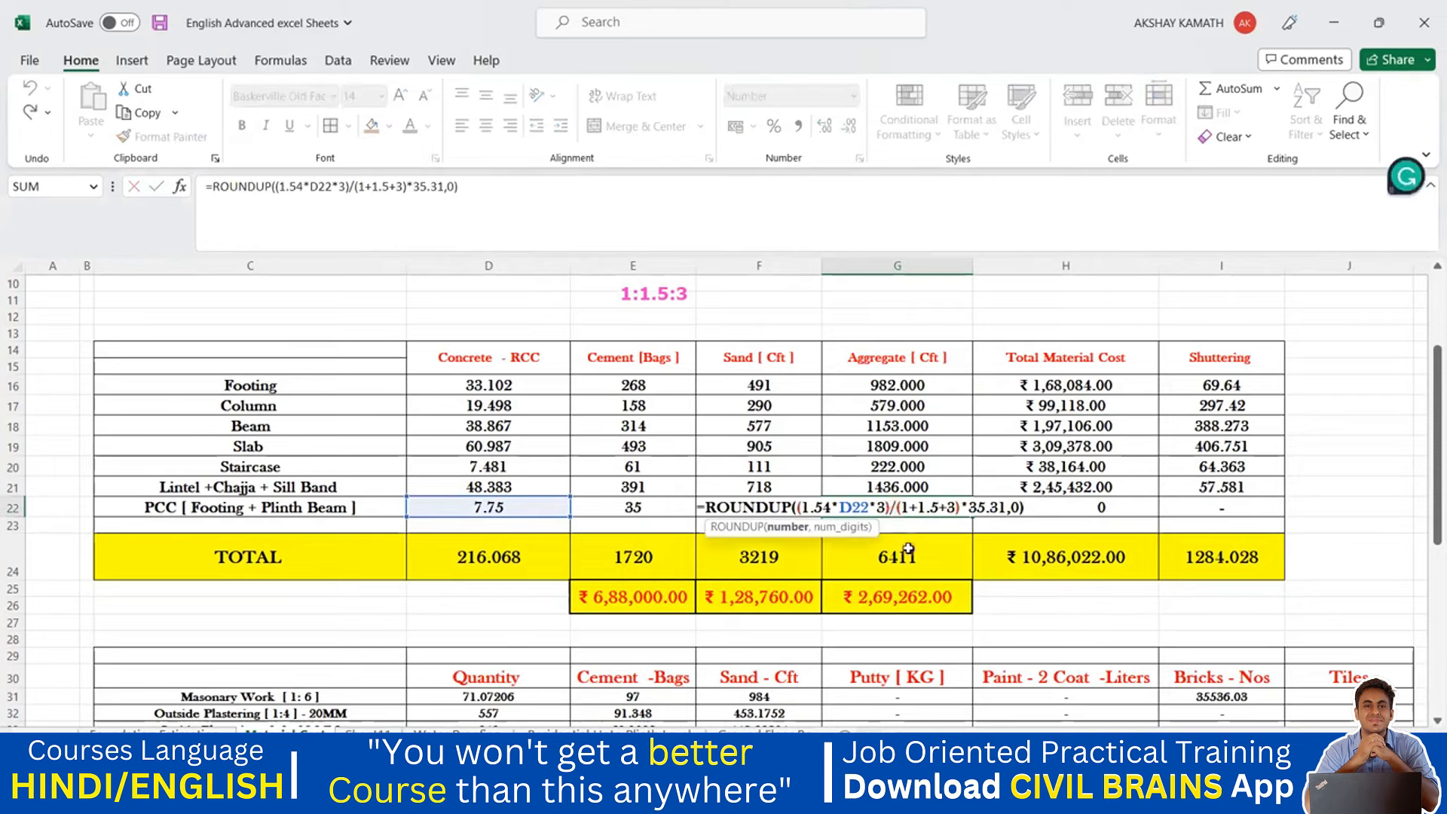
key("ctrl+Return")
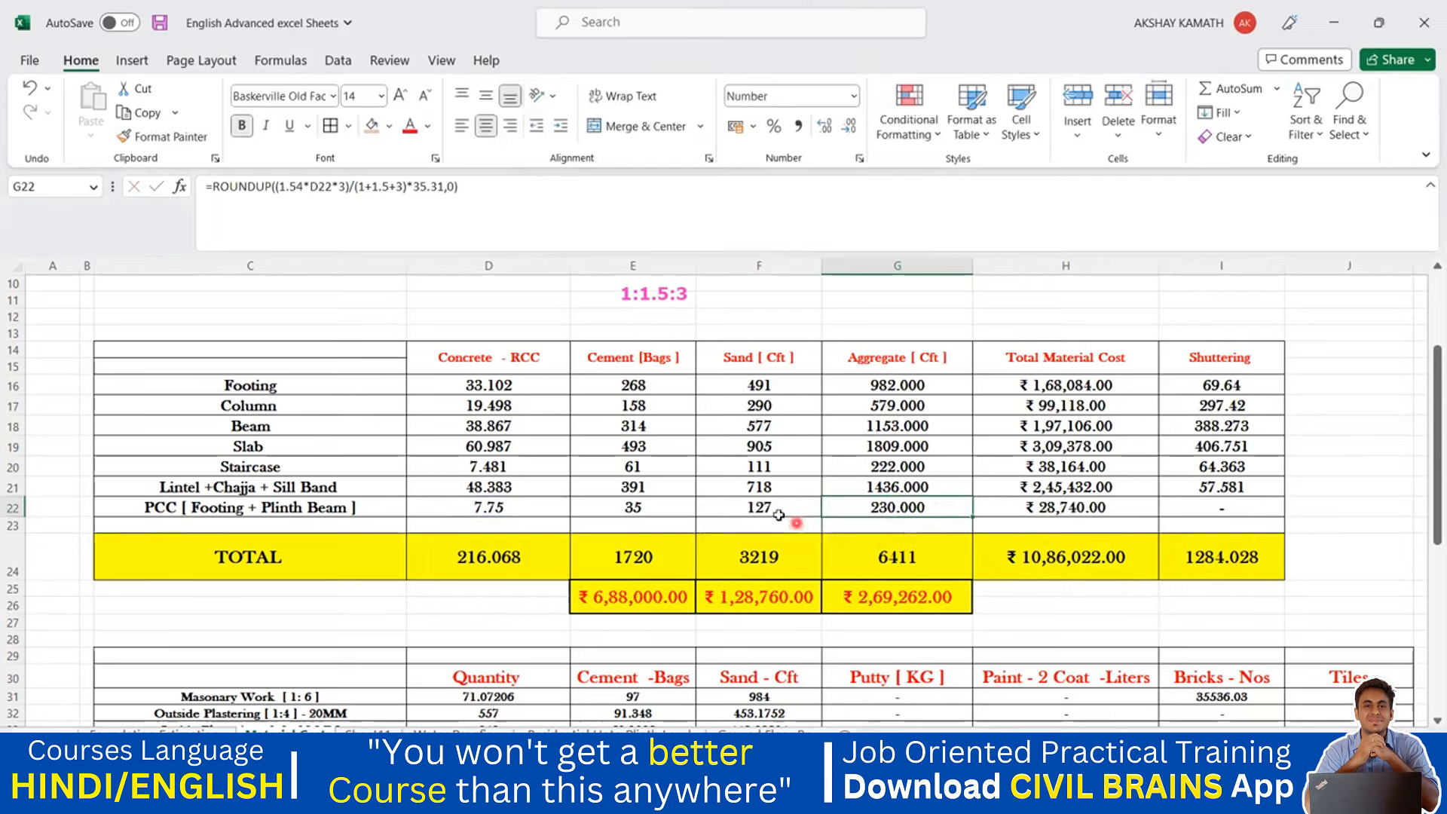
left_click_drag(773, 509, 866, 504)
left_click(372, 125)
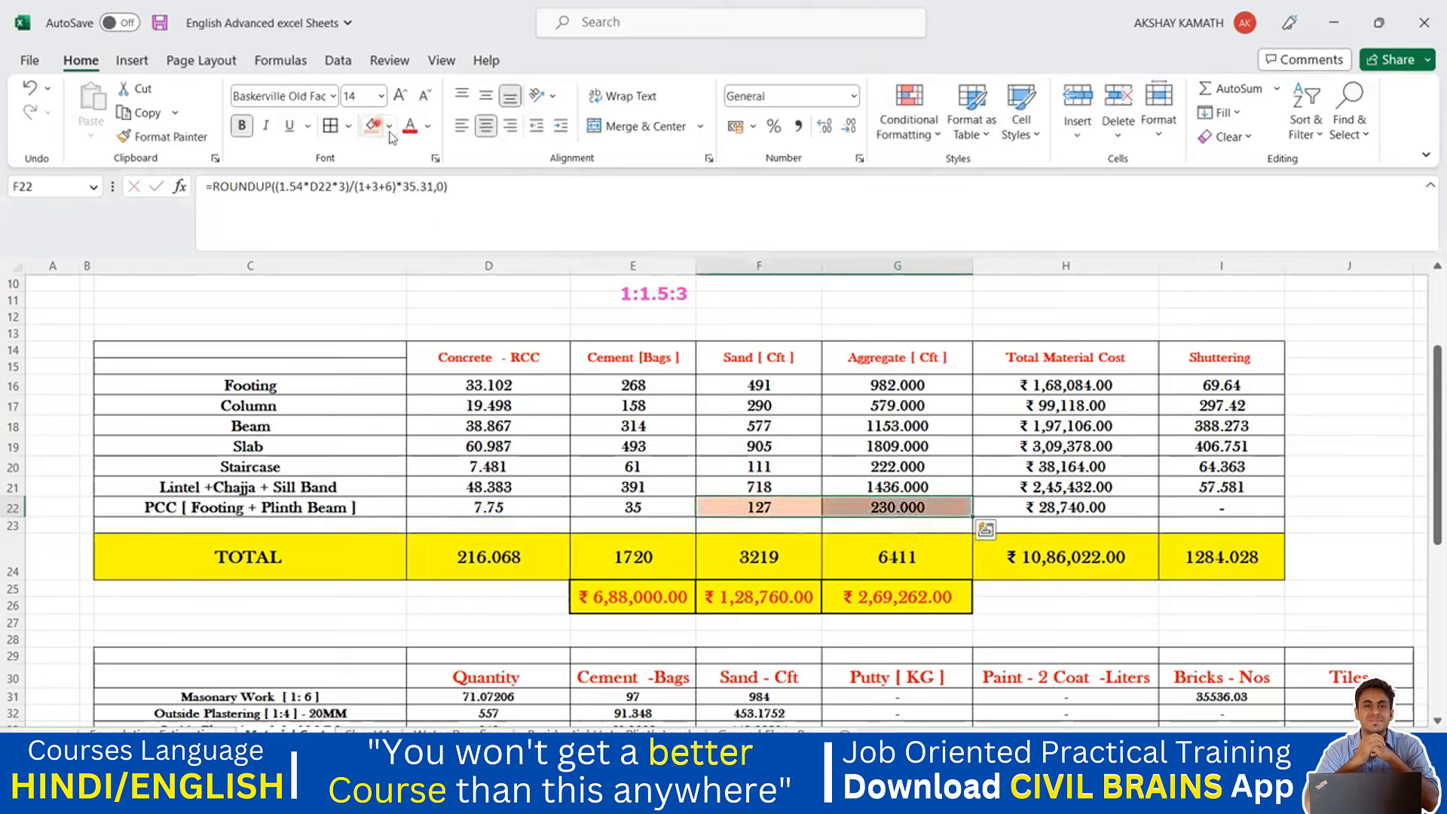
- Write the mix ratio 1:3:6 as an on-screen text annotation above the Aggregate column
left_click(1345, 556)
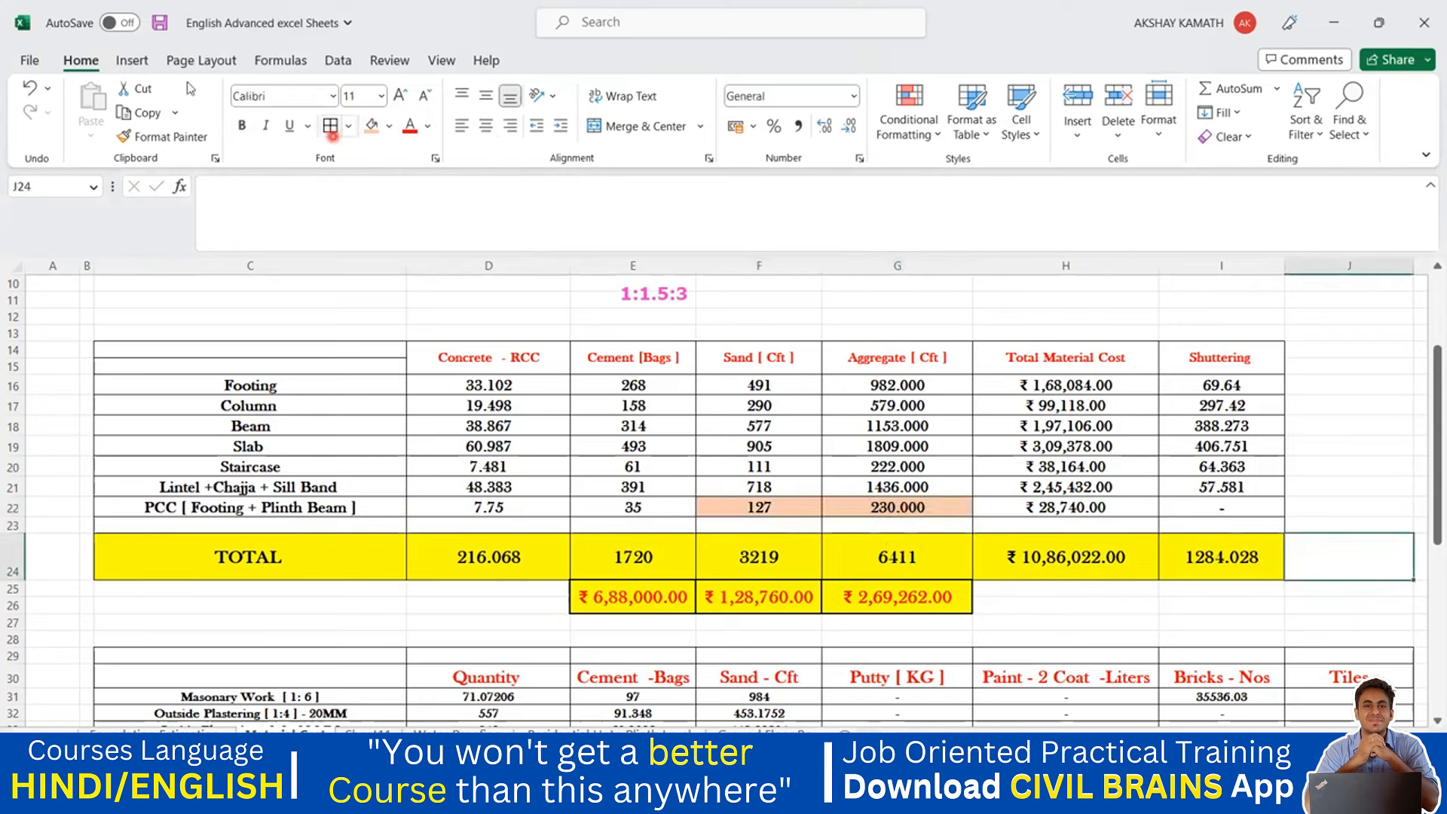
left_click(127, 23)
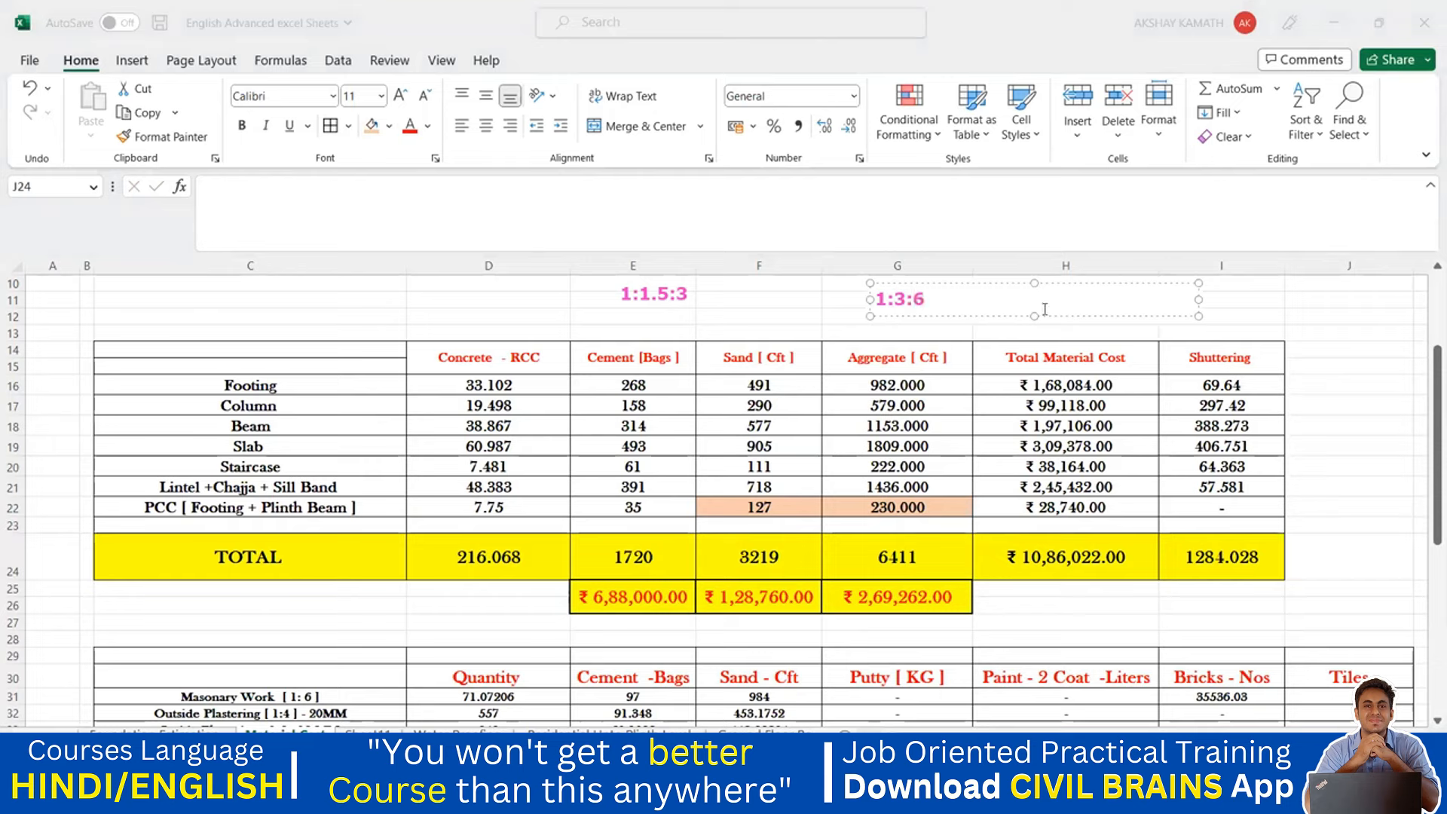
left_click(1268, 305)
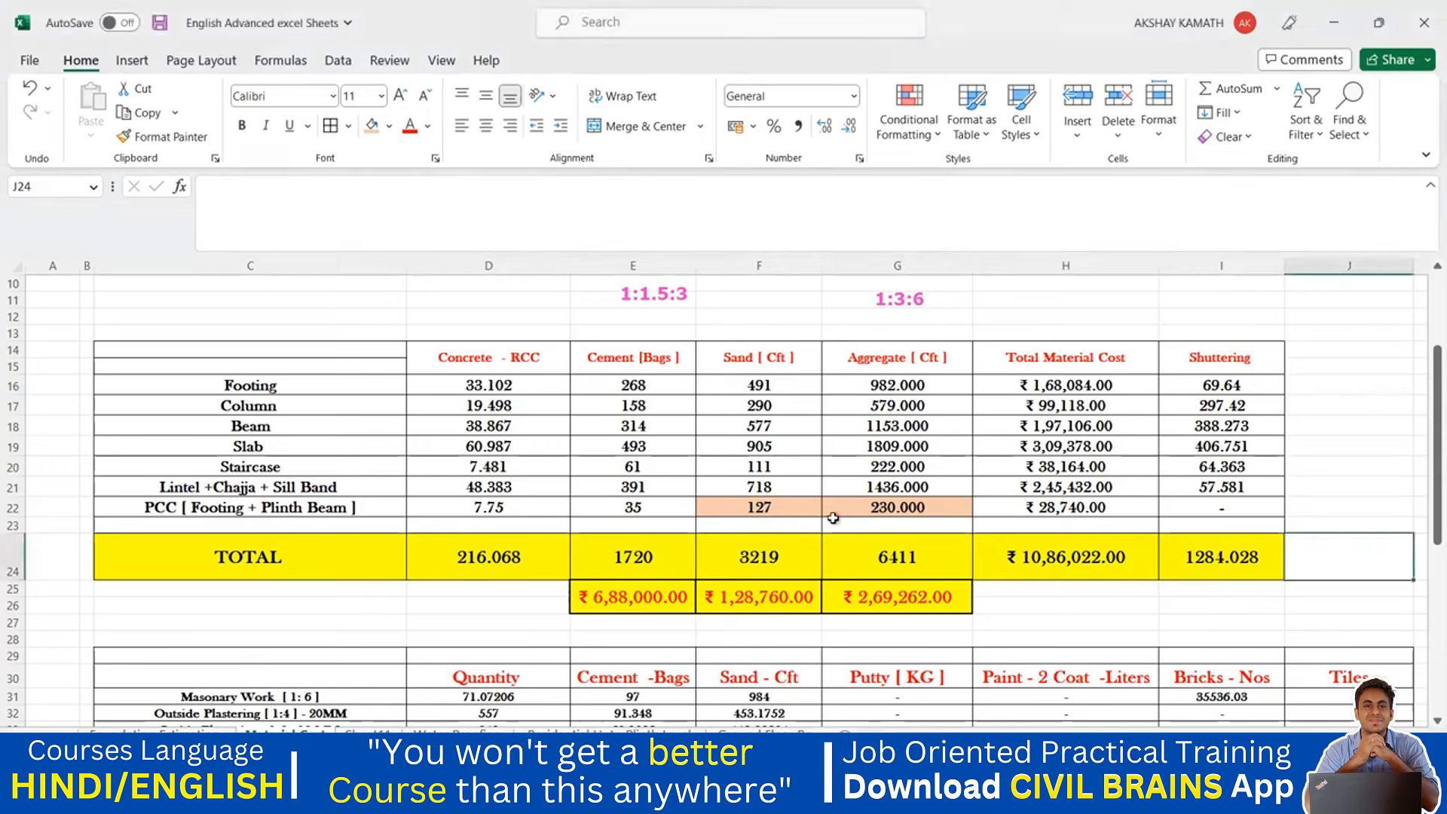
- Check the PCC aggregate formula in G22 of the Material Cost sheet, and calculate H15 in the new table with +G15*2
left_click(927, 510)
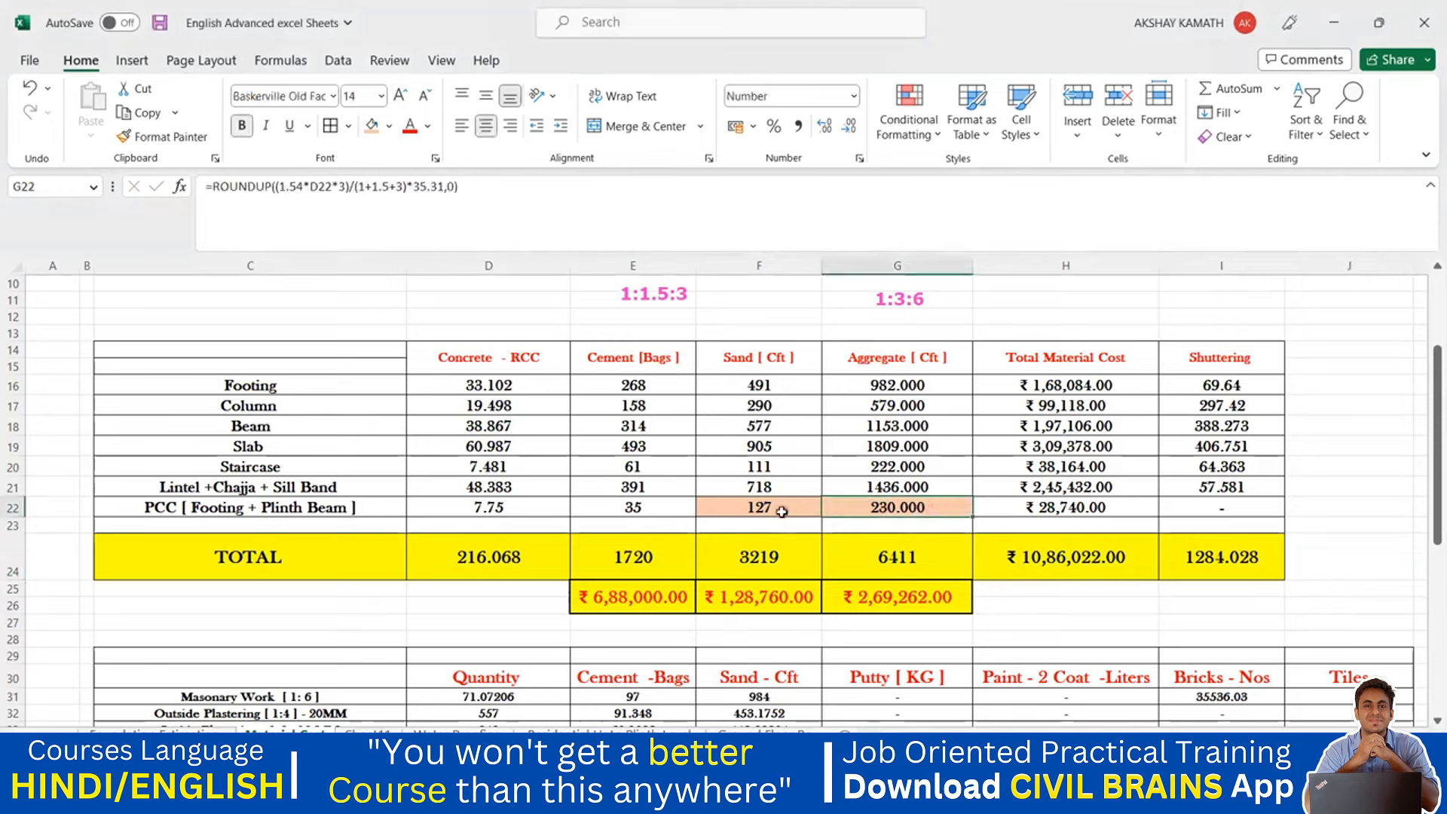
double_click(899, 503)
key("Escape")
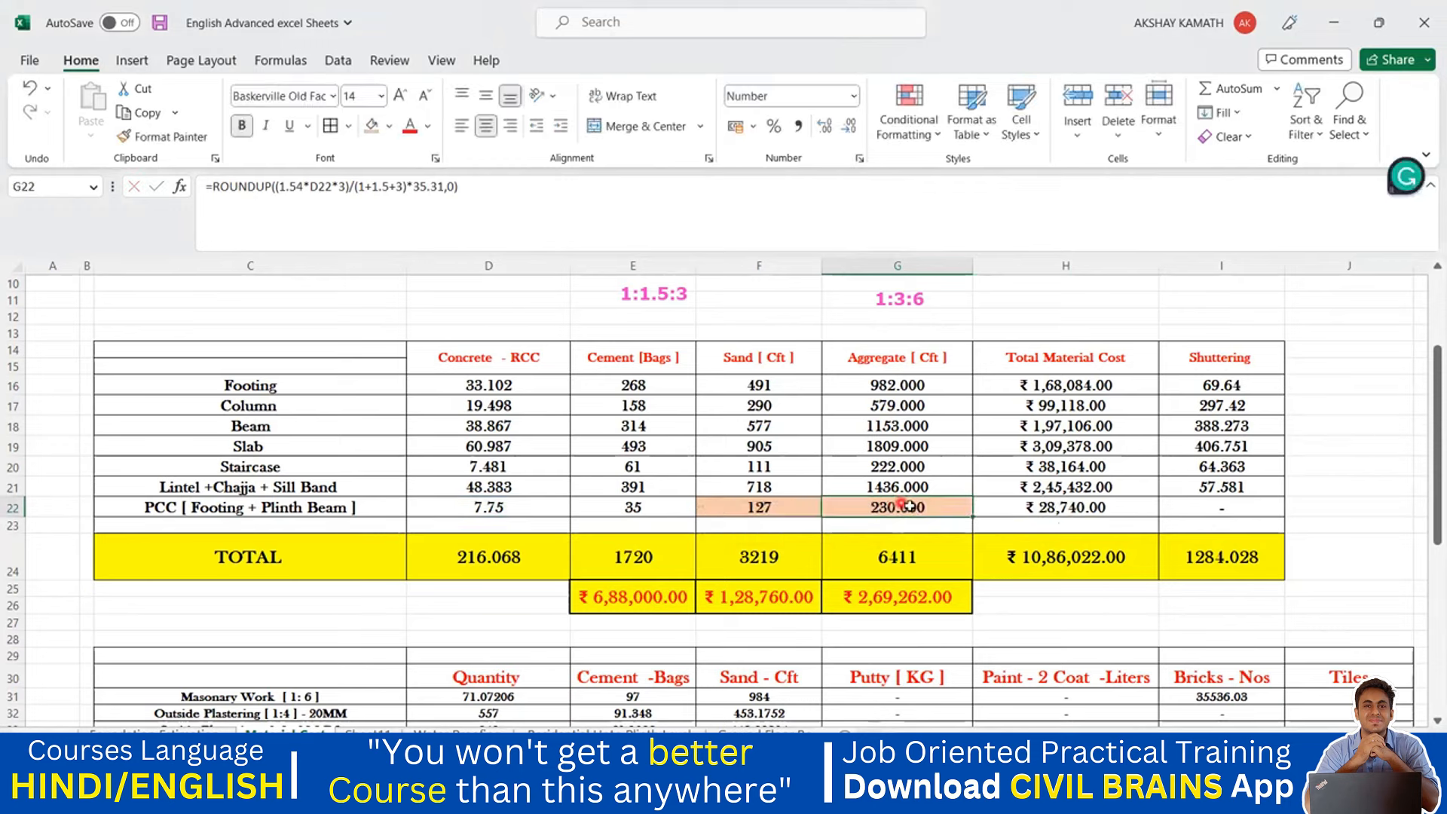
left_click(353, 728)
left_click(890, 561)
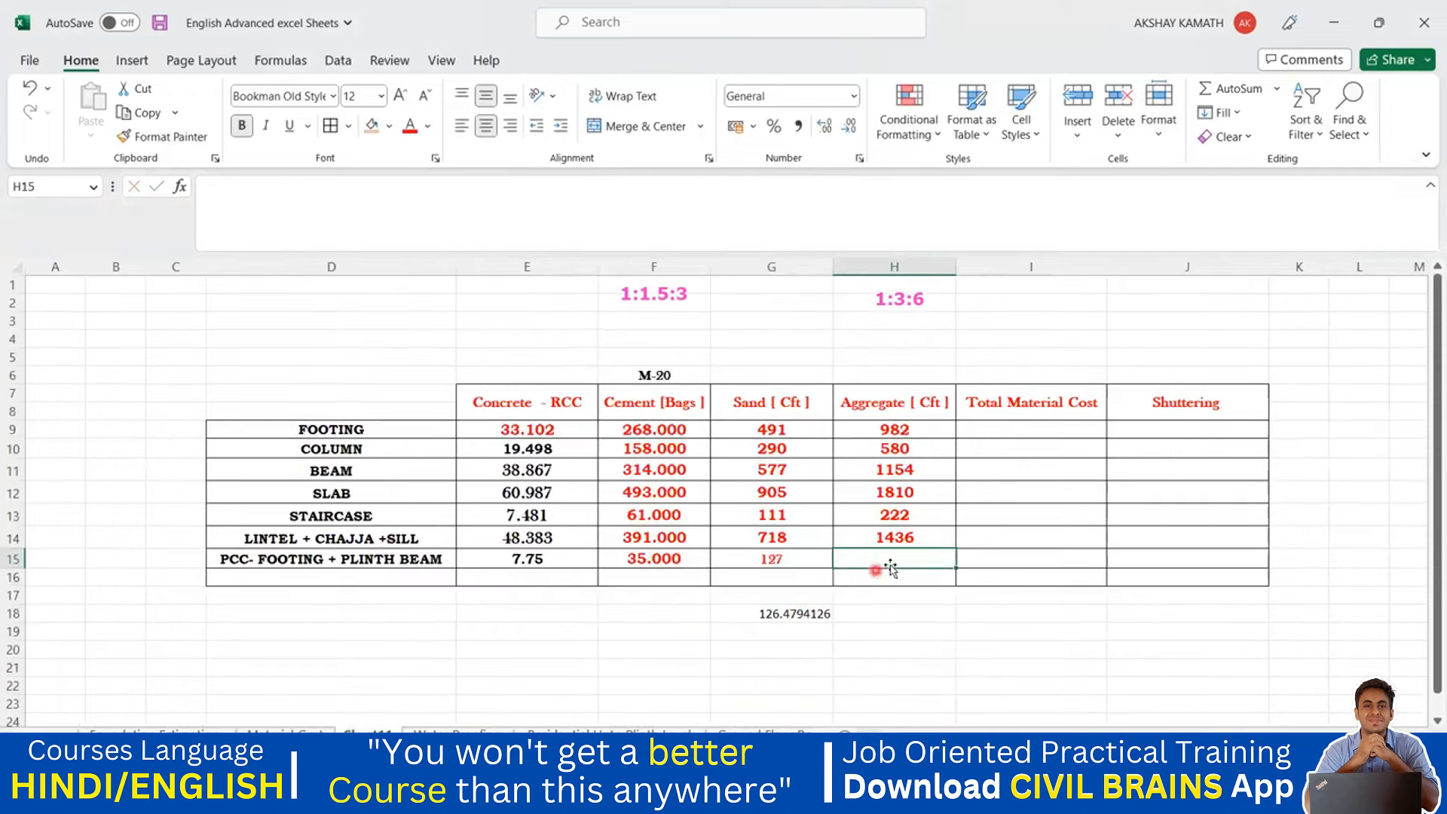
type("+")
left_click(784, 557)
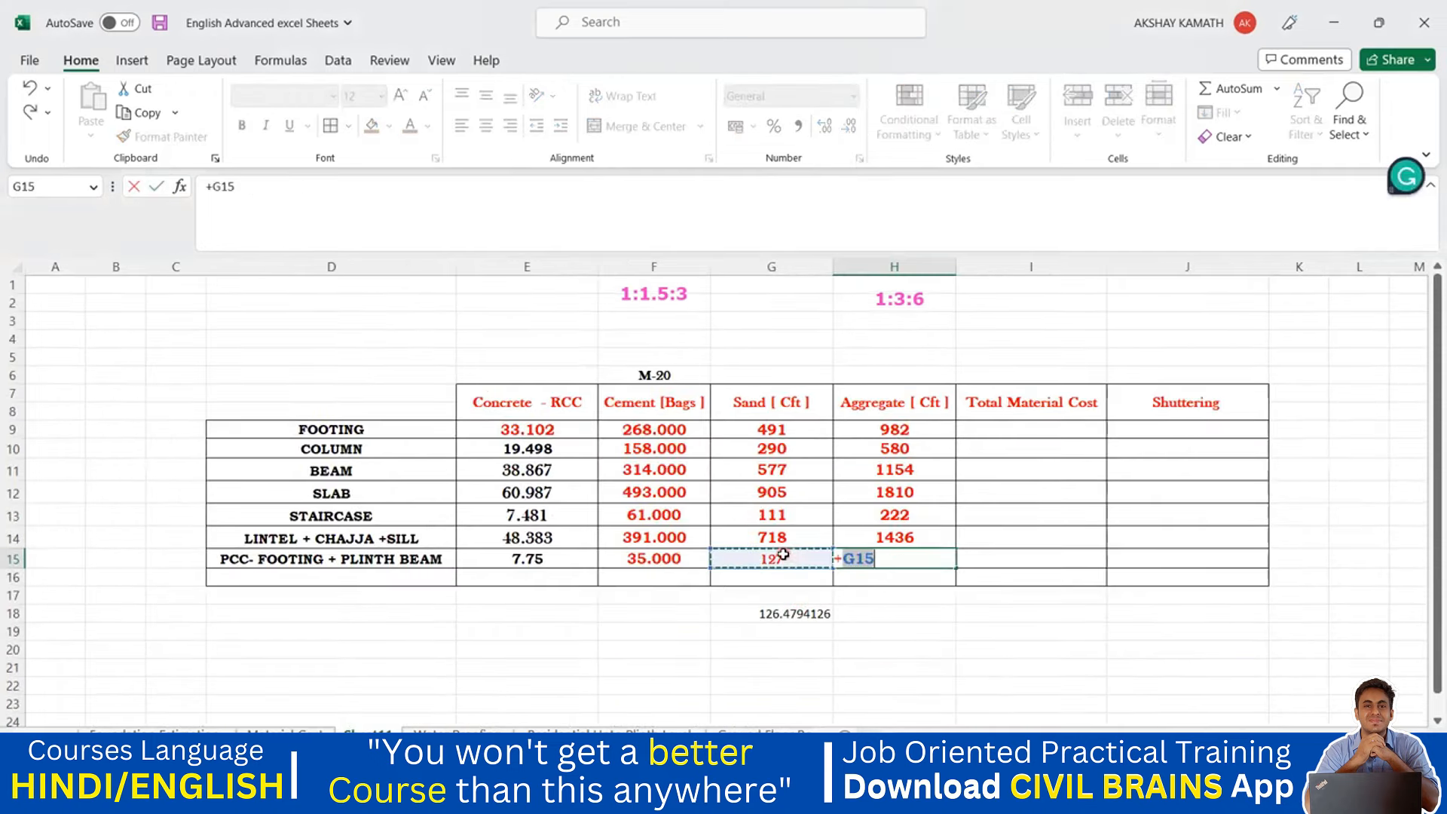
type("*2")
key("Return")
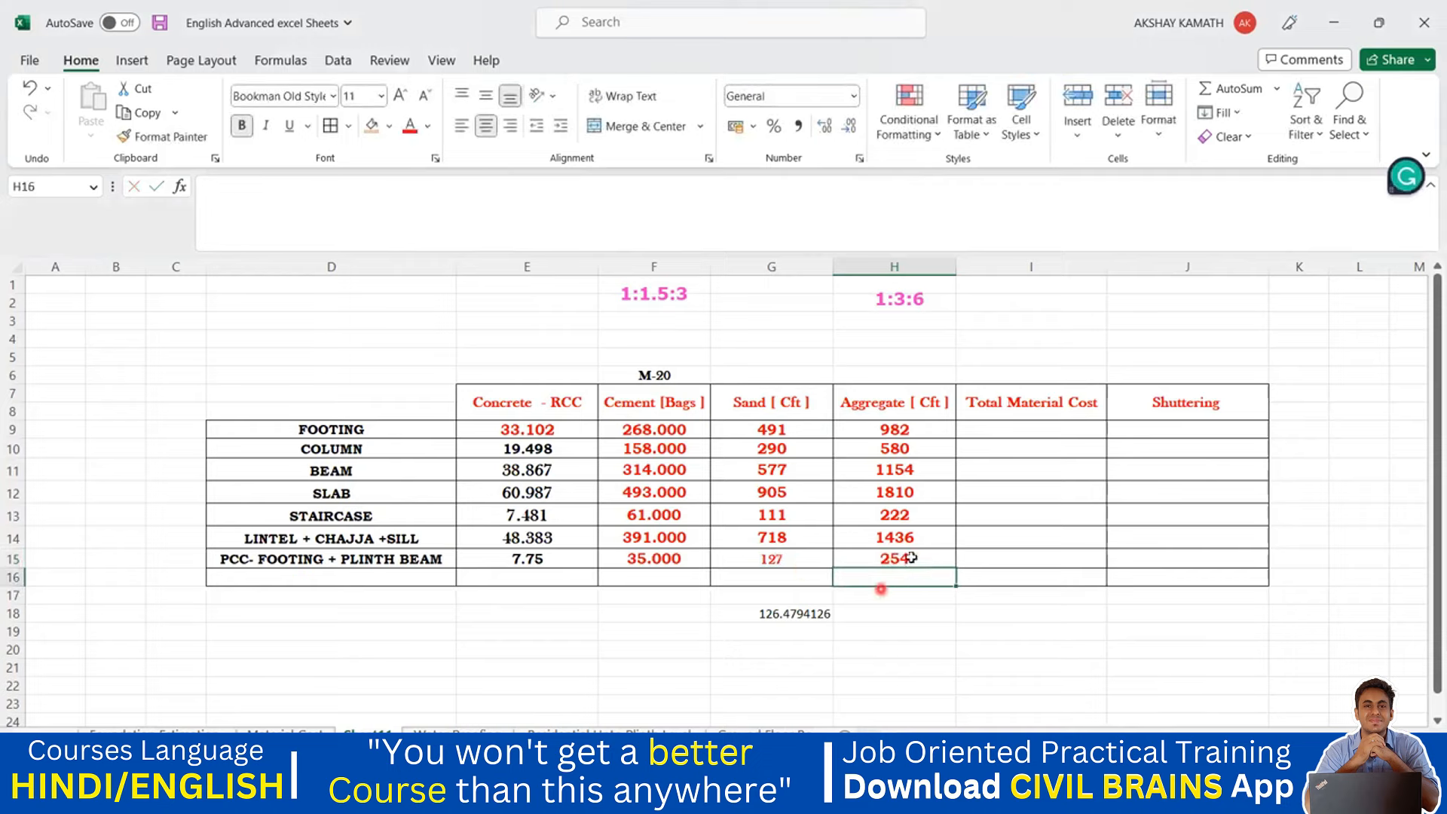
left_click(912, 559)
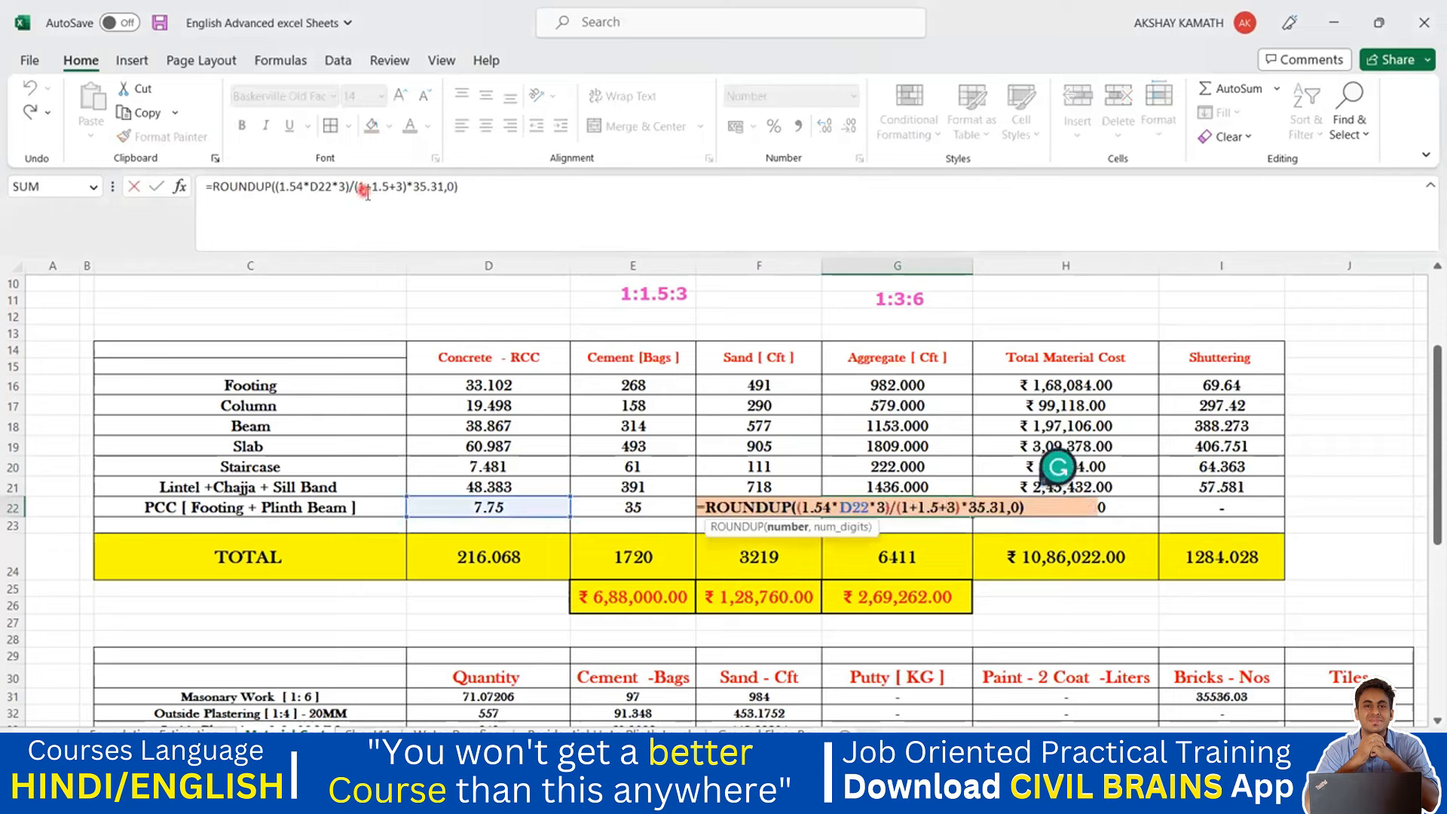
- Change the ratio sum in the PCC aggregate formula in G22 of the Material Cost sheet to (1+3+6)
left_click(391, 187)
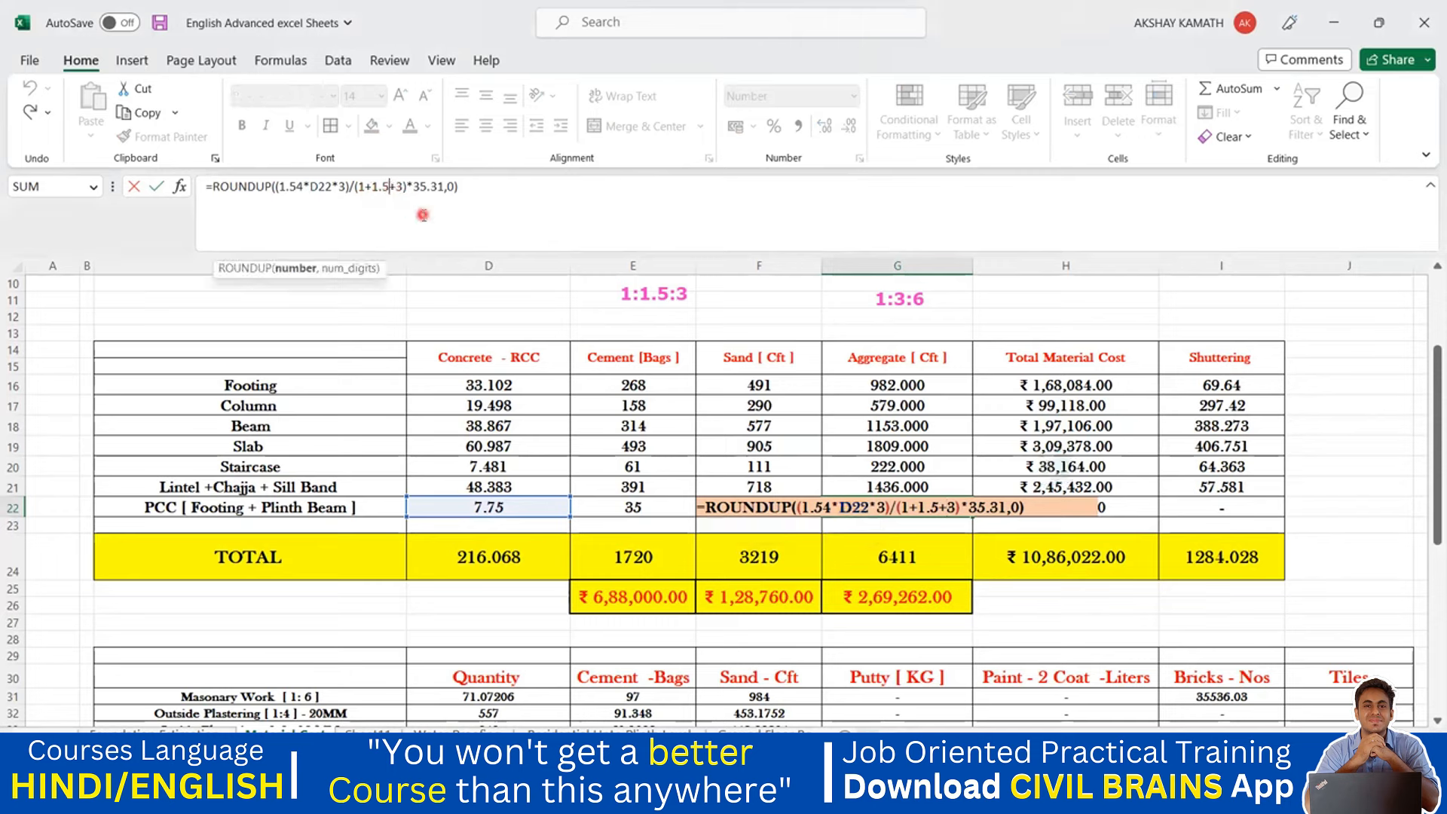
key("BackSpace")
key("BackSpace")
key("BackSpace")
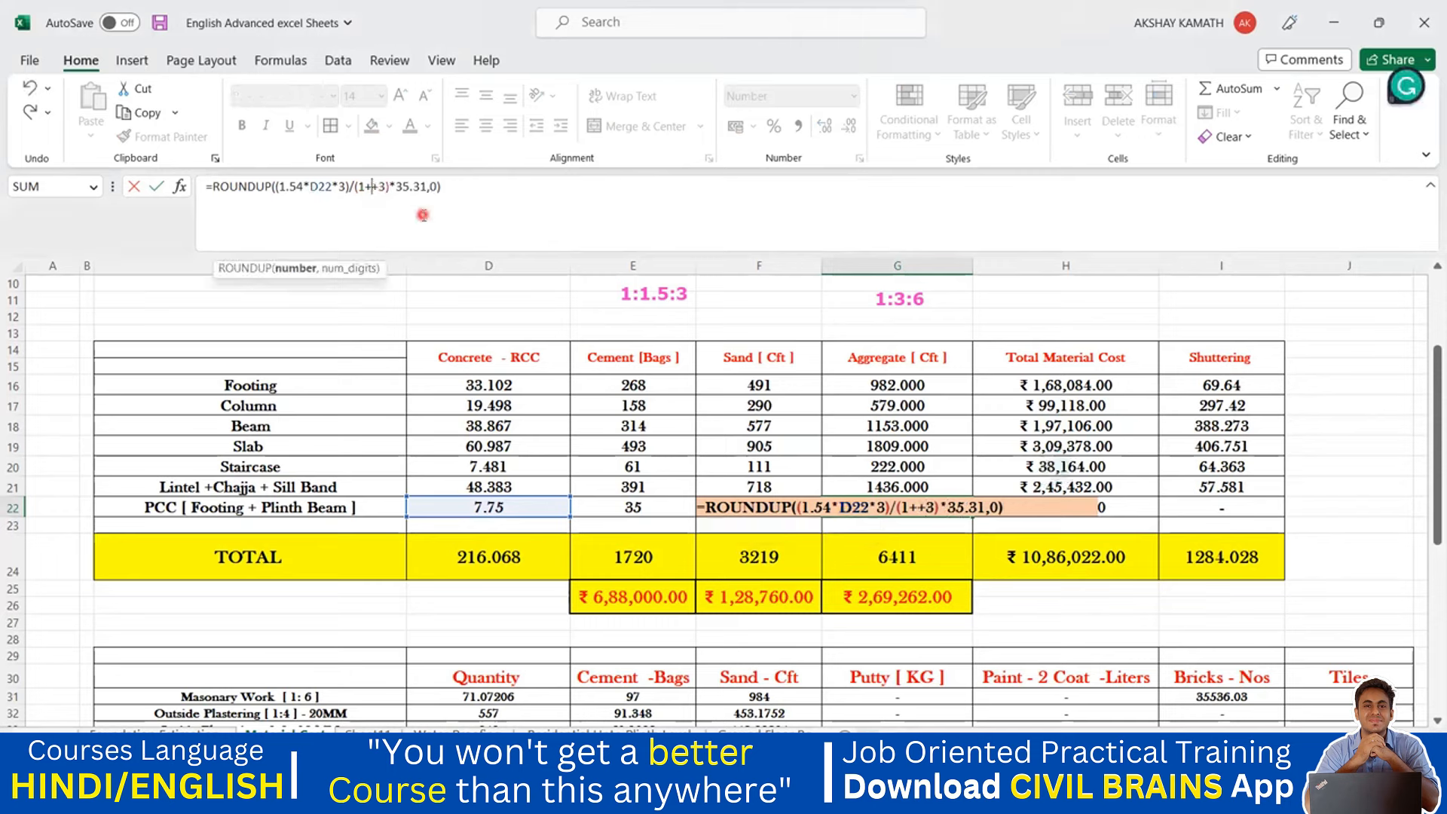
type("3")
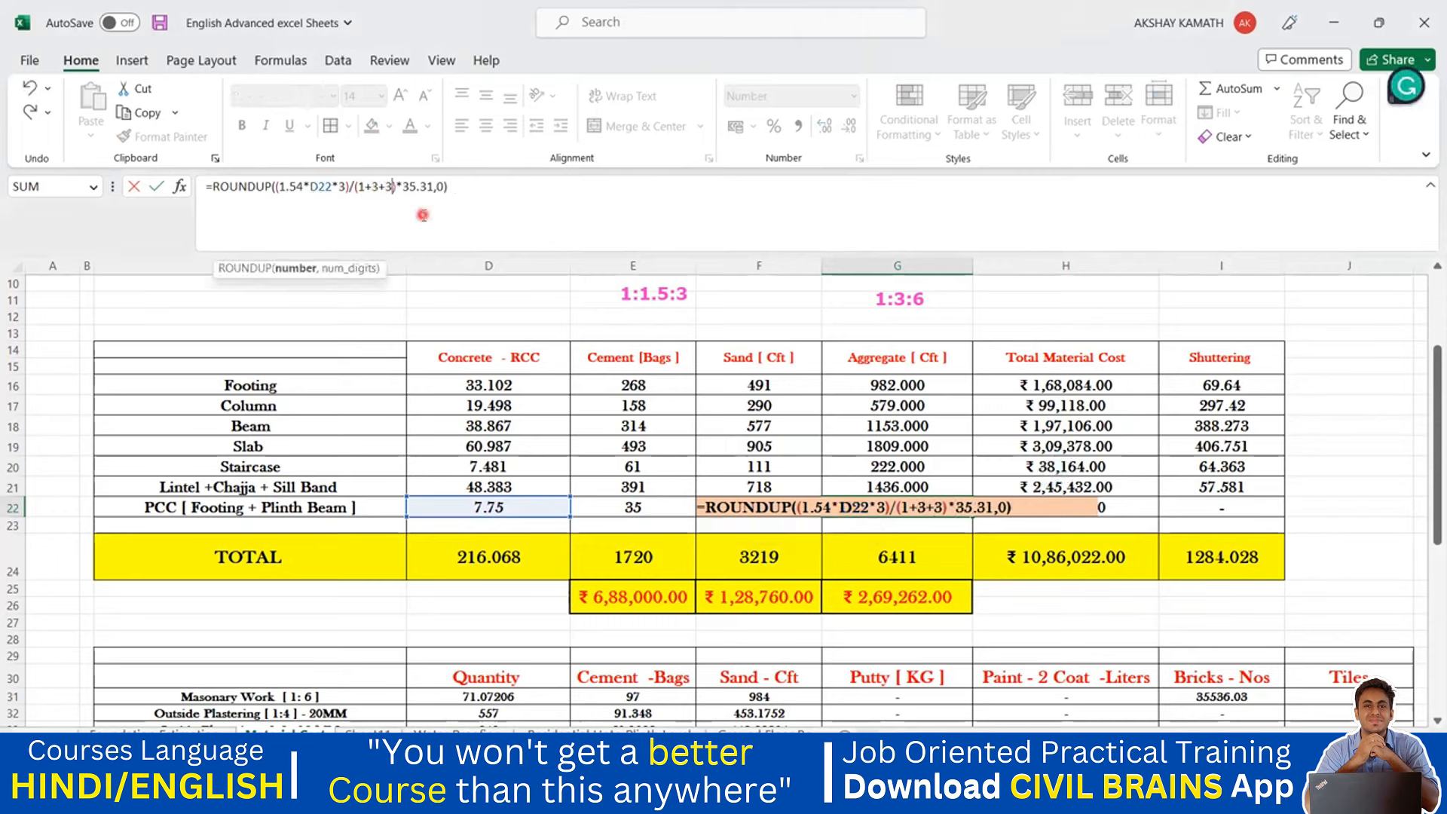
key("BackSpace")
type("6")
key("Return")
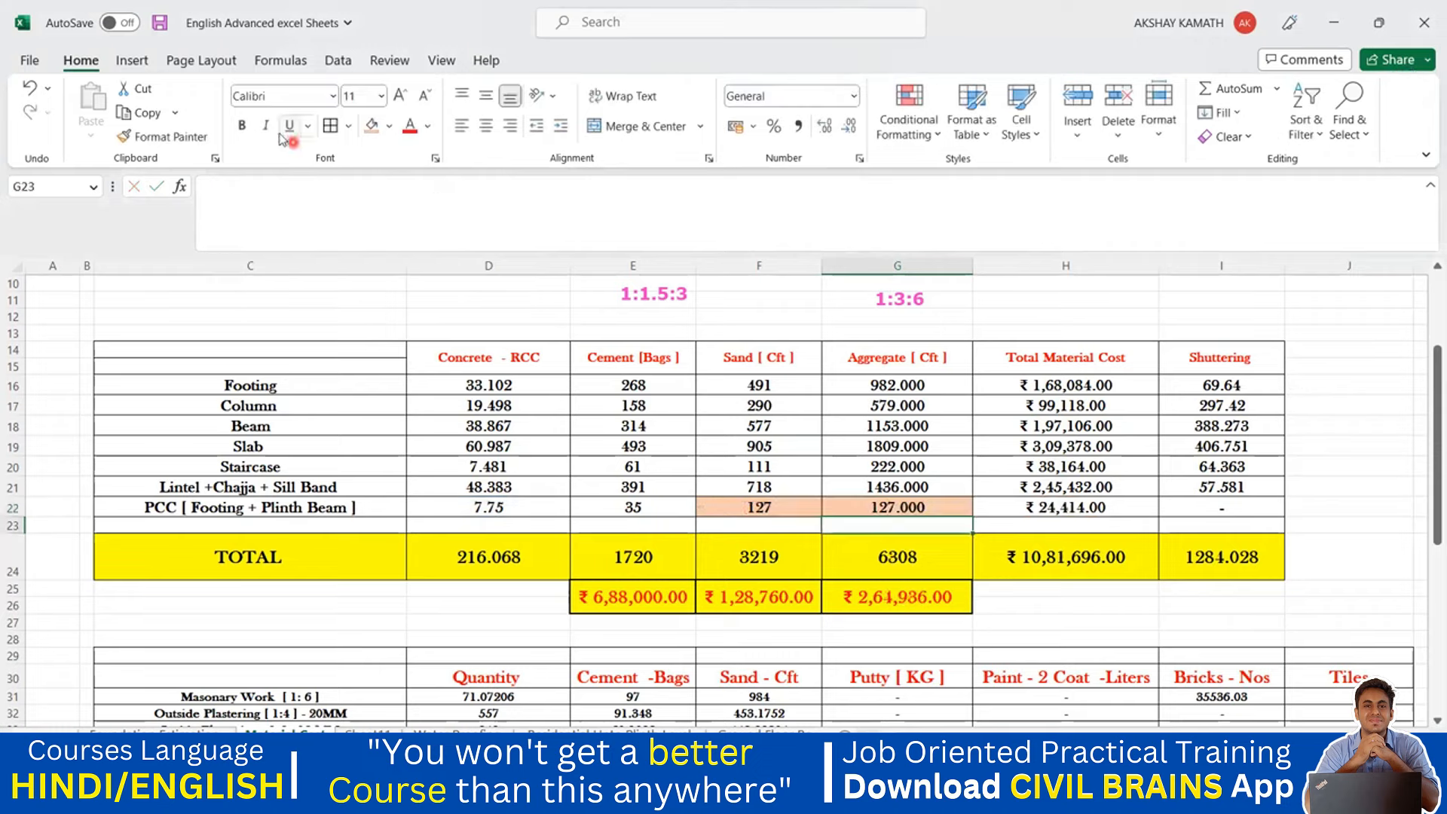
- Set the aggregate multiplier in the PCC formula in G22 to 6, and review the corrected formula
left_click(920, 507)
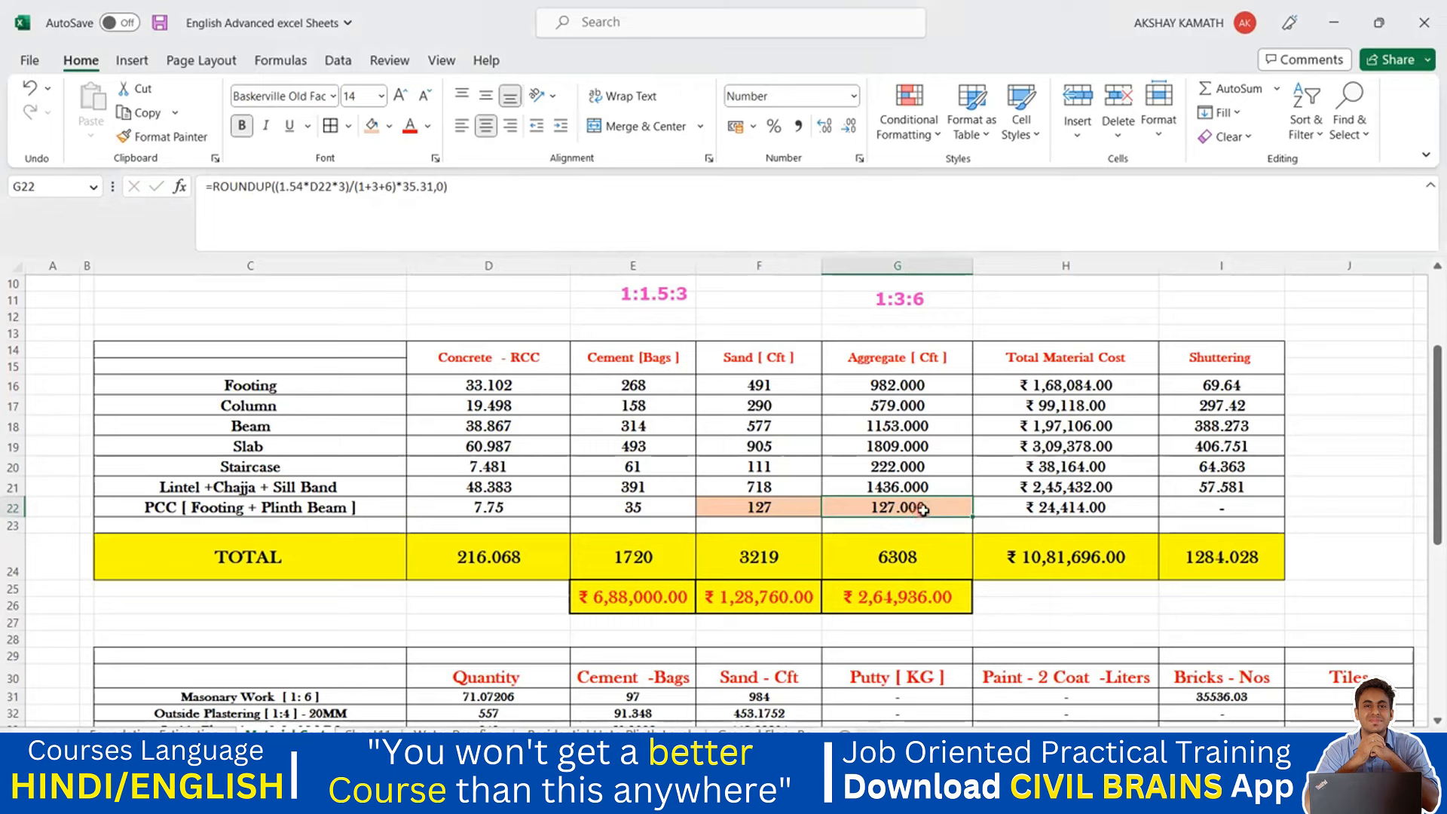
left_click(344, 191)
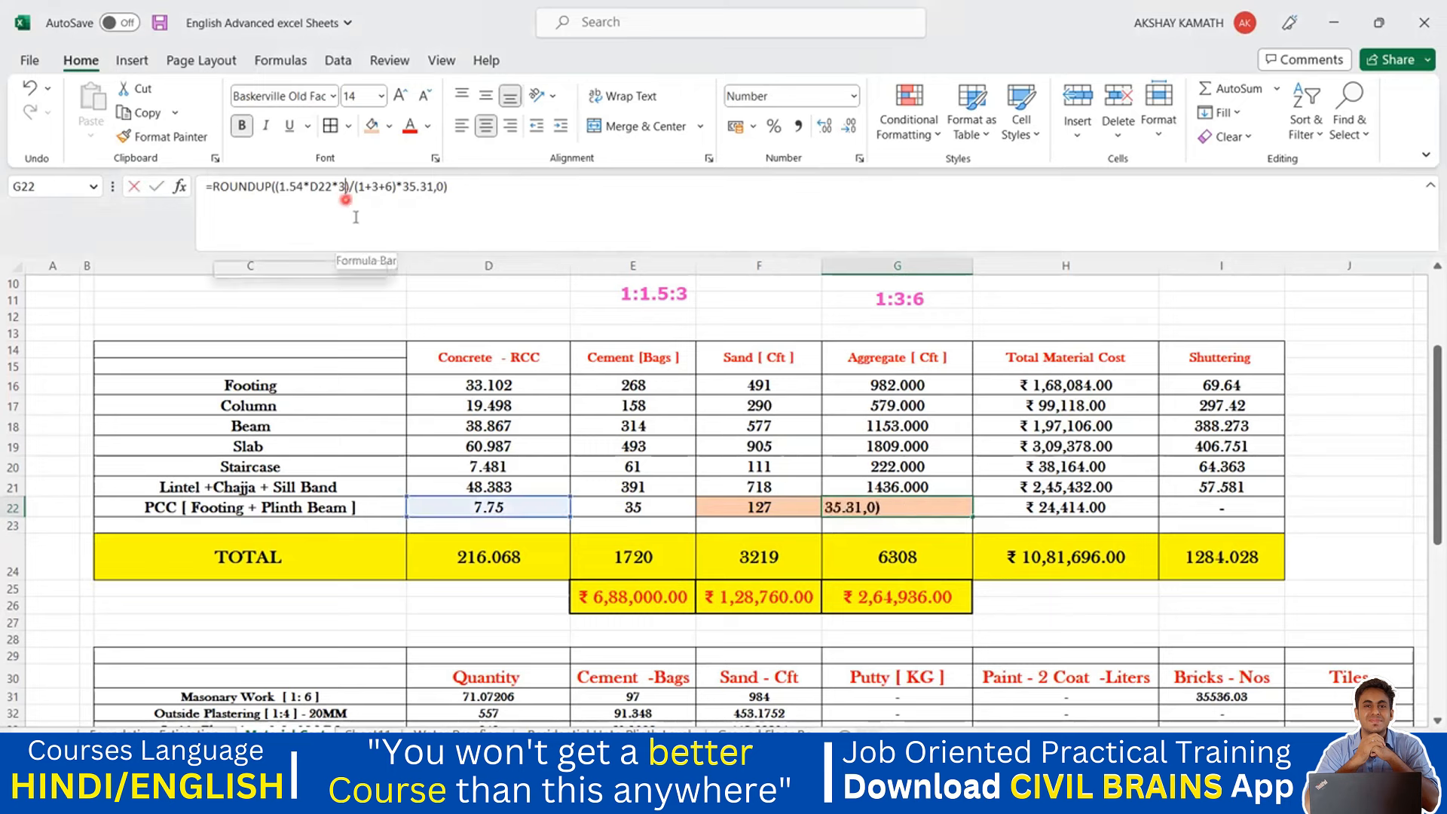
key("BackSpace")
type("6")
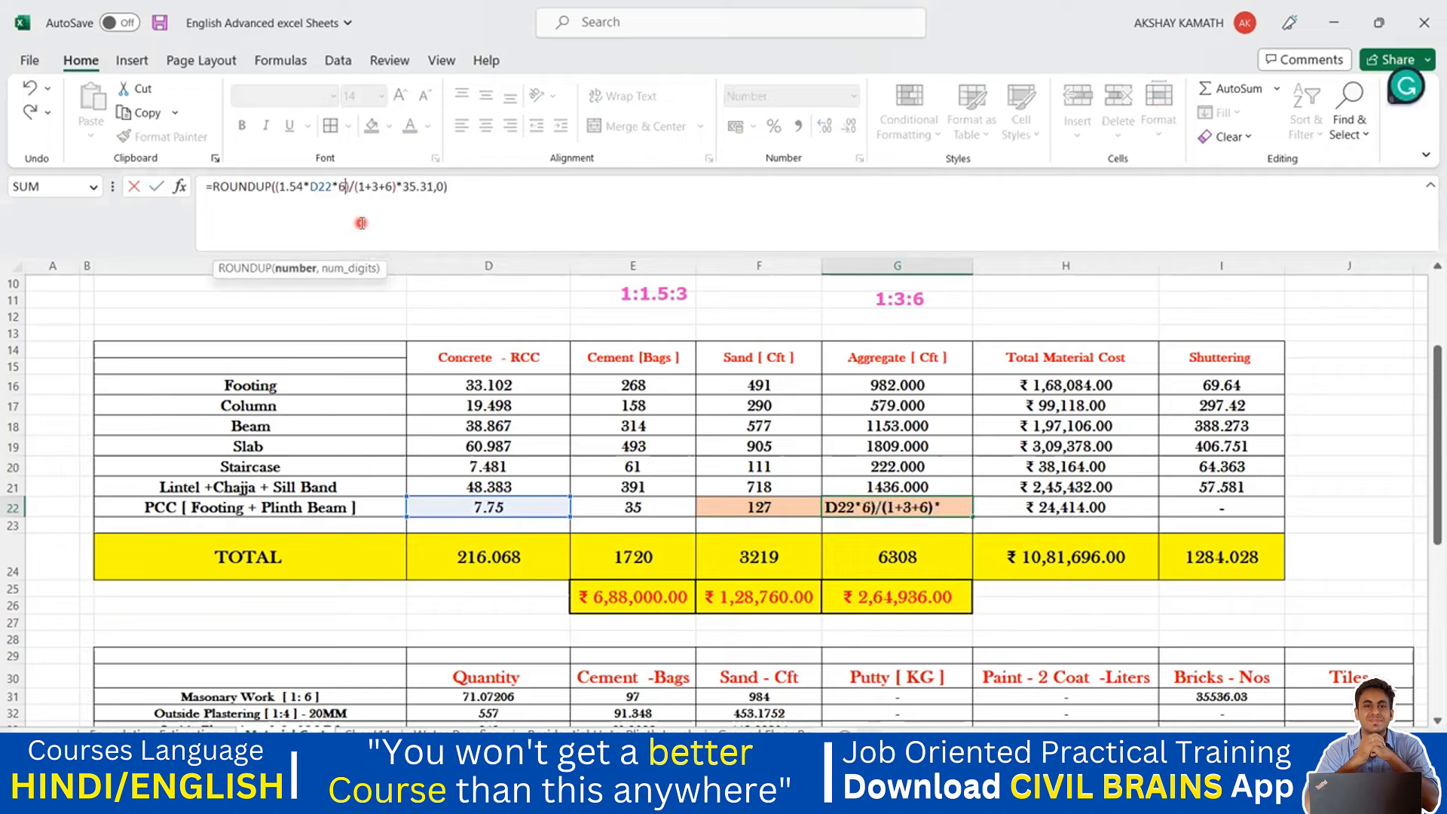
key("Return")
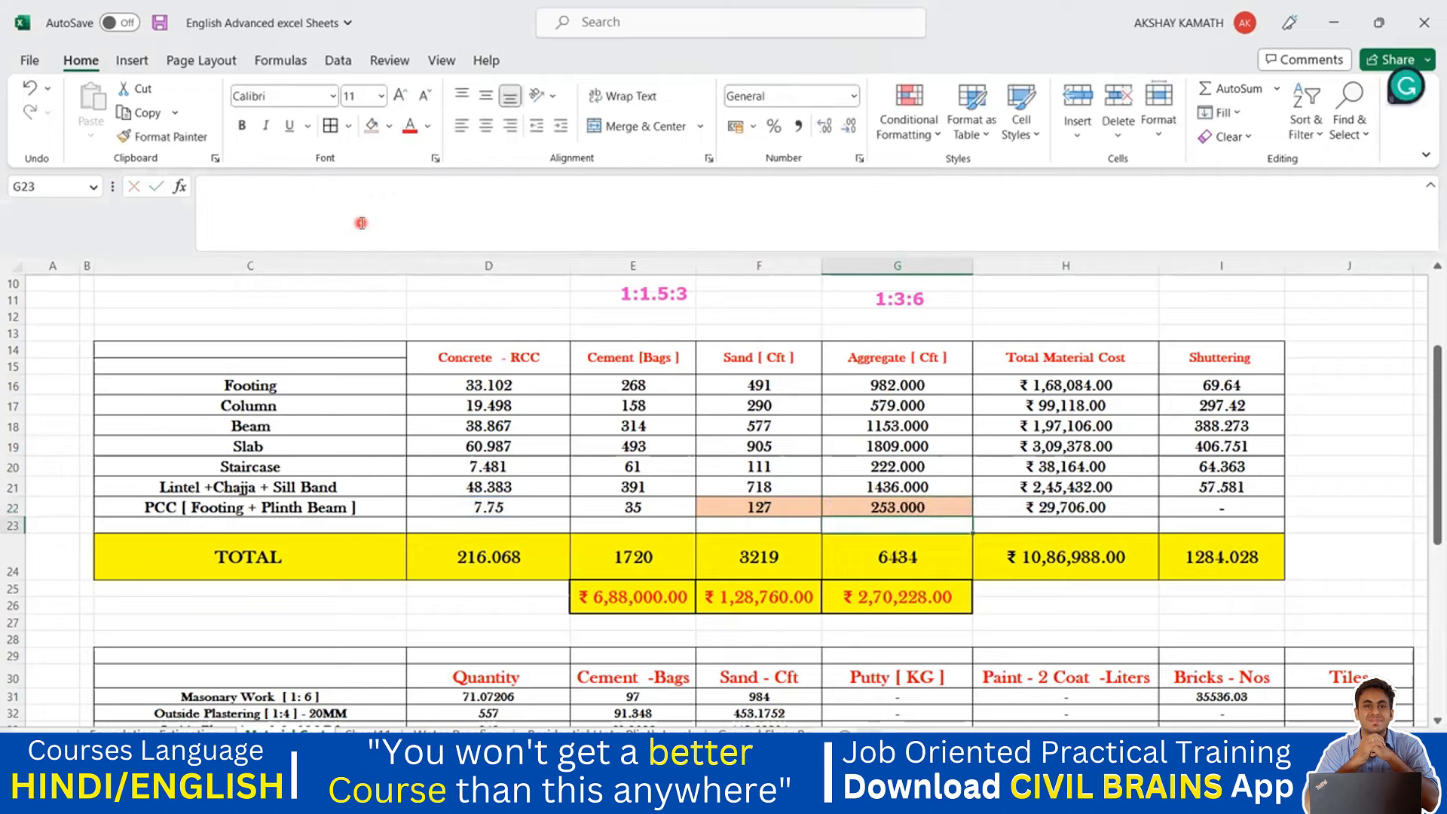
left_click(888, 510)
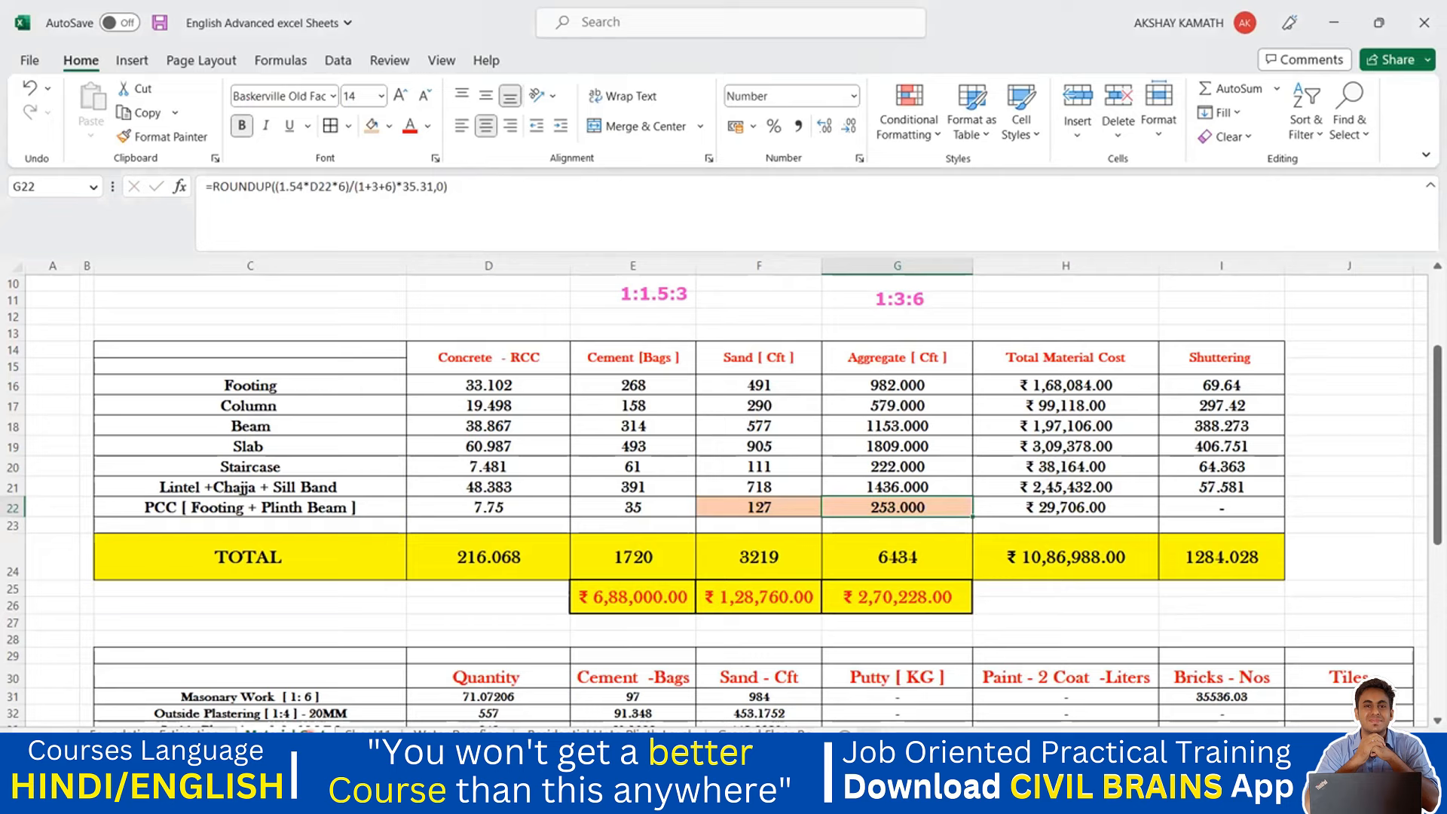
double_click(902, 506)
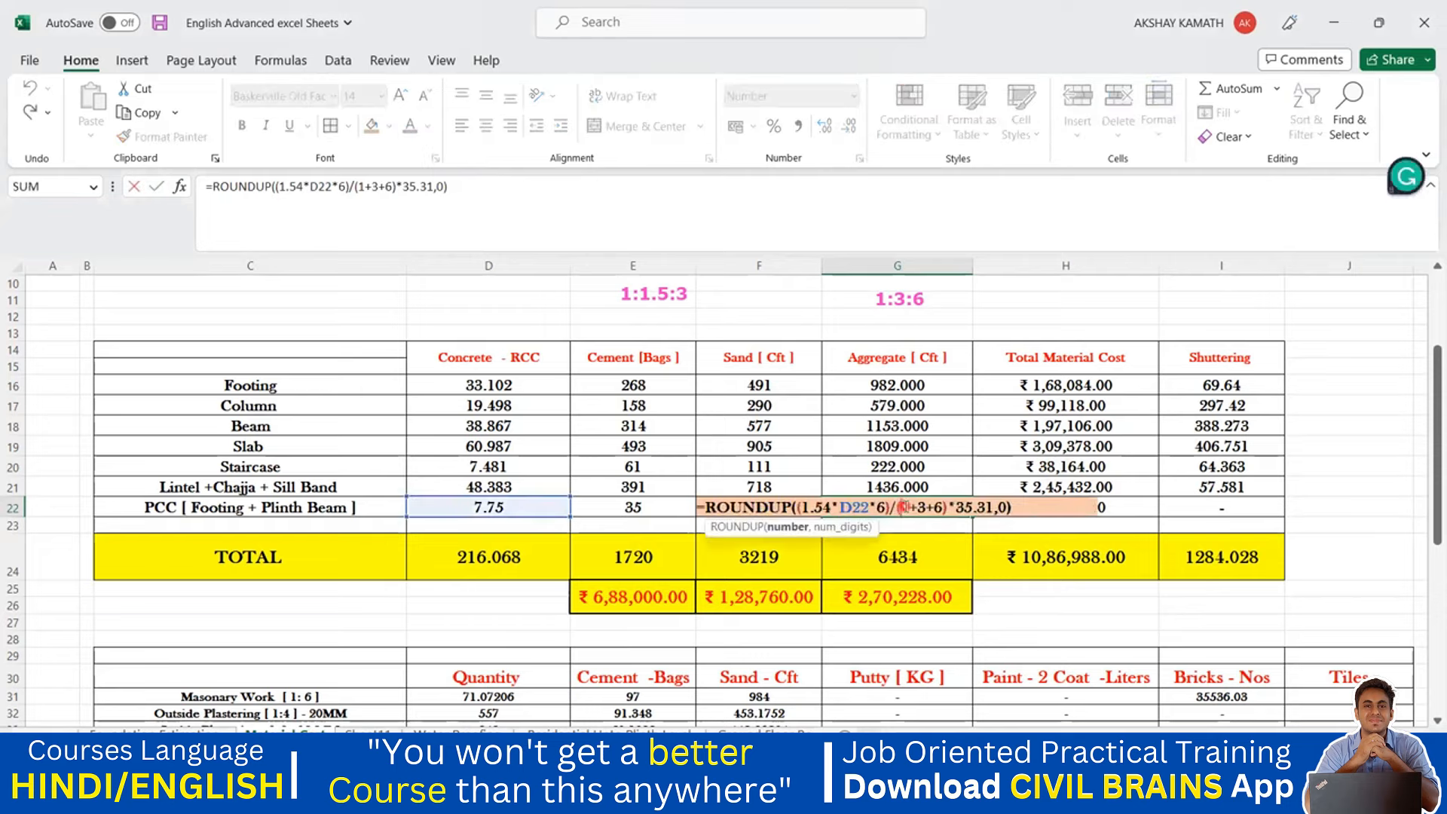
key("Escape")
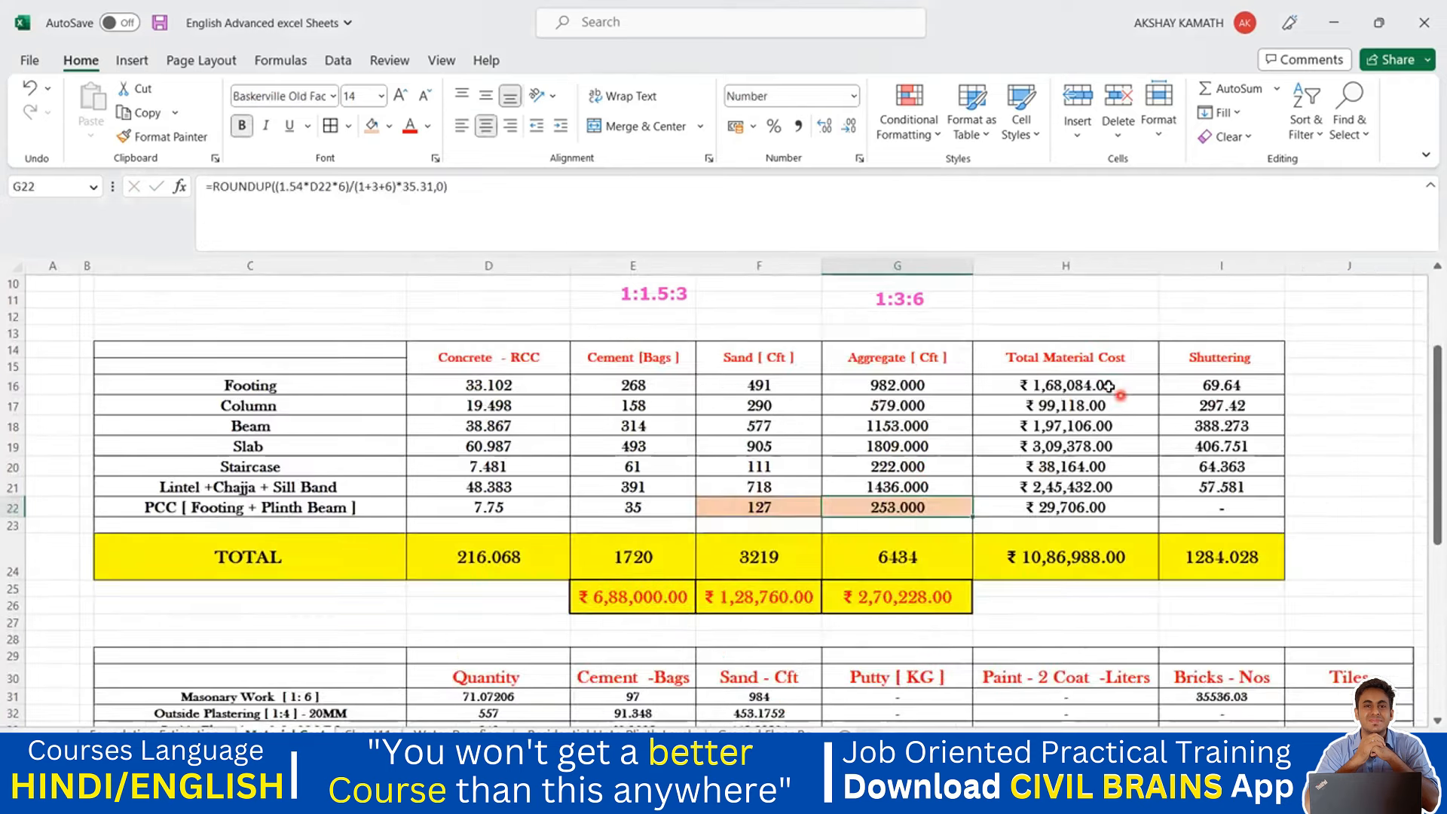
- Examine the footing's total material cost formula in H16 of the Material Cost sheet and the sand and aggregate cells it uses
left_click(1108, 386)
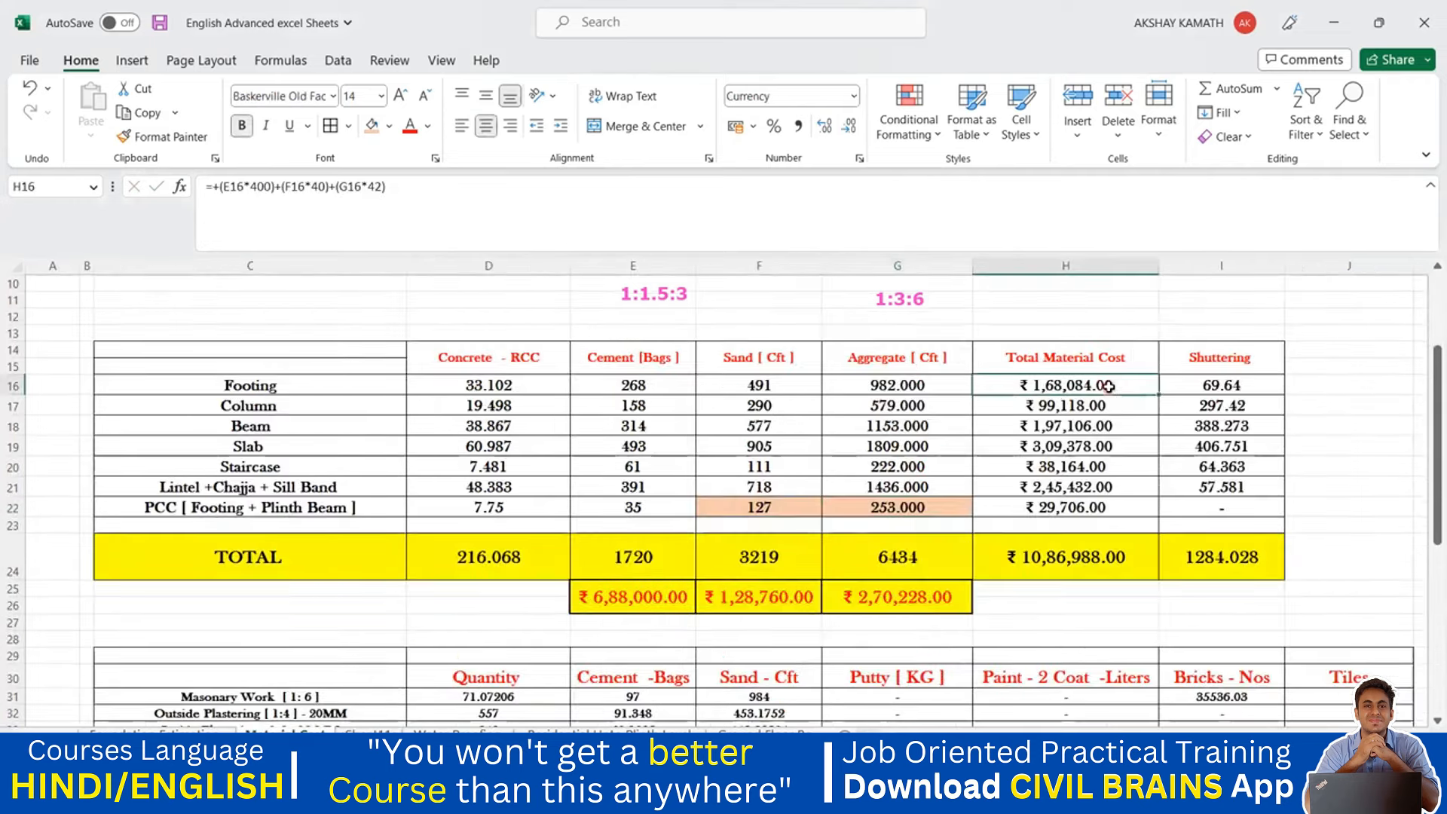
key("ctrl+Down")
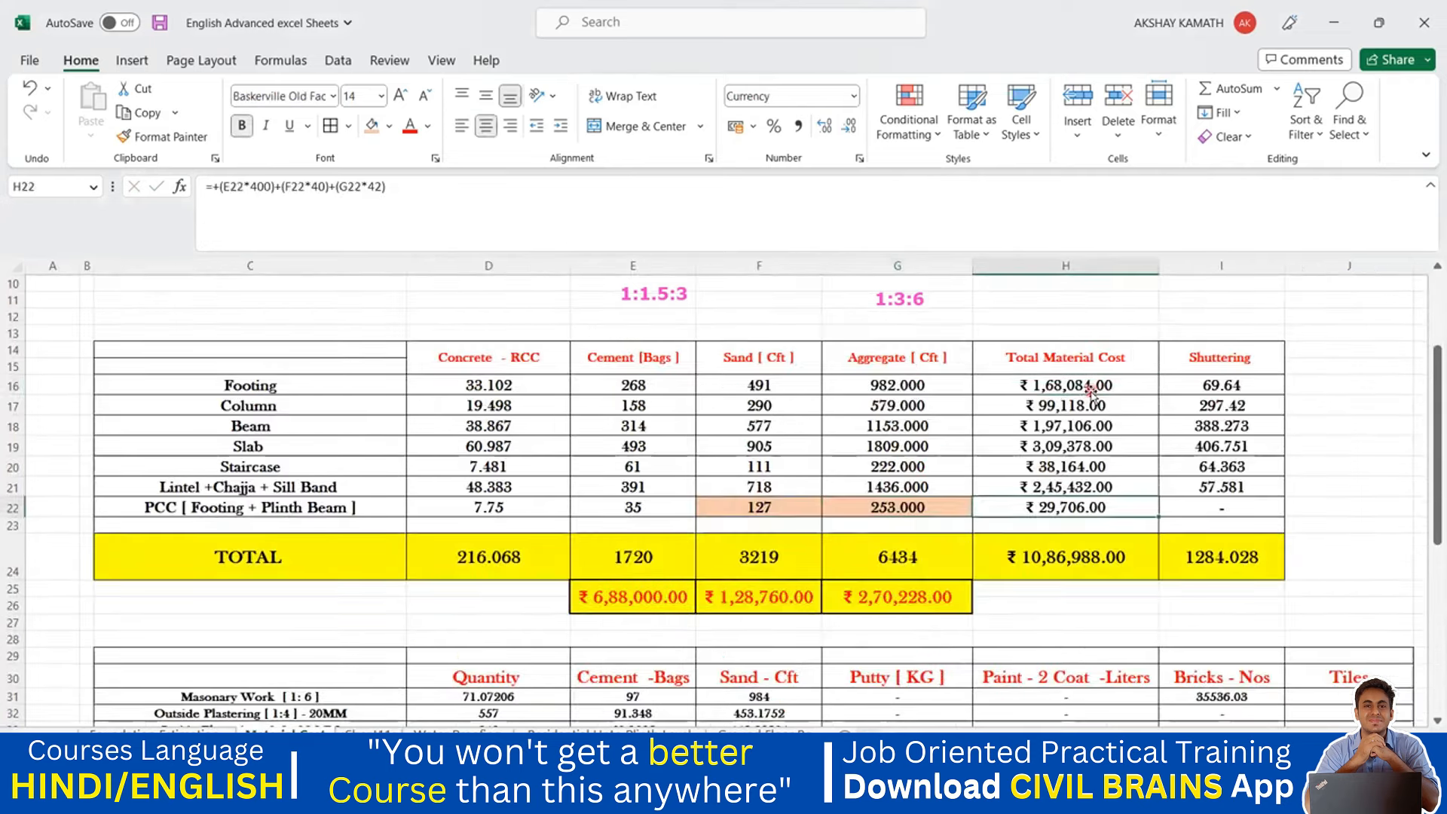
double_click(1097, 385)
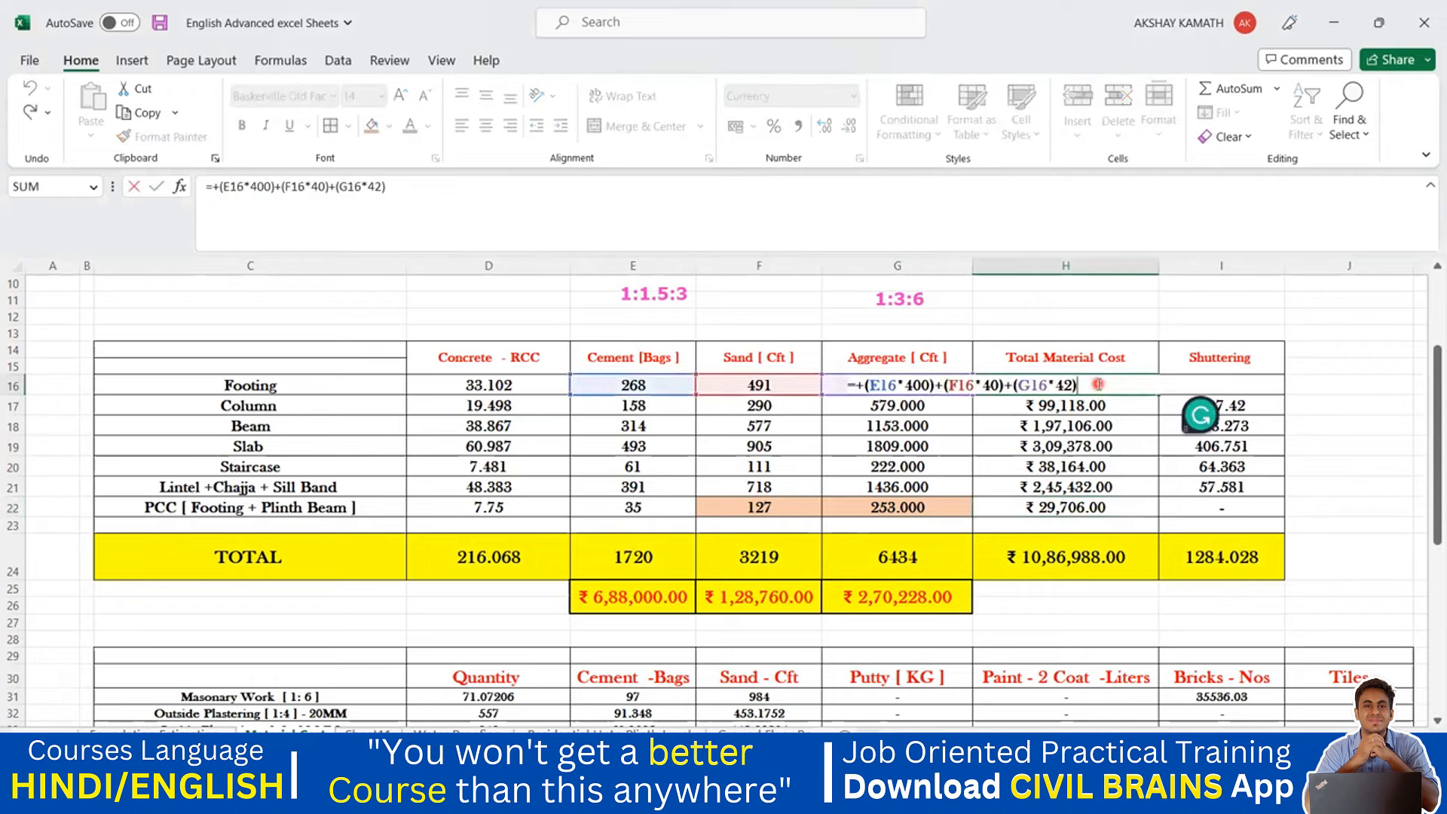
key("Escape")
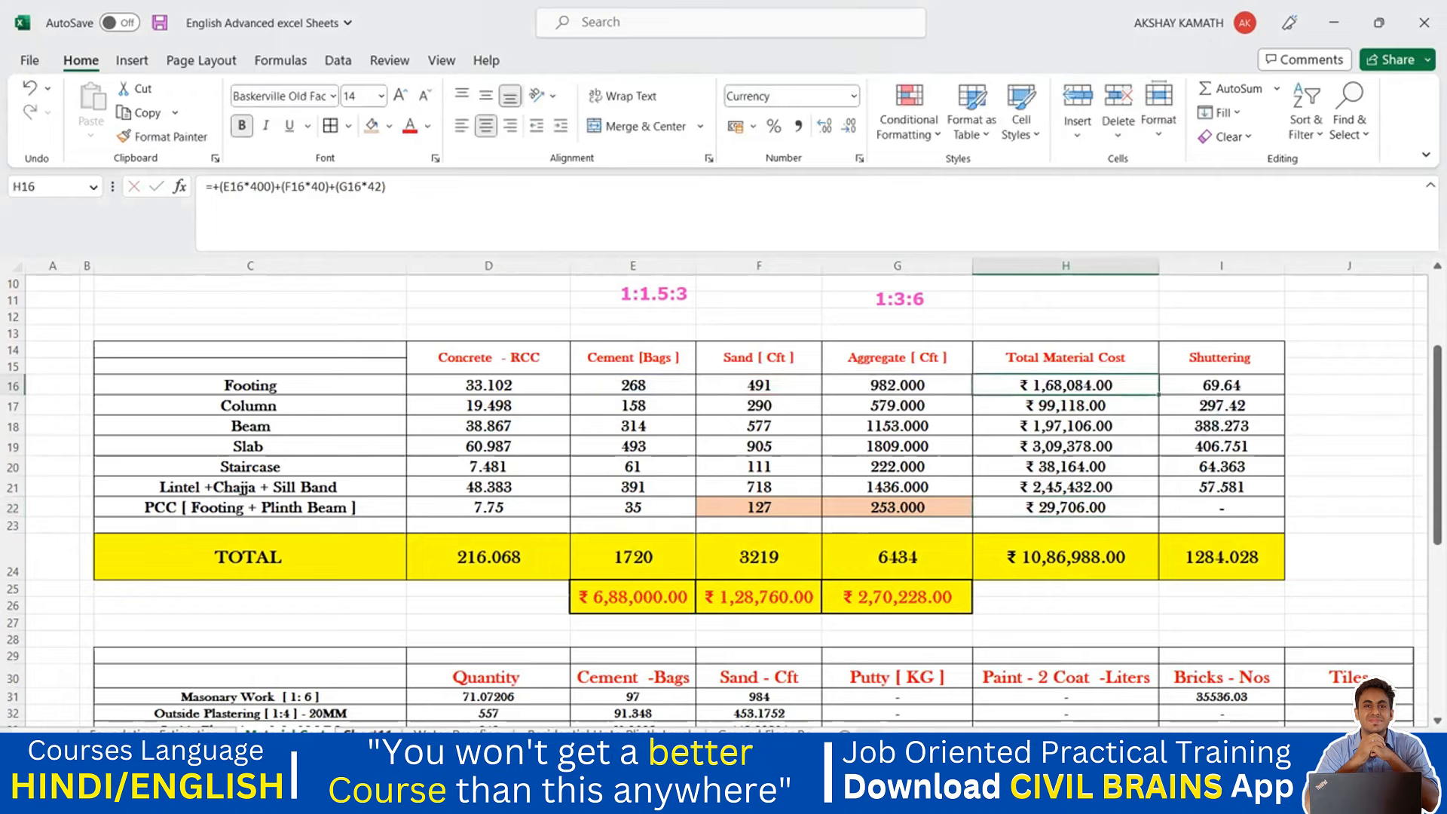
left_click(419, 728)
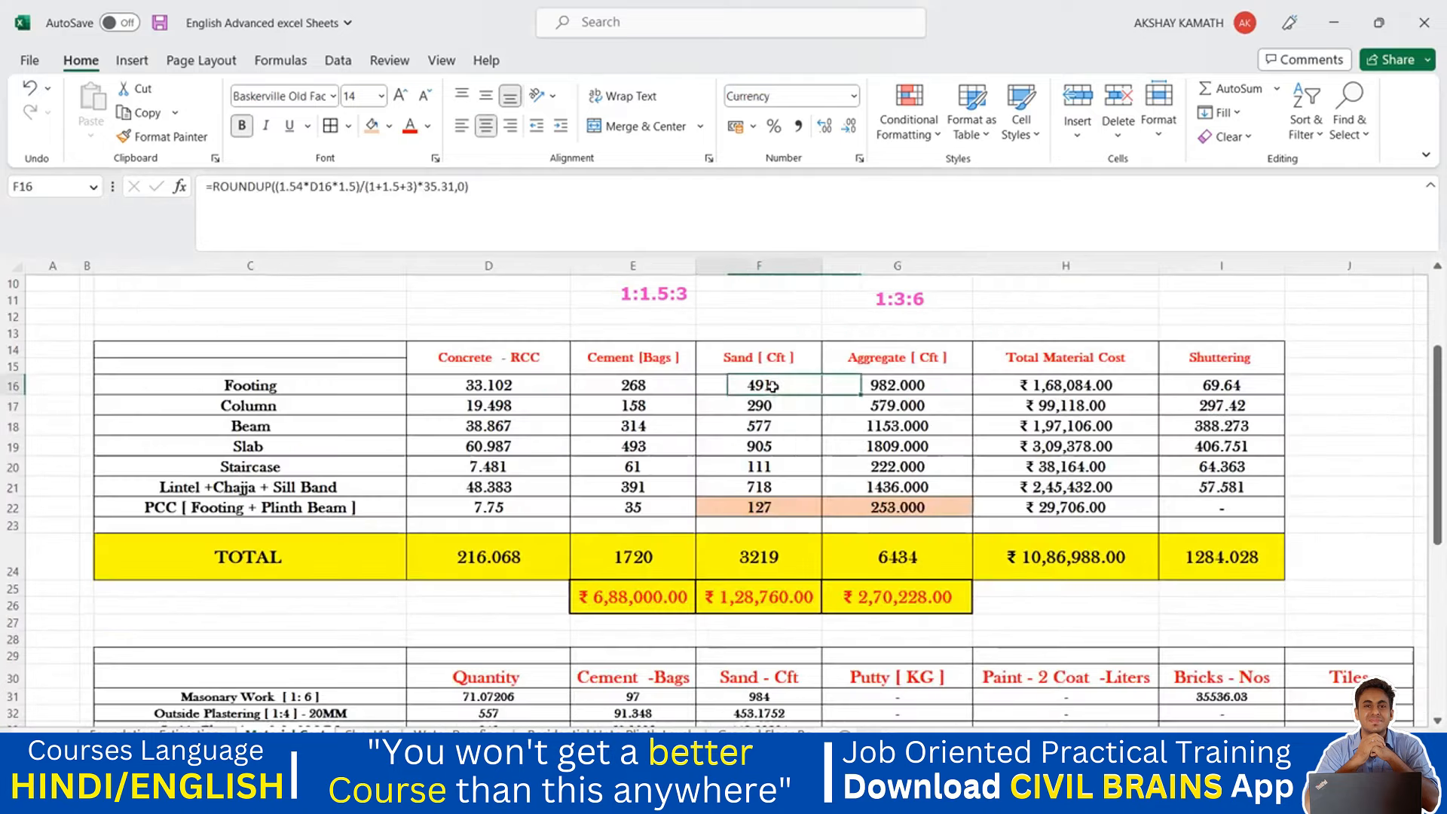
left_click(929, 385)
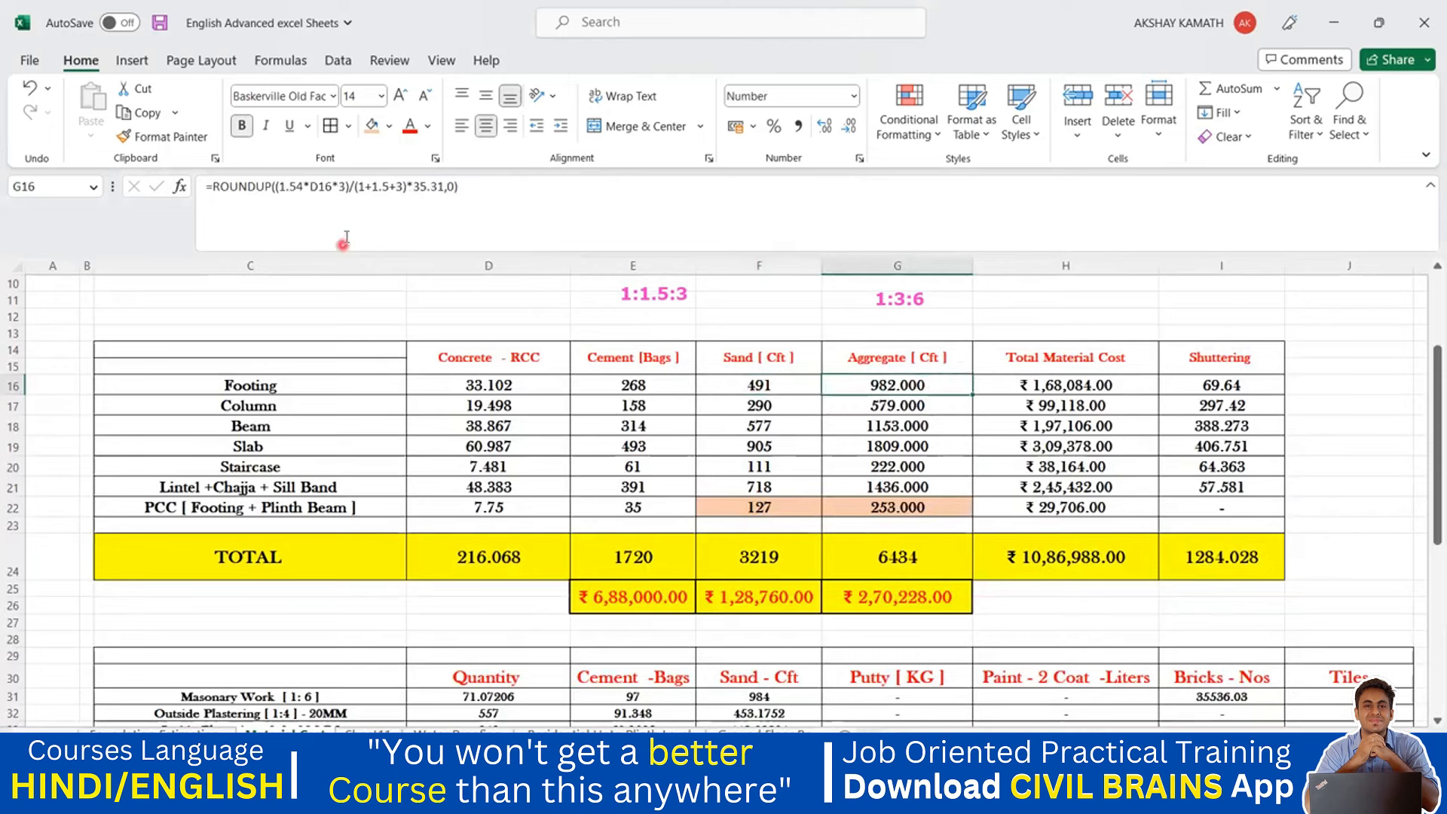
left_click(1033, 384)
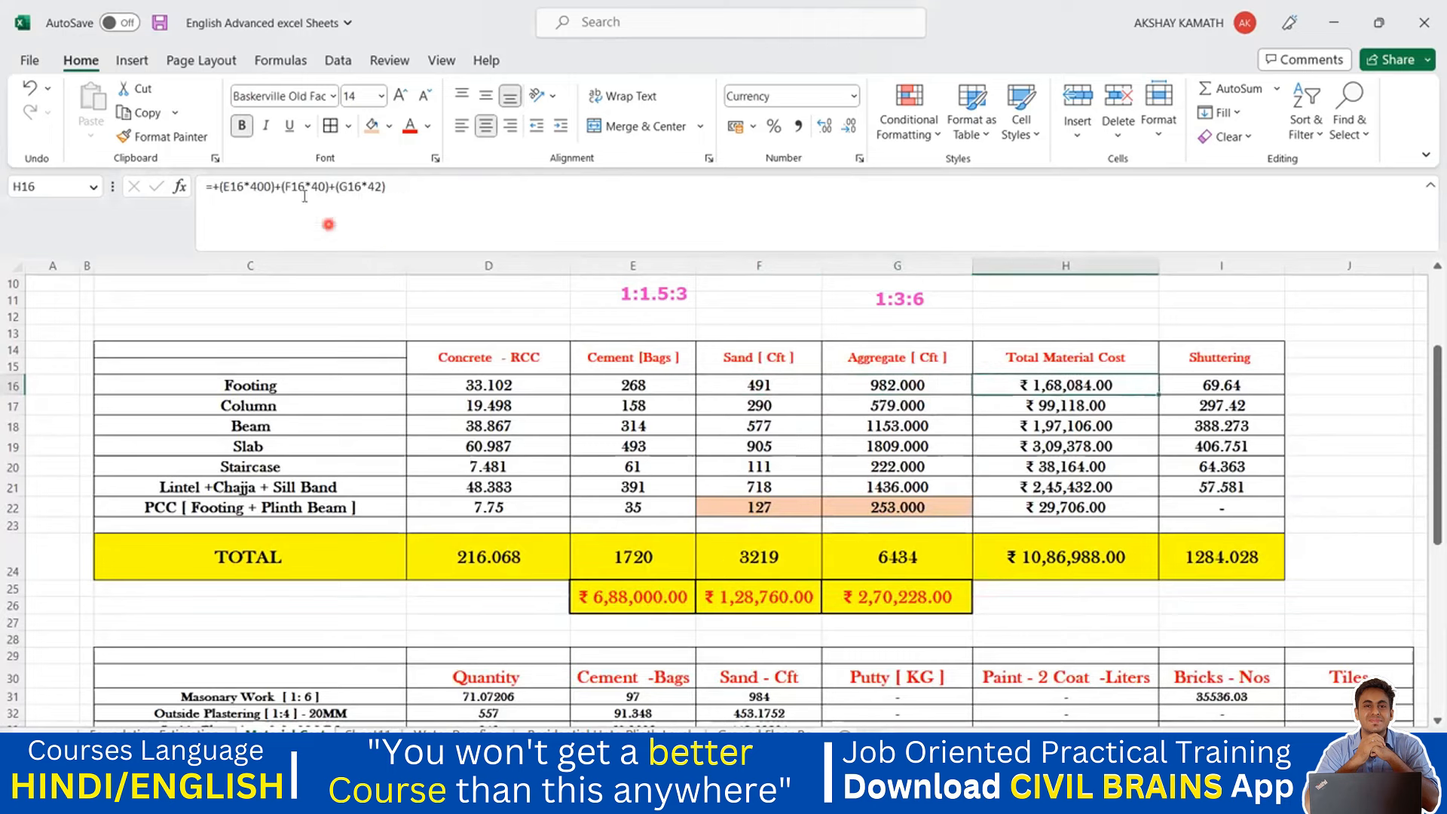
left_click(921, 386)
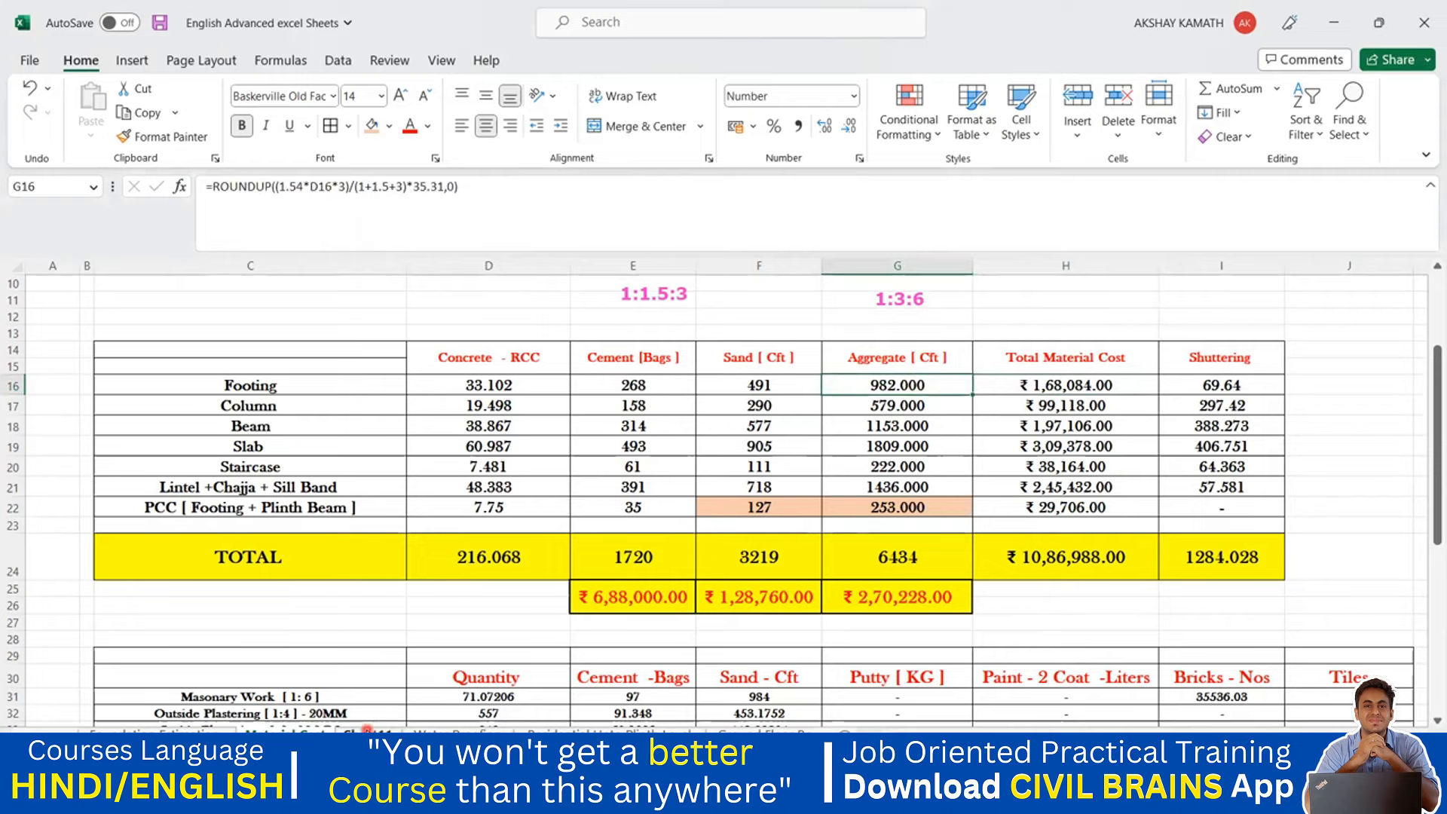
- Calculate the footing's total material cost in I9 of the new table with +(F9*400)+(G9*40)+(H9*42)
left_click(373, 729)
double_click(1020, 435)
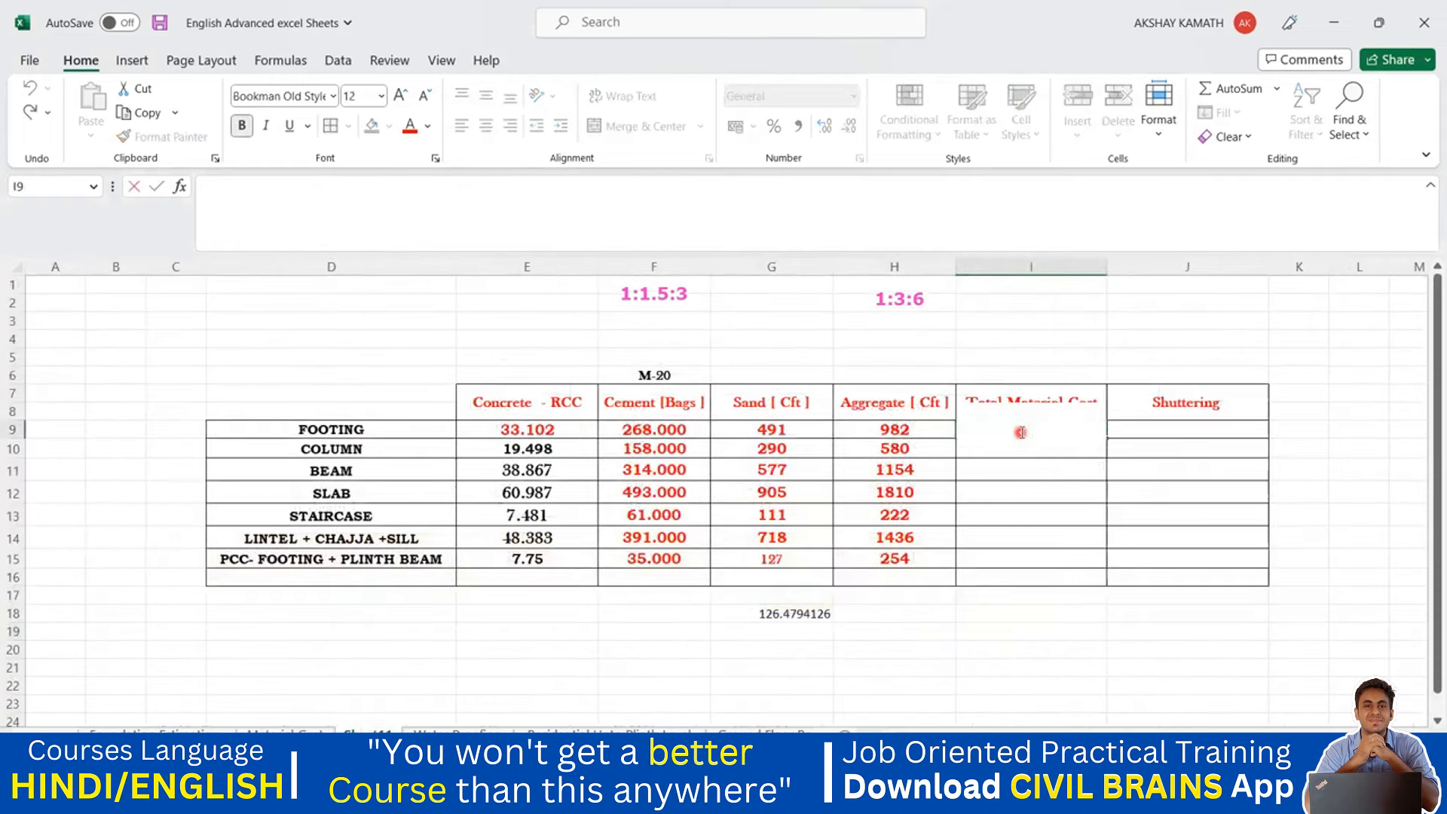
type("+")
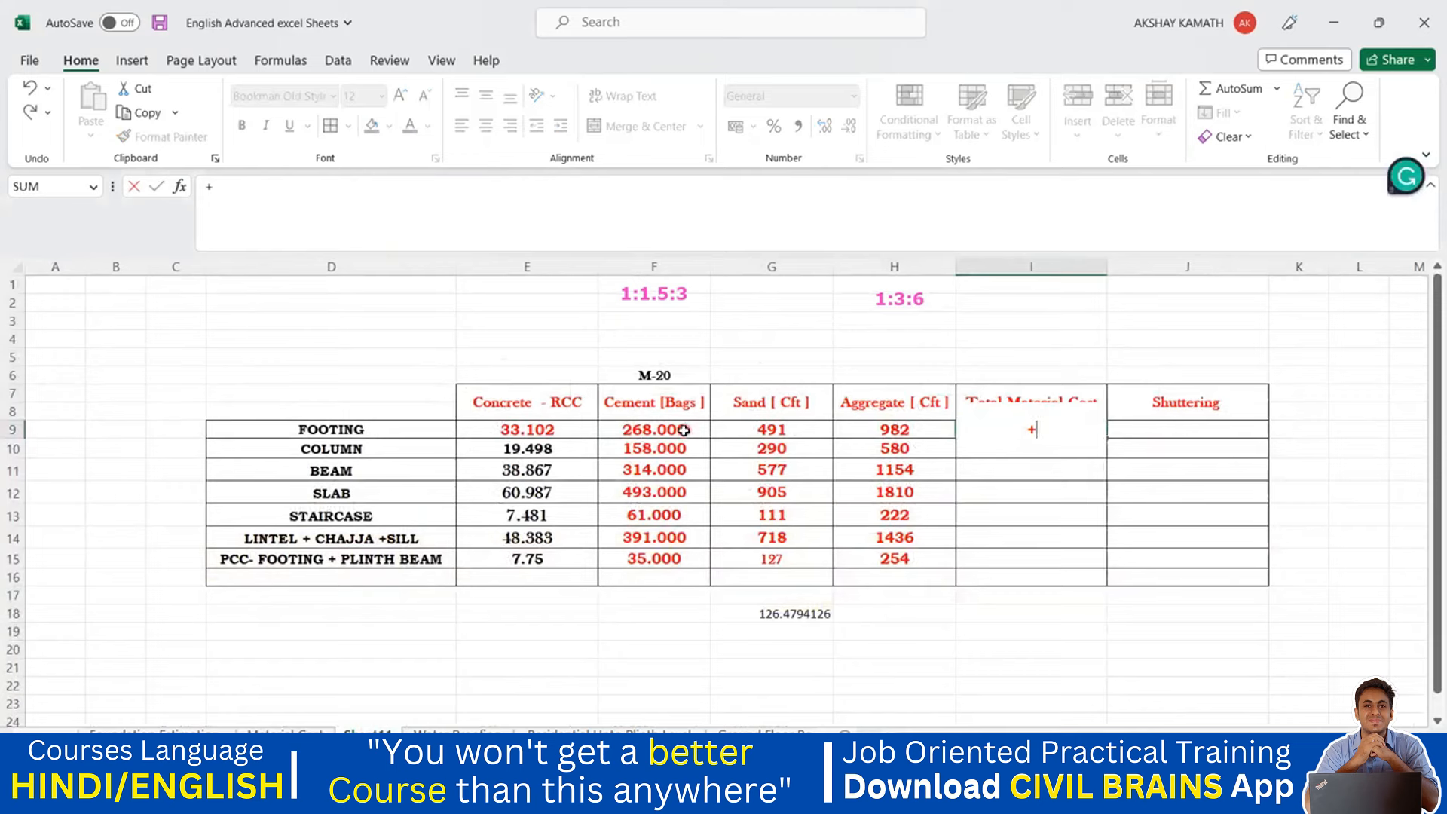
type("(")
left_click(682, 430)
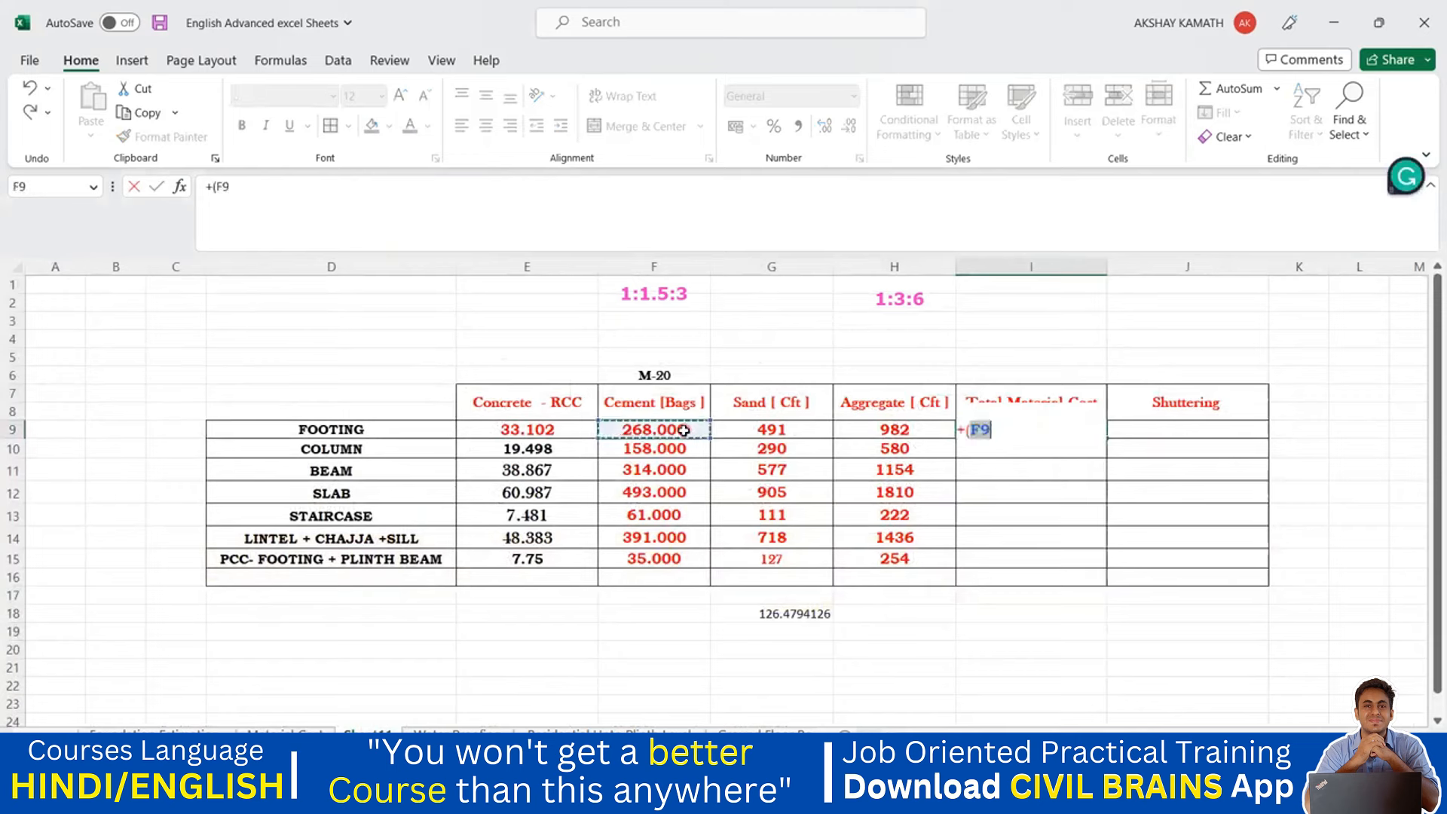
type("*")
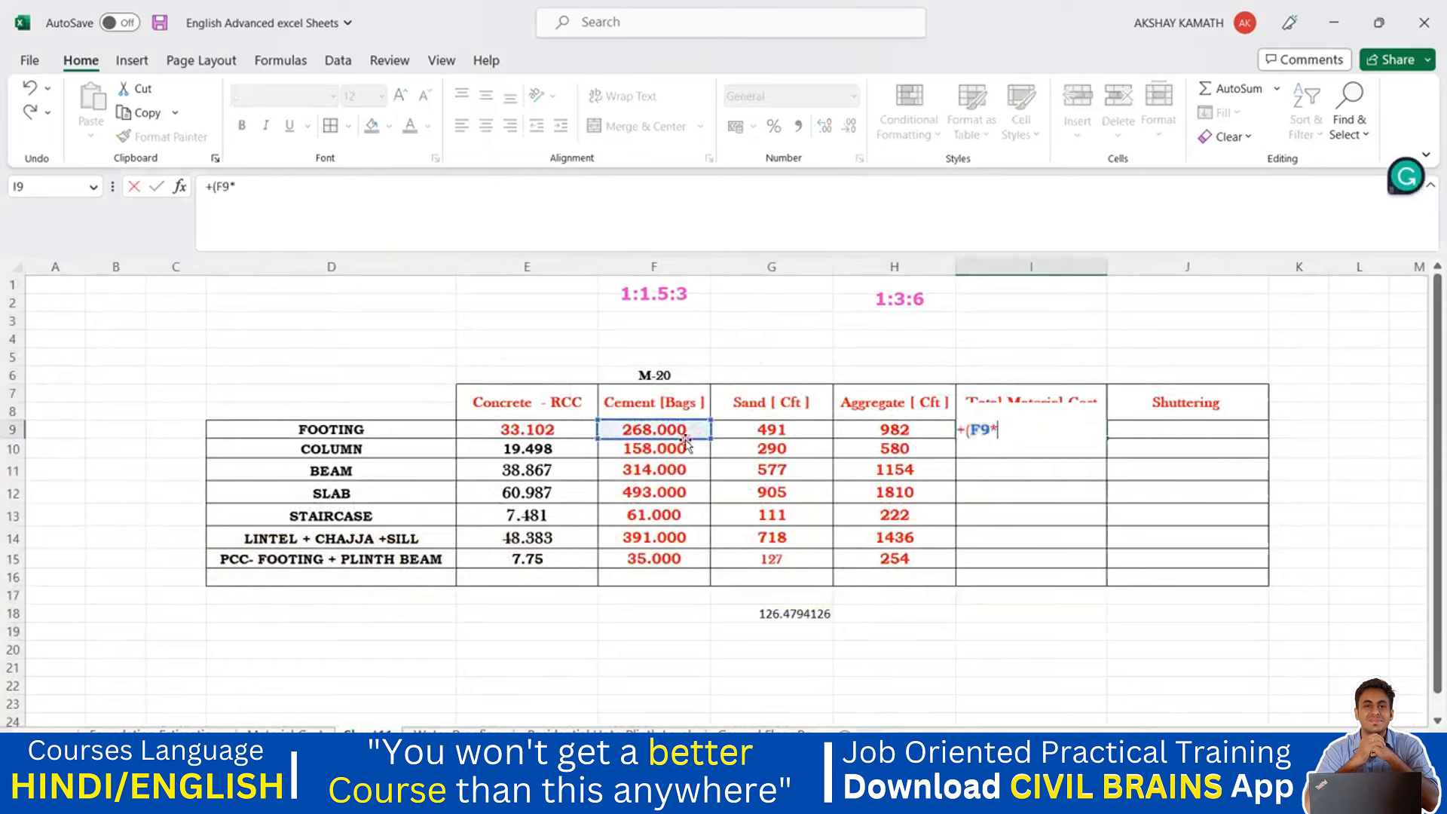
type("400)+(")
left_click(808, 436)
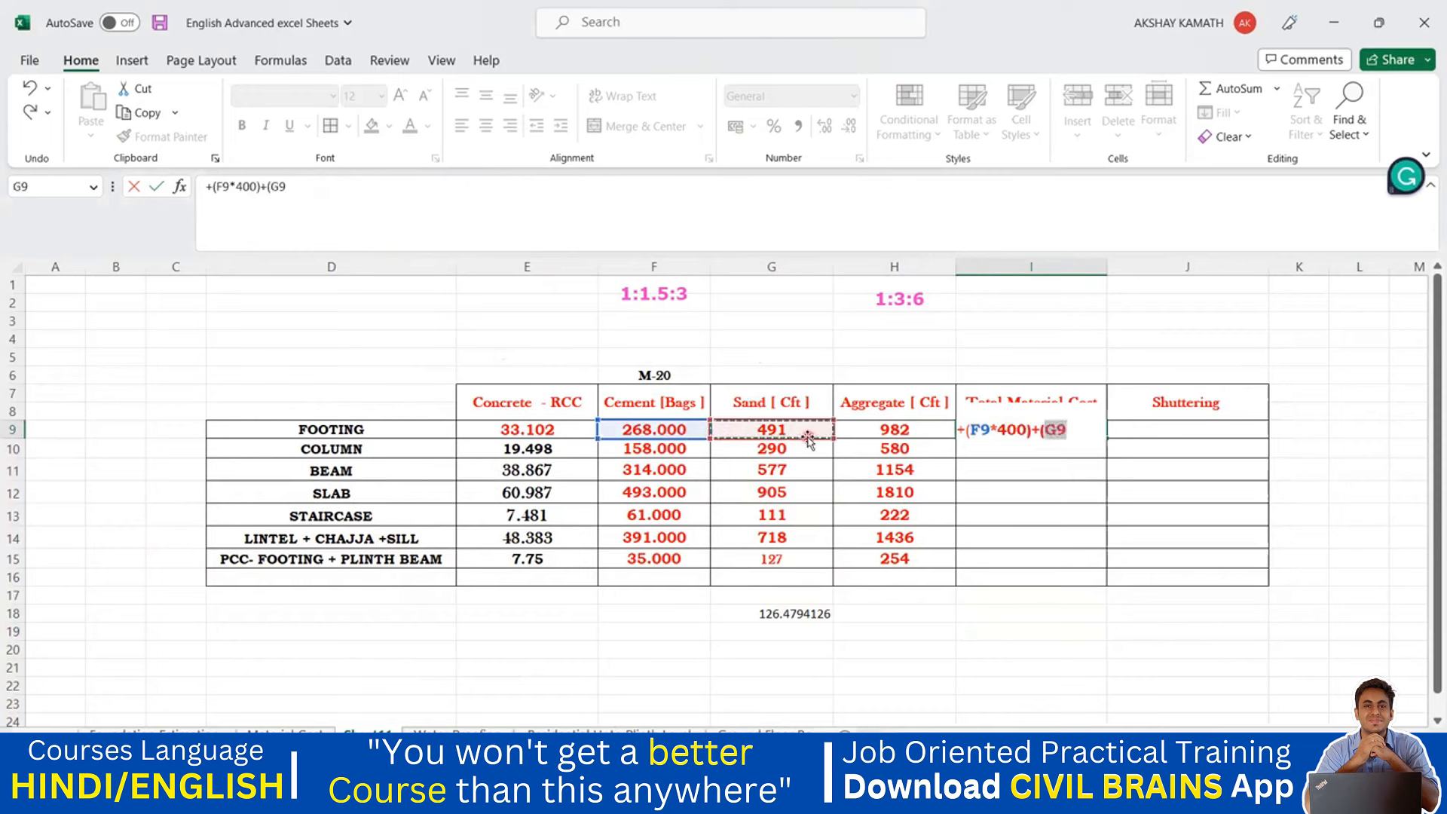
type("*")
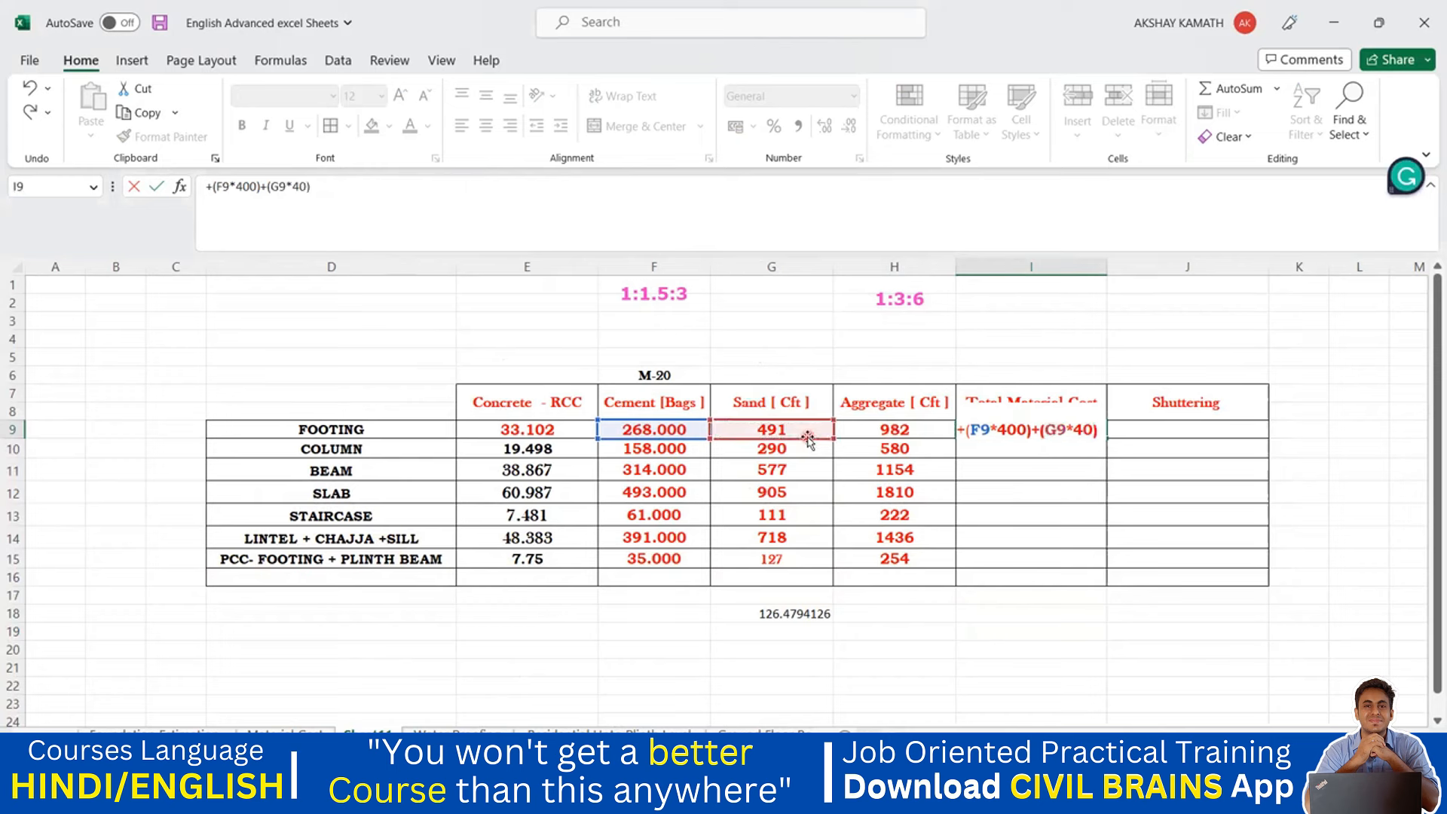
type("40)+(")
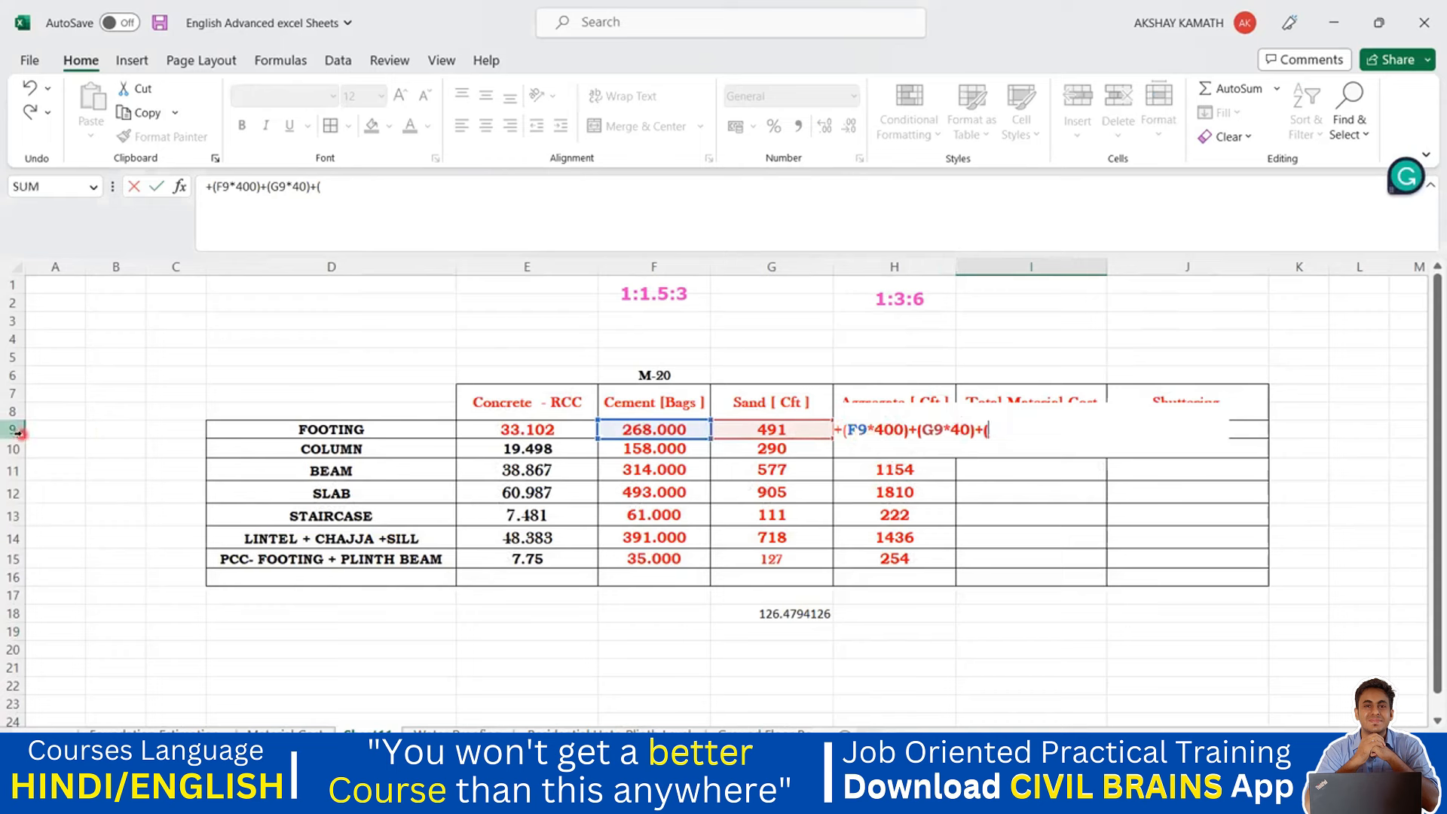
type("H")
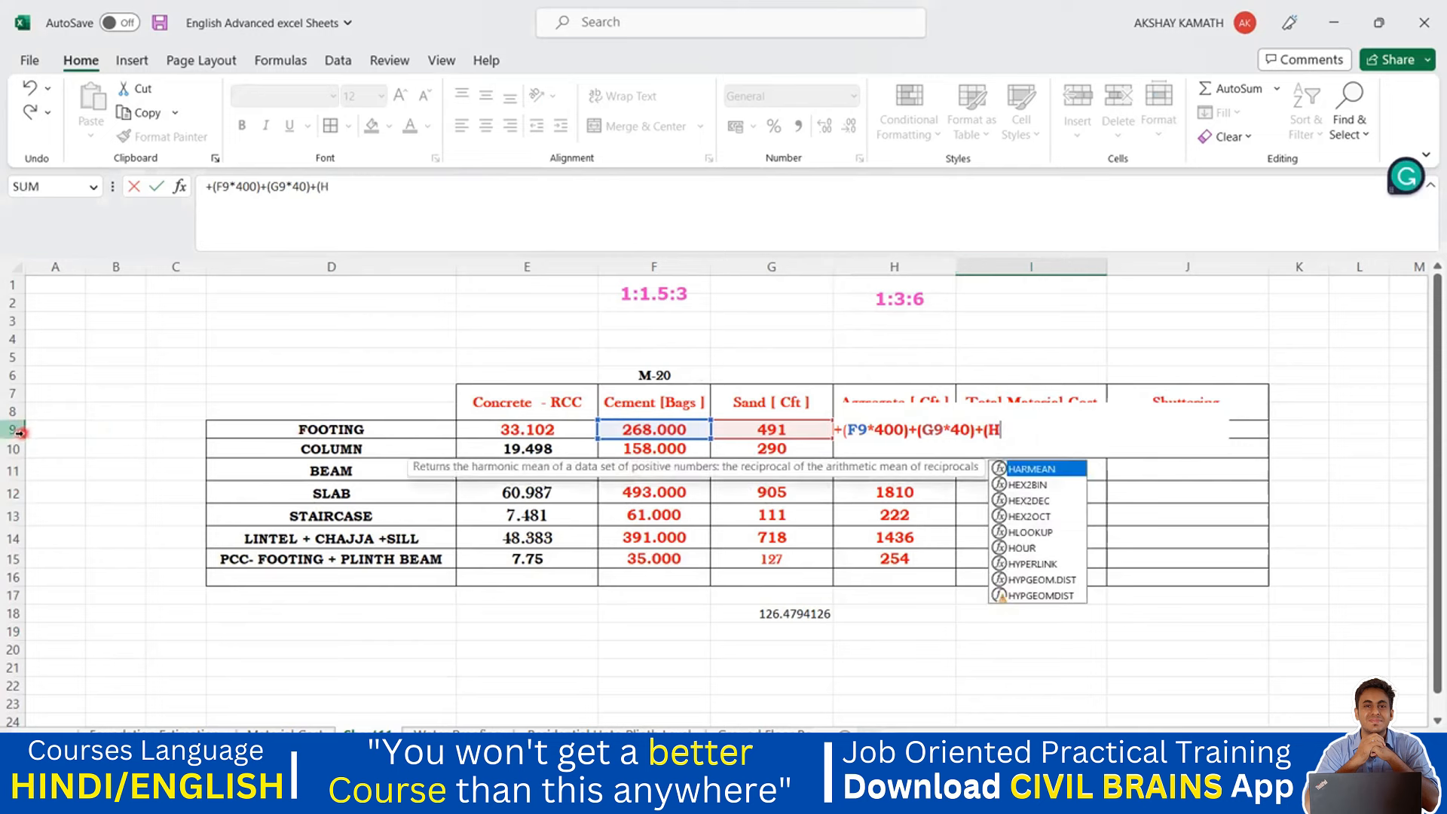
type("9*42")
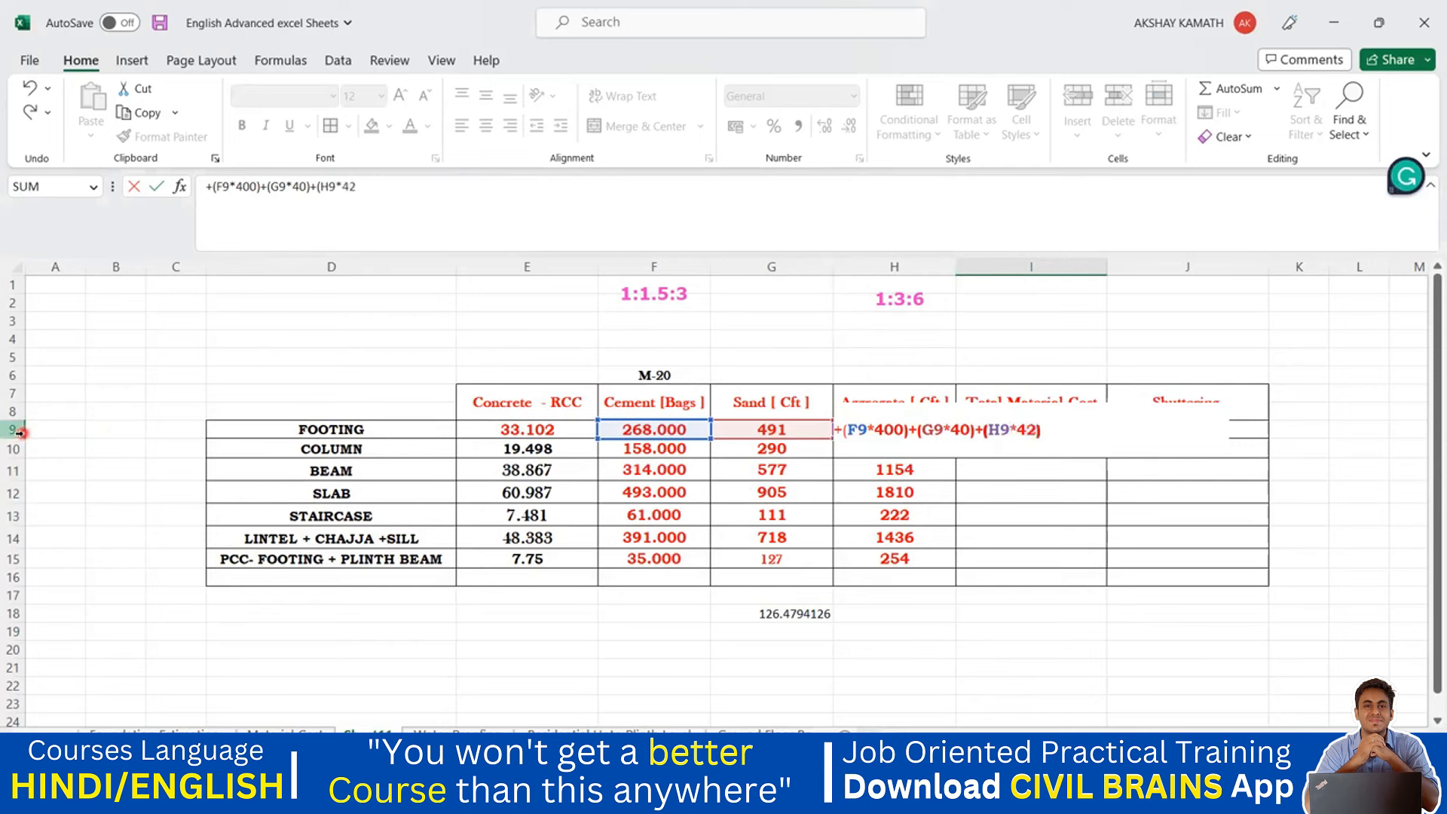
type(")")
key("Return")
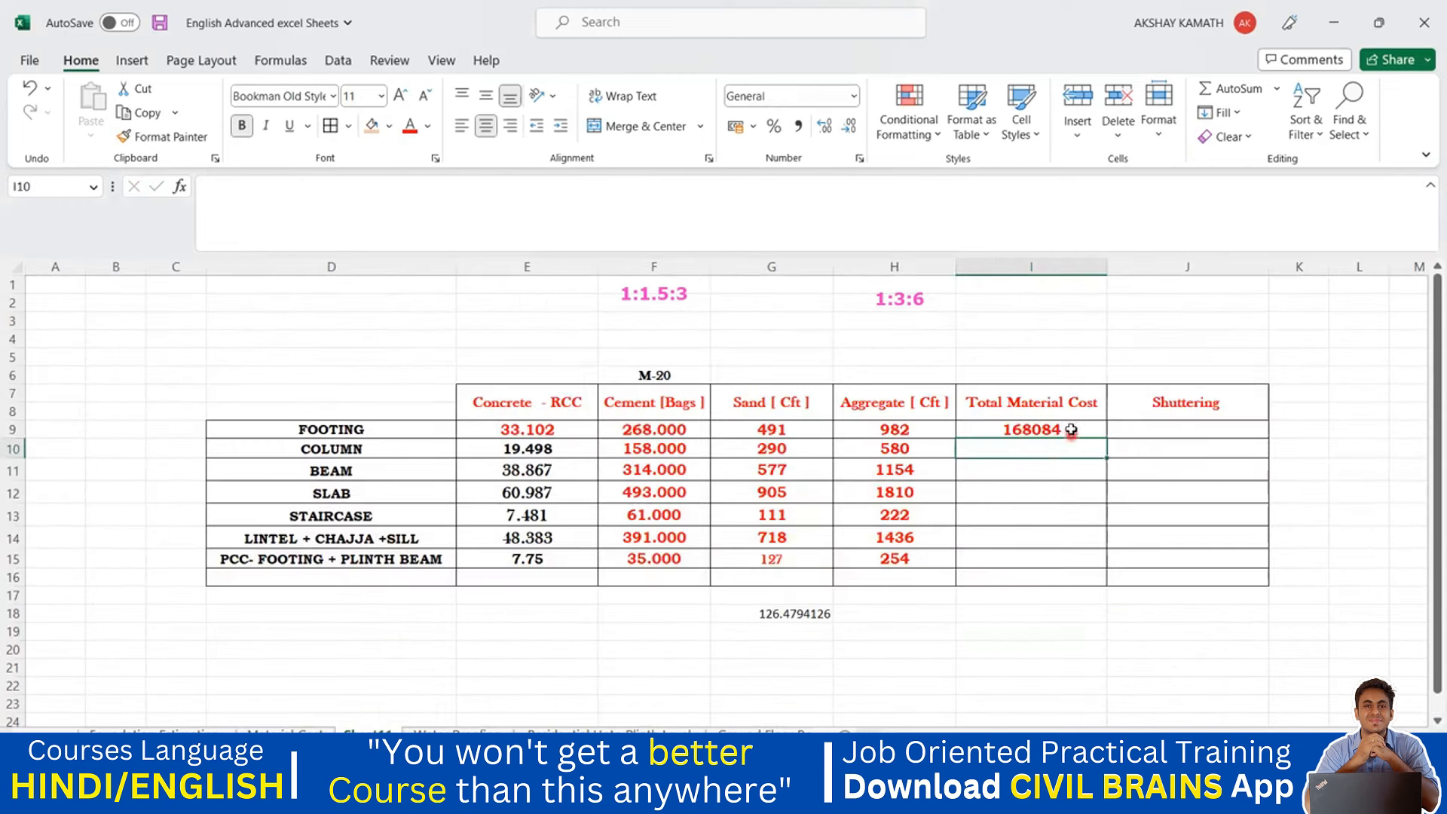
- Format I9 as Currency with the ₹ symbol and two decimals, and fill its formula down to I15
left_click(1068, 434)
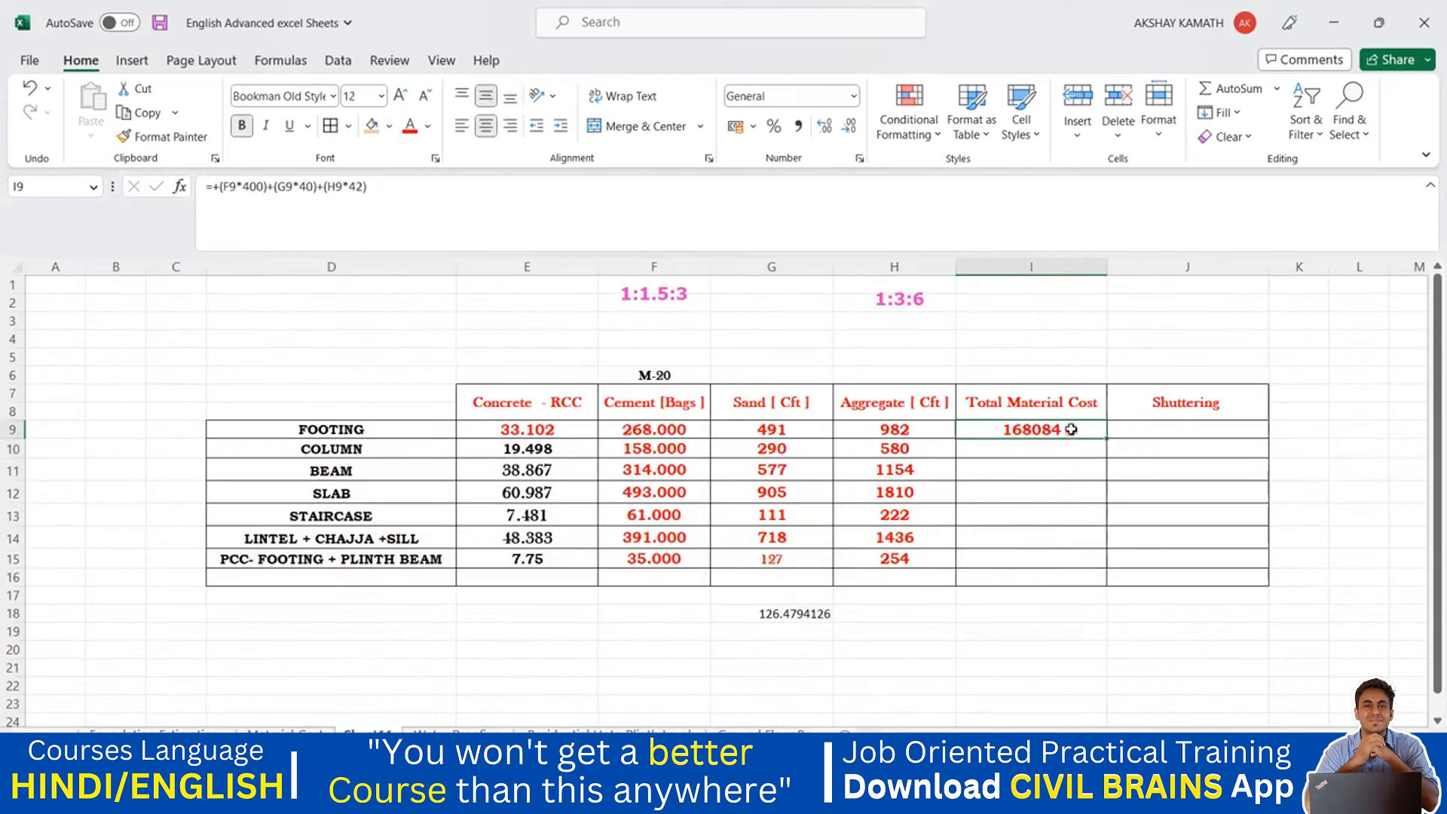
right_click(1070, 435)
left_click(1140, 666)
left_click(939, 404)
left_click(1381, 446)
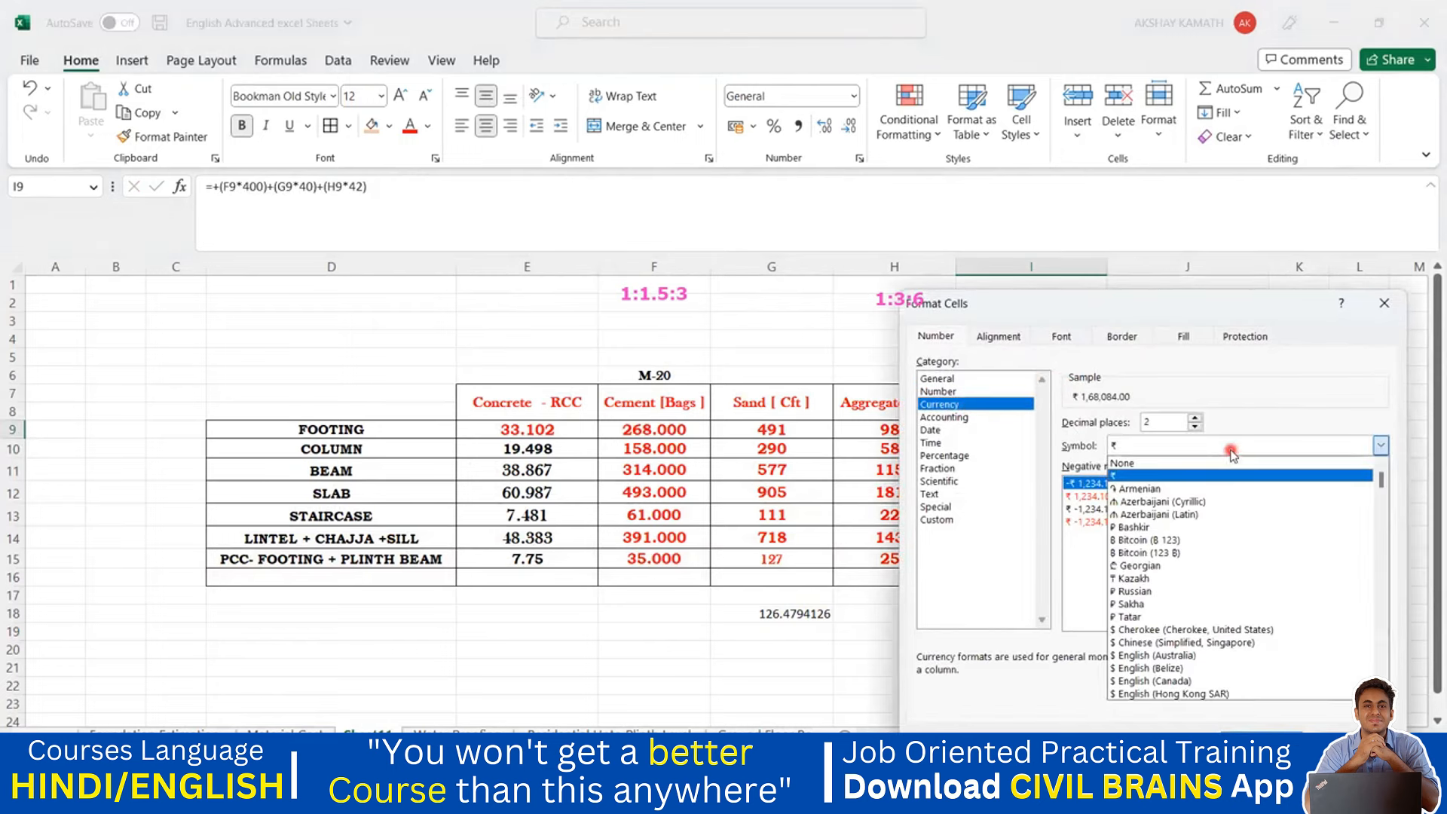
left_click(1252, 739)
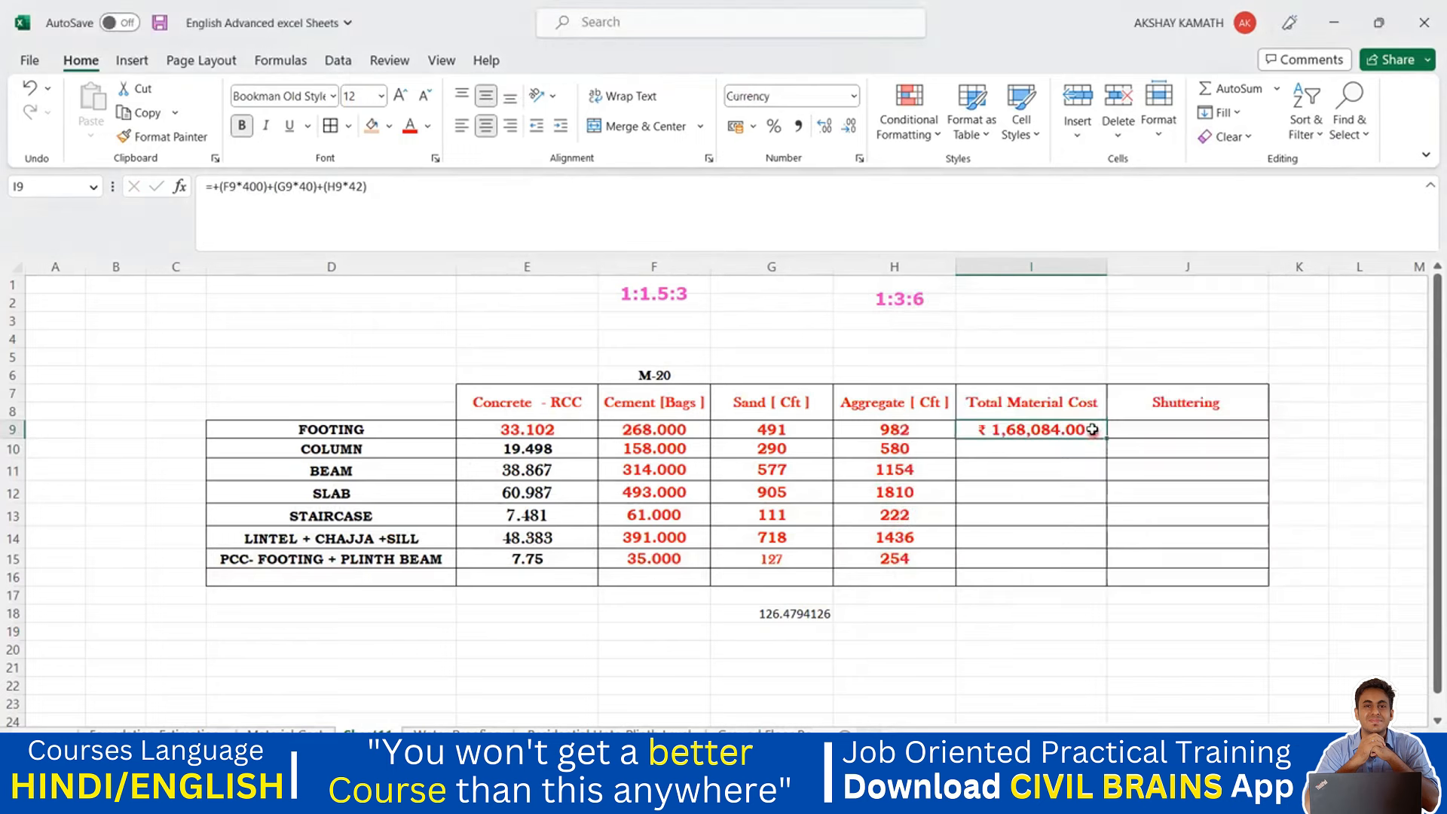
left_click_drag(1107, 440, 1103, 567)
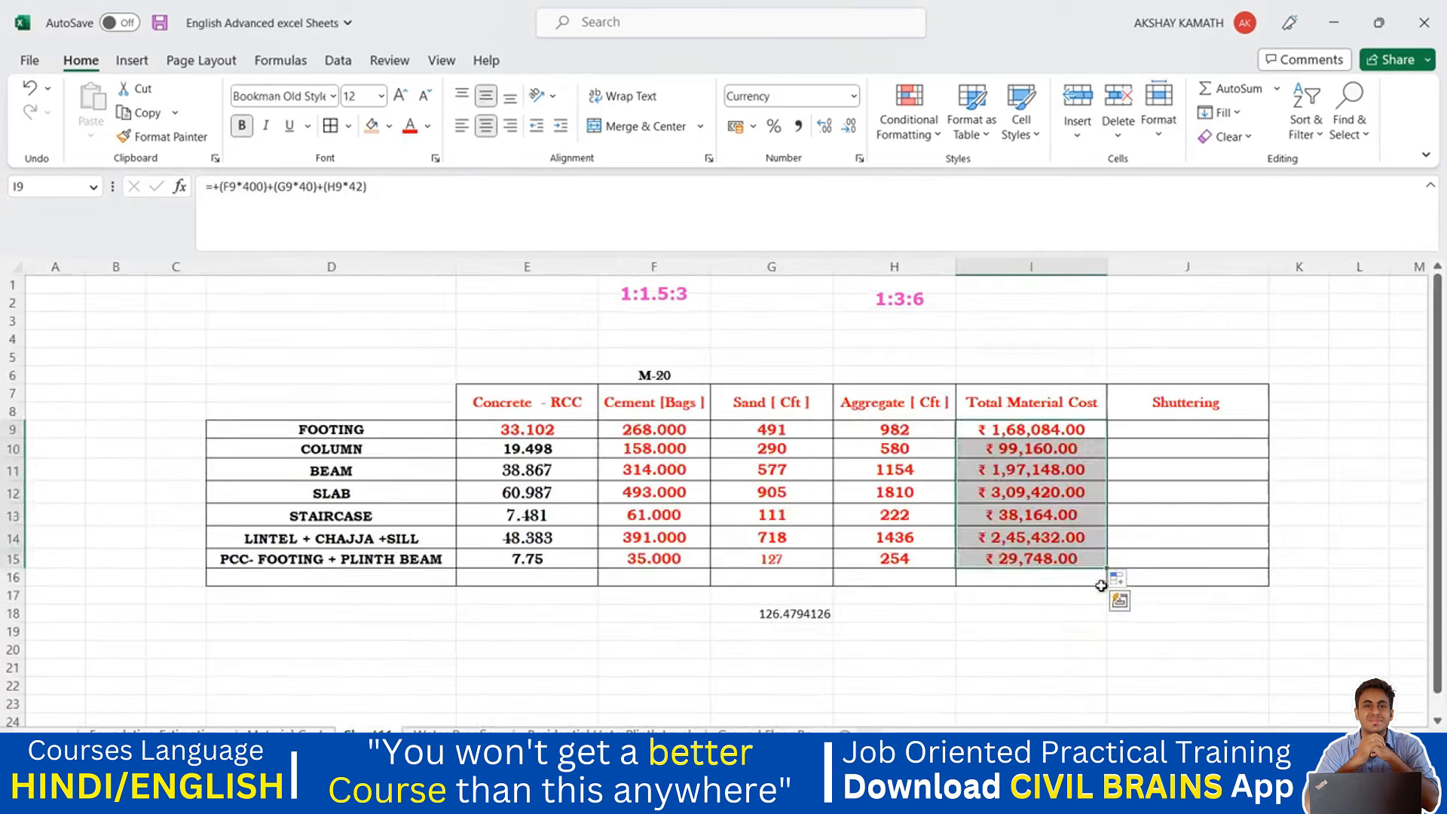
left_click(1070, 611)
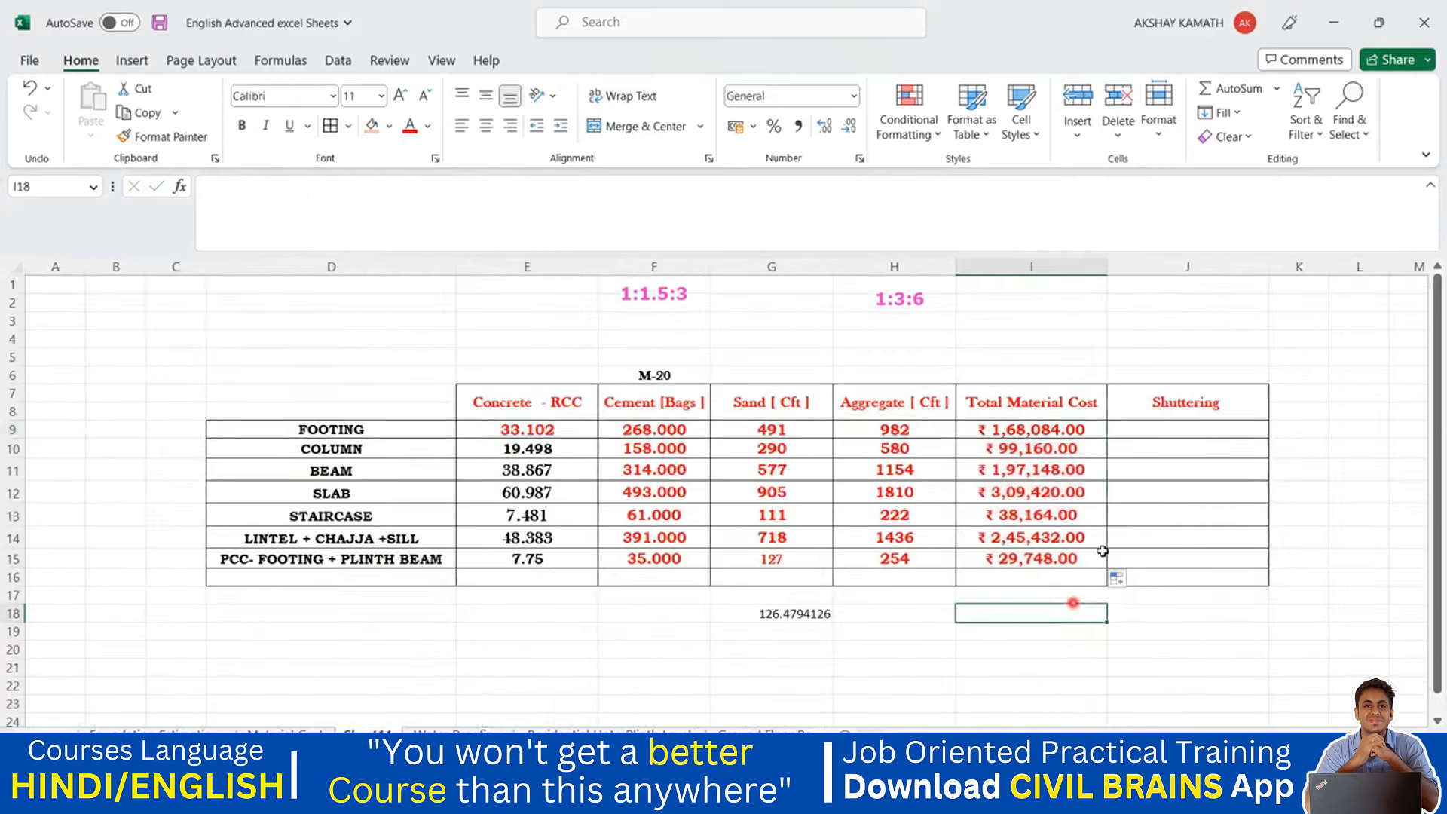
- Try to copy the shuttering quantities I16:I21 from the Material Cost sheet into the new table, starting at J9
left_click(1181, 432)
left_click(974, 632)
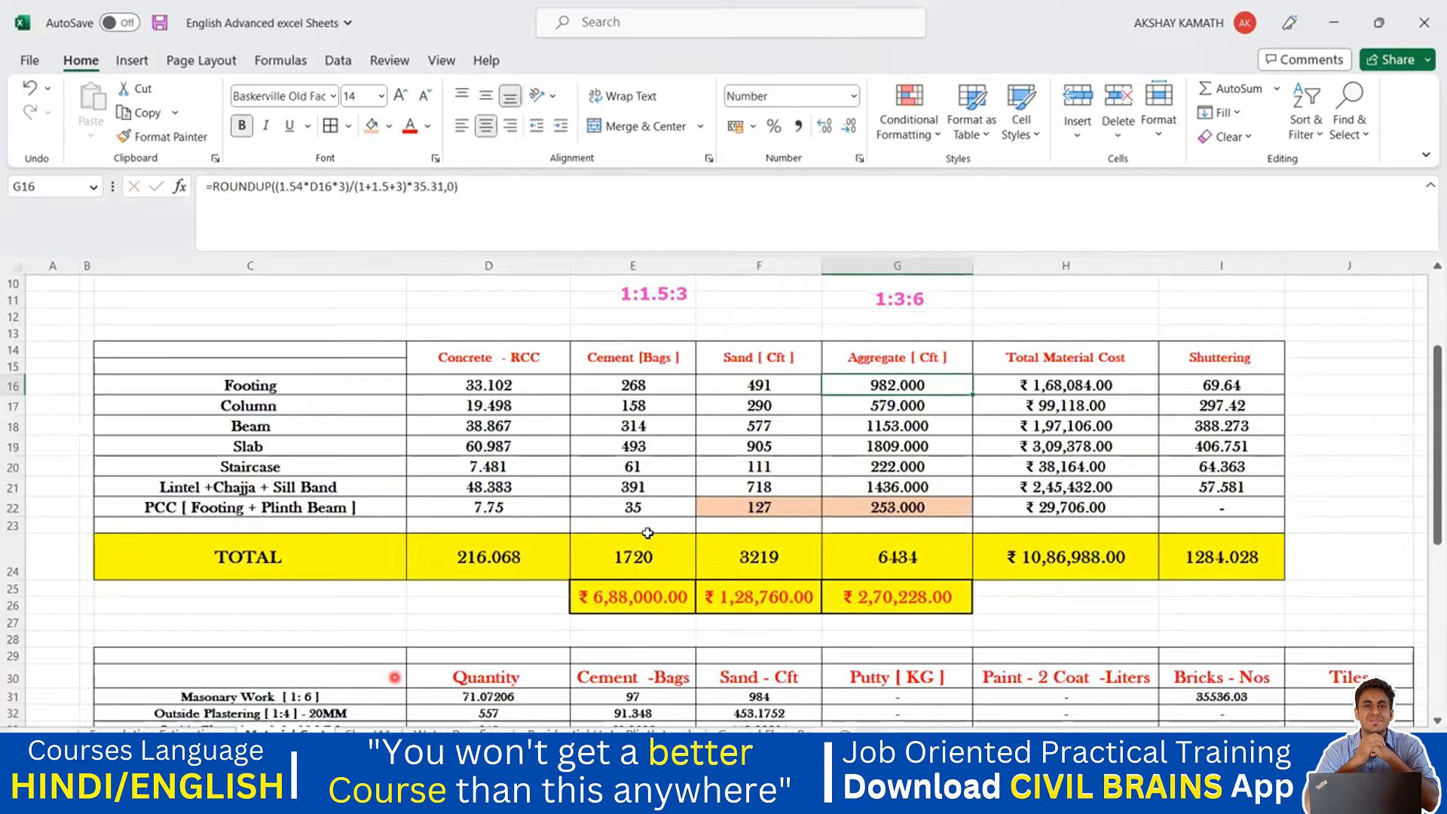
scroll(641, 535, "up", 4)
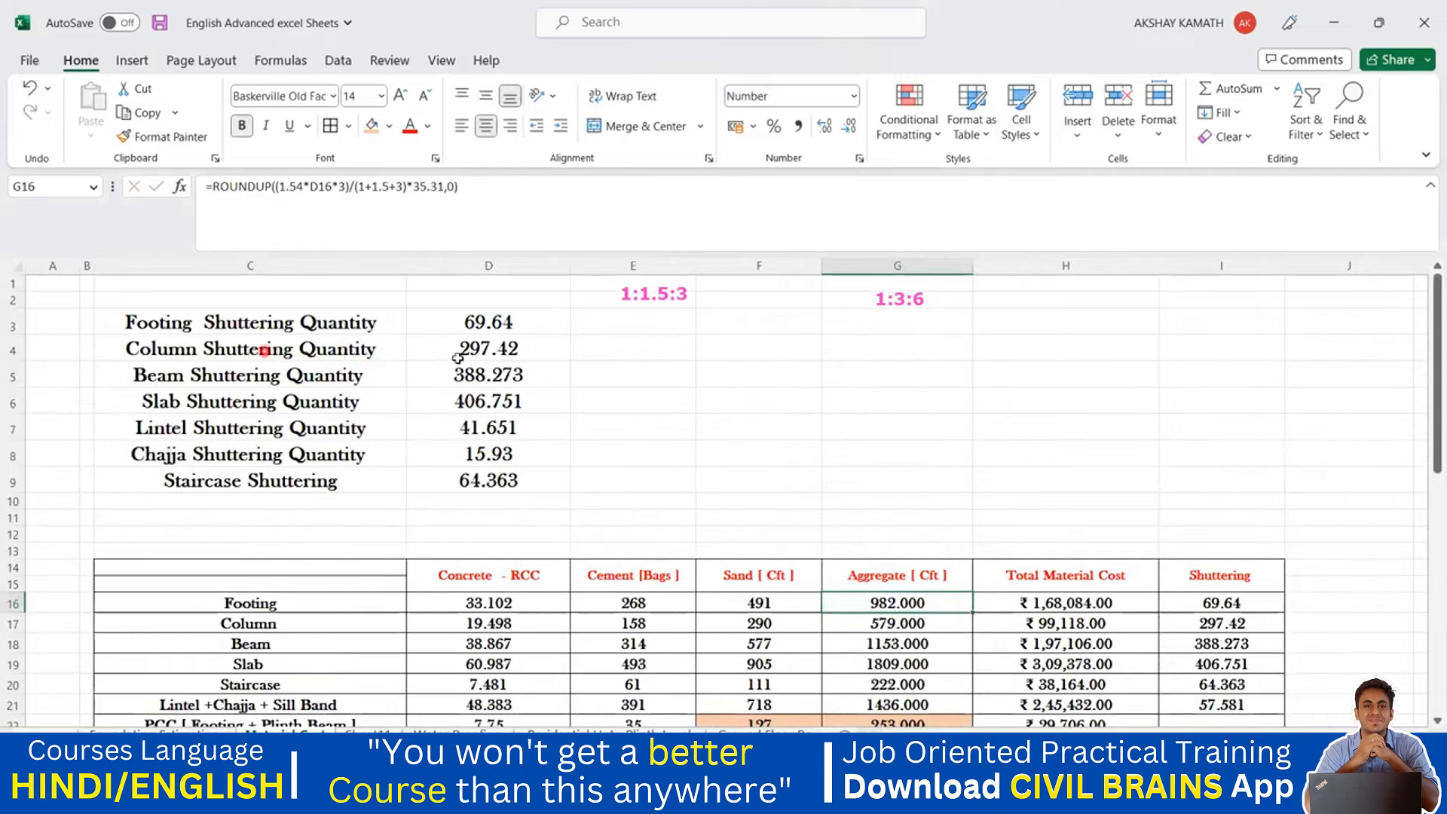
scroll(1086, 597, "down", 2)
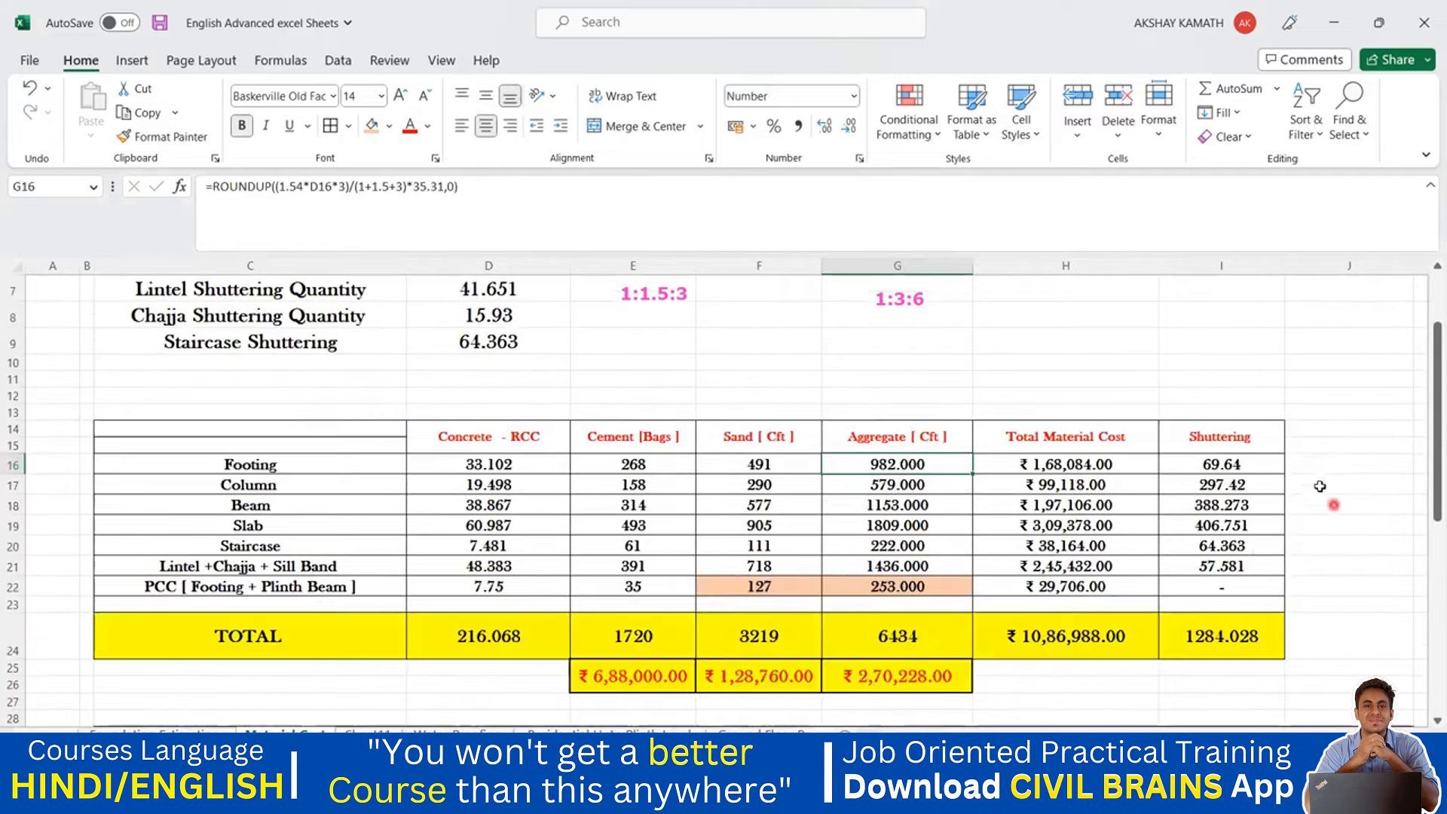
left_click_drag(1251, 464, 1252, 571)
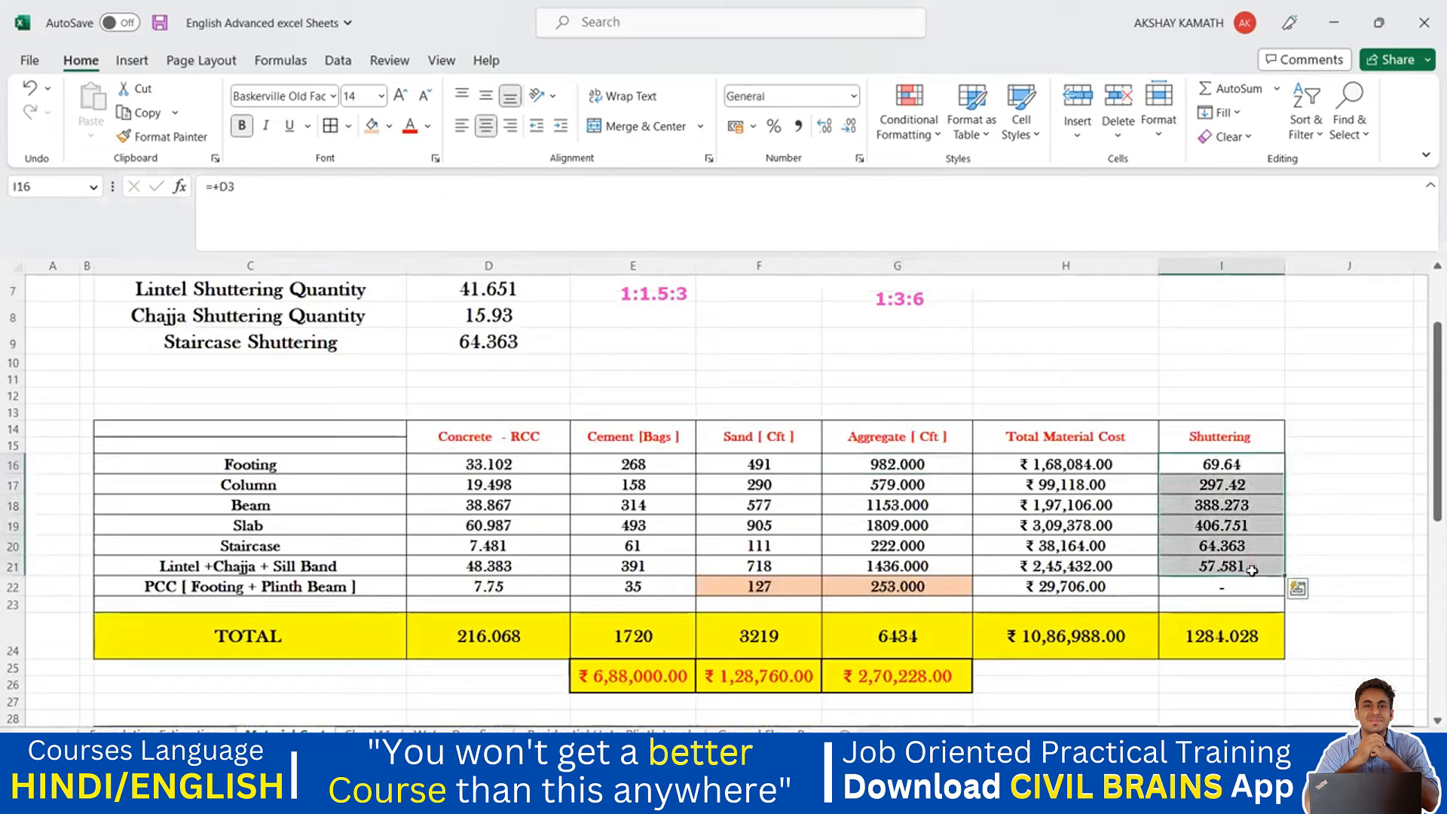
key("ctrl+c")
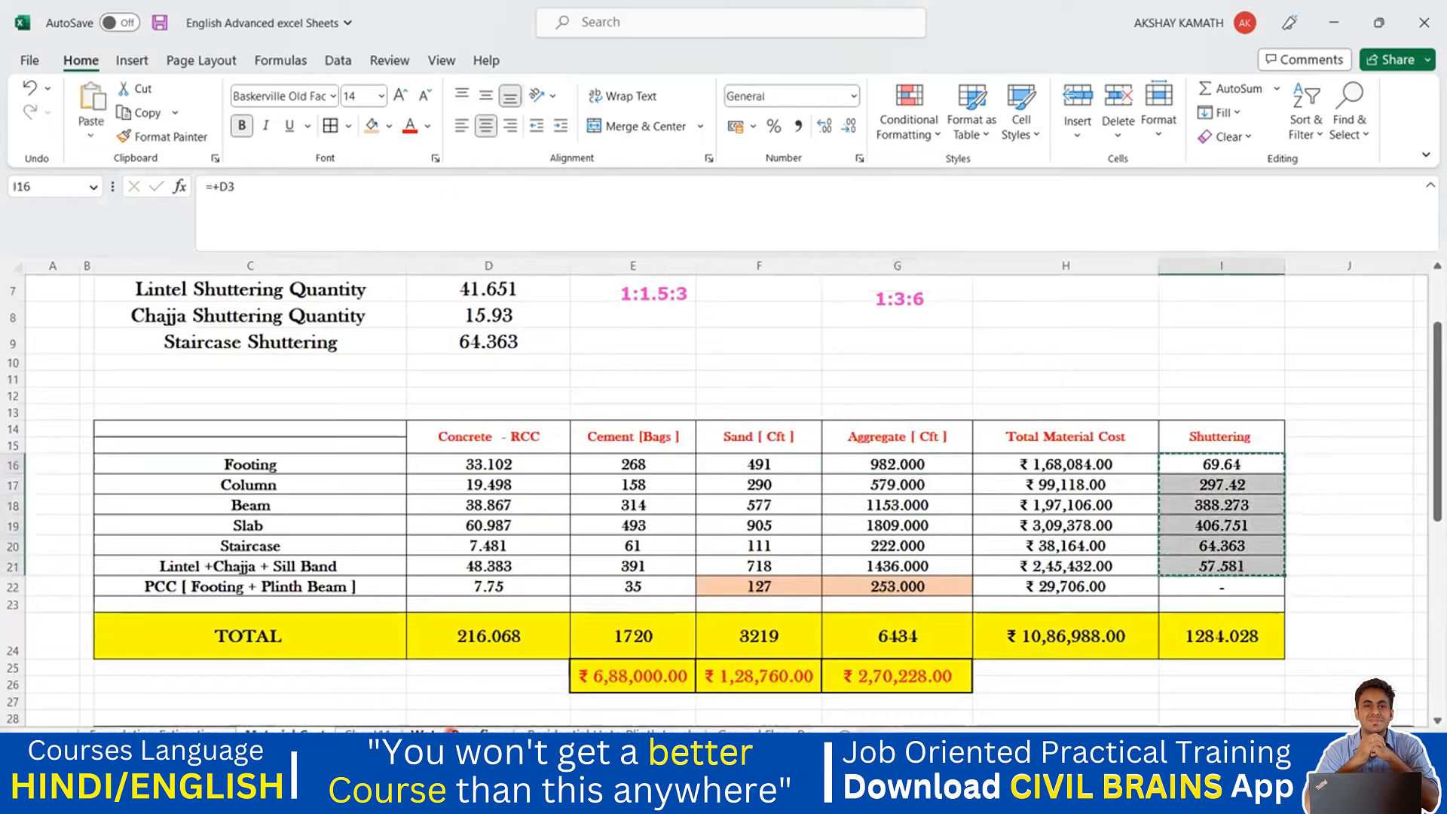
key("ctrl+Page_Down")
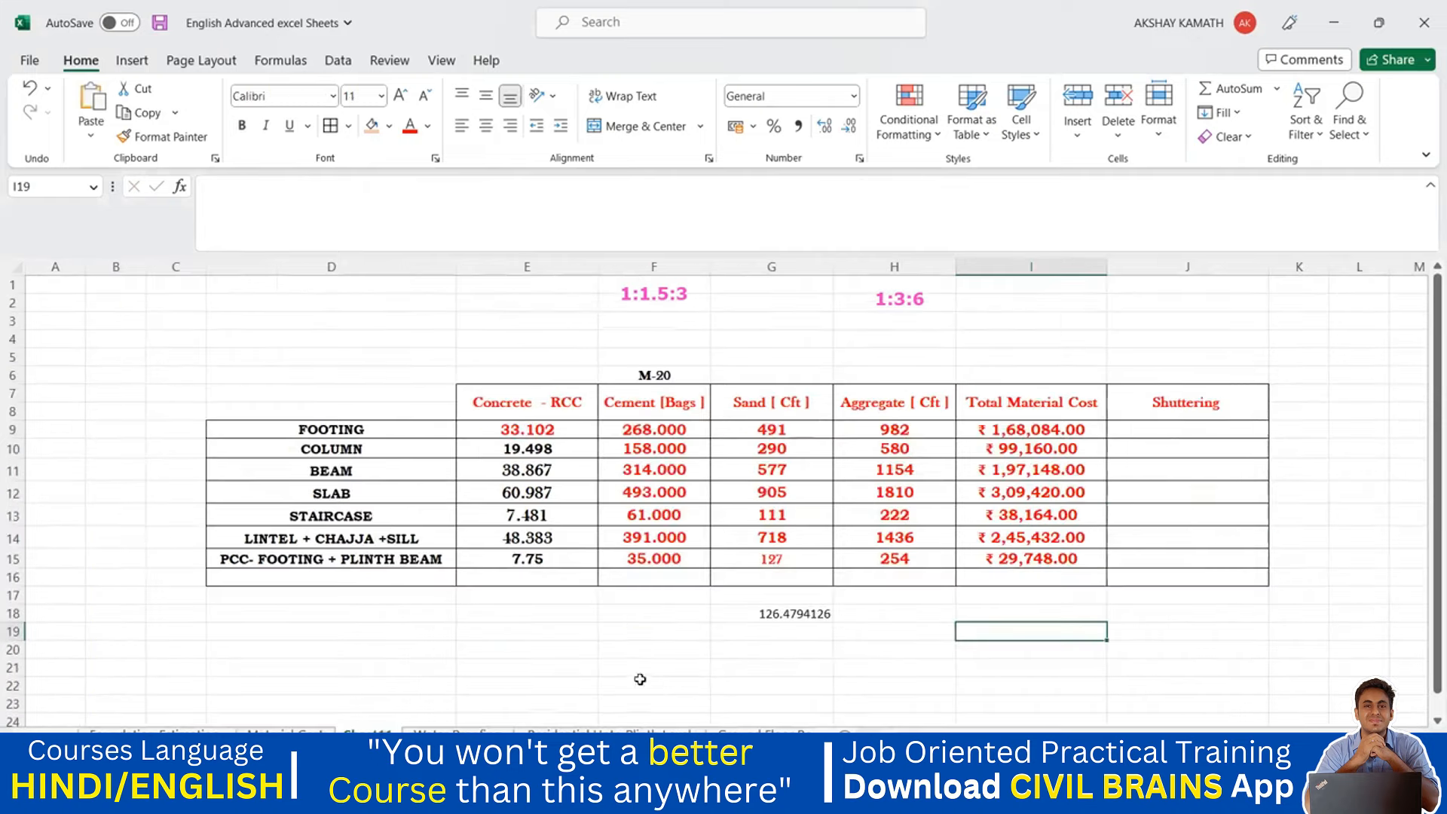
left_click(1195, 431)
key("ctrl+v")
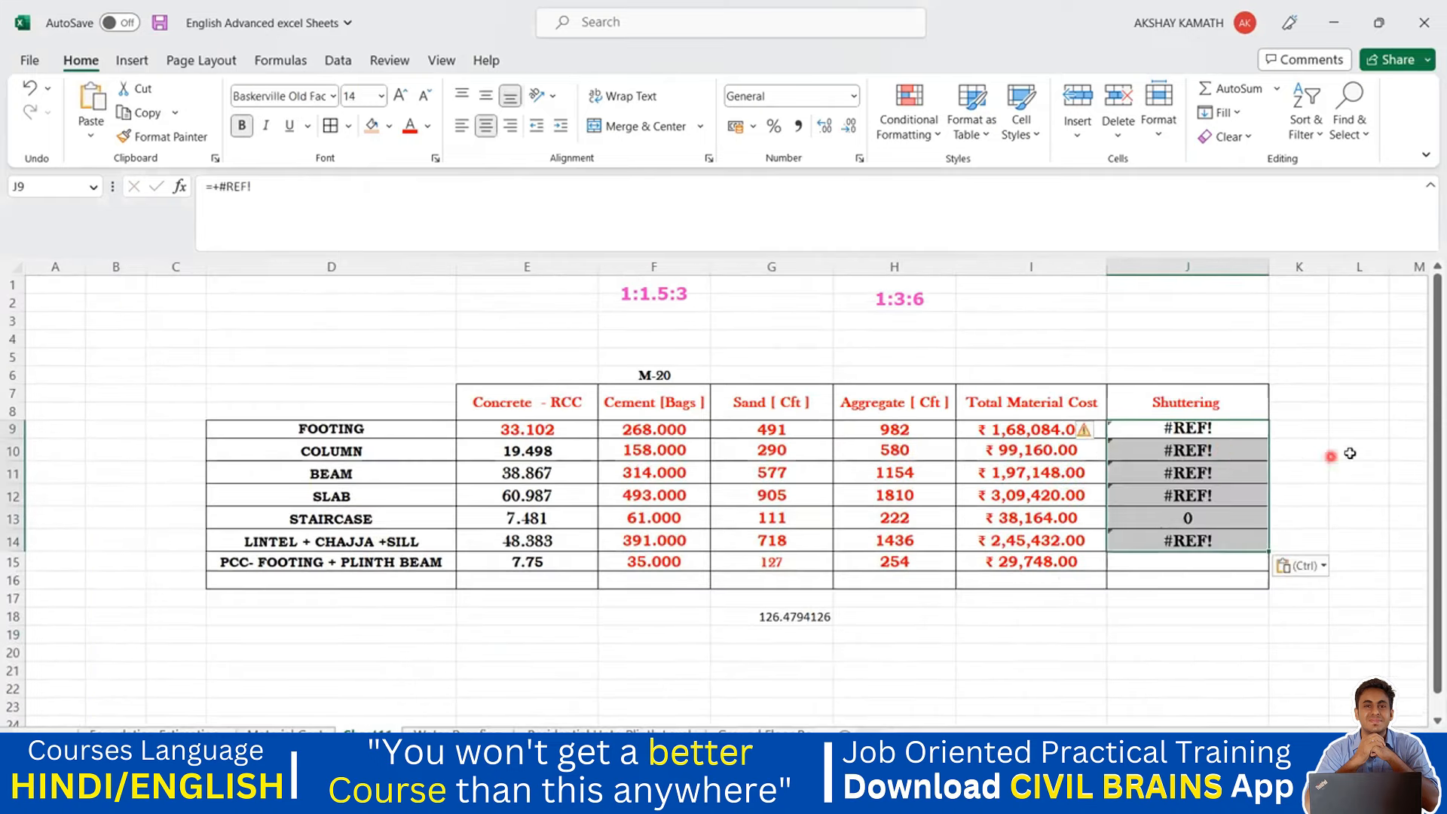
- Widen the Shuttering column slightly and clear the contents of J9:J14
left_click(1347, 454)
left_click_drag(1279, 275, 1290, 275)
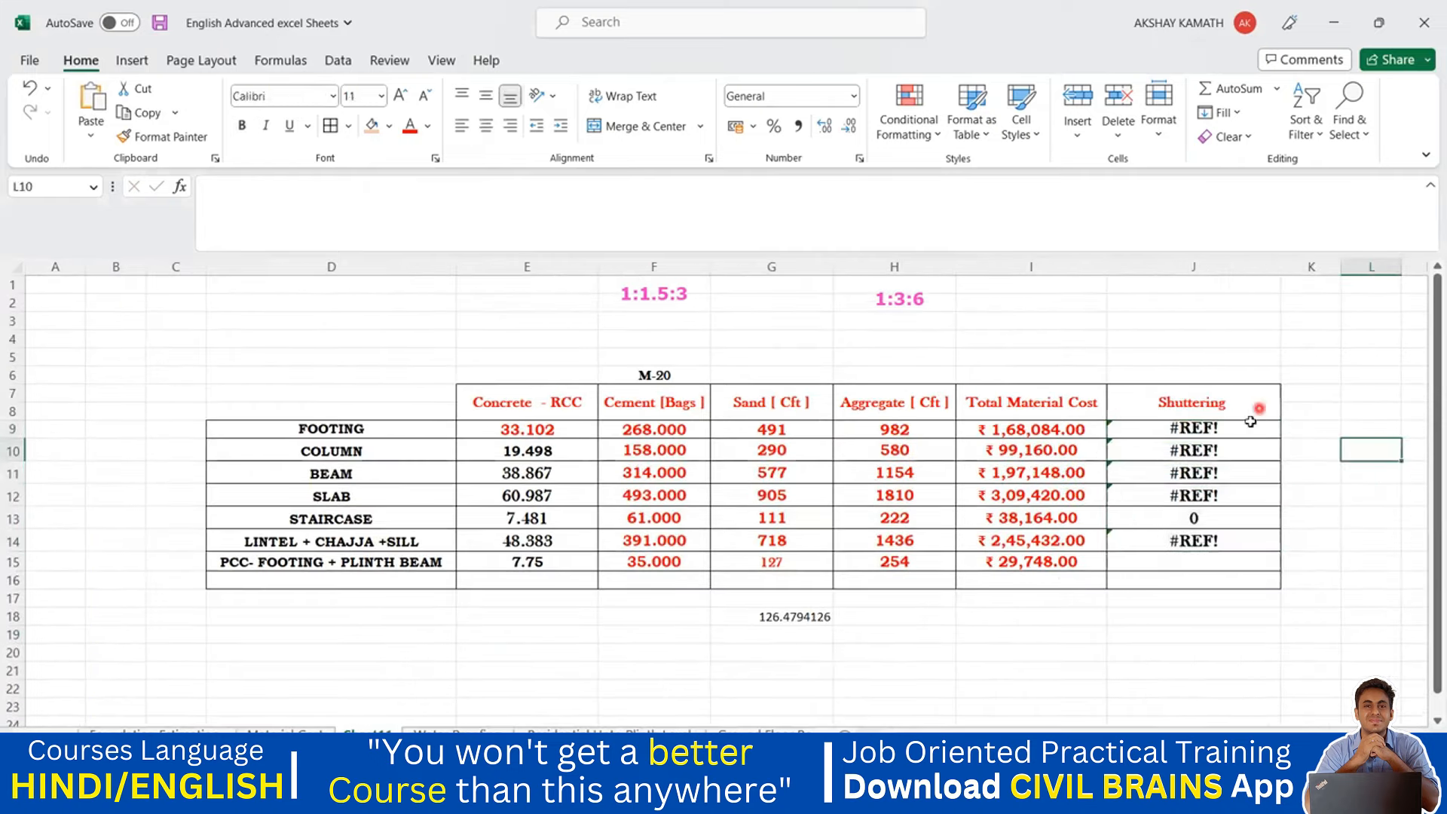
left_click_drag(1244, 429, 1254, 539)
key("Delete")
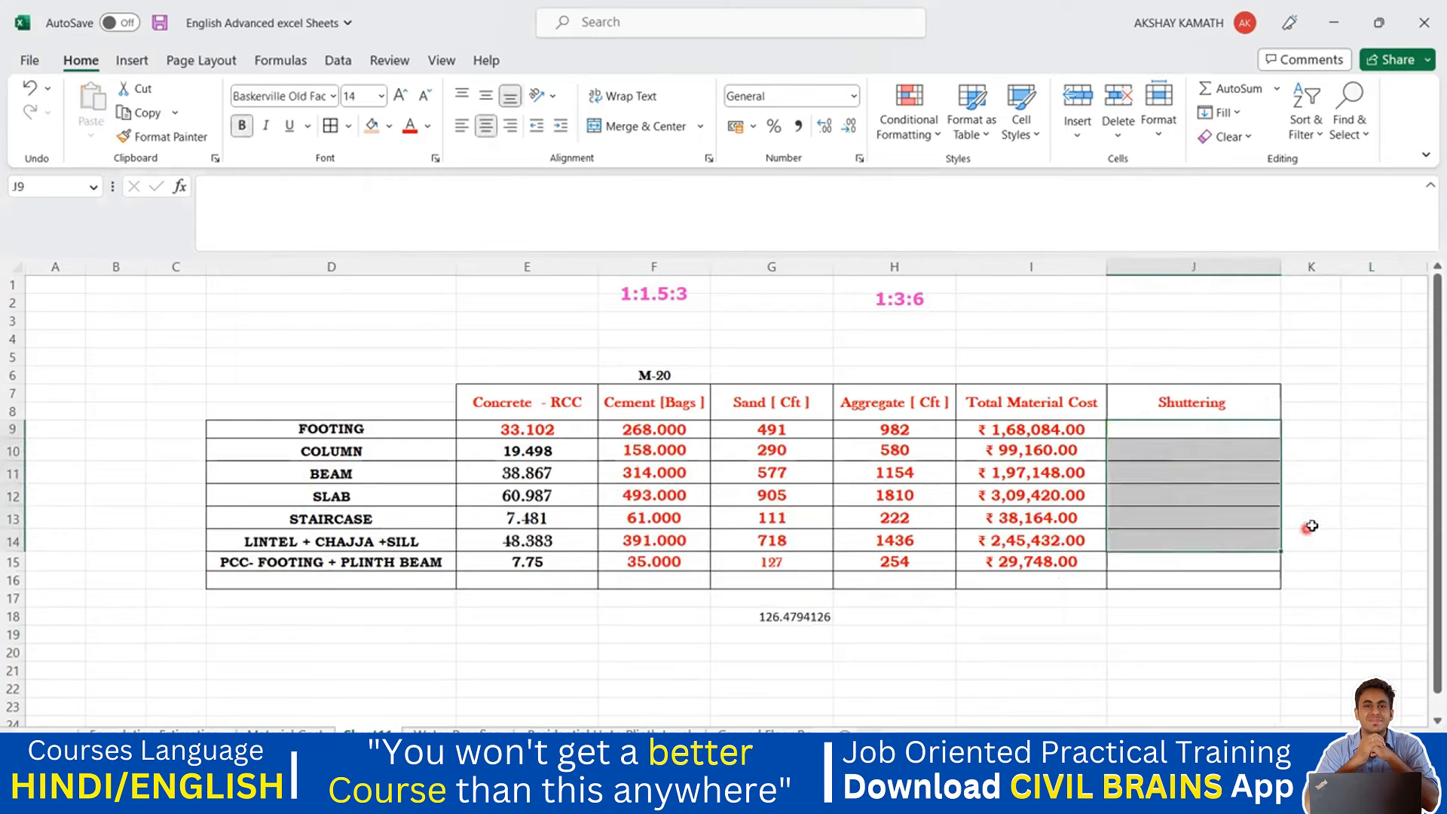
left_click(1323, 520)
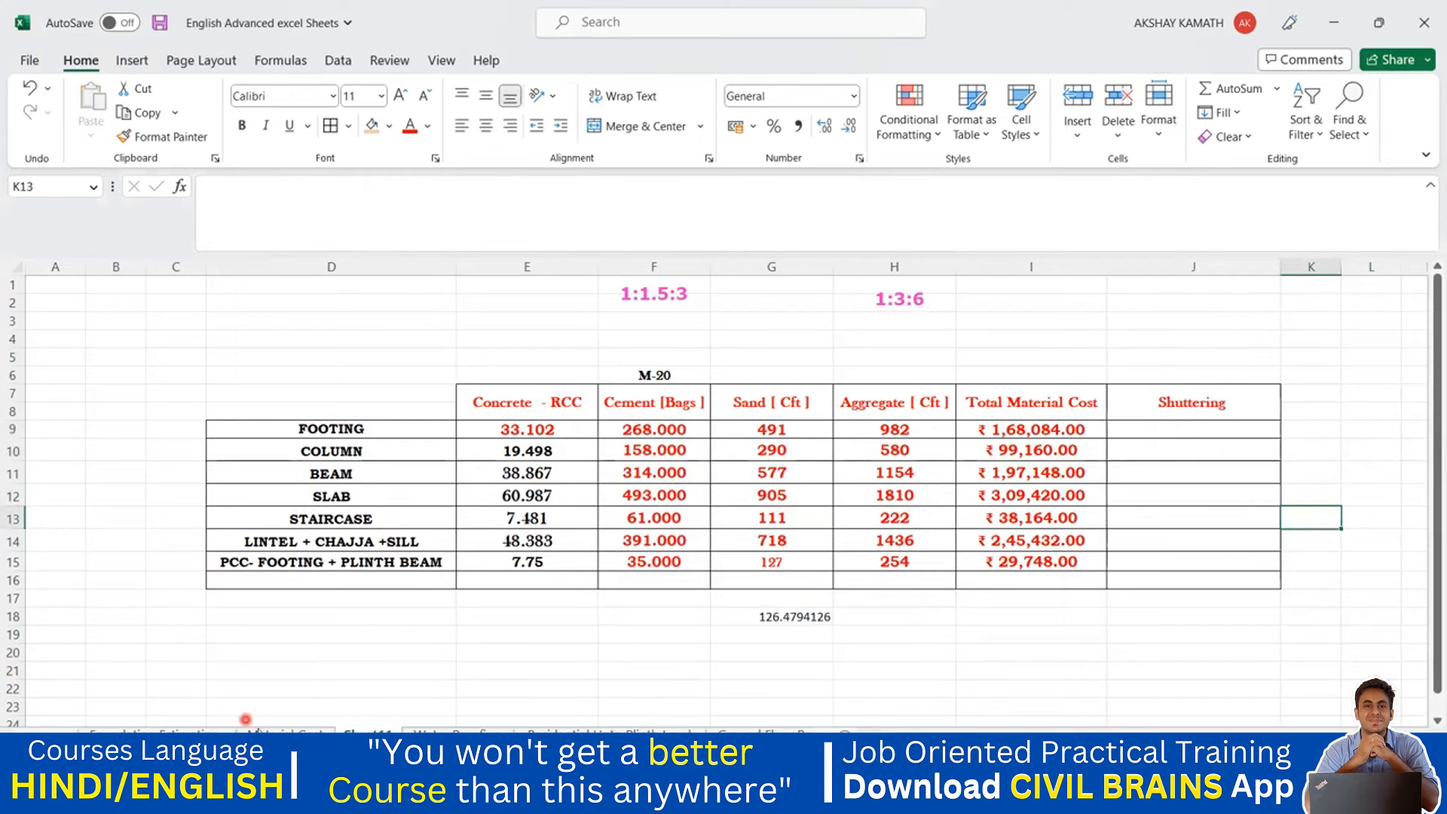
left_click(301, 735)
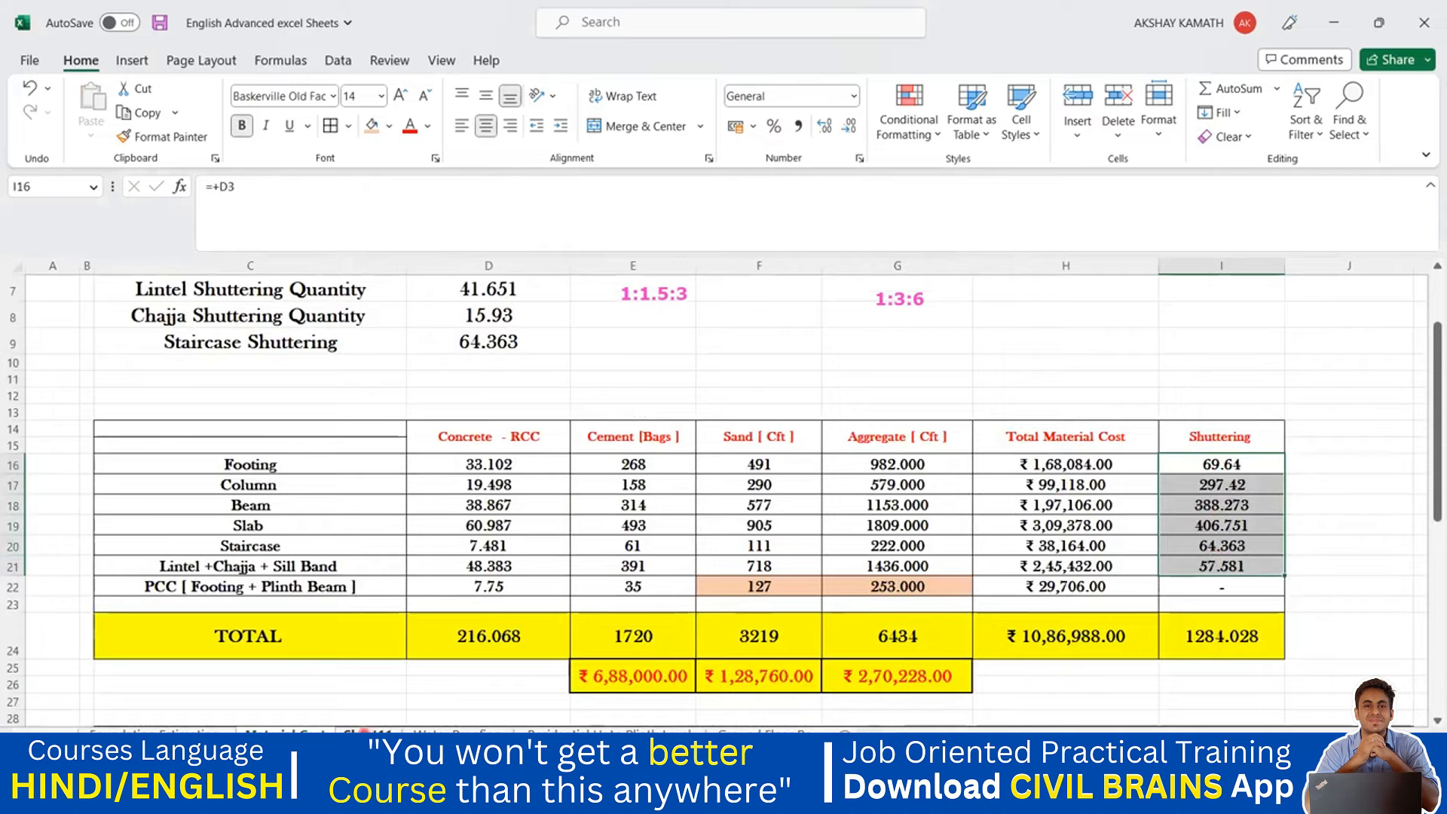
left_click(365, 733)
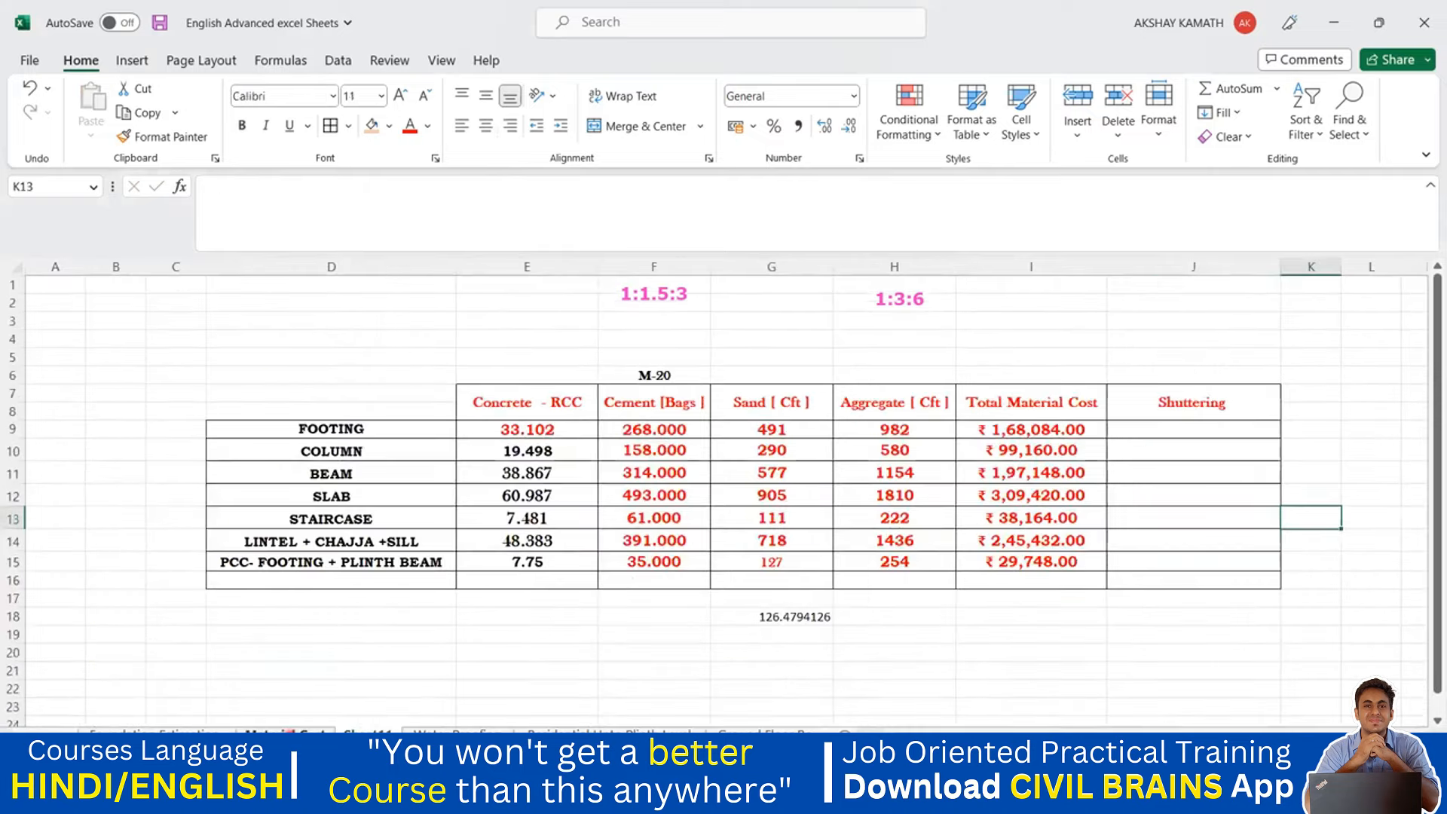
left_click(290, 733)
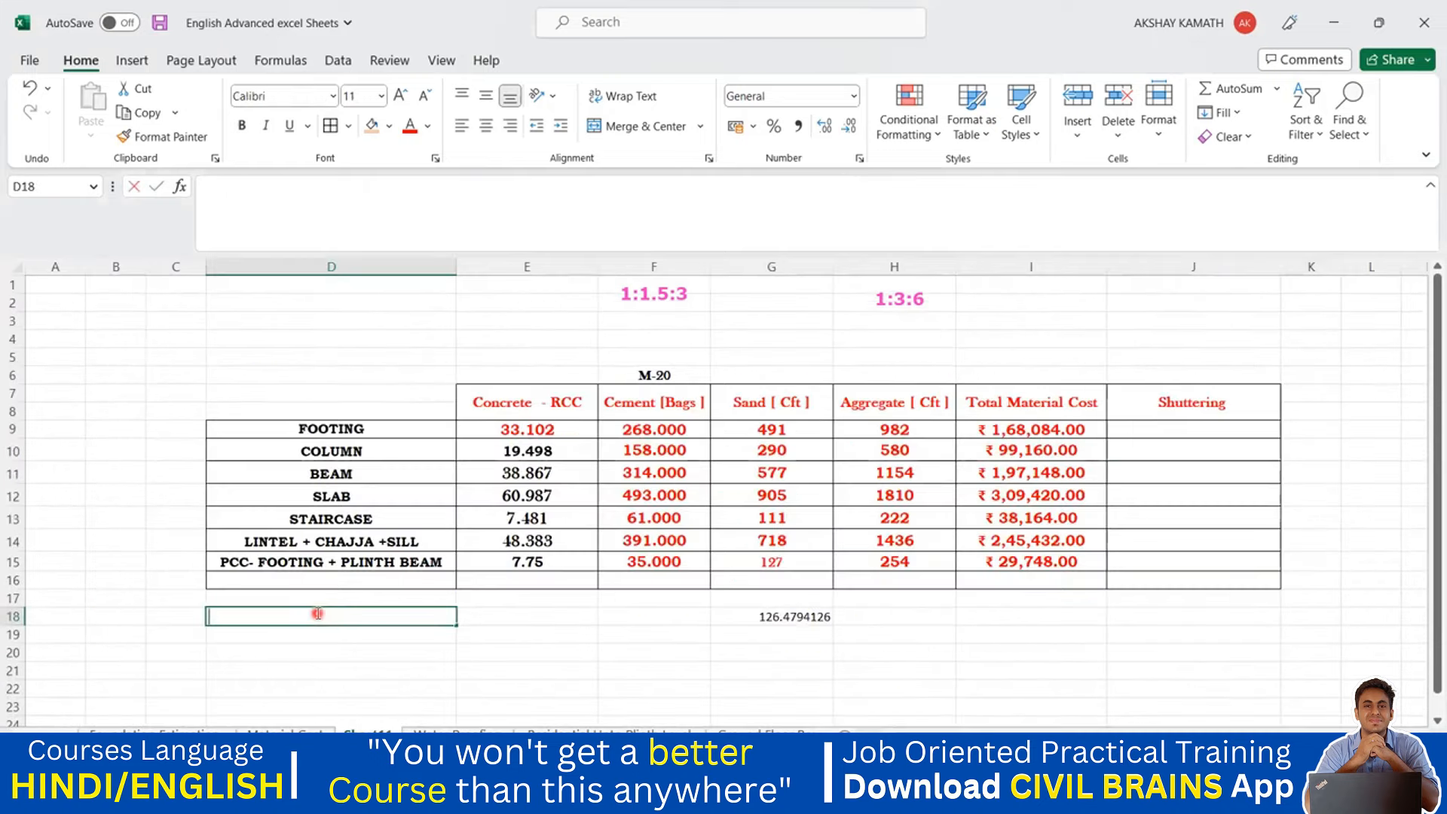
- Label D18 below the new table TOTAL and delete the leftover sand calculation in G18
left_click(318, 614)
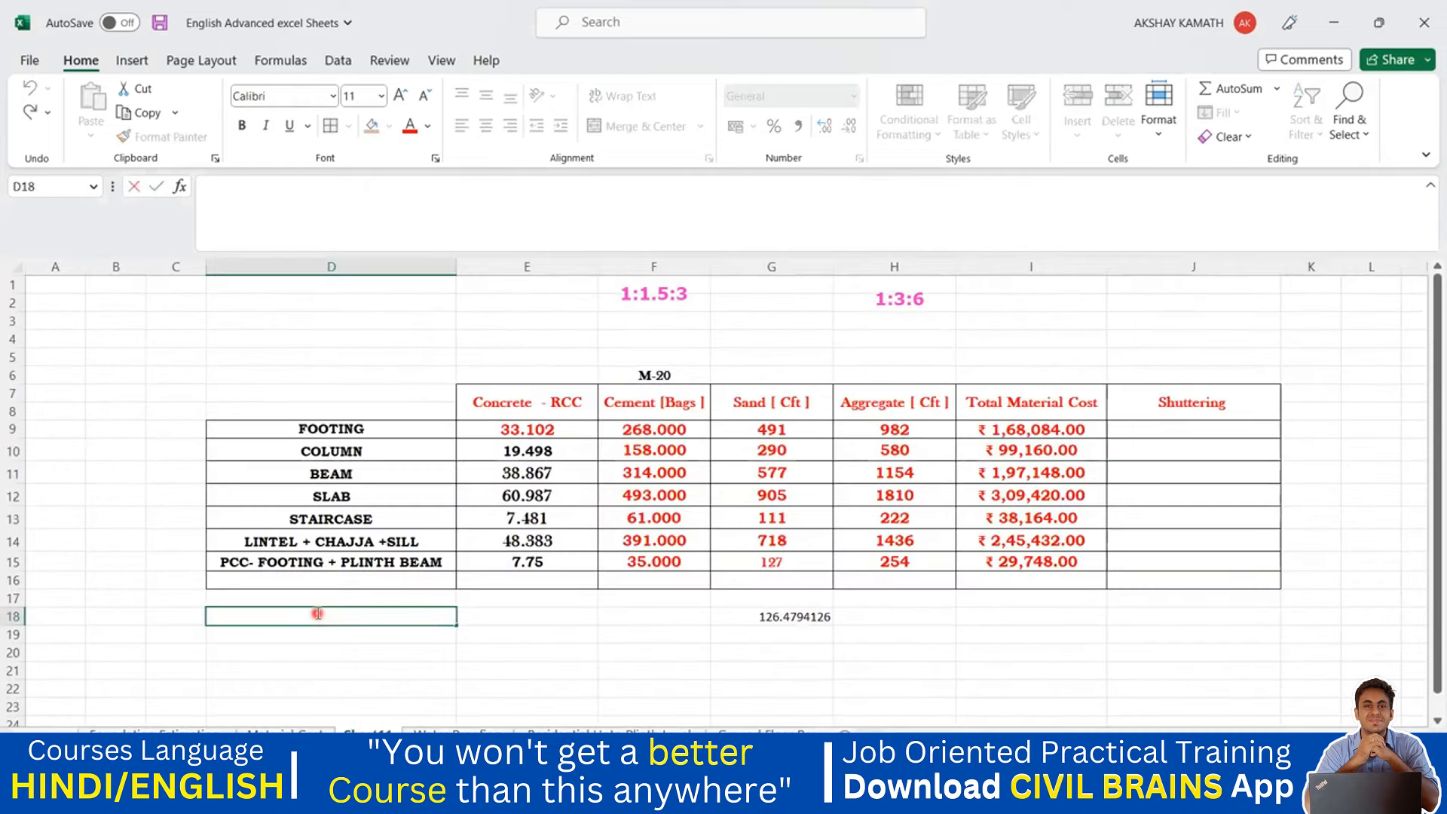
type("TOT")
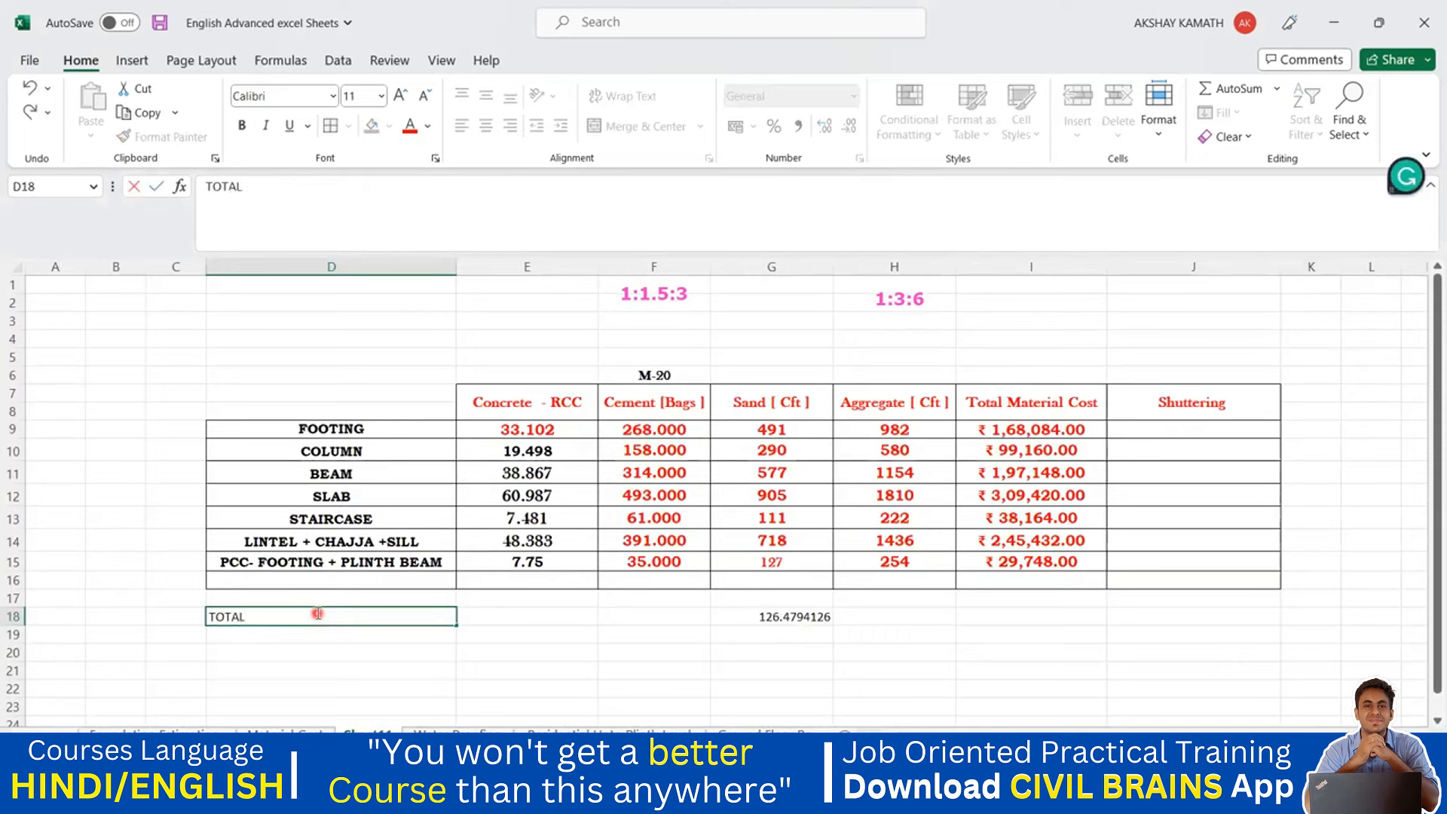
type("AL")
left_click(566, 717)
left_click(812, 618)
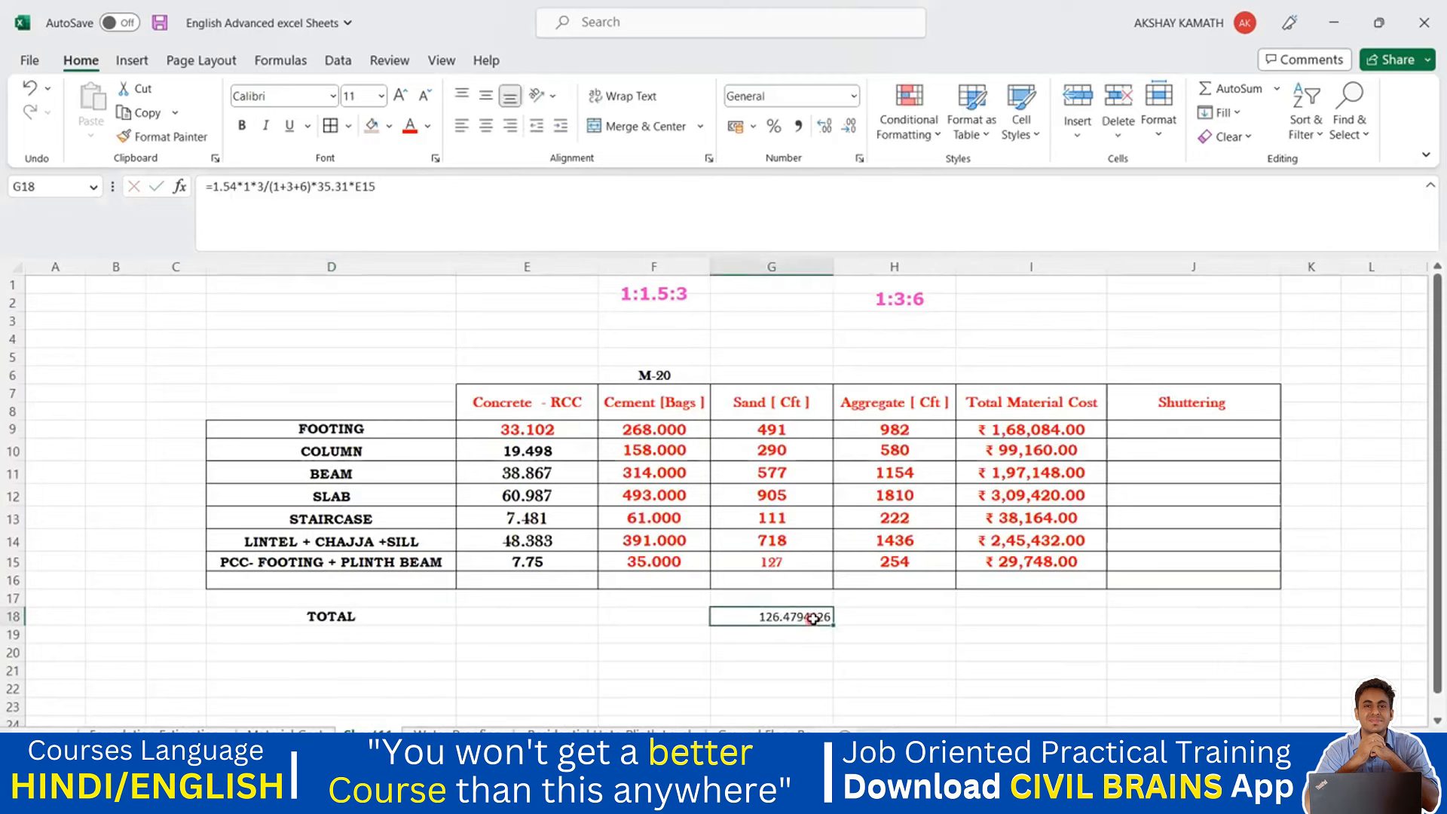
key("Delete")
- Total the concrete quantities E9:E15 in E18 with a SUM formula
left_click(561, 615)
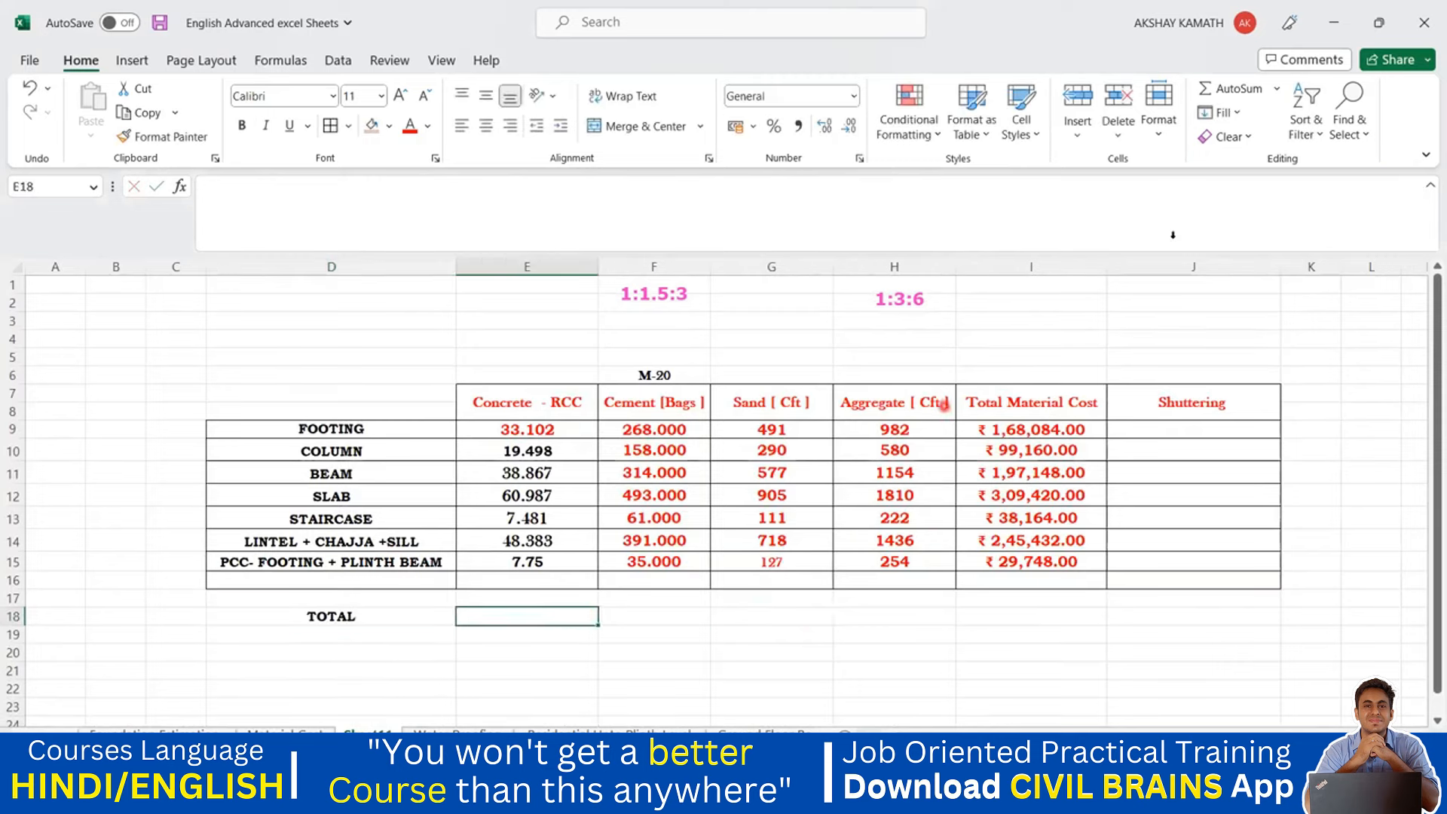
double_click(1225, 89)
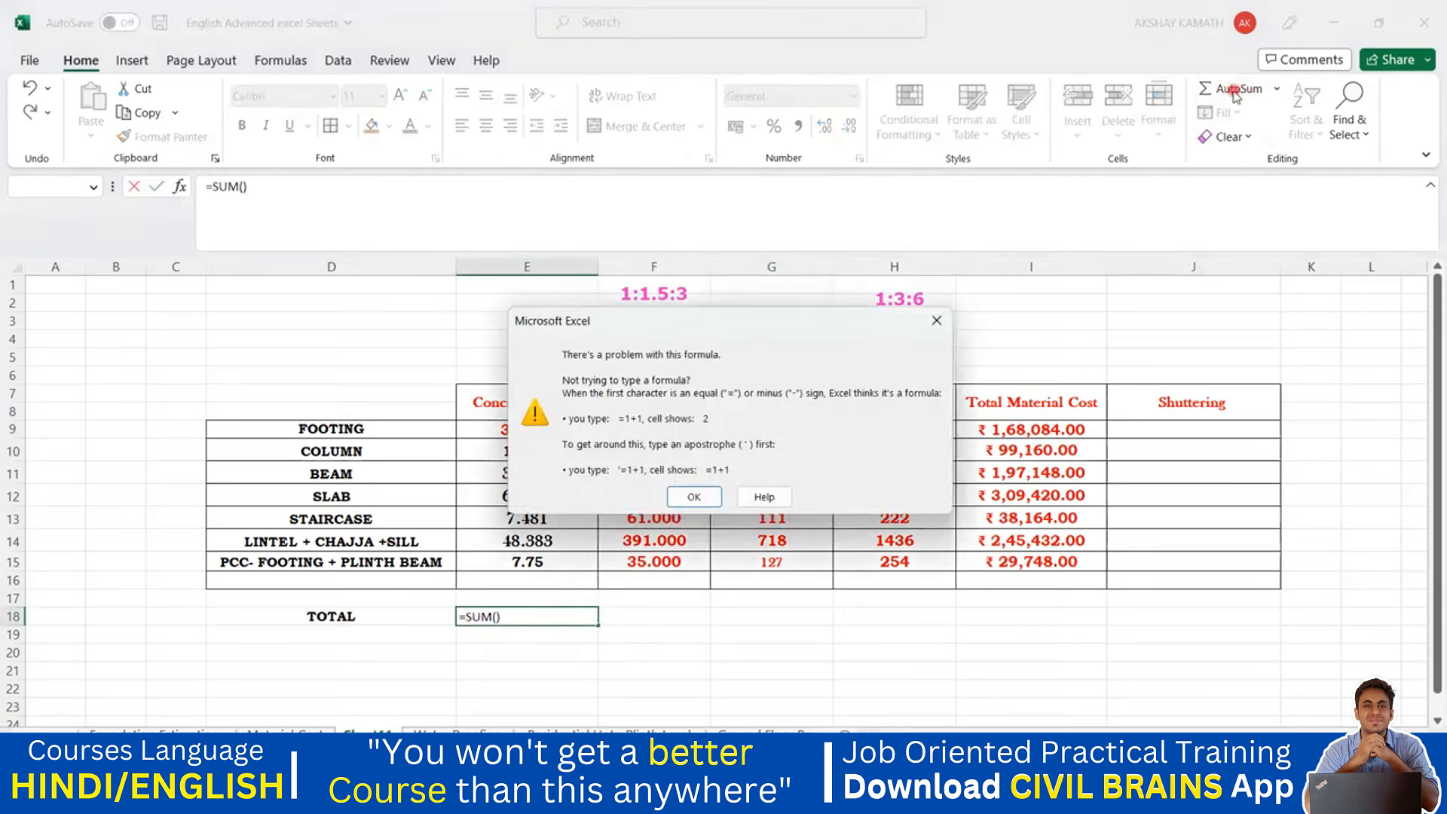
left_click(687, 494)
left_click_drag(558, 428, 544, 562)
key("Return")
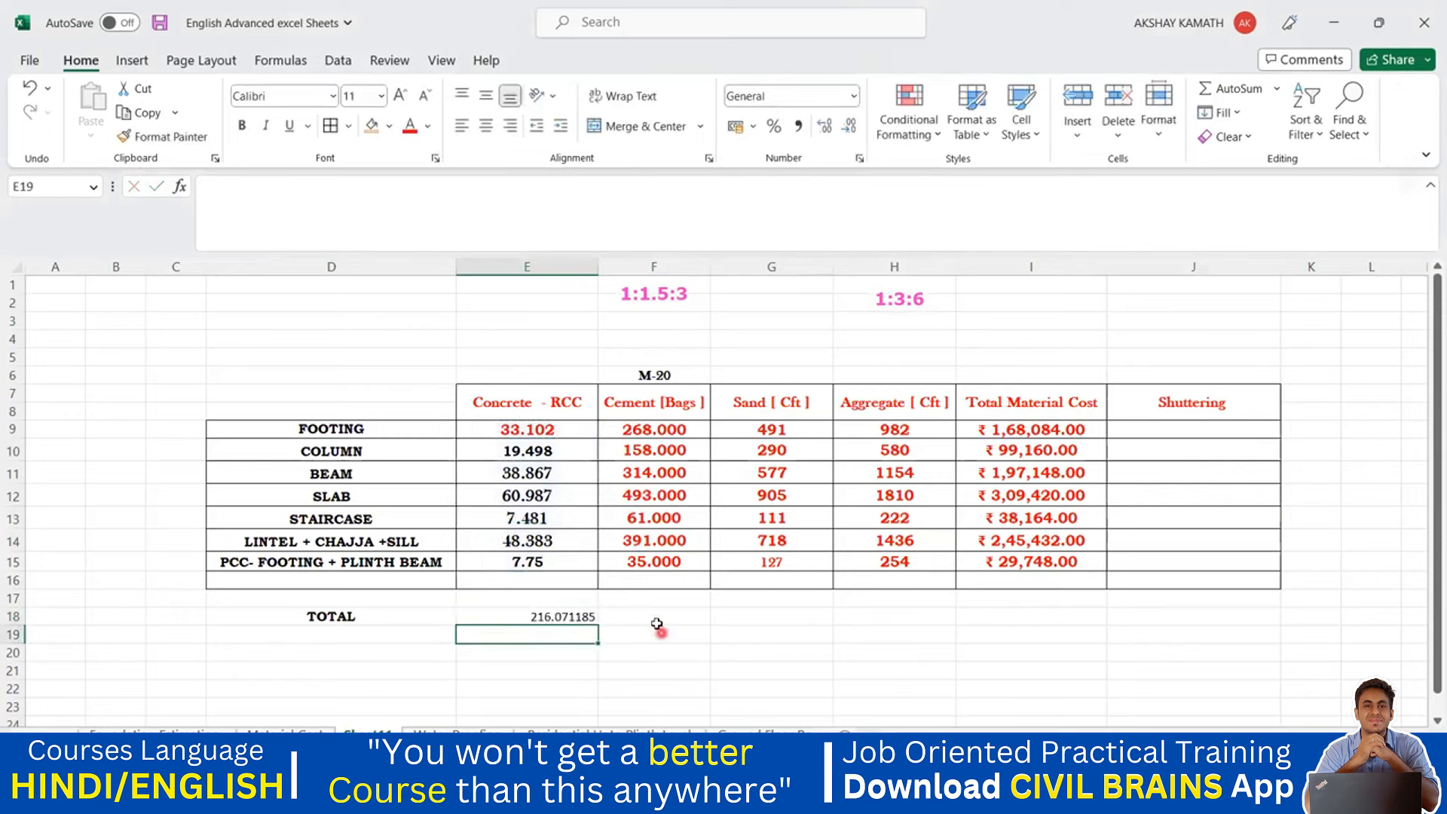
- Total the cement bags in F18 and the sand quantities G9:G15 in G18 with SUM formulas
double_click(652, 617)
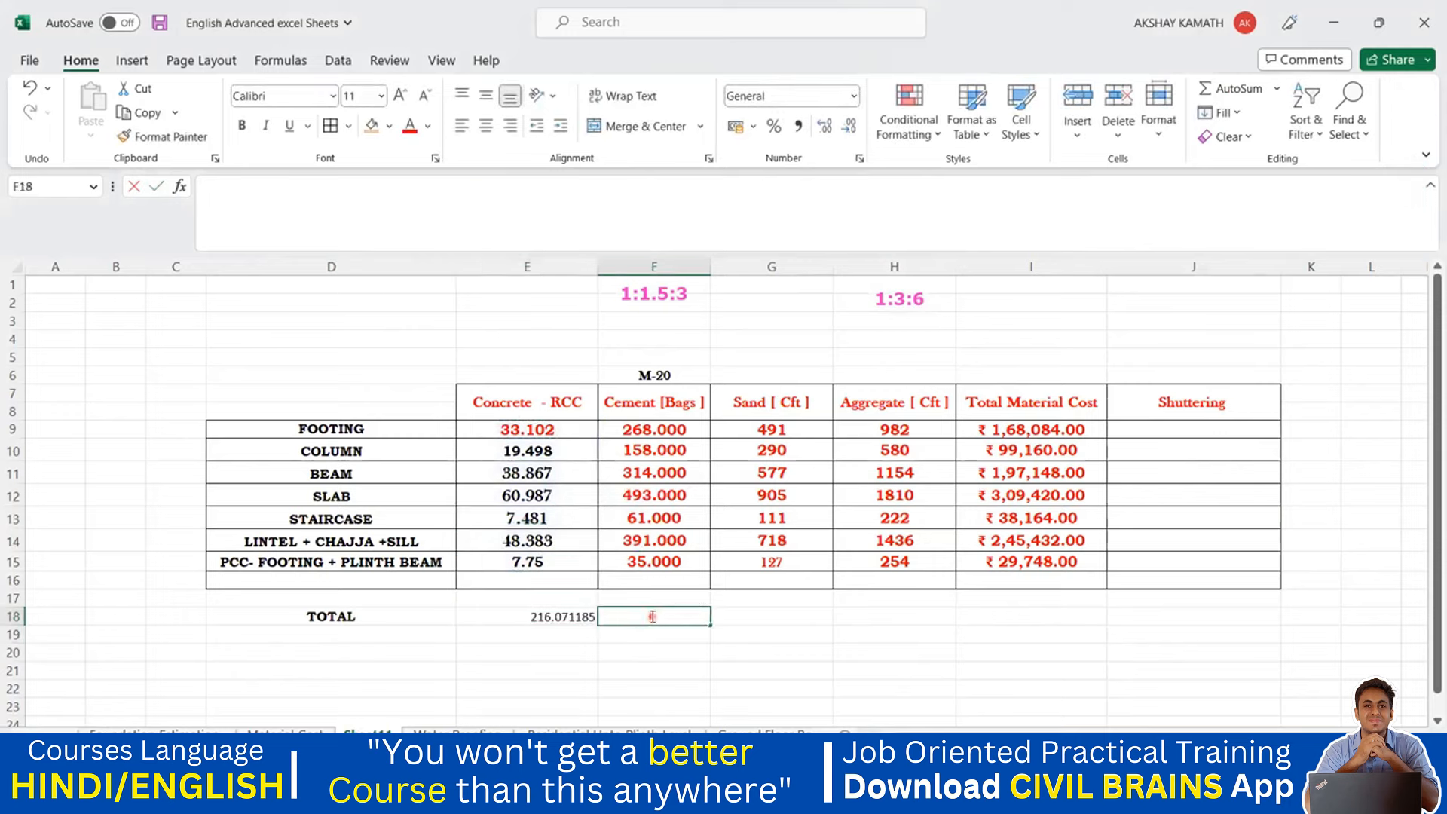
left_click(1238, 89)
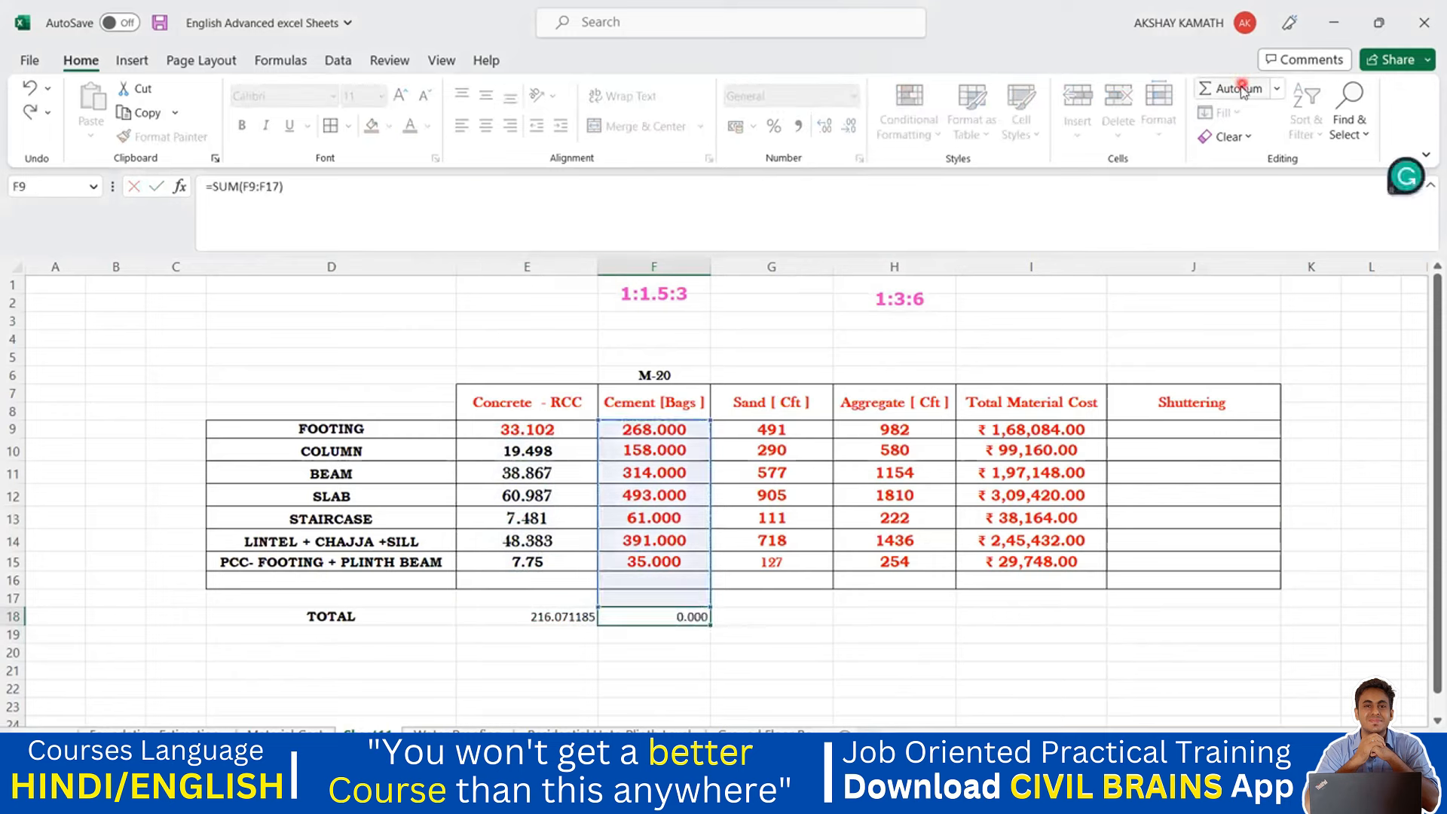
left_click(769, 612)
left_click(1245, 94)
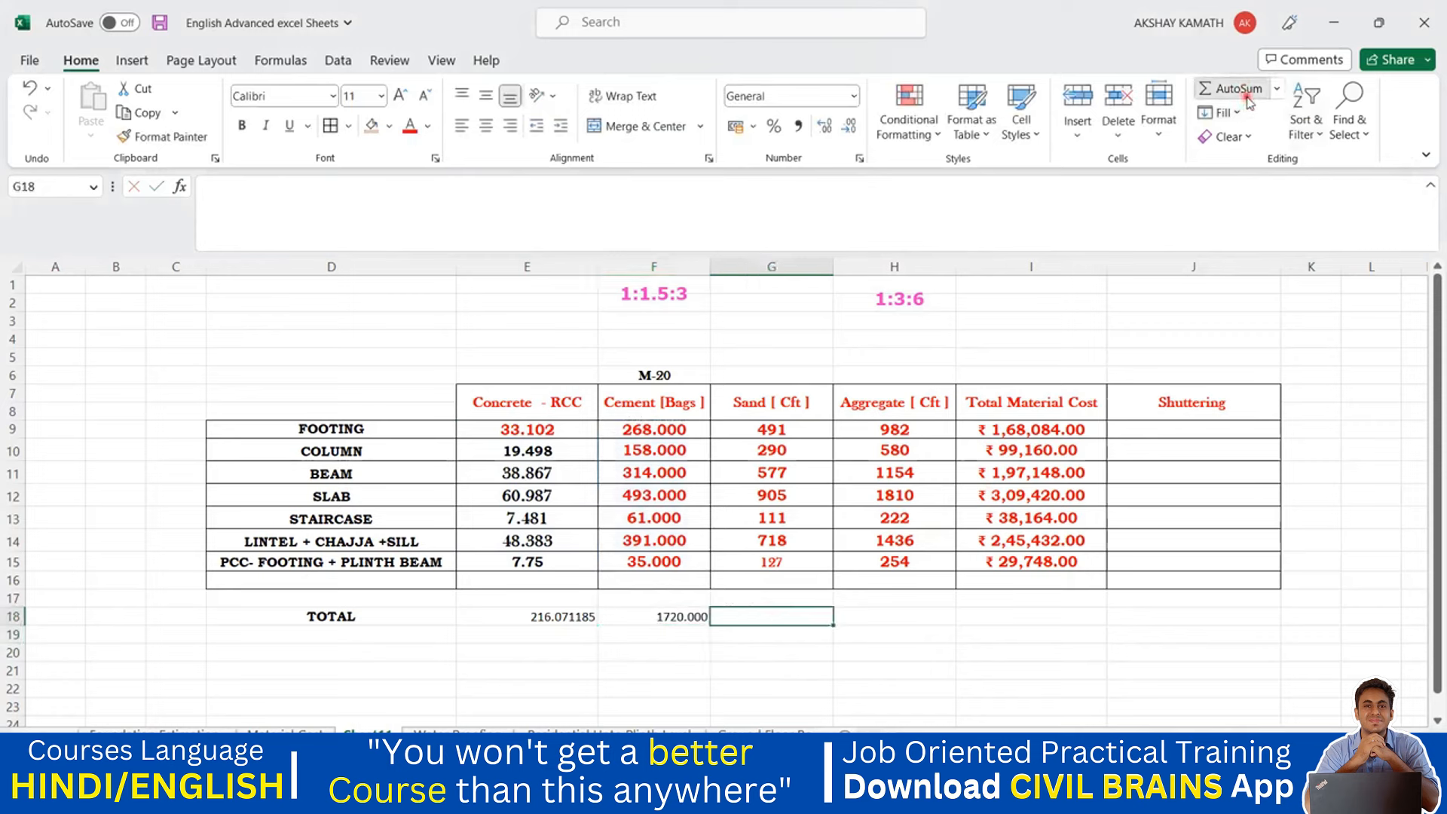
left_click(694, 497)
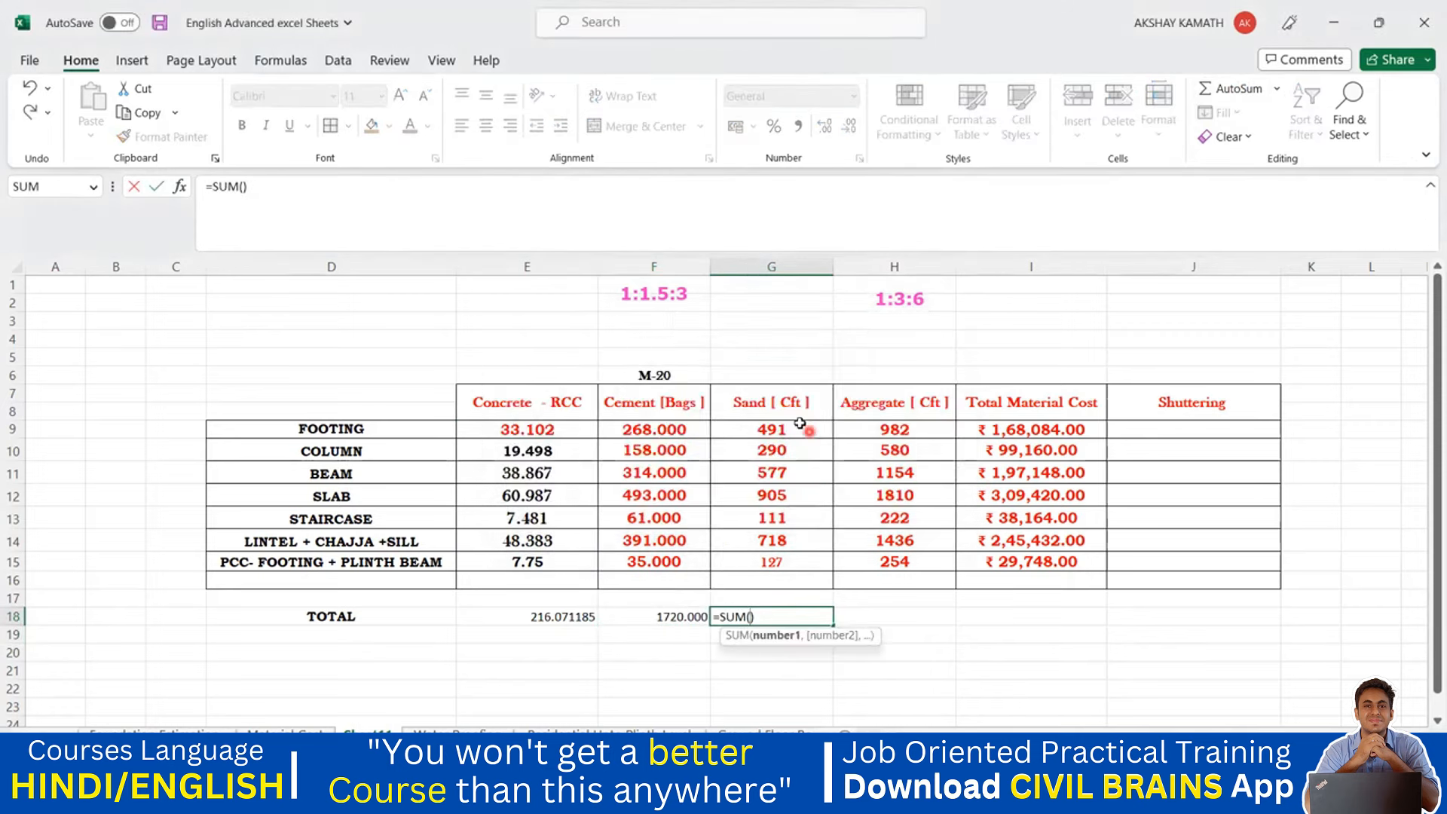
left_click_drag(776, 430, 796, 560)
left_click(890, 614)
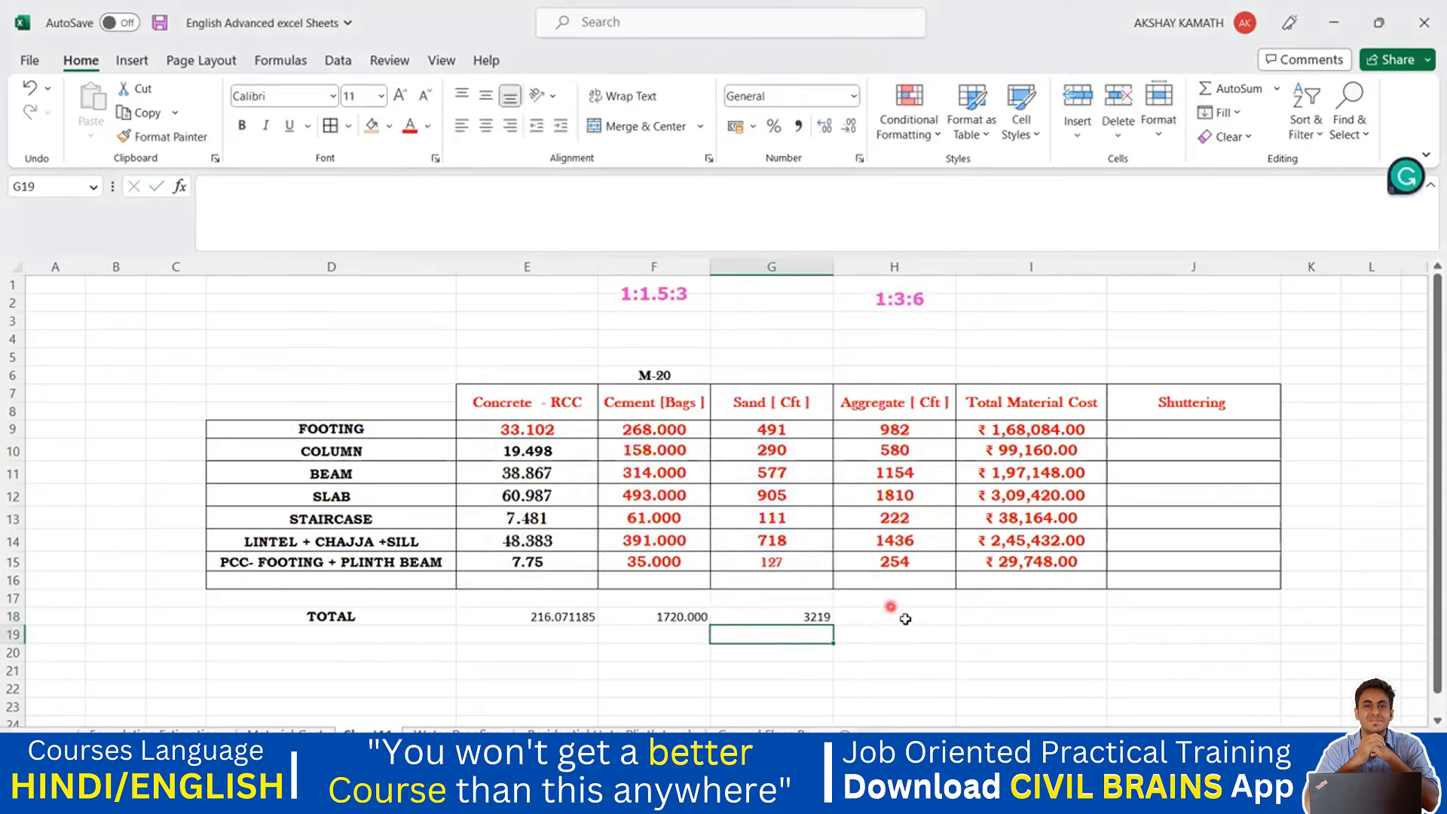
left_click(1239, 91)
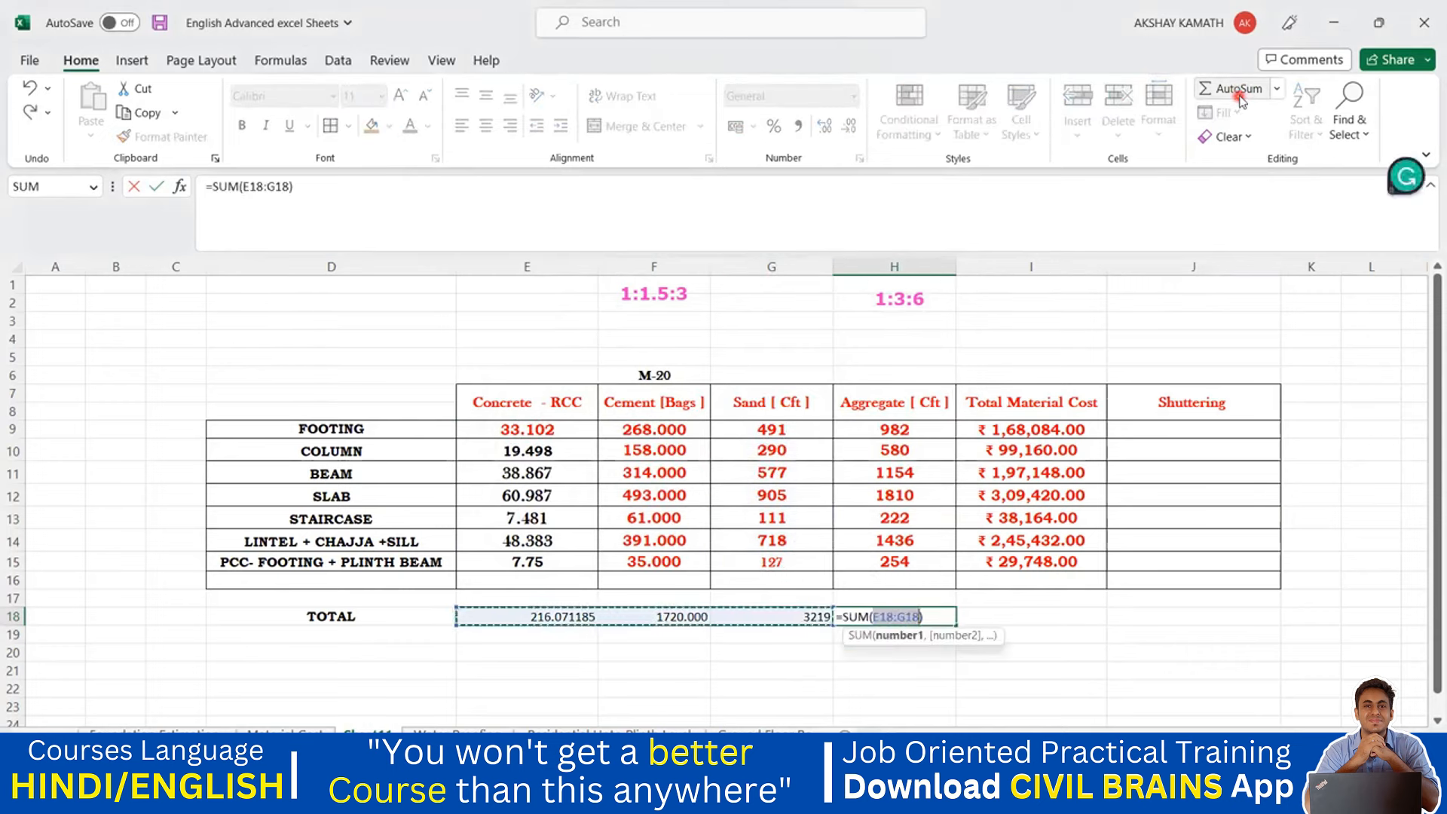
key("Escape")
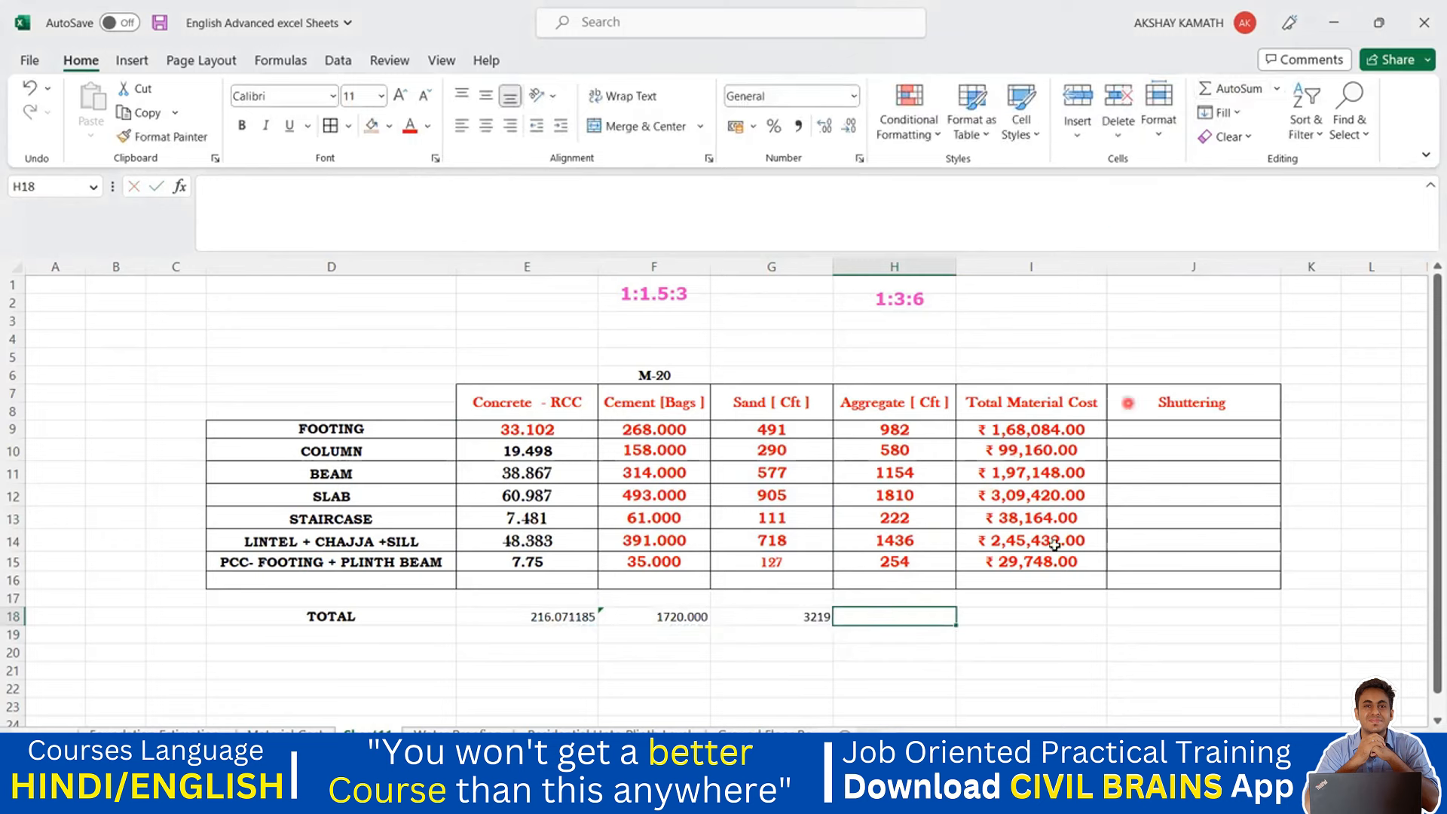
key("Up")
key("Up")
- Total the aggregate quantities H9:H15 in H18 with a SUM formula
left_click(918, 612)
left_click(1238, 89)
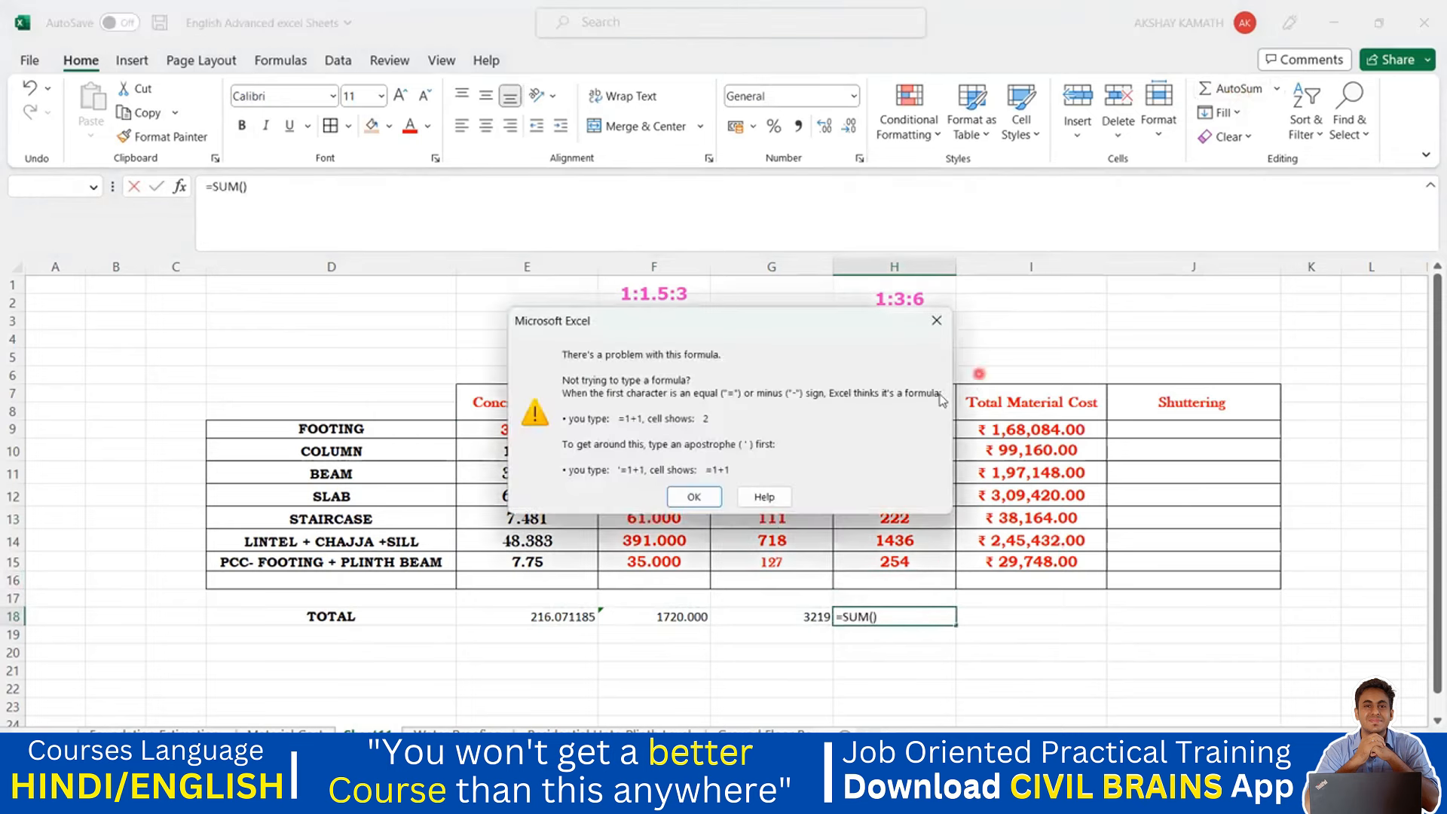
left_click(937, 320)
left_click_drag(913, 433, 898, 562)
key("Return")
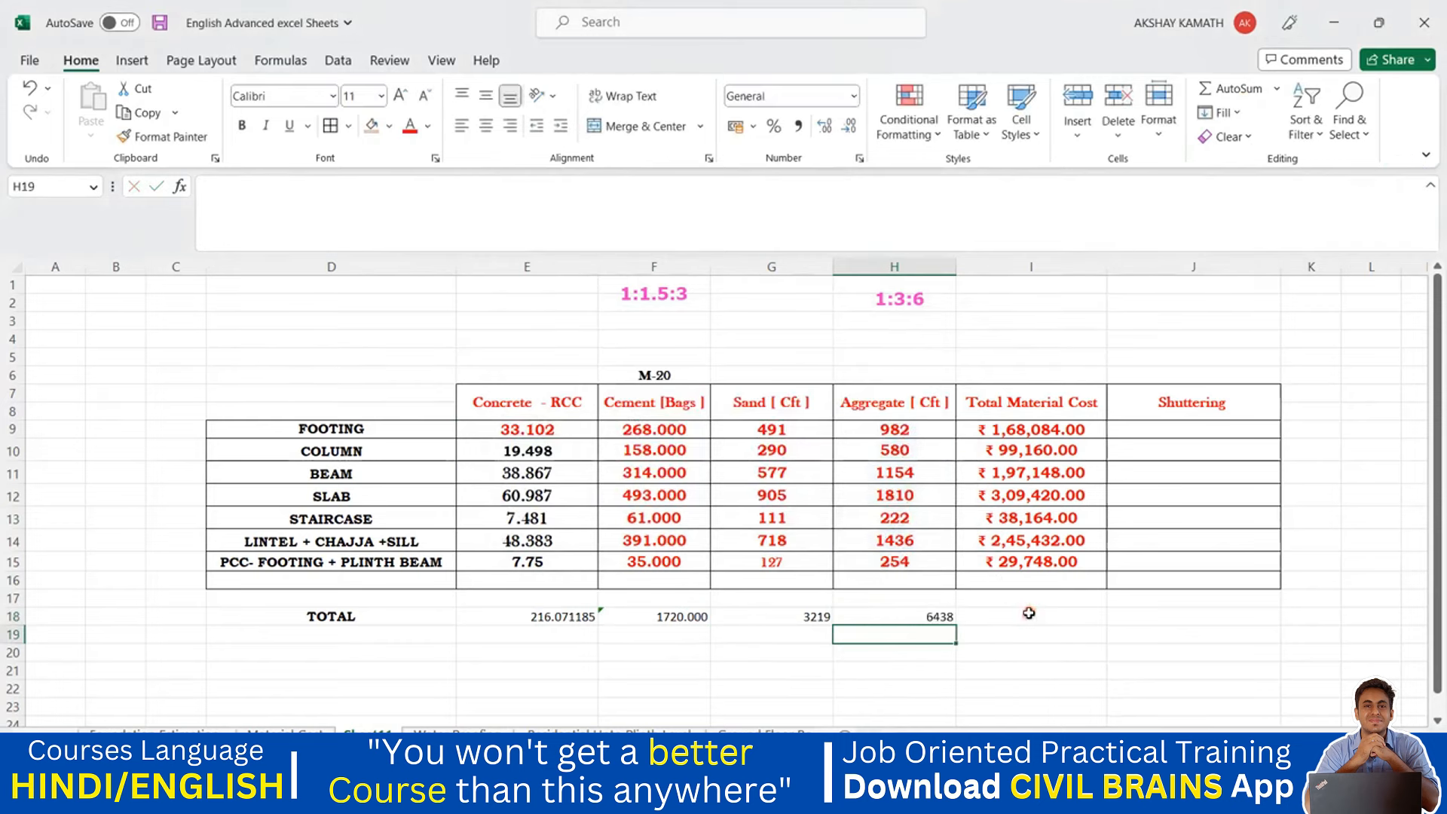
- Total the material costs I9:I15 in I18 with a SUM formula
left_click(1032, 612)
left_click(1228, 88)
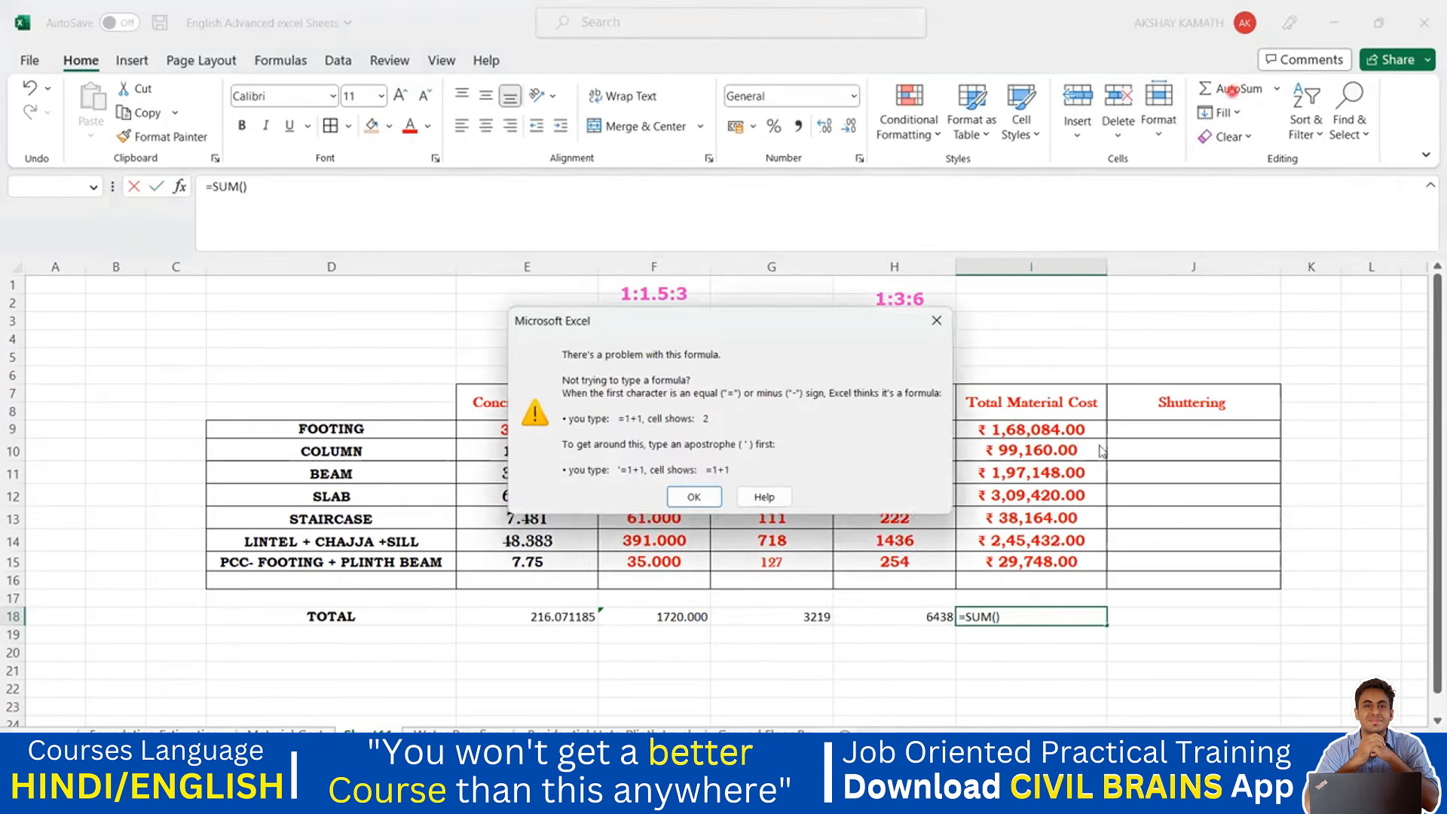
left_click(937, 323)
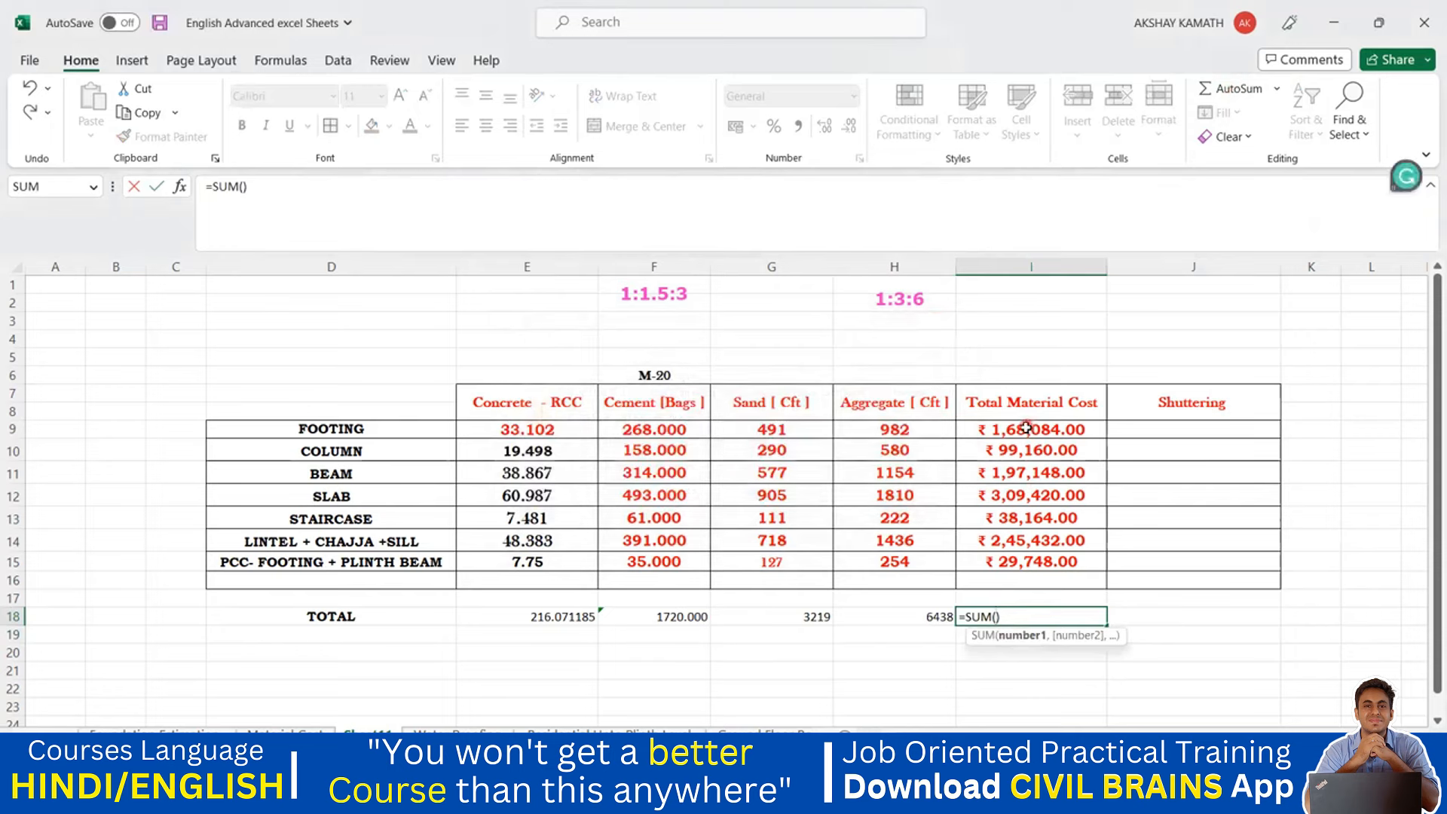
left_click_drag(1030, 427, 1025, 563)
key("Return")
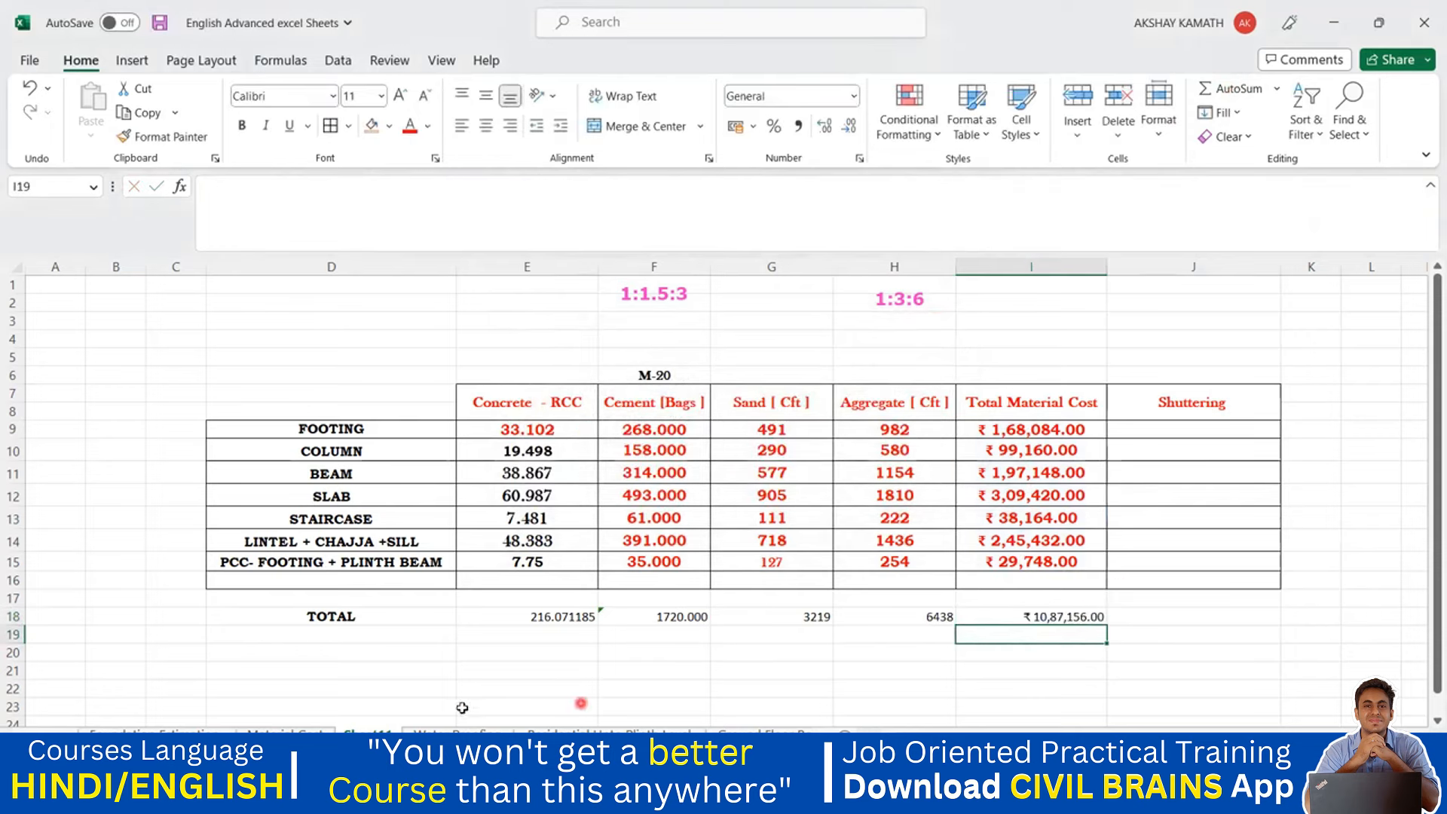
- Check the finished Material Cost sheet, and fill the new TOTAL row D18:I18 yellow with middle-aligned, size 18 text
left_click(308, 728)
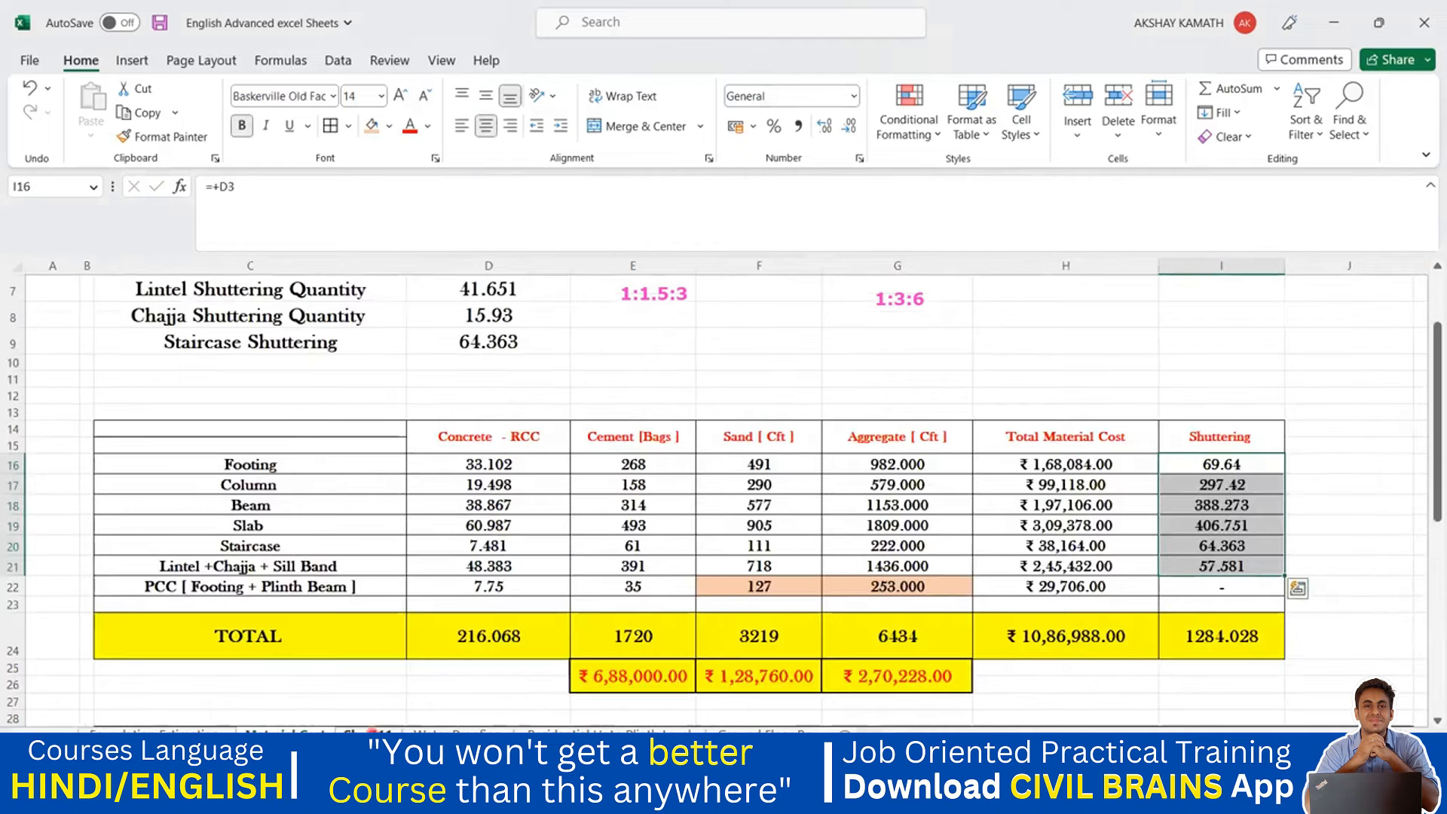
left_click(367, 729)
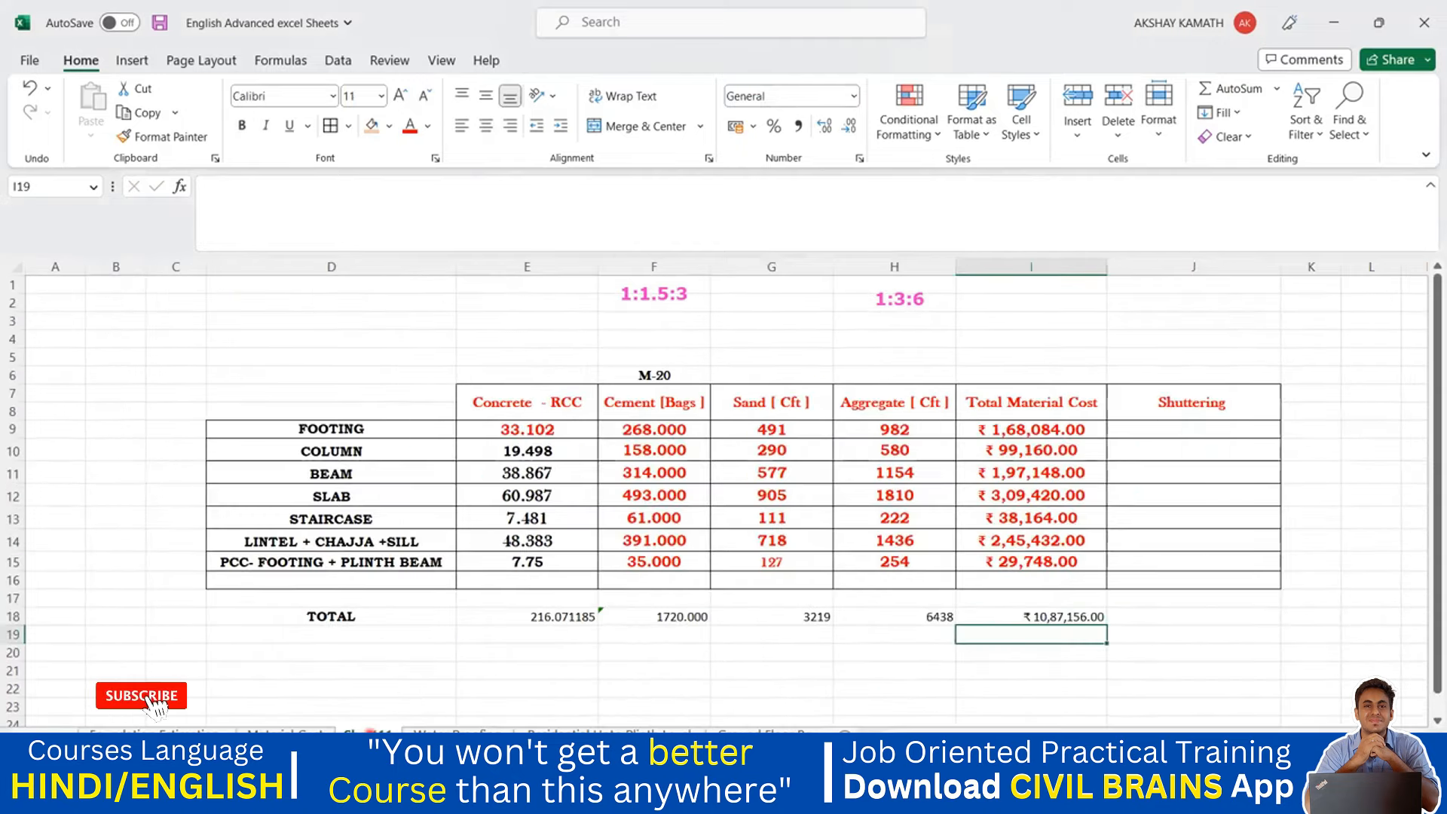
left_click_drag(322, 618, 1085, 617)
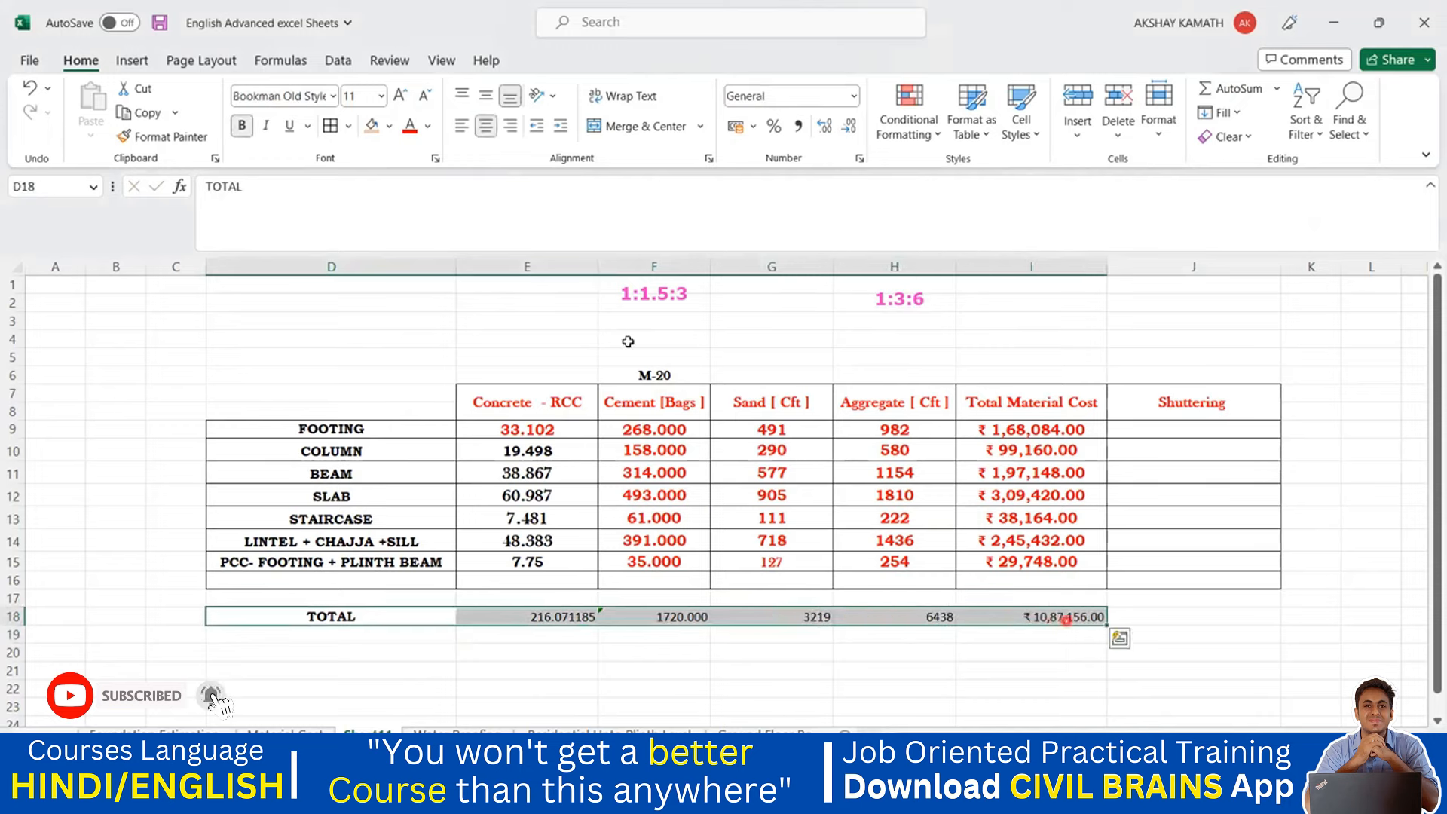
left_click(393, 132)
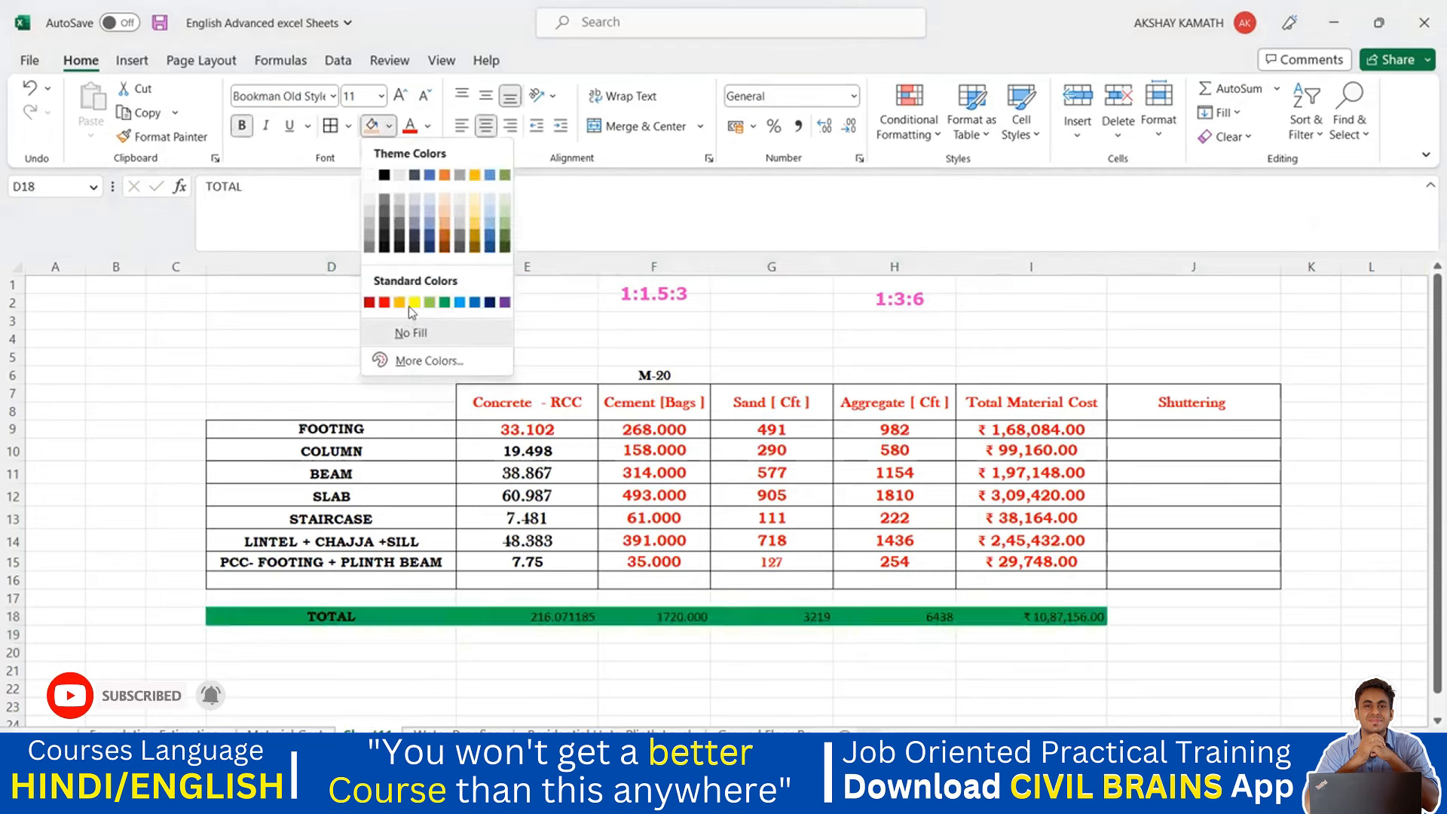
left_click(419, 303)
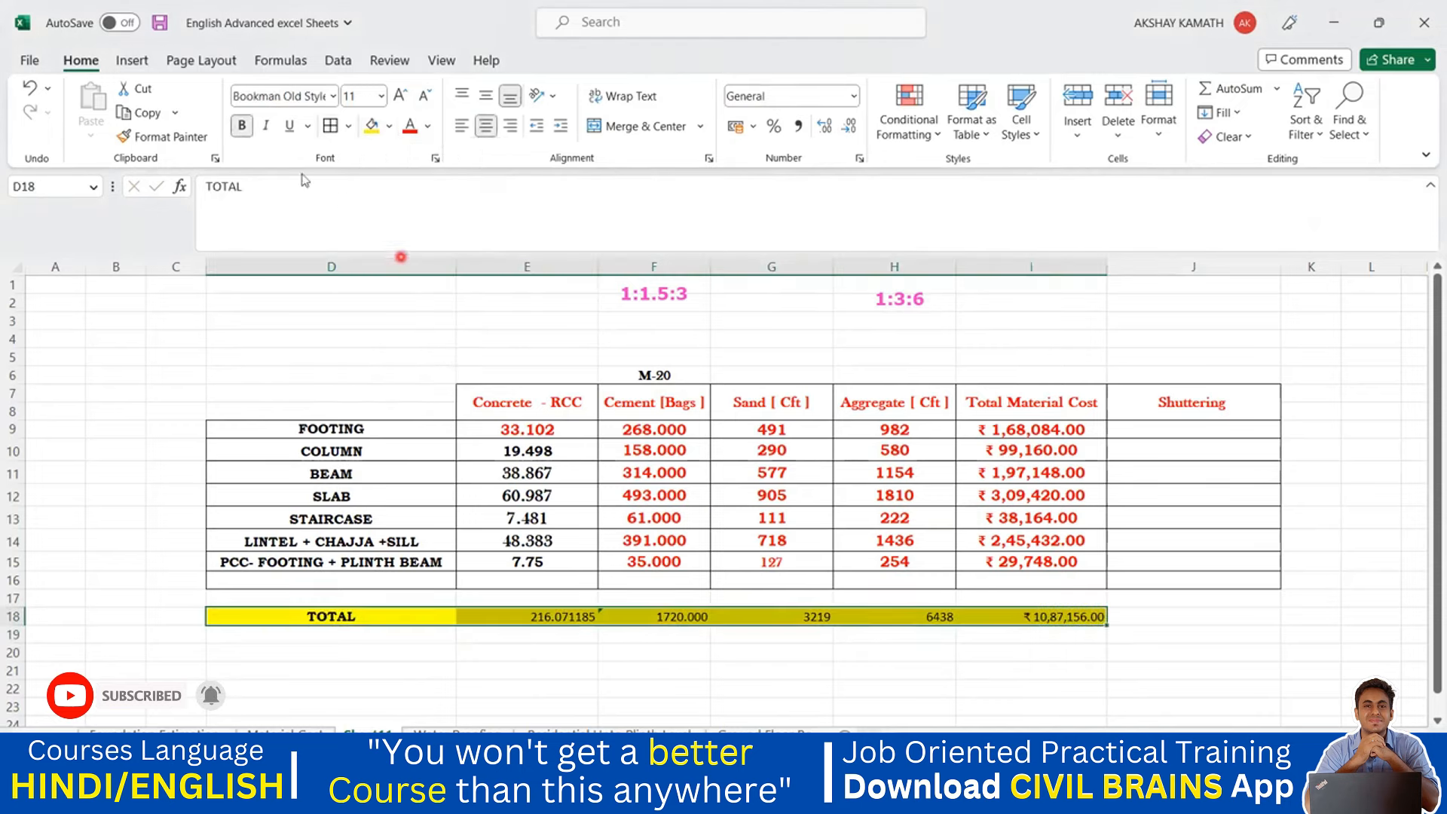
left_click(405, 96)
left_click(405, 95)
left_click(404, 95)
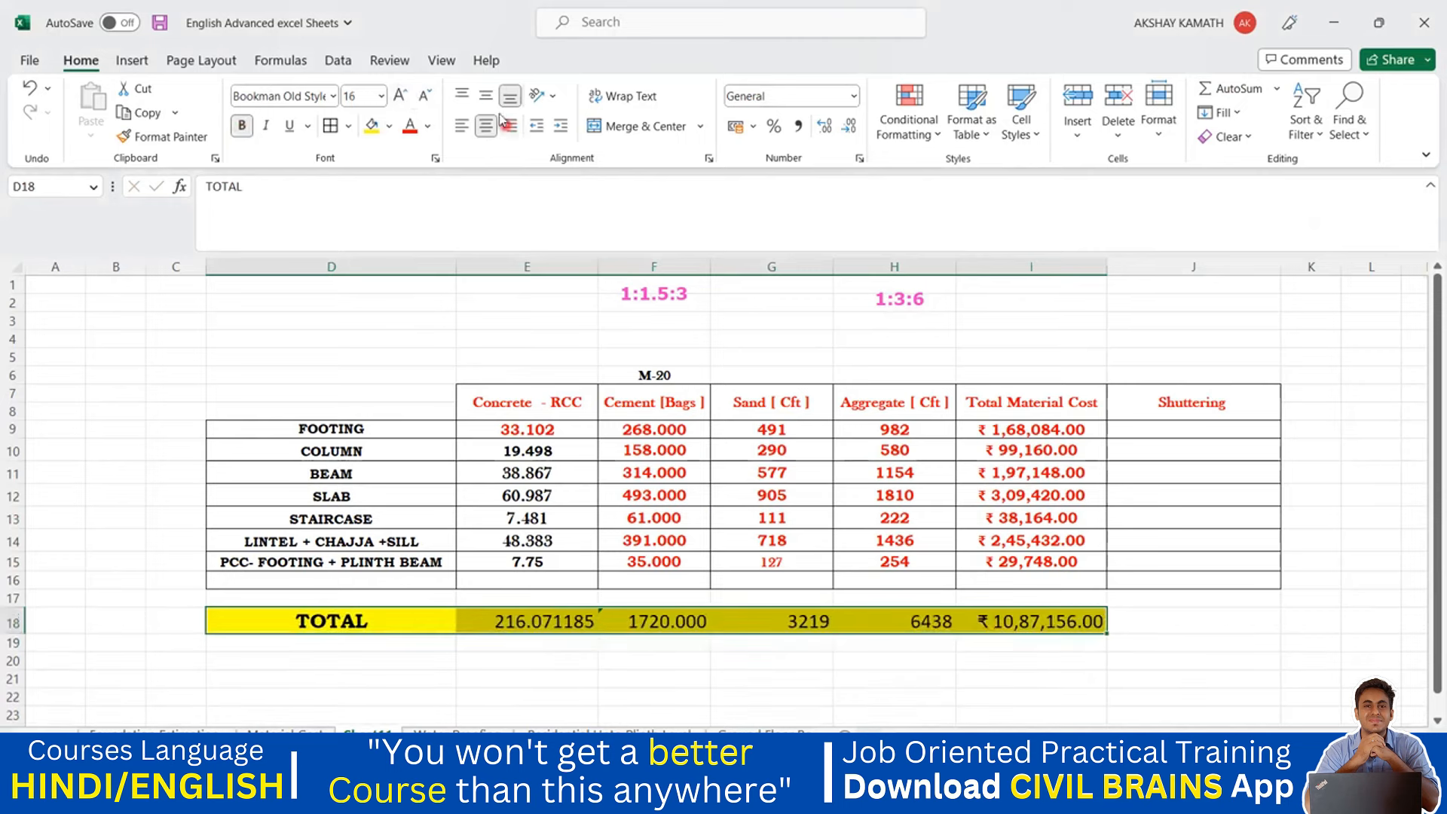
left_click(489, 98)
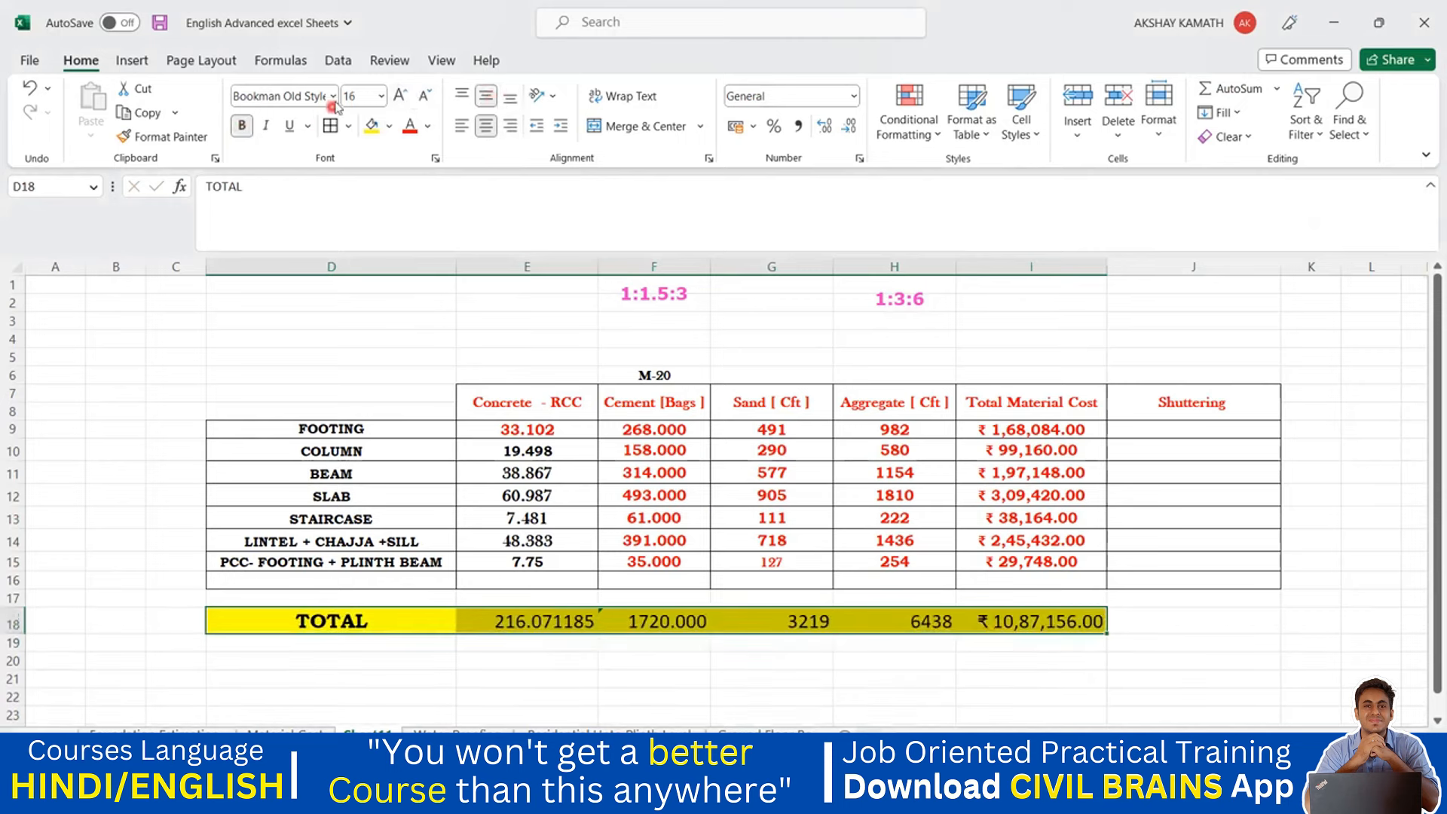
left_click(404, 96)
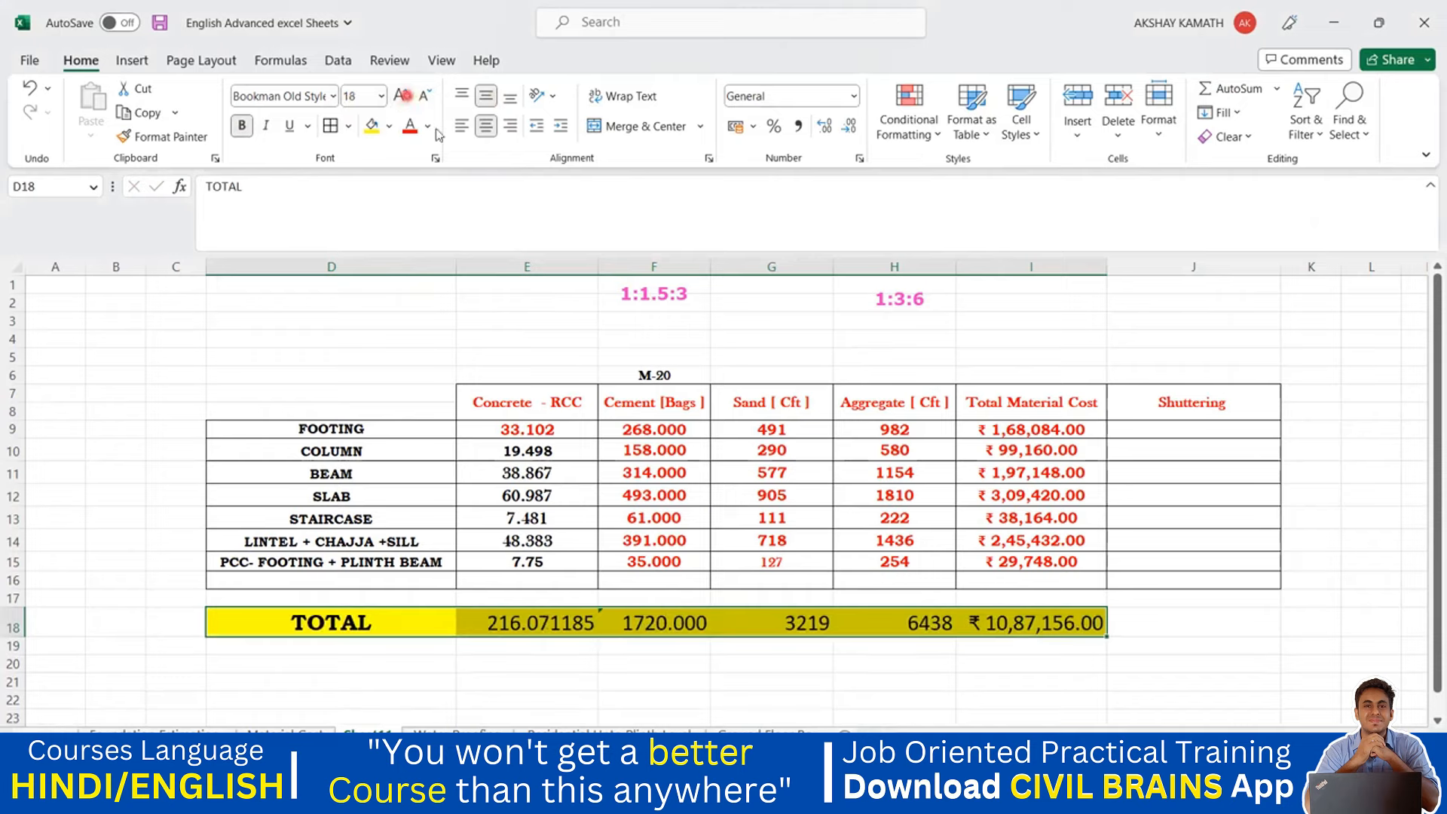
- Widen the Total Material Cost column I and the Aggregate column H slightly
left_click_drag(1102, 273, 1133, 273)
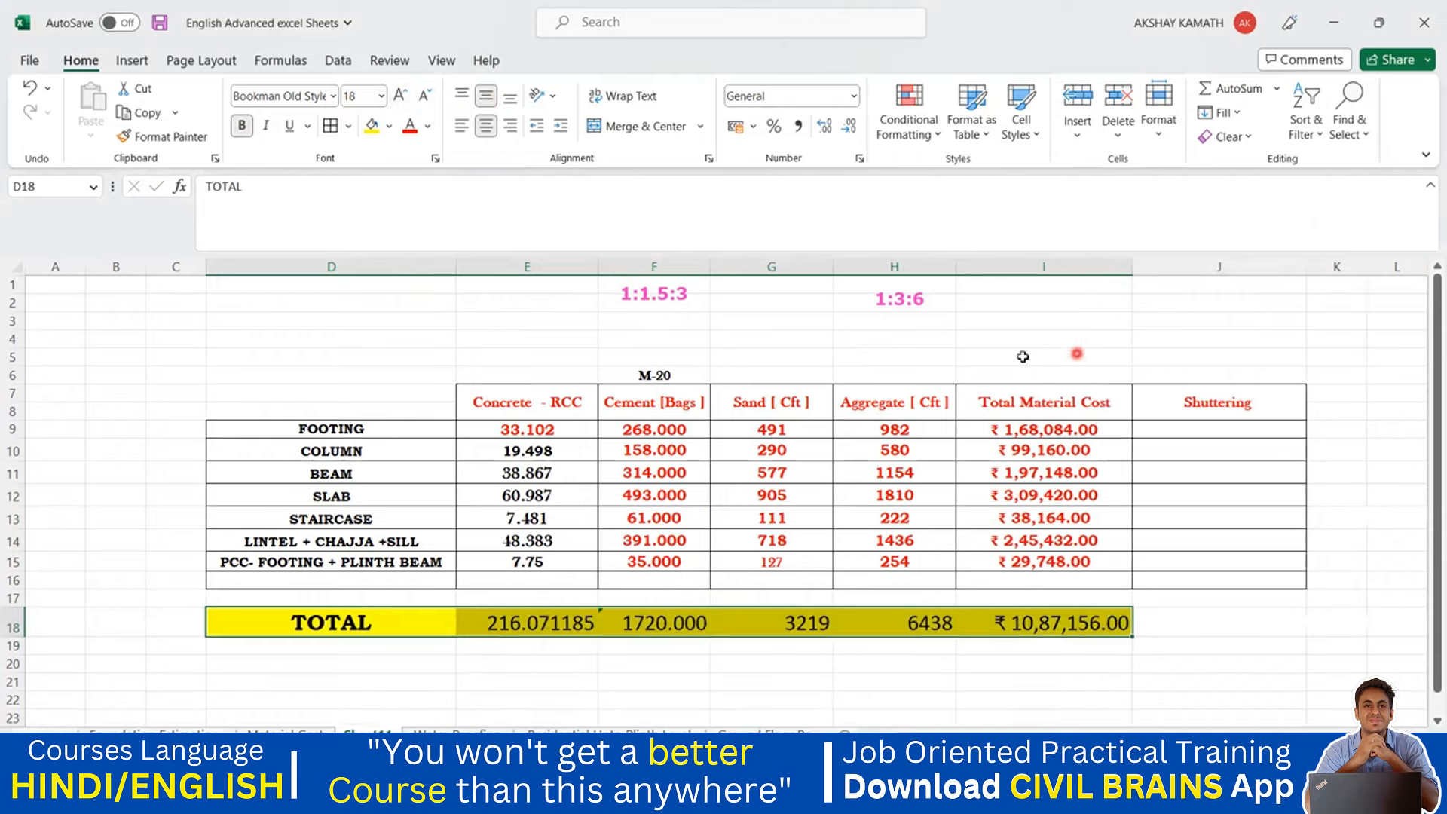
left_click_drag(956, 272, 977, 272)
left_click(981, 668)
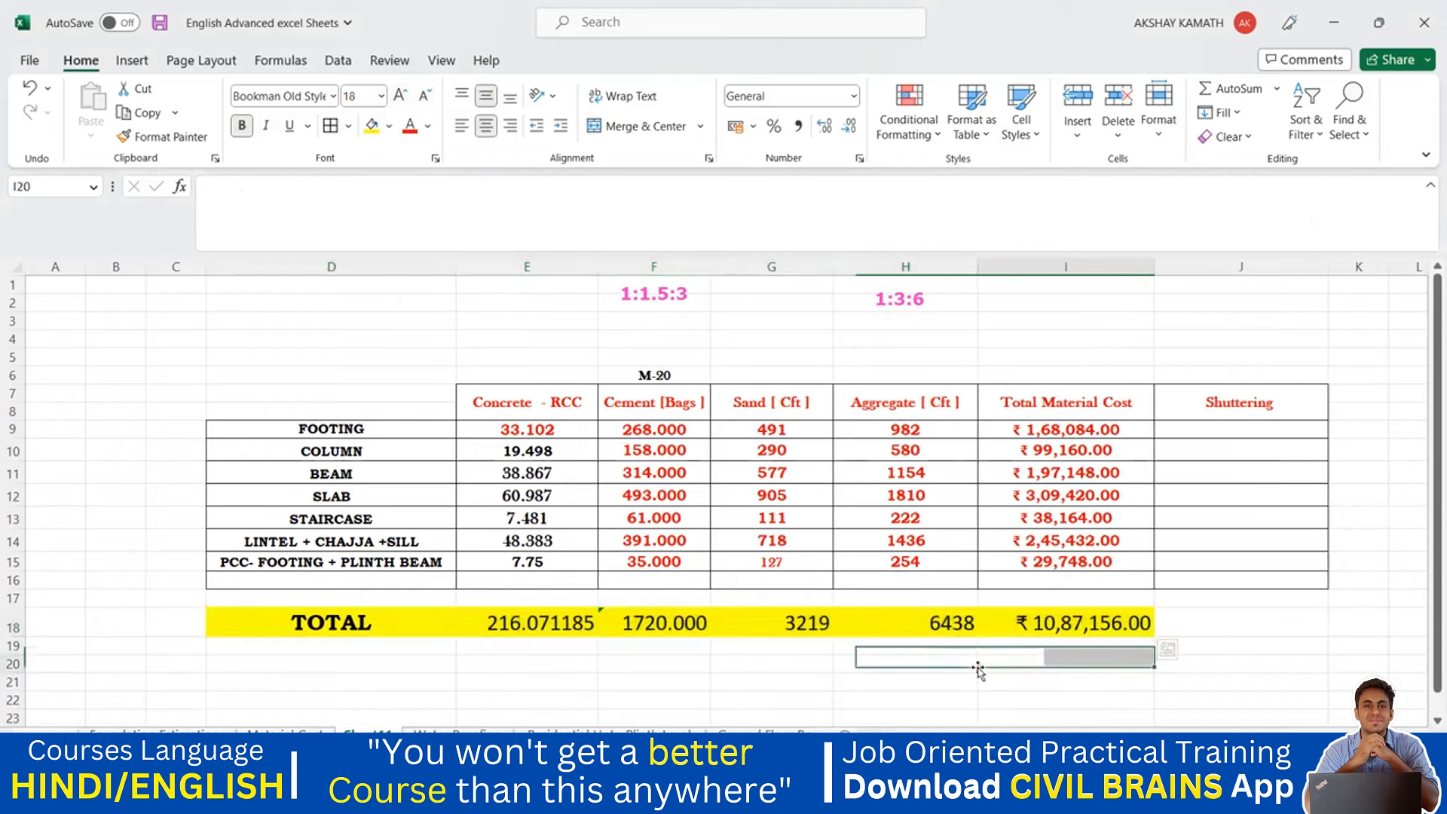
- Give each cell of the TOTAL row D18:I18 a thick outline and make its text centred and red
left_click(422, 618)
left_click_drag(558, 624, 1074, 624)
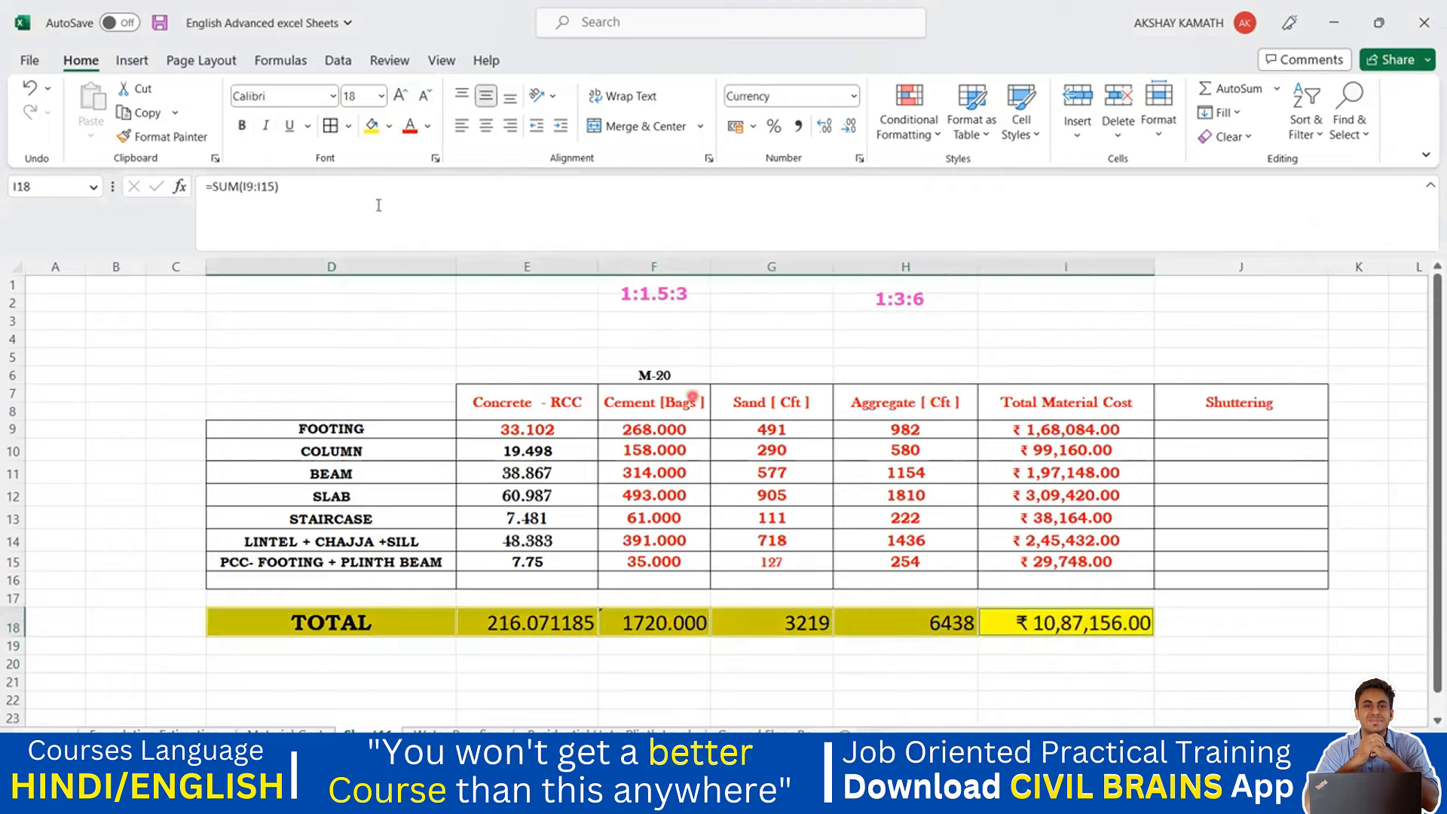
left_click(348, 126)
left_click(381, 372)
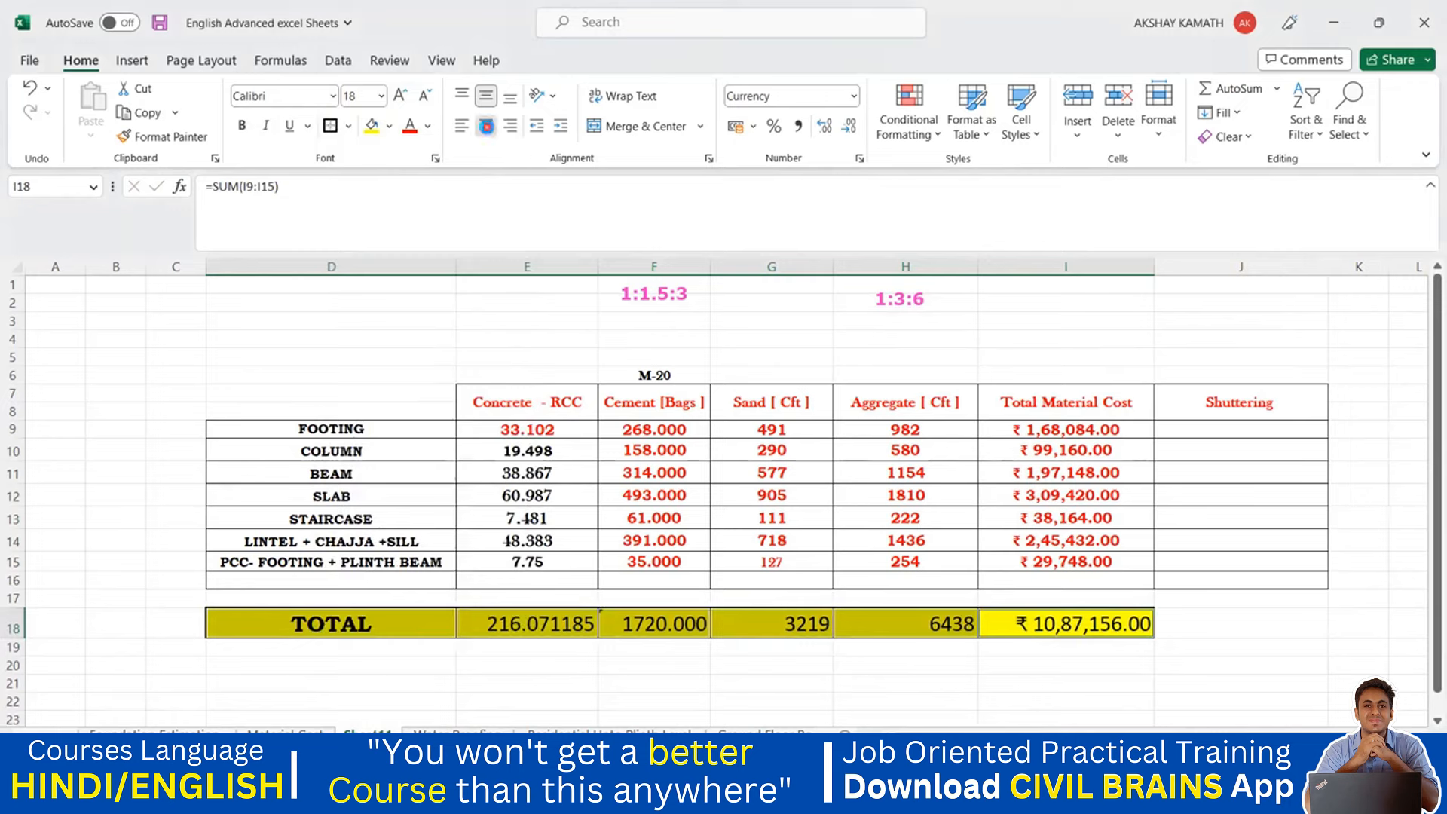
left_click(486, 125)
left_click(409, 126)
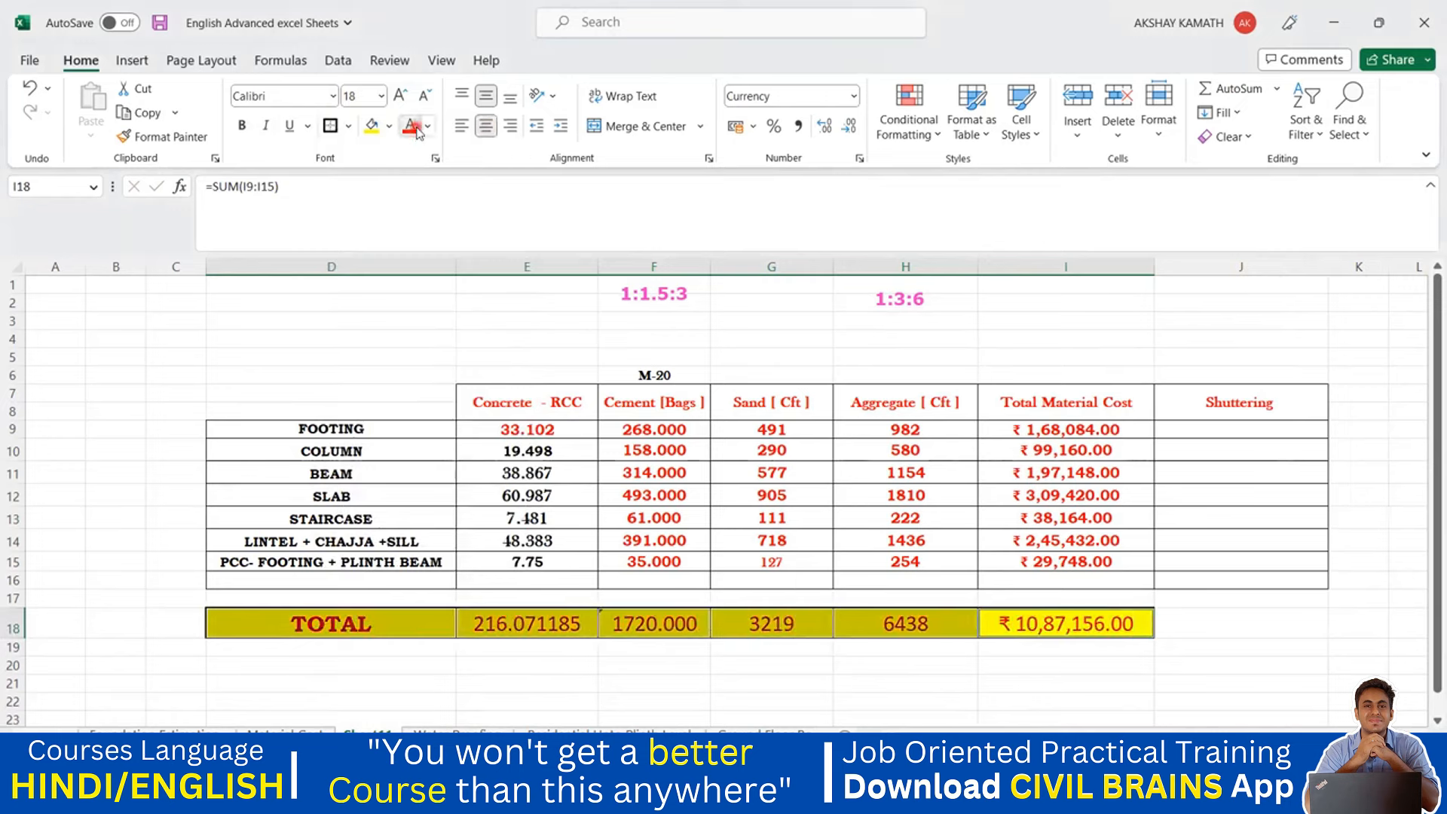
- Change the font of the TOTAL row D18:I18 to Baskerville Old Face
left_click(252, 125)
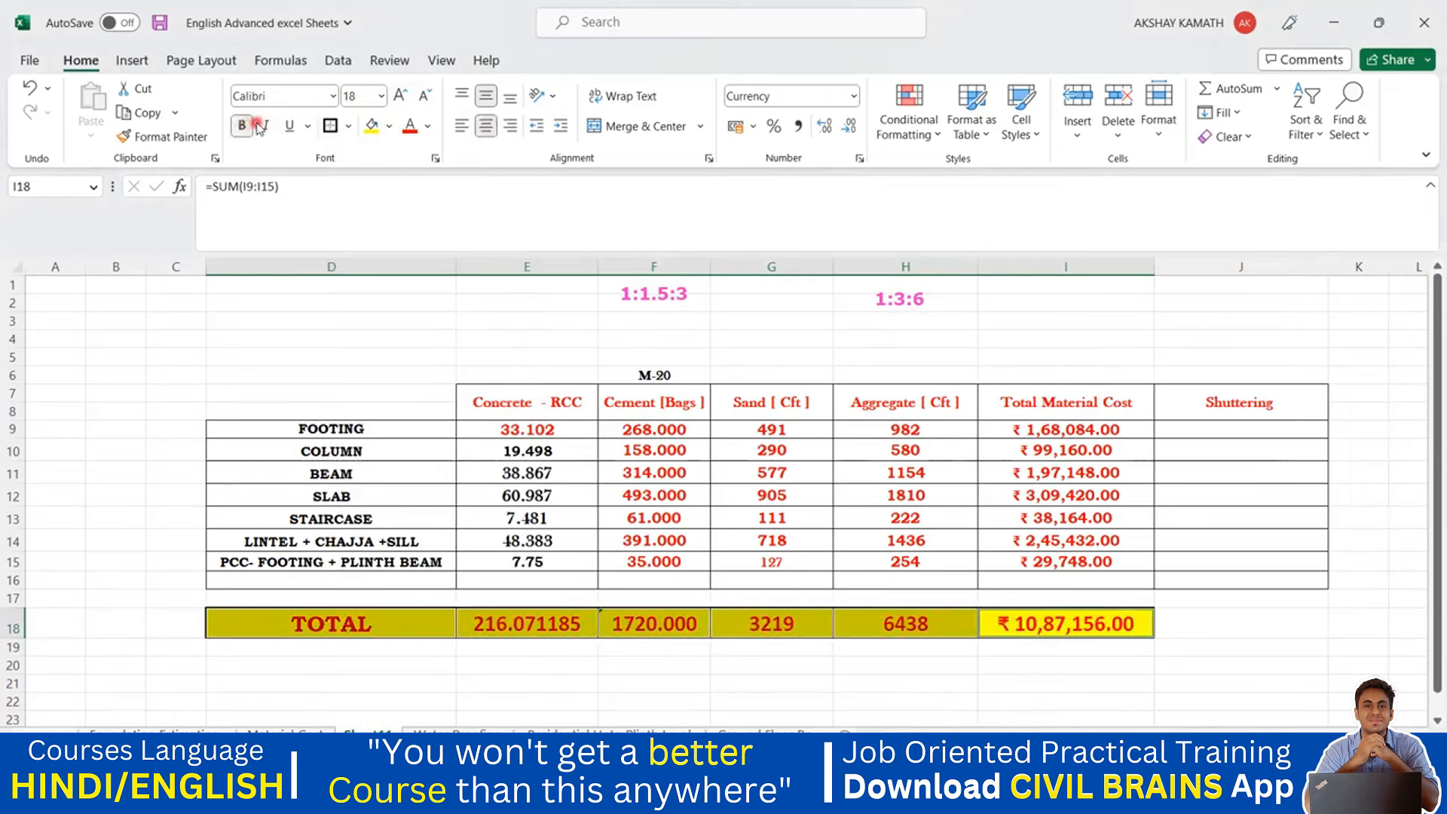
left_click(332, 95)
scroll(314, 230, "down", 10)
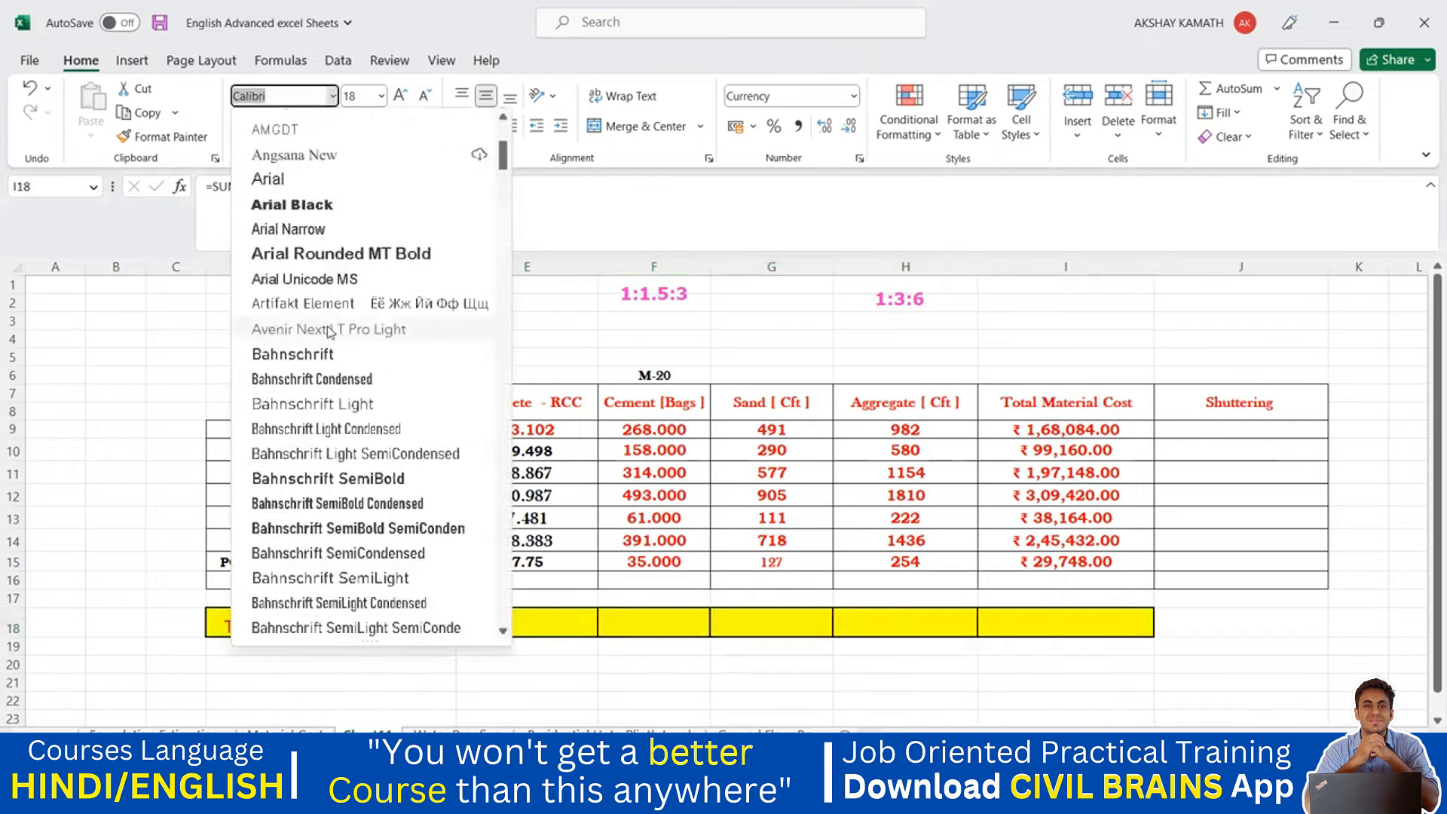
left_click(341, 481)
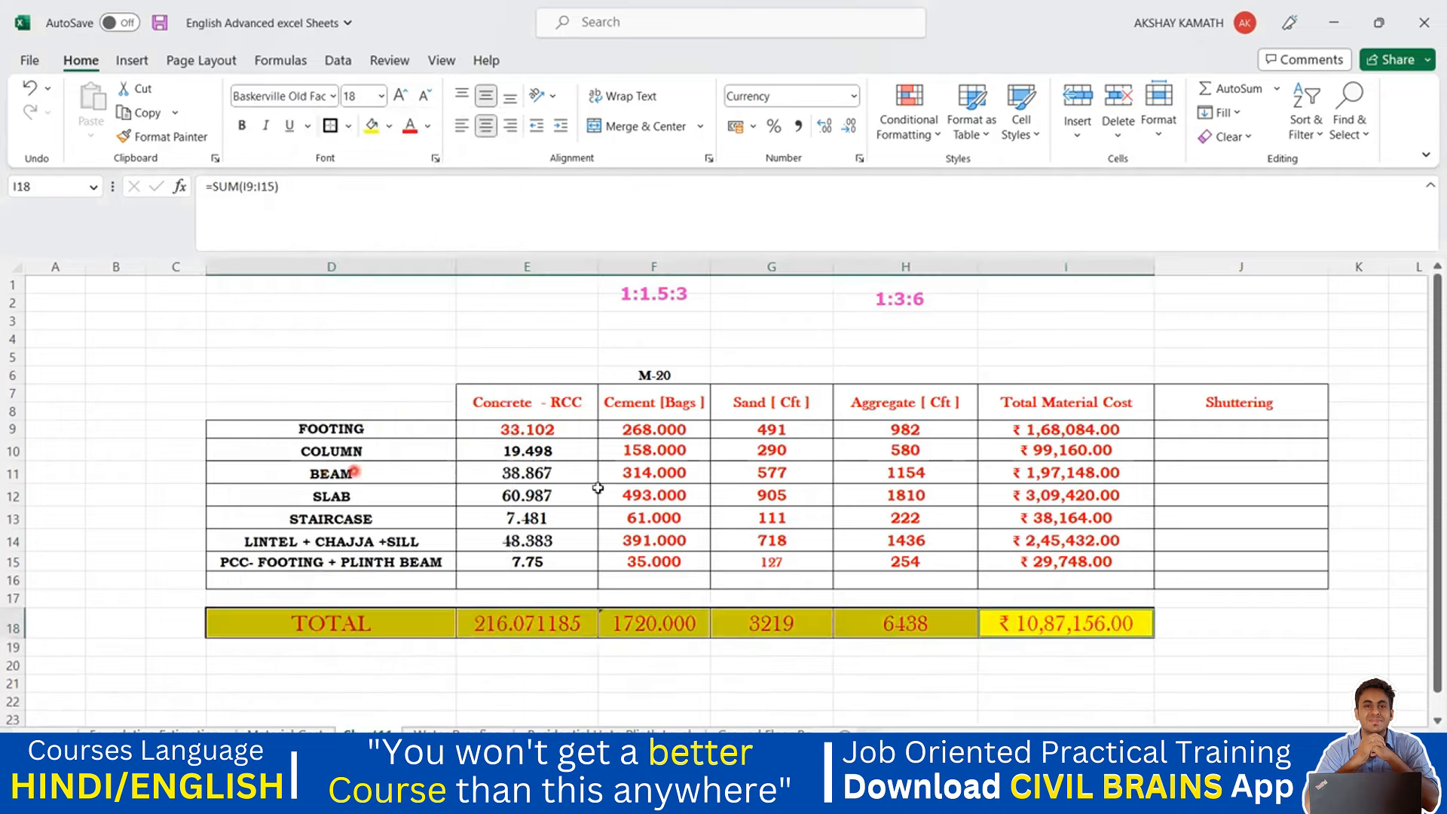
- Enter a formula in J18 that divides the total material cost I18 by 80
left_click(1234, 612)
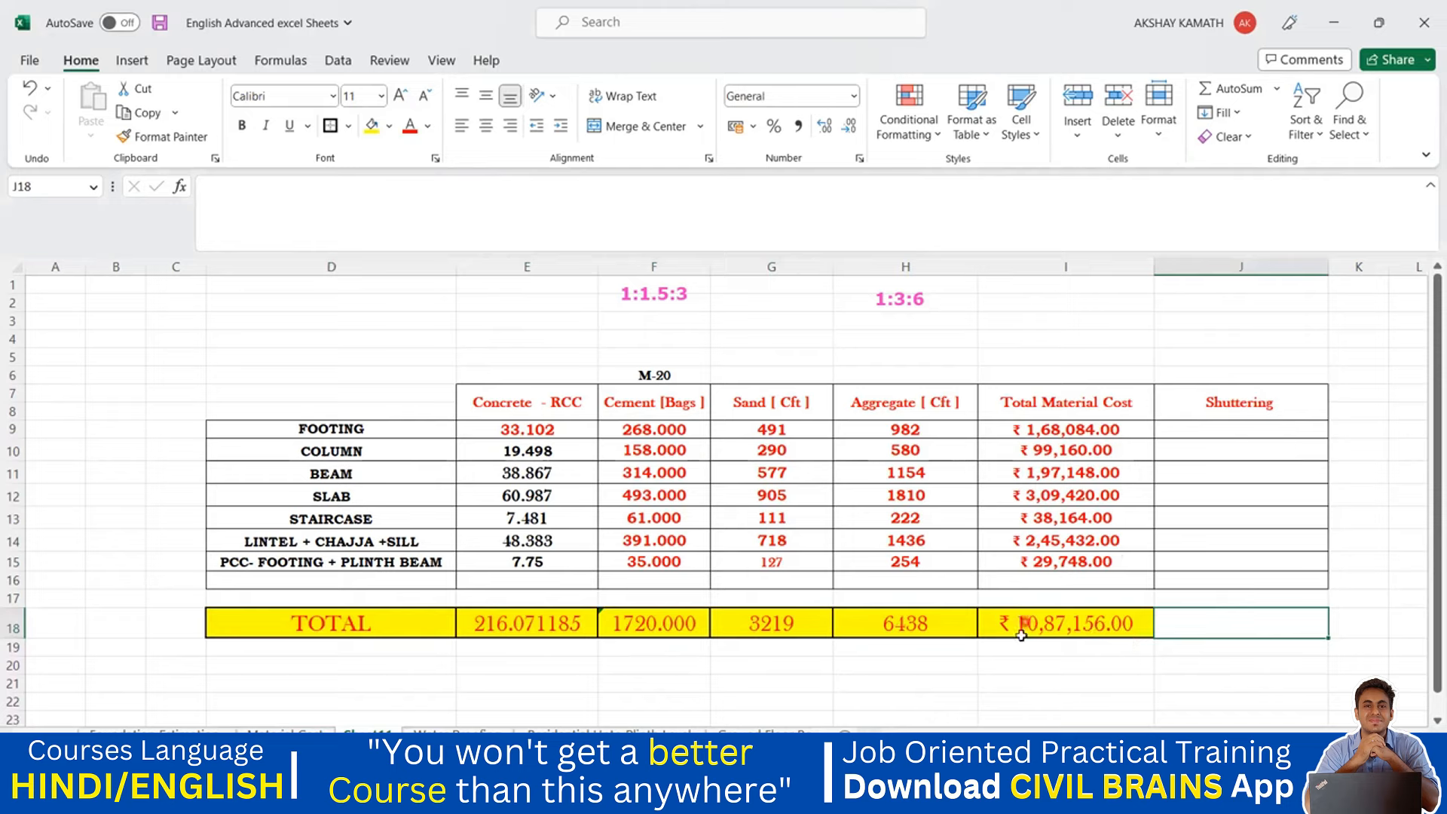
type("+")
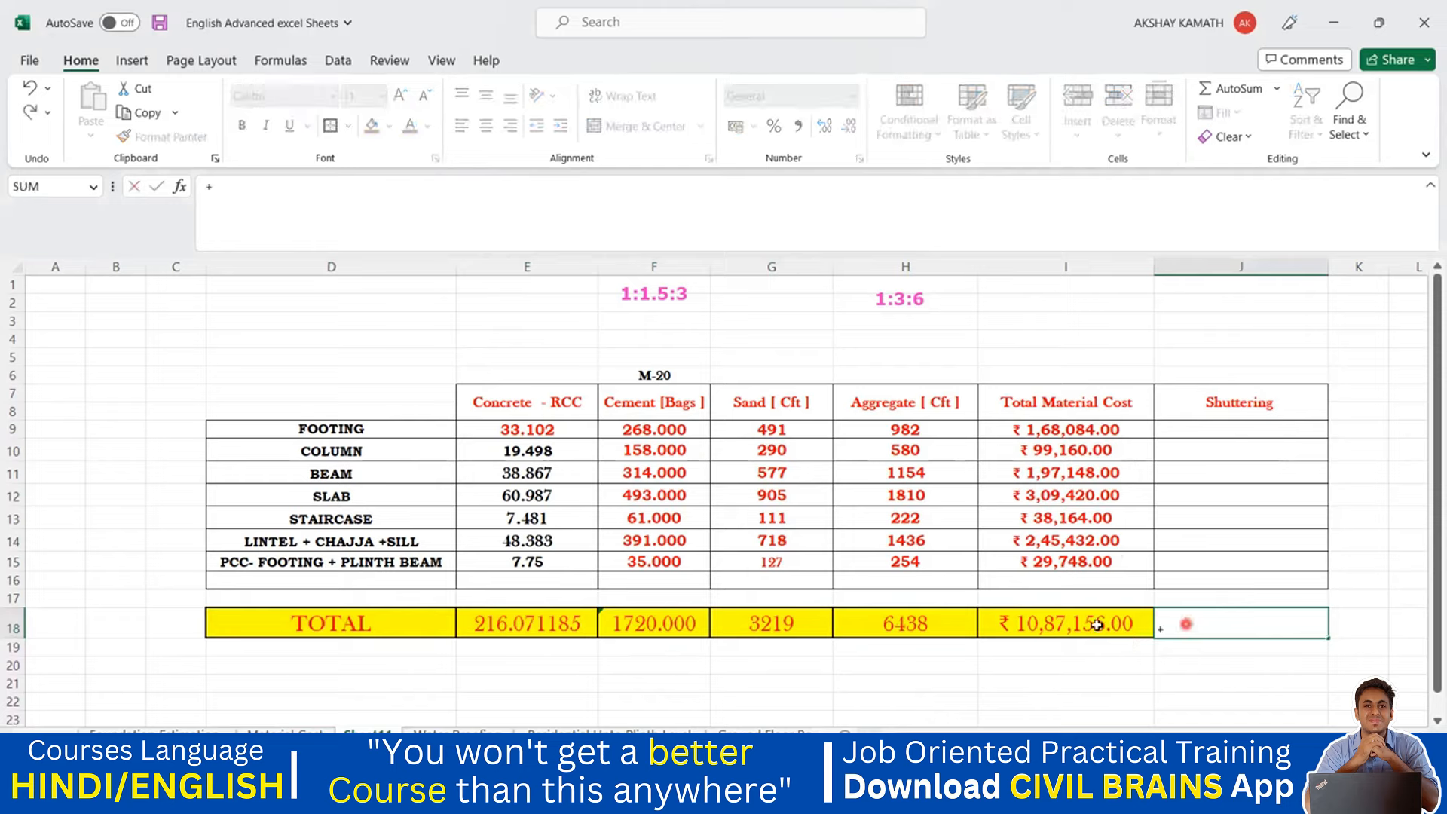
left_click(1096, 624)
type("/")
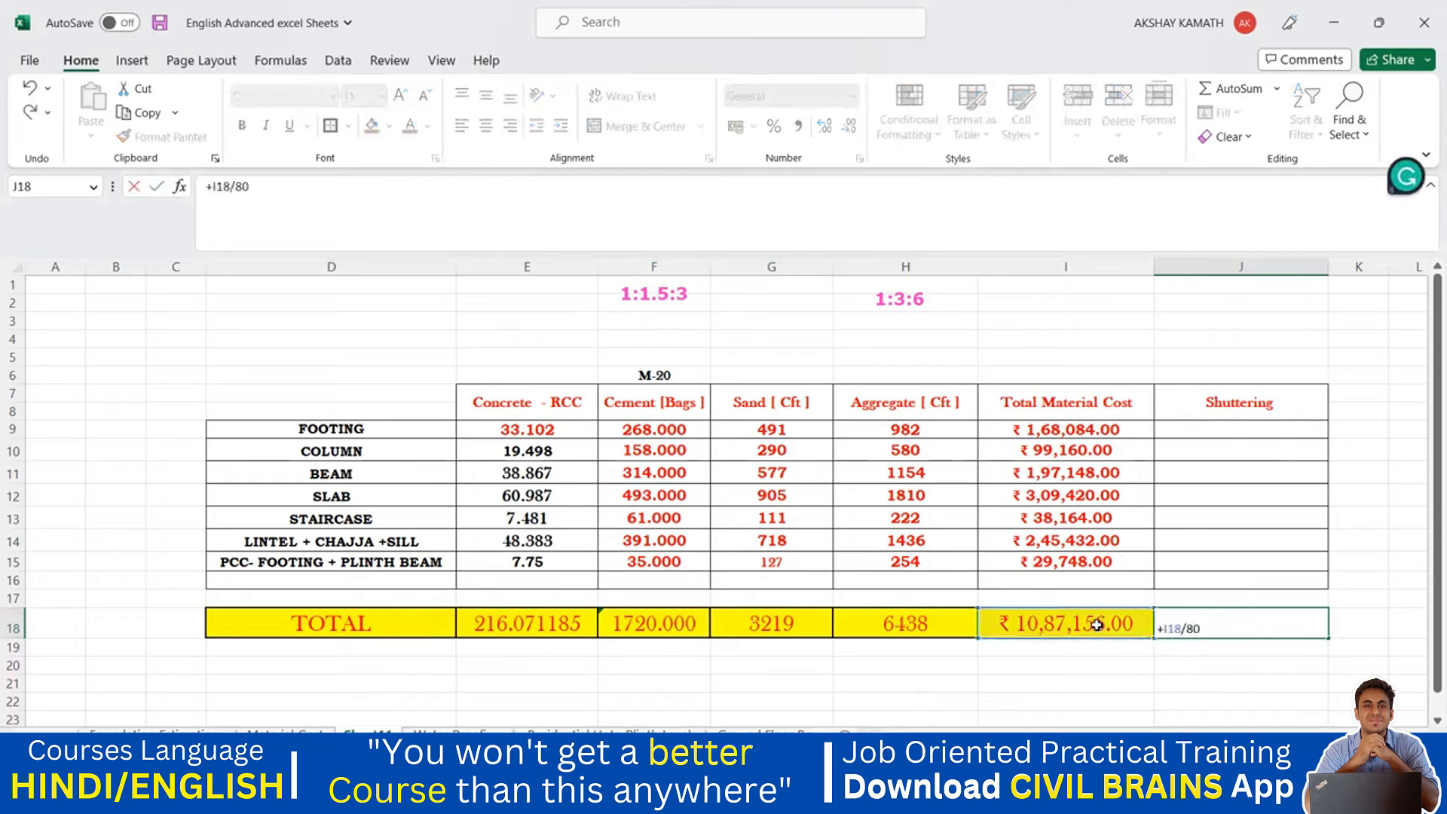
type("80")
key("Return")
left_click(1231, 617)
right_click(1230, 617)
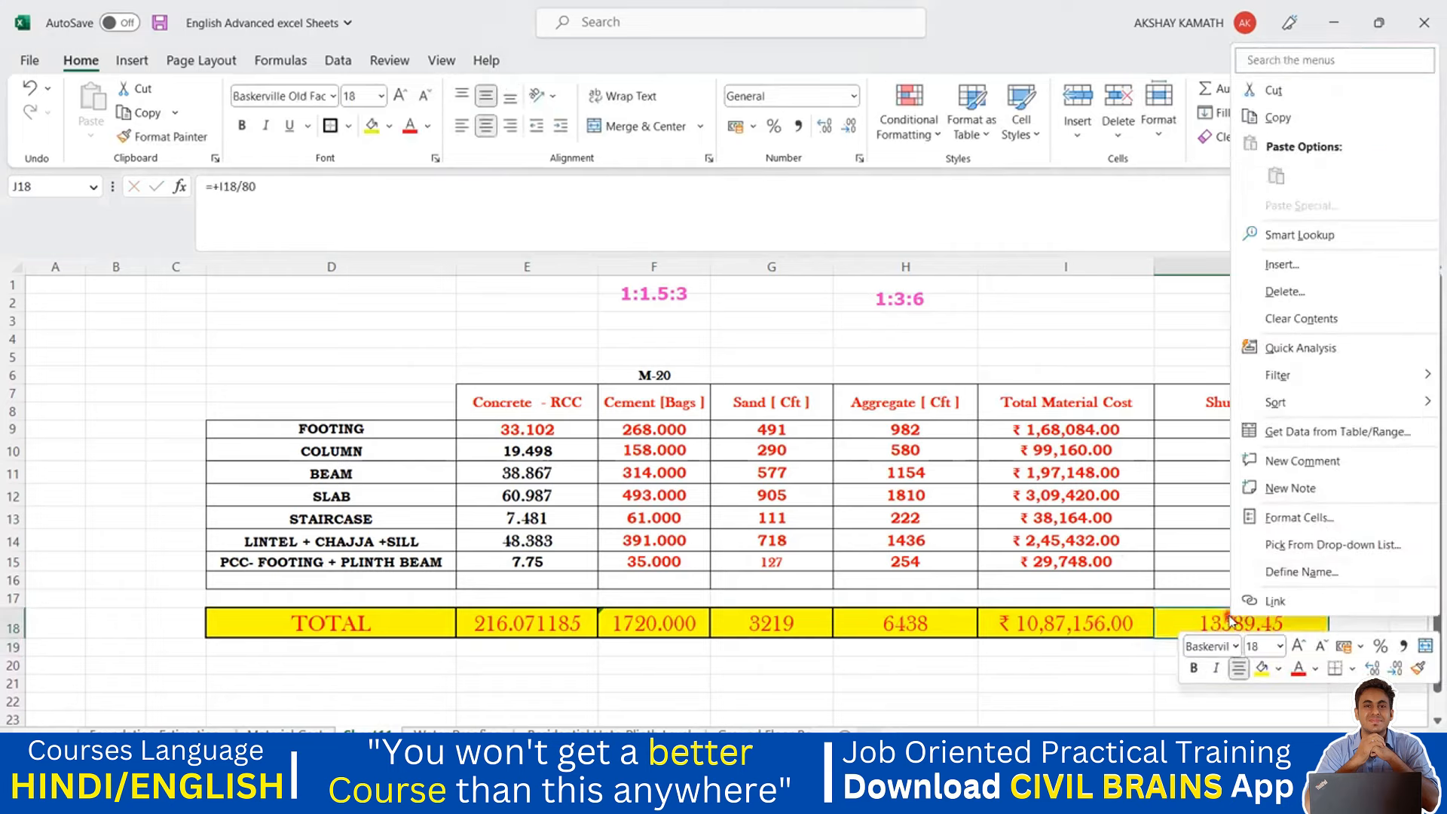
left_click(1313, 512)
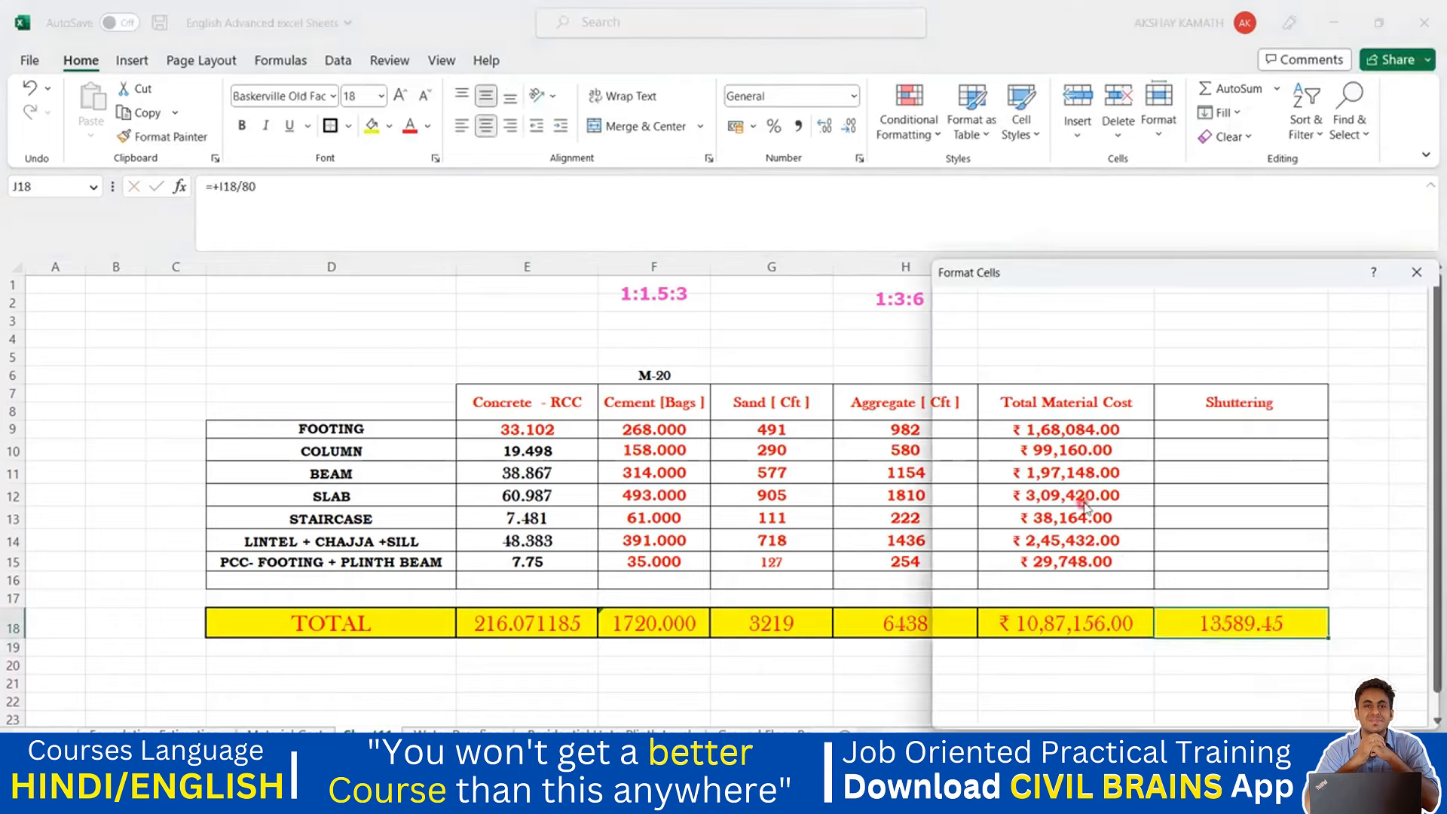
left_click(1417, 272)
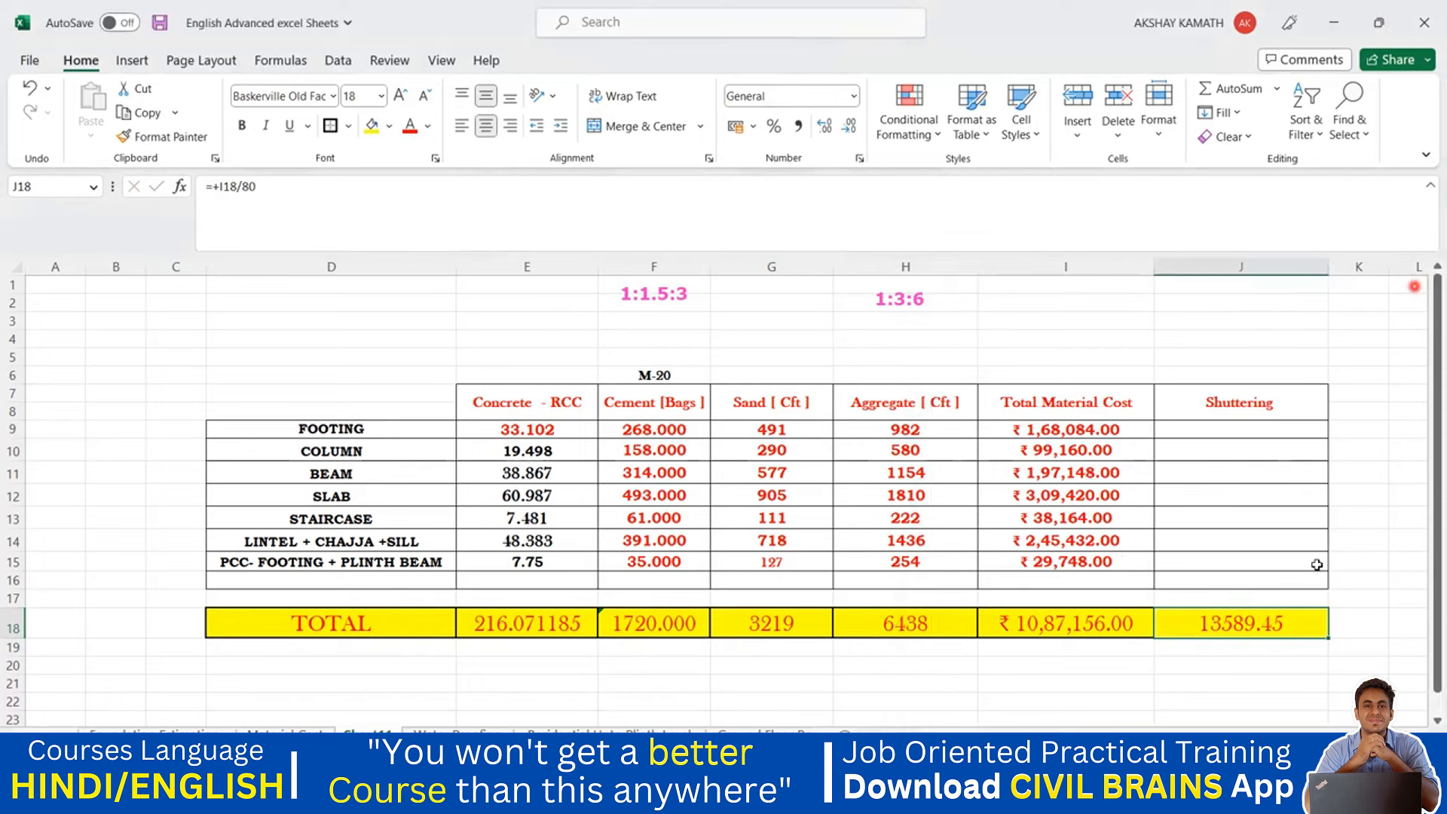
- Format the divided cost in J18 as Currency with the $ symbol and two decimal places
right_click(1274, 627)
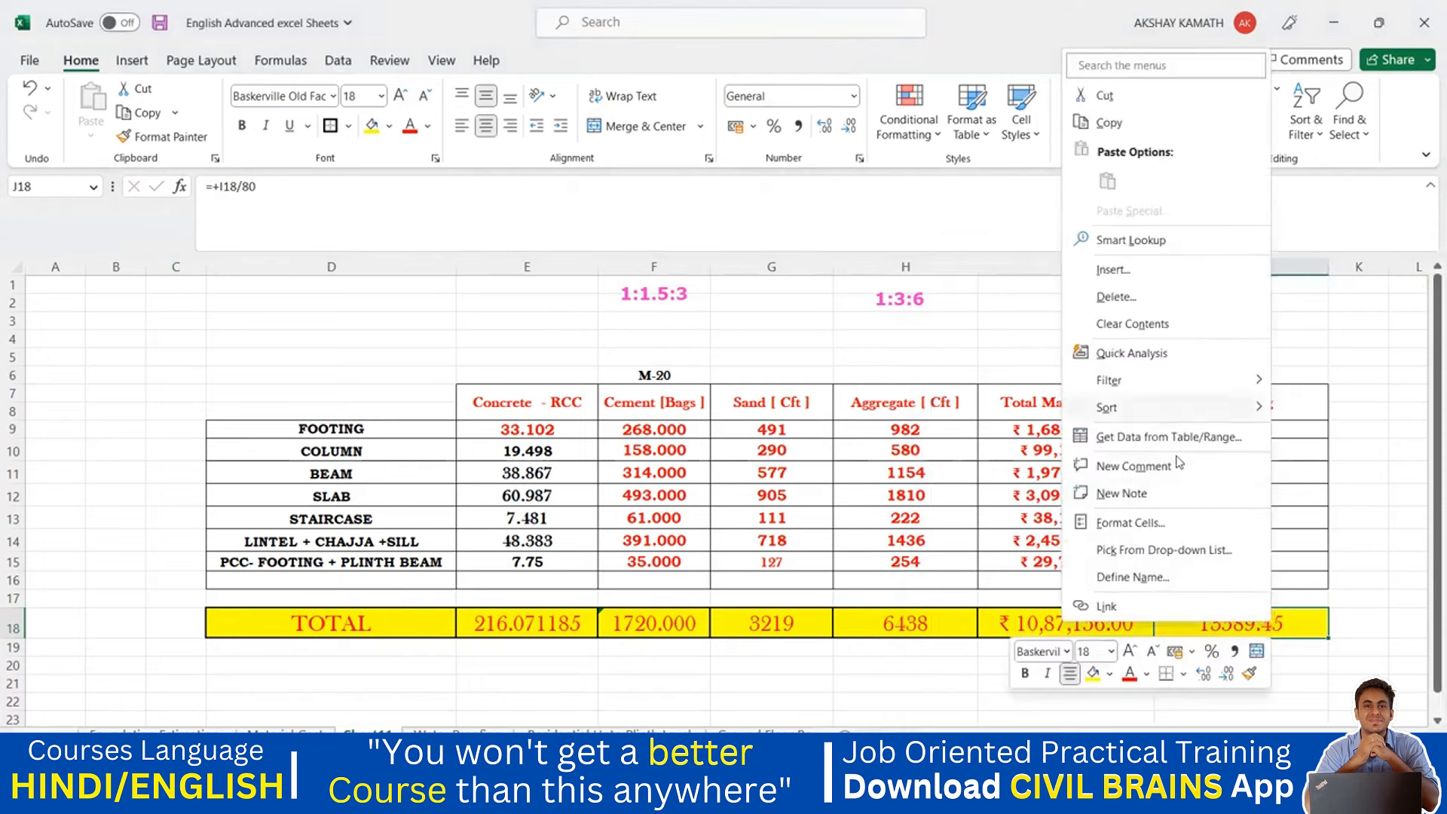
left_click(1176, 522)
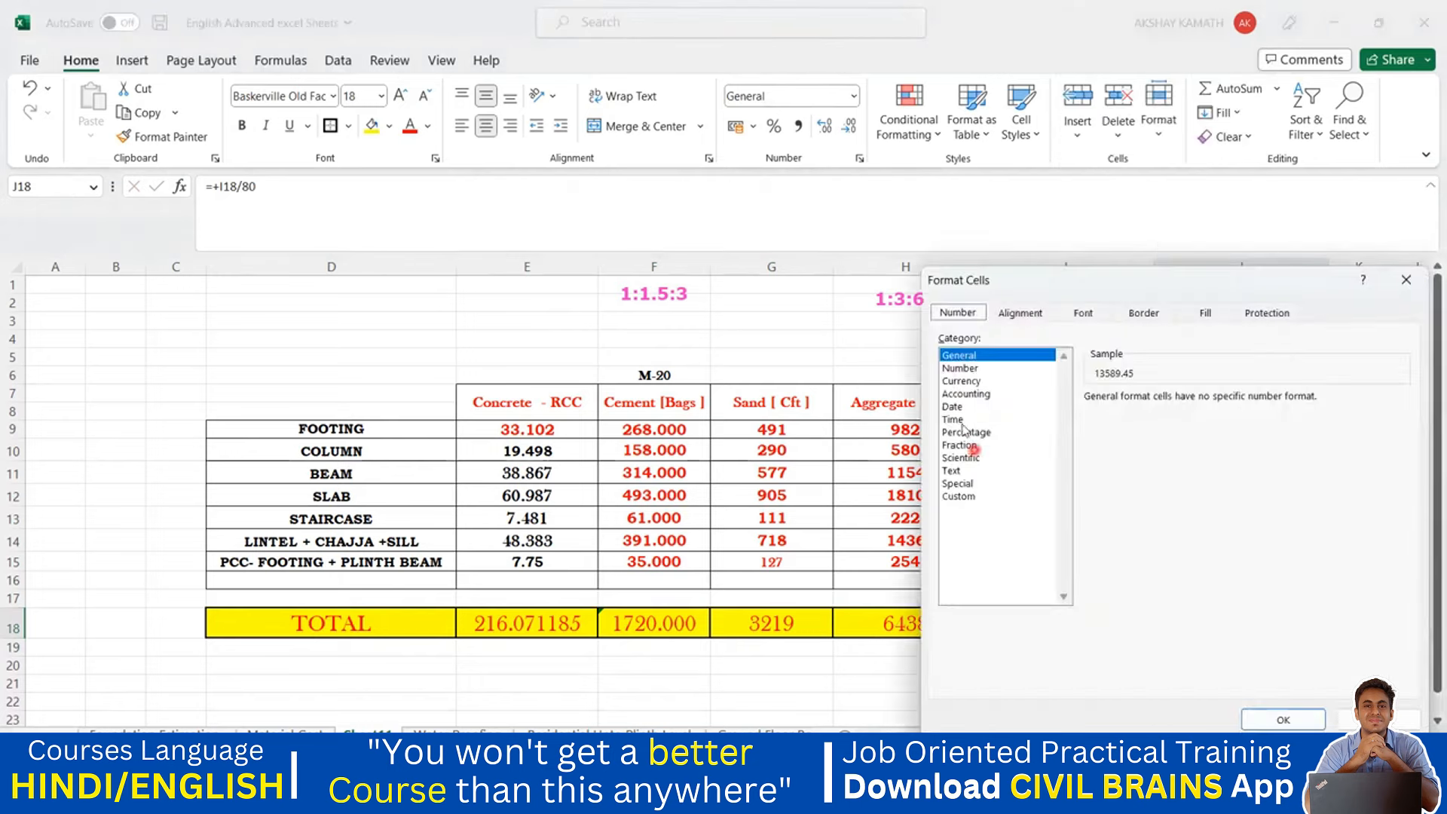
left_click(961, 381)
left_click(1198, 423)
scroll(1206, 625, "down", 1)
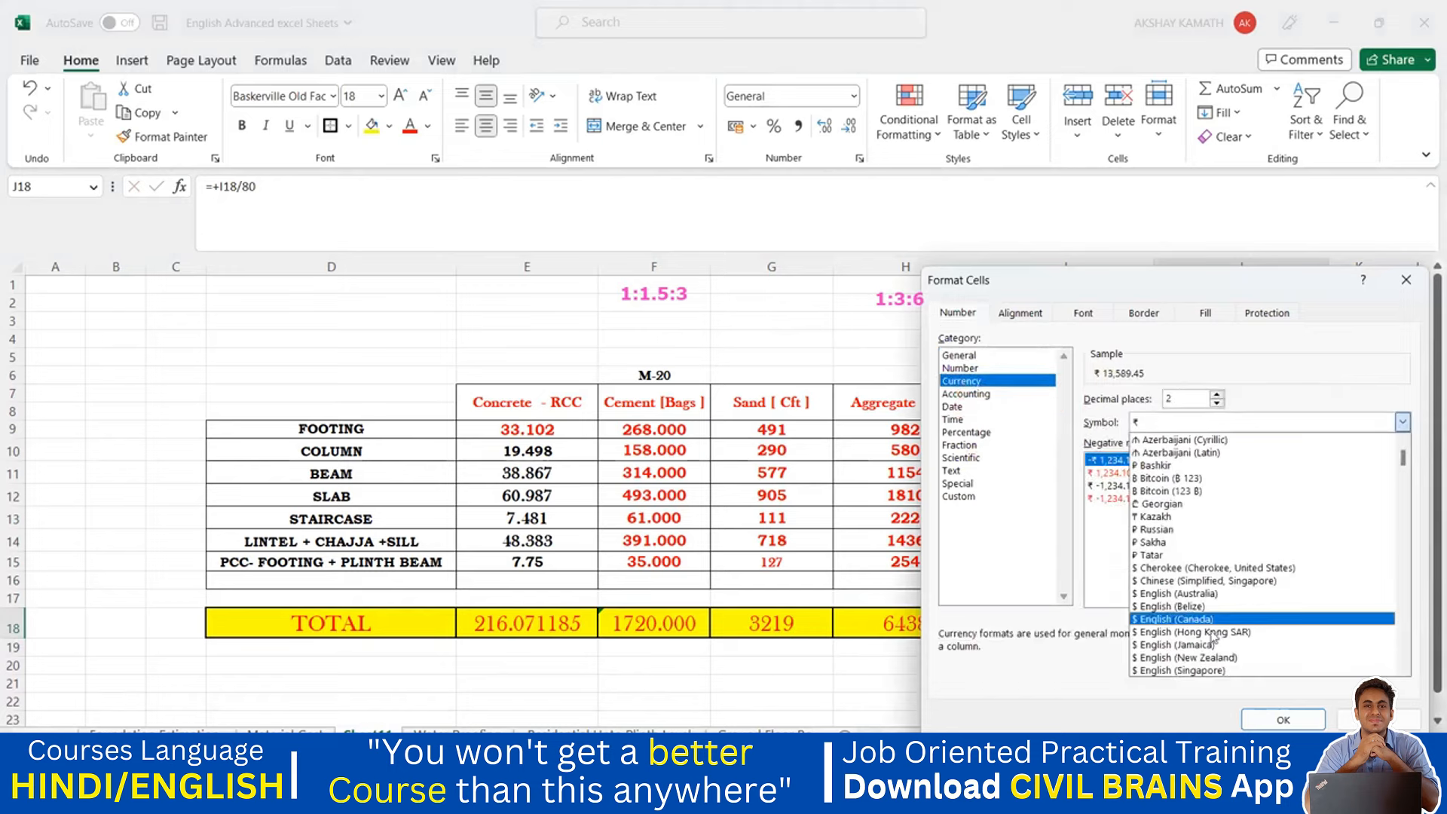
left_click(1211, 630)
left_click(1283, 720)
left_click(1264, 680)
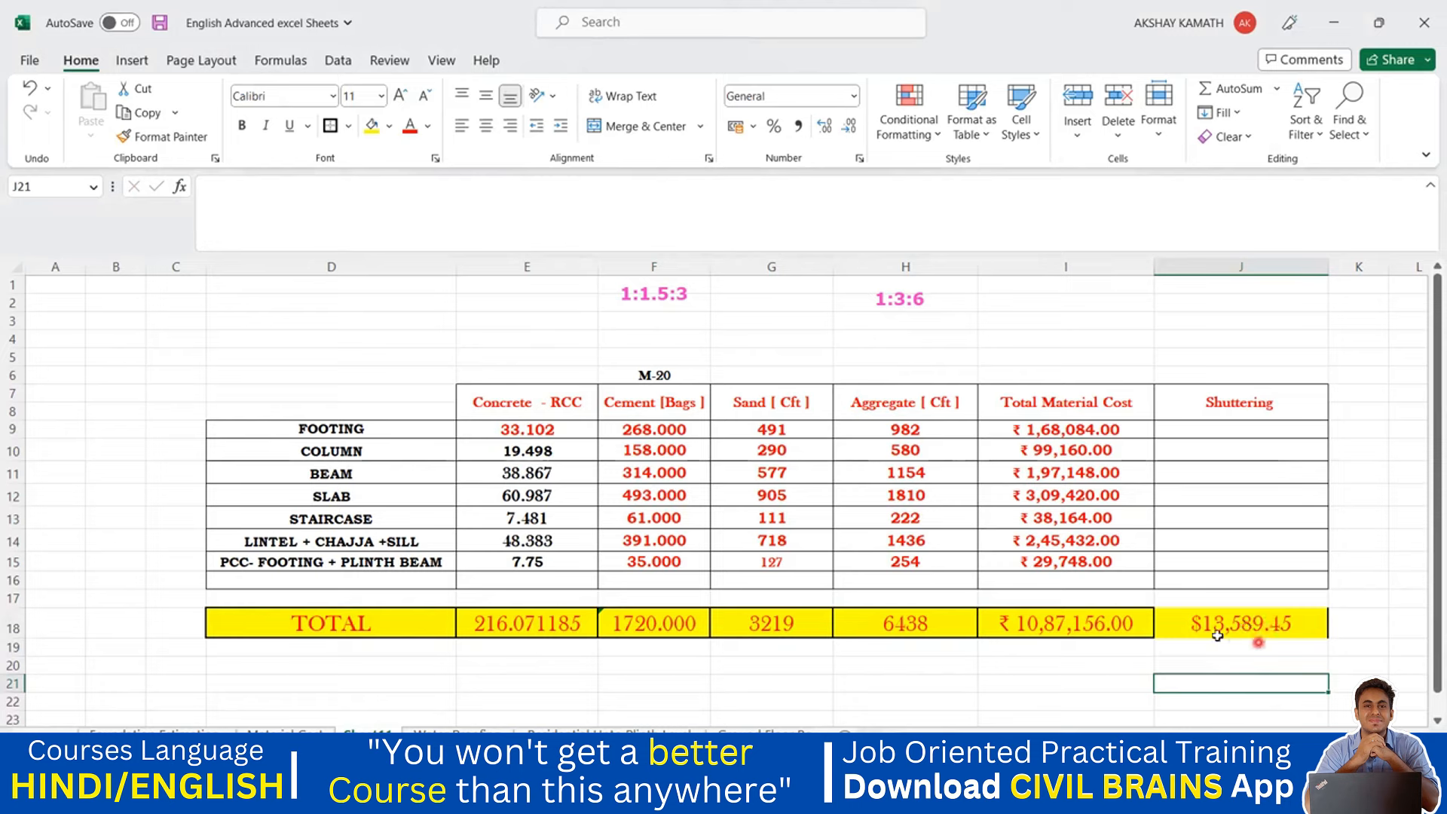
left_click(1257, 664)
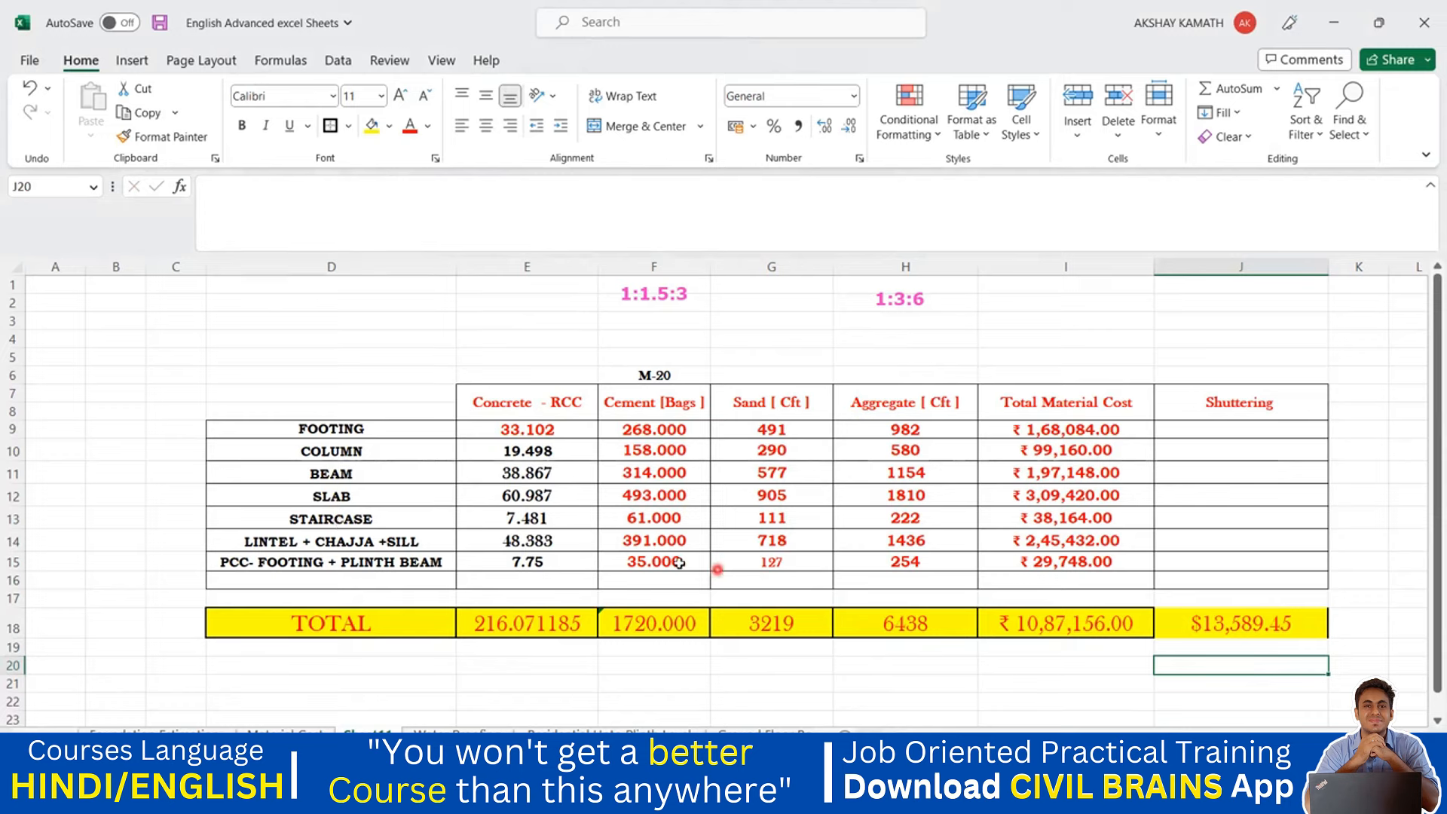
left_click(1131, 682)
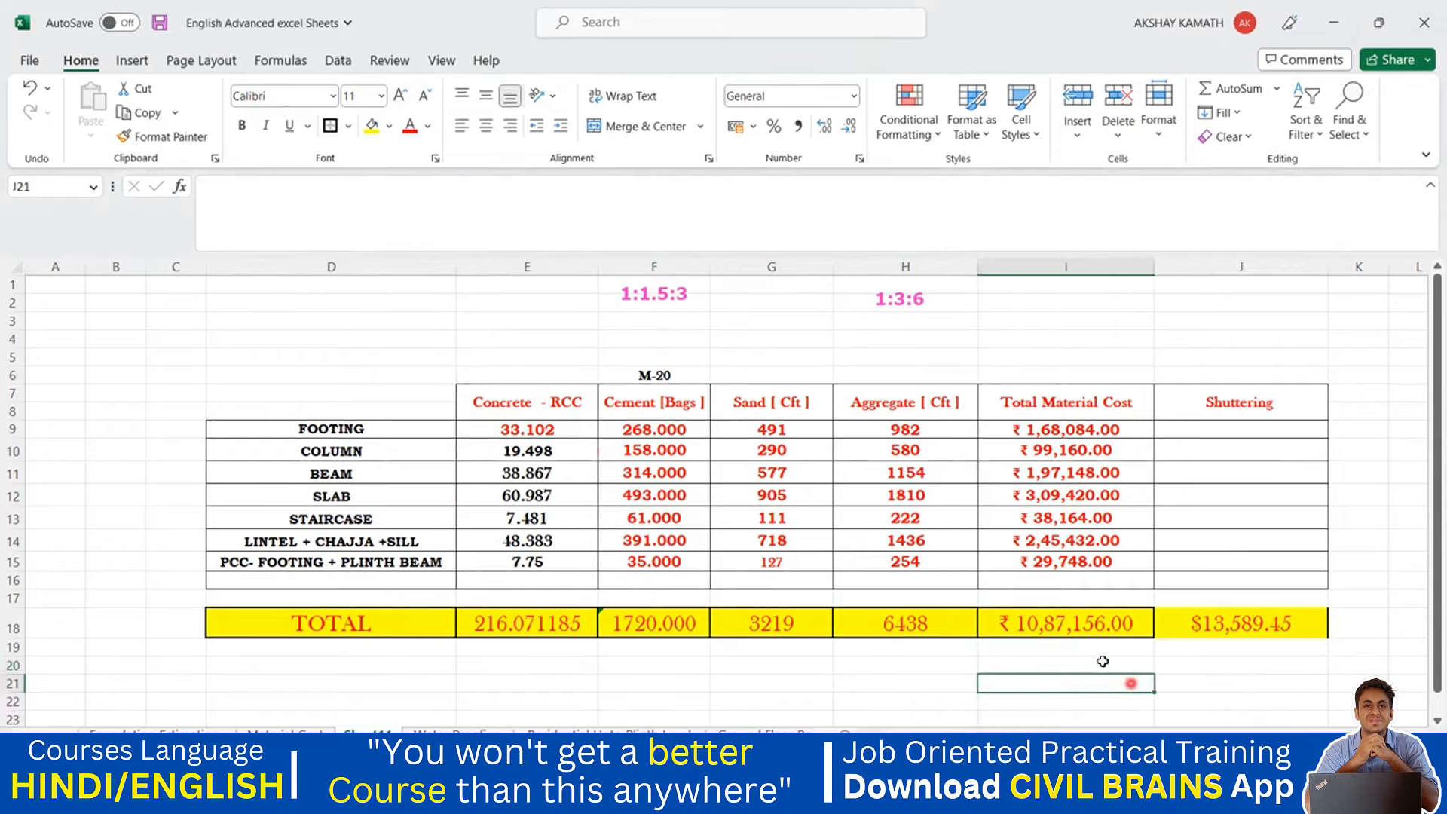
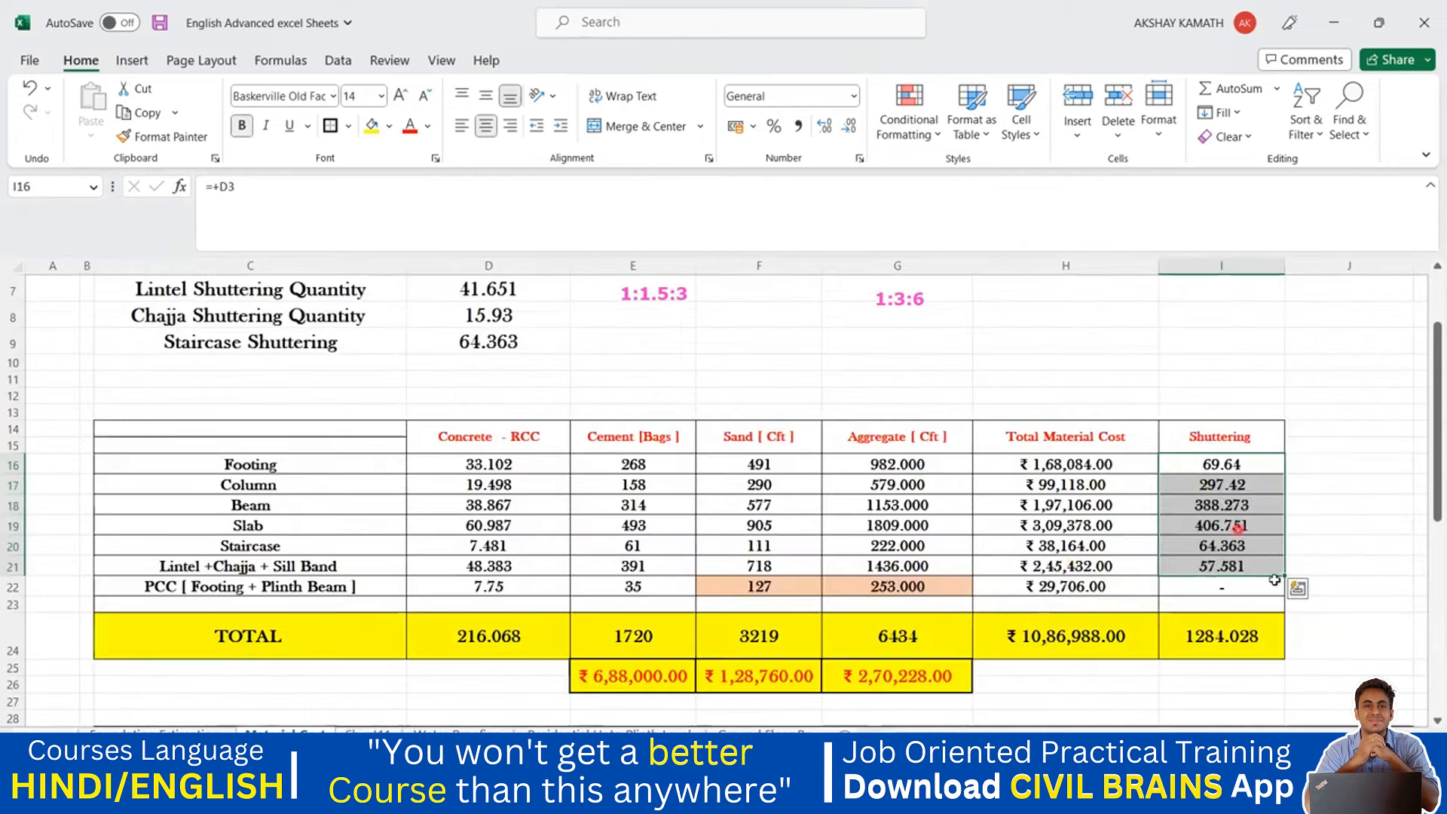
- Check the cement, sand and aggregate cost formulas below the TOTAL row on the Material Cost sheet, and return to Sheet11
left_click(1095, 701)
scroll(1081, 673, "down", 1)
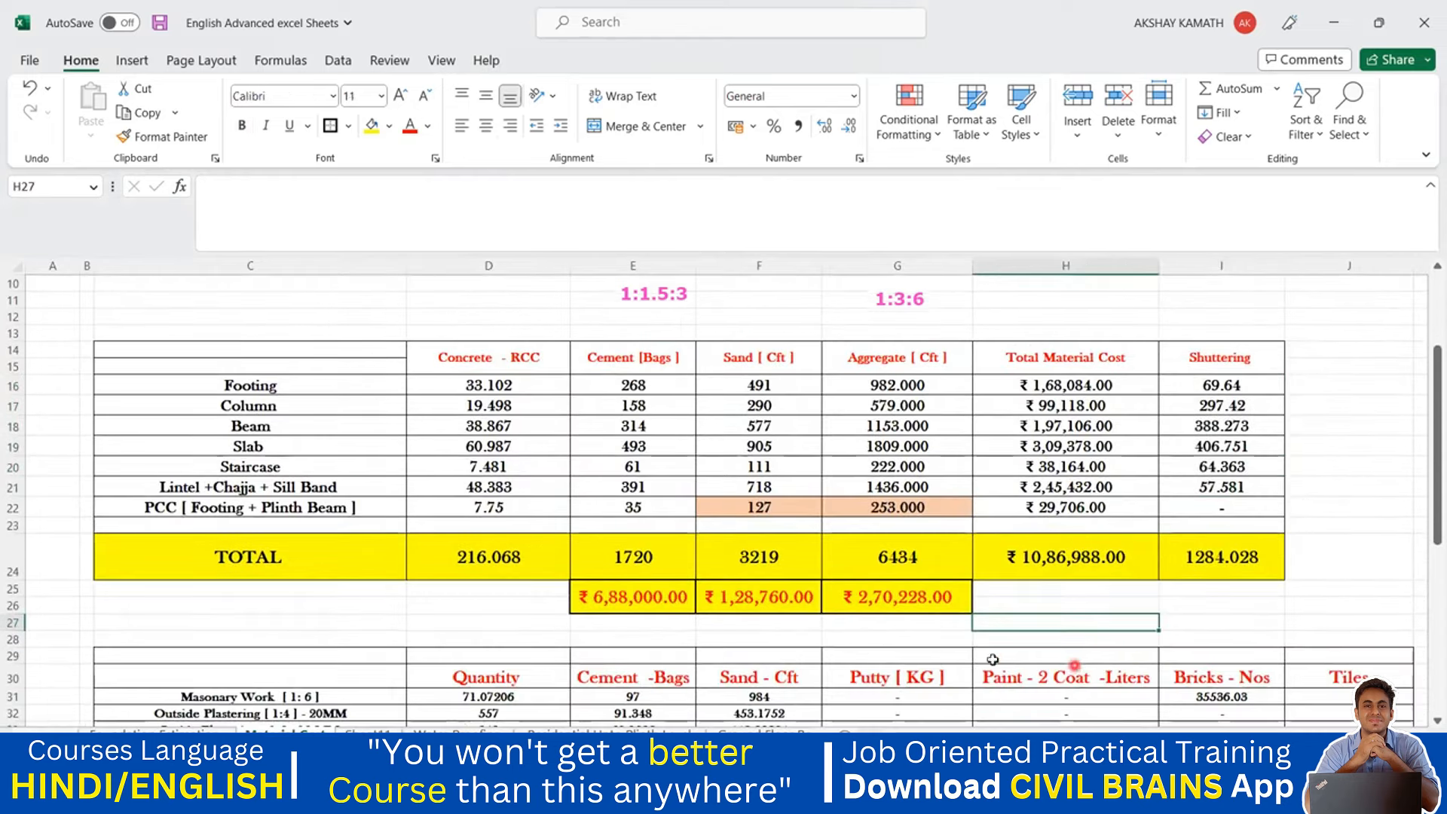
left_click(633, 601)
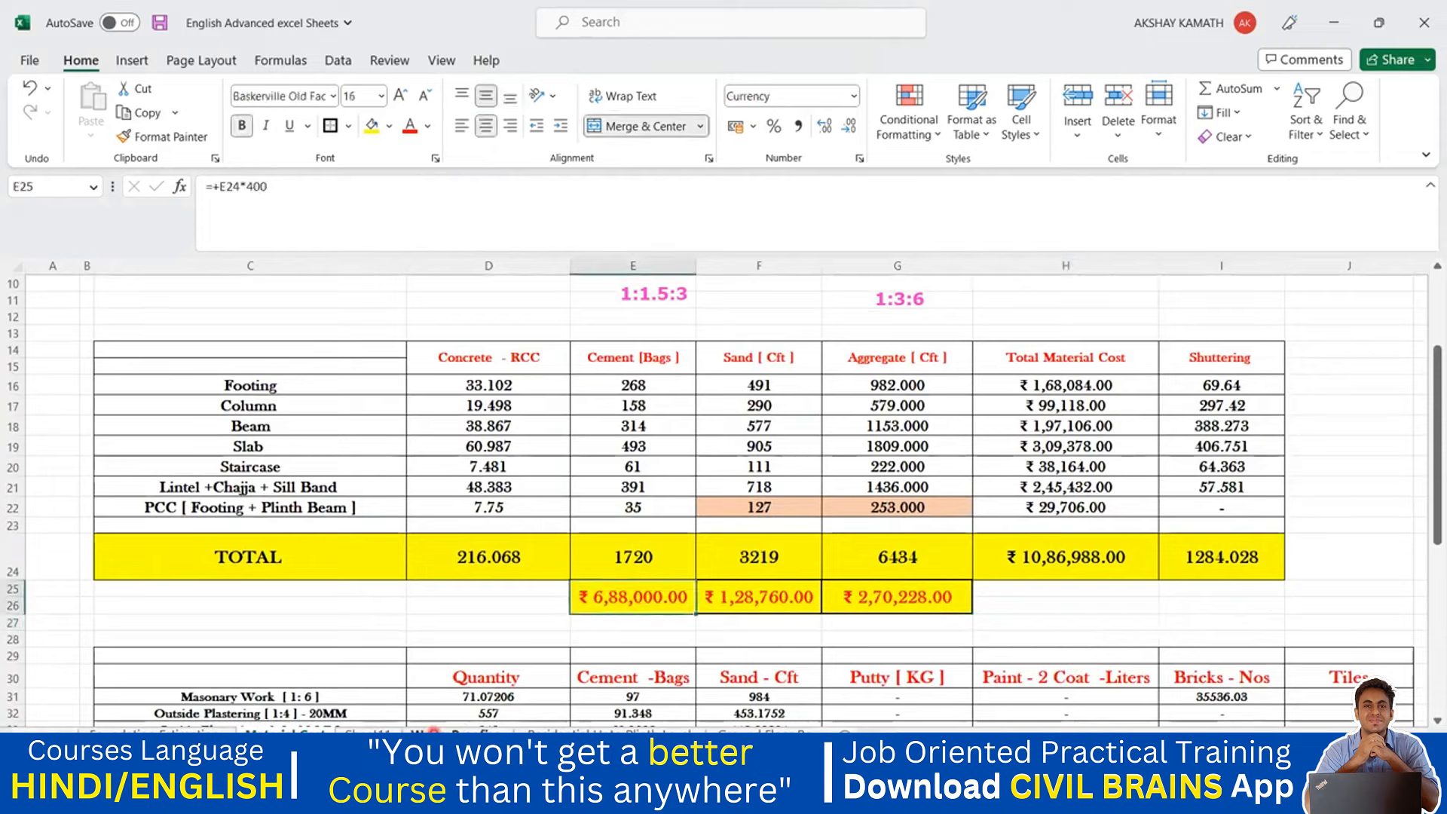
left_click(895, 603)
left_click(701, 601)
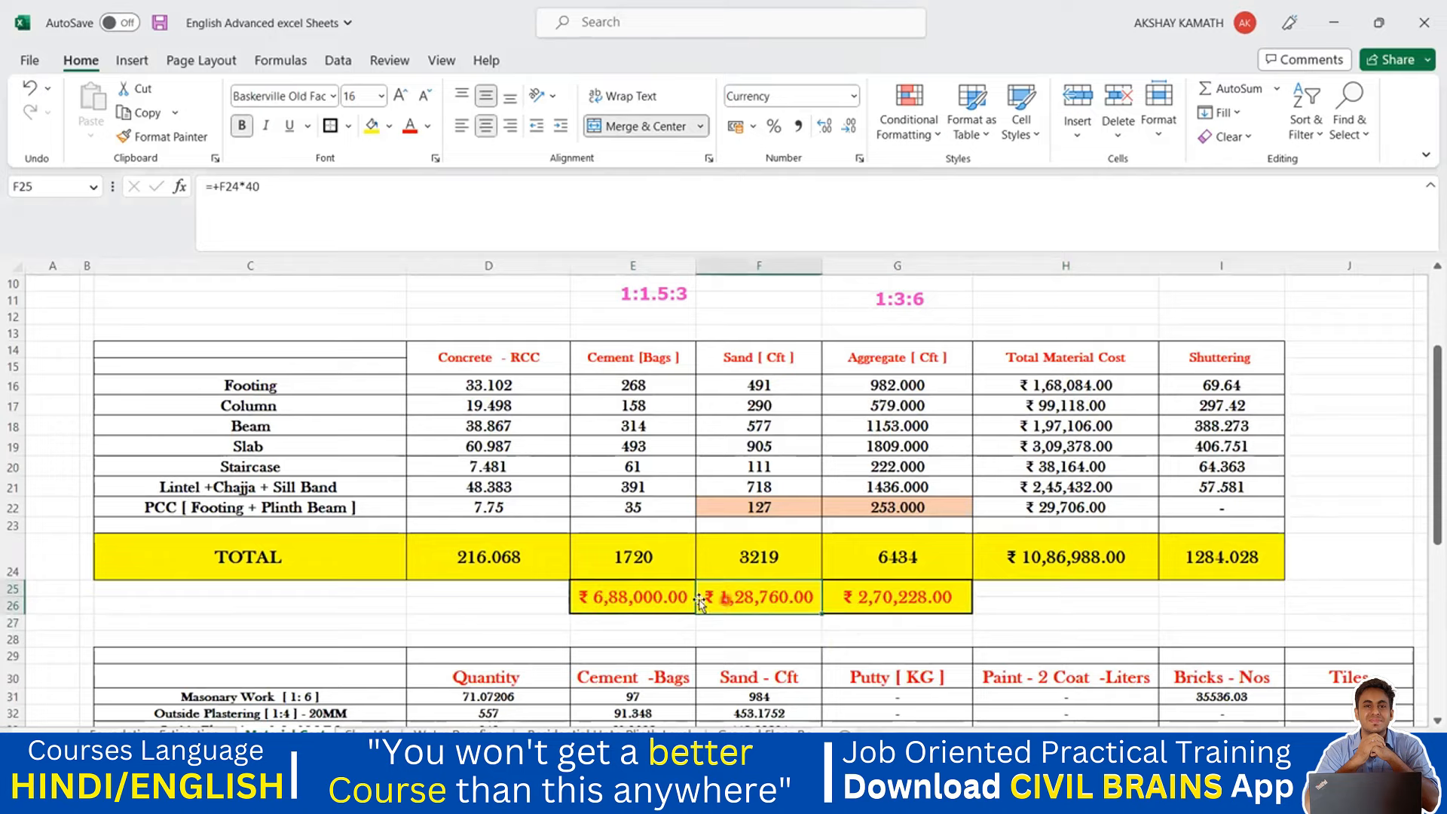
left_click(368, 734)
- Enter a formula in F20 that multiplies the cement total F18 by 400
scroll(980, 610, "down", 1)
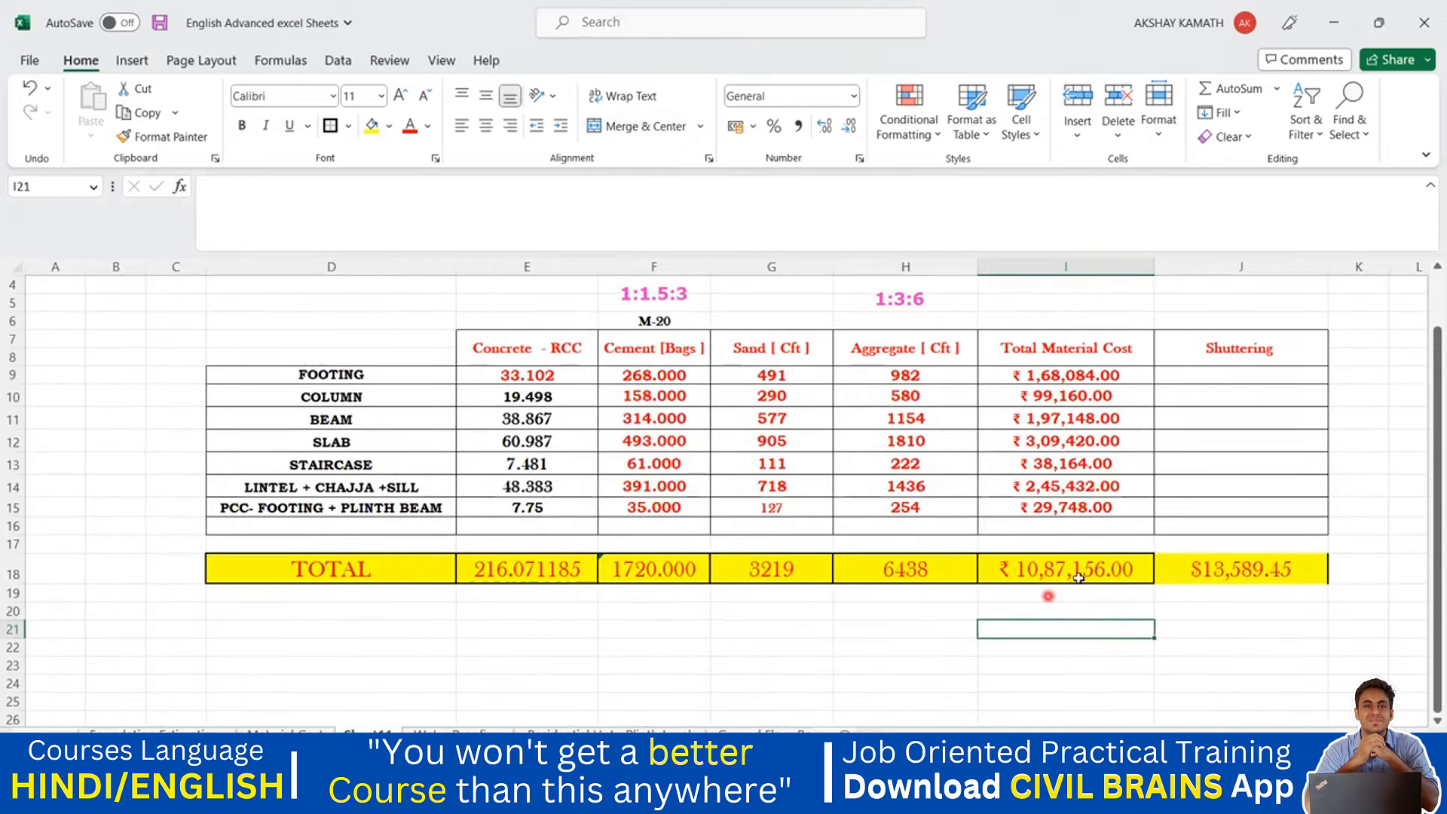
left_click(636, 609)
type("+")
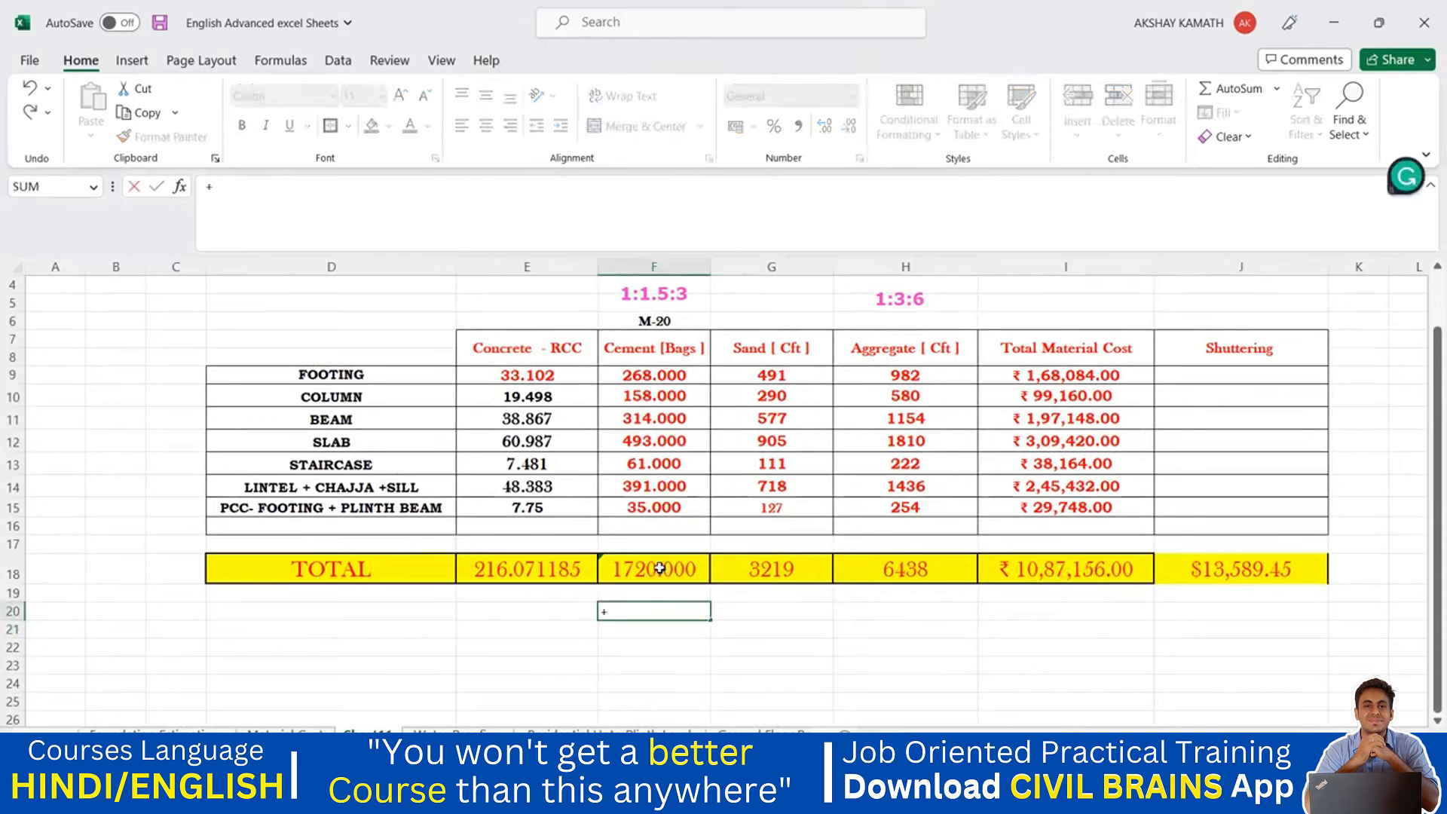
left_click(659, 568)
type("*")
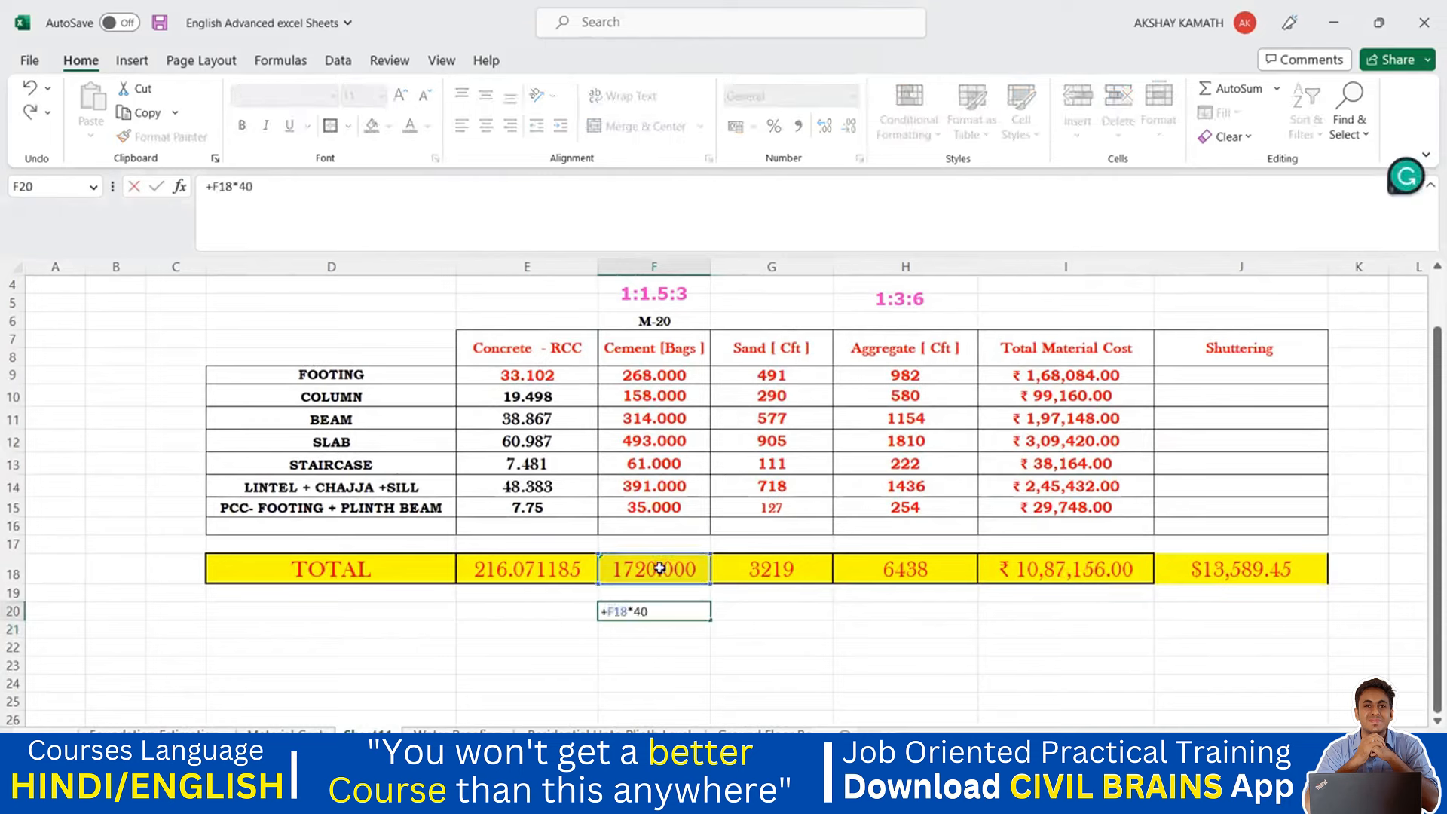
key("Return")
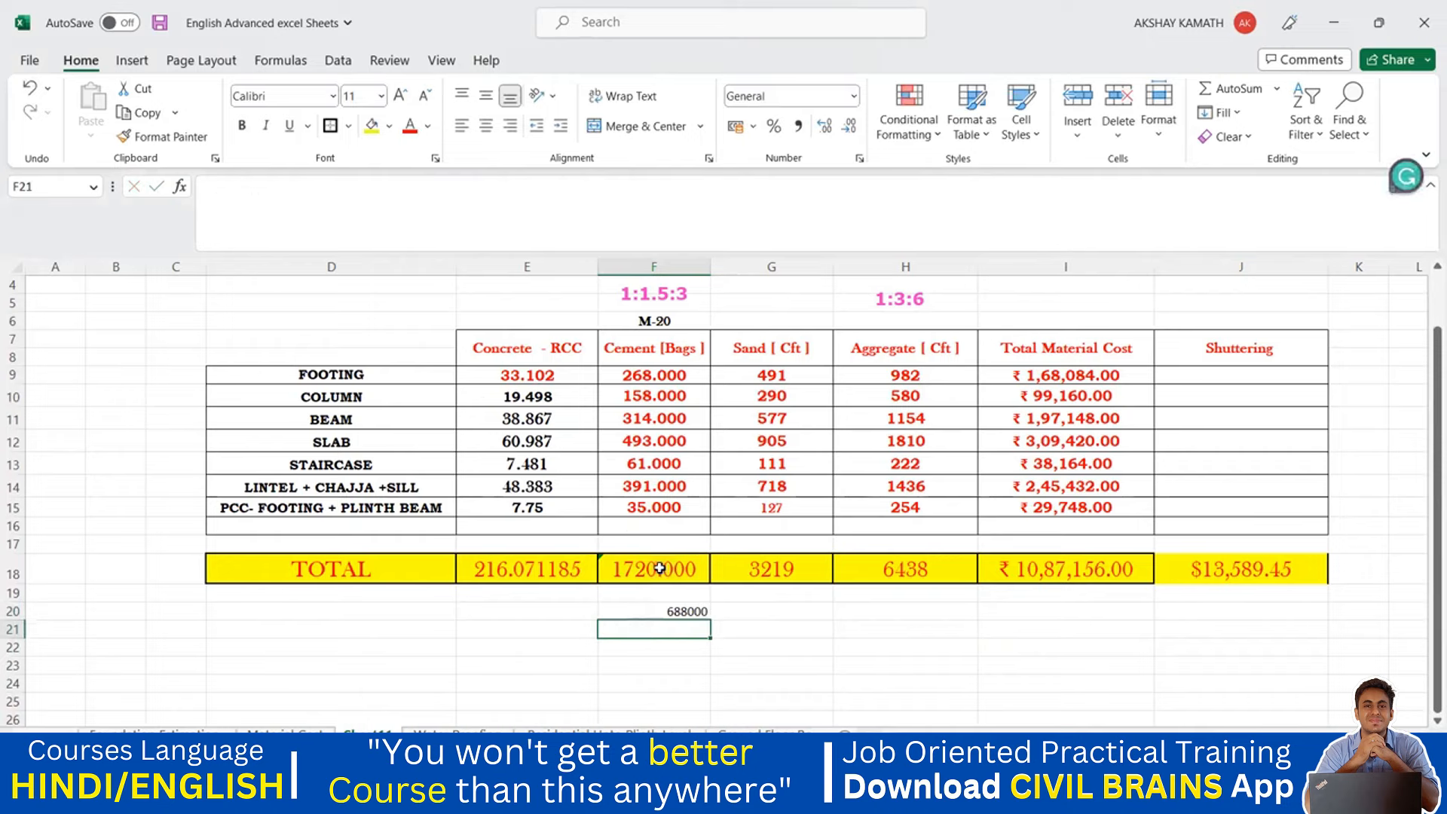
- Enter cost formulas that multiply the sand total G18 by 40 in G20 and the aggregate total H18 by 42 in H20
left_click(753, 607)
type("+")
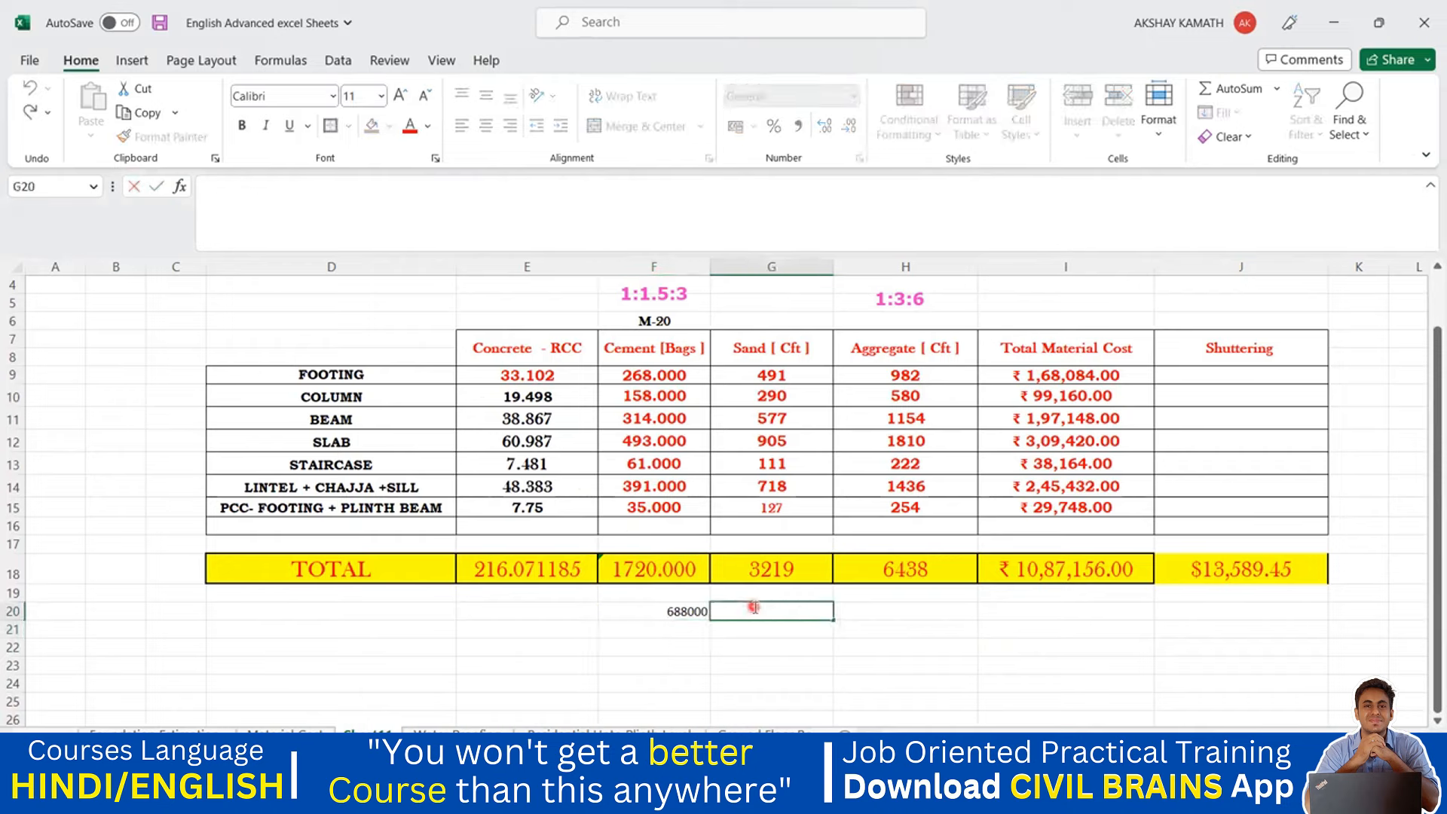
left_click(816, 564)
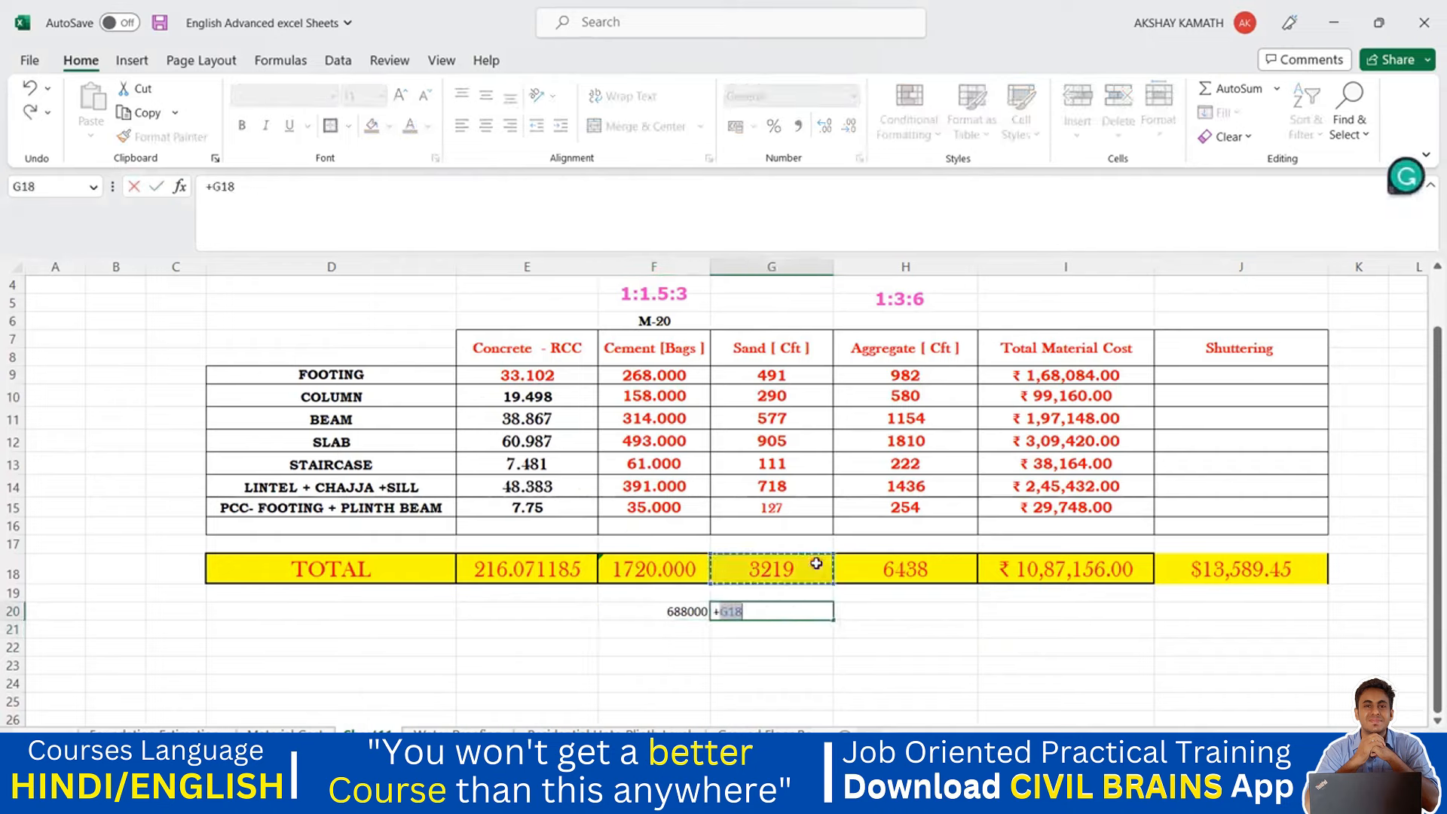
type("*40")
key("Return")
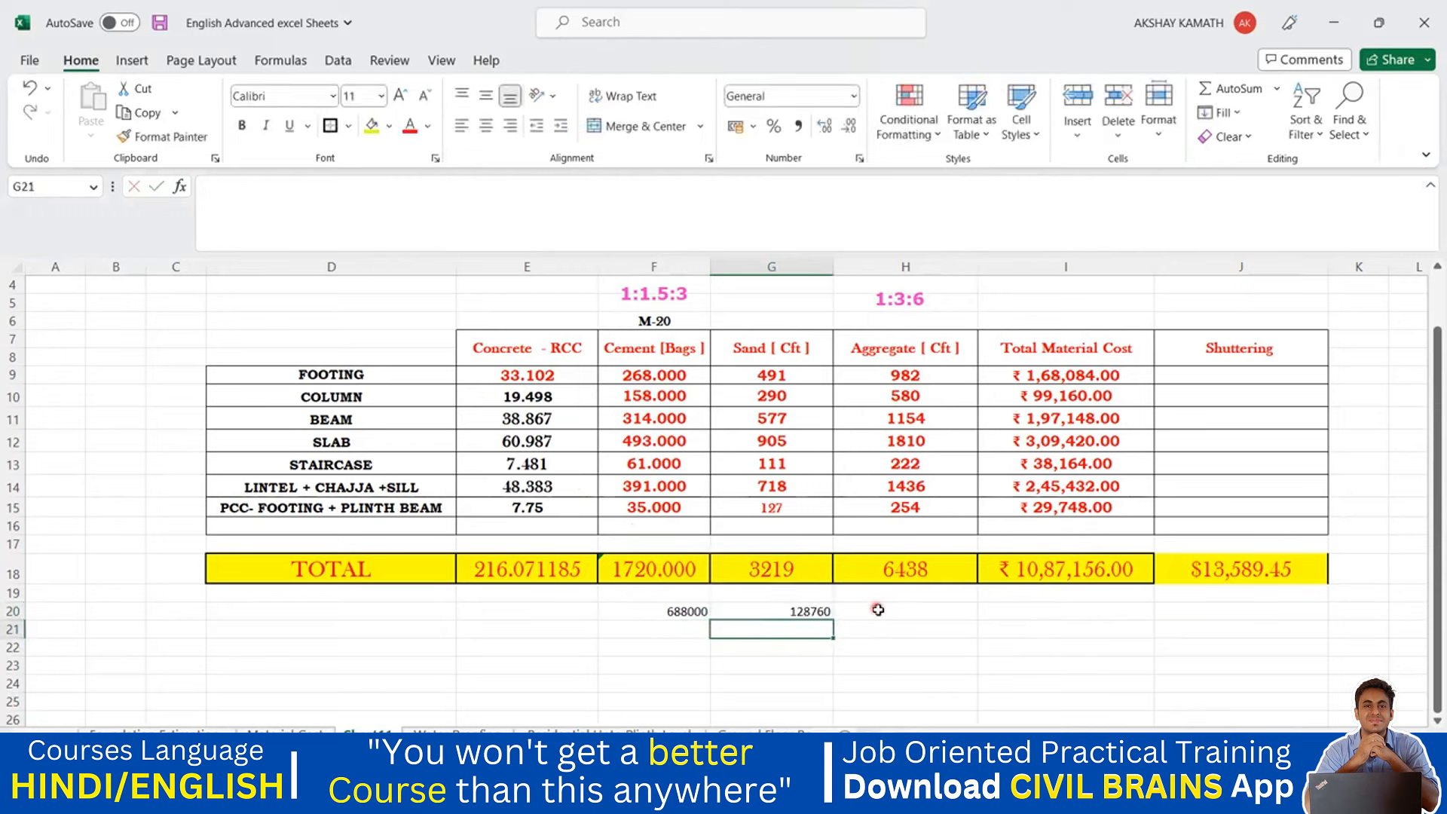
left_click(878, 611)
type("+")
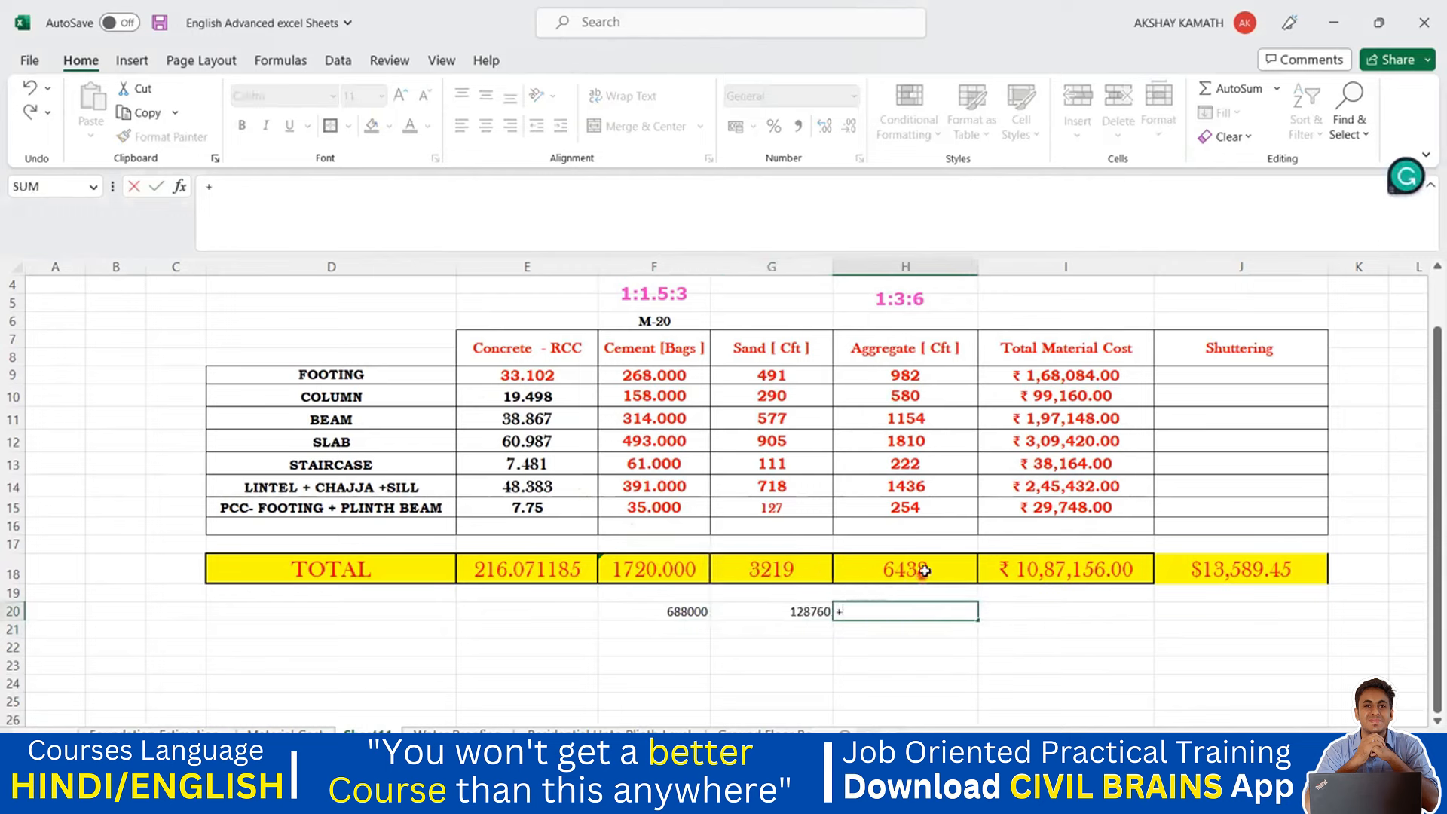
left_click(922, 569)
type("*")
key("Return")
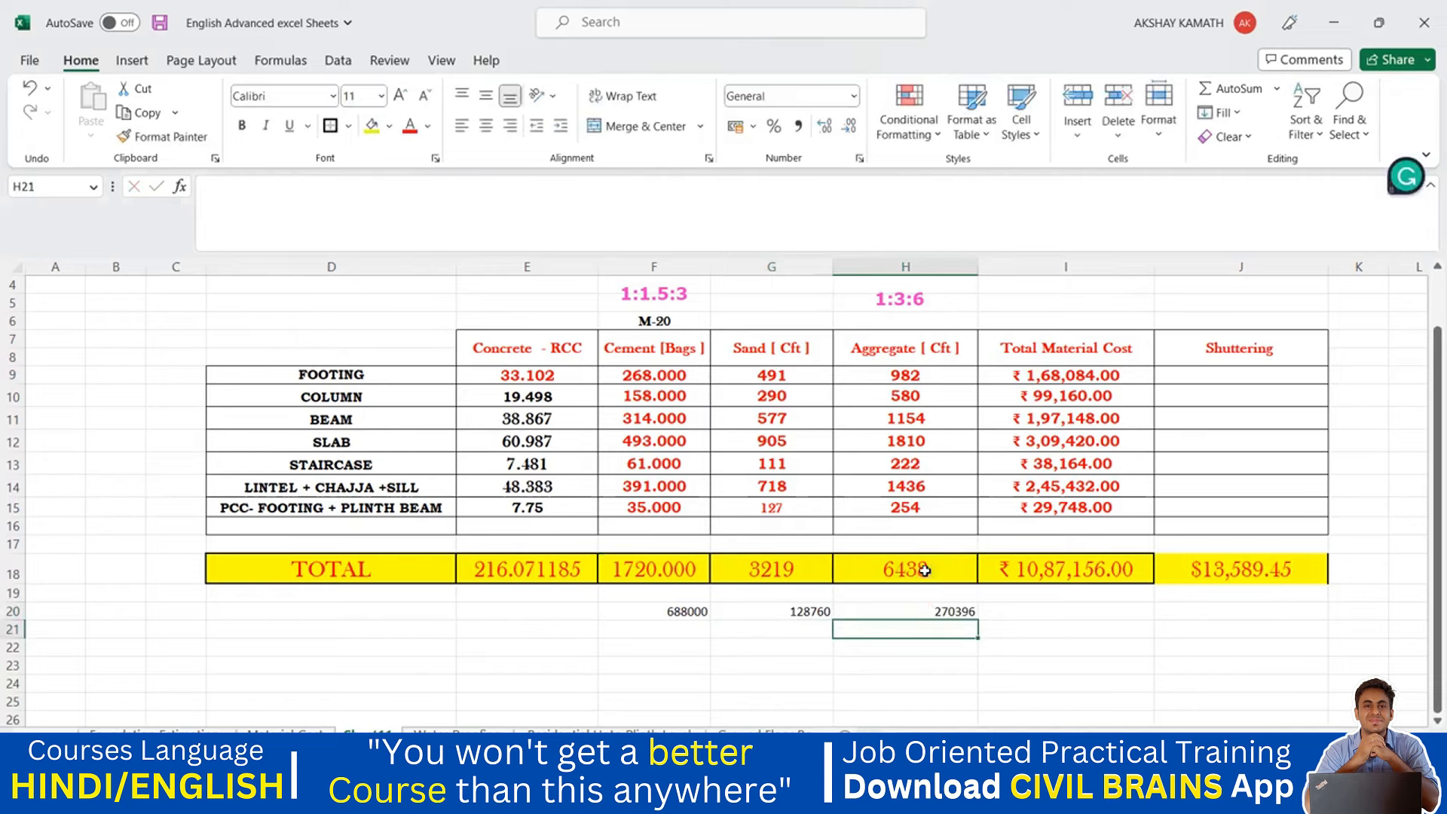
- Make the cement, sand and aggregate costs in F20:H20 centred and bold in Baskerville Old Face, enlarged to size 16
left_click_drag(685, 614, 784, 612)
left_click_drag(924, 598, 931, 612)
left_click(488, 136)
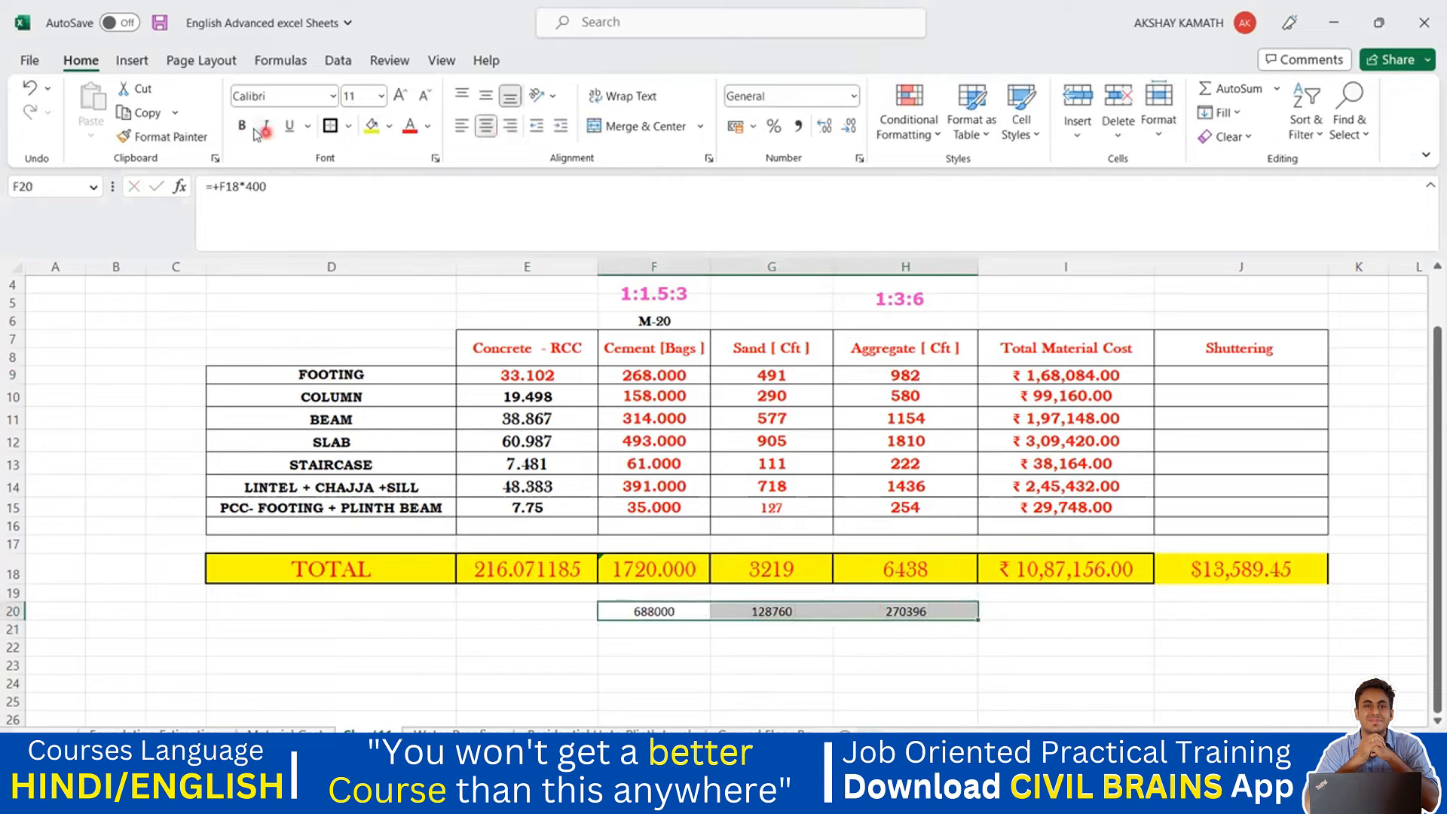
left_click(242, 125)
left_click(333, 96)
scroll(337, 302, "down", 5)
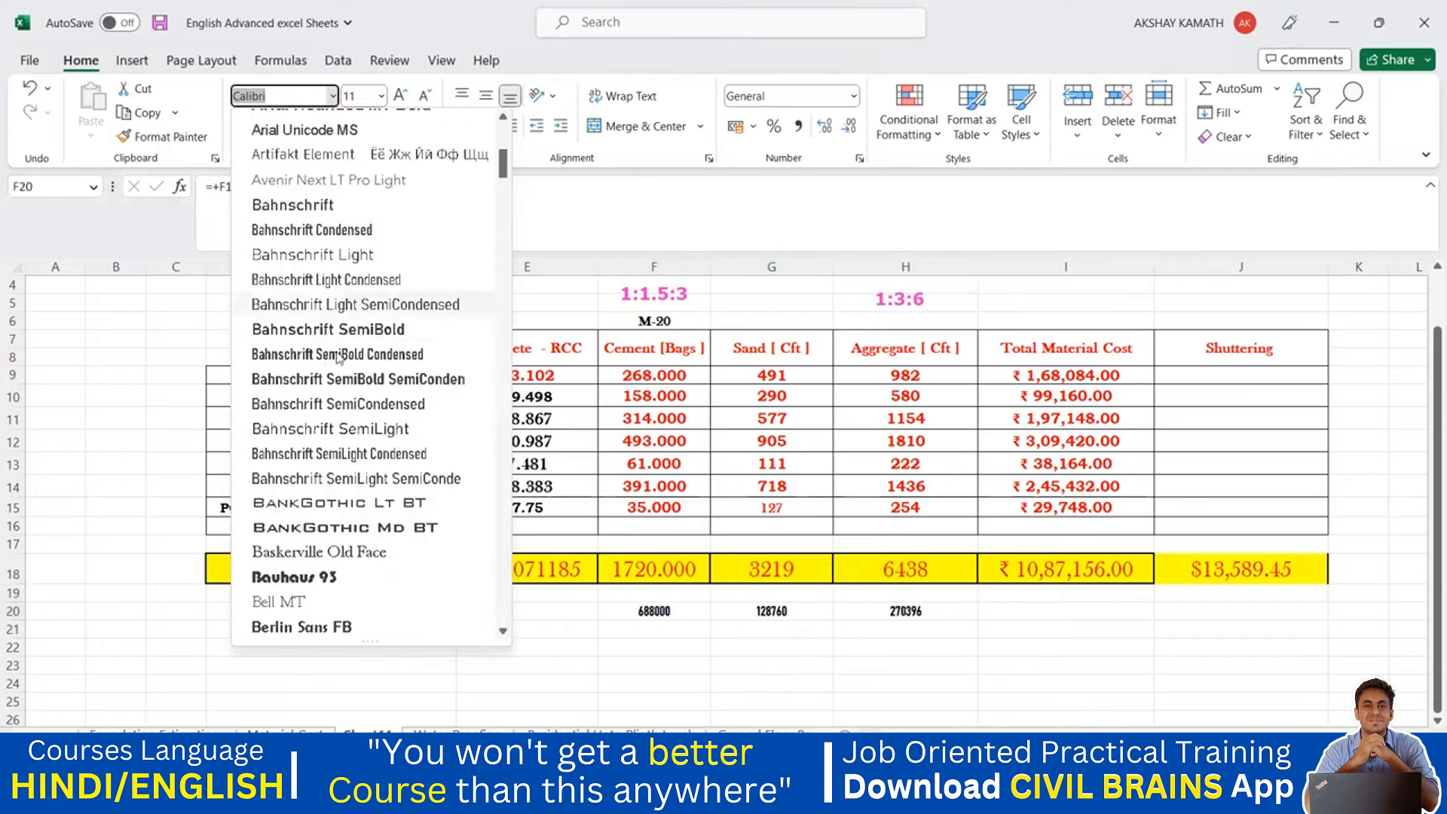
left_click(300, 551)
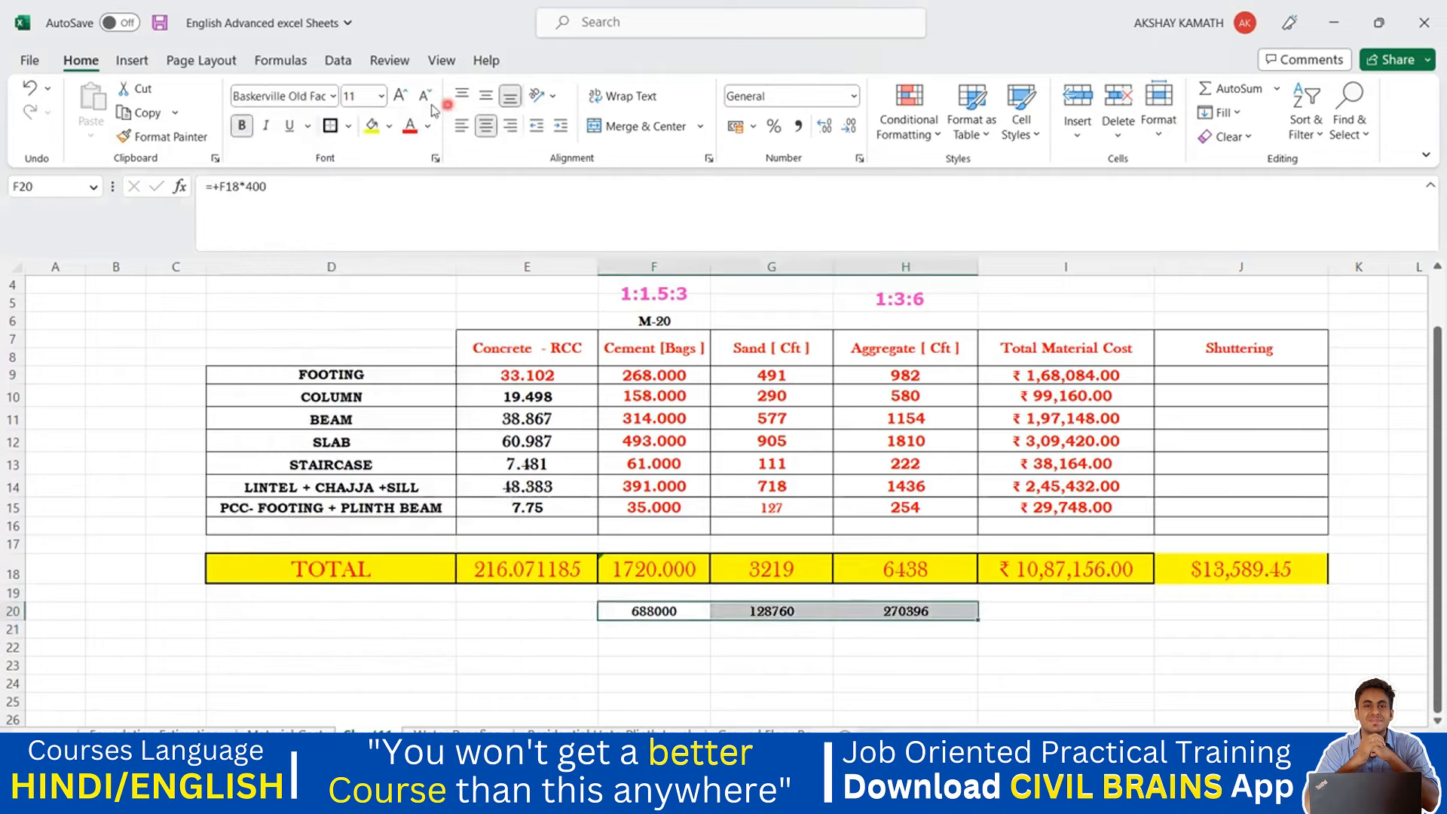
left_click(400, 96)
left_click(401, 96)
left_click(400, 95)
left_click(909, 471)
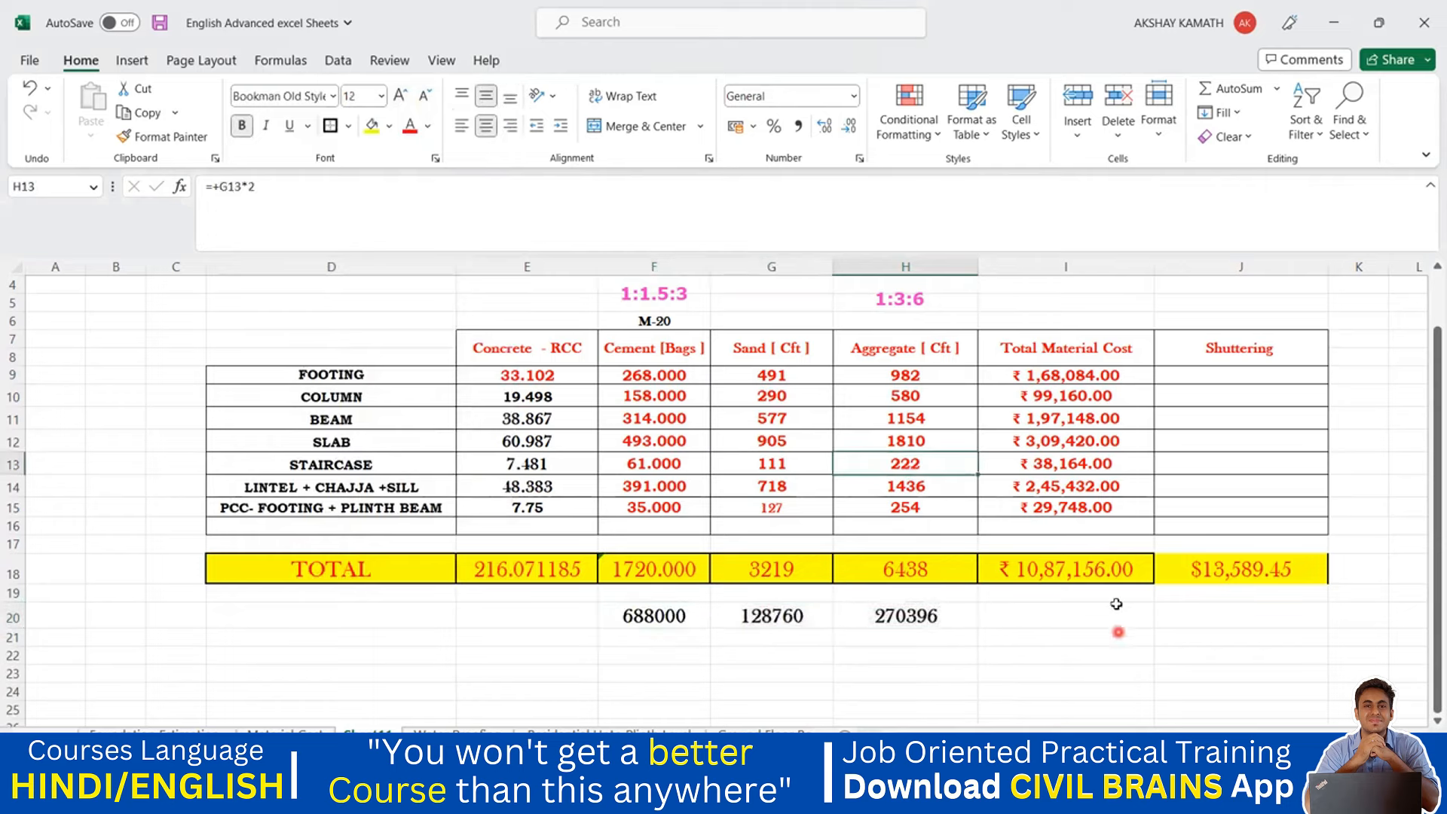
- Enter a formula in I20 that adds the three material costs F20, G20 and H20
double_click(1046, 610)
type("+")
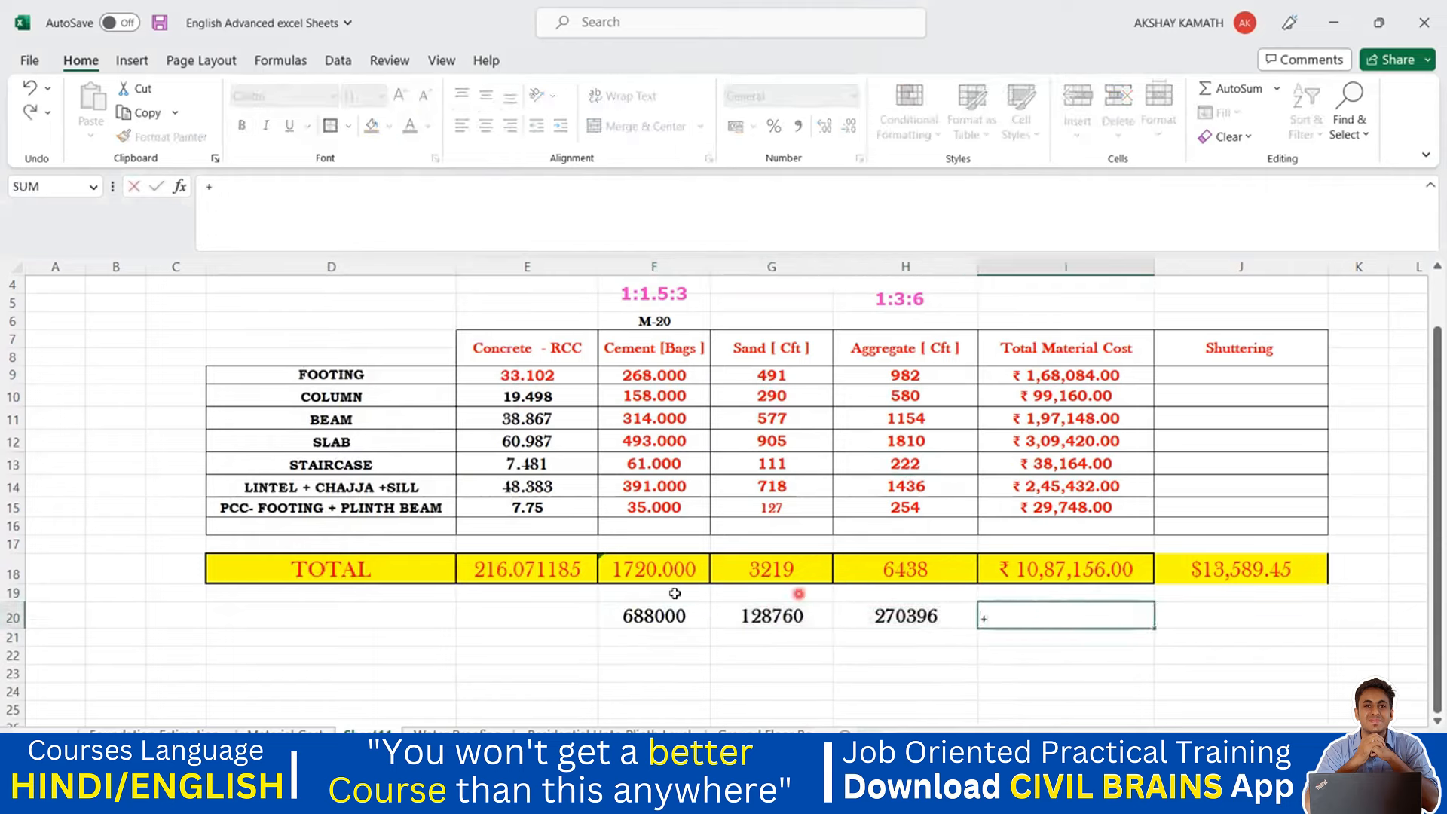
left_click(635, 614)
type("+")
left_click(772, 610)
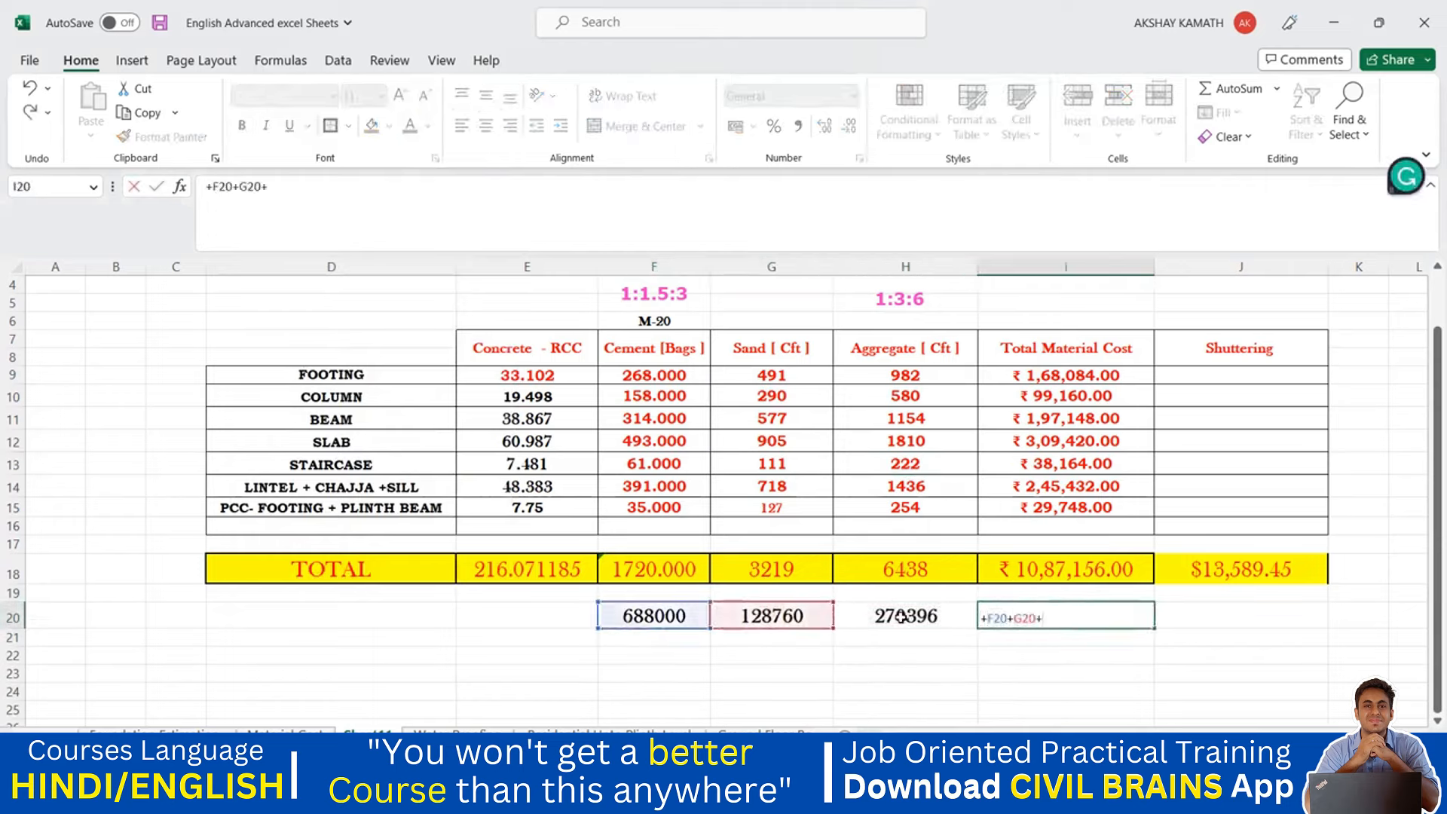
type("+")
left_click(906, 614)
key("Return")
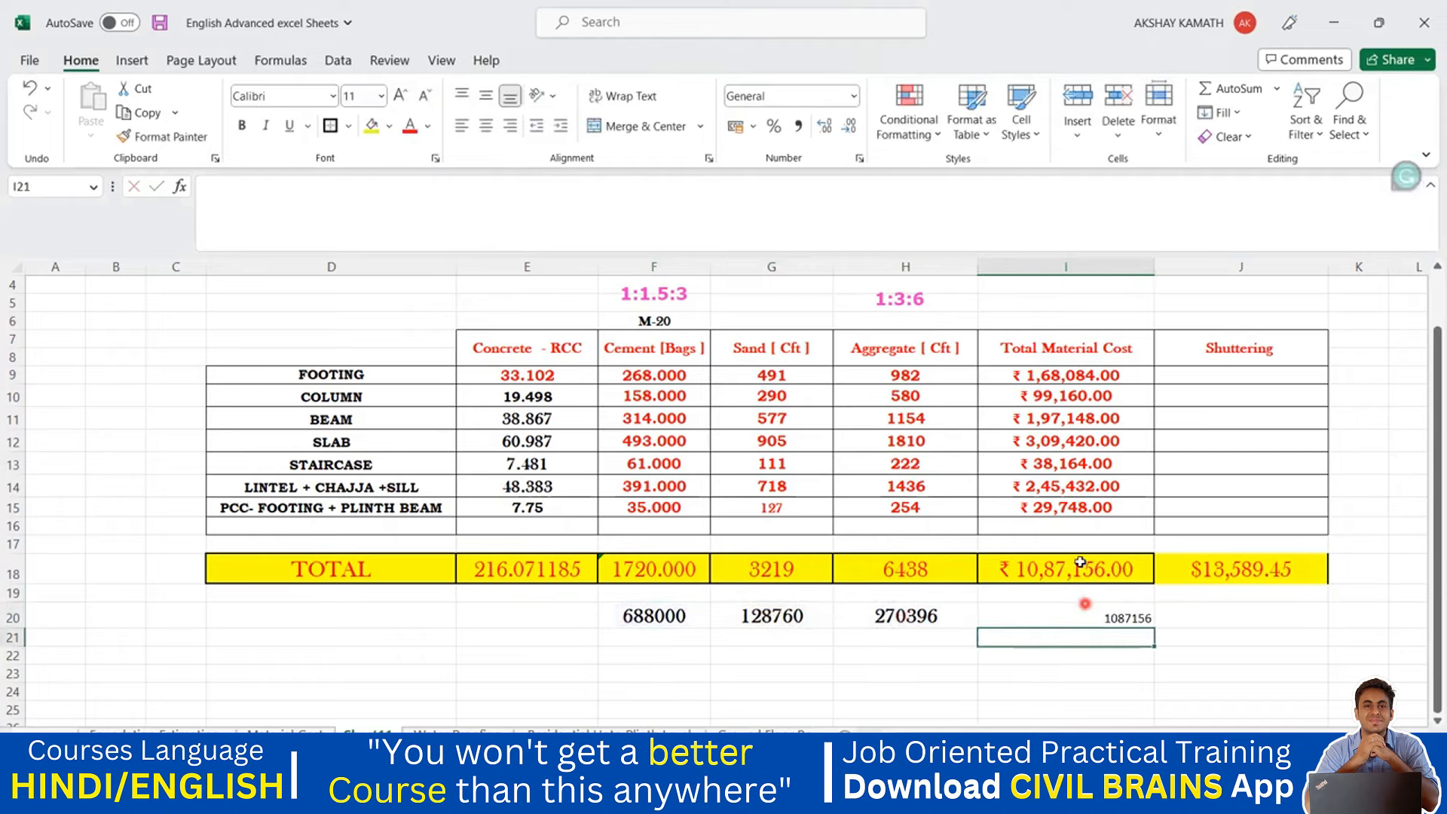
- Make the summed cost in I20 centred and bold in Baskerville Old Face, size 16
left_click(1089, 617)
left_click(486, 126)
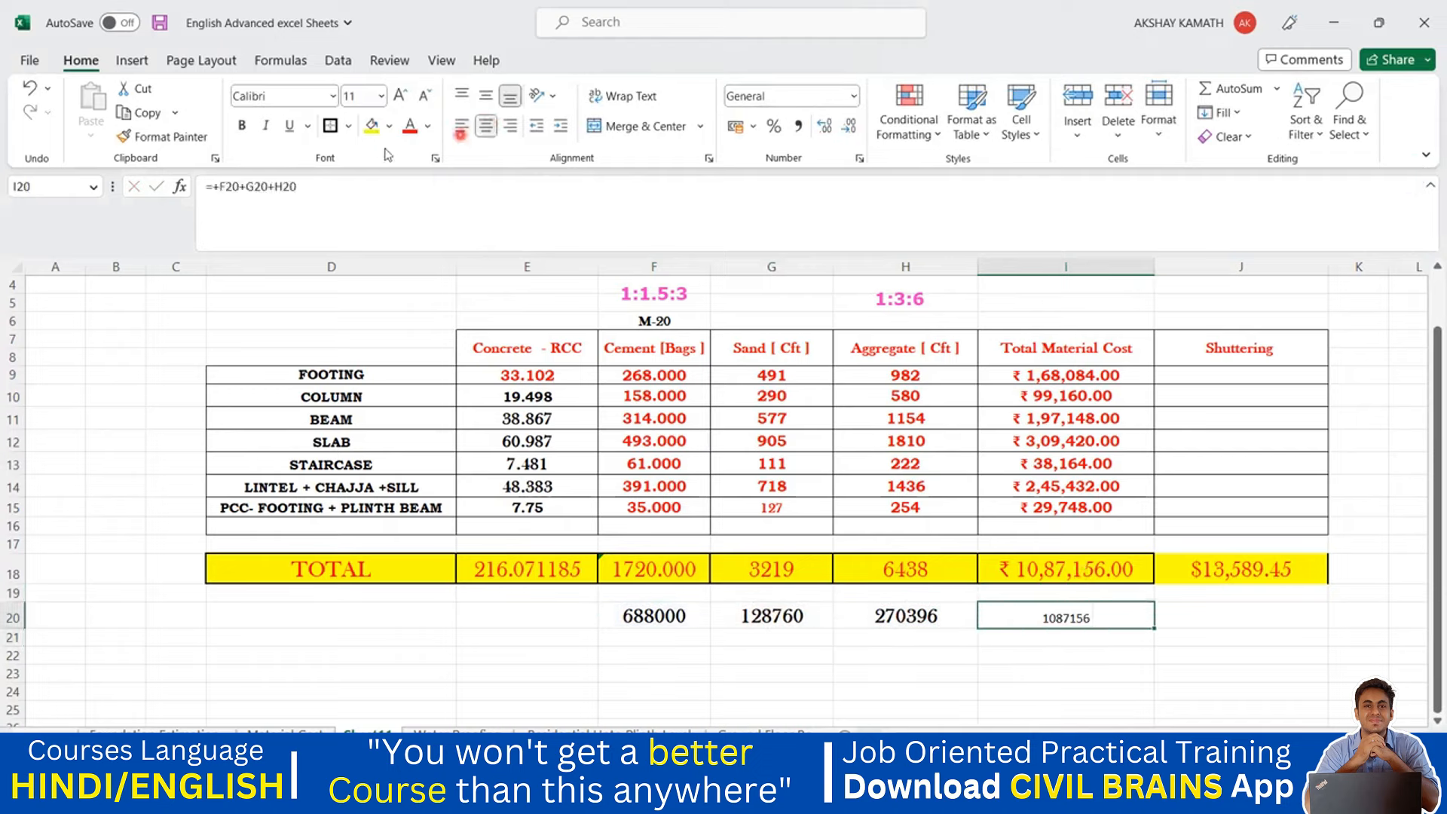
left_click(242, 125)
left_click(330, 97)
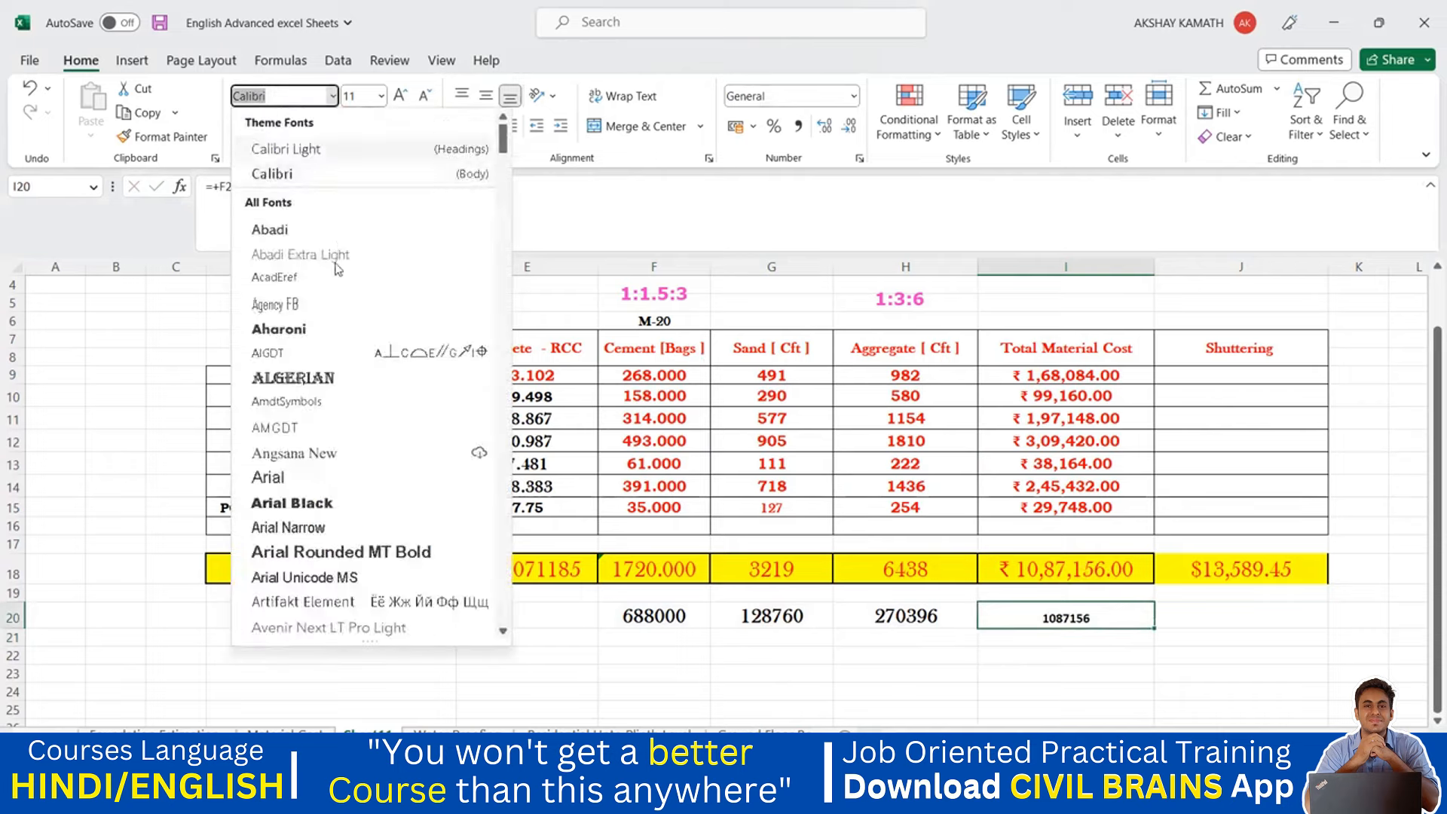
scroll(359, 477, "down", 7)
left_click(359, 477)
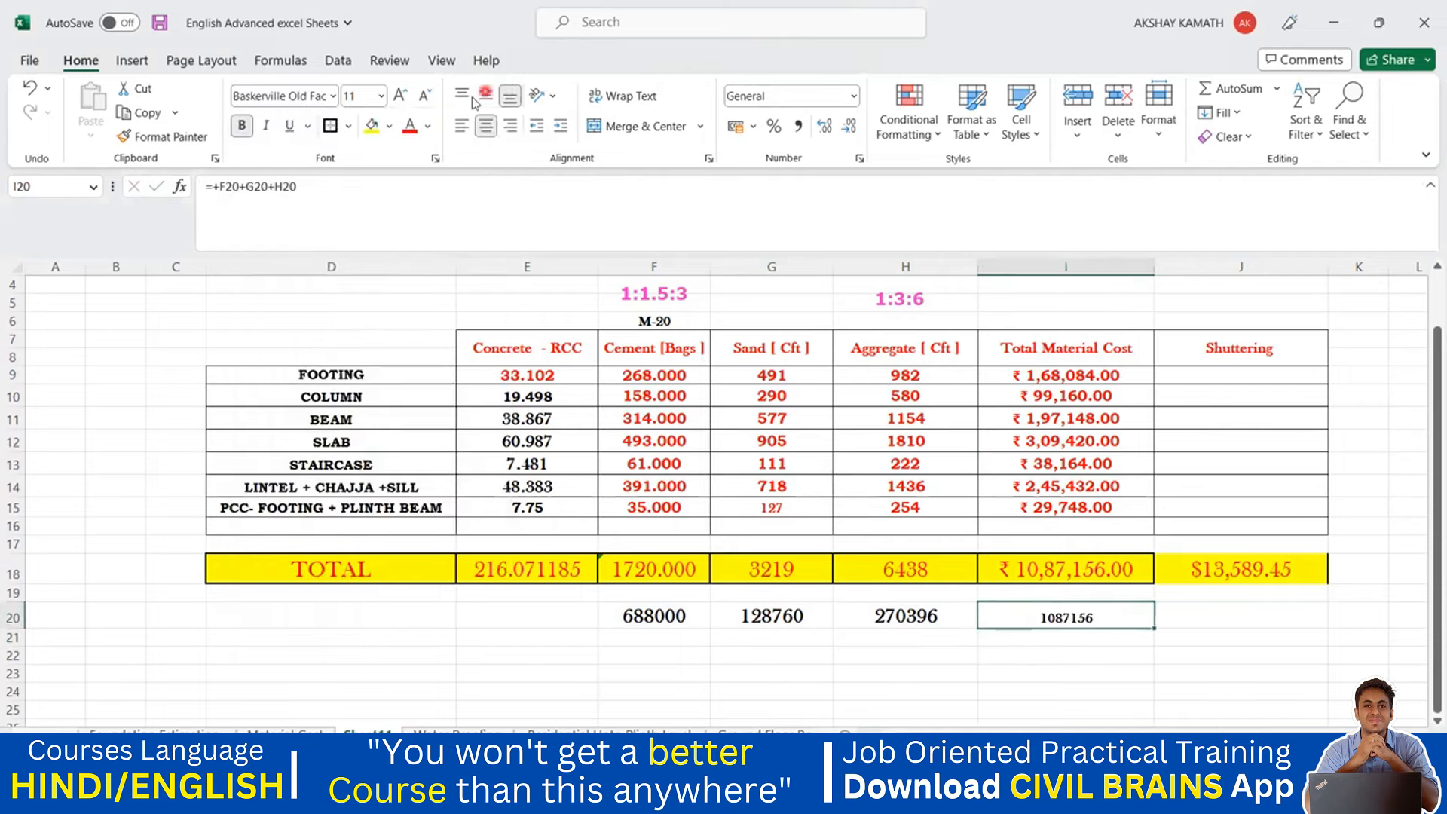
left_click(401, 96)
left_click(402, 96)
left_click(402, 95)
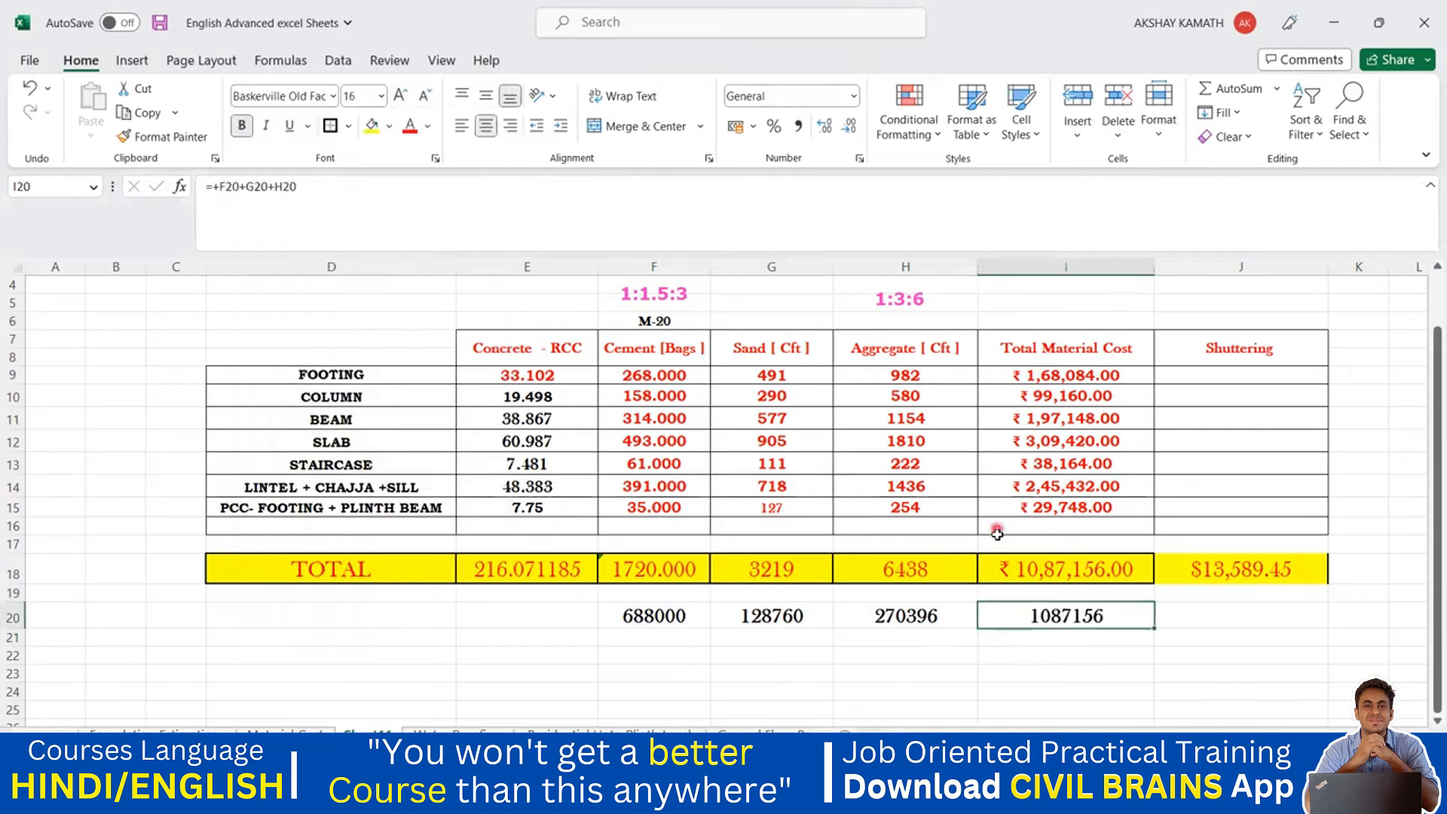
- Format the summed material cost in I20 as currency with the ₹ symbol and two decimal places
right_click(1053, 609)
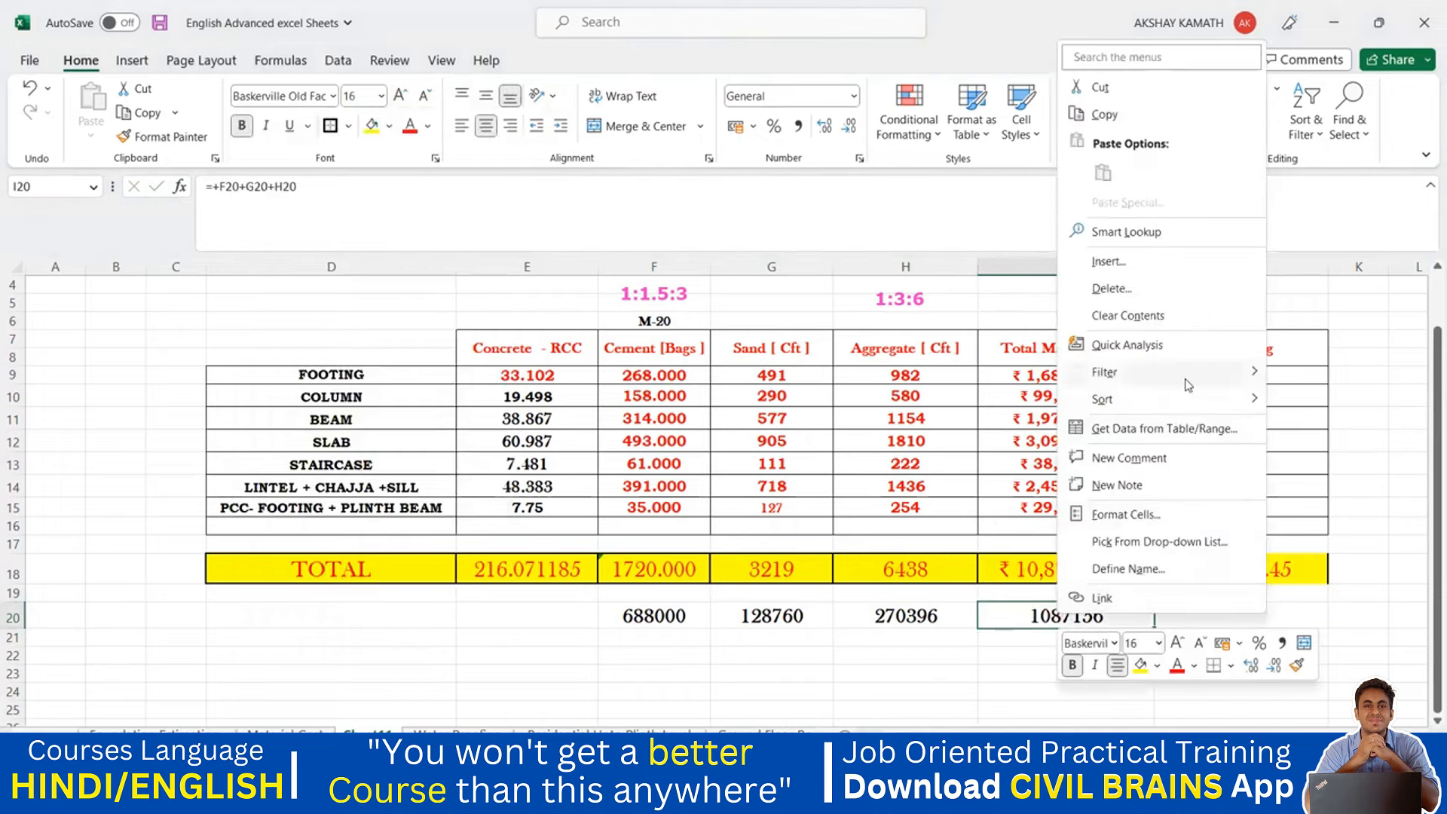
left_click(1152, 506)
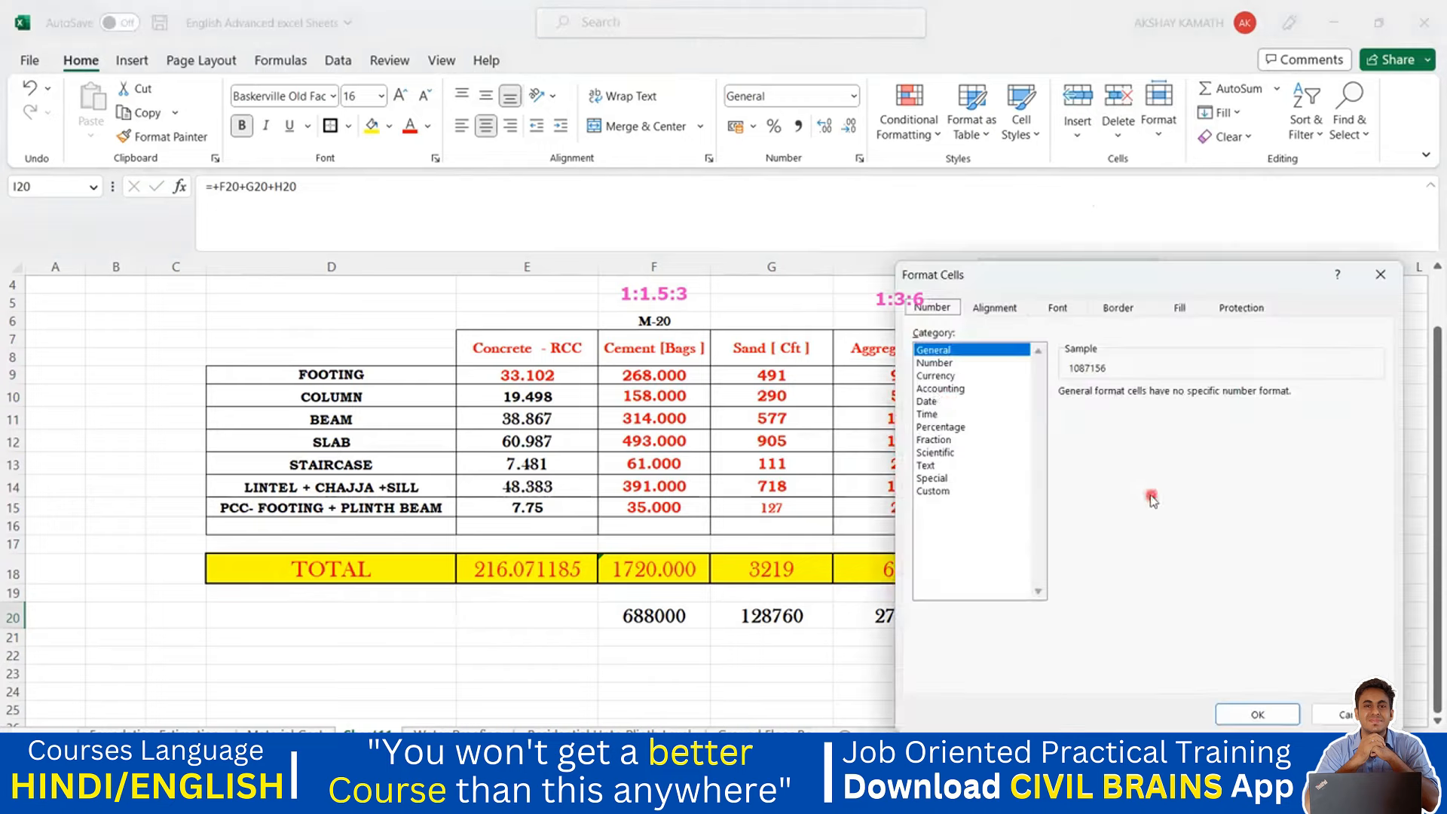
left_click(935, 375)
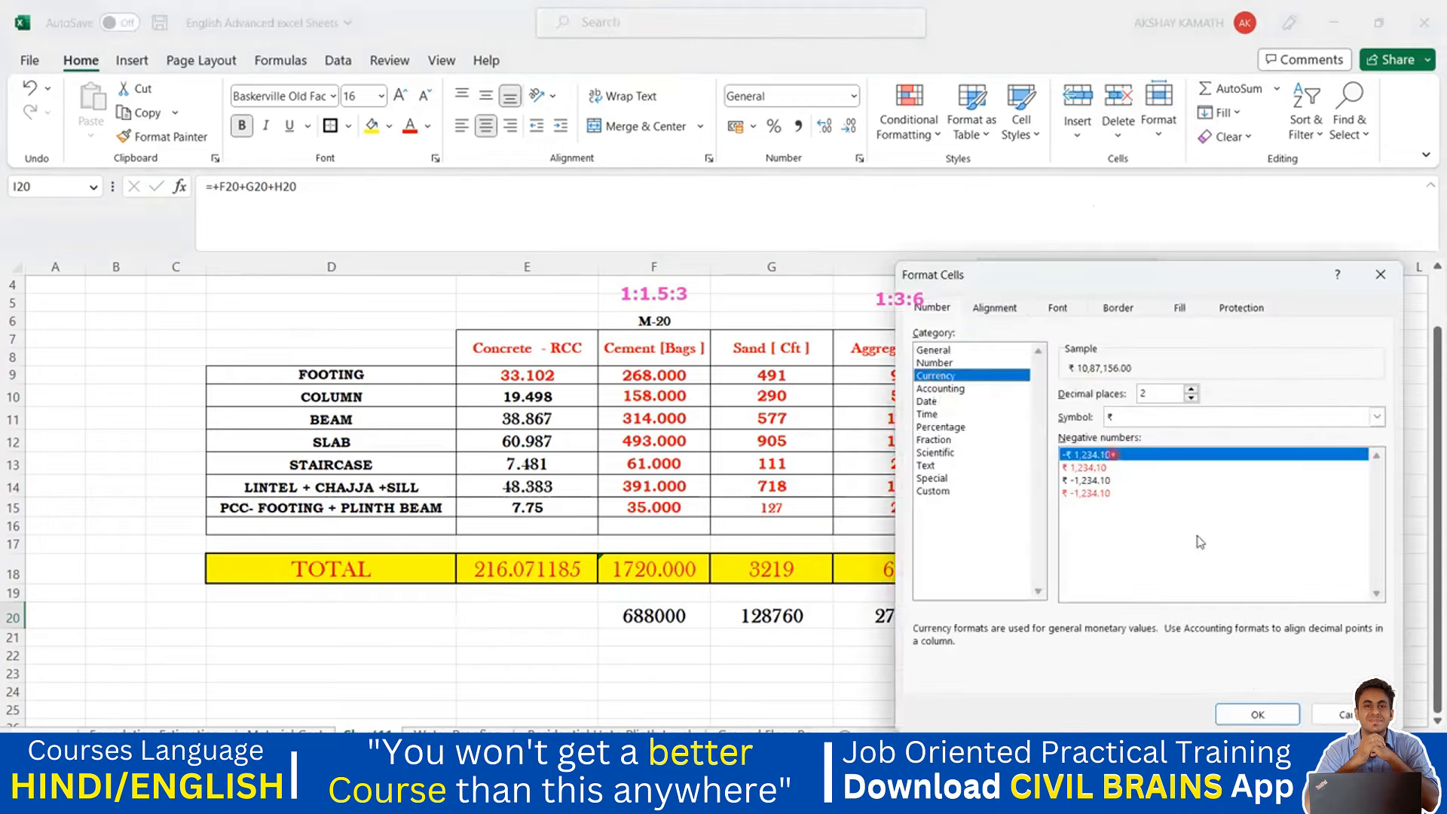
left_click(1256, 712)
left_click(1216, 671)
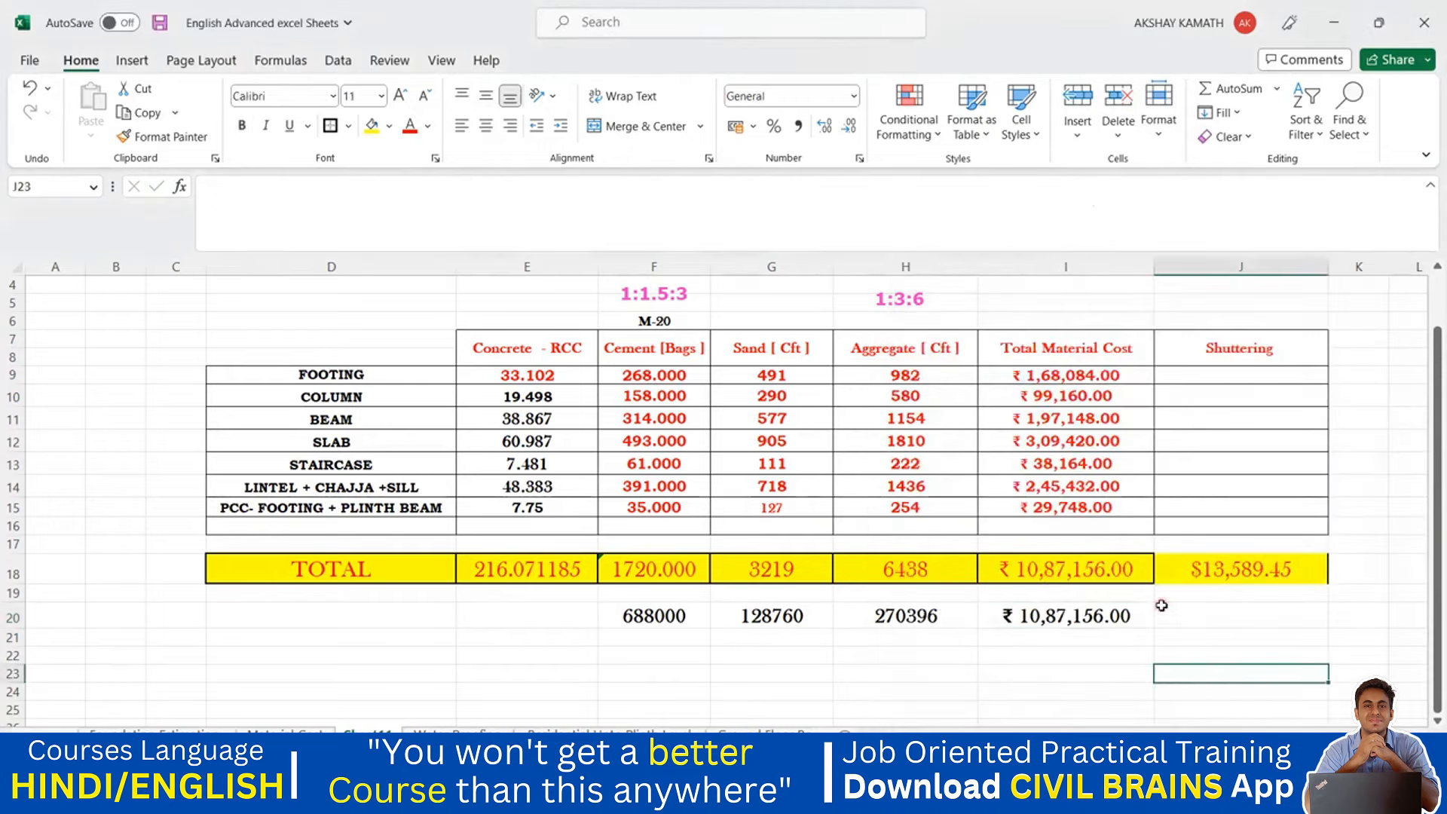
- Check the foundation measurement sheet, and compare the totals with the finished structural table on the Material Cost sheet
left_click(179, 732)
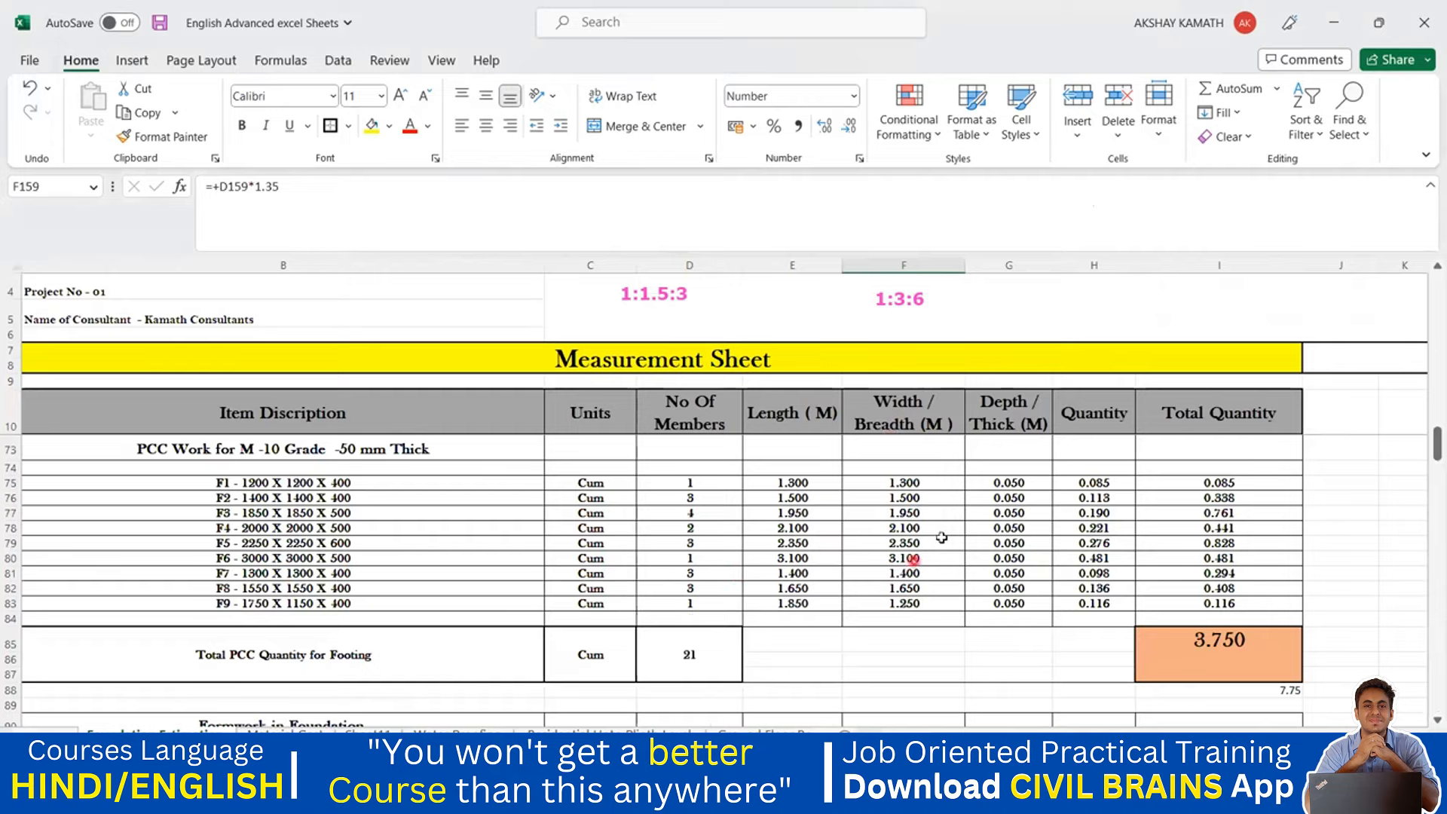
left_click(303, 733)
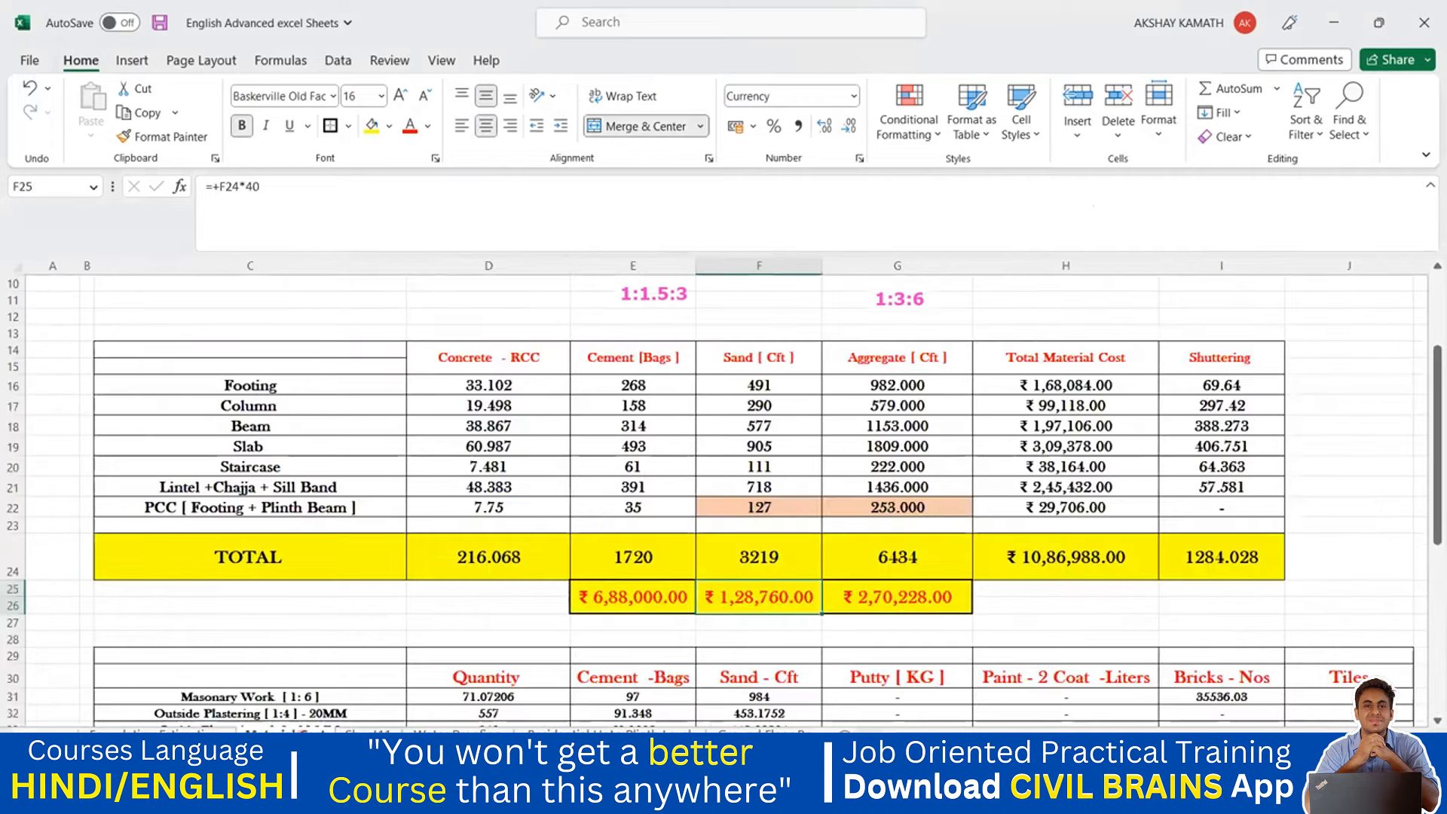
scroll(969, 505, "up", 3)
scroll(980, 505, "down", 3)
- Open the BOQ sheet and review the quantities, rates and amounts of the earthwork items
left_click(52, 736)
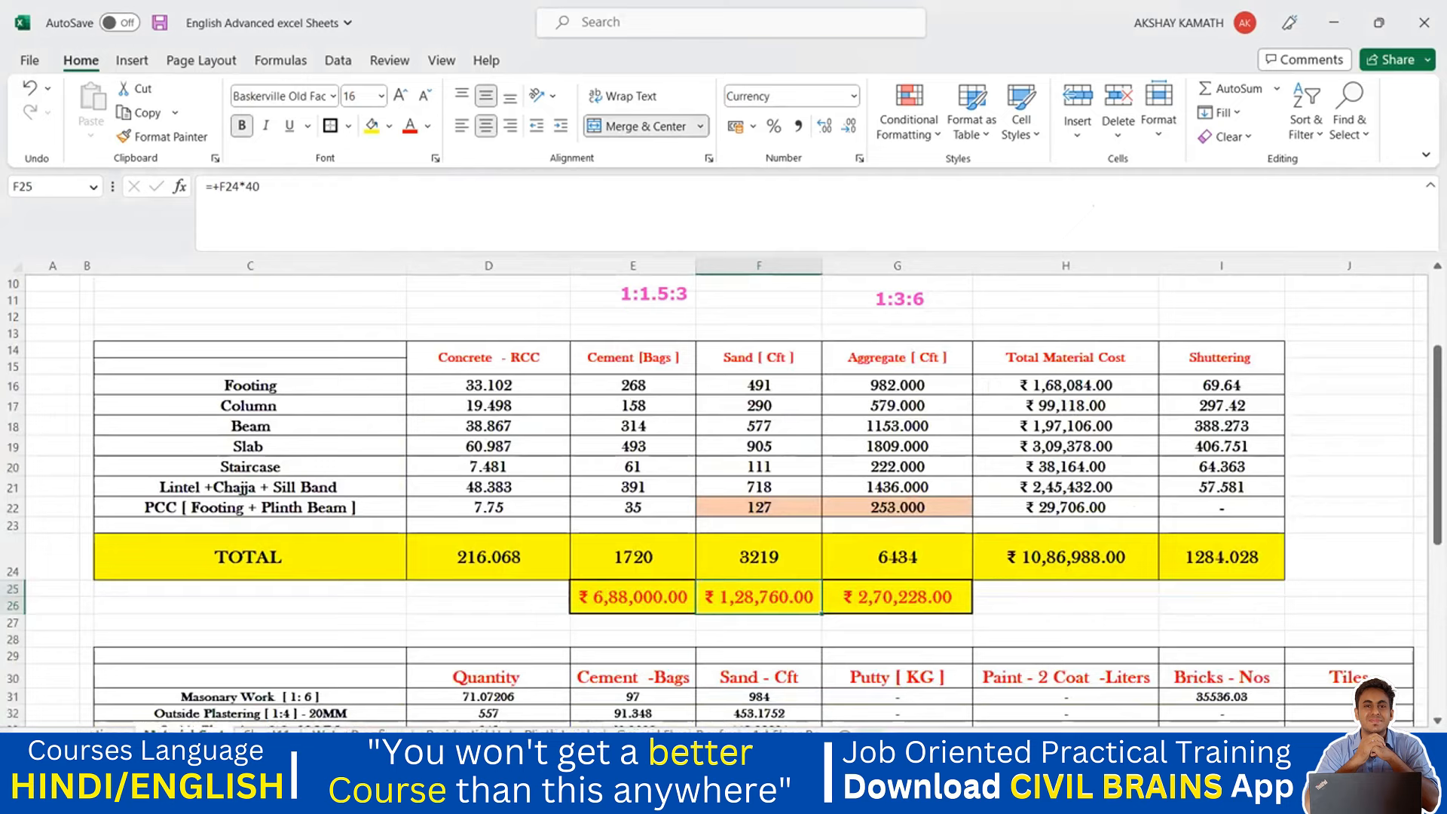
left_click(52, 736)
left_click(52, 736)
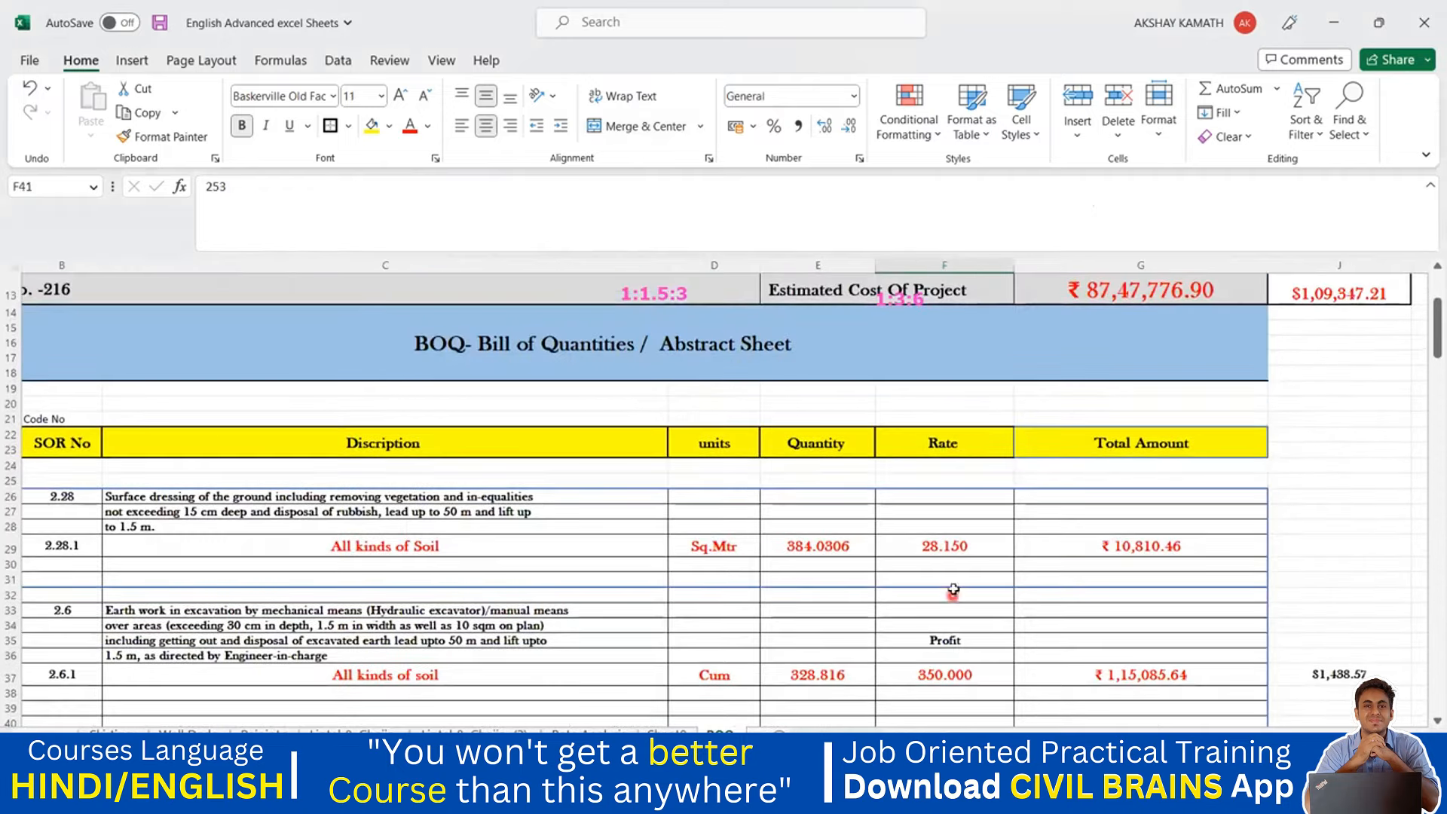
scroll(951, 558, "down", 2)
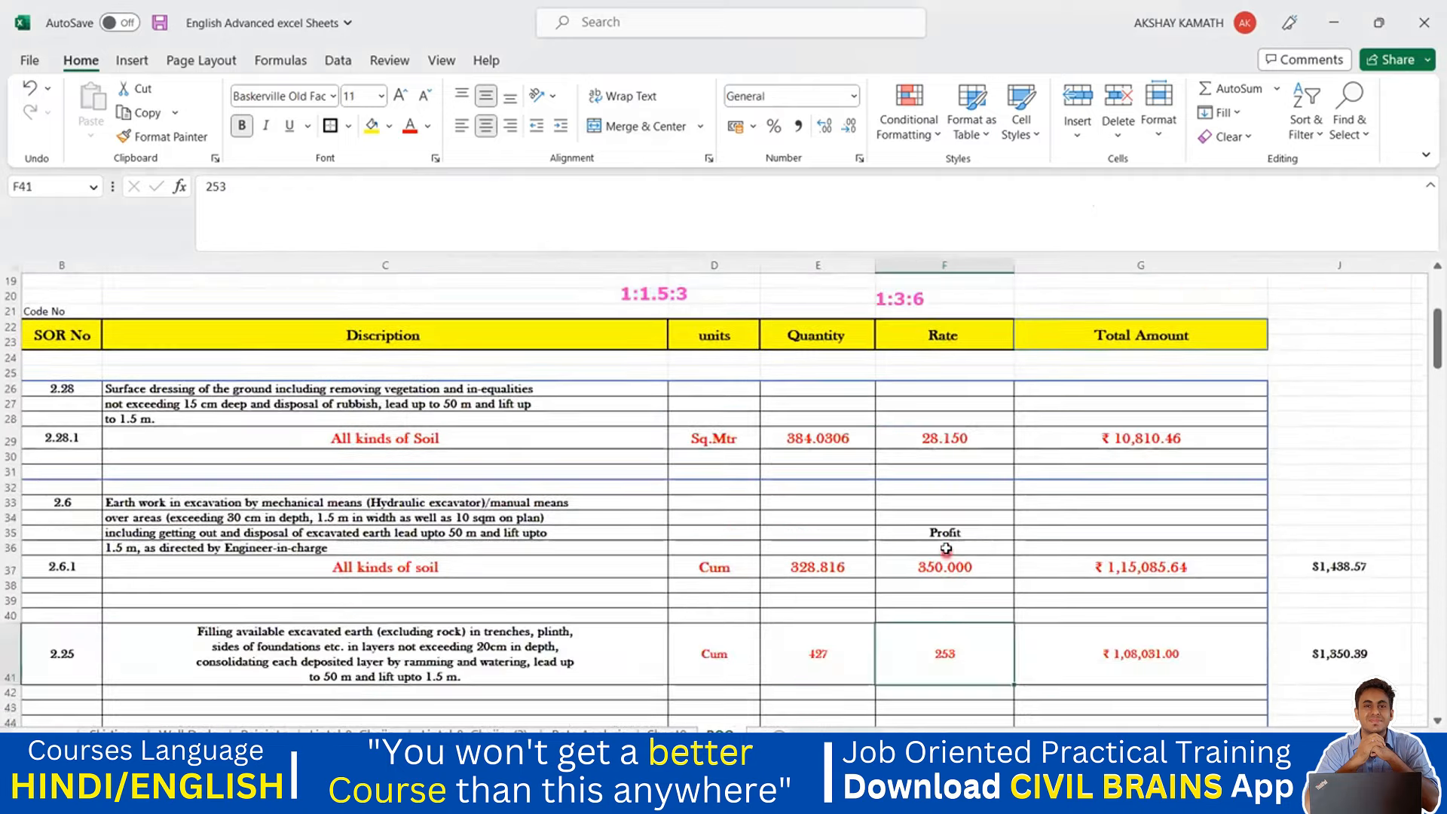
scroll(946, 548, "down", 2)
scroll(945, 570, "down", 2)
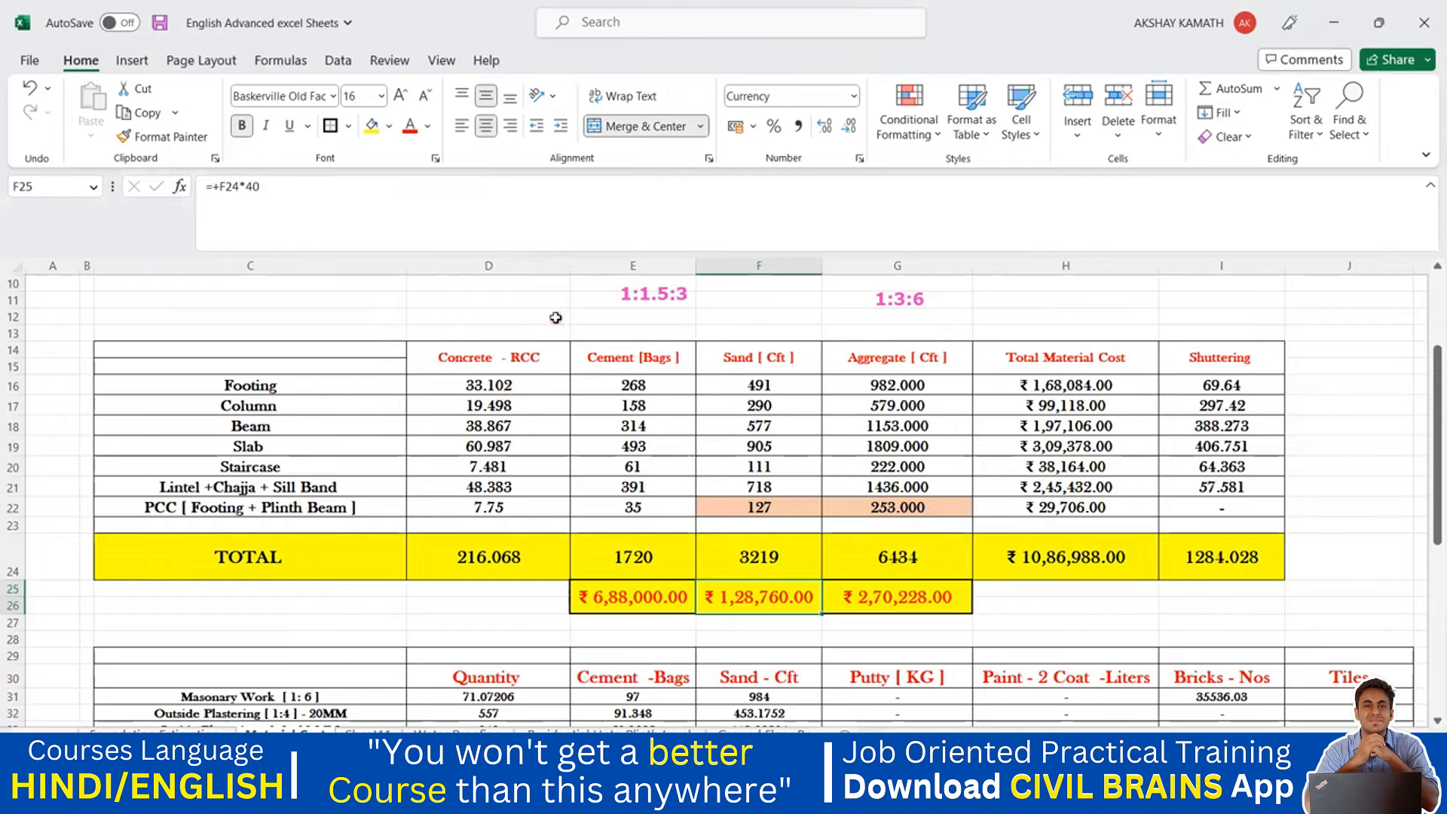
- Review the Material Cost sheet's second table covering masonry, plastering, putty, painting and tile quantities with their cost per material
scroll(555, 330, "down", 3)
scroll(325, 453, "down", 1)
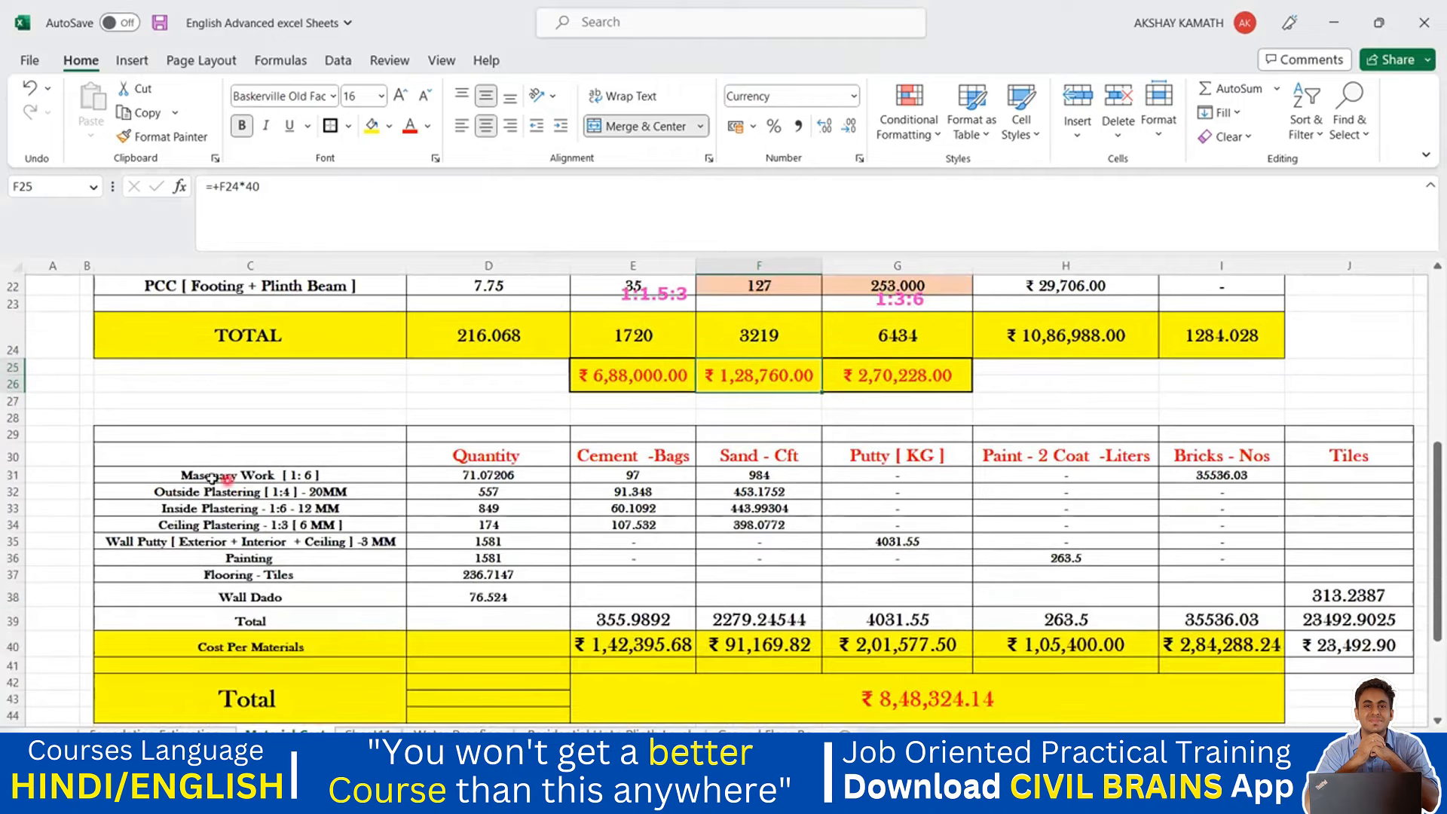
scroll(368, 467, "down", 1)
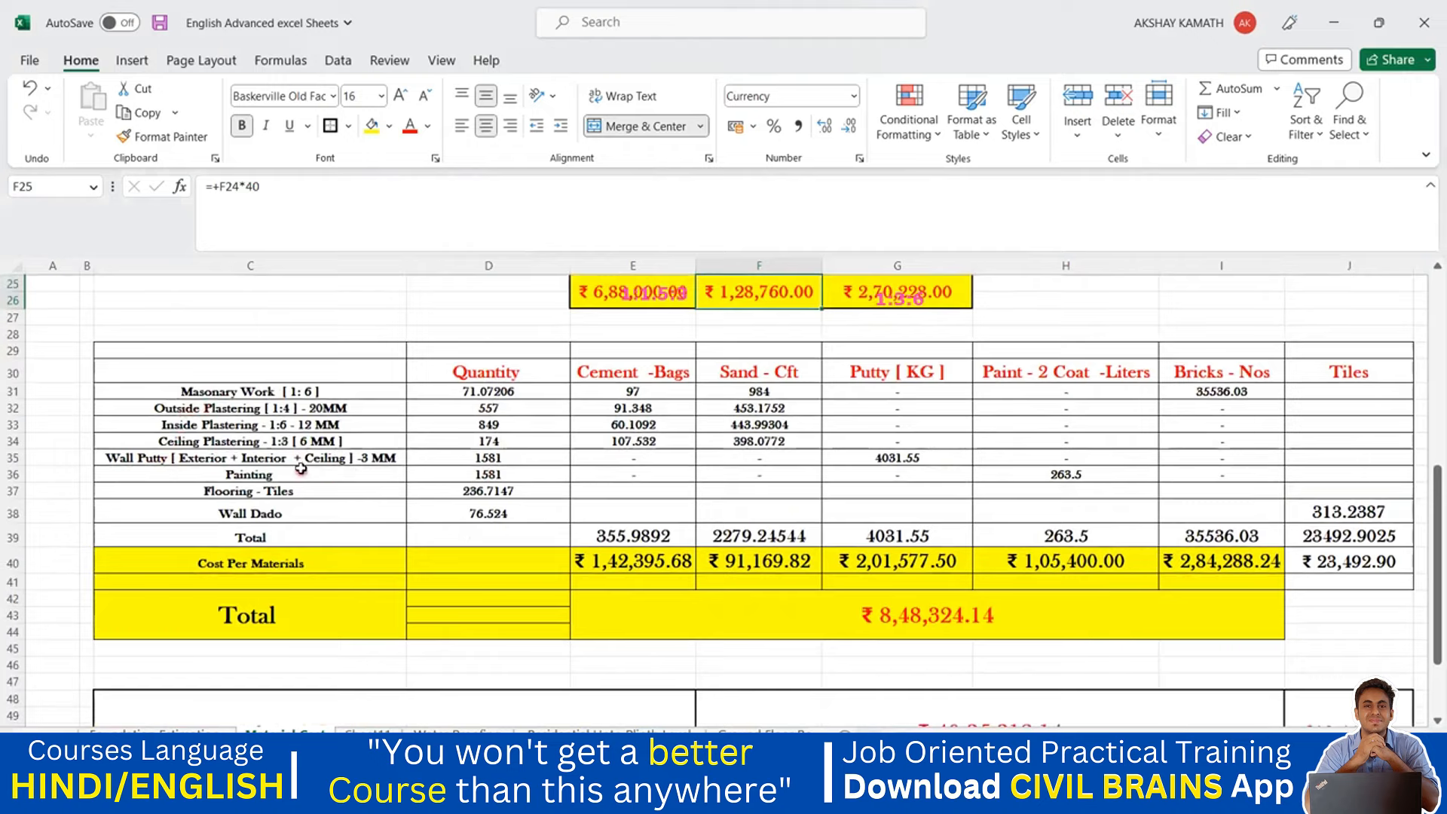
scroll(595, 507, "down", 1)
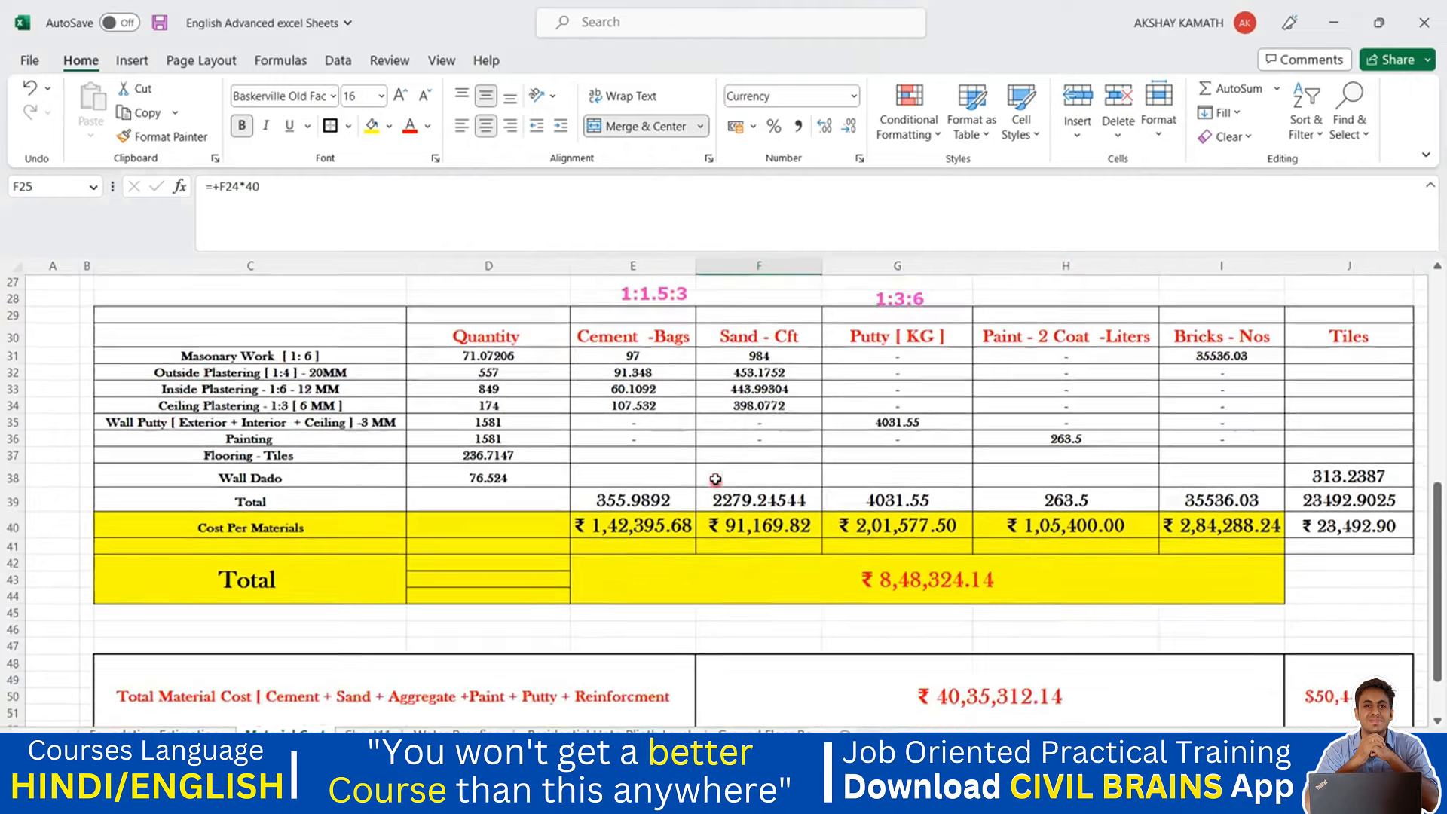
scroll(997, 459, "up", 1)
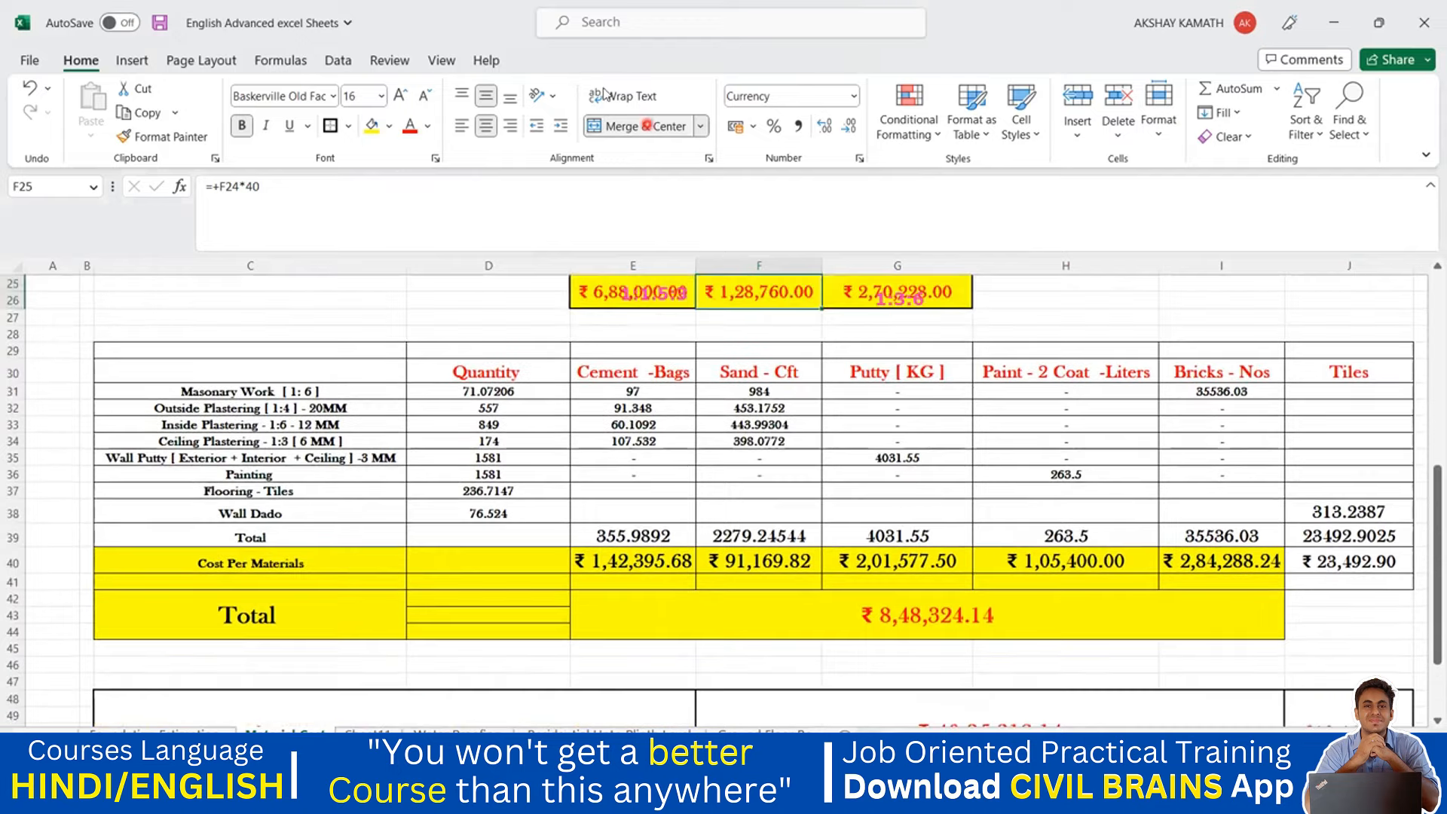
scroll(1212, 547, "up", 5)
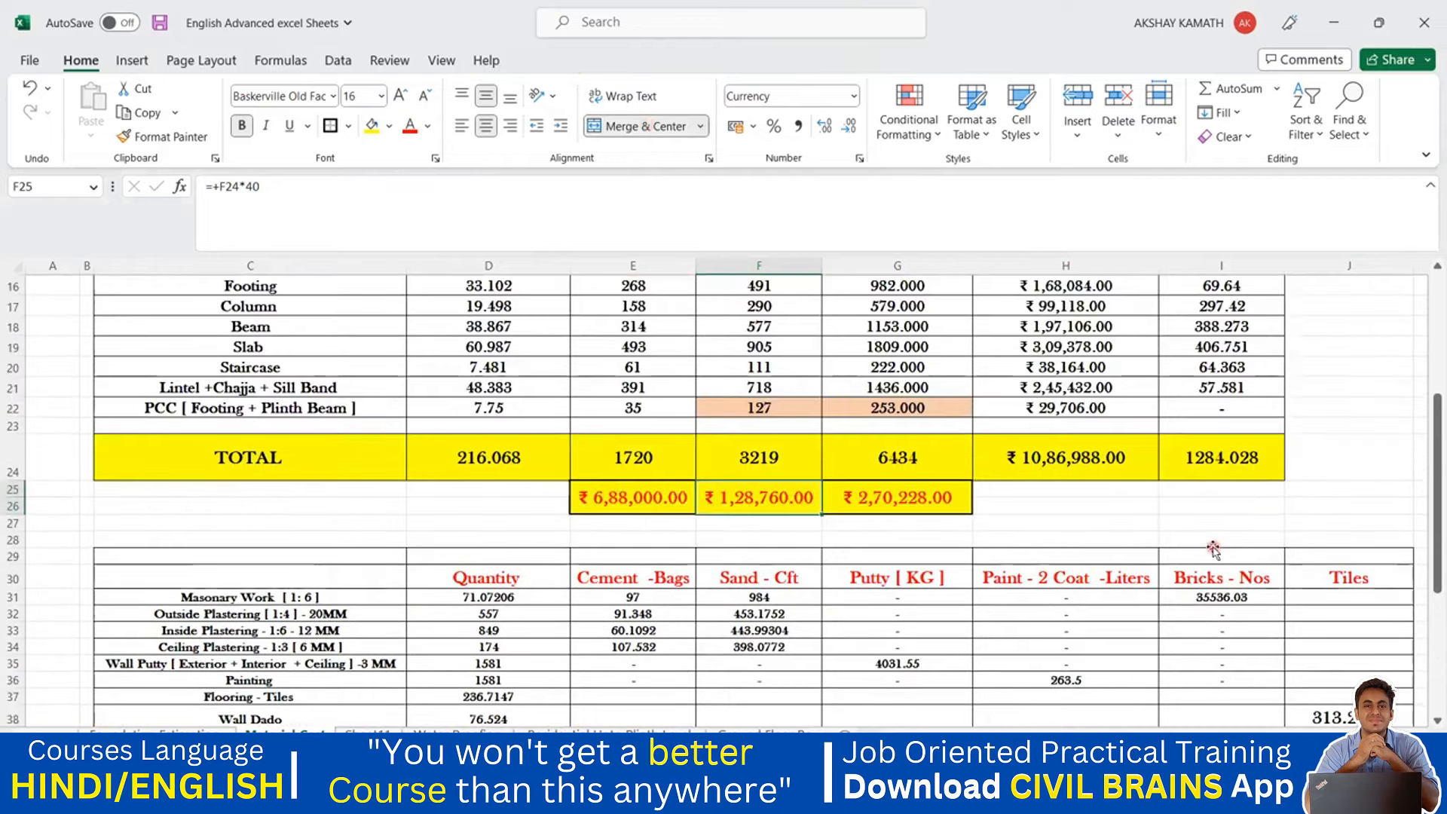
left_click(1211, 550)
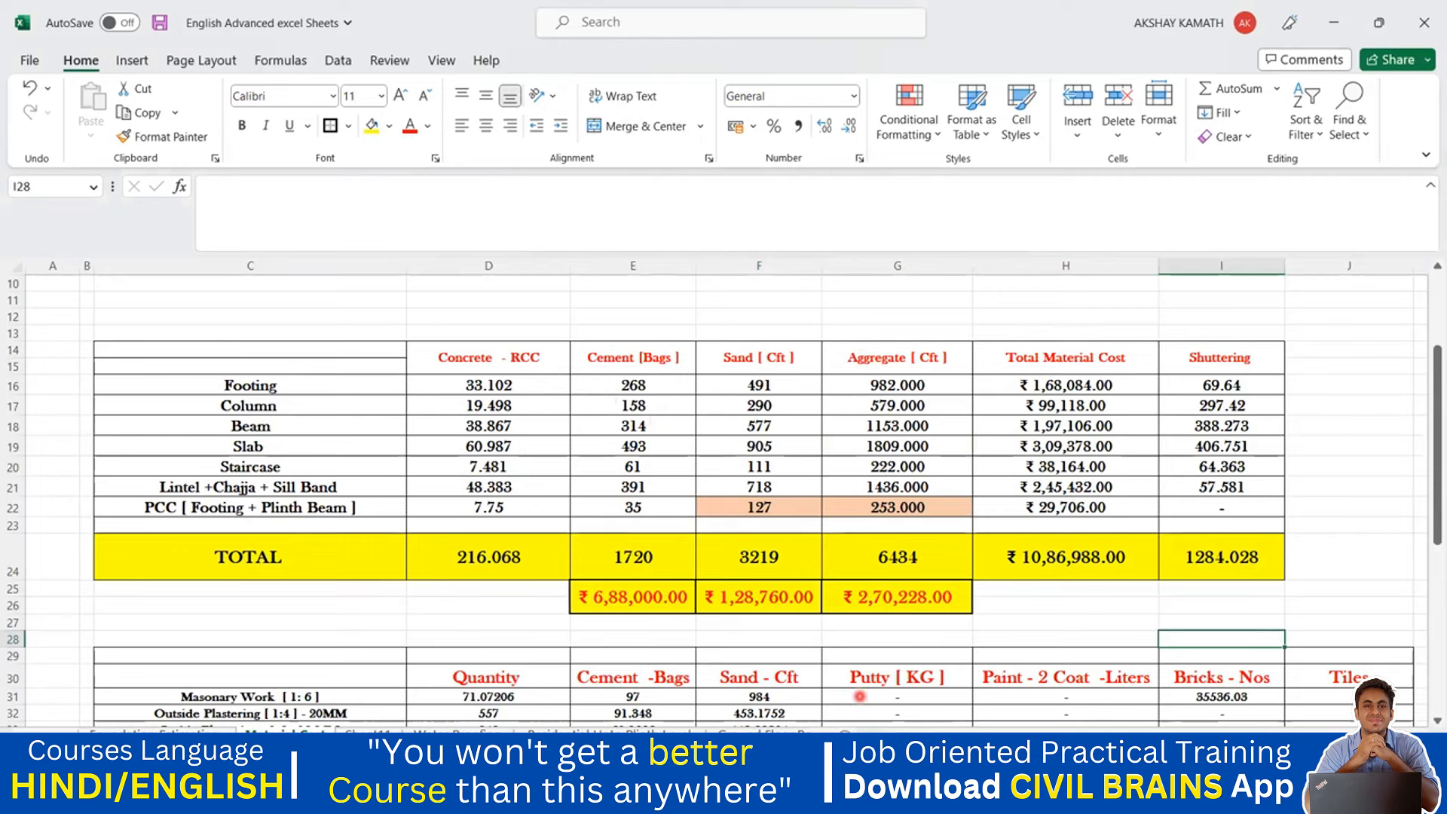
left_click(1364, 469)
- Switch to the 201.22 (1) workbook and inspect the cement, sand and aggregate quantities for the 1:5:10 P.C.C work
left_click(1337, 25)
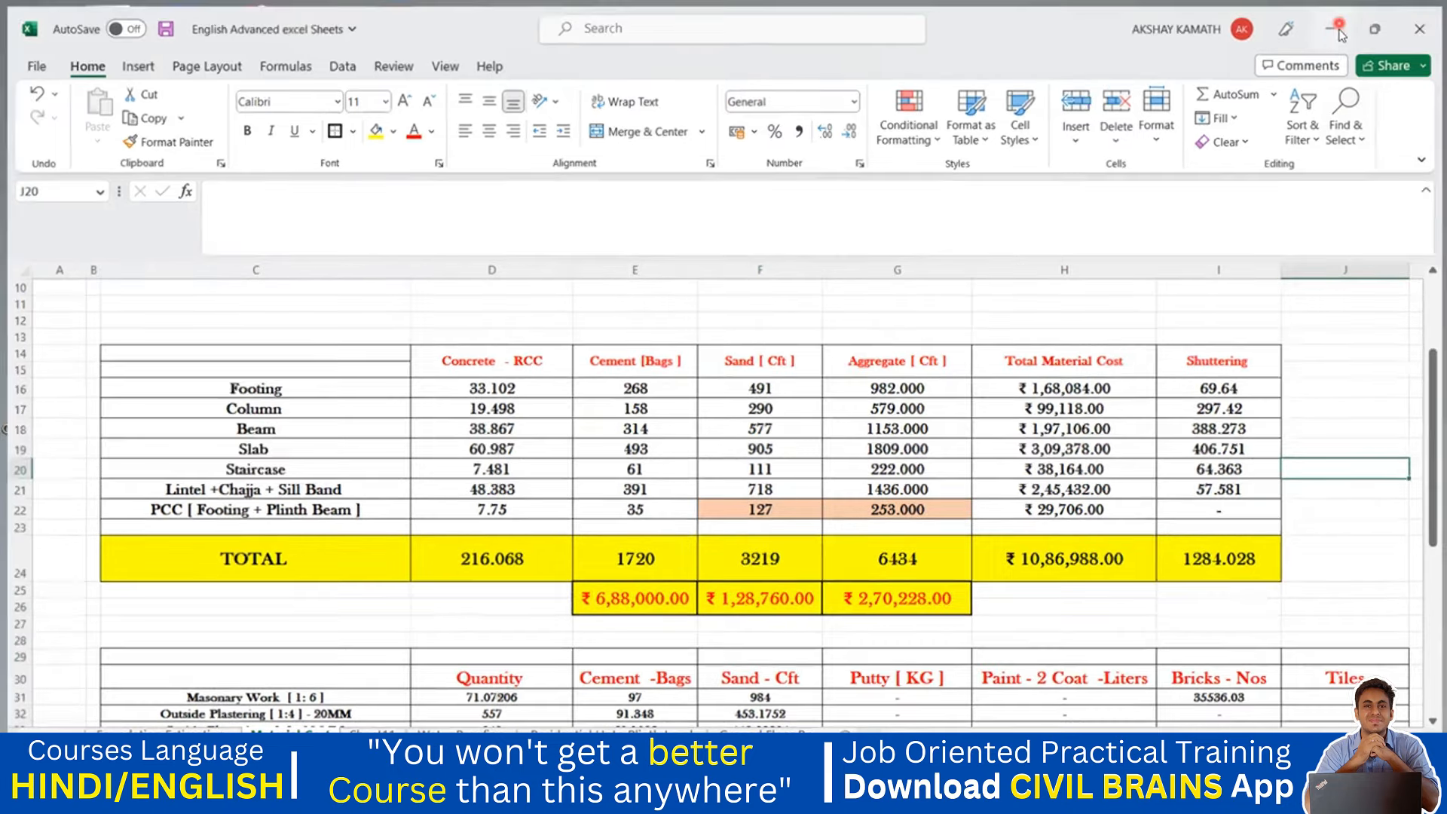
mouse_move(897, 796)
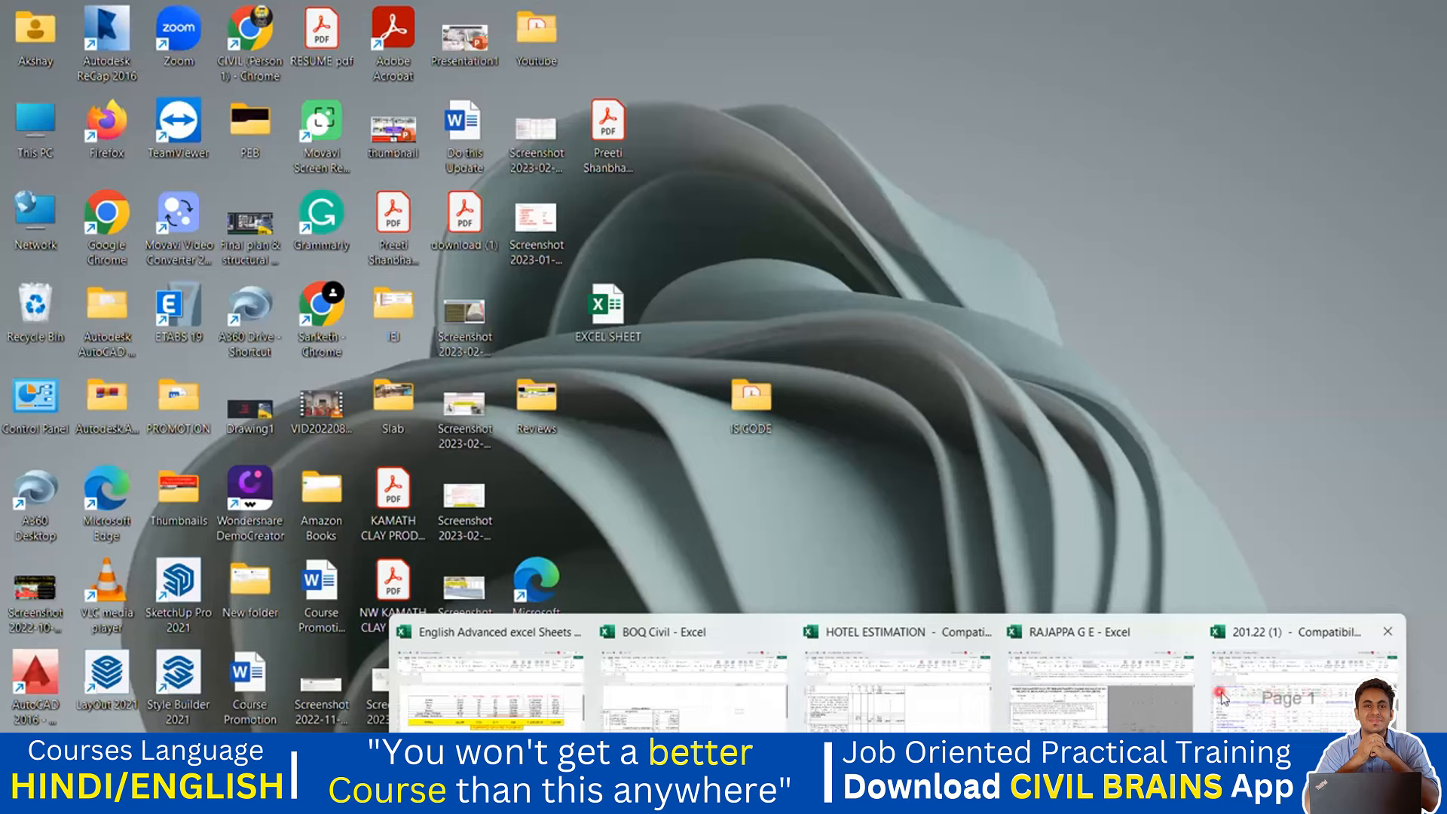
left_click(1244, 676)
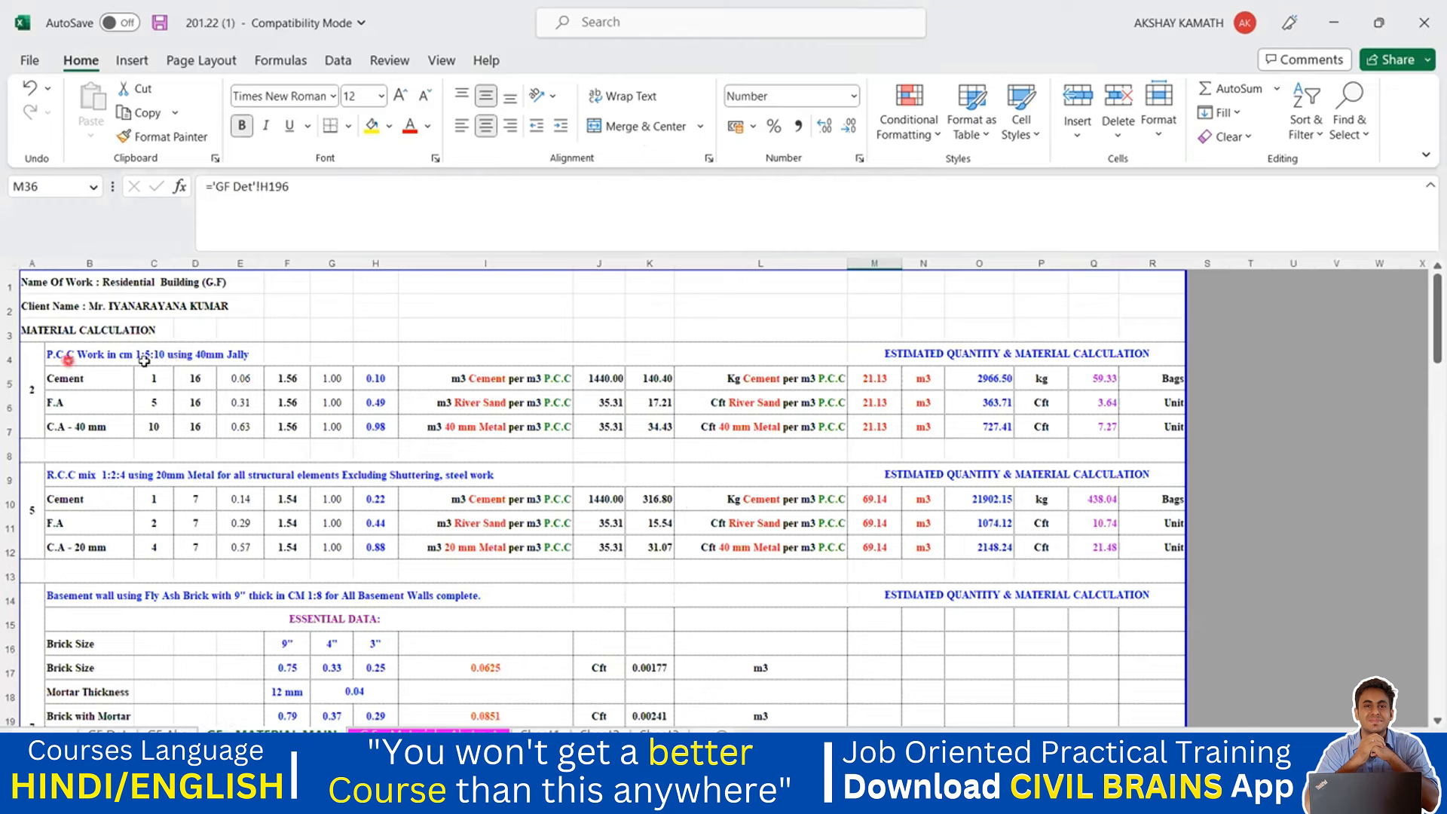
left_click(198, 399)
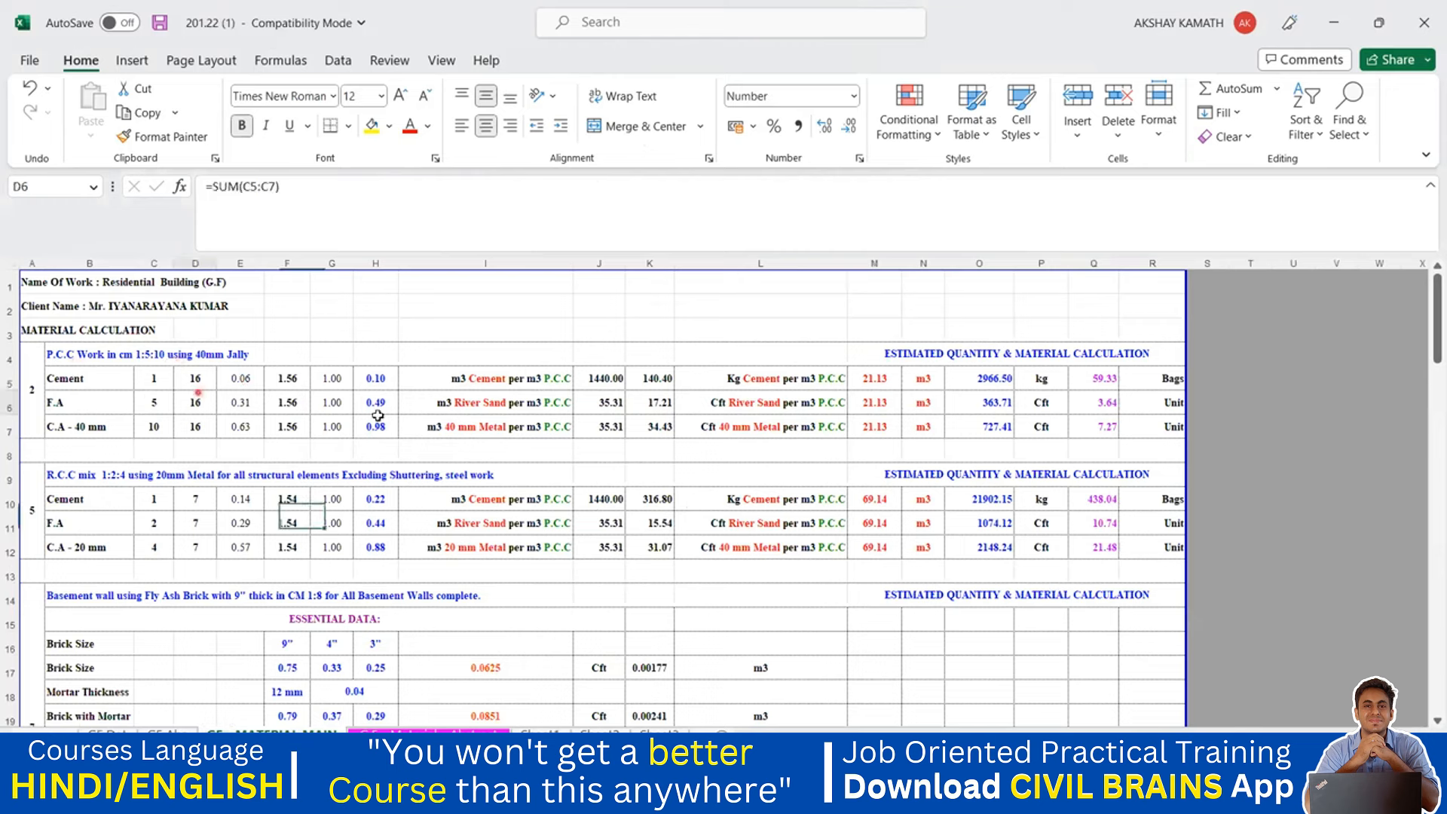
left_click(1050, 380)
left_click(1046, 402)
left_click(1044, 424)
left_click(1141, 378)
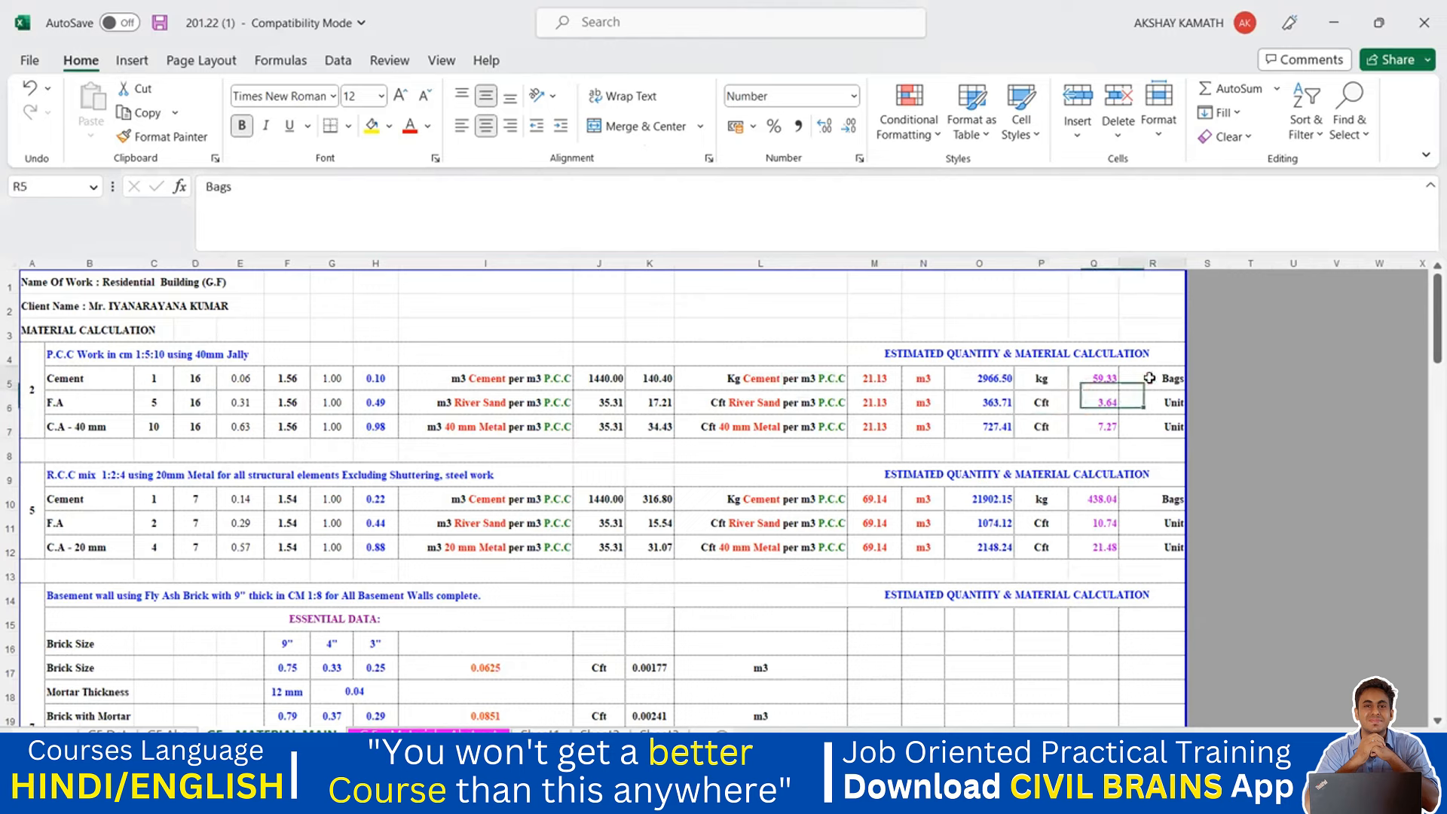
- Examine the R.C.C and brickwork material calculations further down the 201.22 (1) material sheet
scroll(866, 497, "down", 1)
scroll(685, 462, "down", 6)
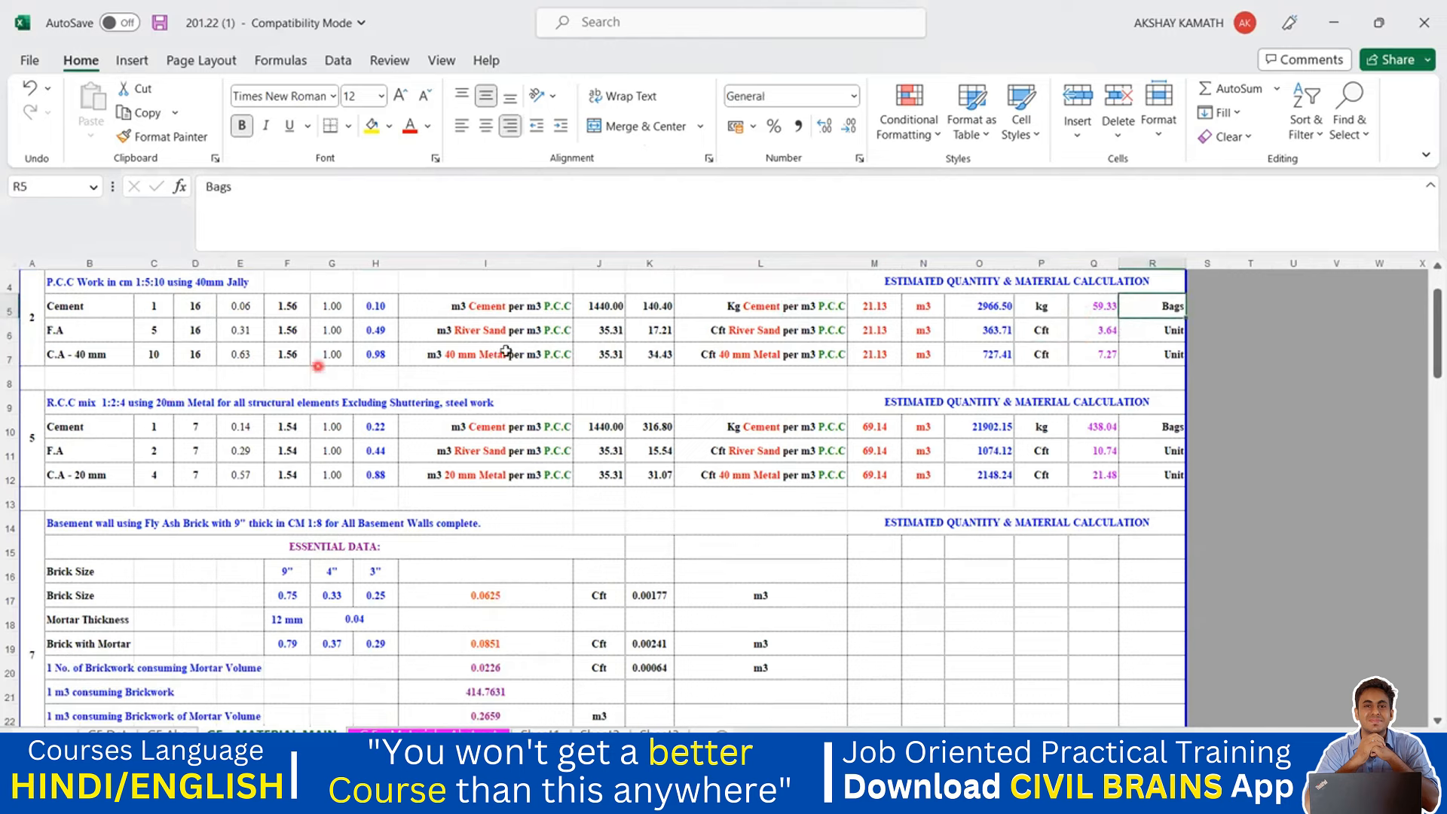
scroll(685, 462, "down", 2)
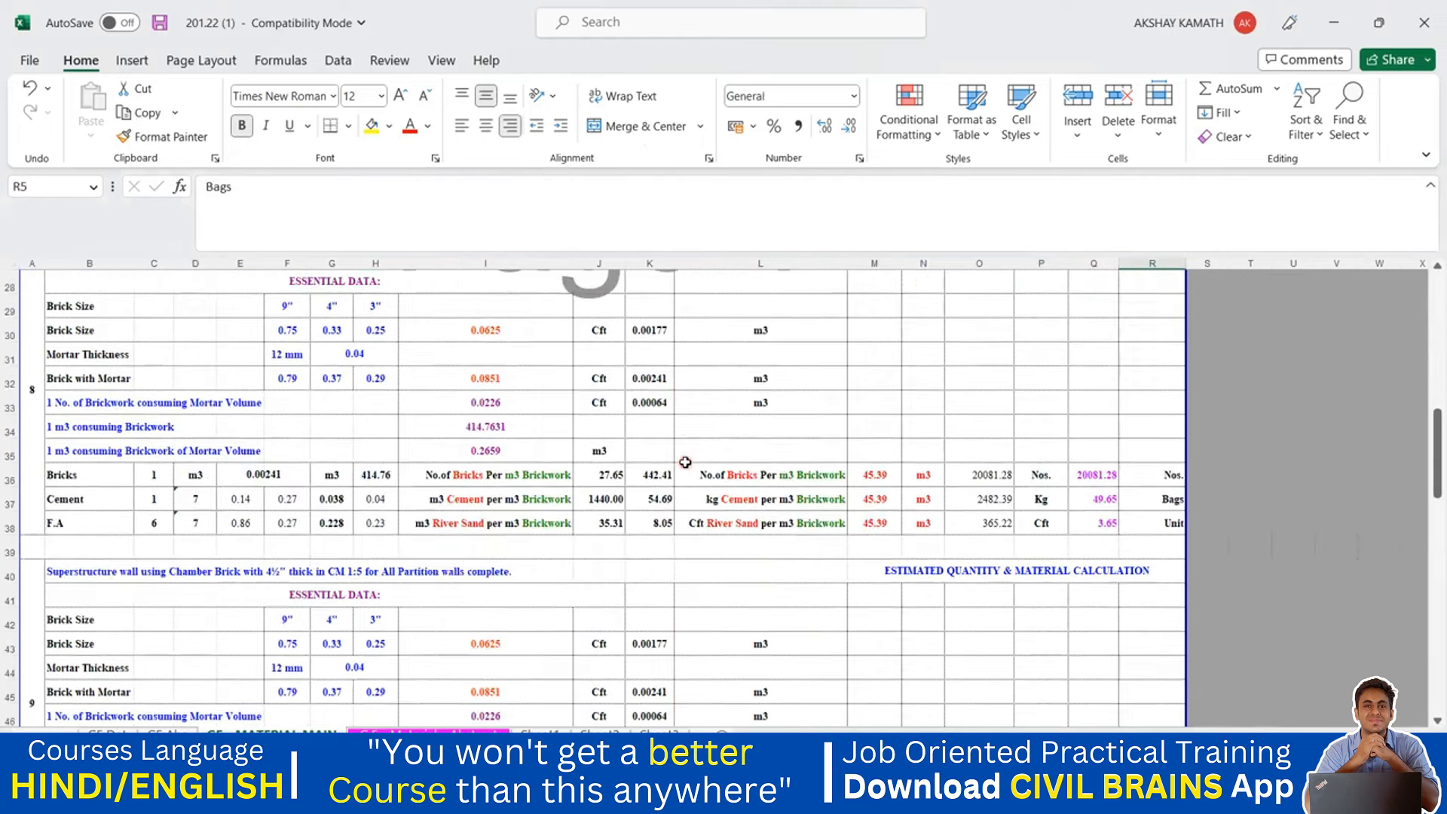
scroll(682, 468, "up", 5)
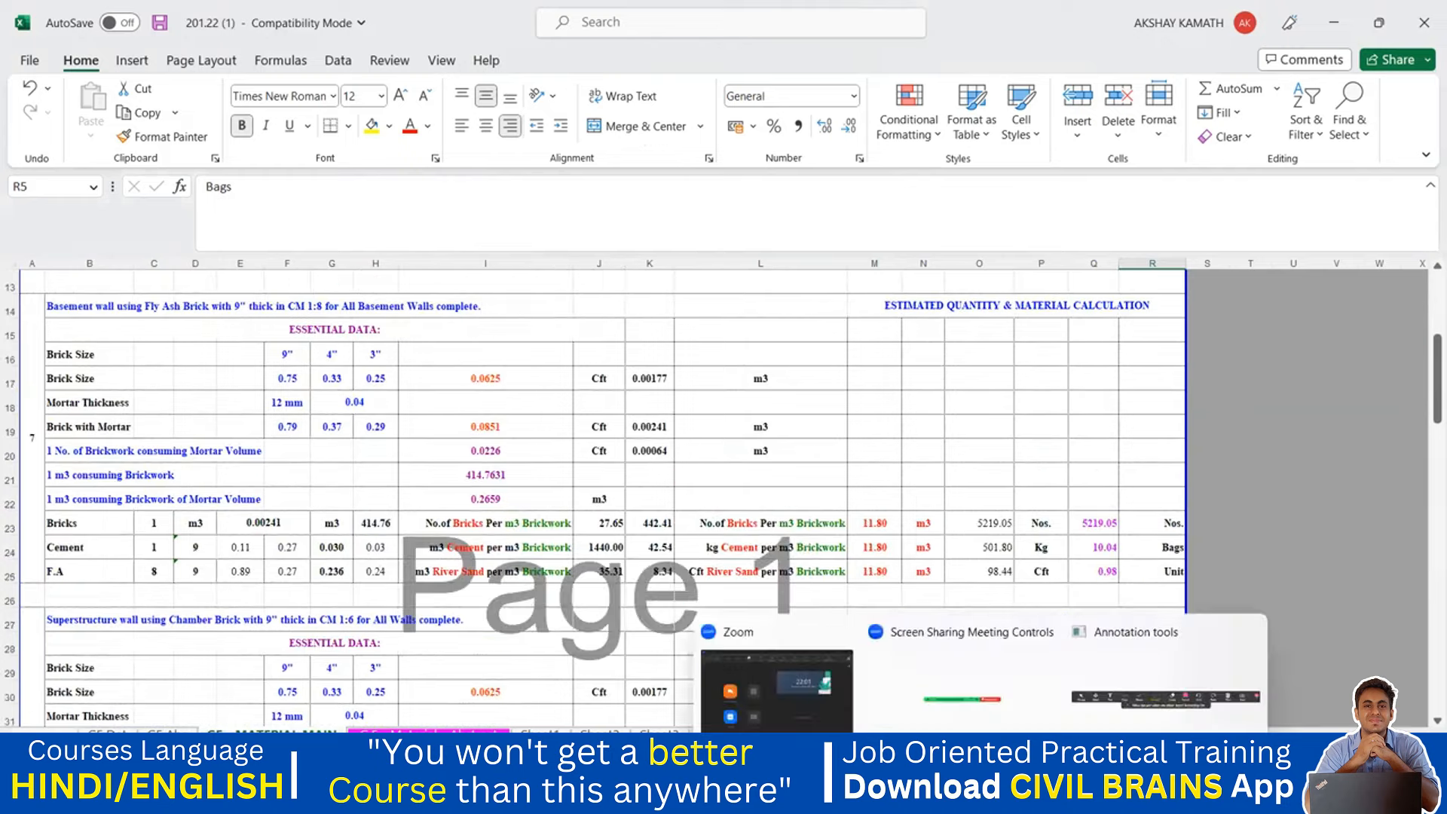
- Return to the English Advanced excel Sheets workbook and go through the Material Cost sheet from the structural totals to the masonry and finishing table
mouse_move(897, 799)
left_click(545, 695)
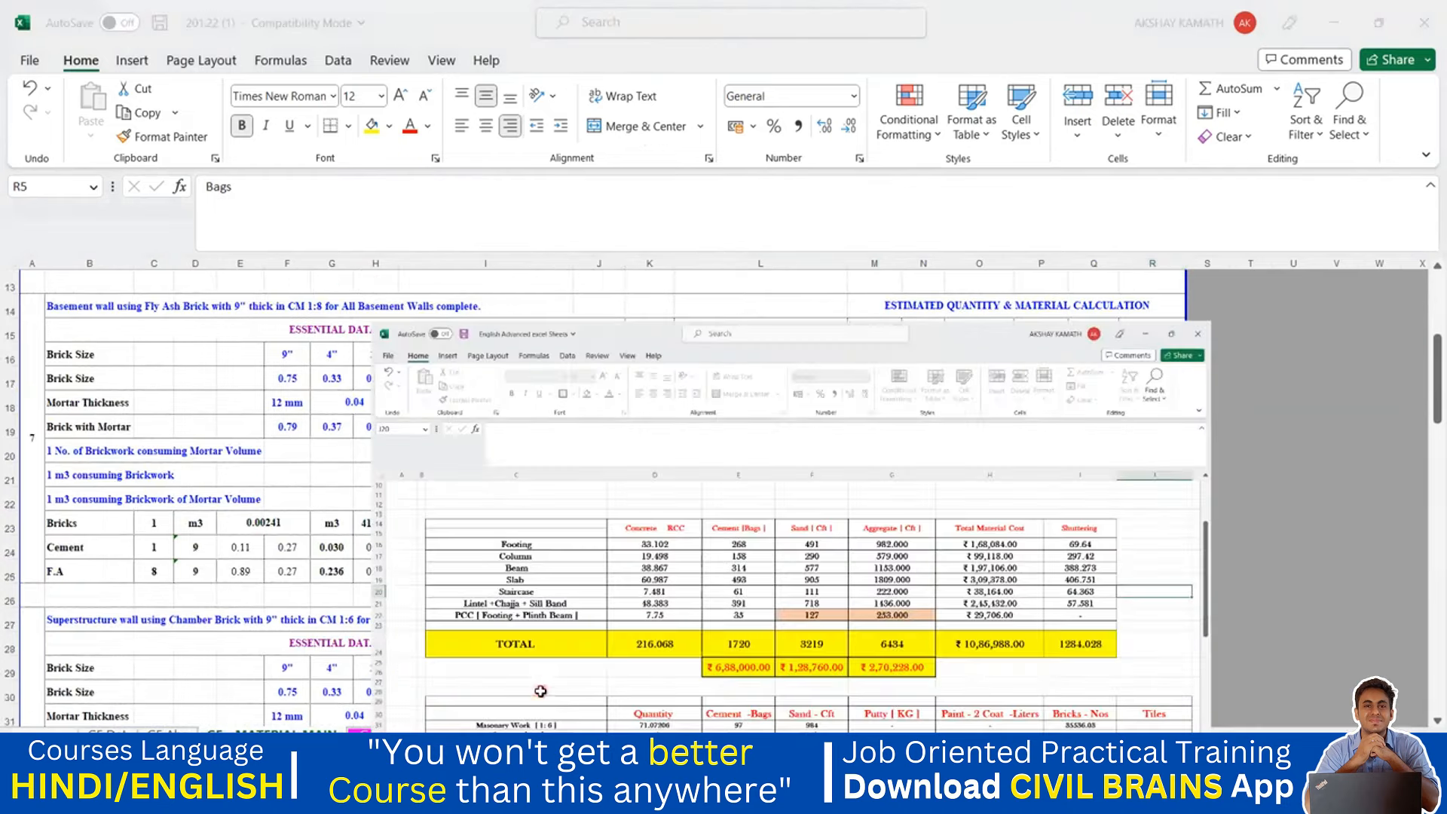
scroll(504, 533, "up", 1)
scroll(1068, 424, "down", 3)
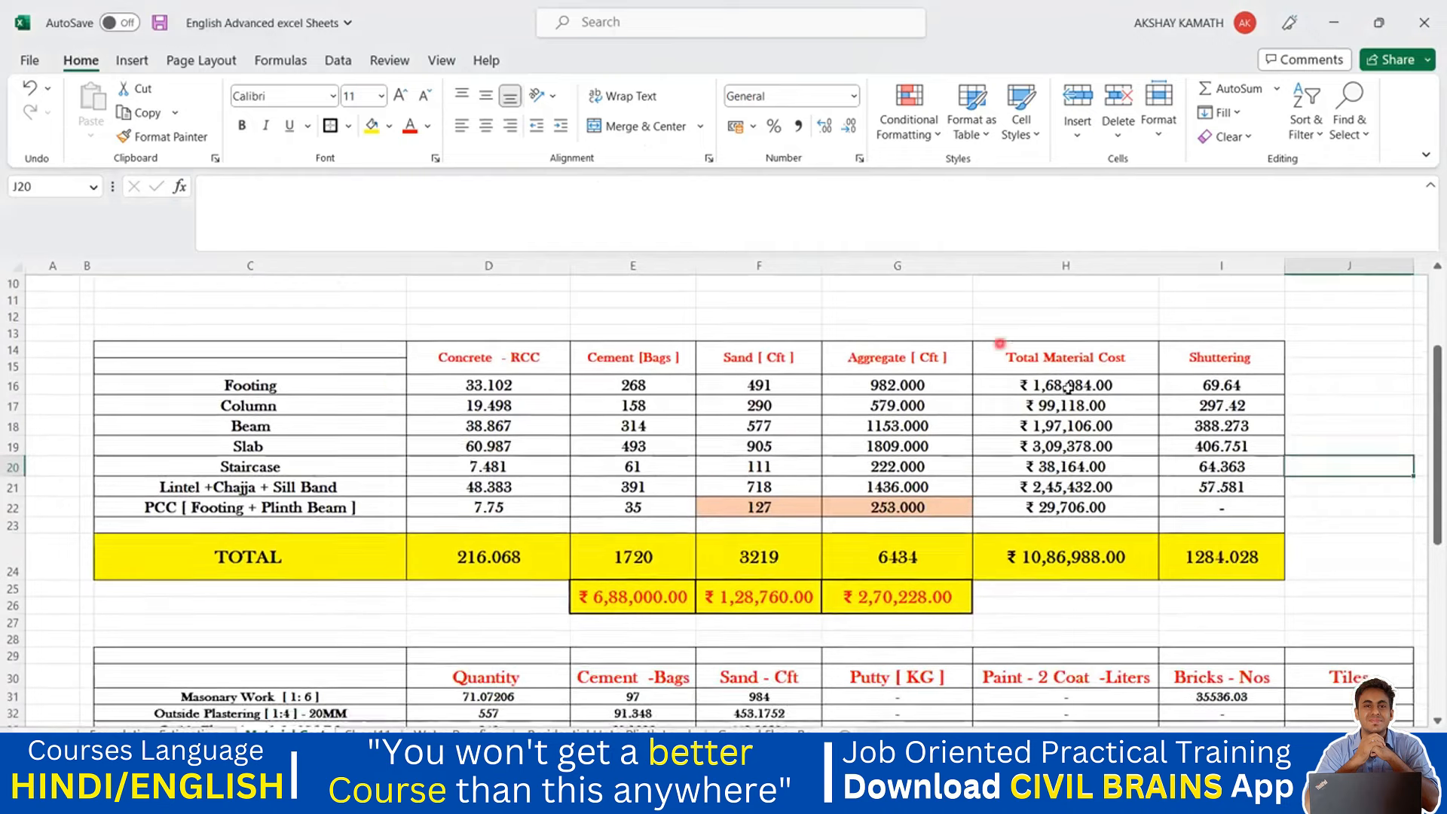
scroll(1068, 424, "down", 1)
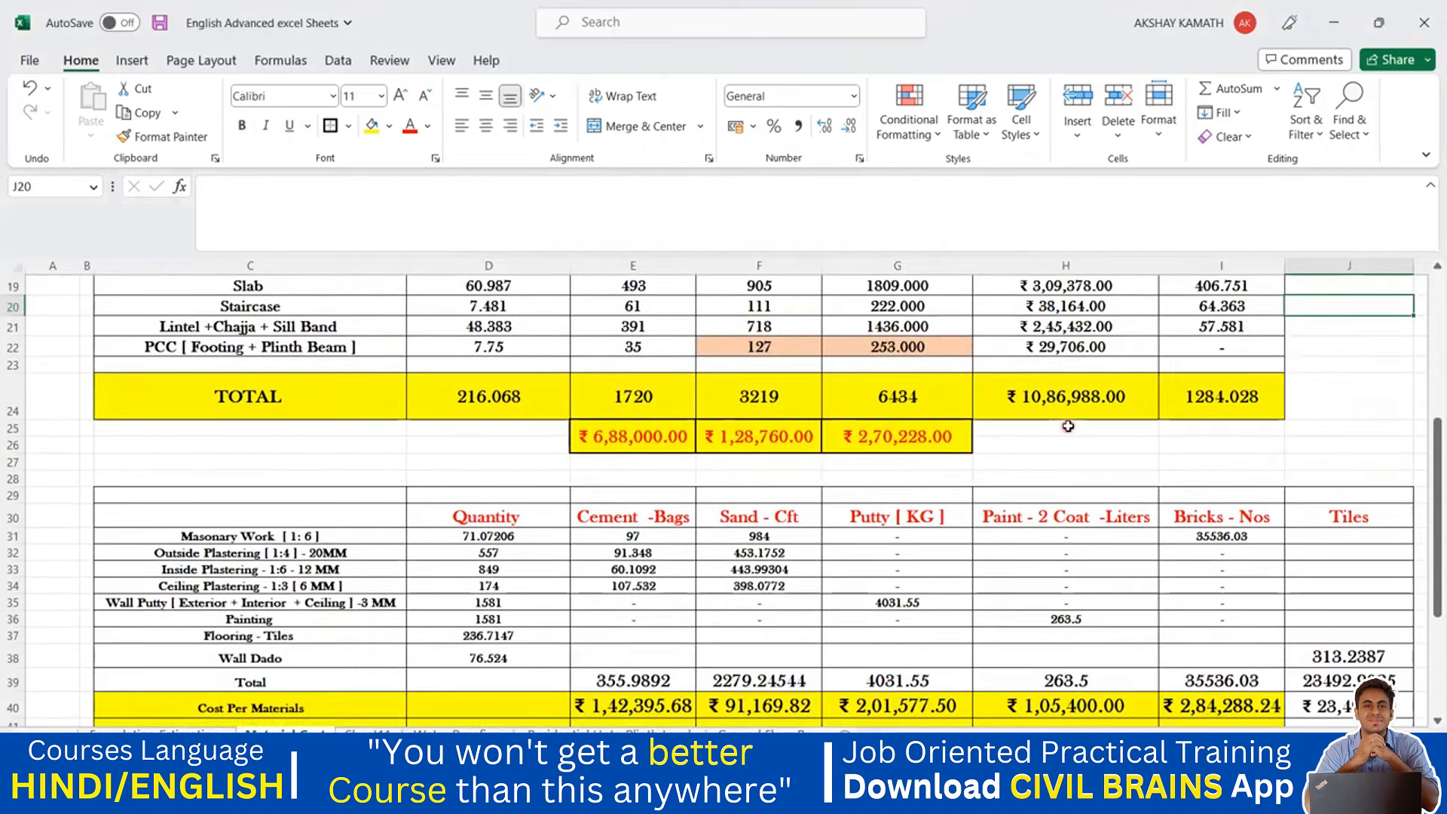
scroll(1068, 426, "down", 2)
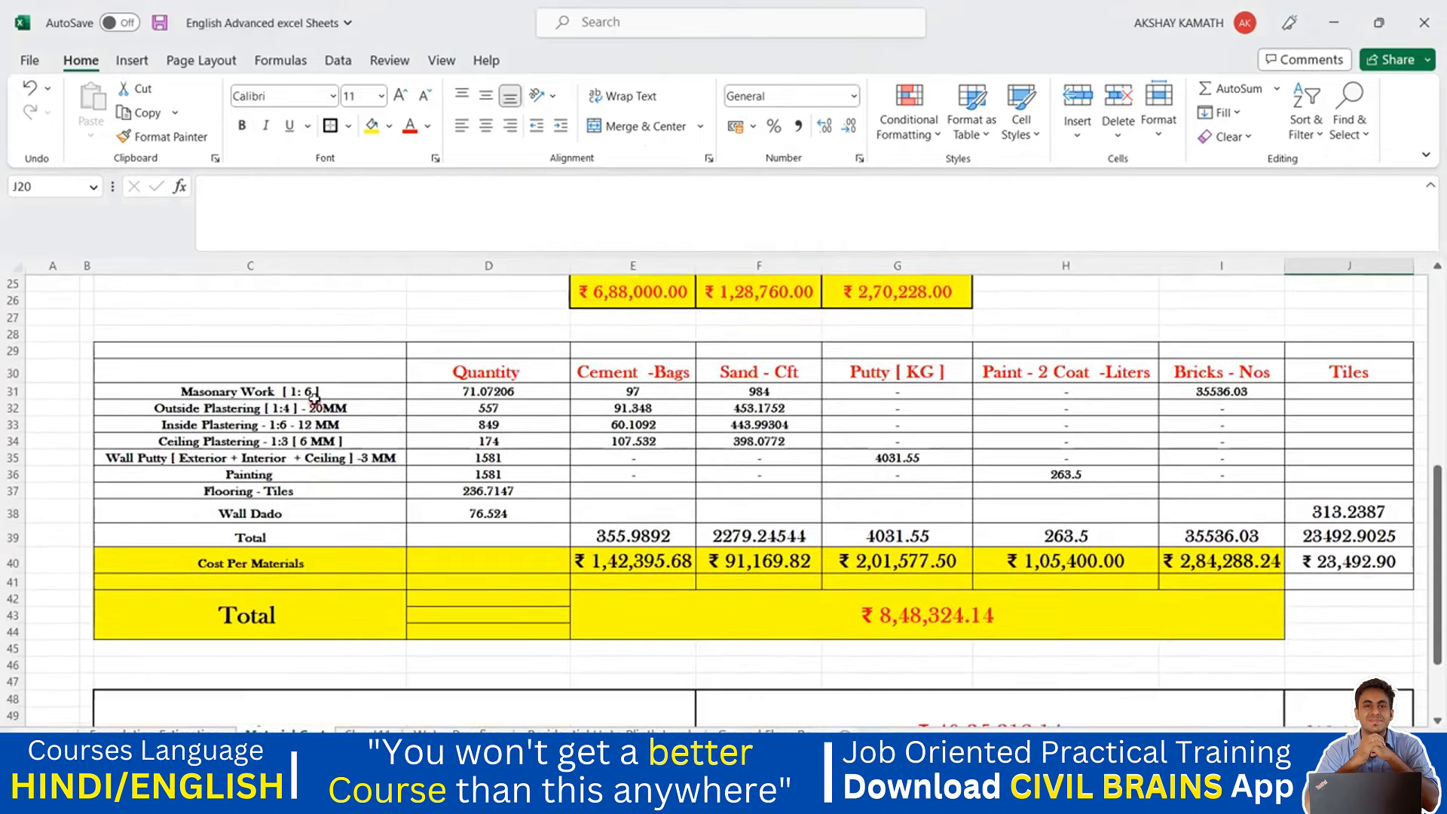